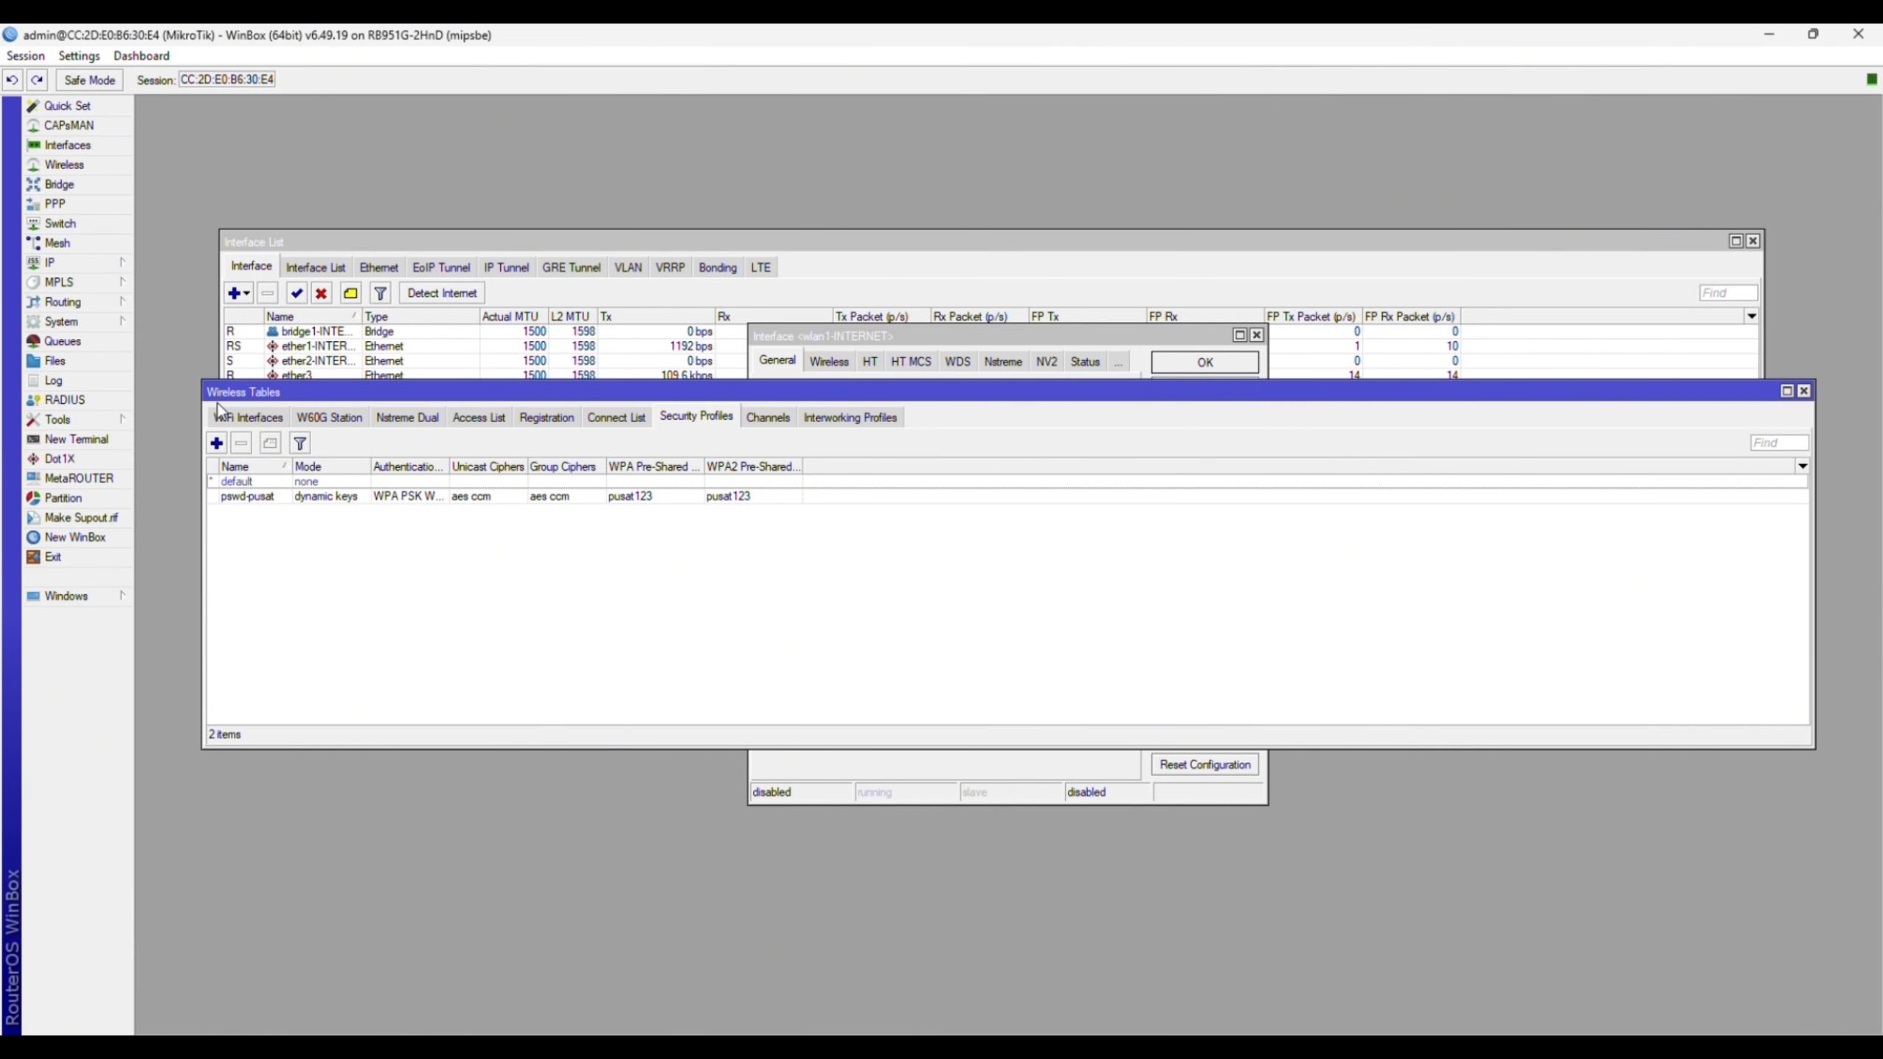
- Open wlan1 from the wireless interface list and enable it
click(247, 418)
double_click(515, 482)
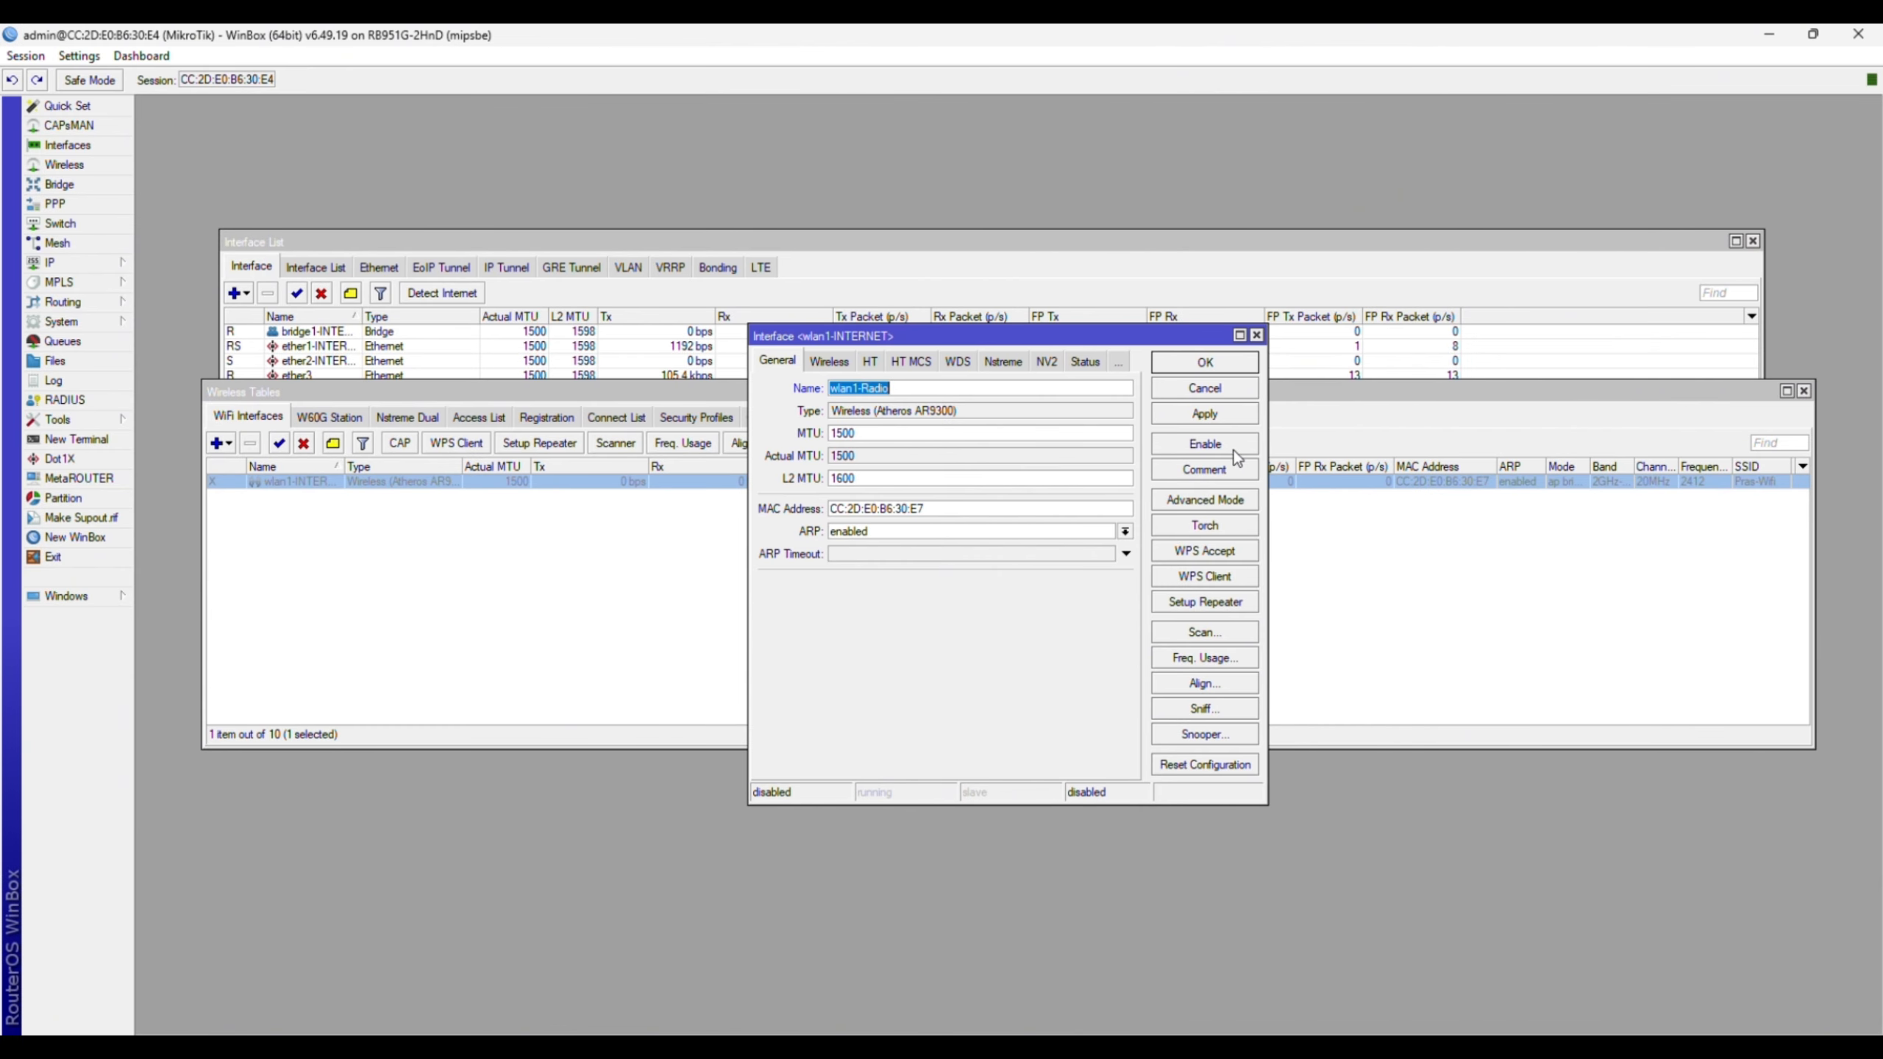
click(1205, 443)
click(1021, 558)
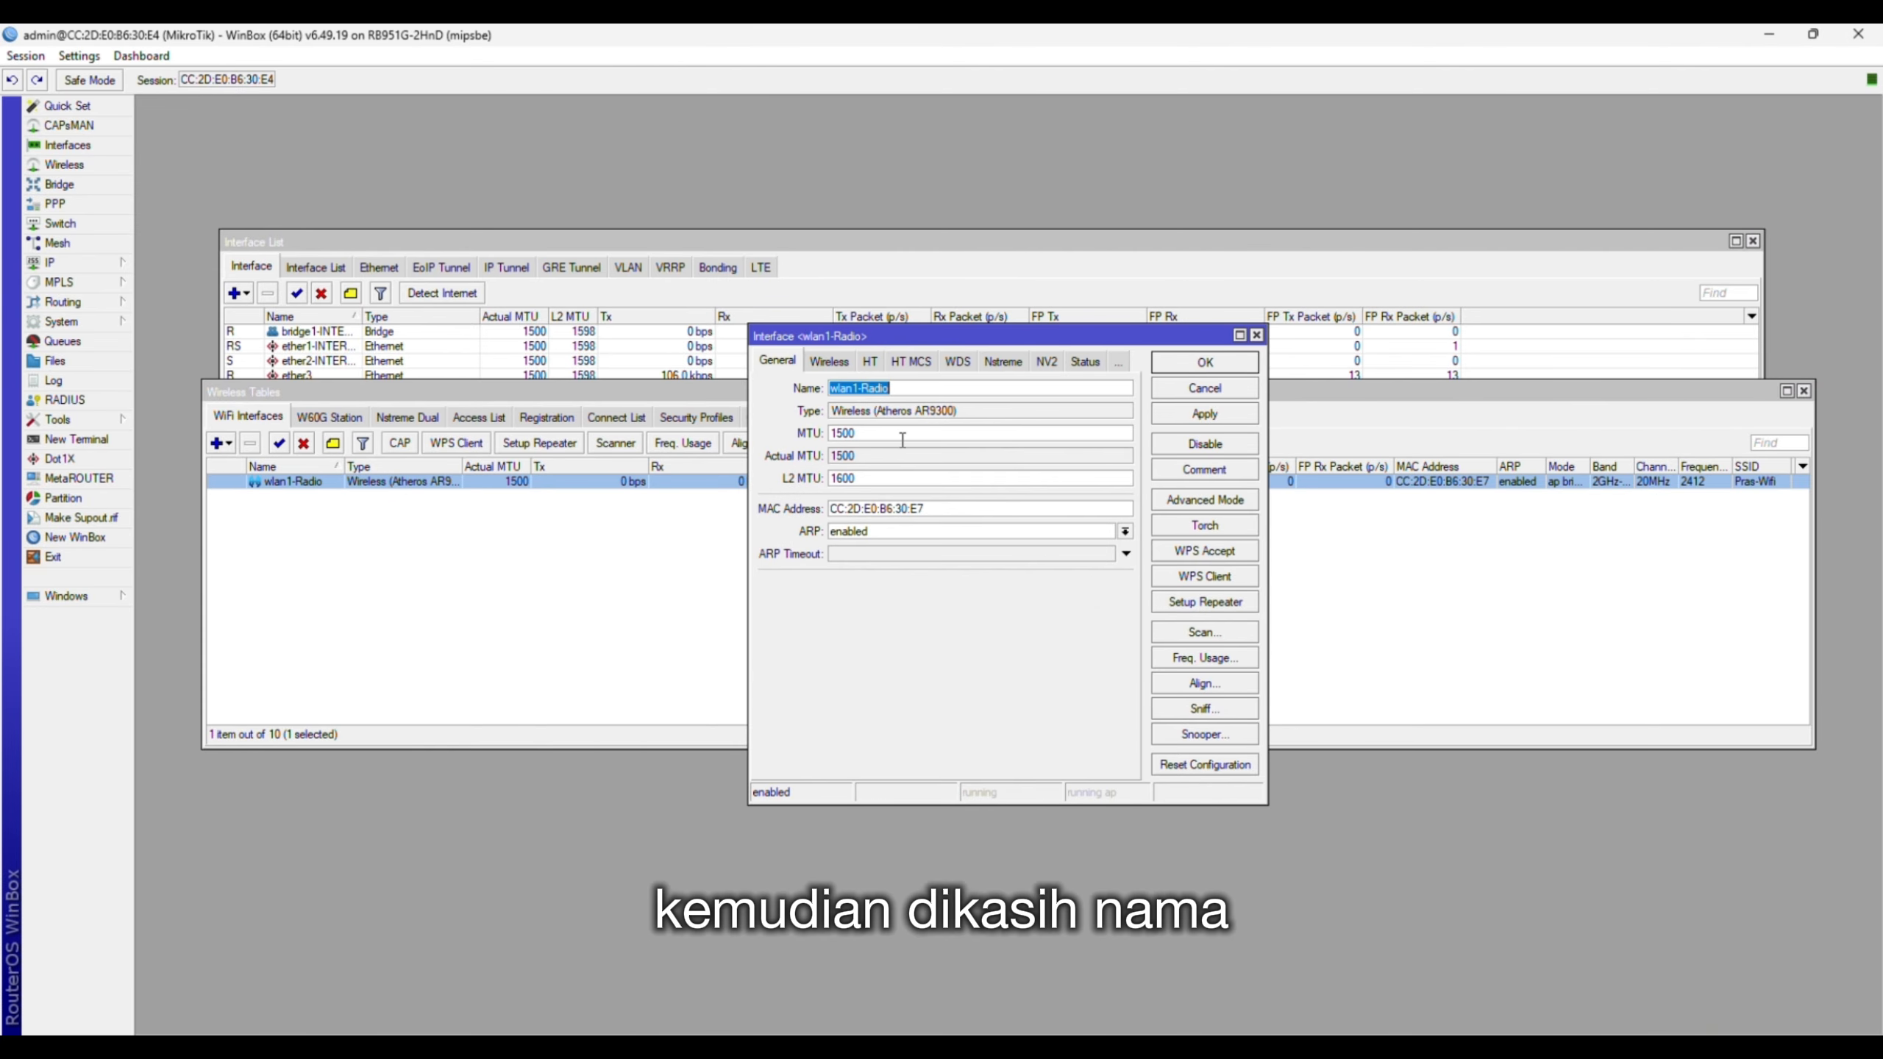
- Keep ap bridge mode and set the band to 2GHz-only-N at 2437 MHz
click(829, 361)
click(921, 390)
click(935, 404)
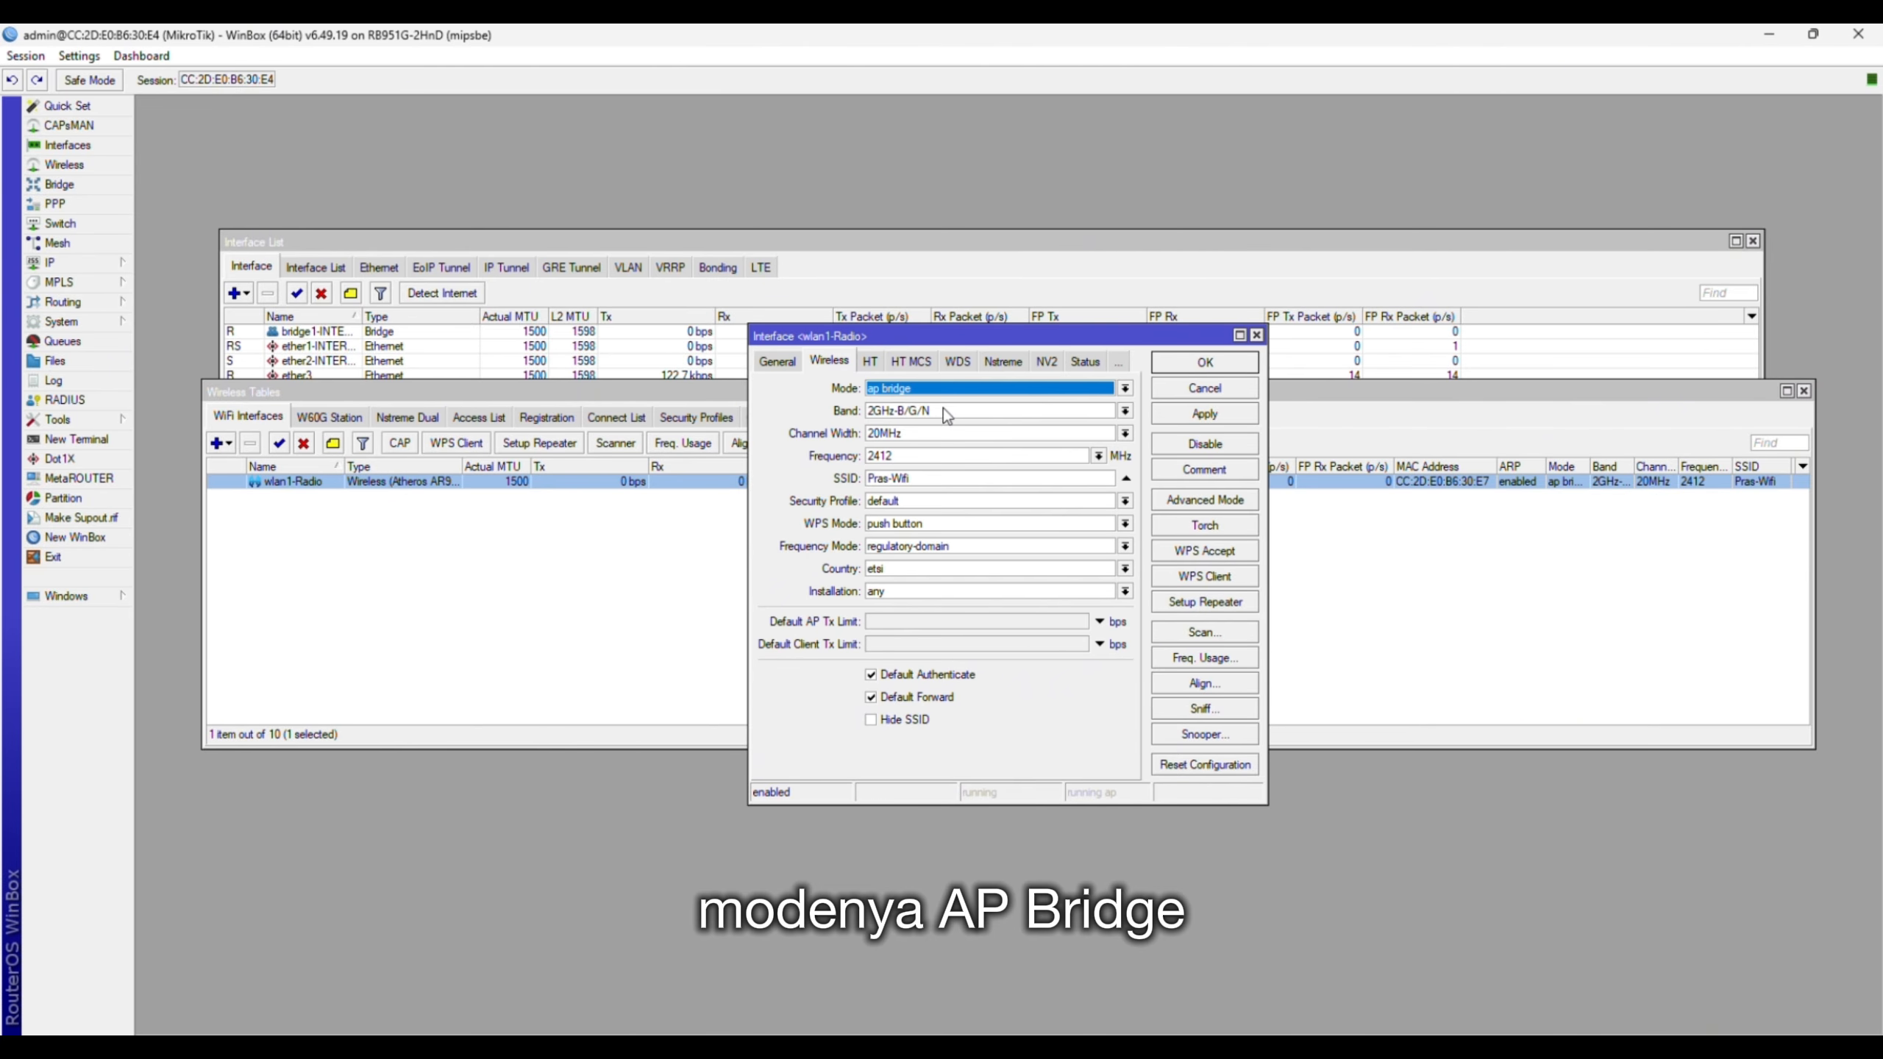
click(942, 410)
click(919, 464)
click(920, 455)
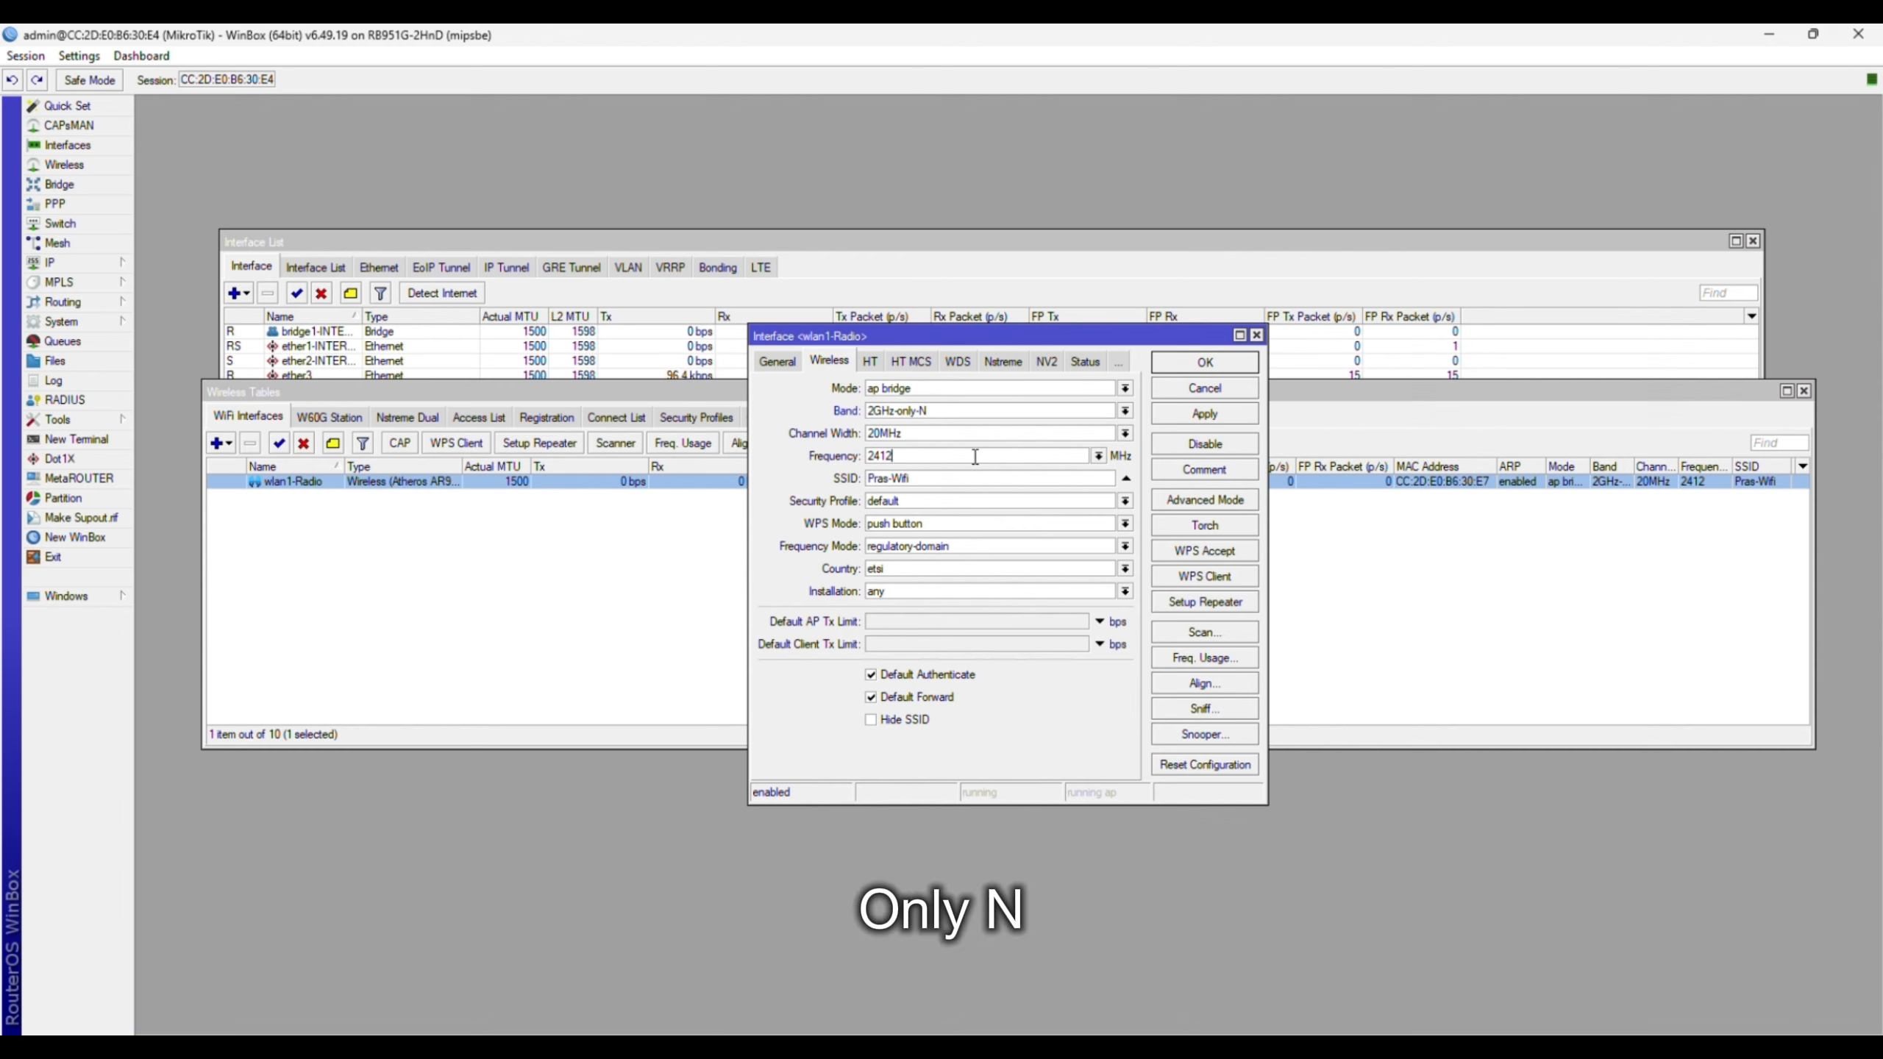
click(1098, 460)
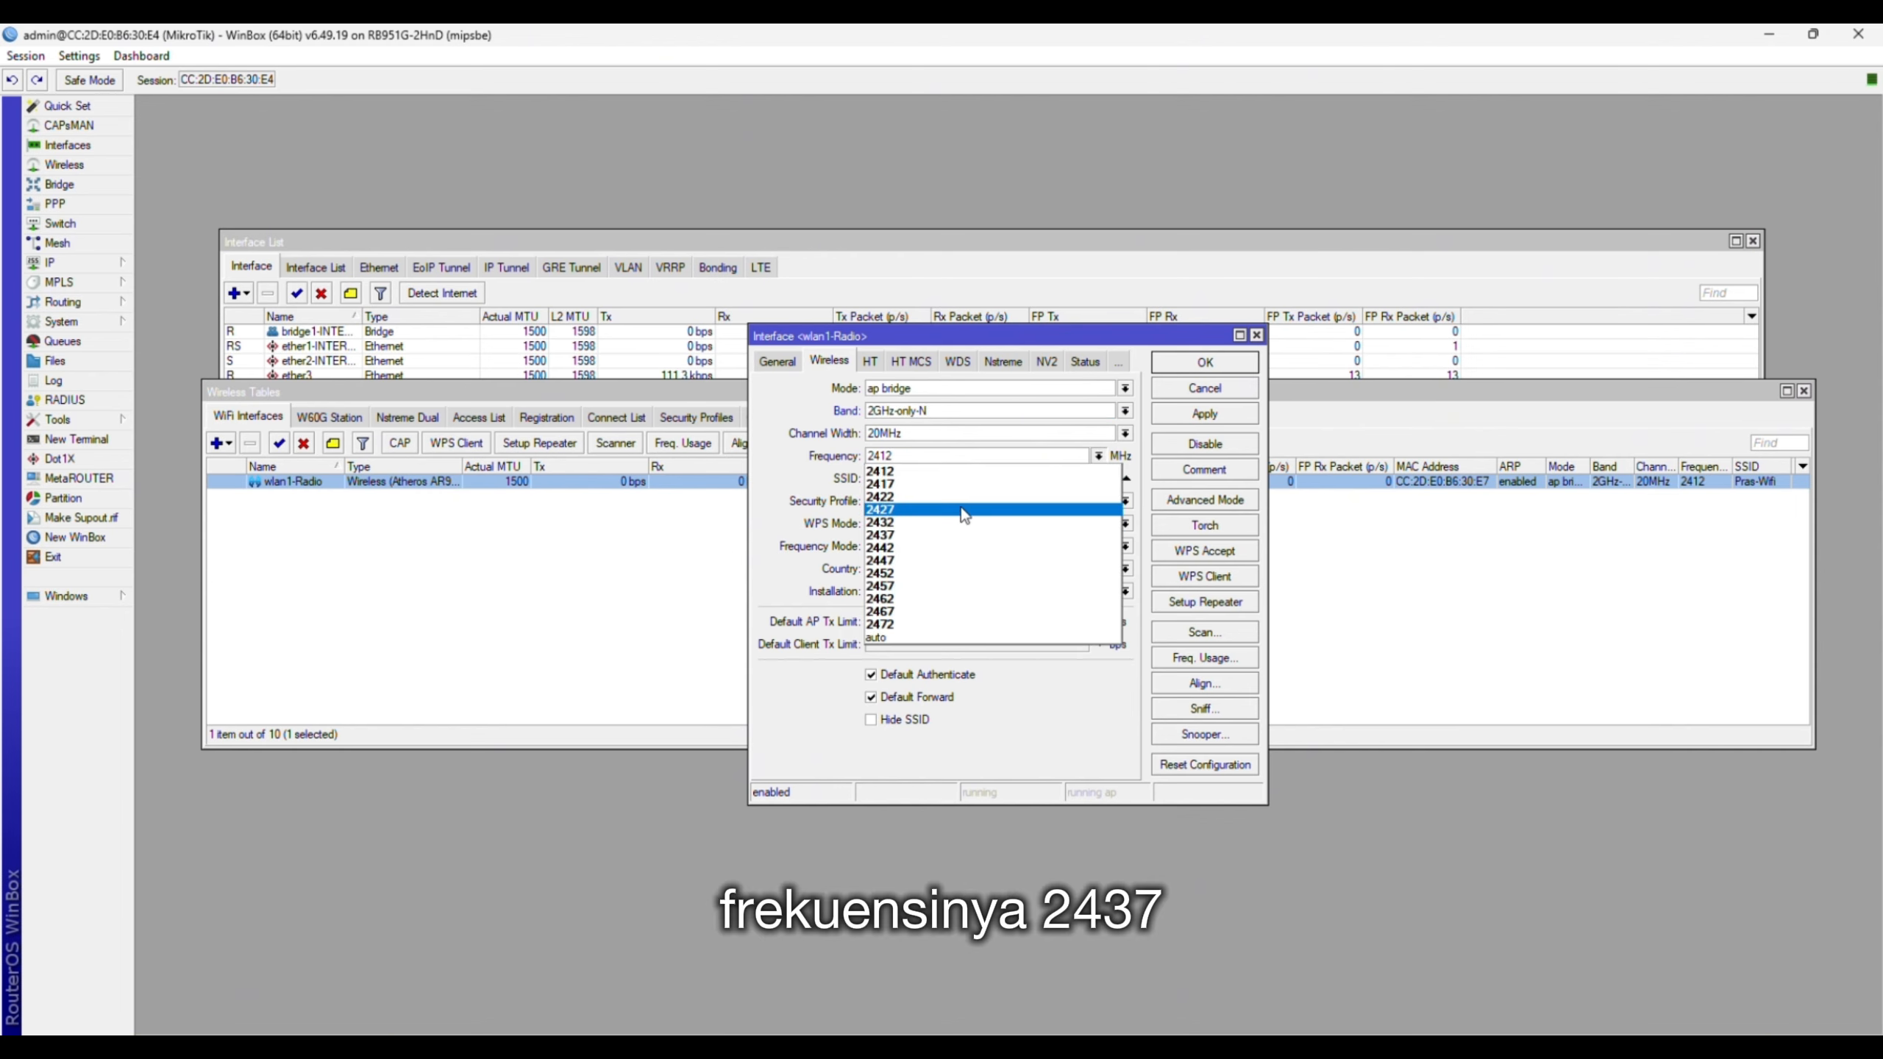
click(948, 545)
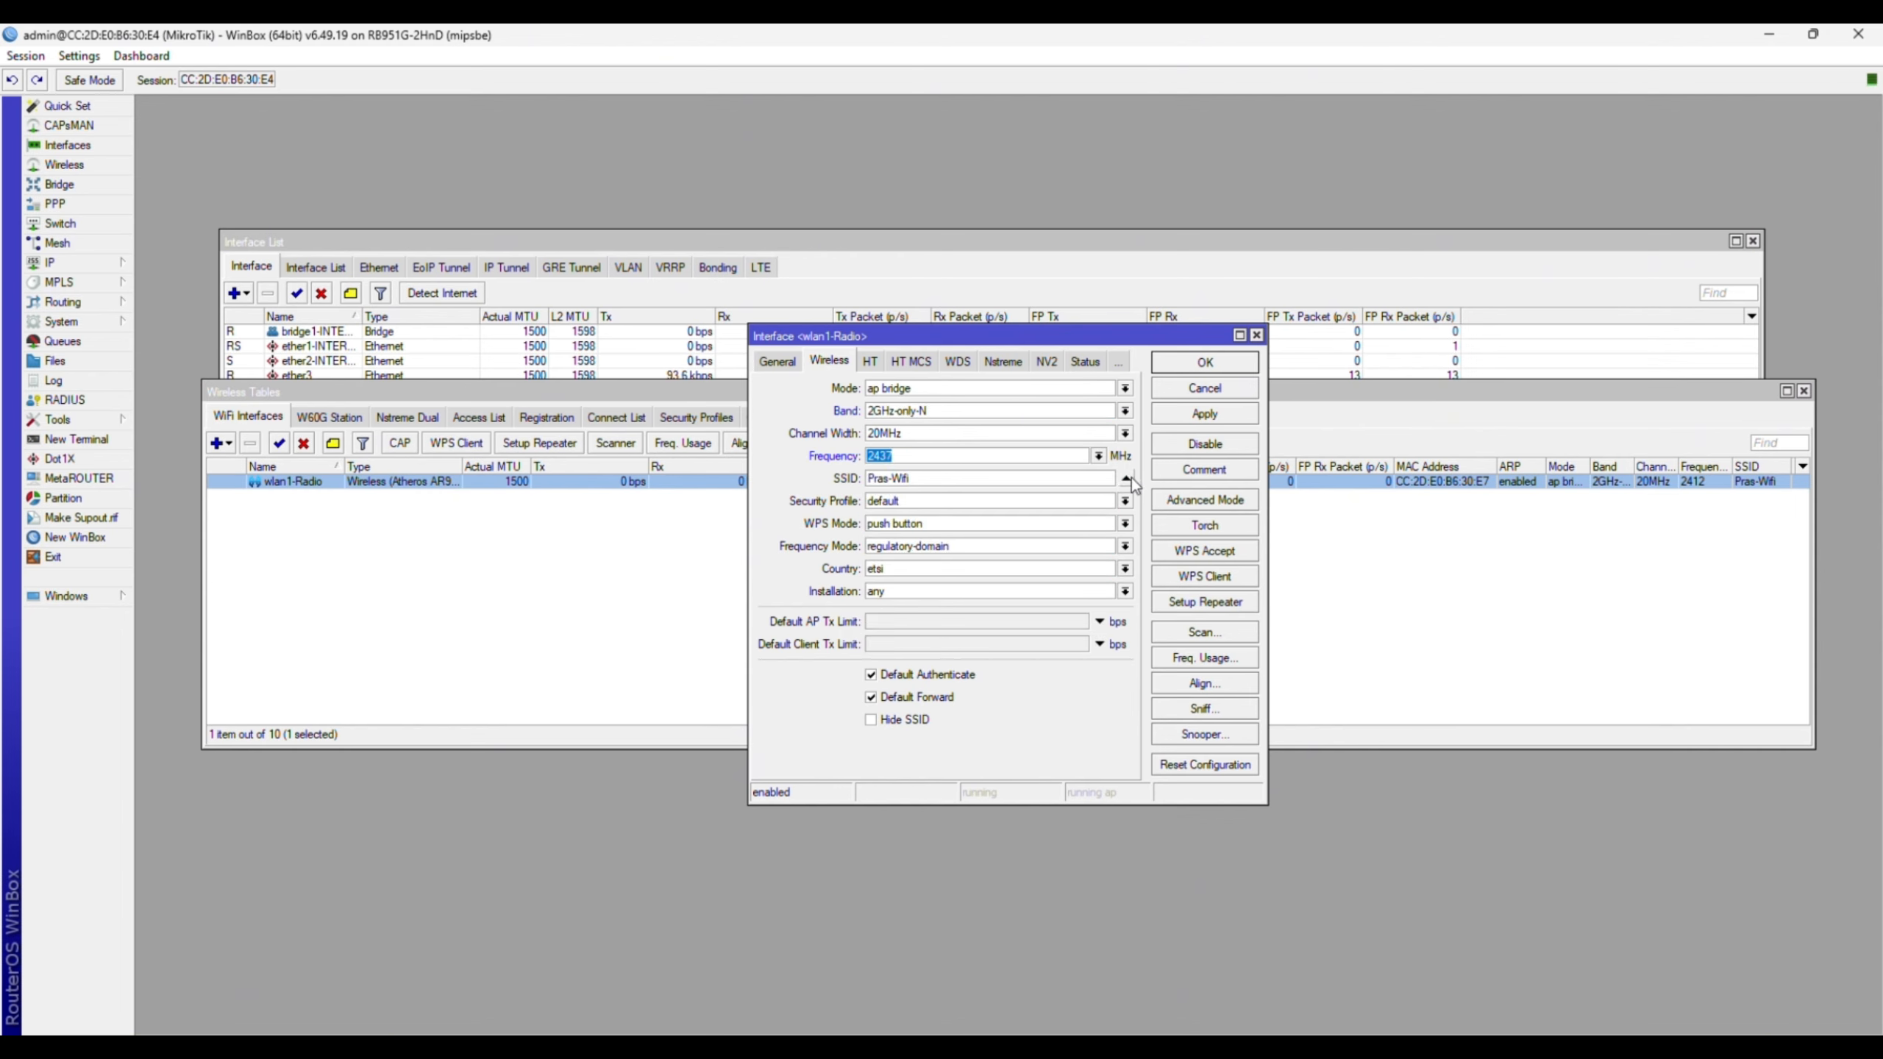
- Set both the SSID and the radio name to Pusat-Bagus
double_click(1091, 477)
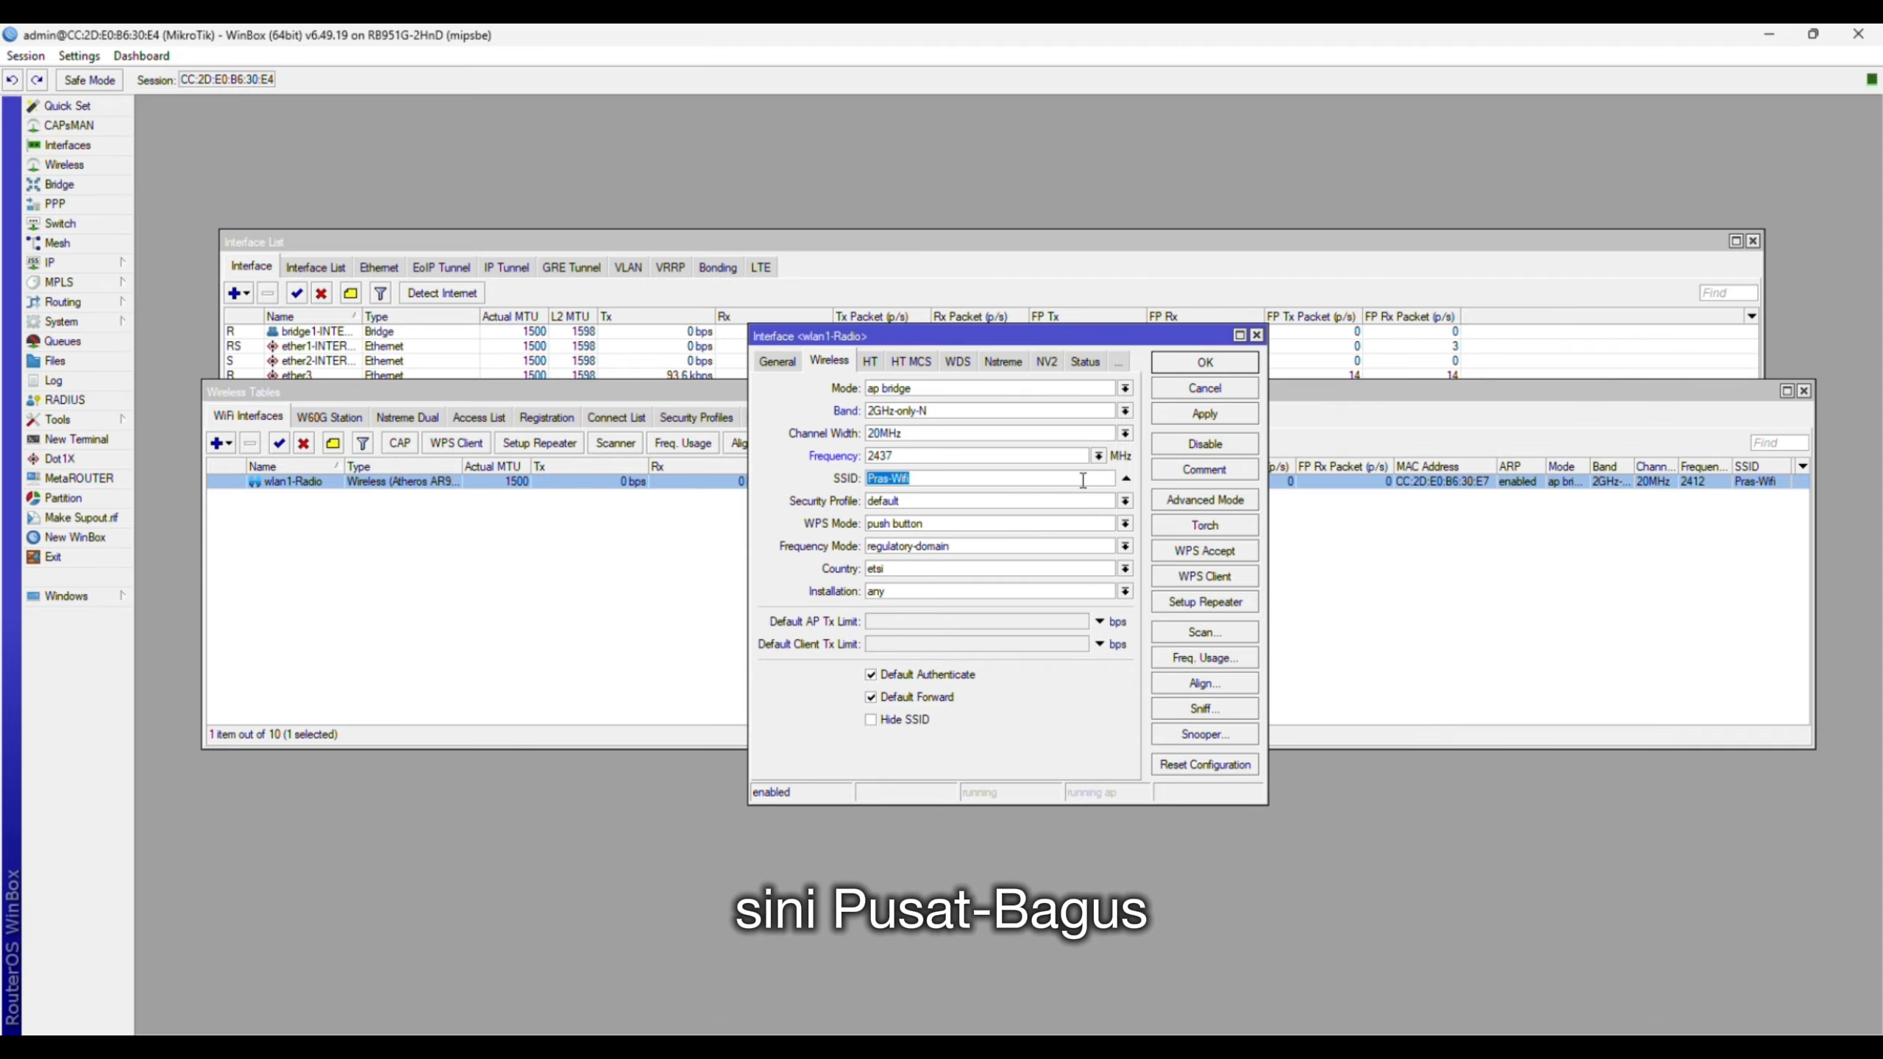
text(Pusat-)
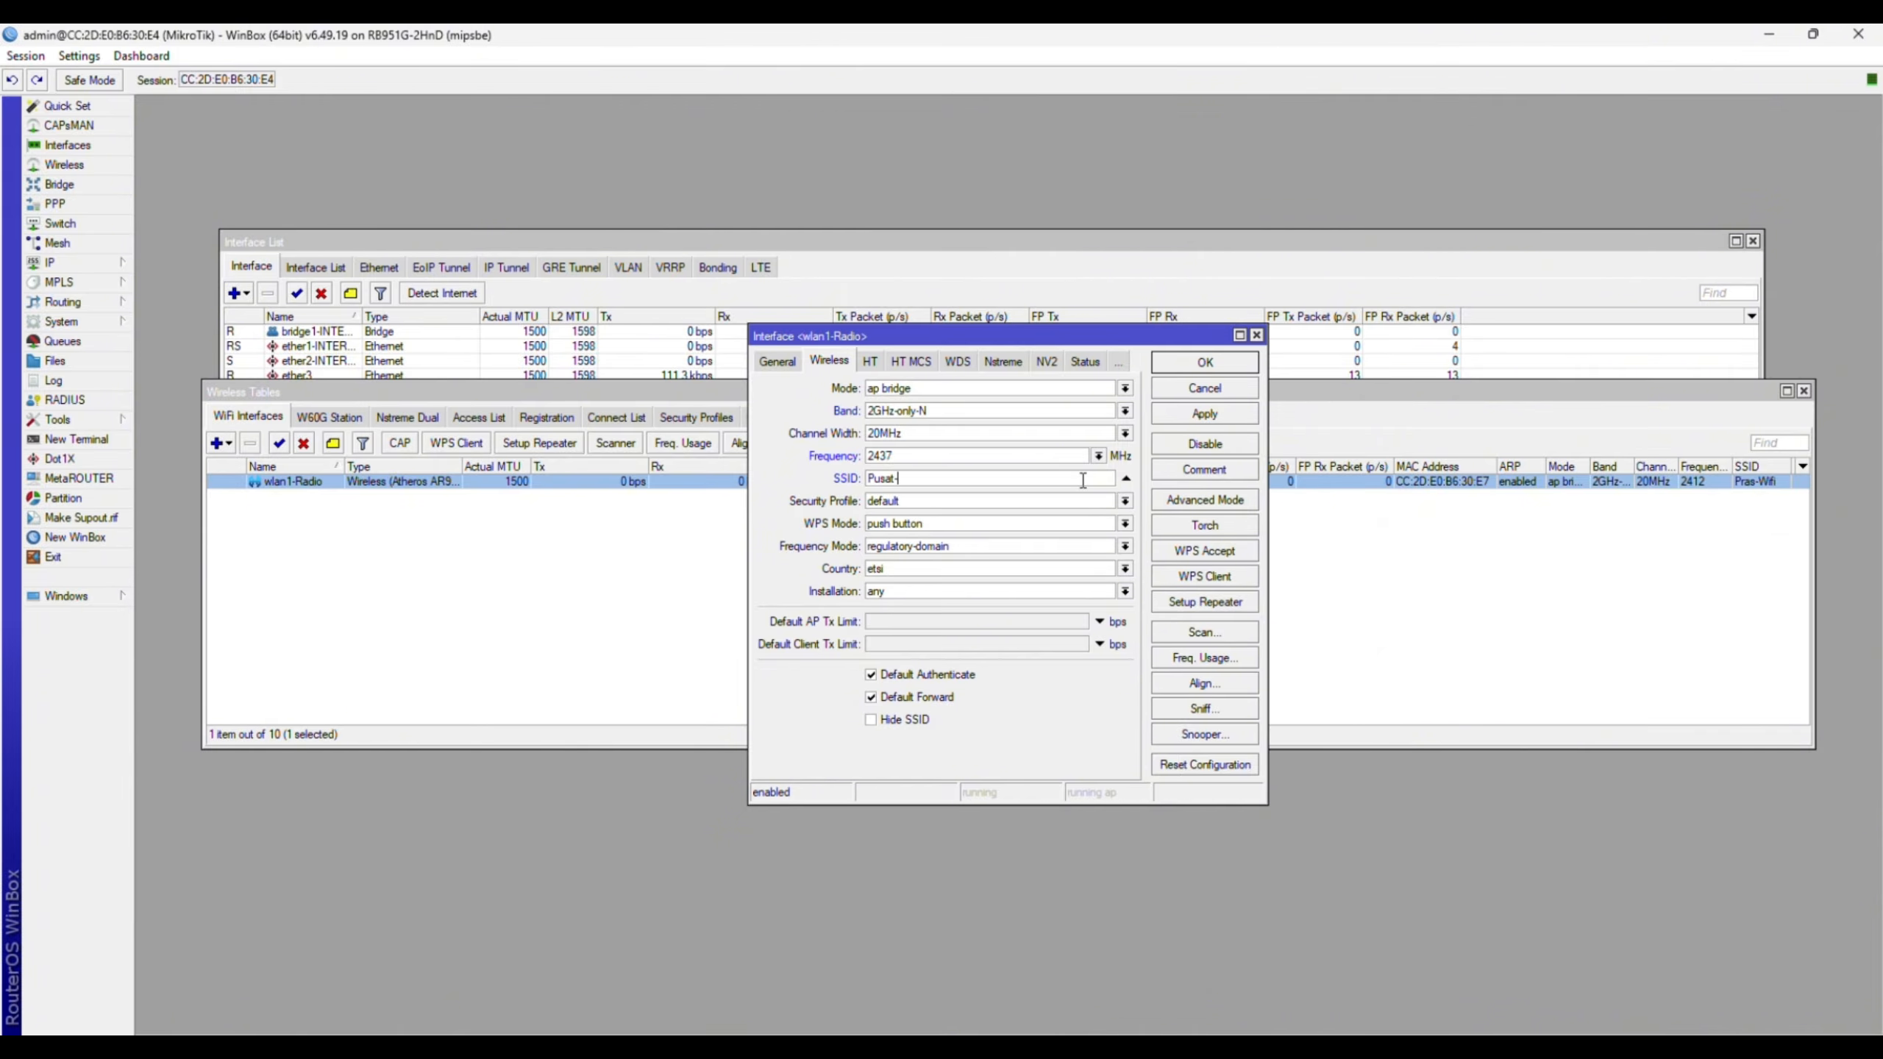
text(Bagus)
click(1205, 500)
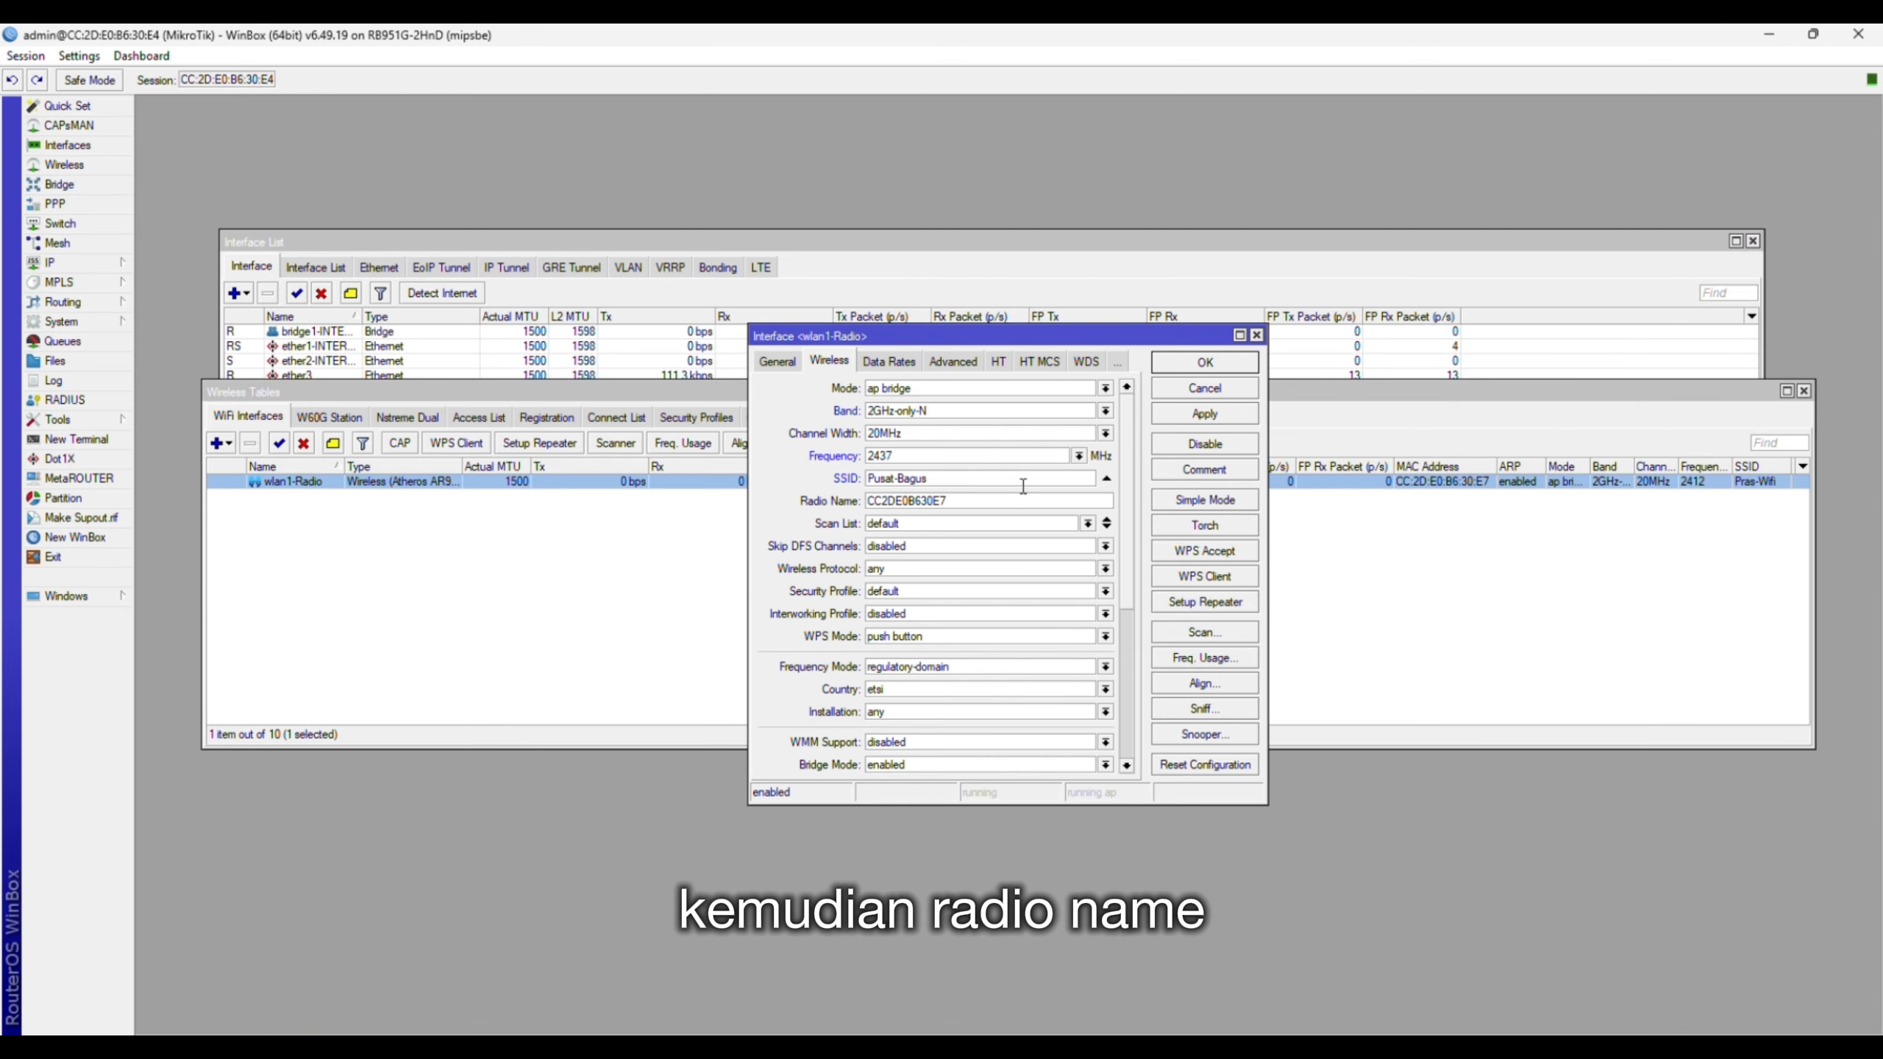
click(1005, 501)
double_click(1005, 500)
text(Pusat-Bagus)
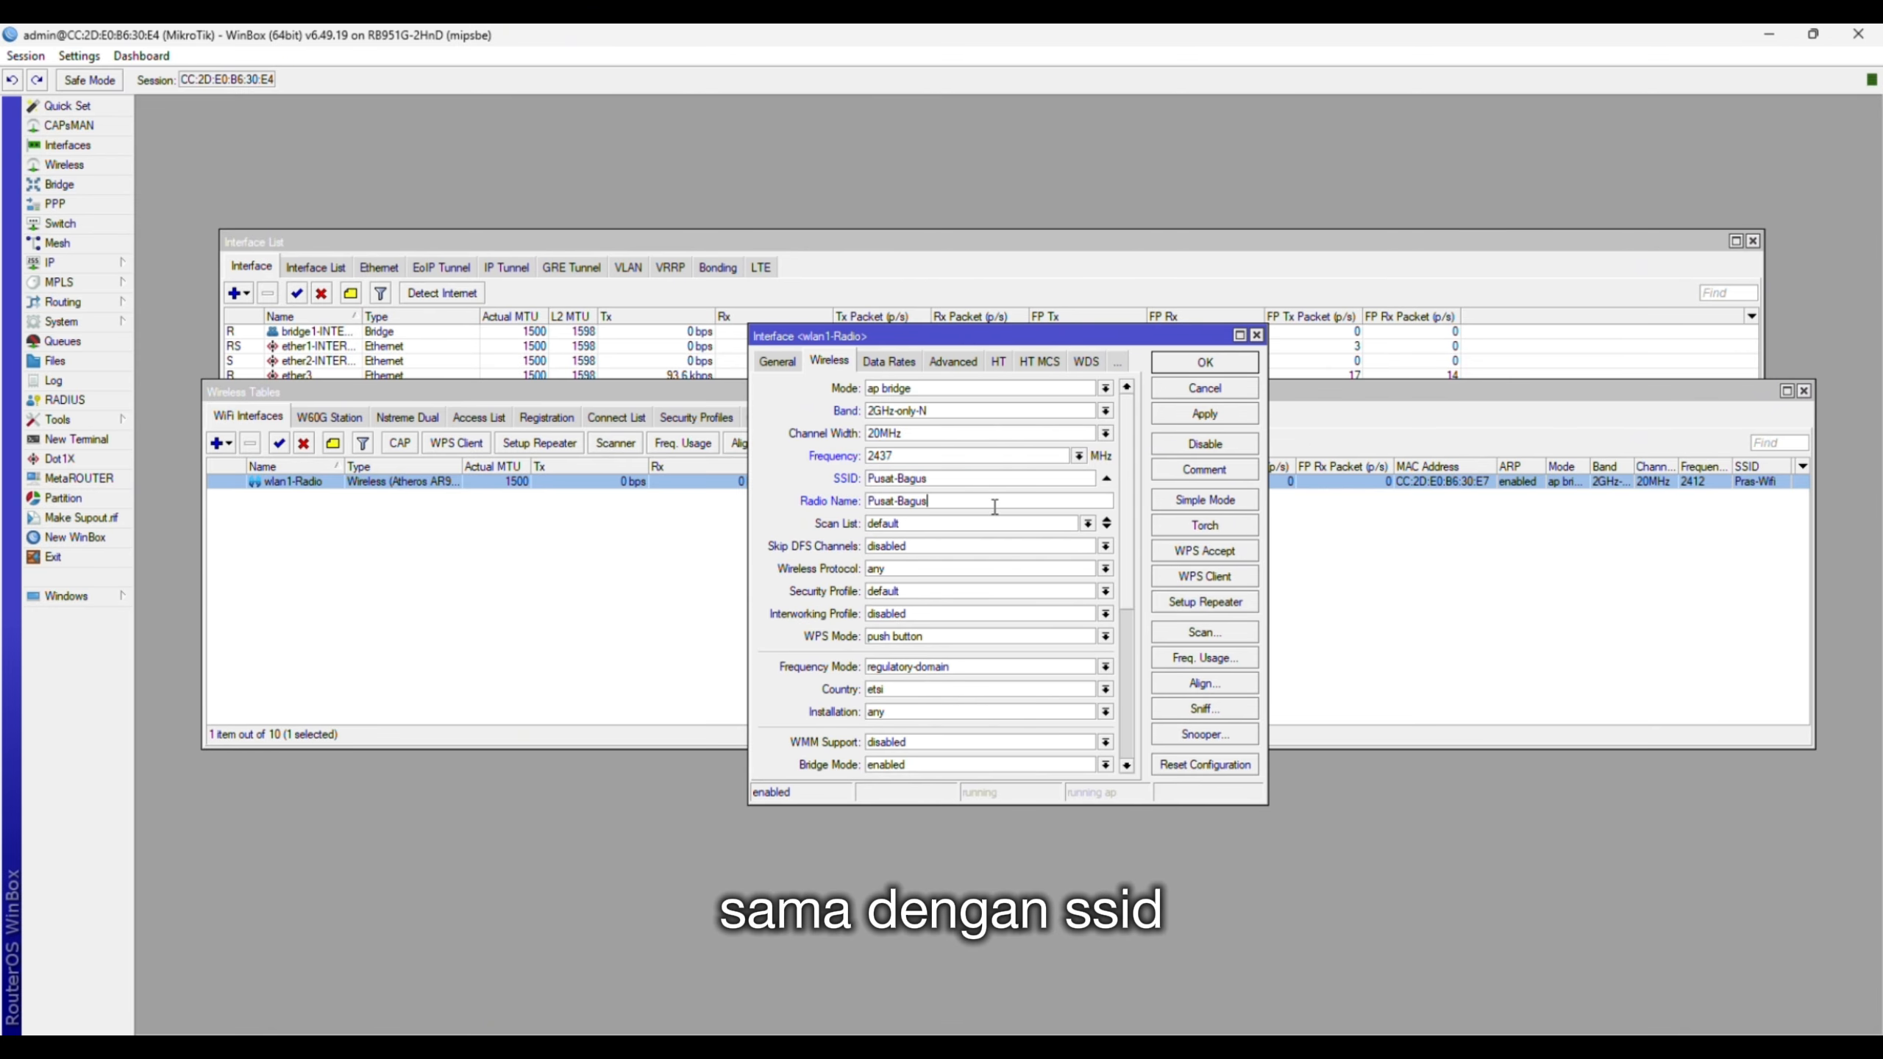
- Apply the pswd-pusat security profile and save the wlan1 settings
click(903, 592)
click(908, 623)
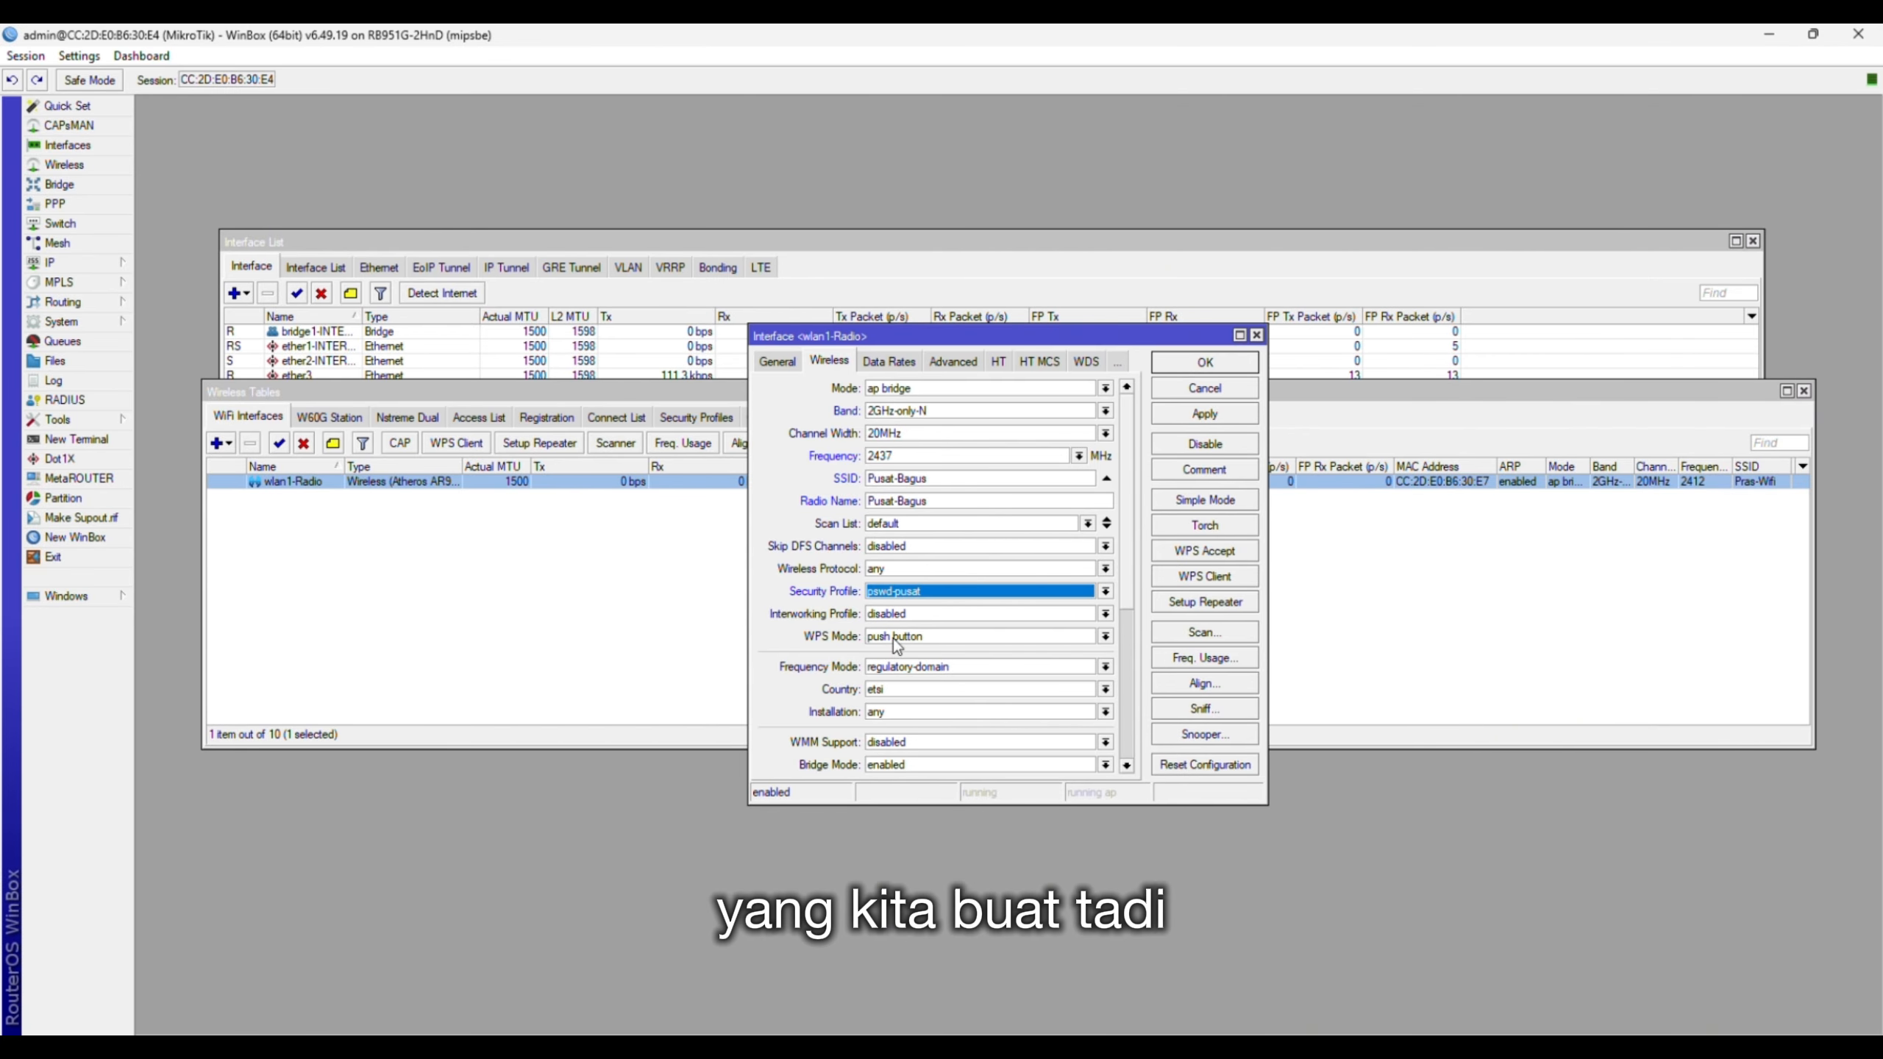
scroll(912, 679, down, 3)
scroll(923, 686, up, 3)
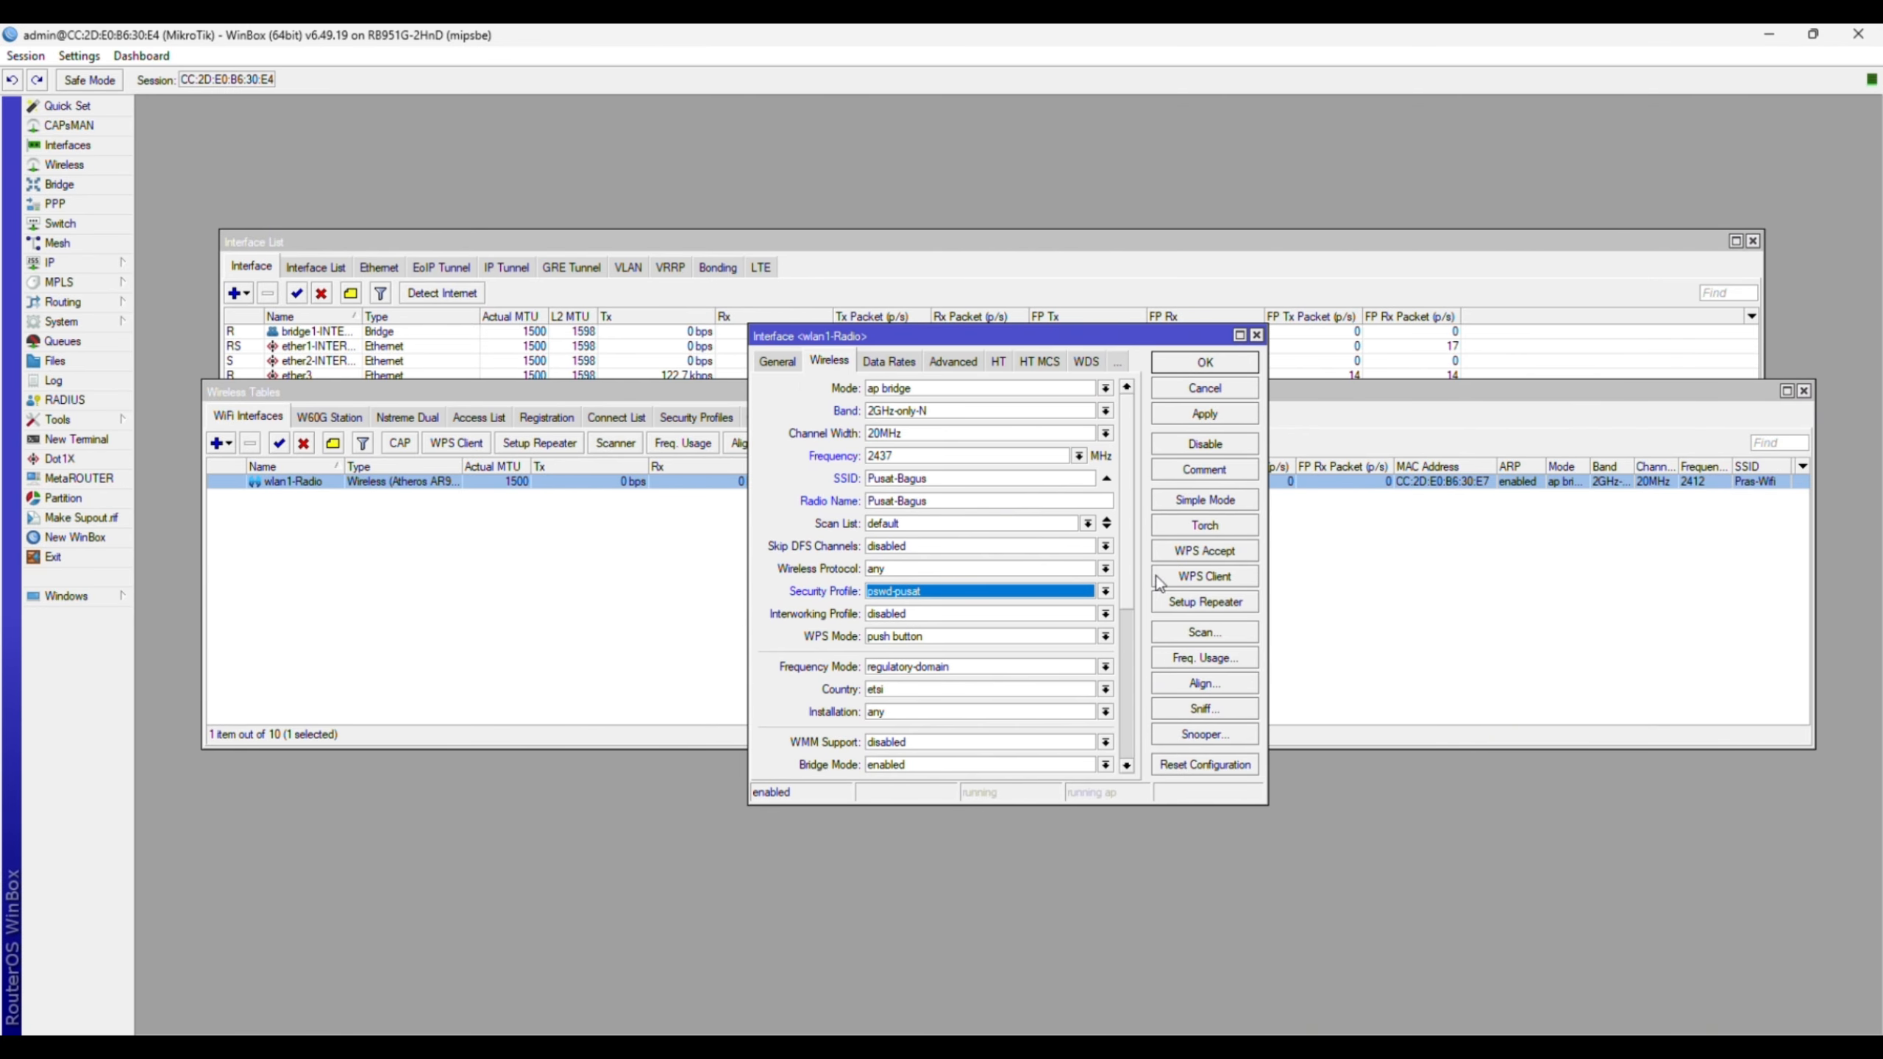
click(1195, 363)
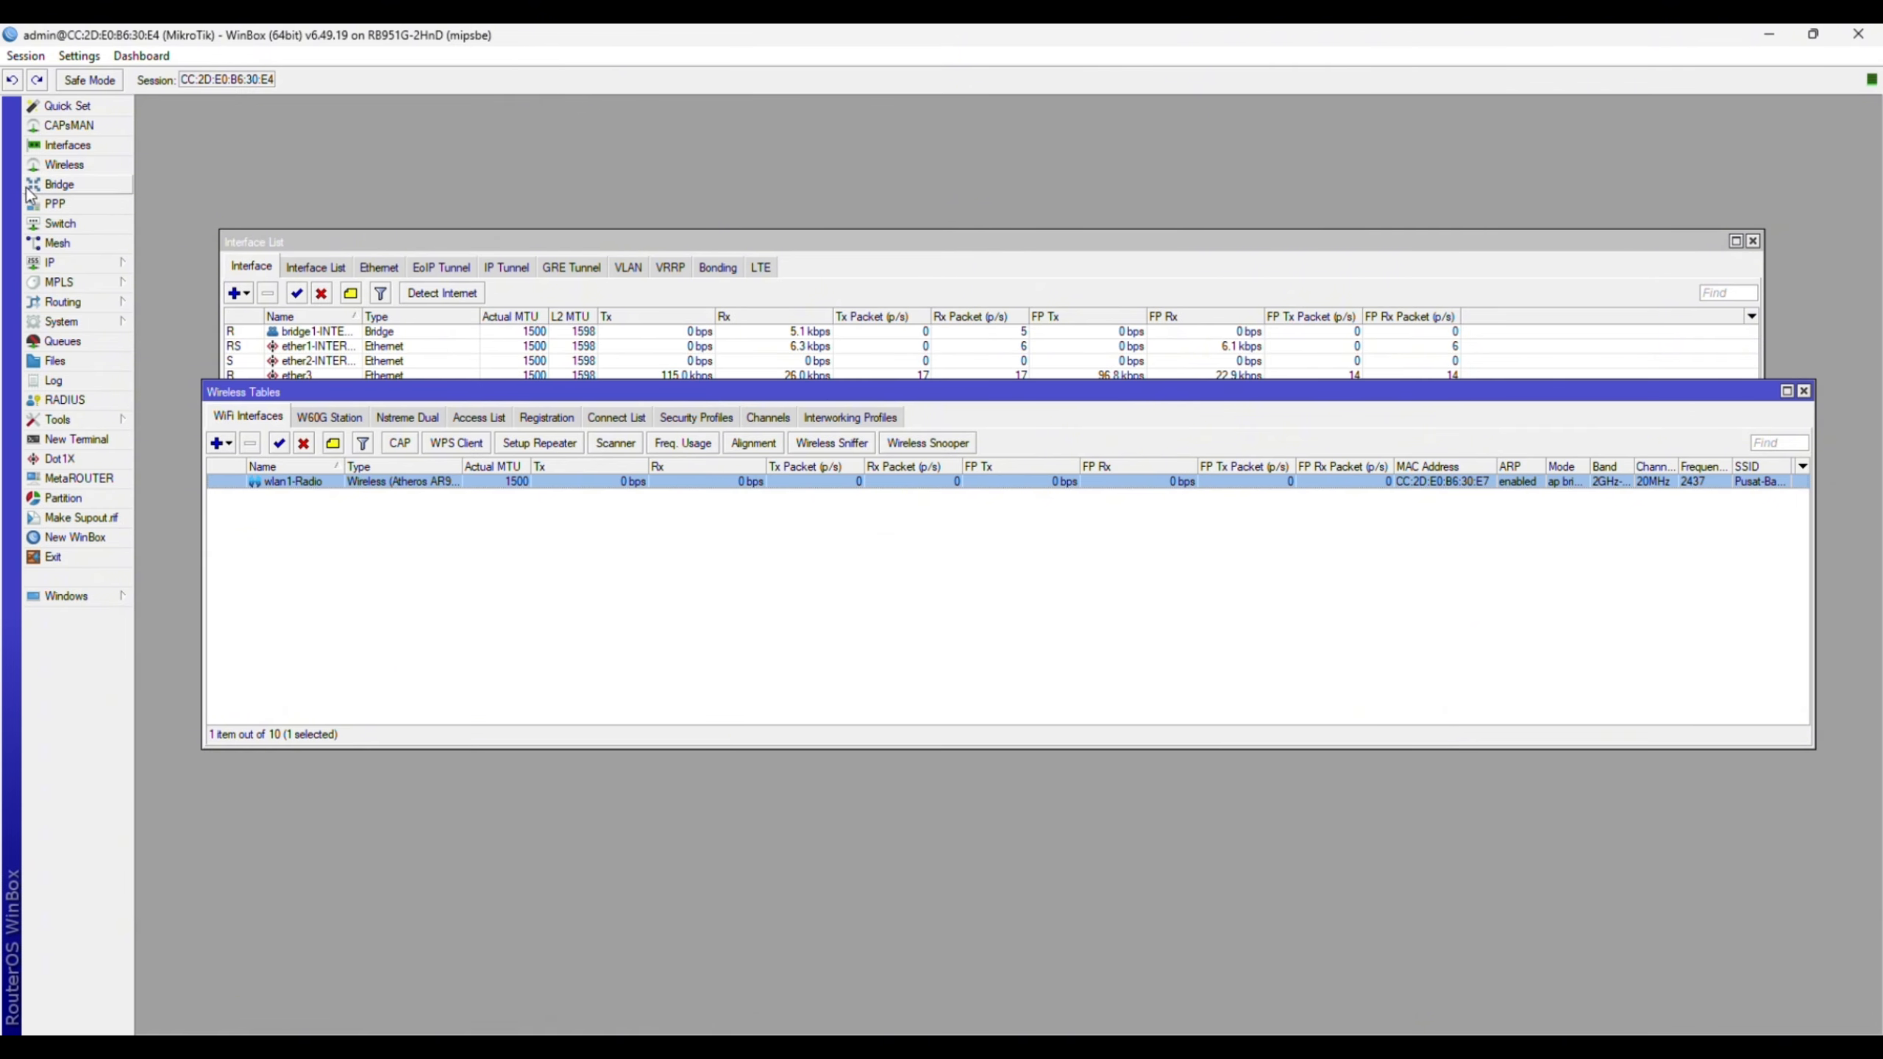
- Under IP > Addresses, change wlan1-Radio's 192.168.6.1/24 entry to 172.16.10.1/30
click(52, 263)
click(170, 303)
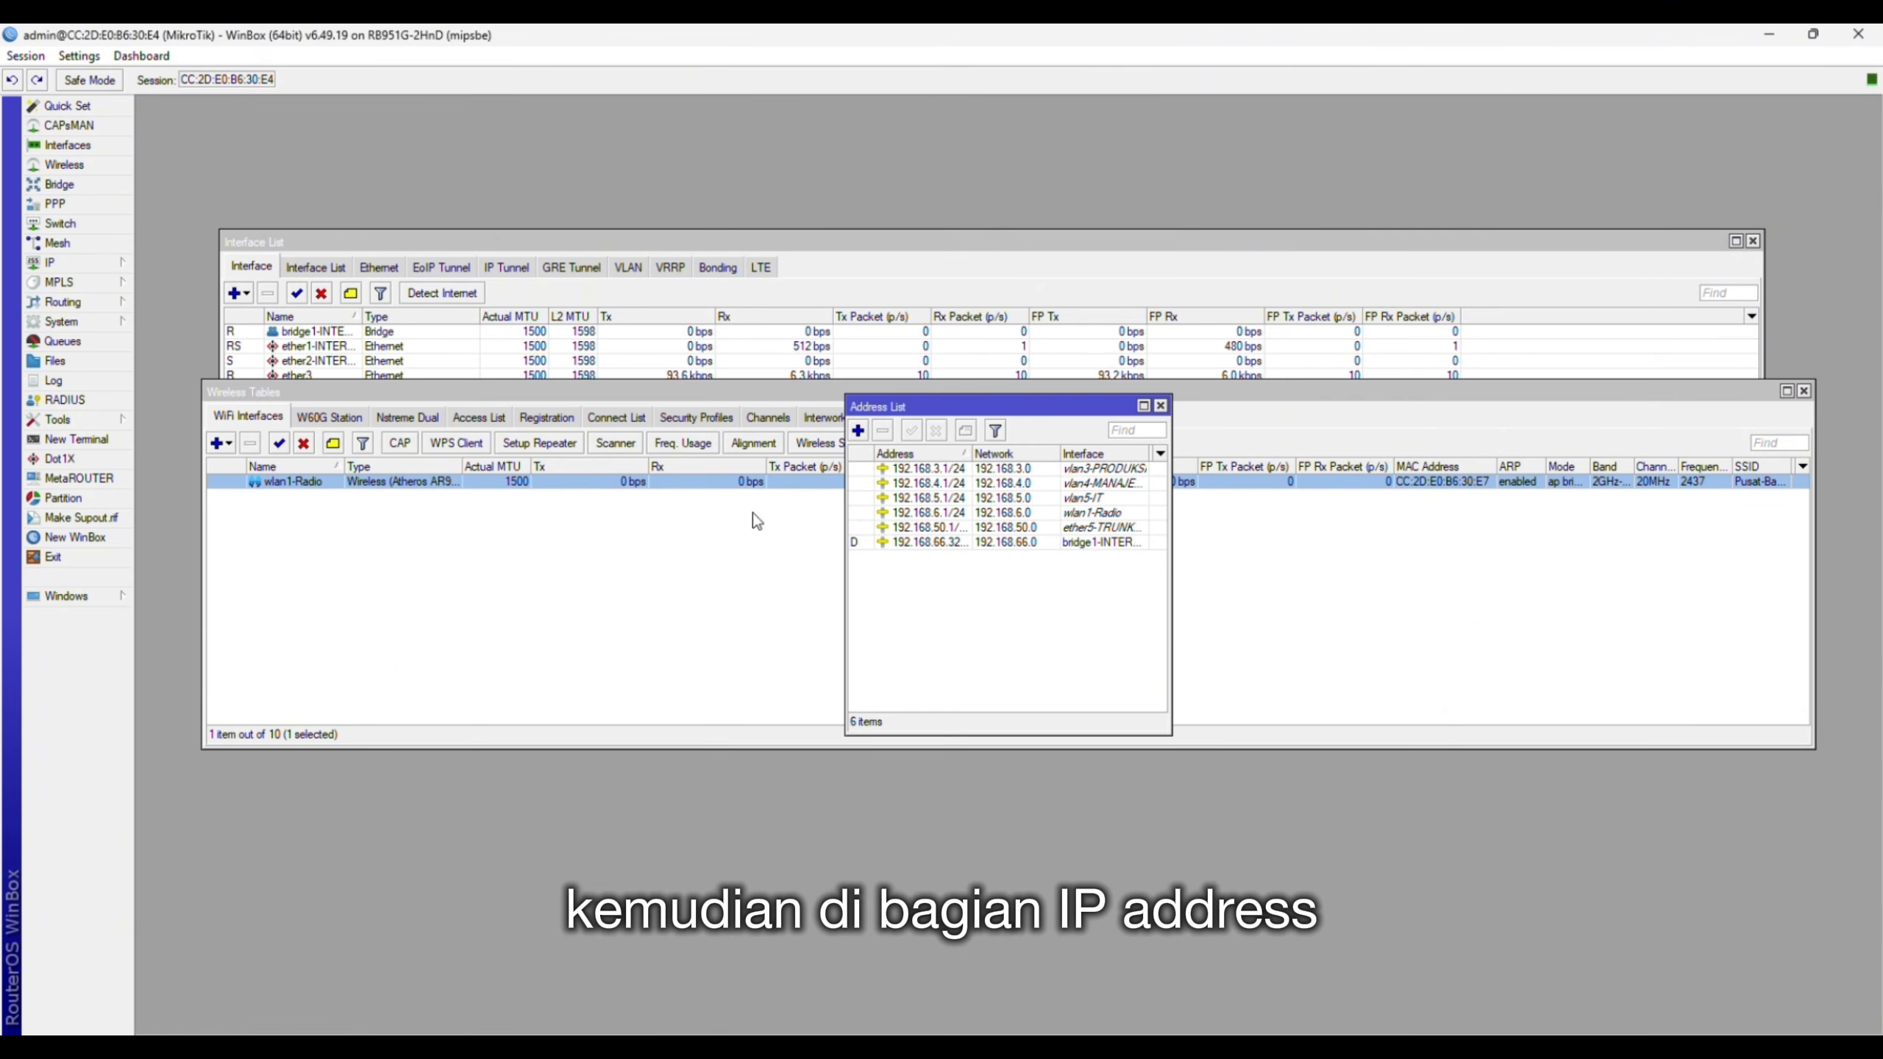
click(1120, 513)
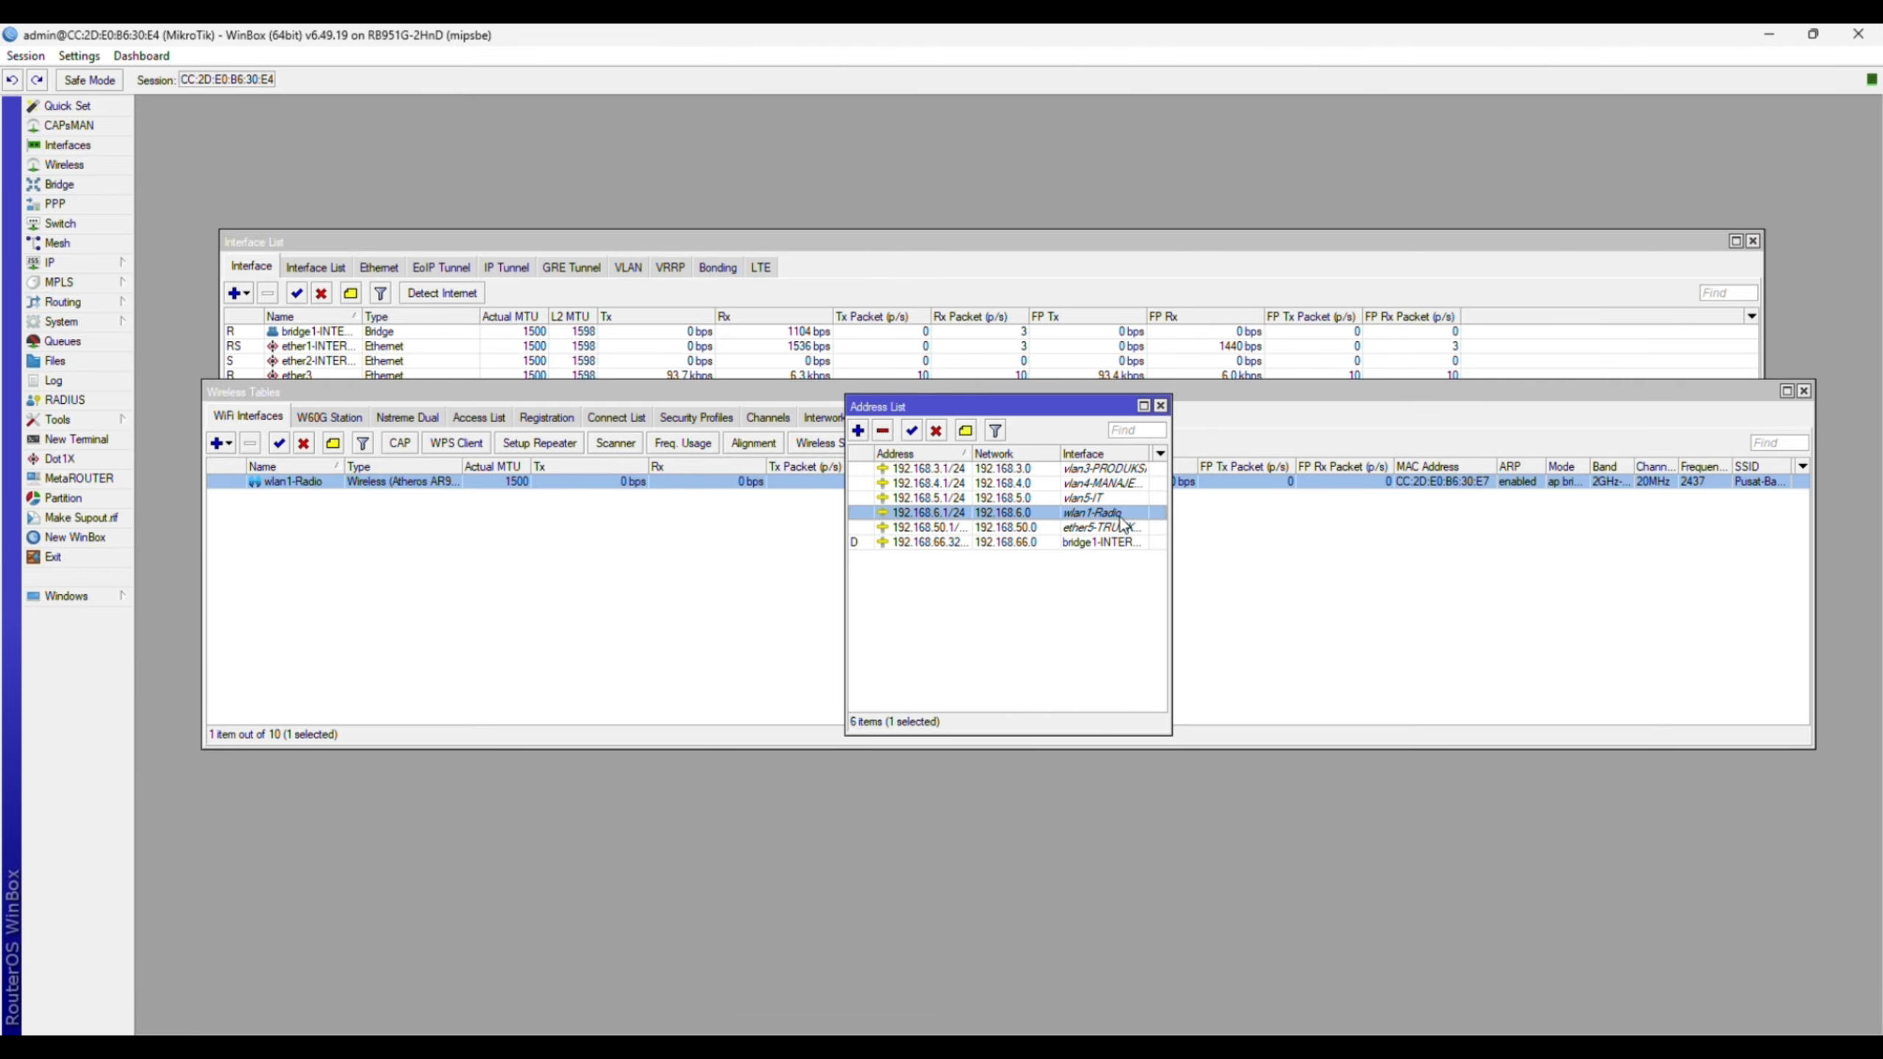
double_click(976, 518)
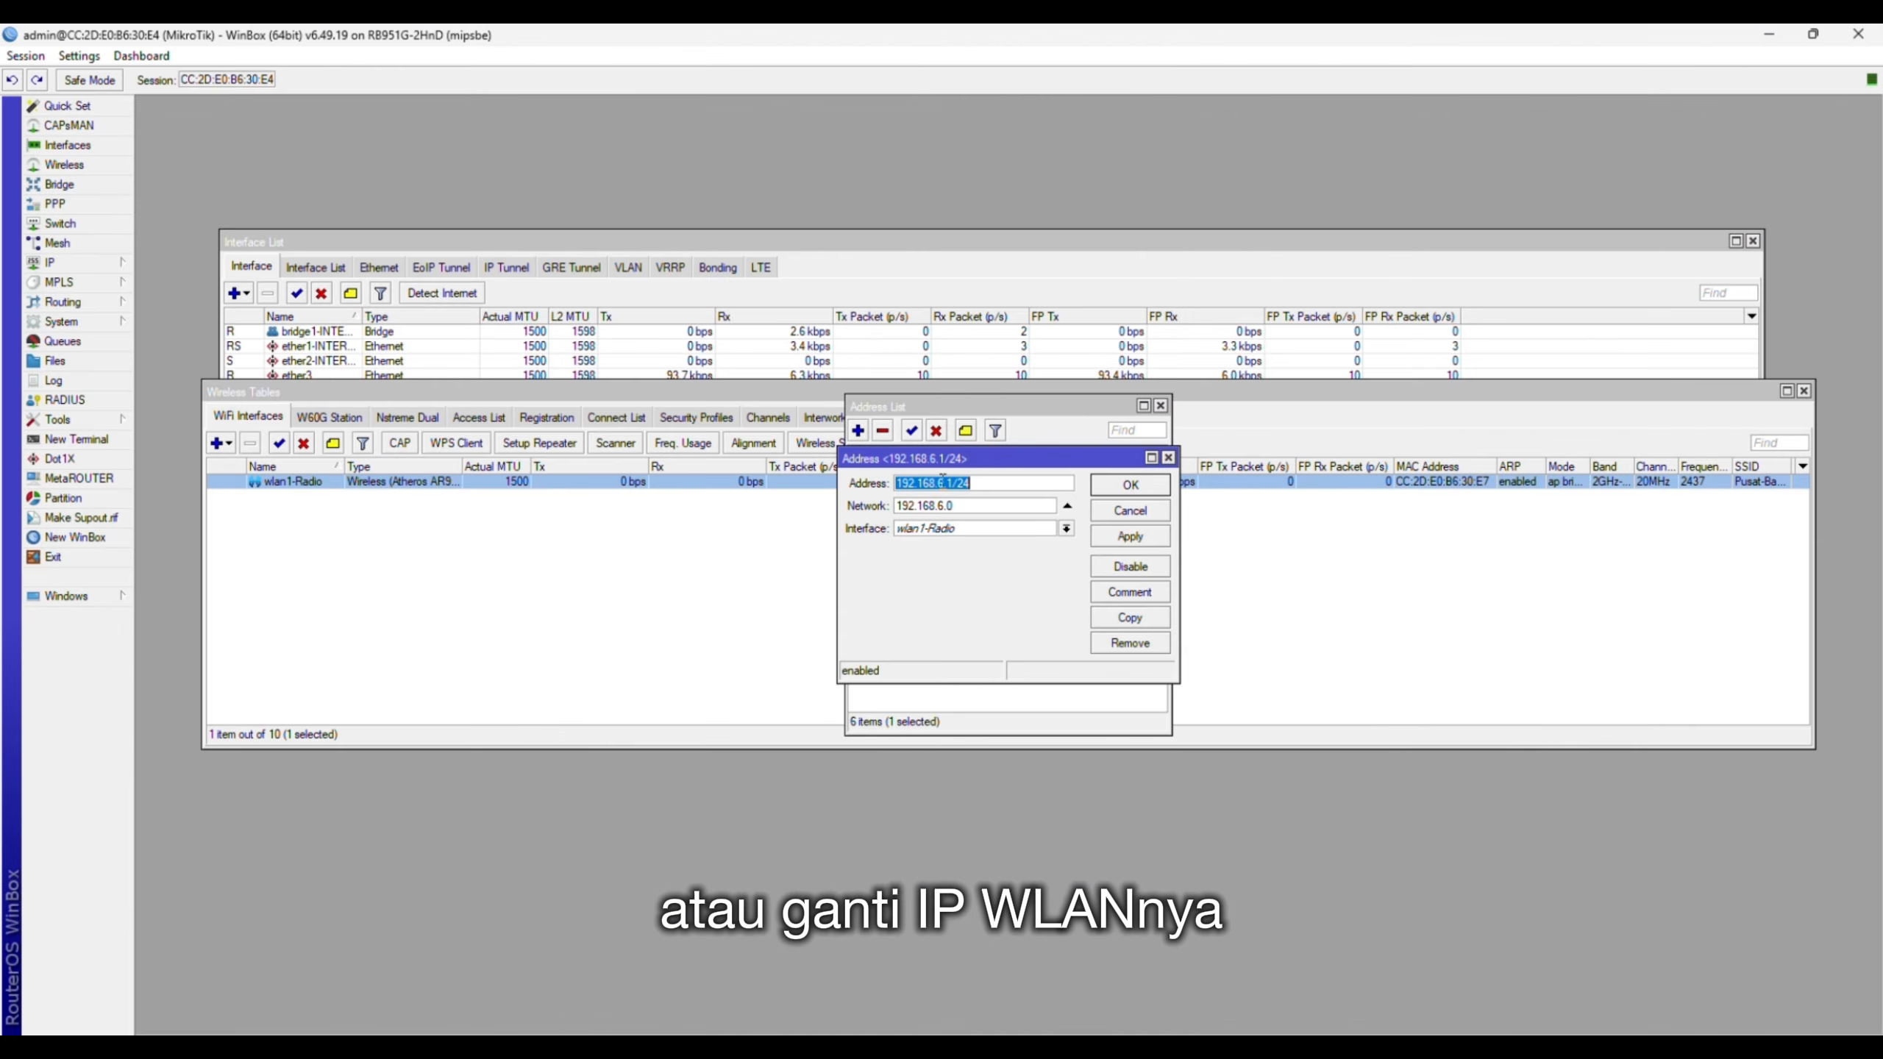
text(172.16.10)
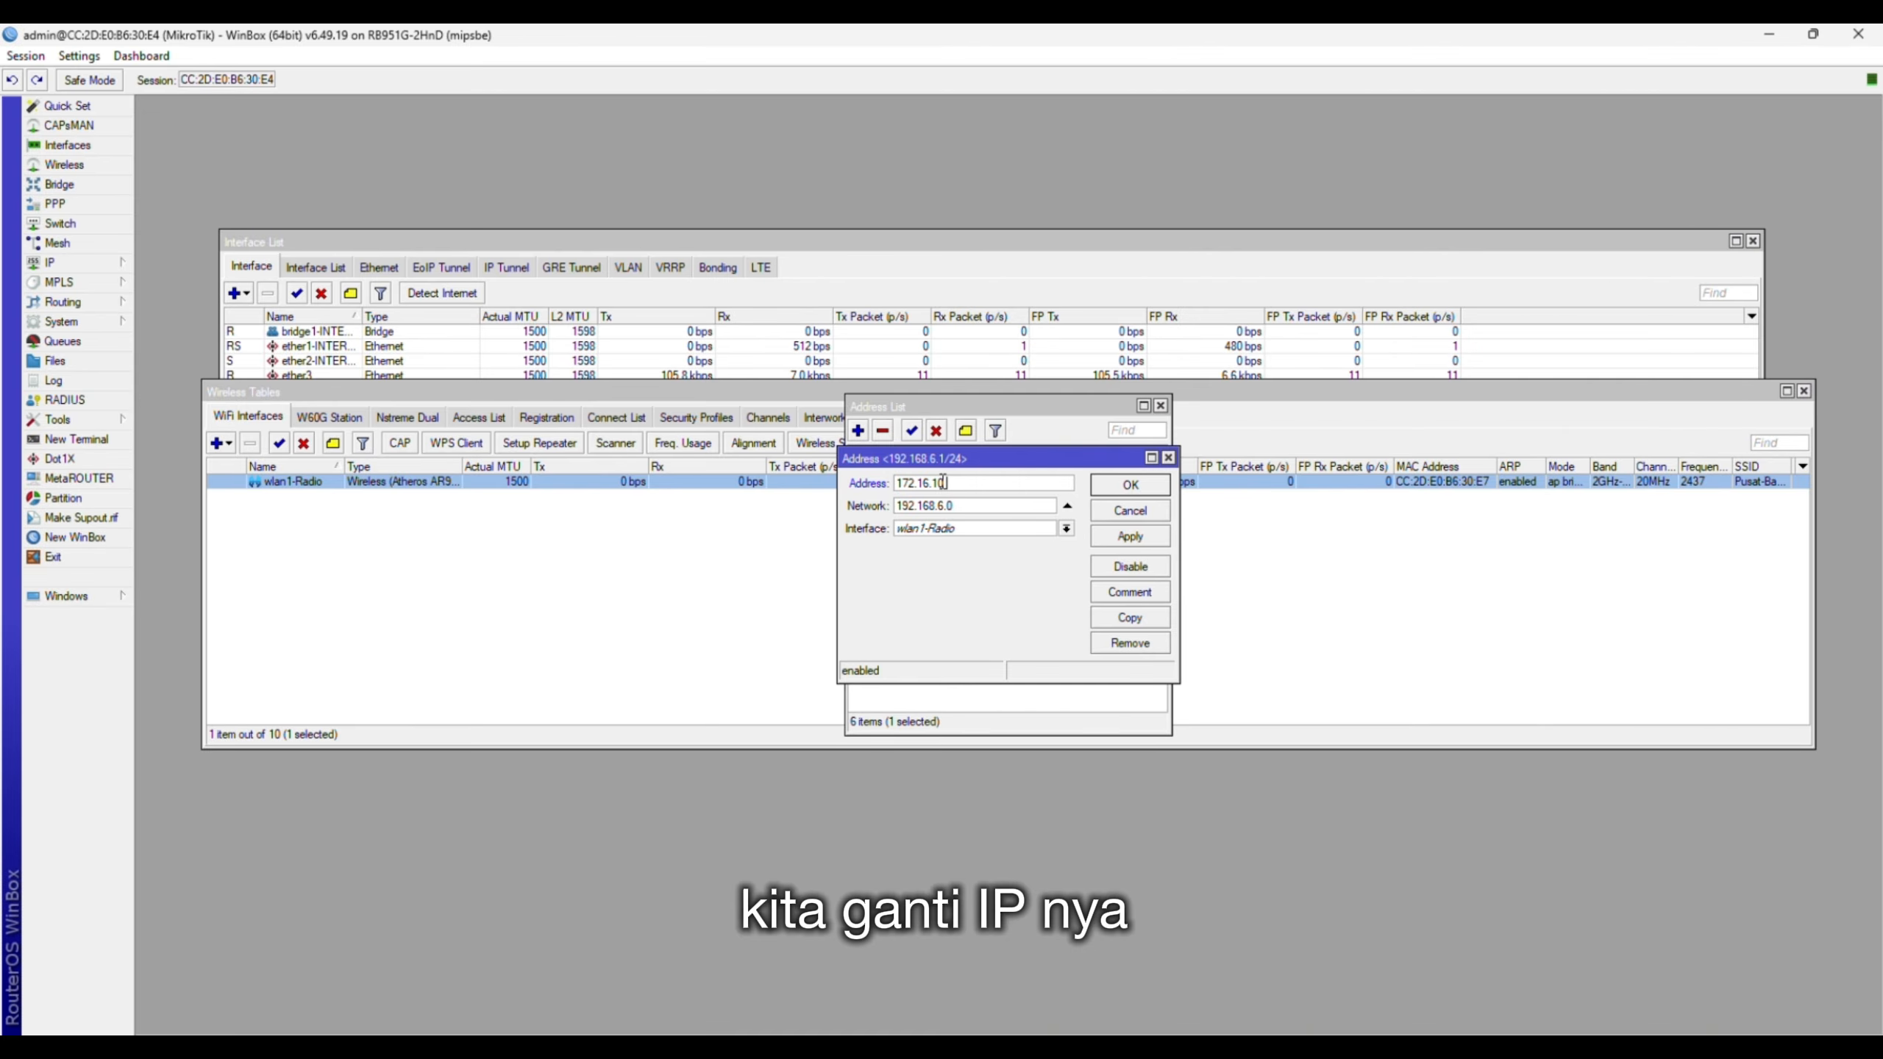
text(.1/30)
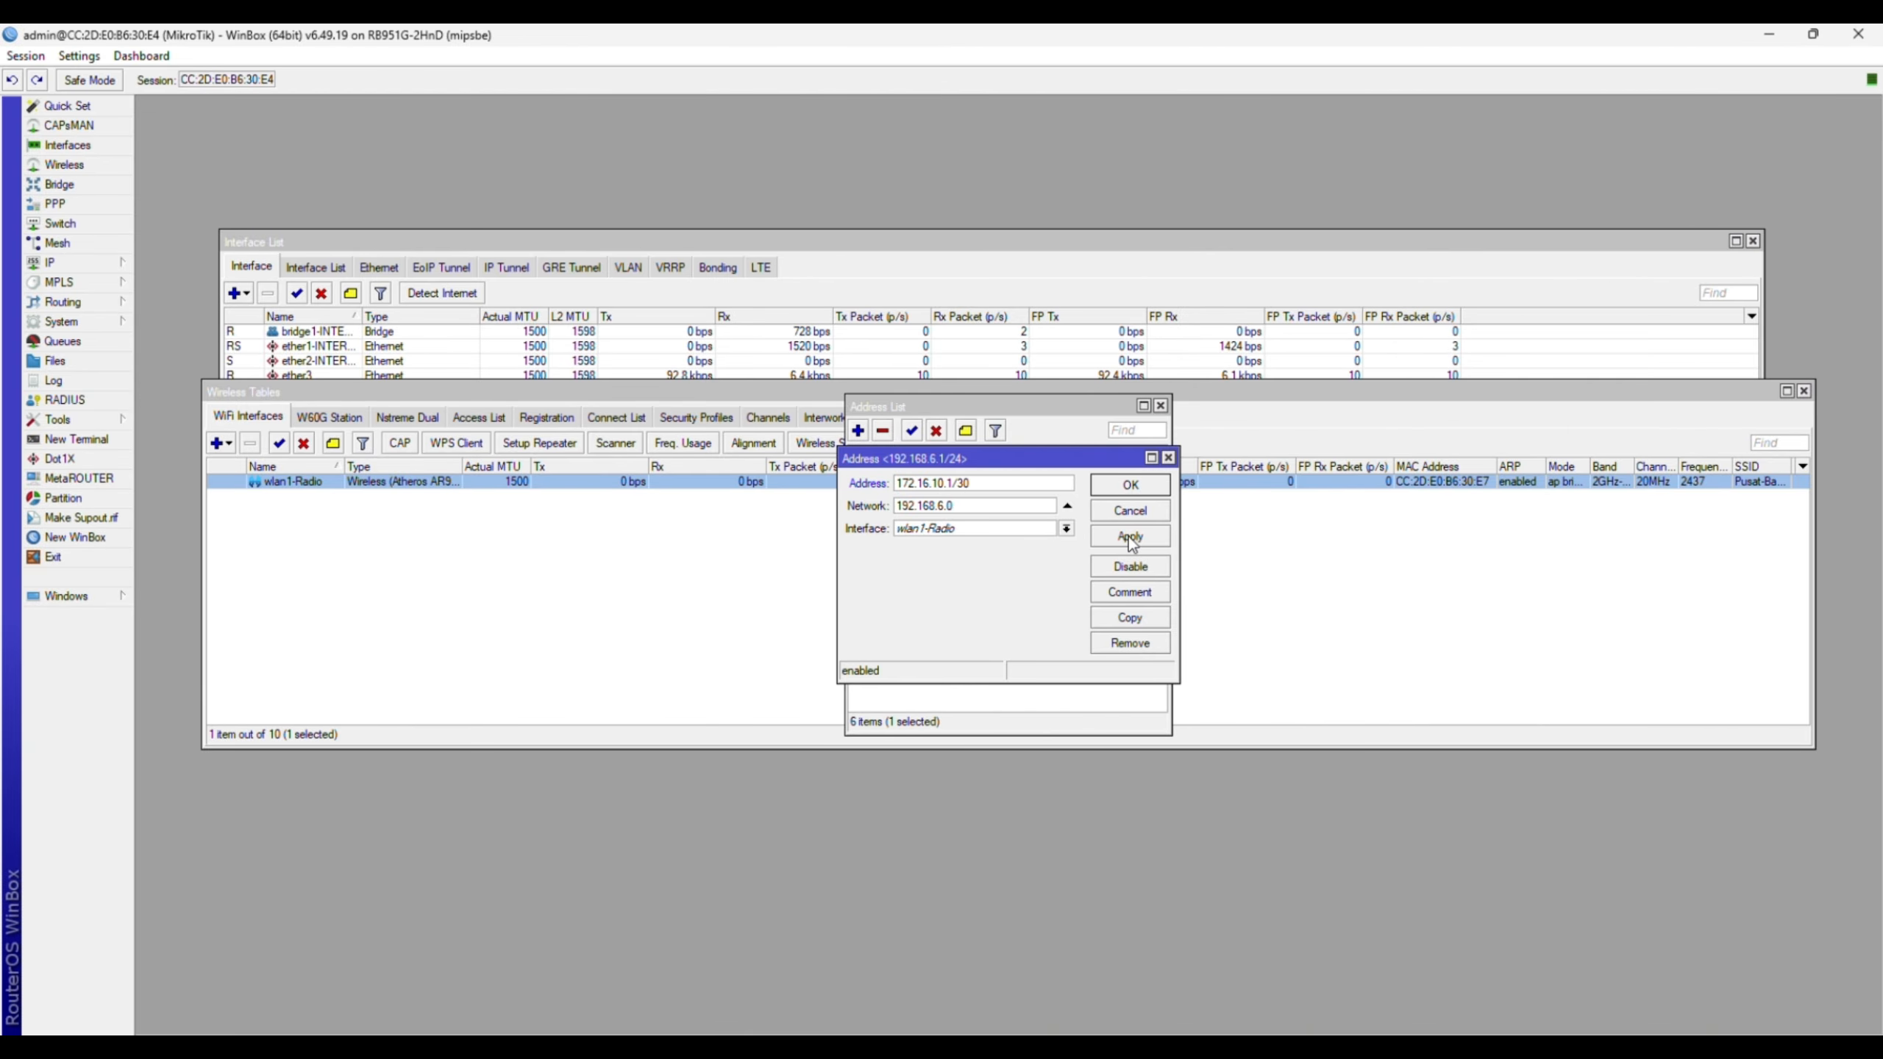
click(1127, 491)
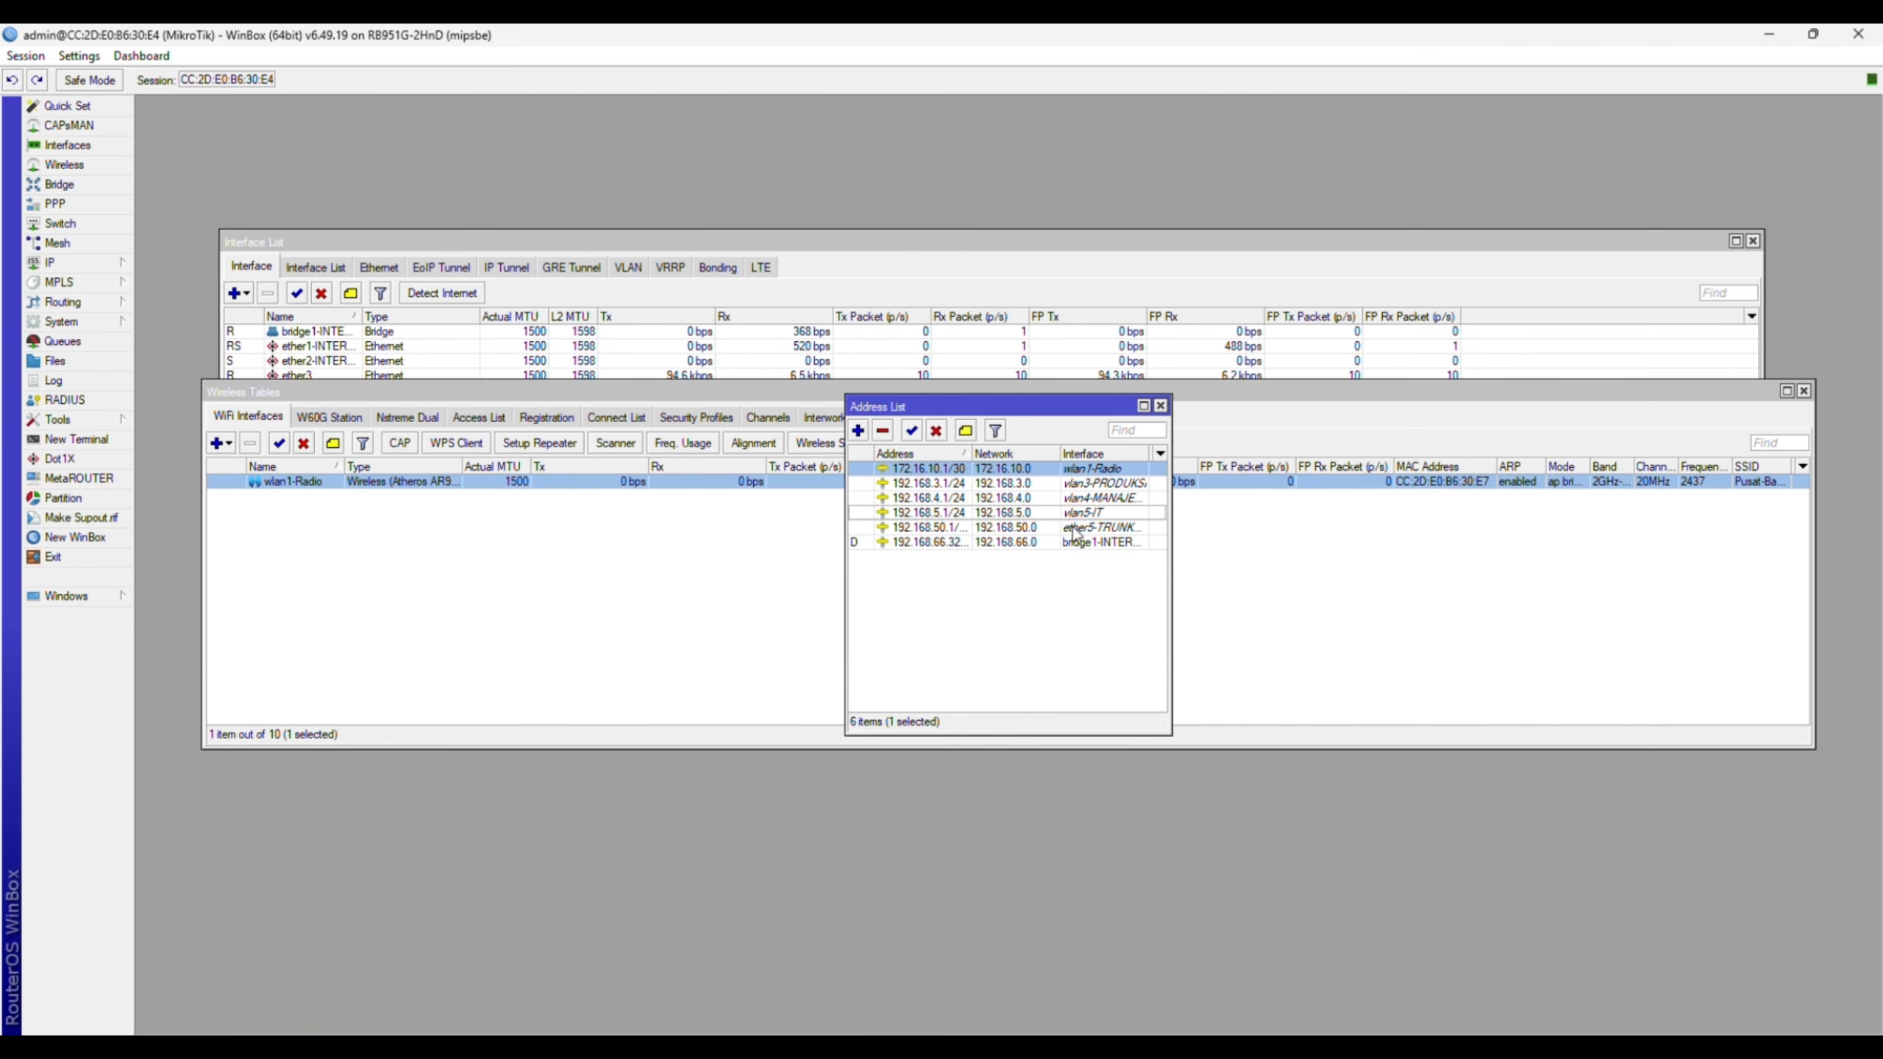
mouse_move(886, 524)
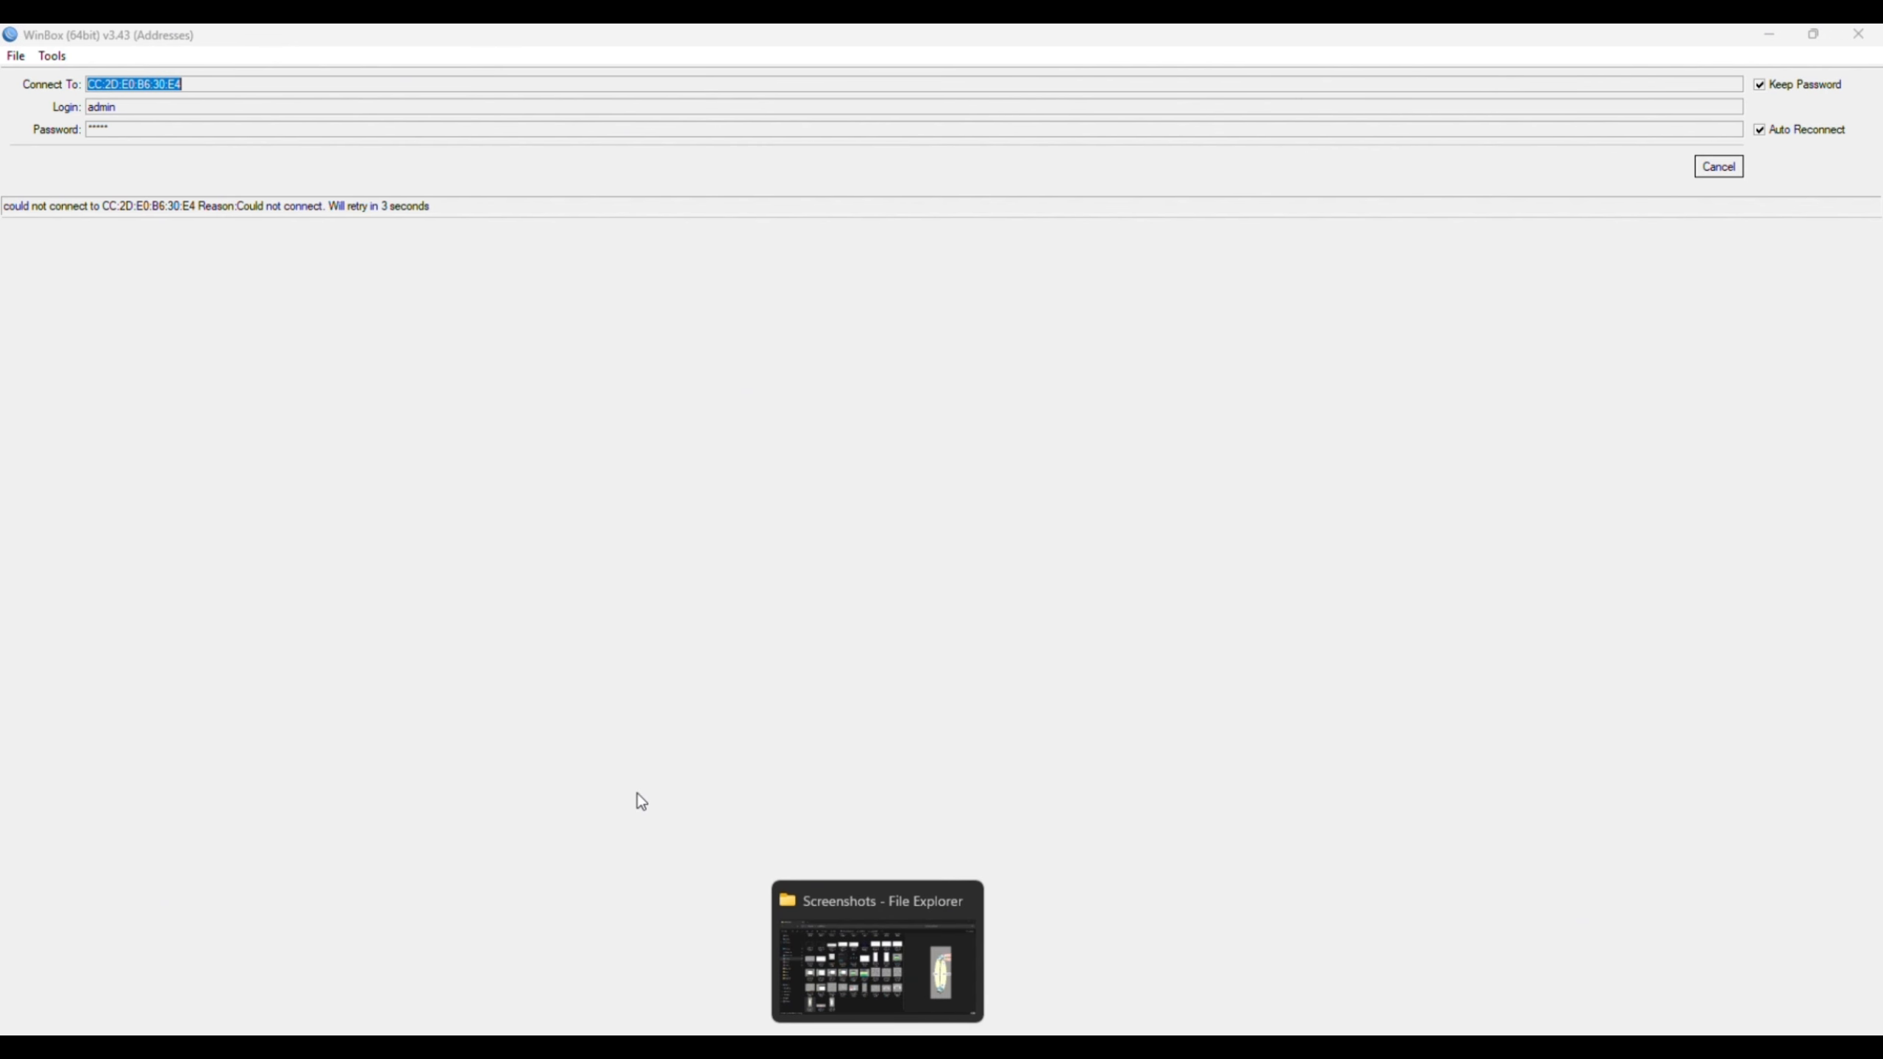
- Give the Ethernet adapter static IPv4 10.44.77.11, mask 255.255.255.0, with a 10.44.77 gateway
key(super+r)
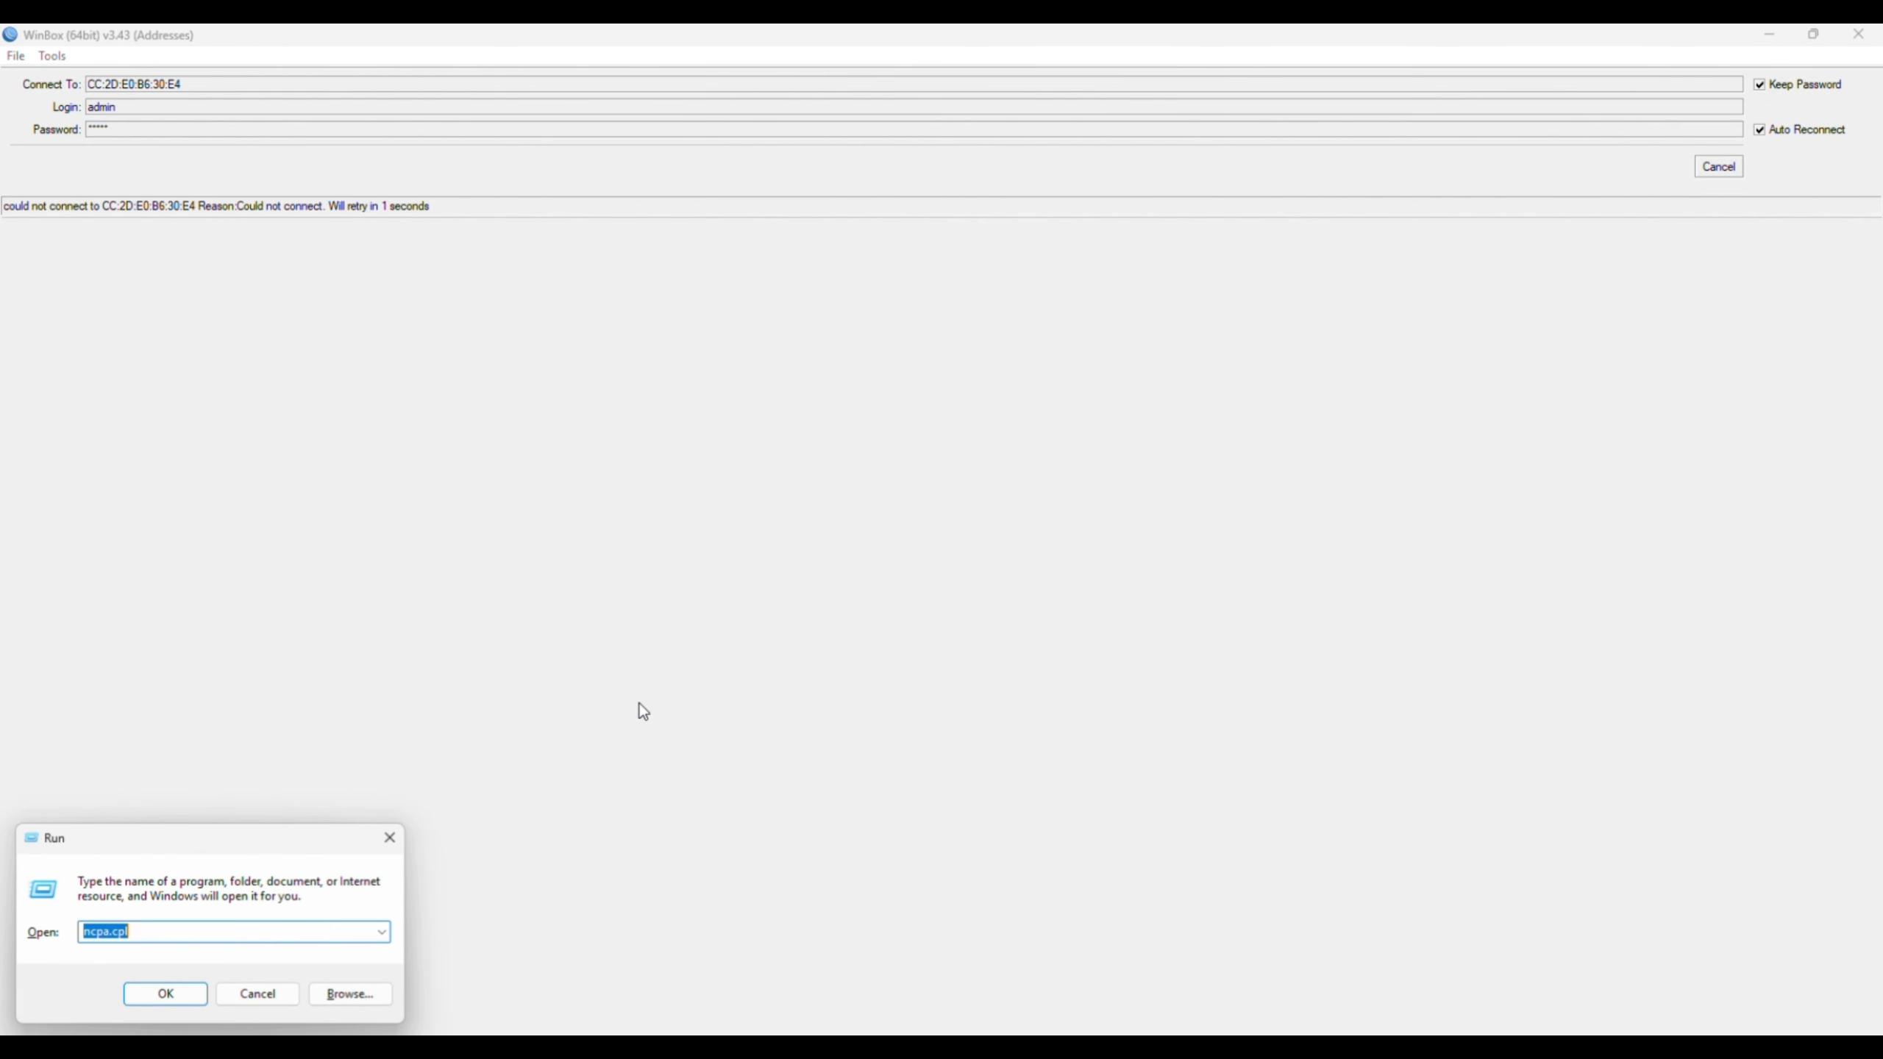
key(Return)
double_click(524, 383)
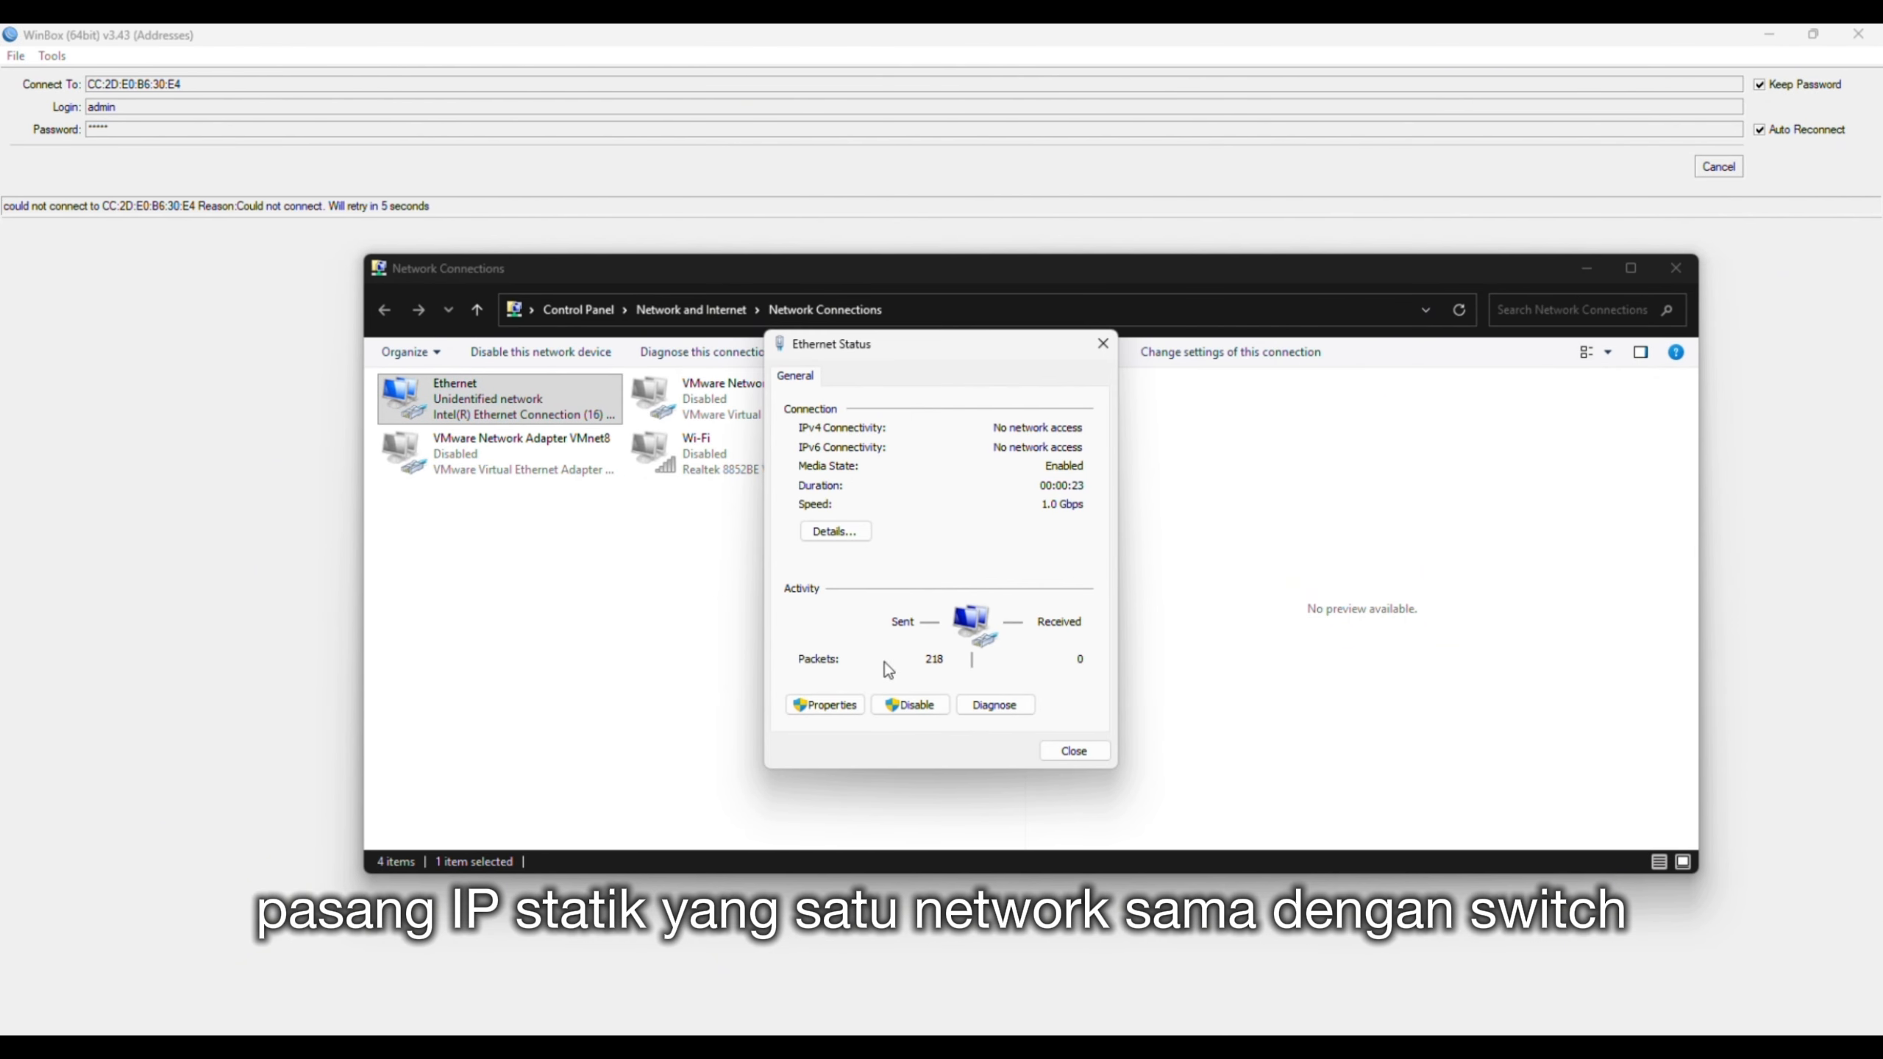
click(825, 705)
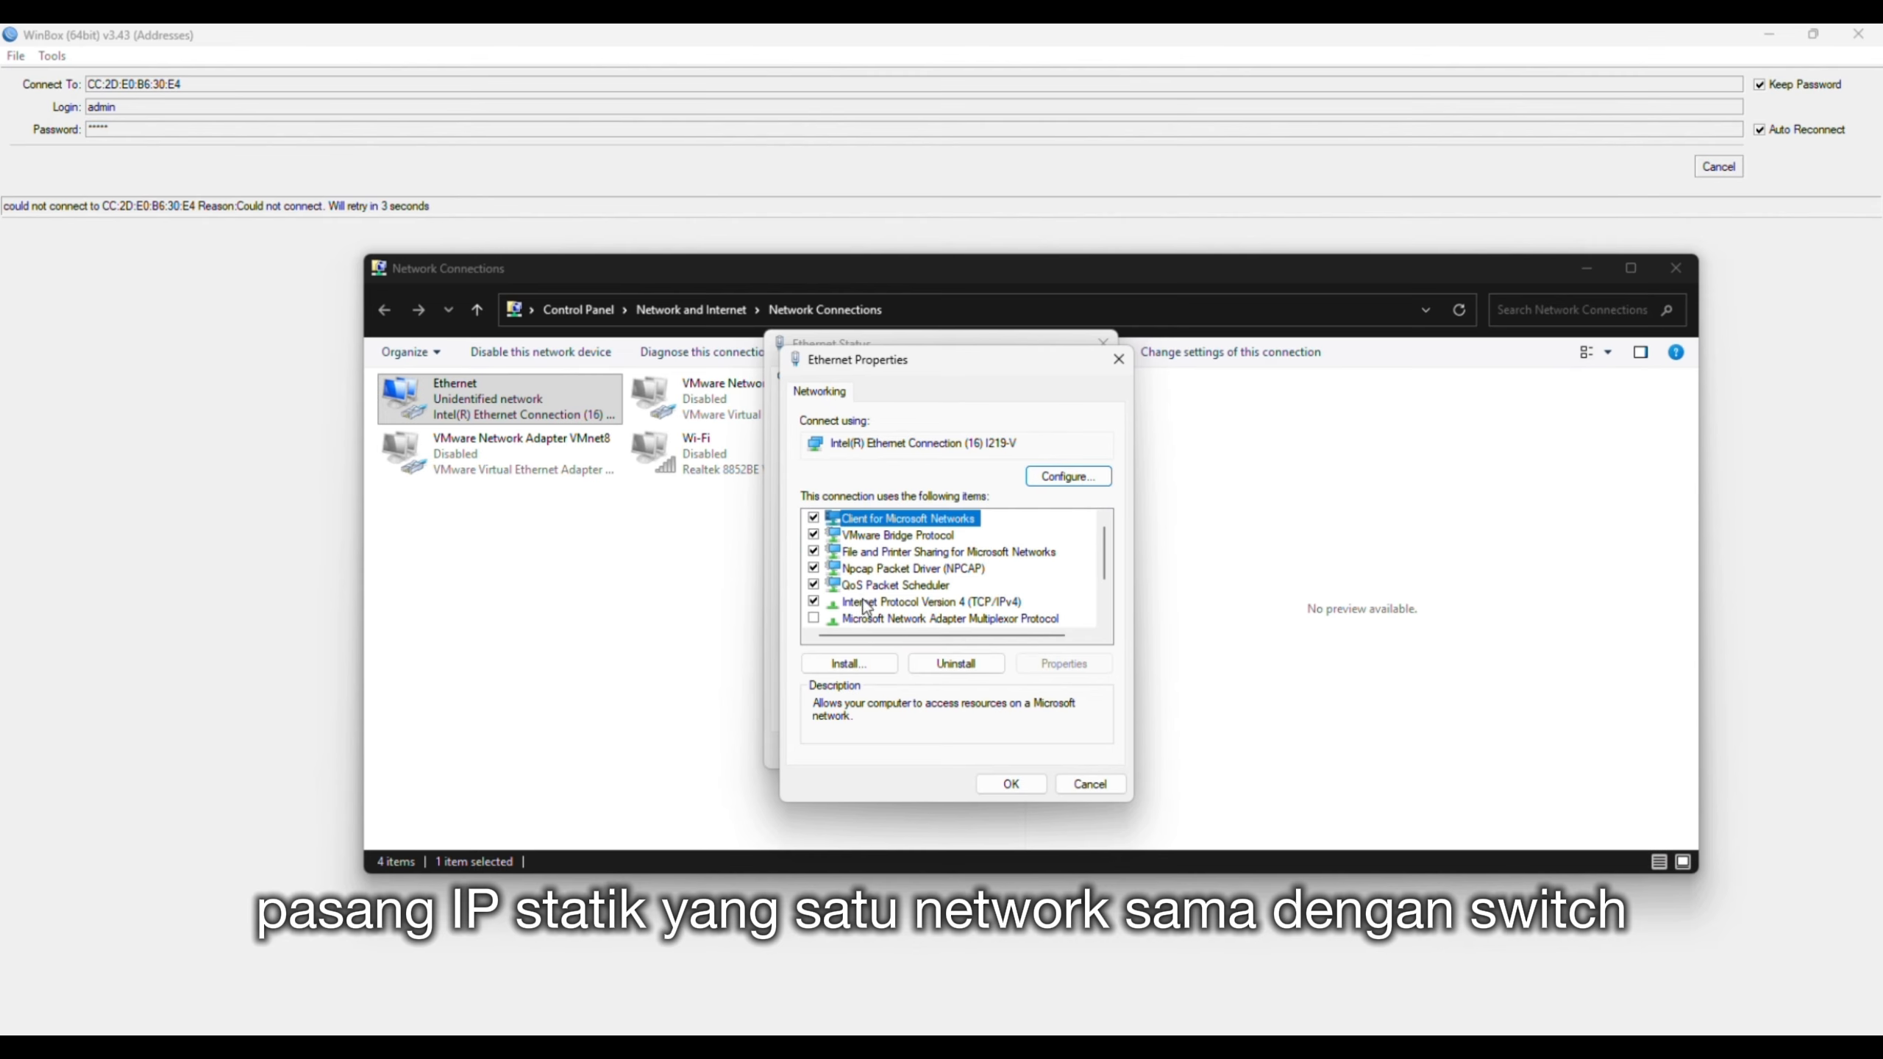
double_click(867, 602)
click(849, 576)
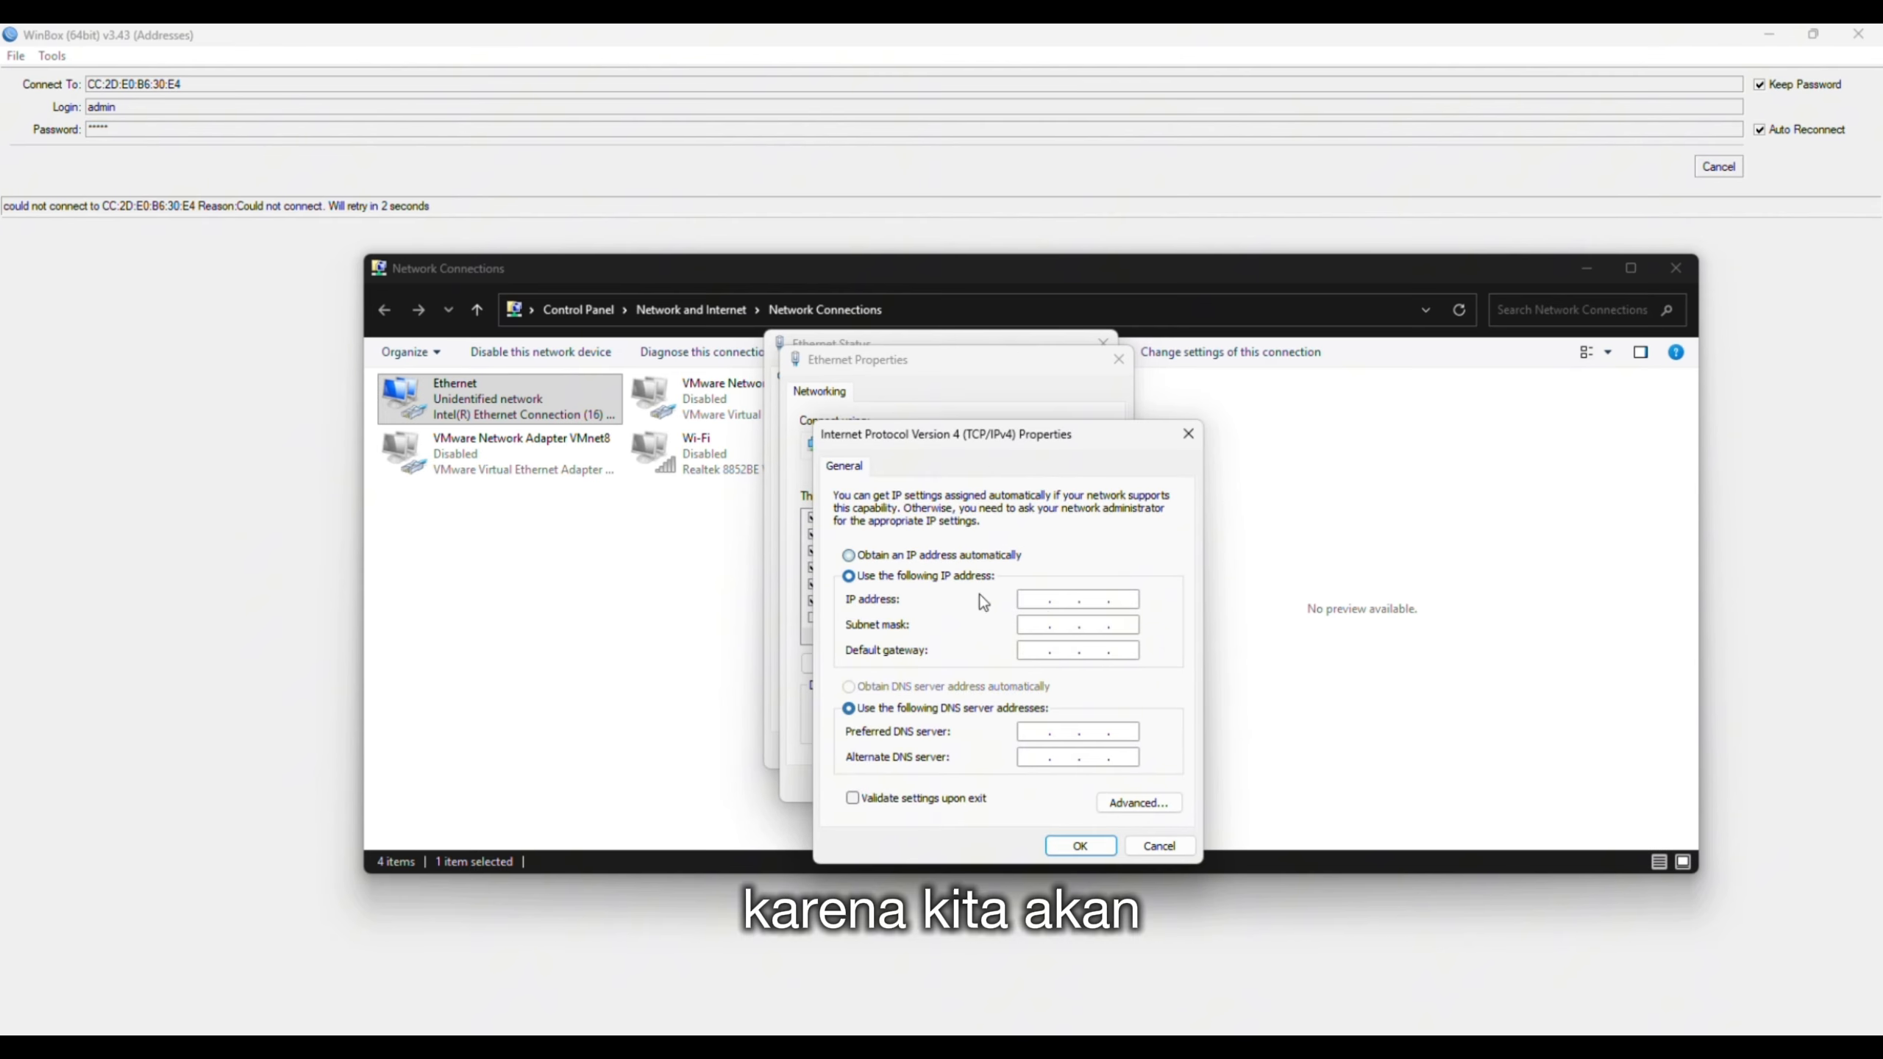
click(1028, 599)
text(10.44.77.)
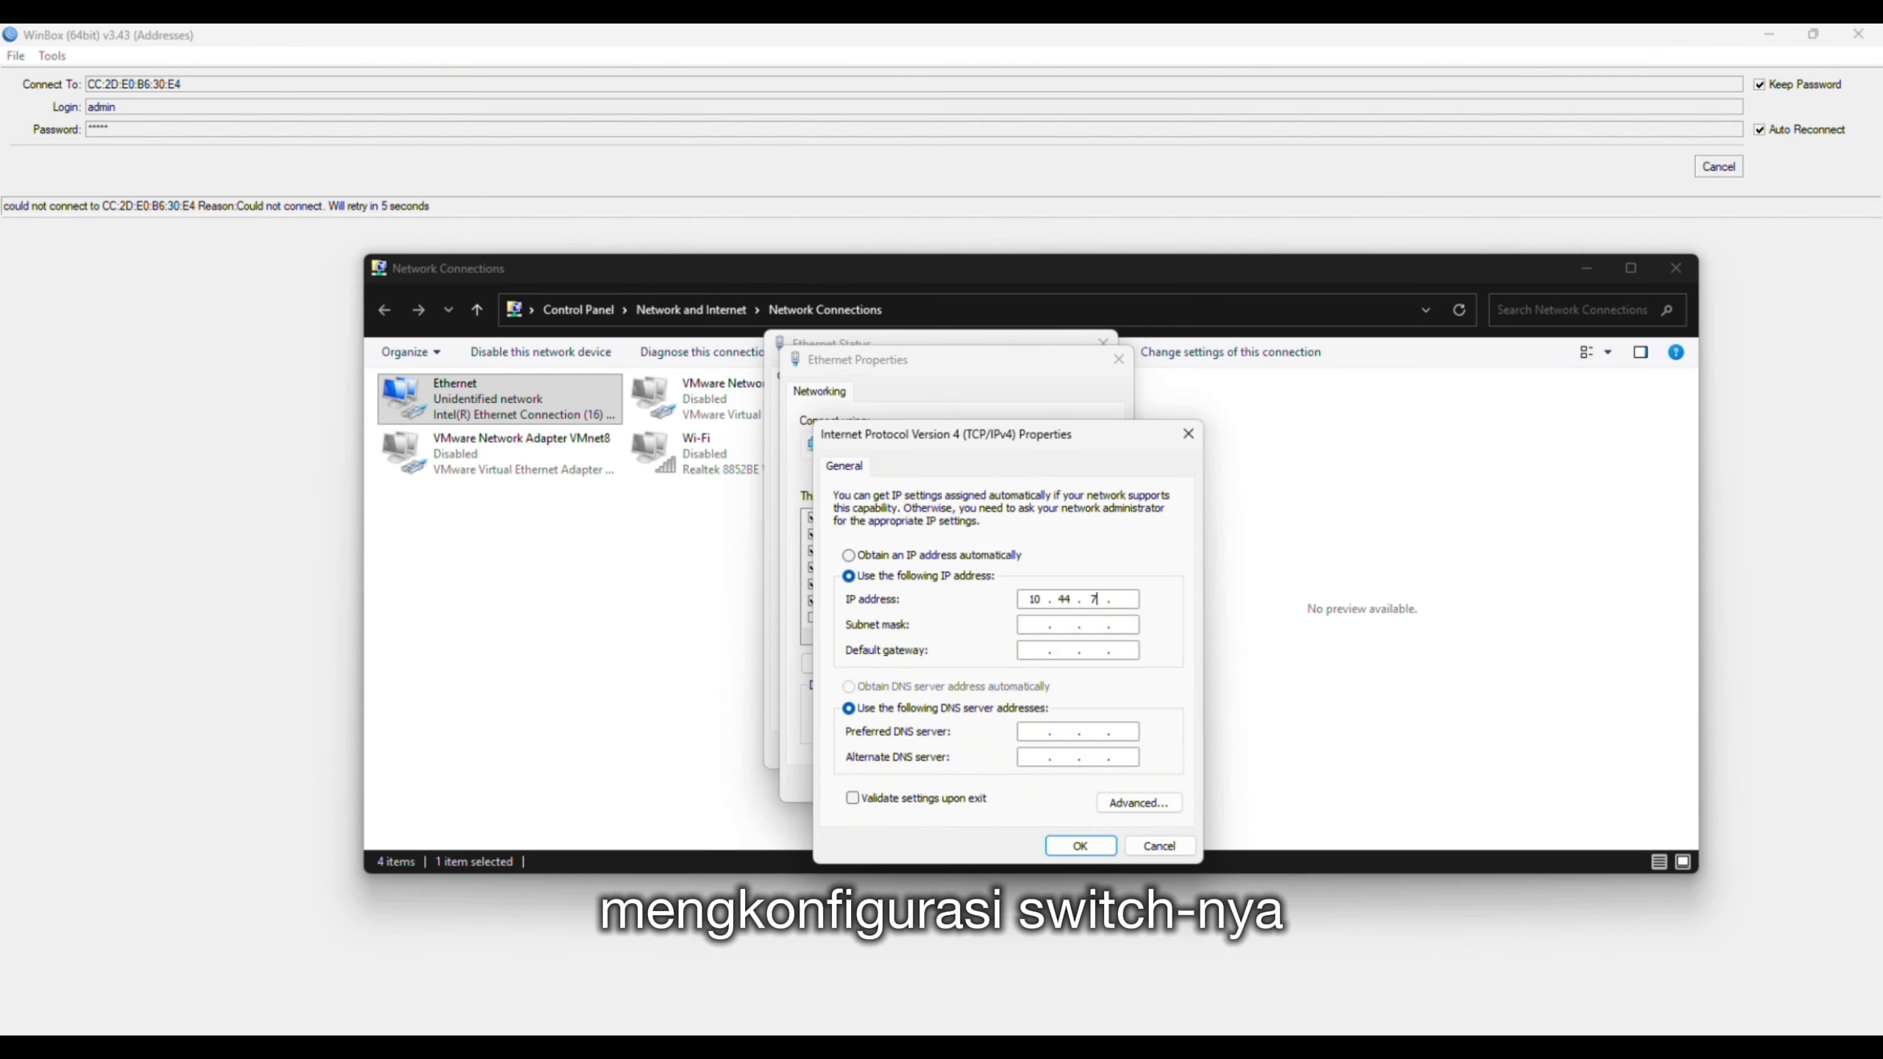
text(11)
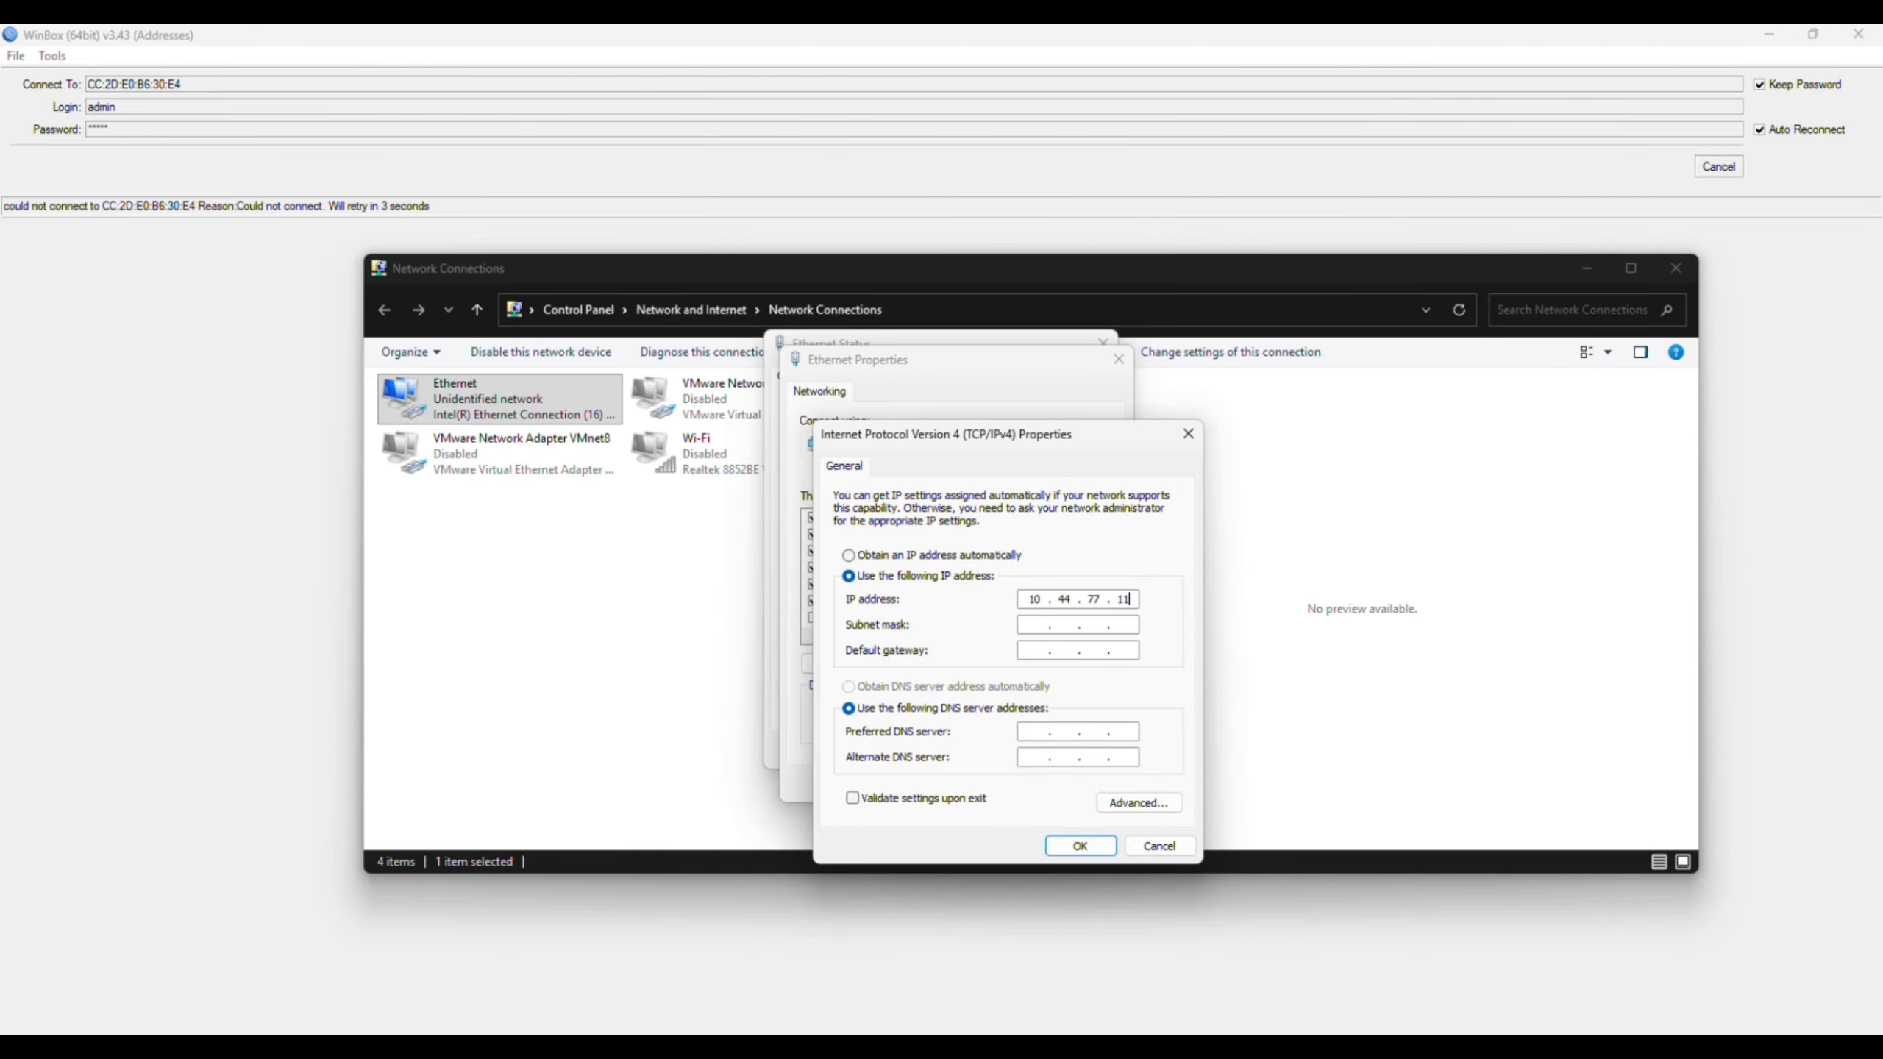
text(25525510.44.7)
click(1079, 845)
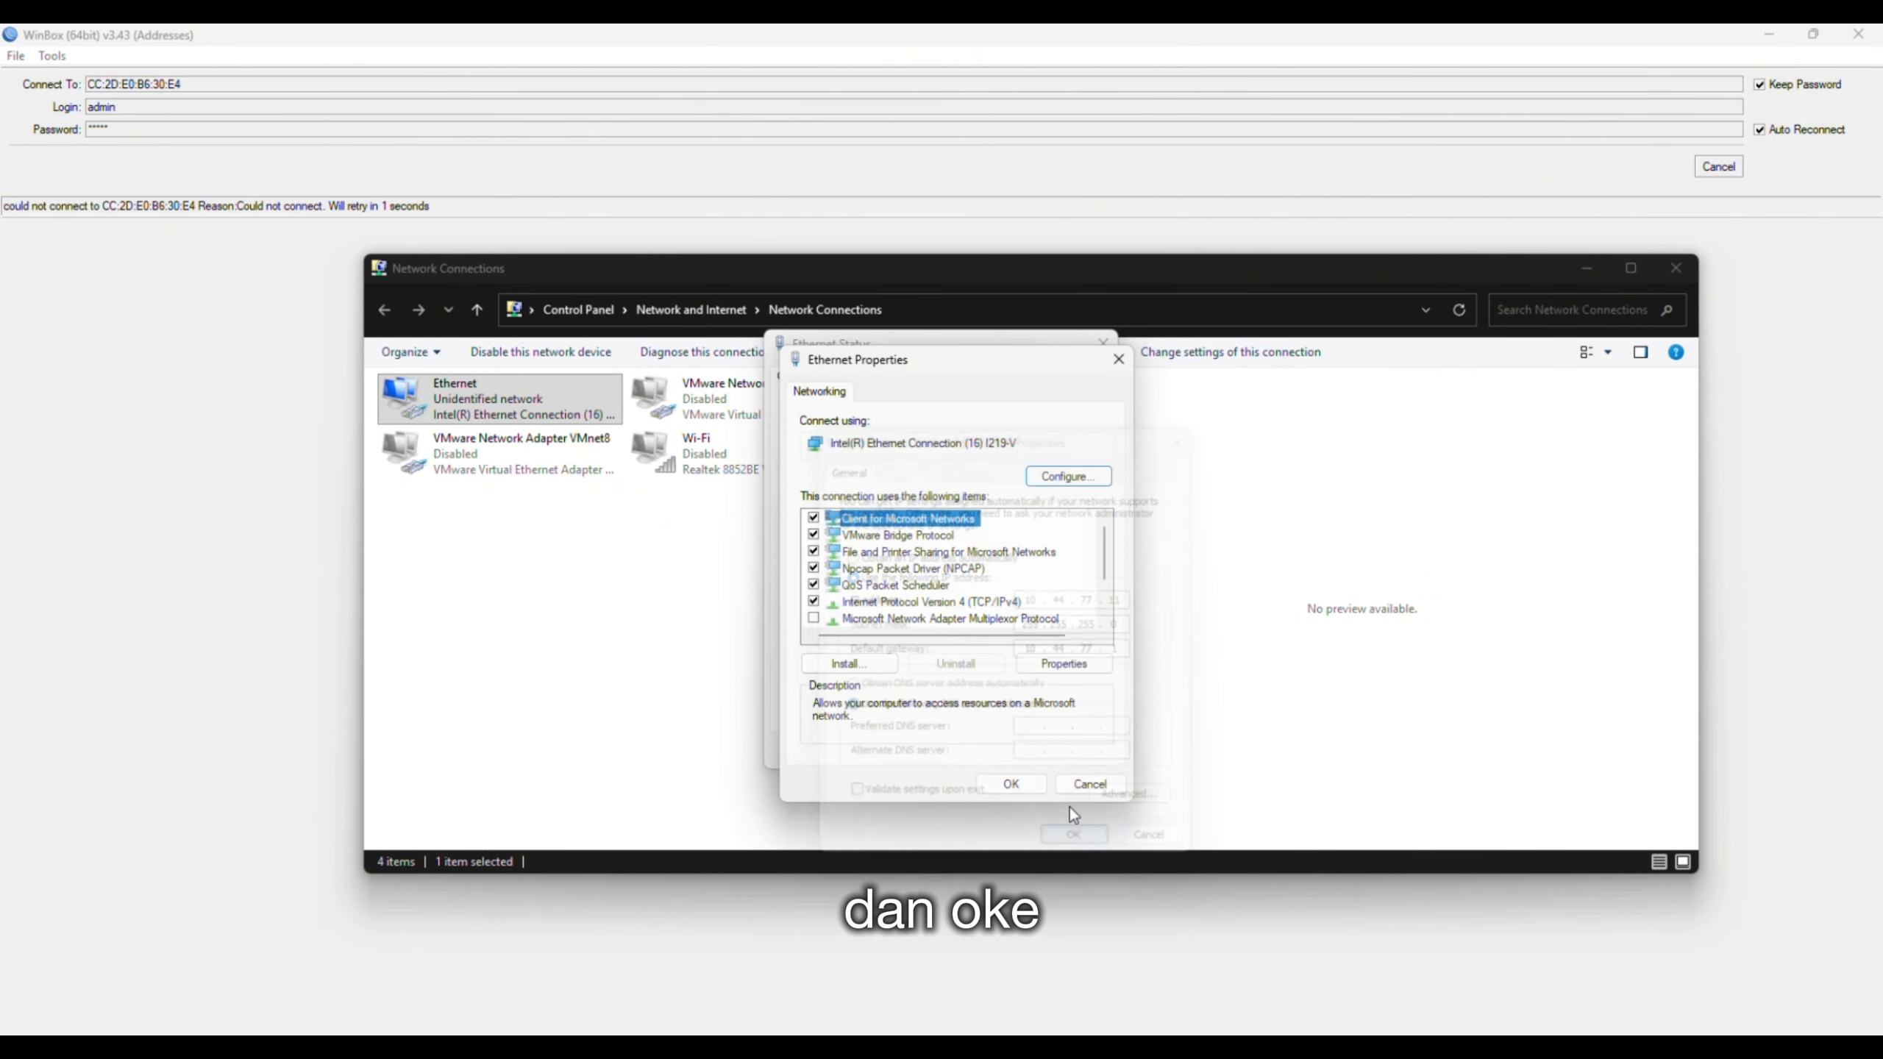
click(1023, 782)
click(1072, 751)
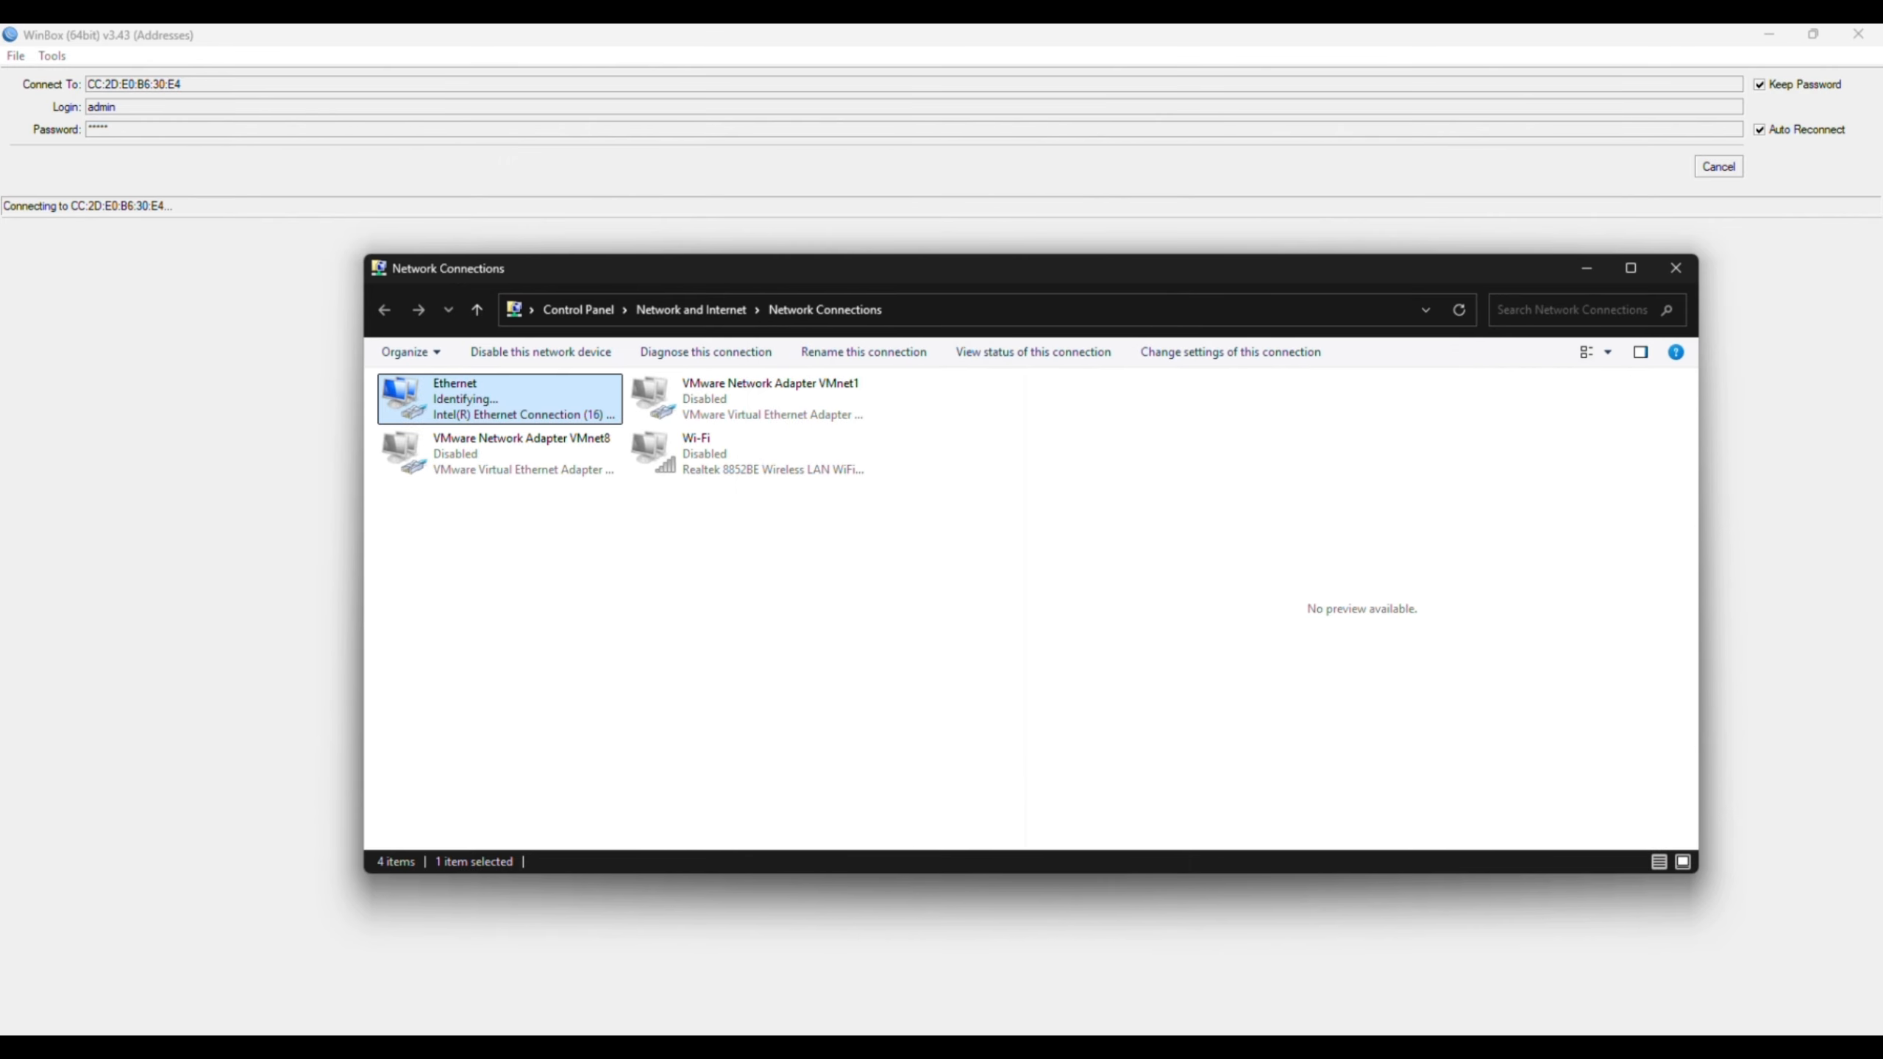
- Load the switch admin page at 10.44.77.200 and sign in
click(898, 957)
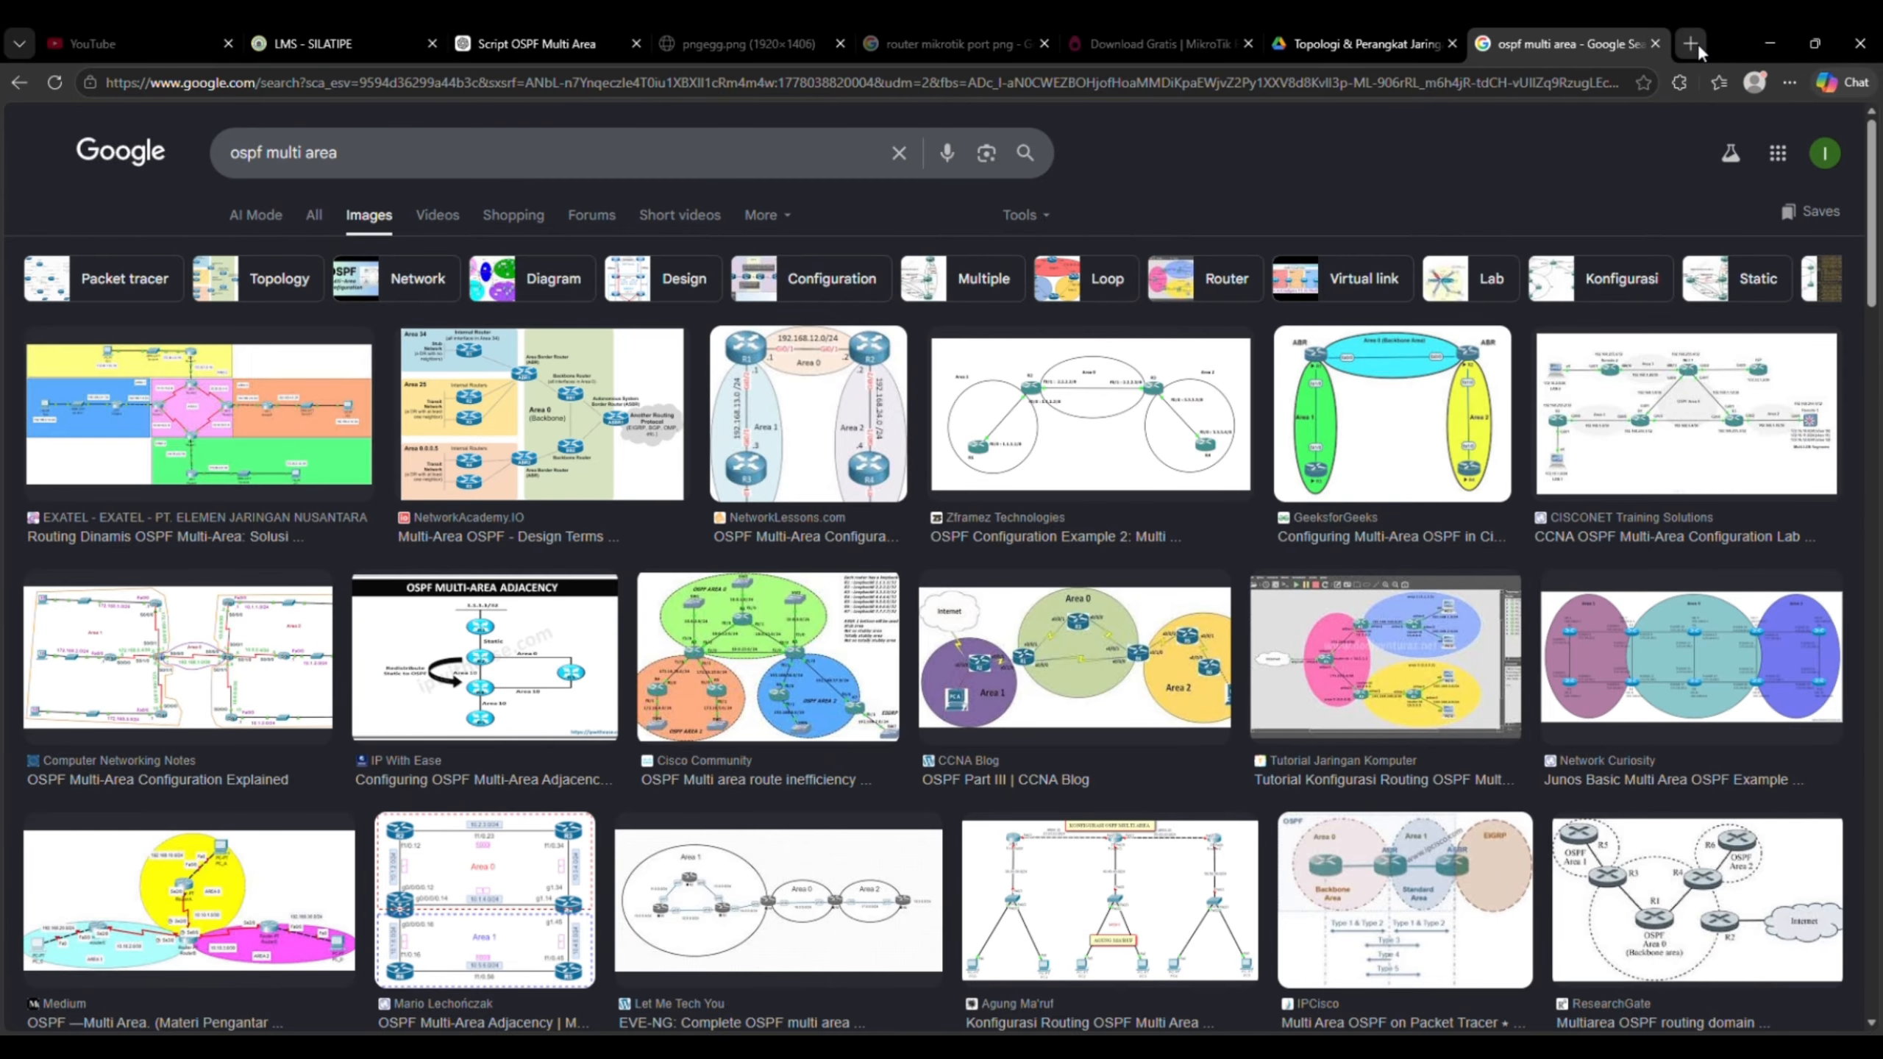
click(1696, 43)
text(10.)
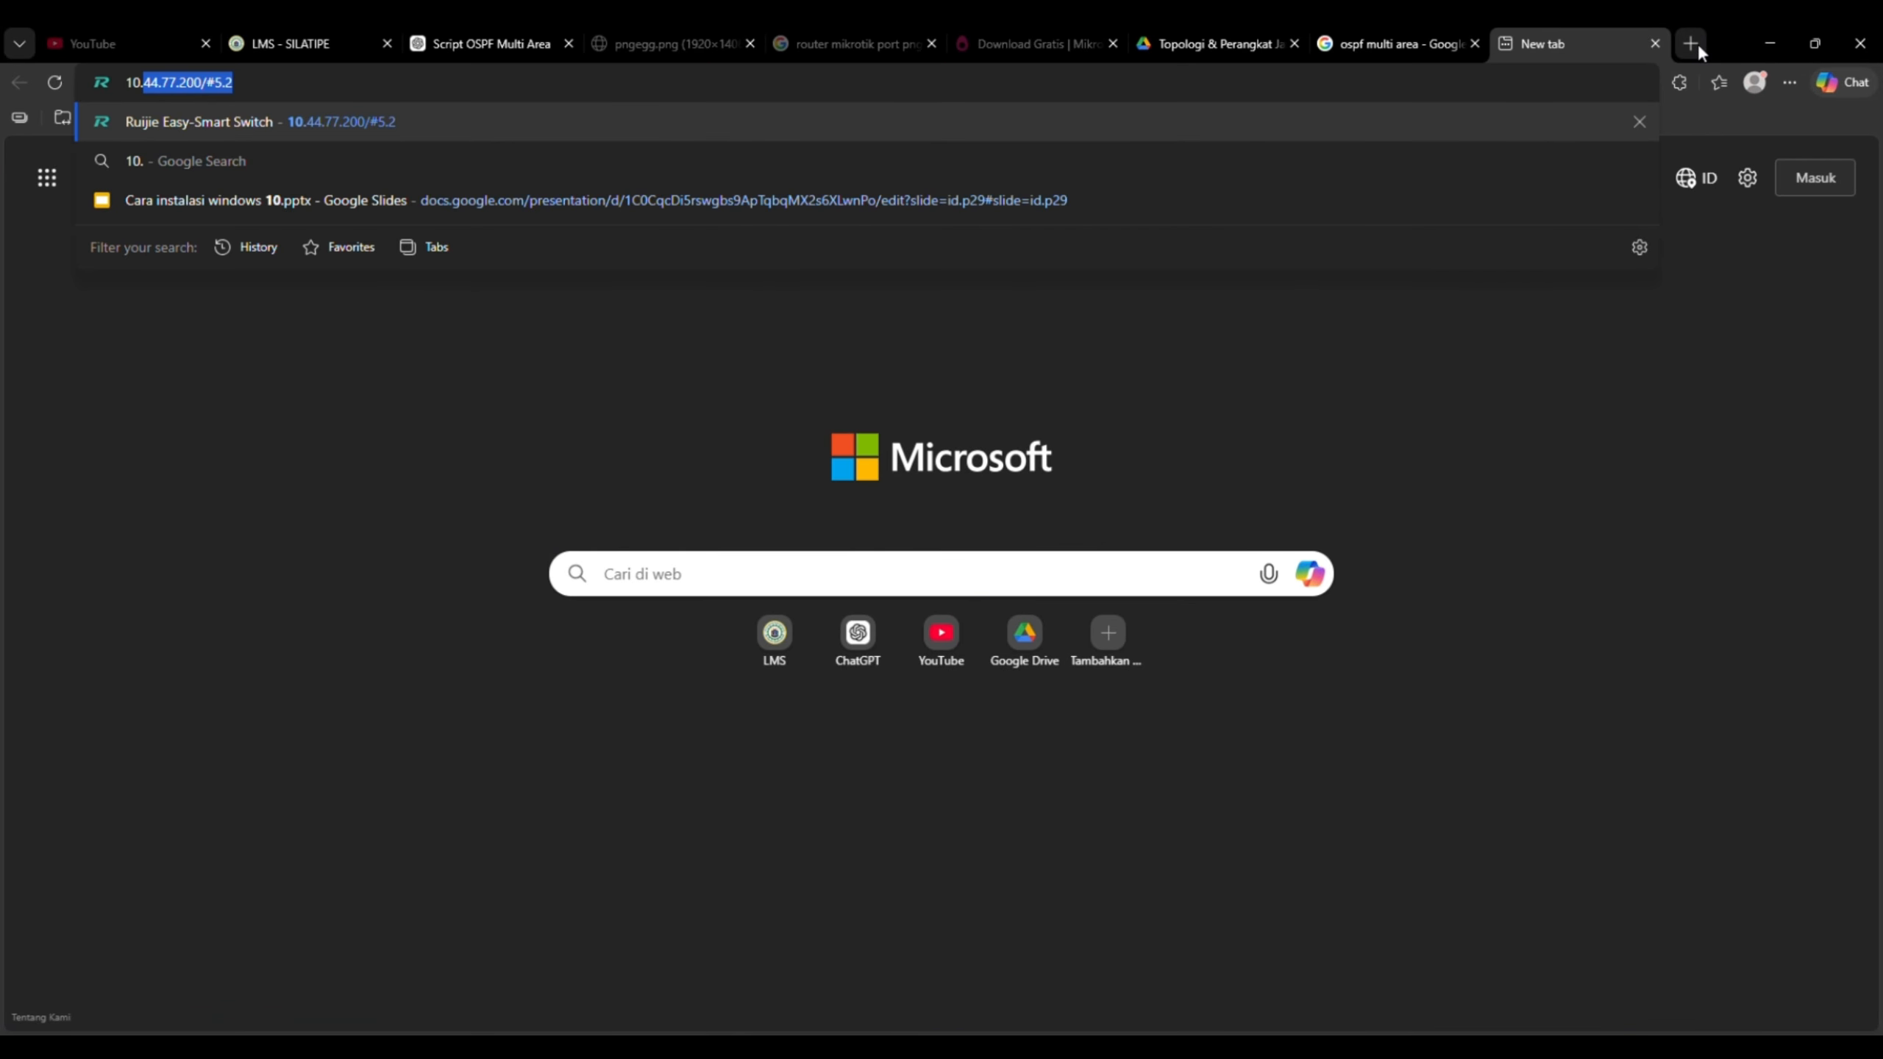
text(44.77.200)
key(Return)
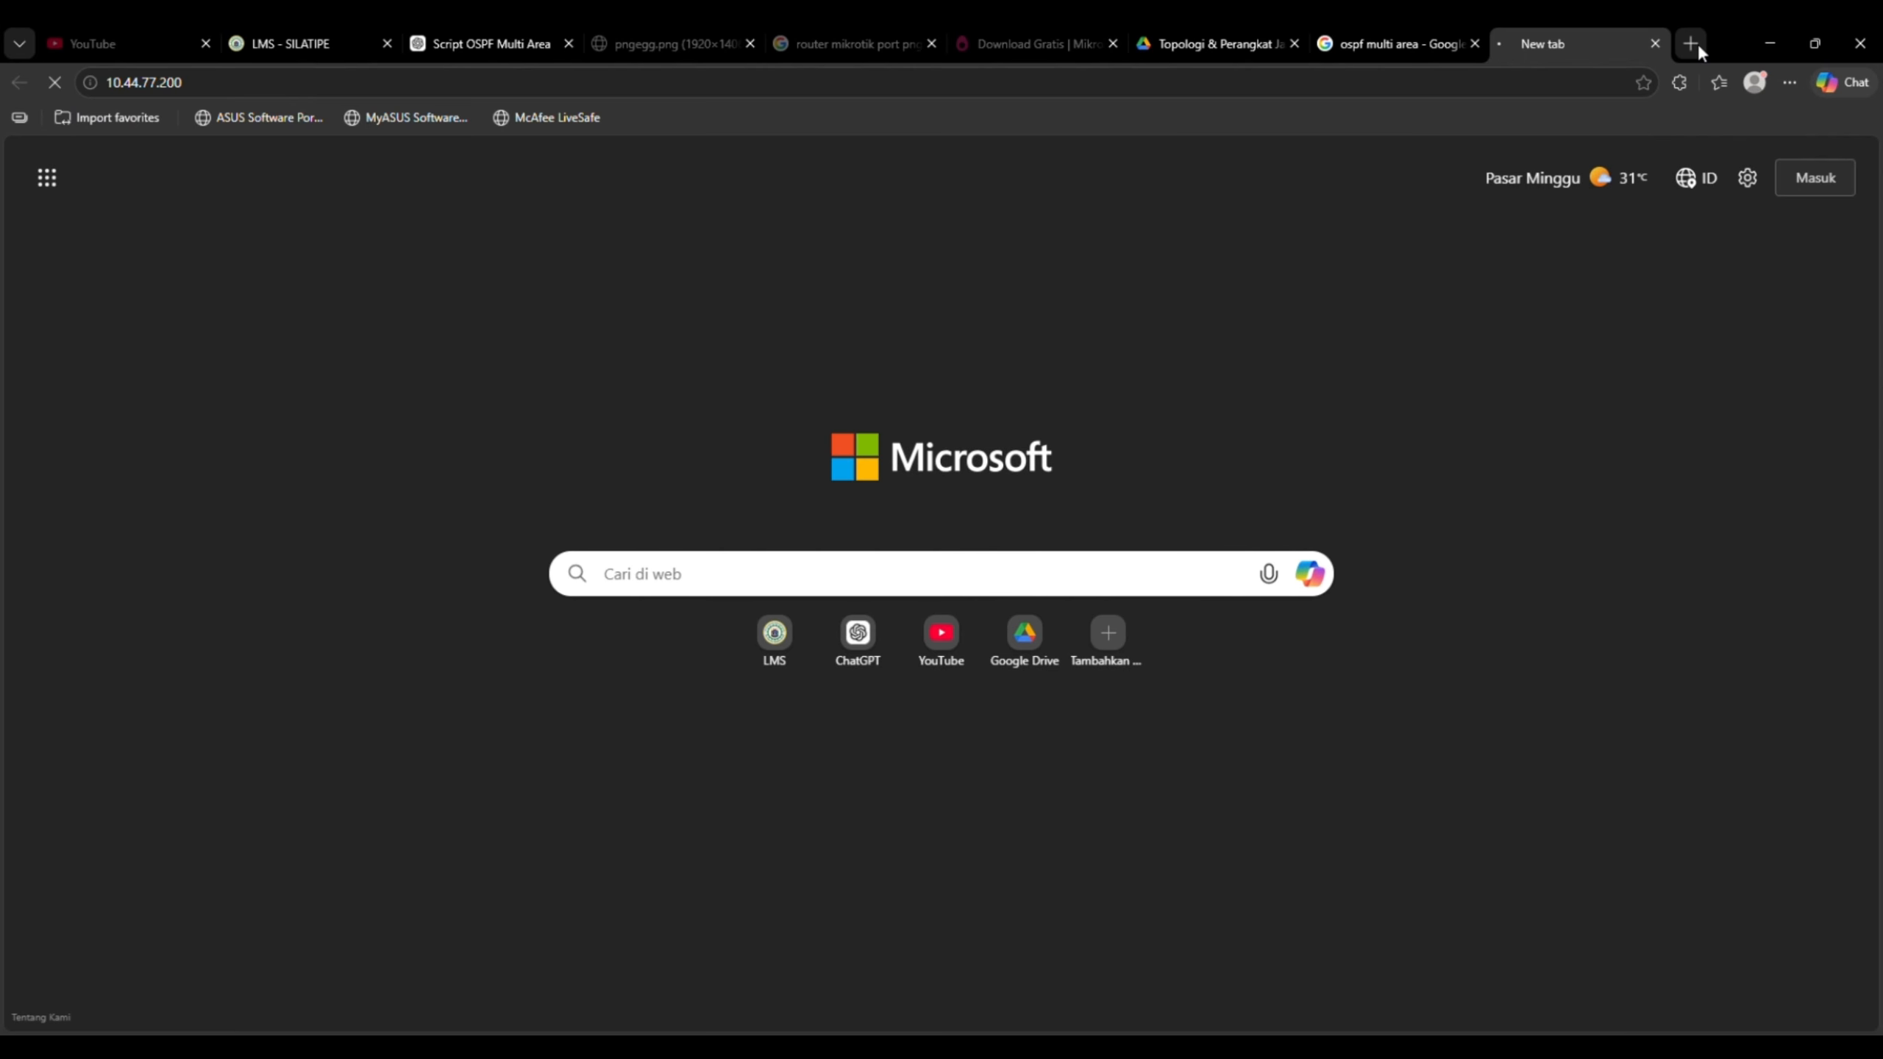
key(Return)
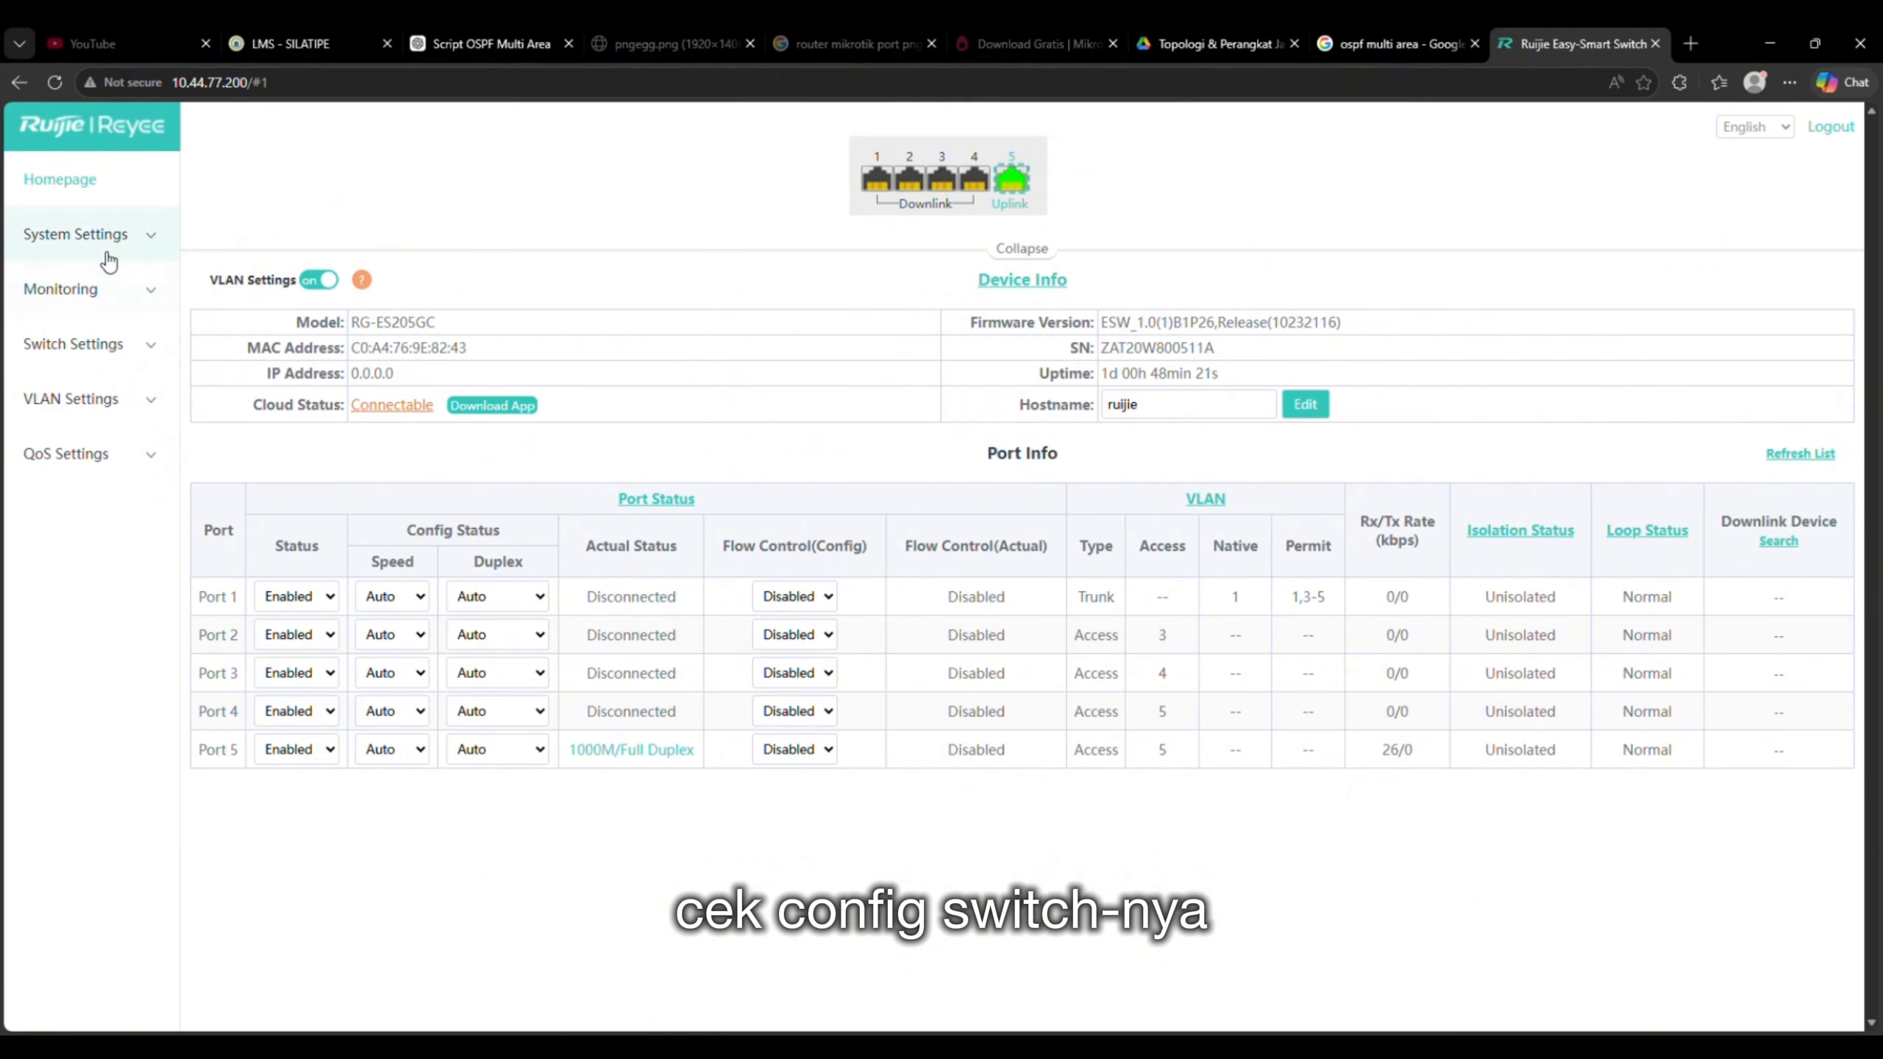
- Open the per-port VLAN Settings page and reload it to view the VLAN table
click(92, 405)
click(117, 512)
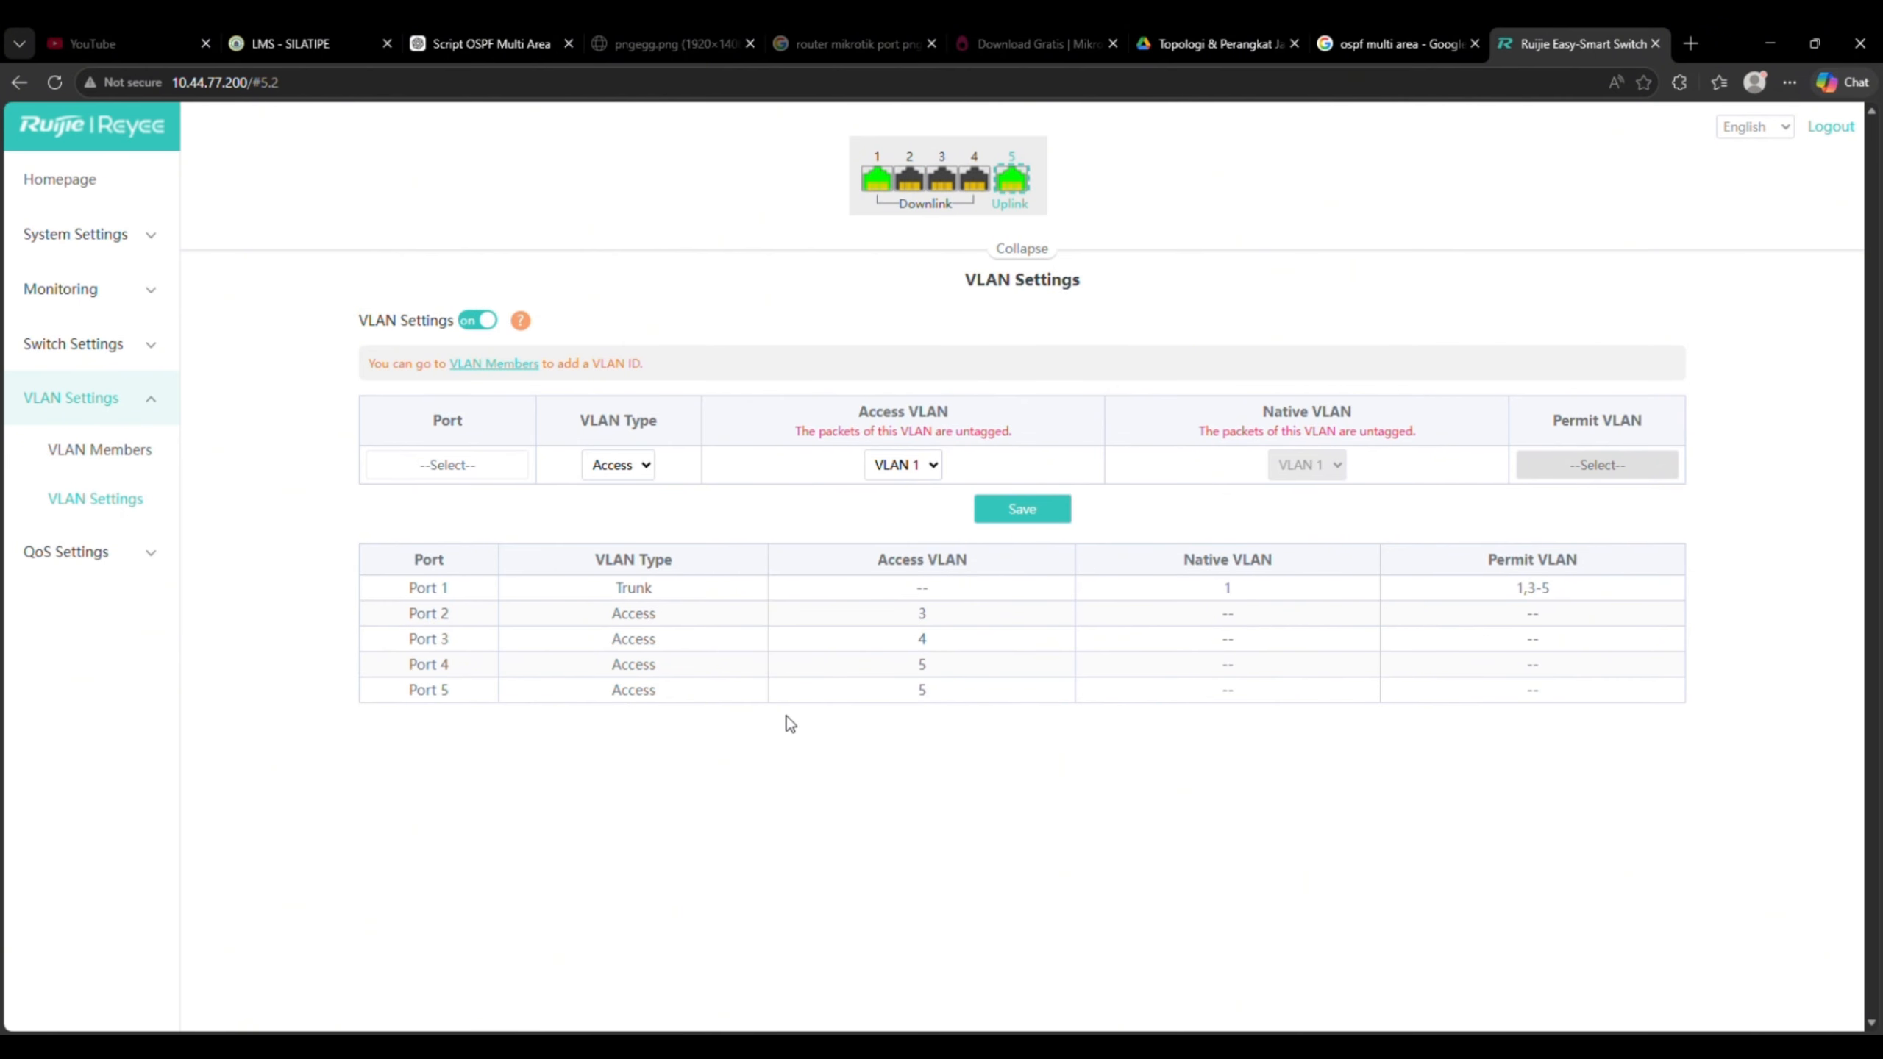
key(F5)
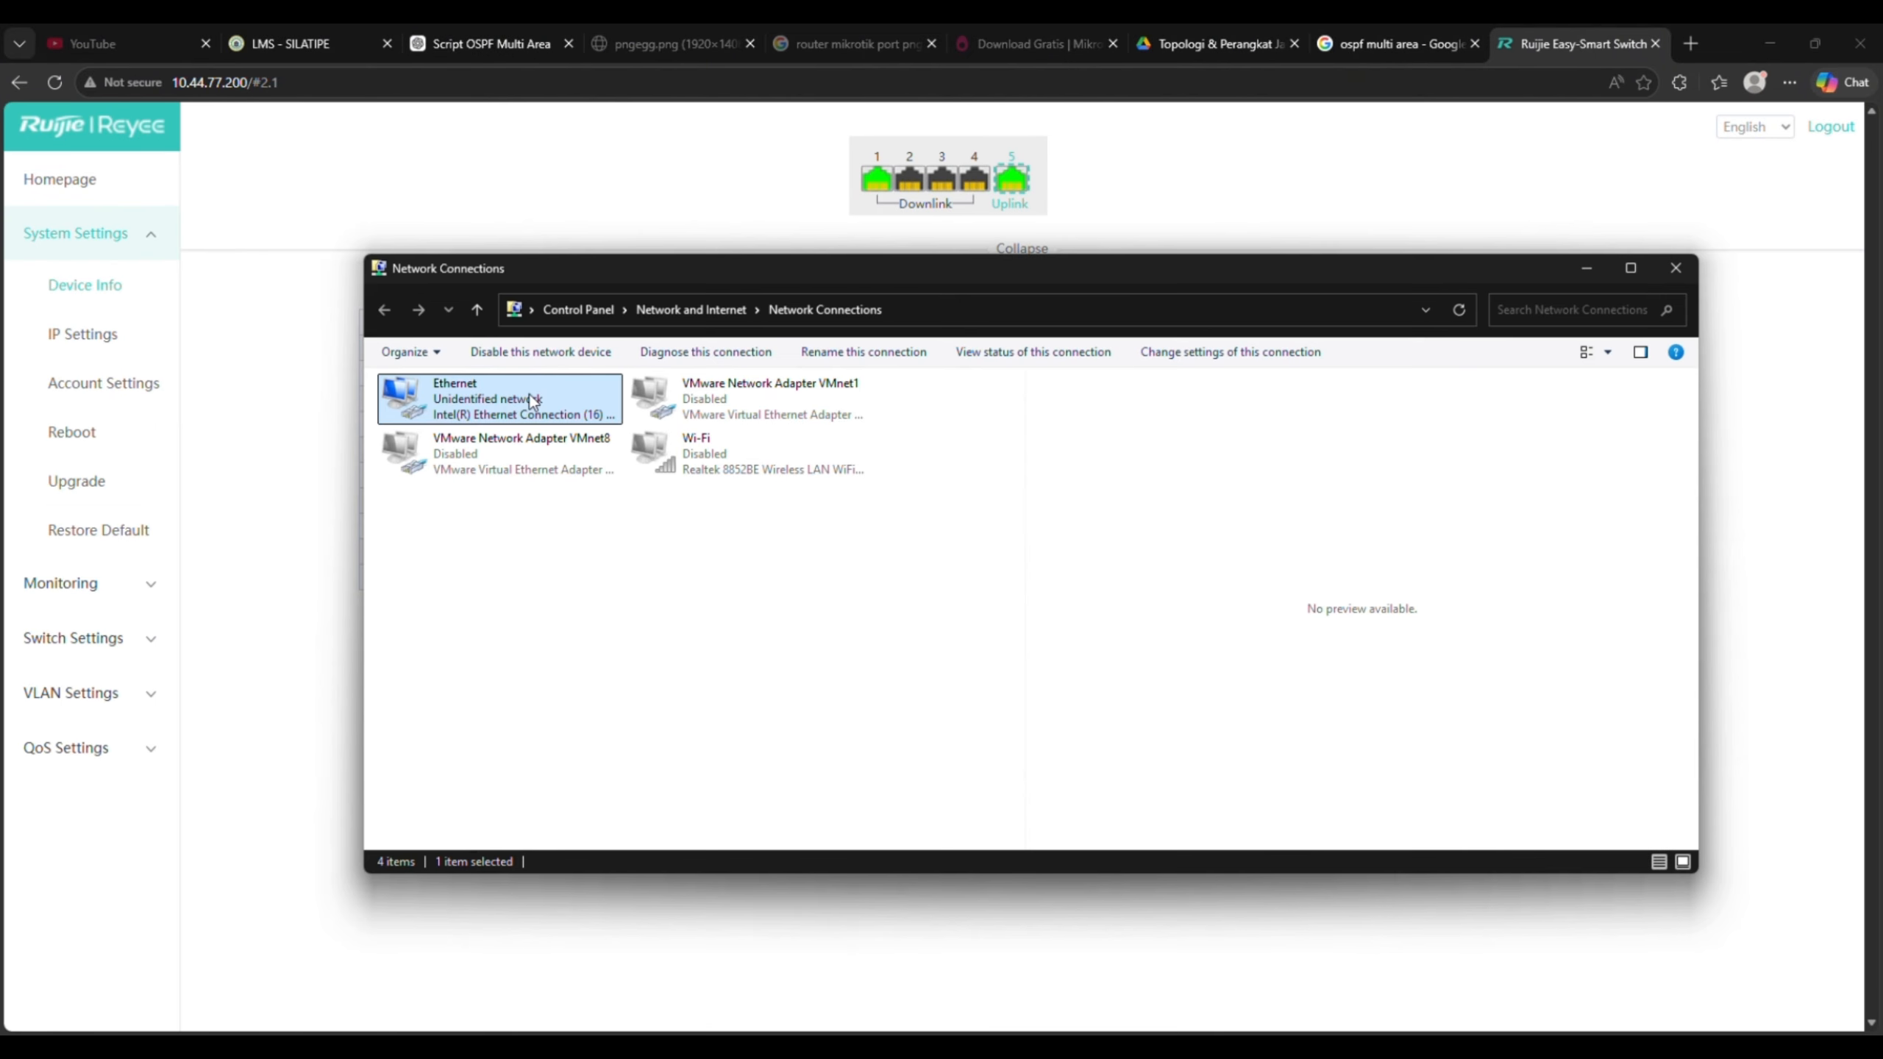
double_click(530, 394)
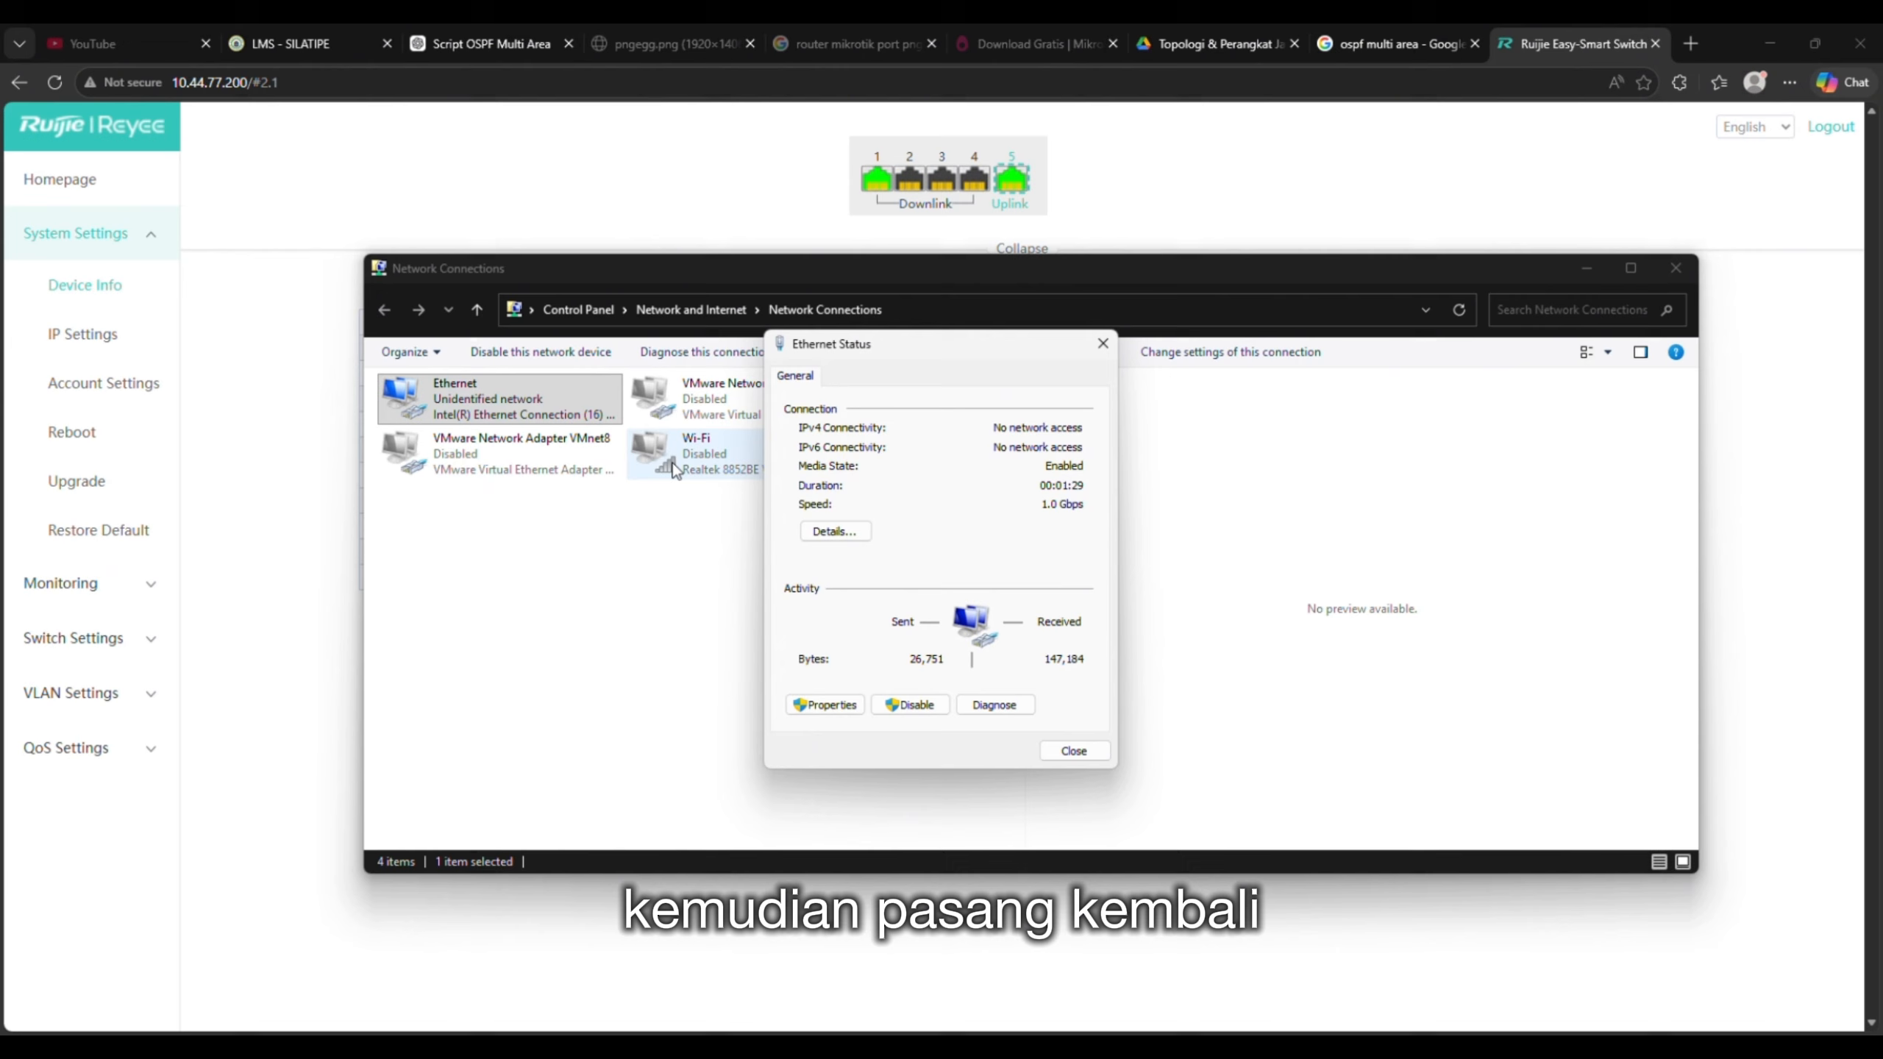
- Switch the Ethernet adapter's IPv4 to obtain IP and DNS addresses automatically
click(825, 705)
double_click(876, 553)
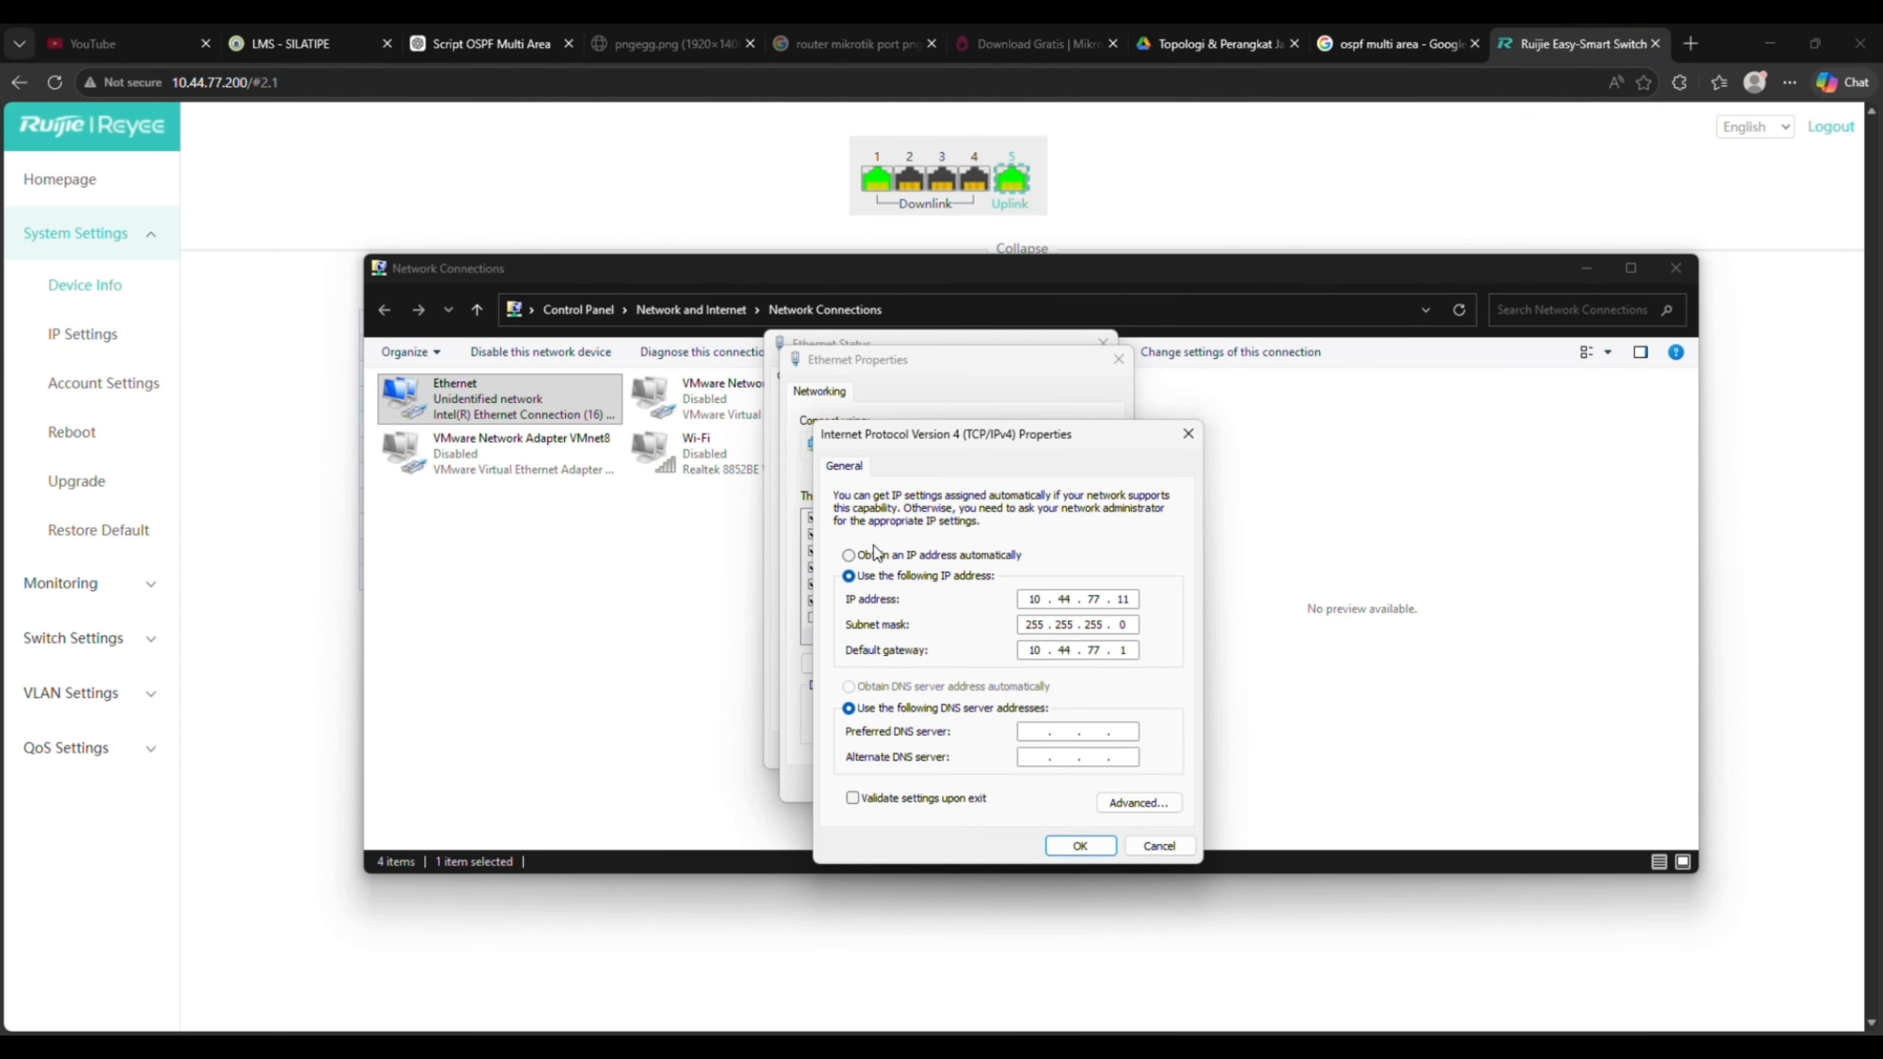
click(876, 552)
click(997, 688)
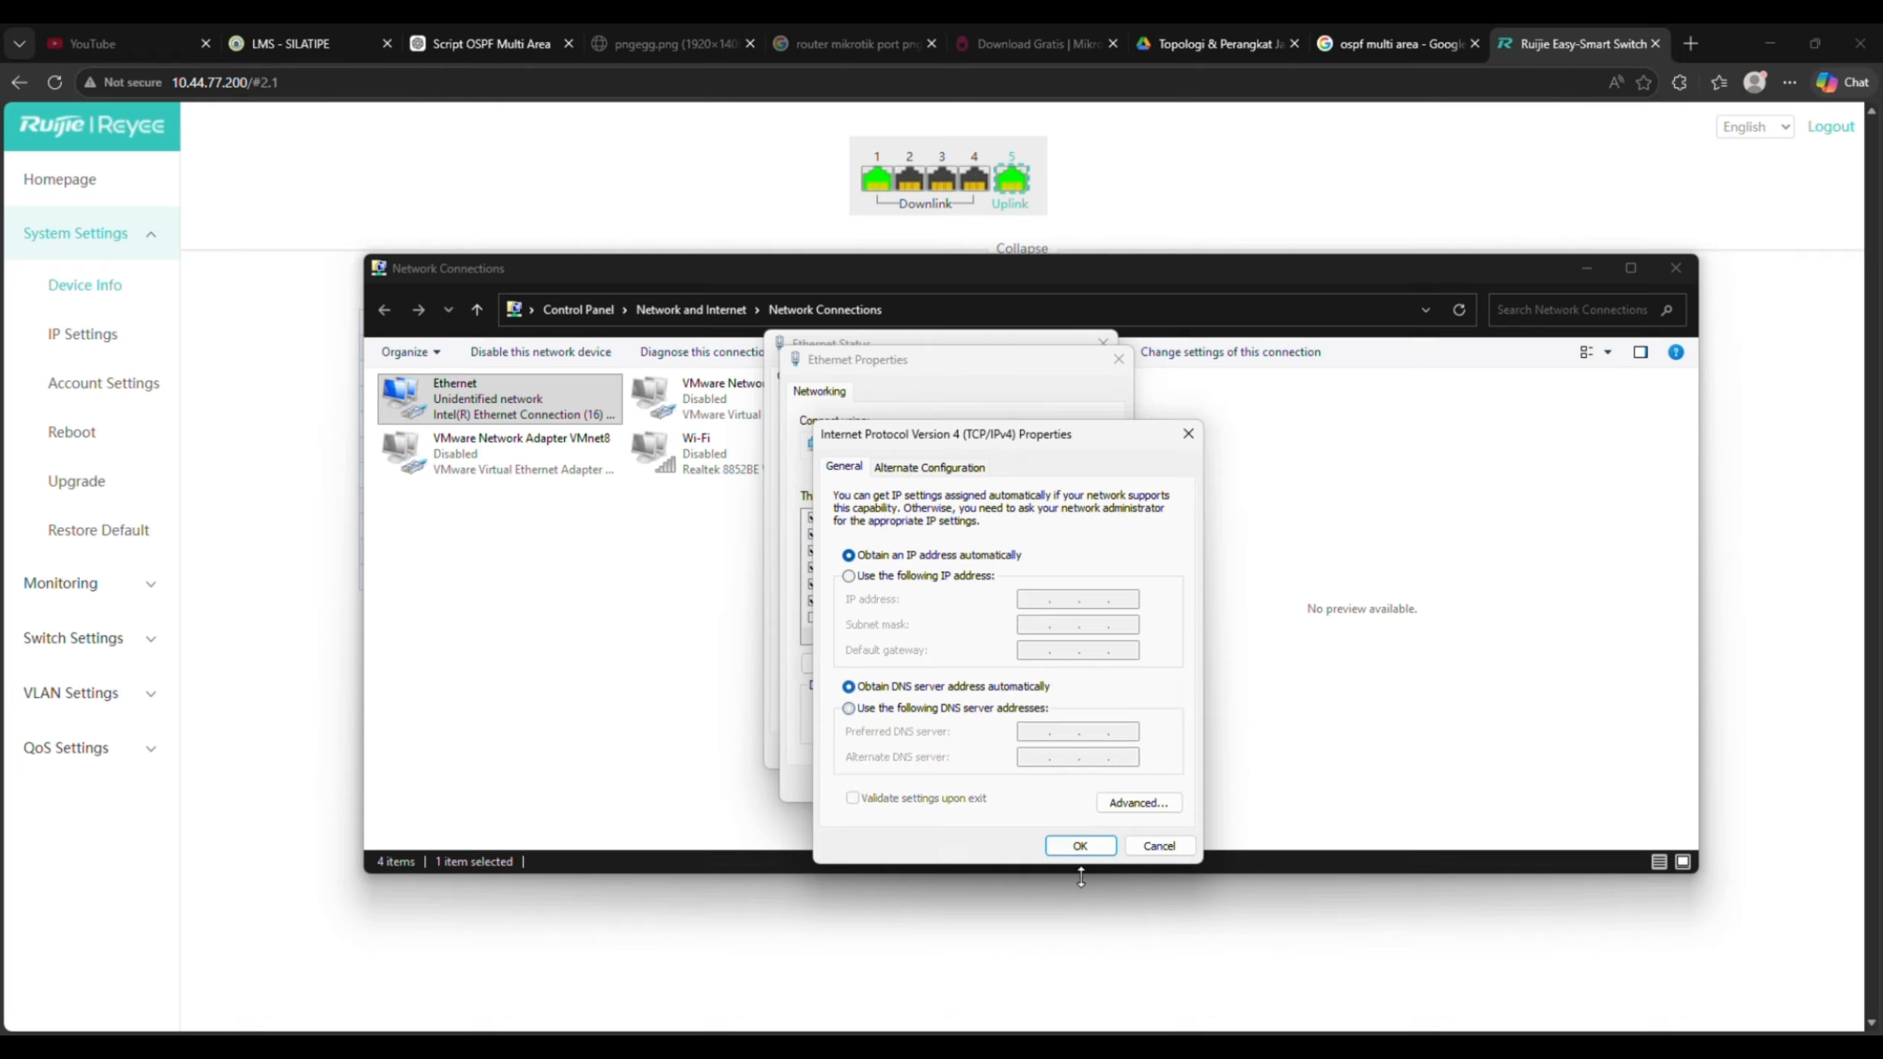
click(1080, 846)
click(1014, 777)
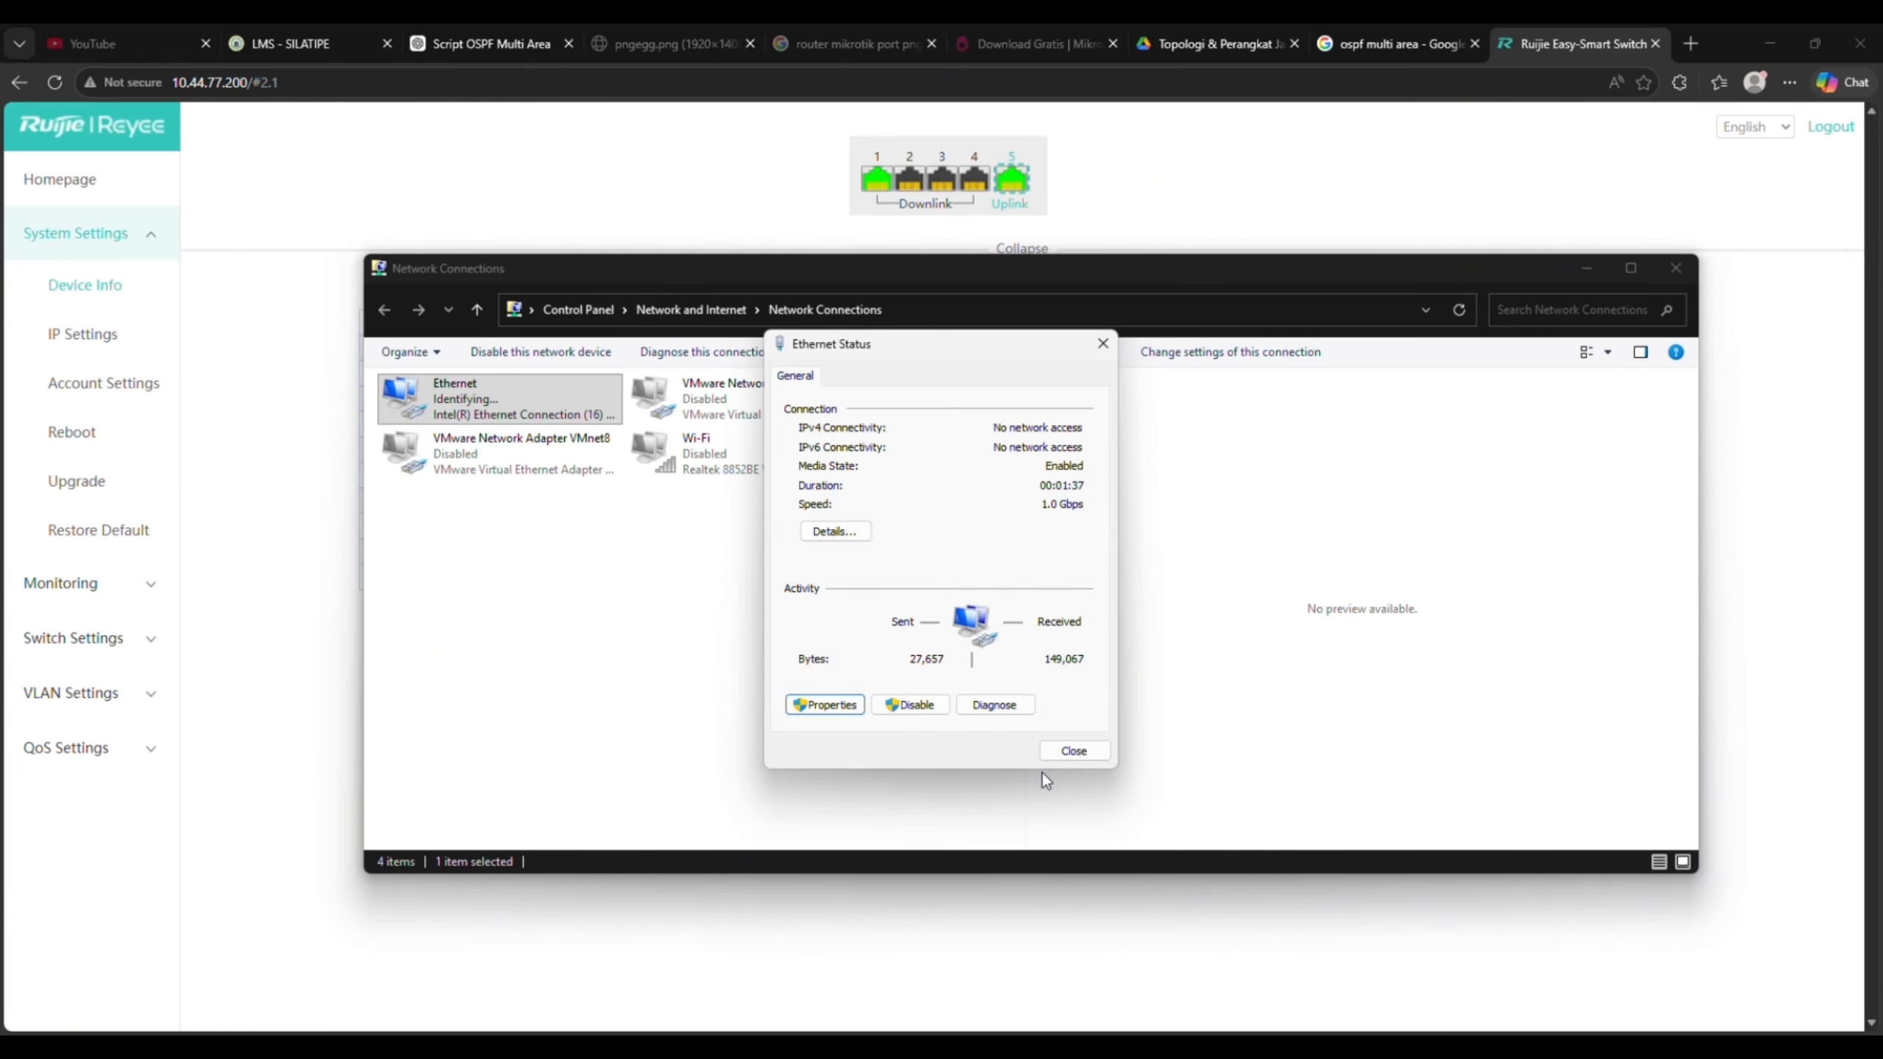
click(1065, 743)
- Check the connection details show address 192.168.5.2 with gateway 192.168.5.1
double_click(519, 399)
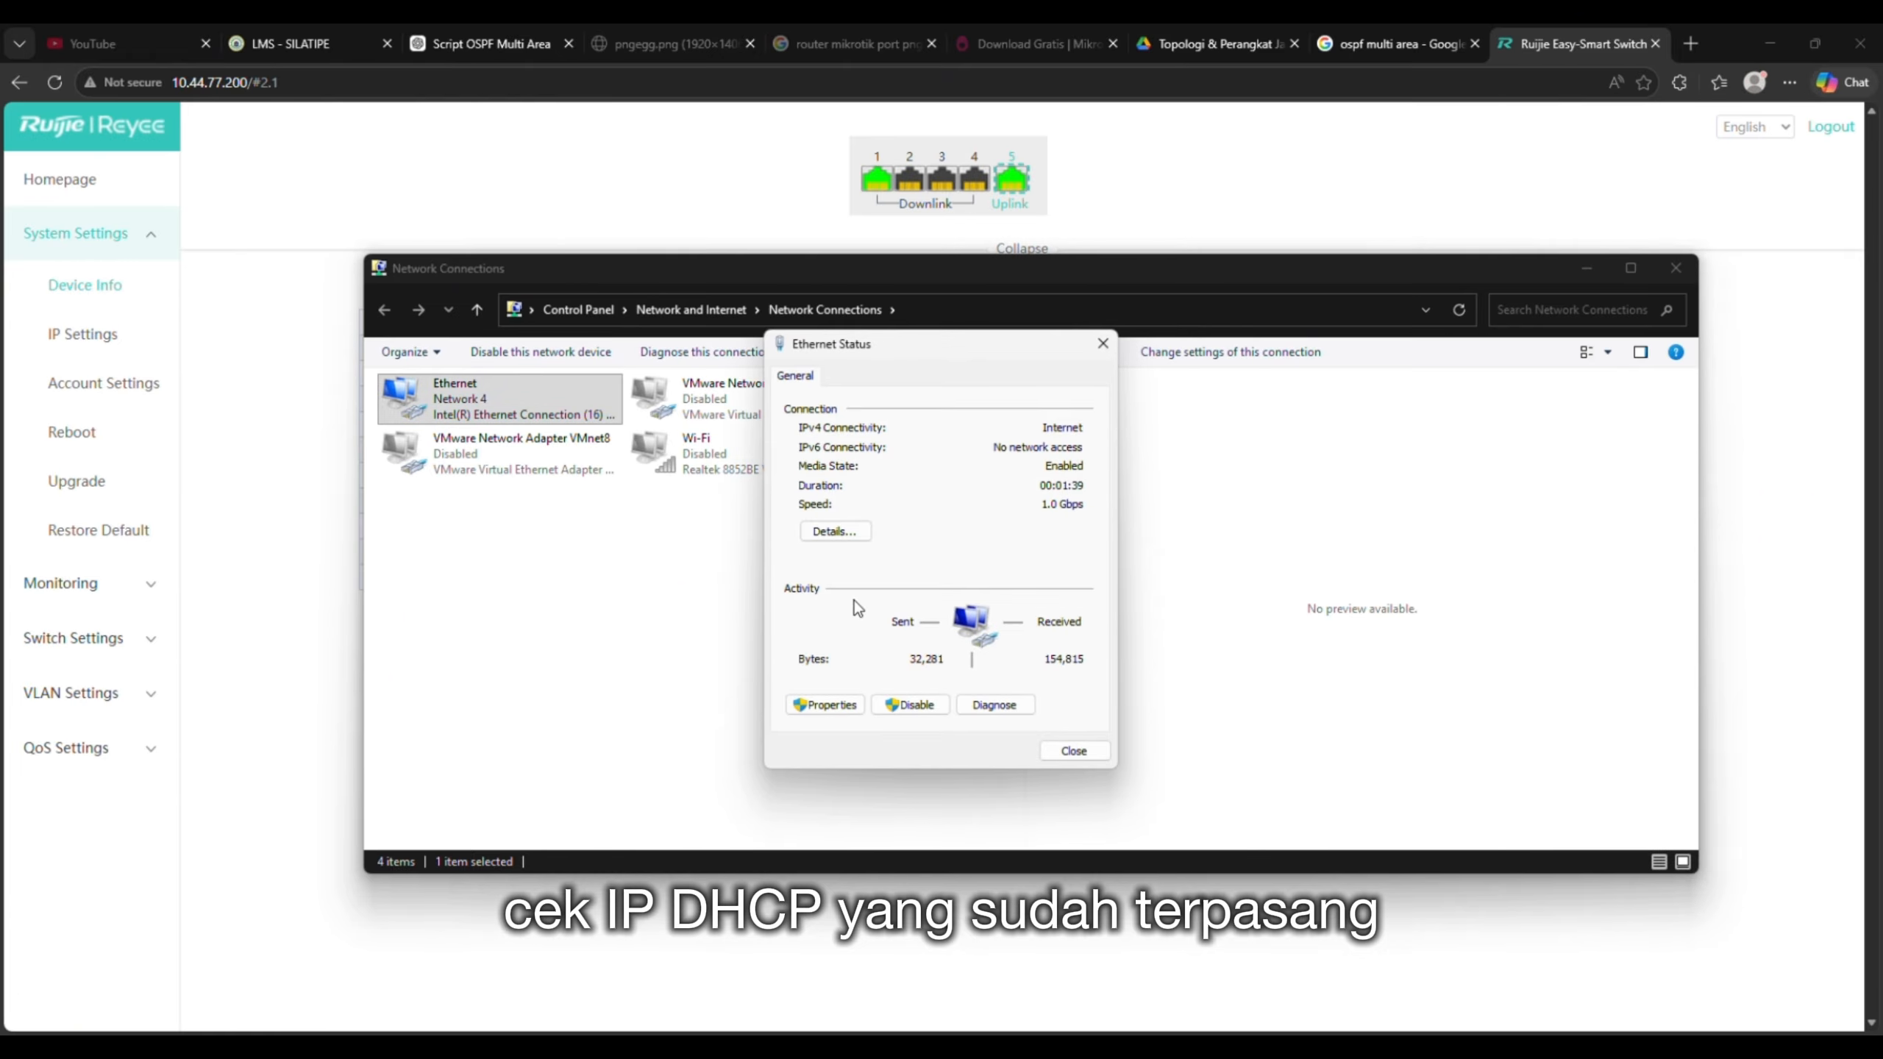
click(838, 535)
click(942, 518)
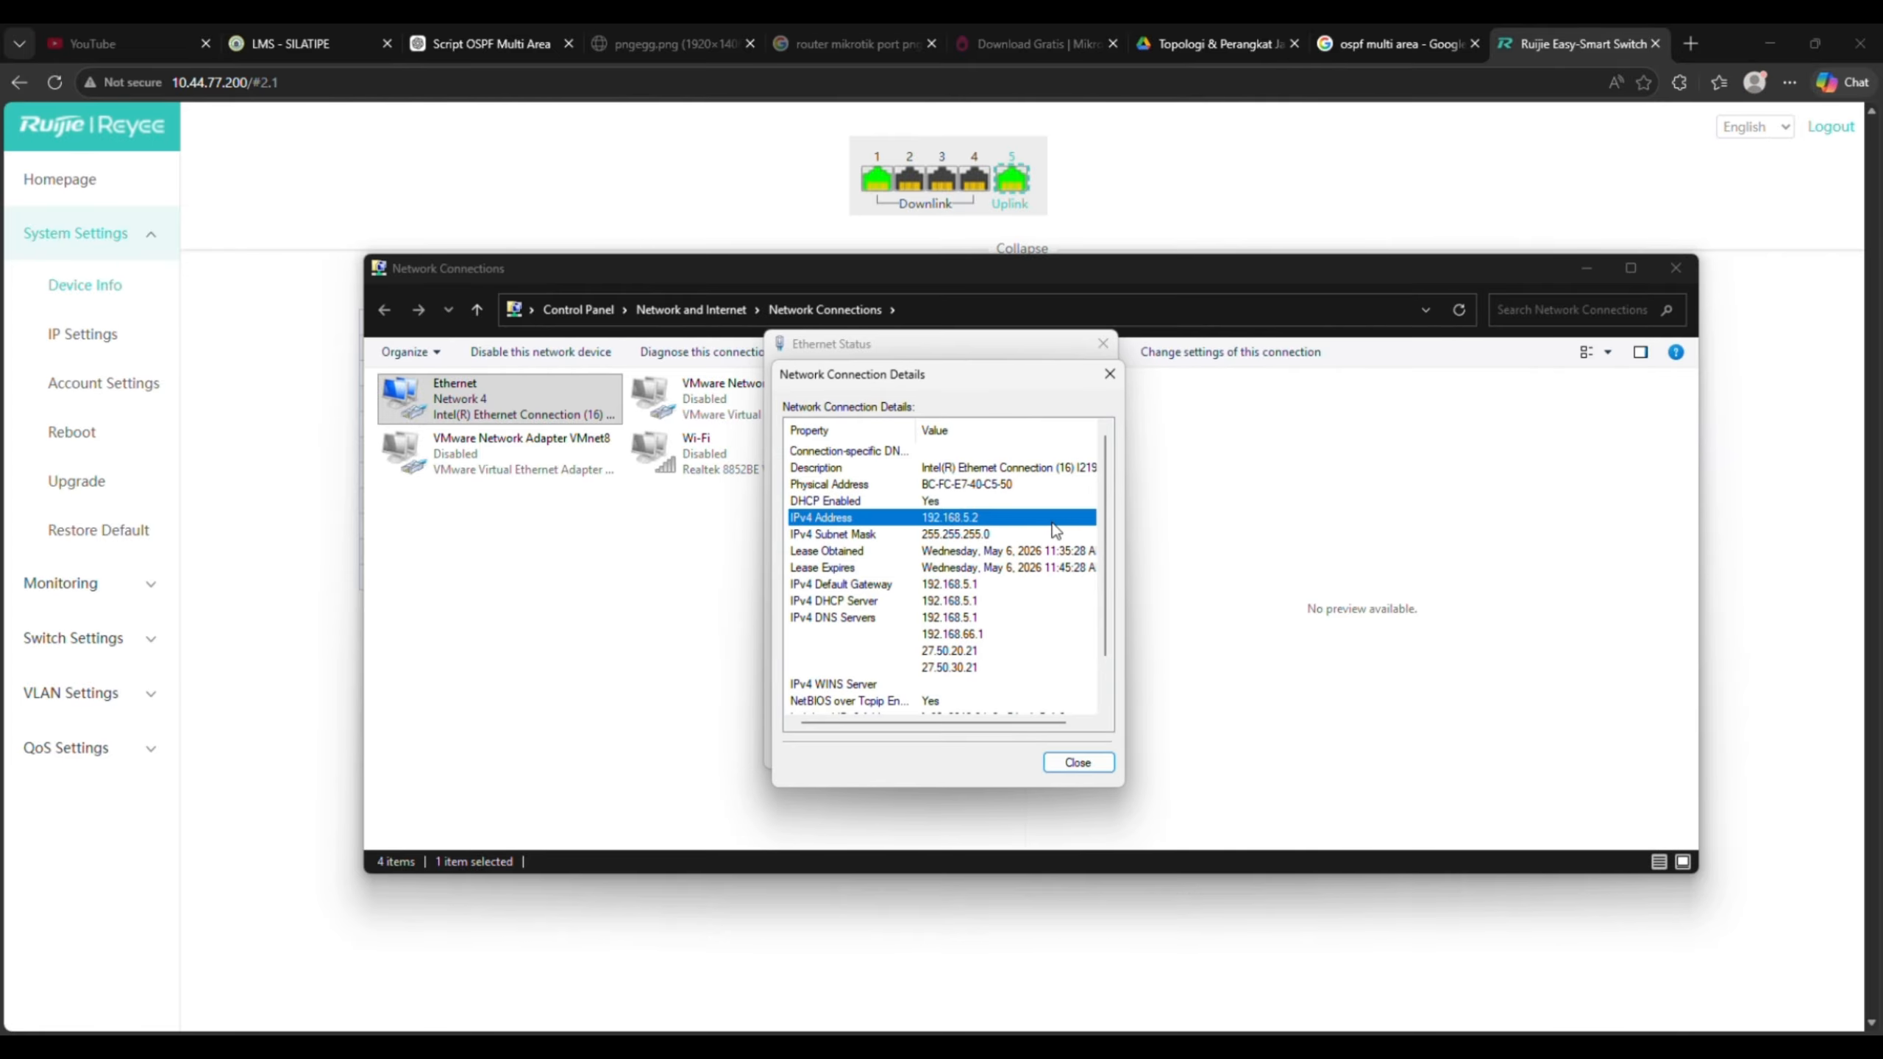
click(1109, 373)
click(1103, 343)
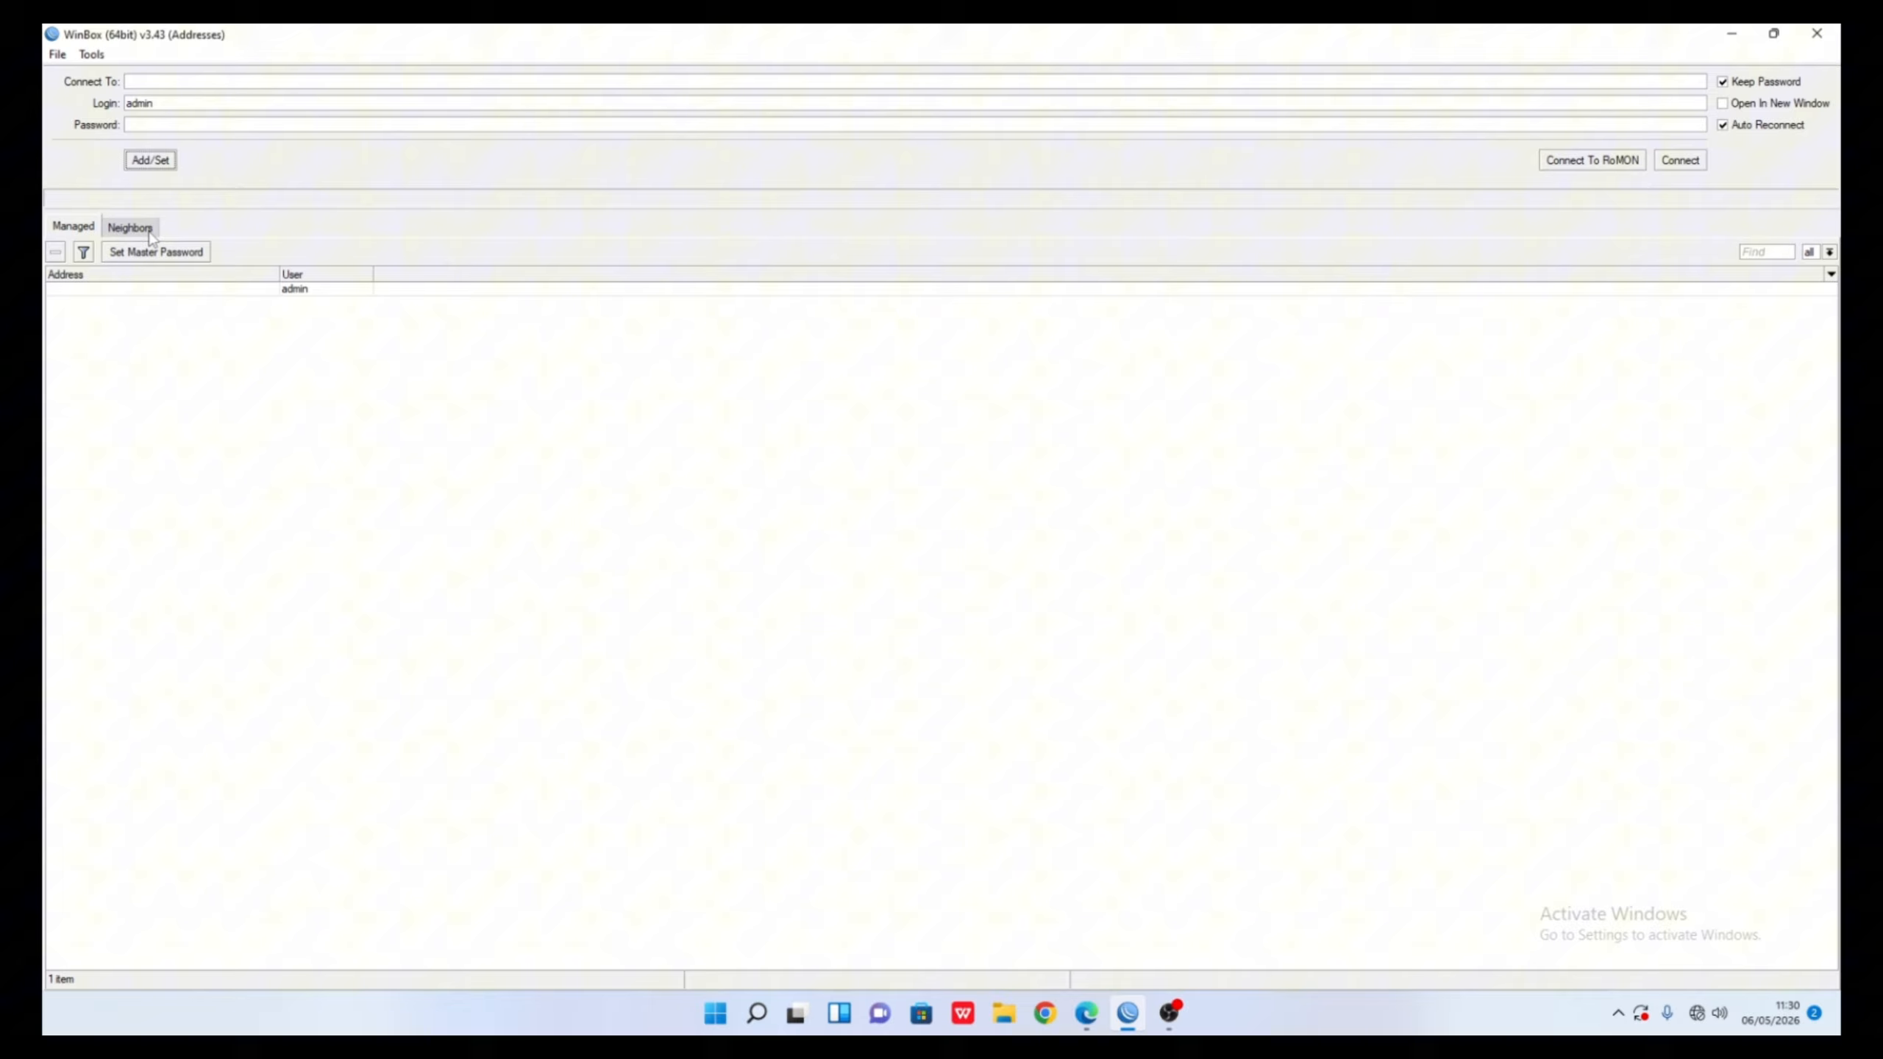
- Connect to the RB951Ui-2HnD branch router from the Neighbors list
click(149, 231)
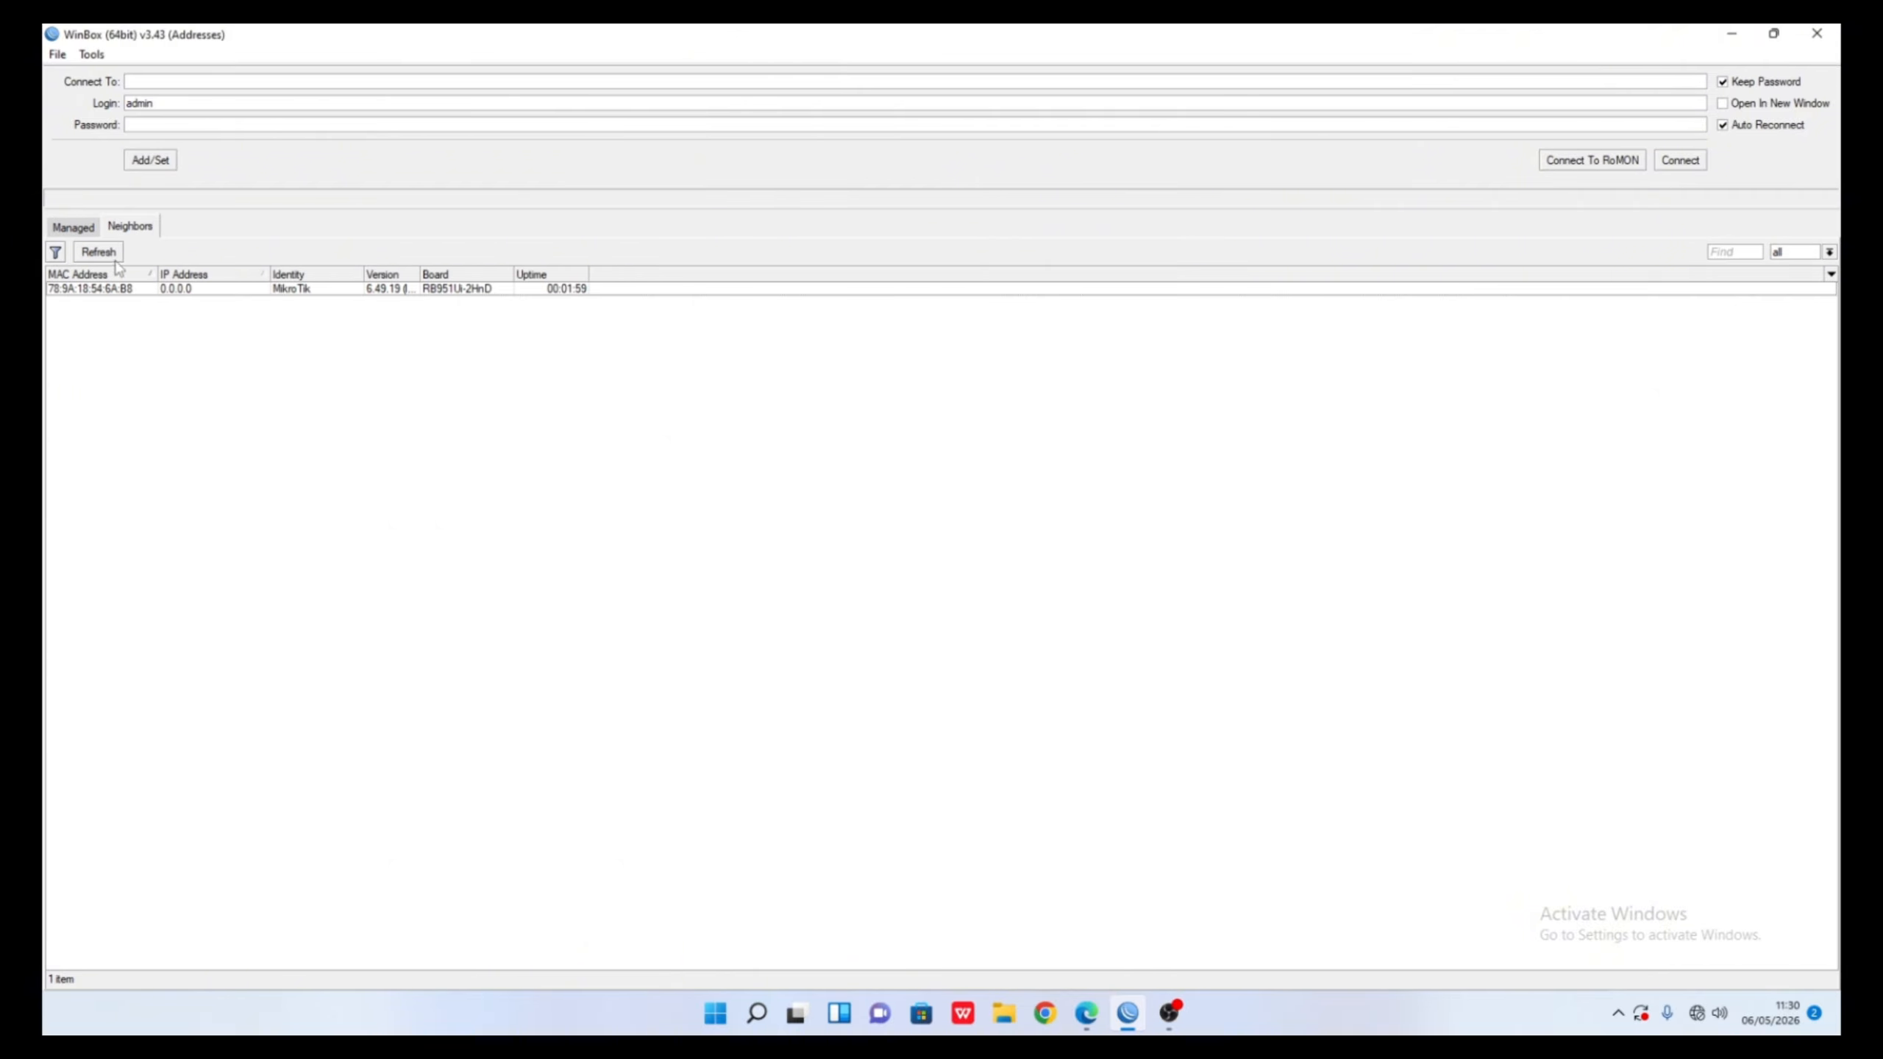
click(111, 289)
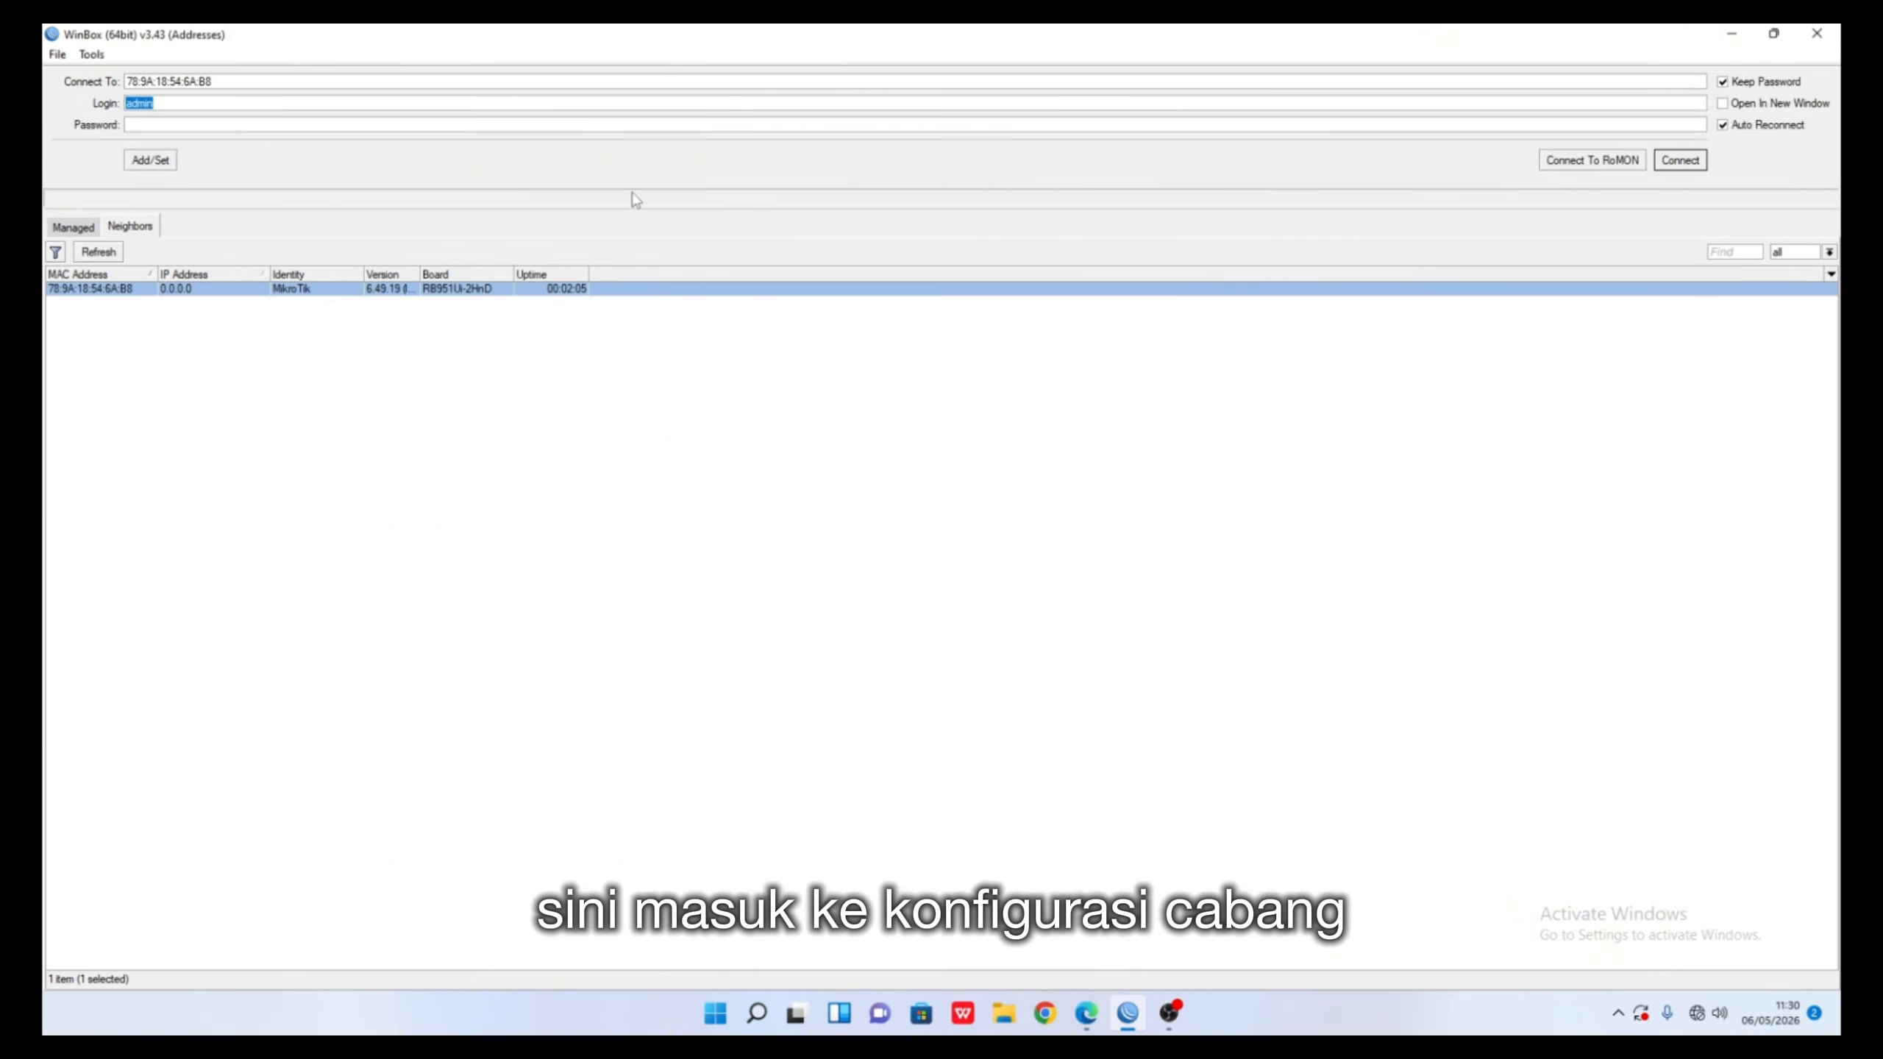
click(1679, 160)
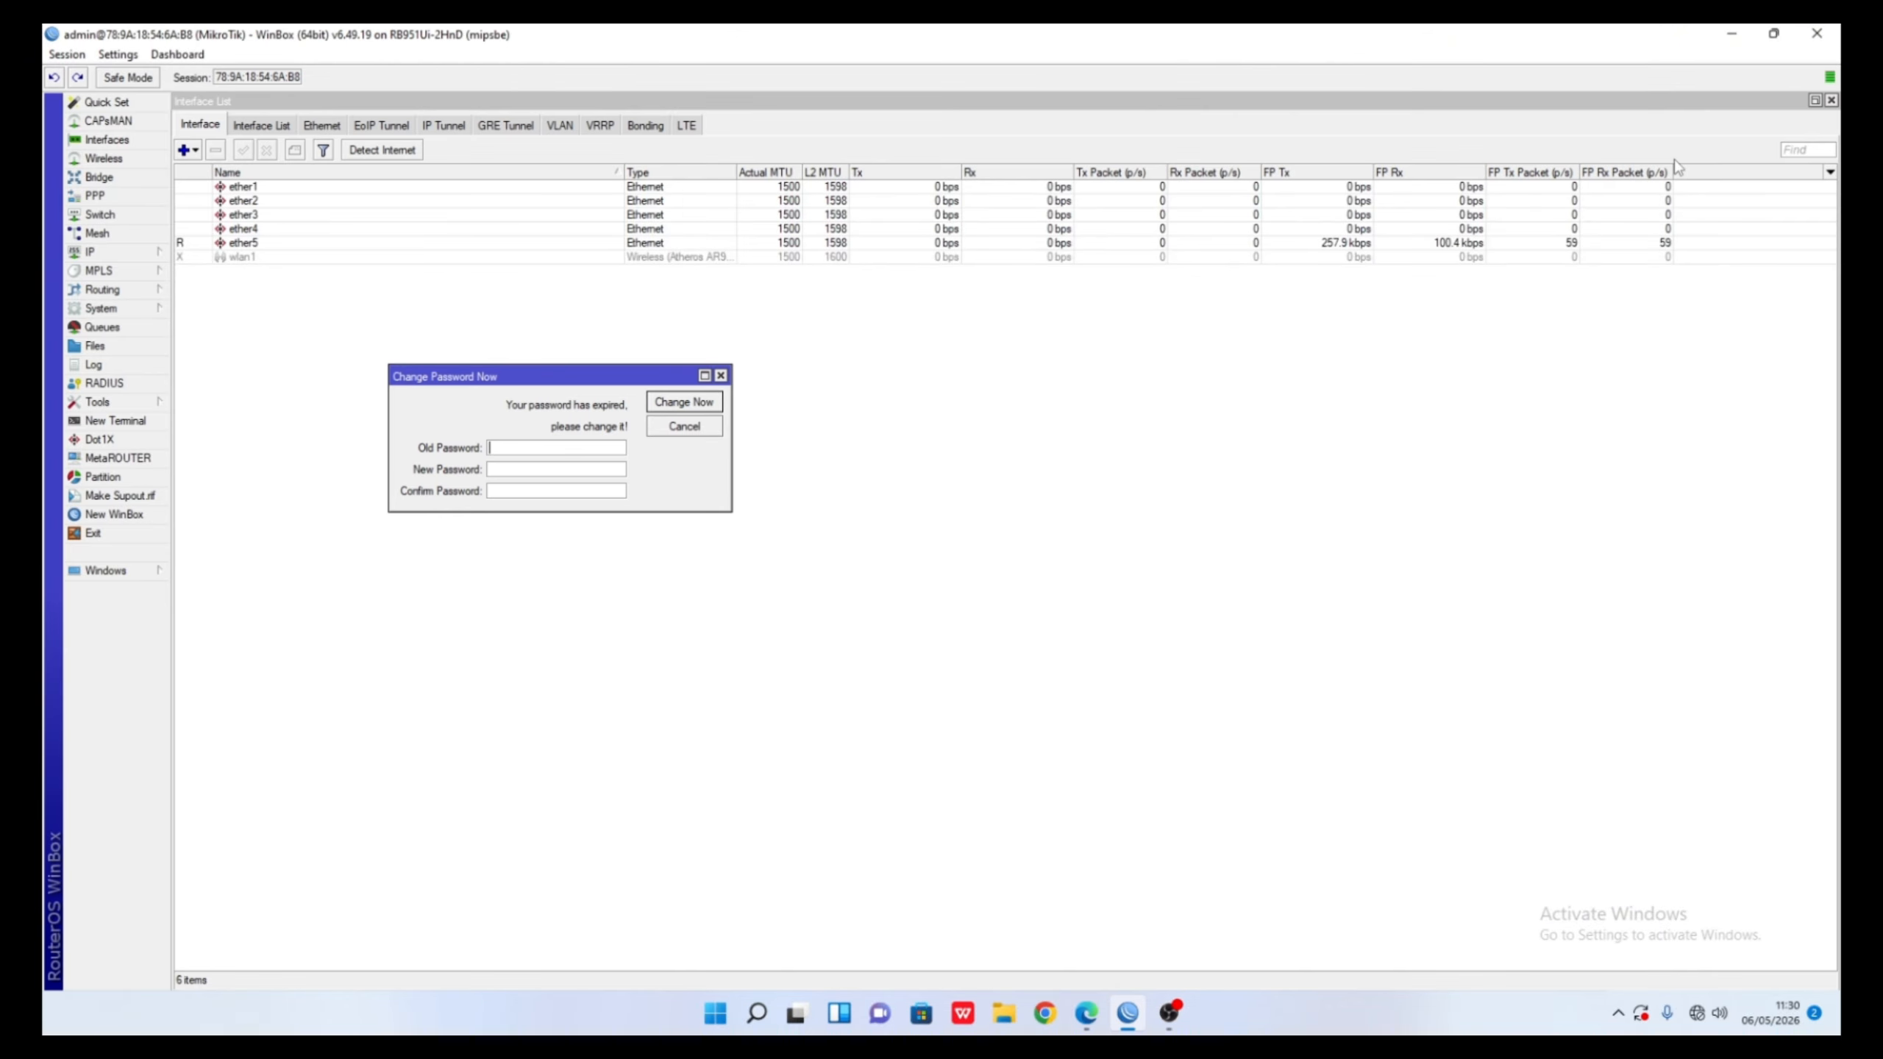
- Enter and confirm a new admin password, then apply it with Change Now
click(579, 466)
text(*)
click(534, 492)
text(****)
click(111, 55)
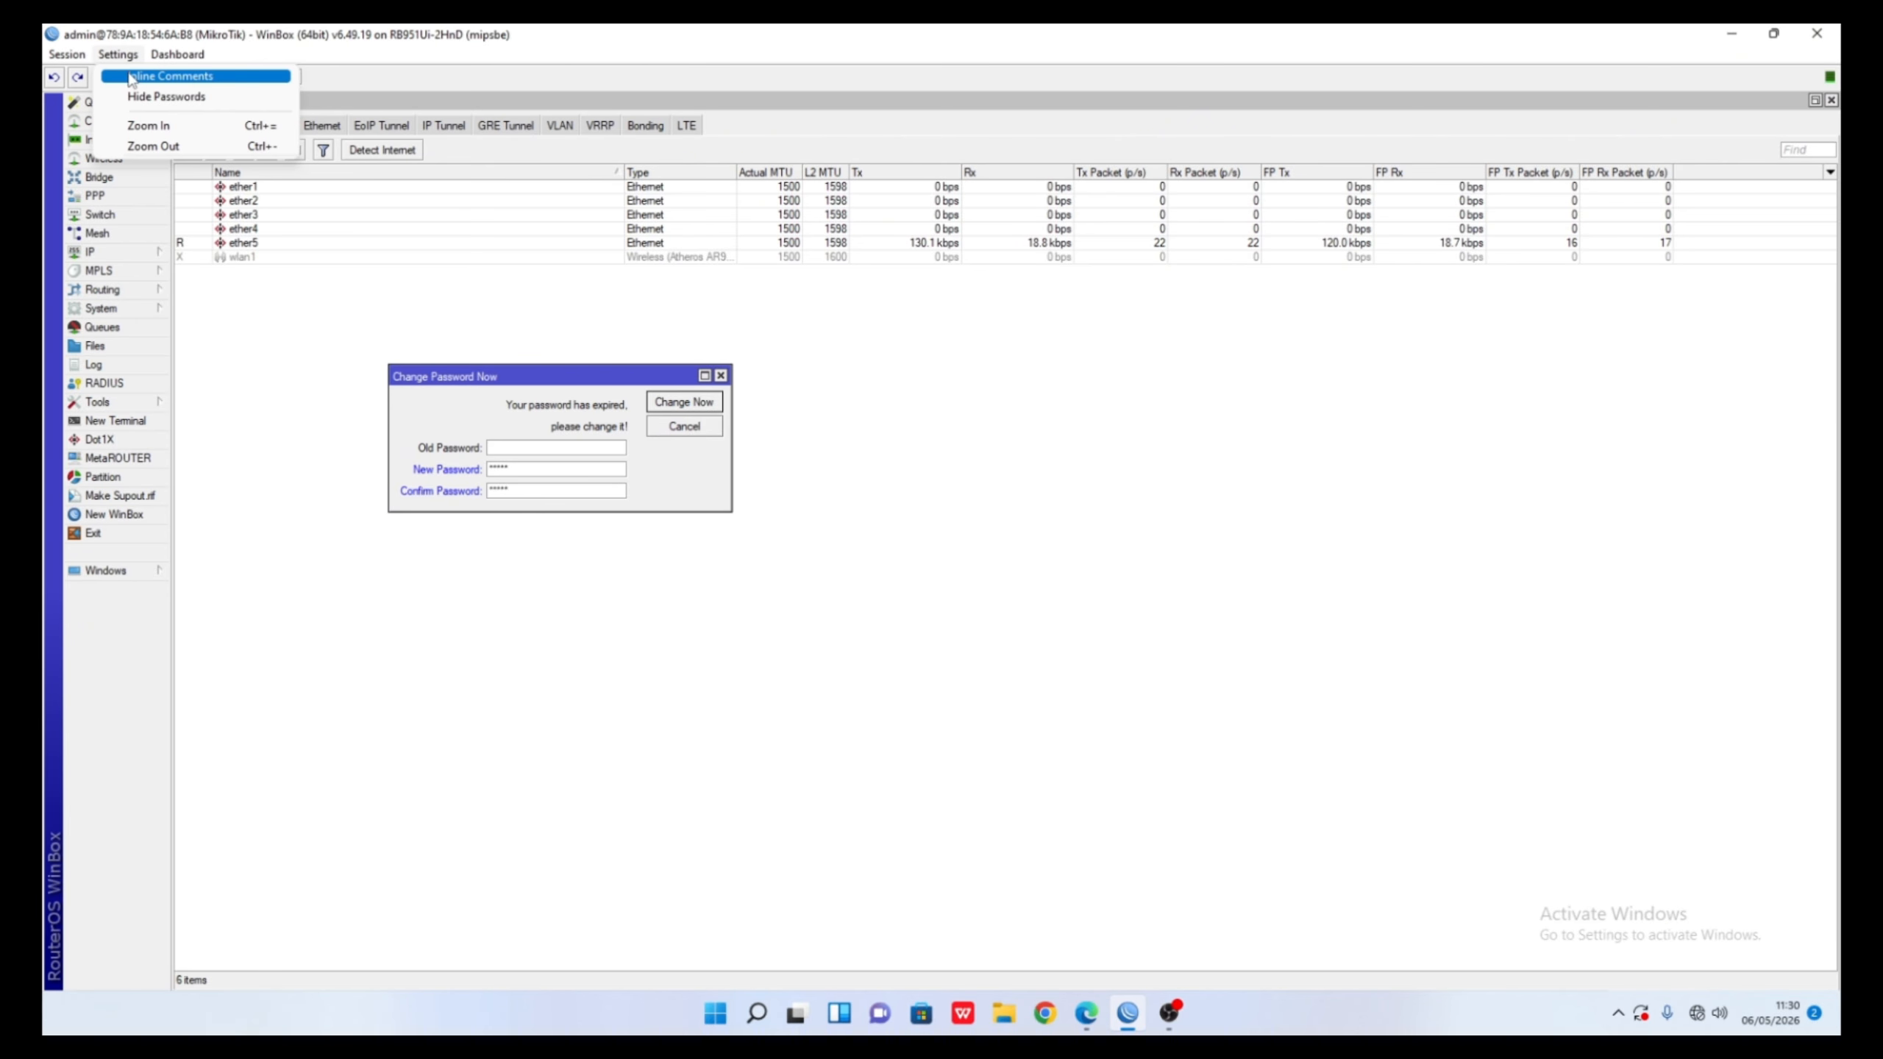
click(143, 89)
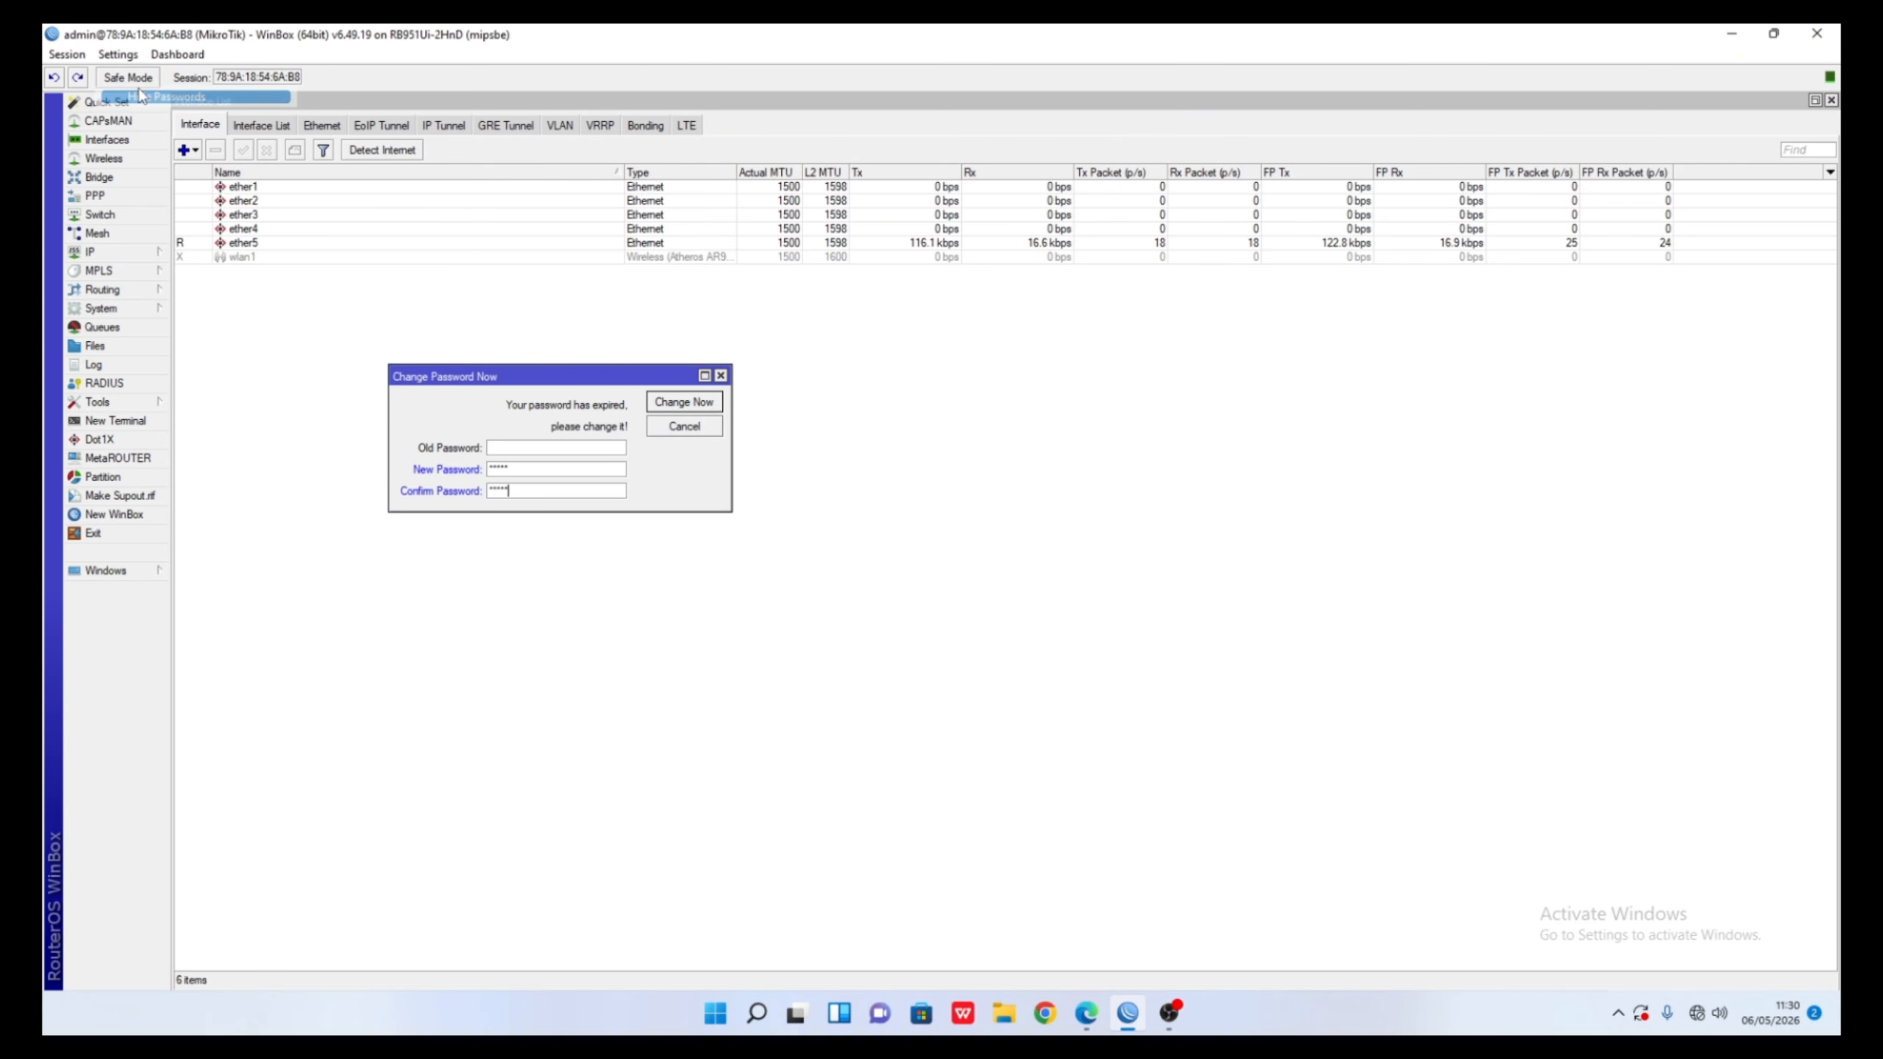
click(118, 55)
click(148, 91)
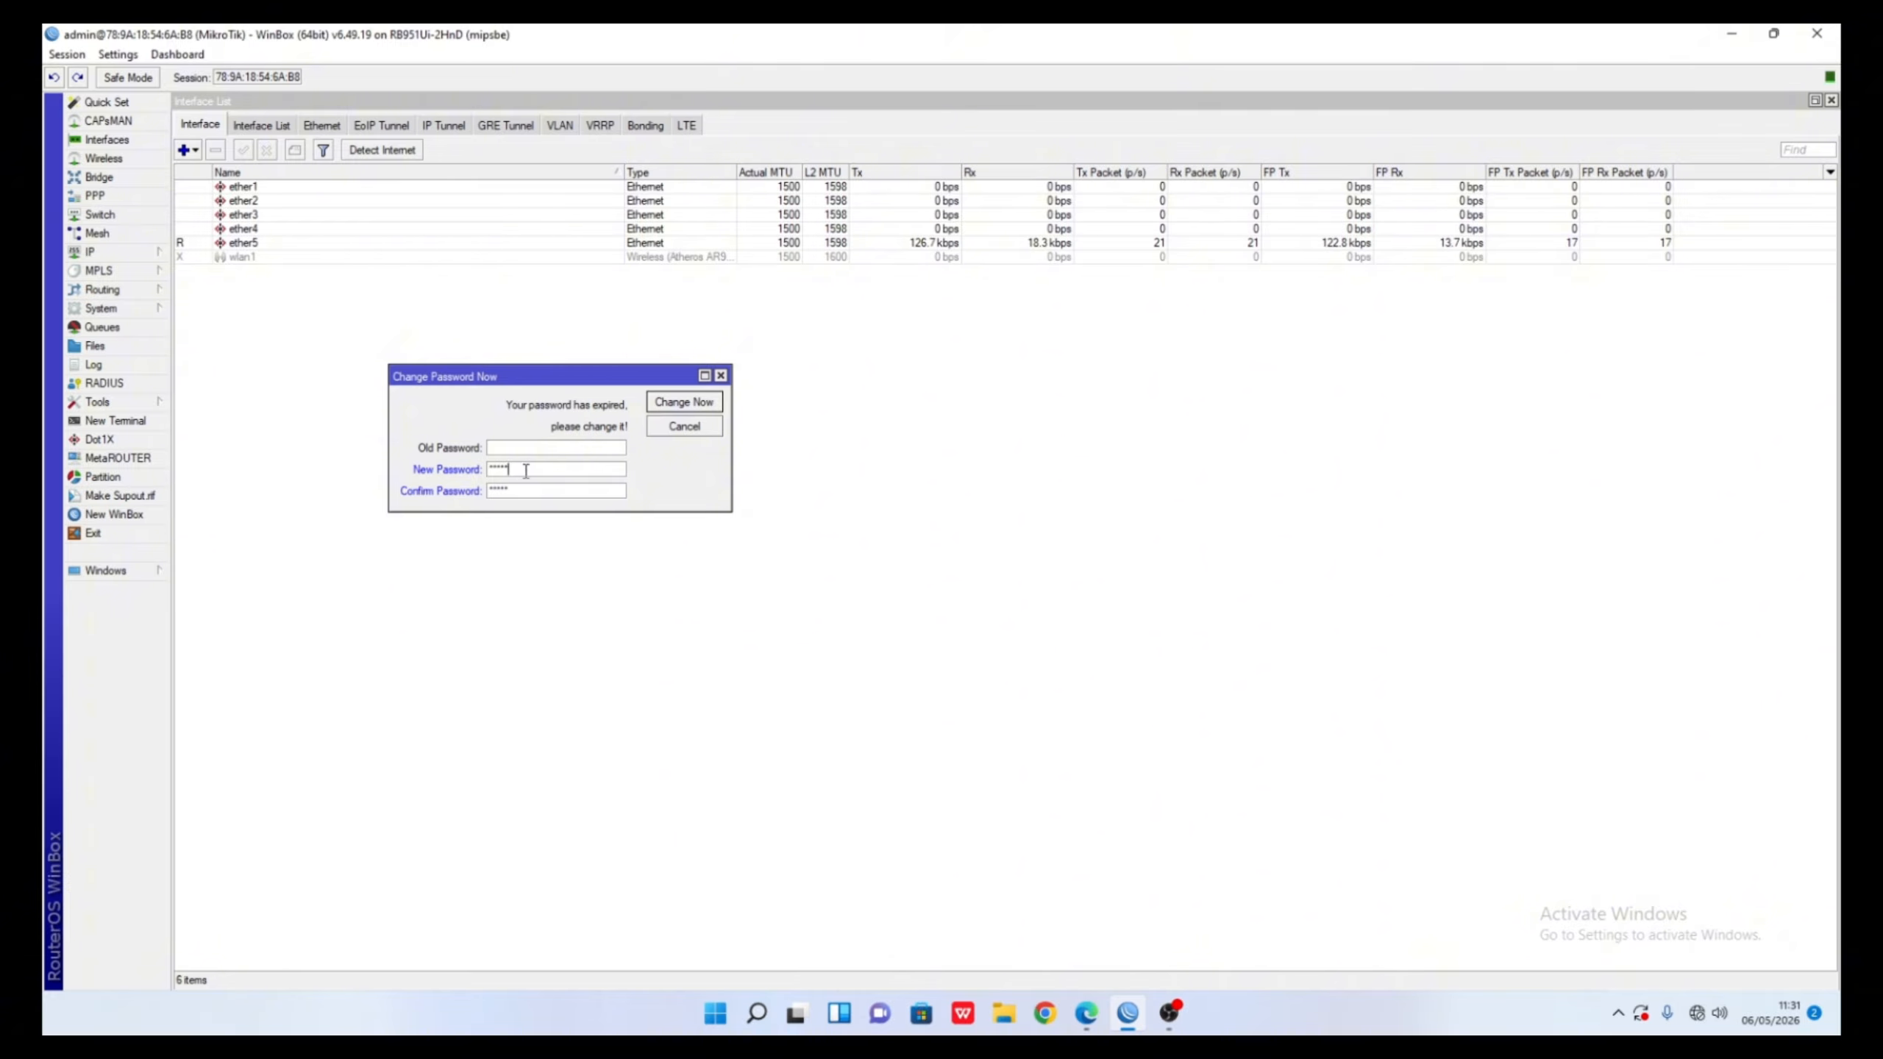
click(671, 405)
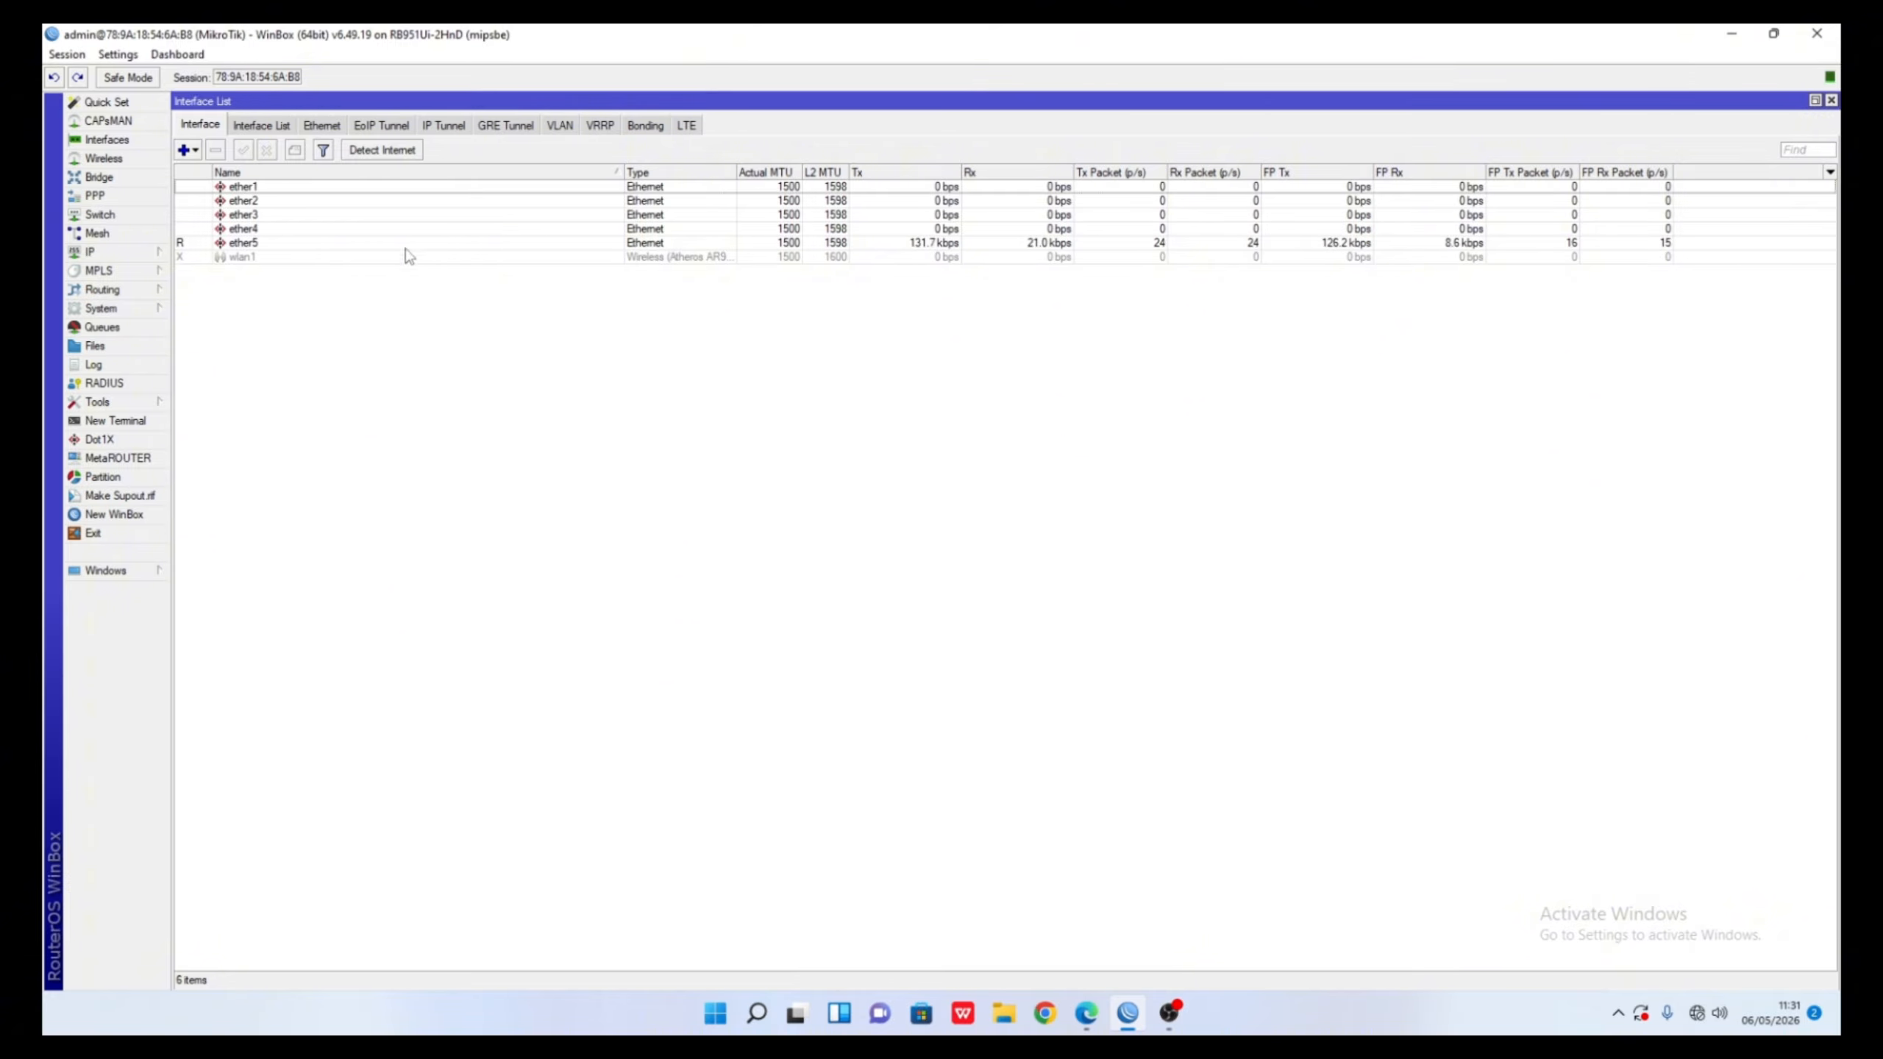
- Enable the branch router's wlan1 interface and open its settings
mouse_move(1140, 1016)
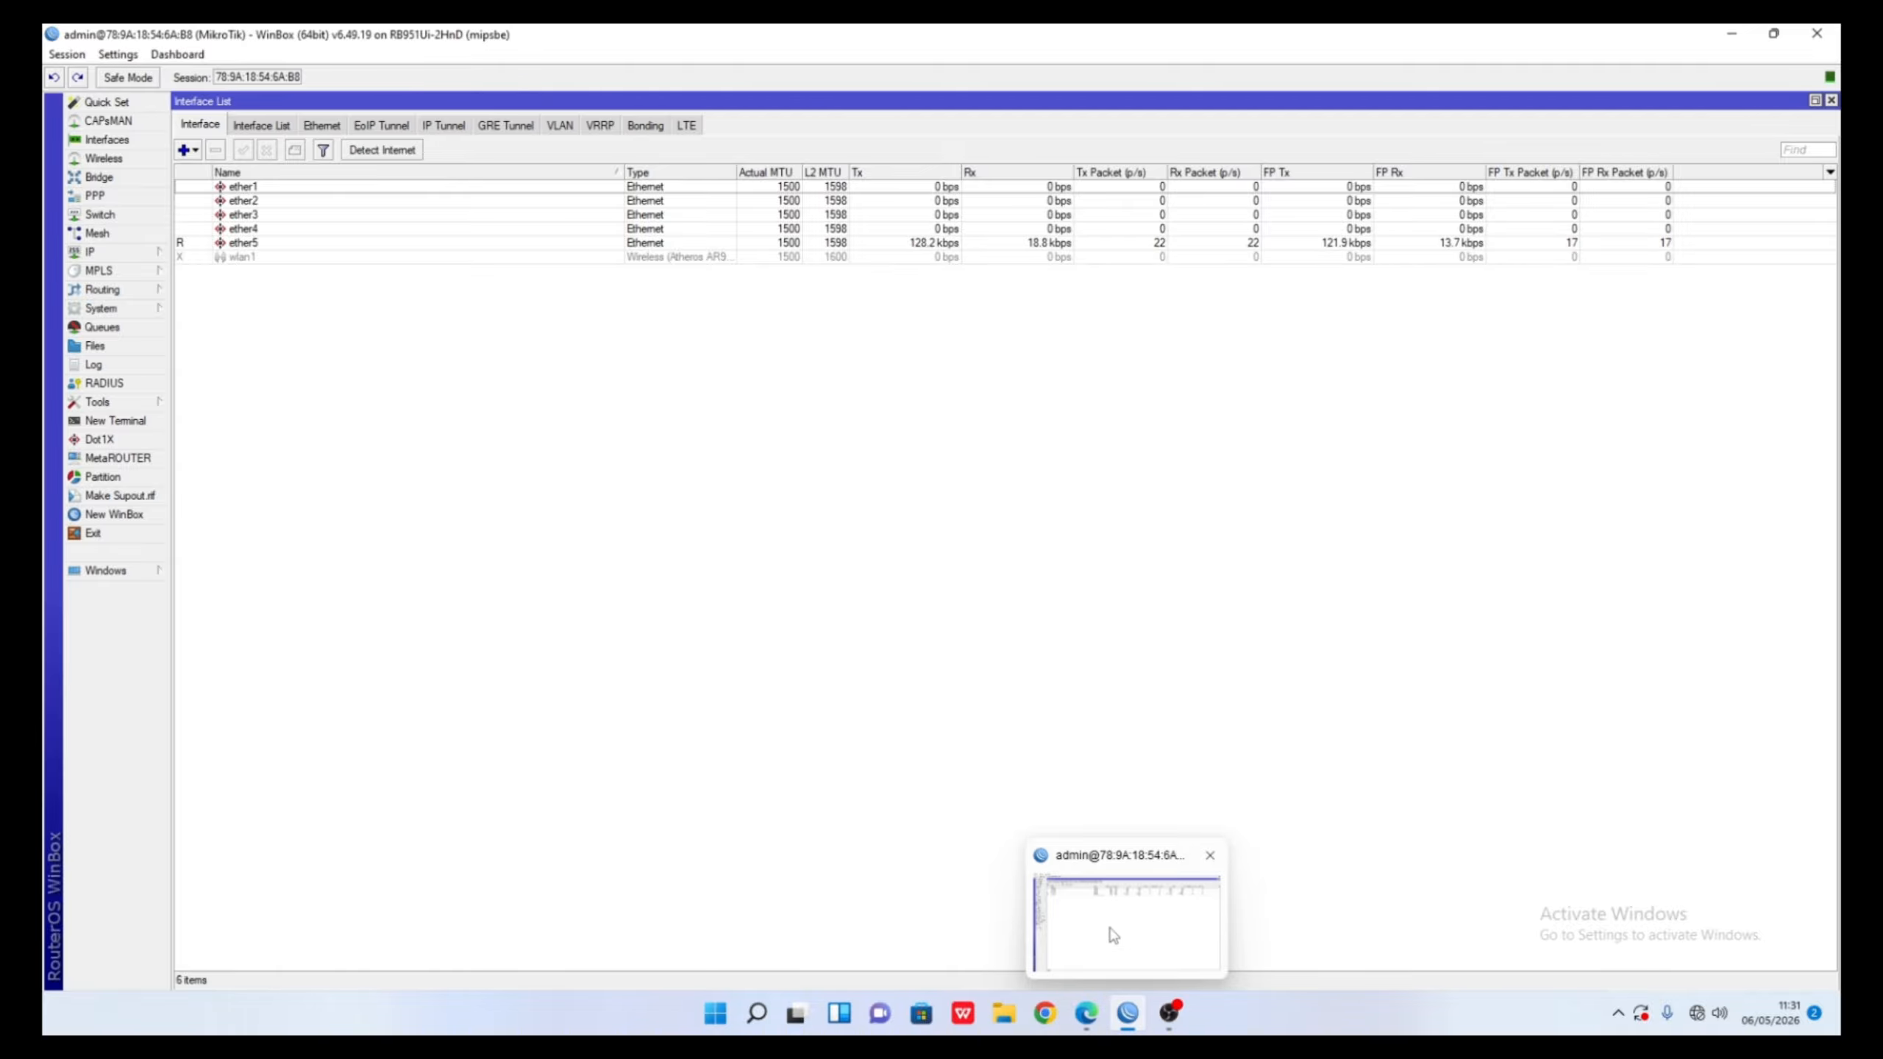
right_click(240, 258)
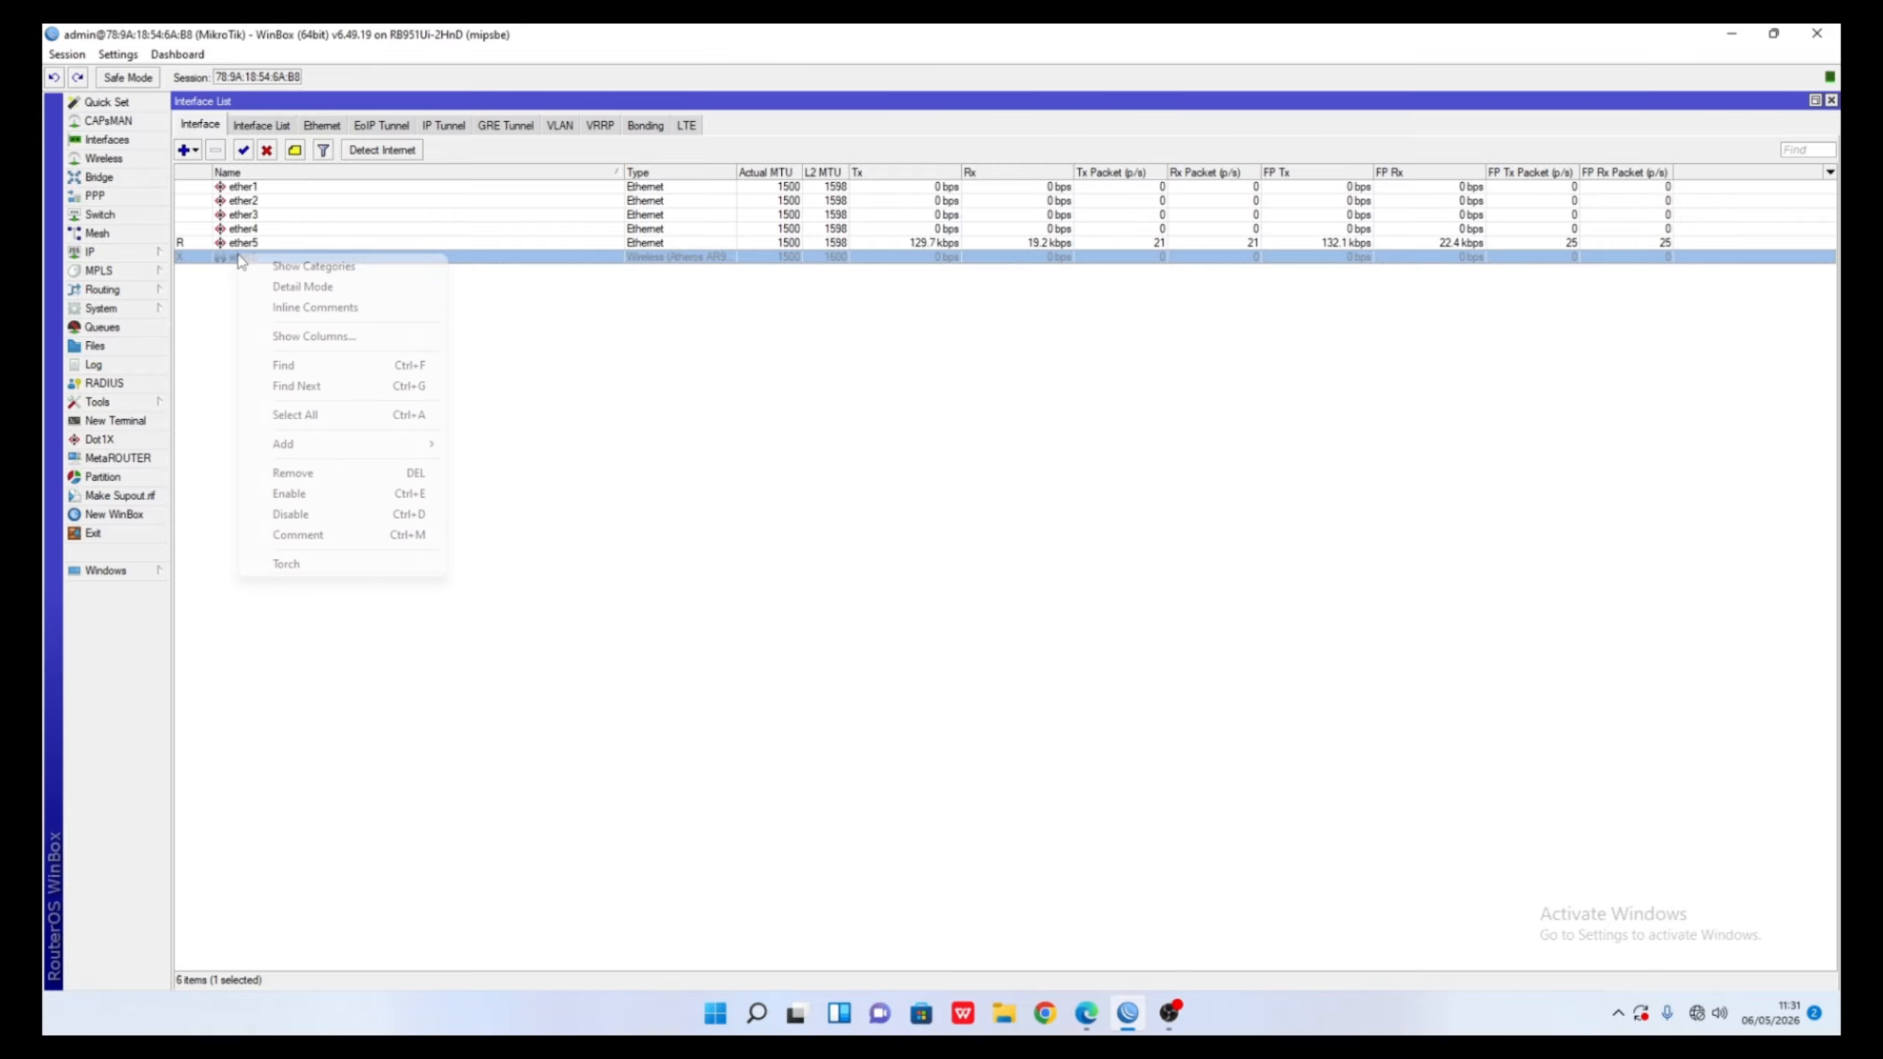
click(289, 493)
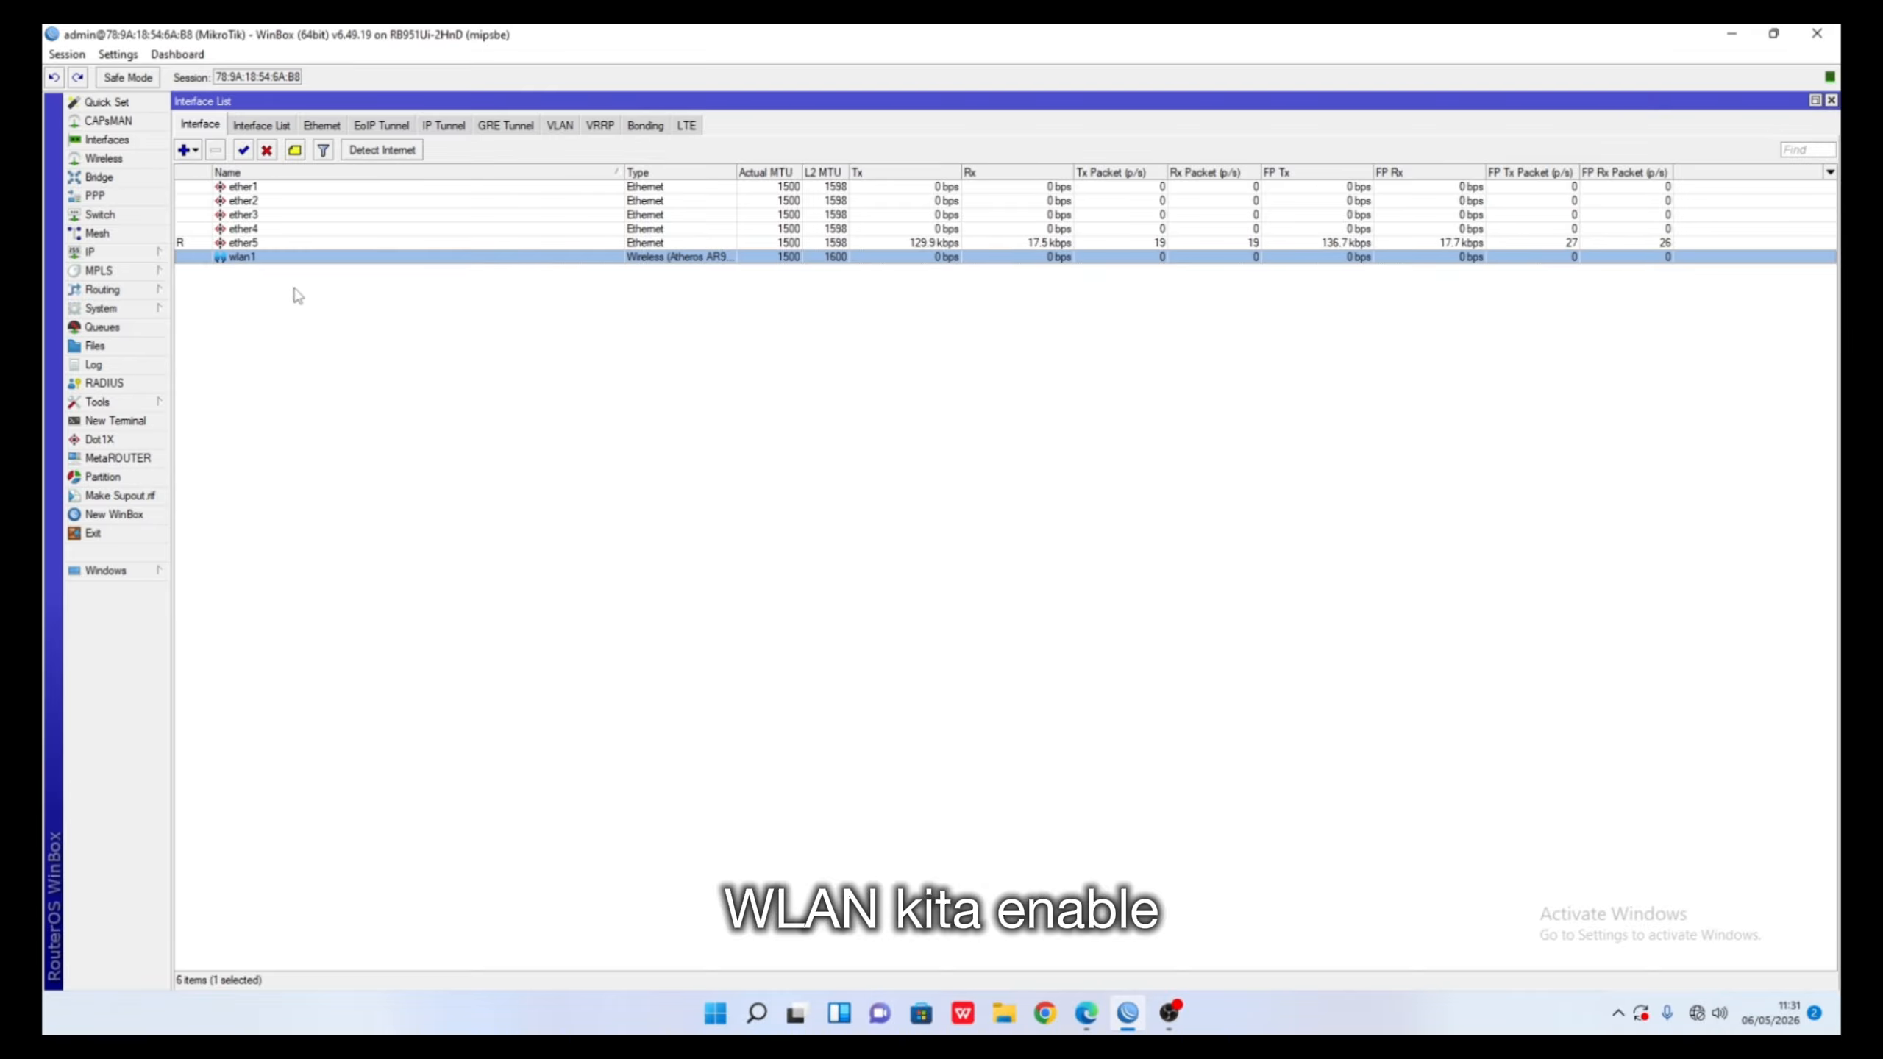
double_click(282, 258)
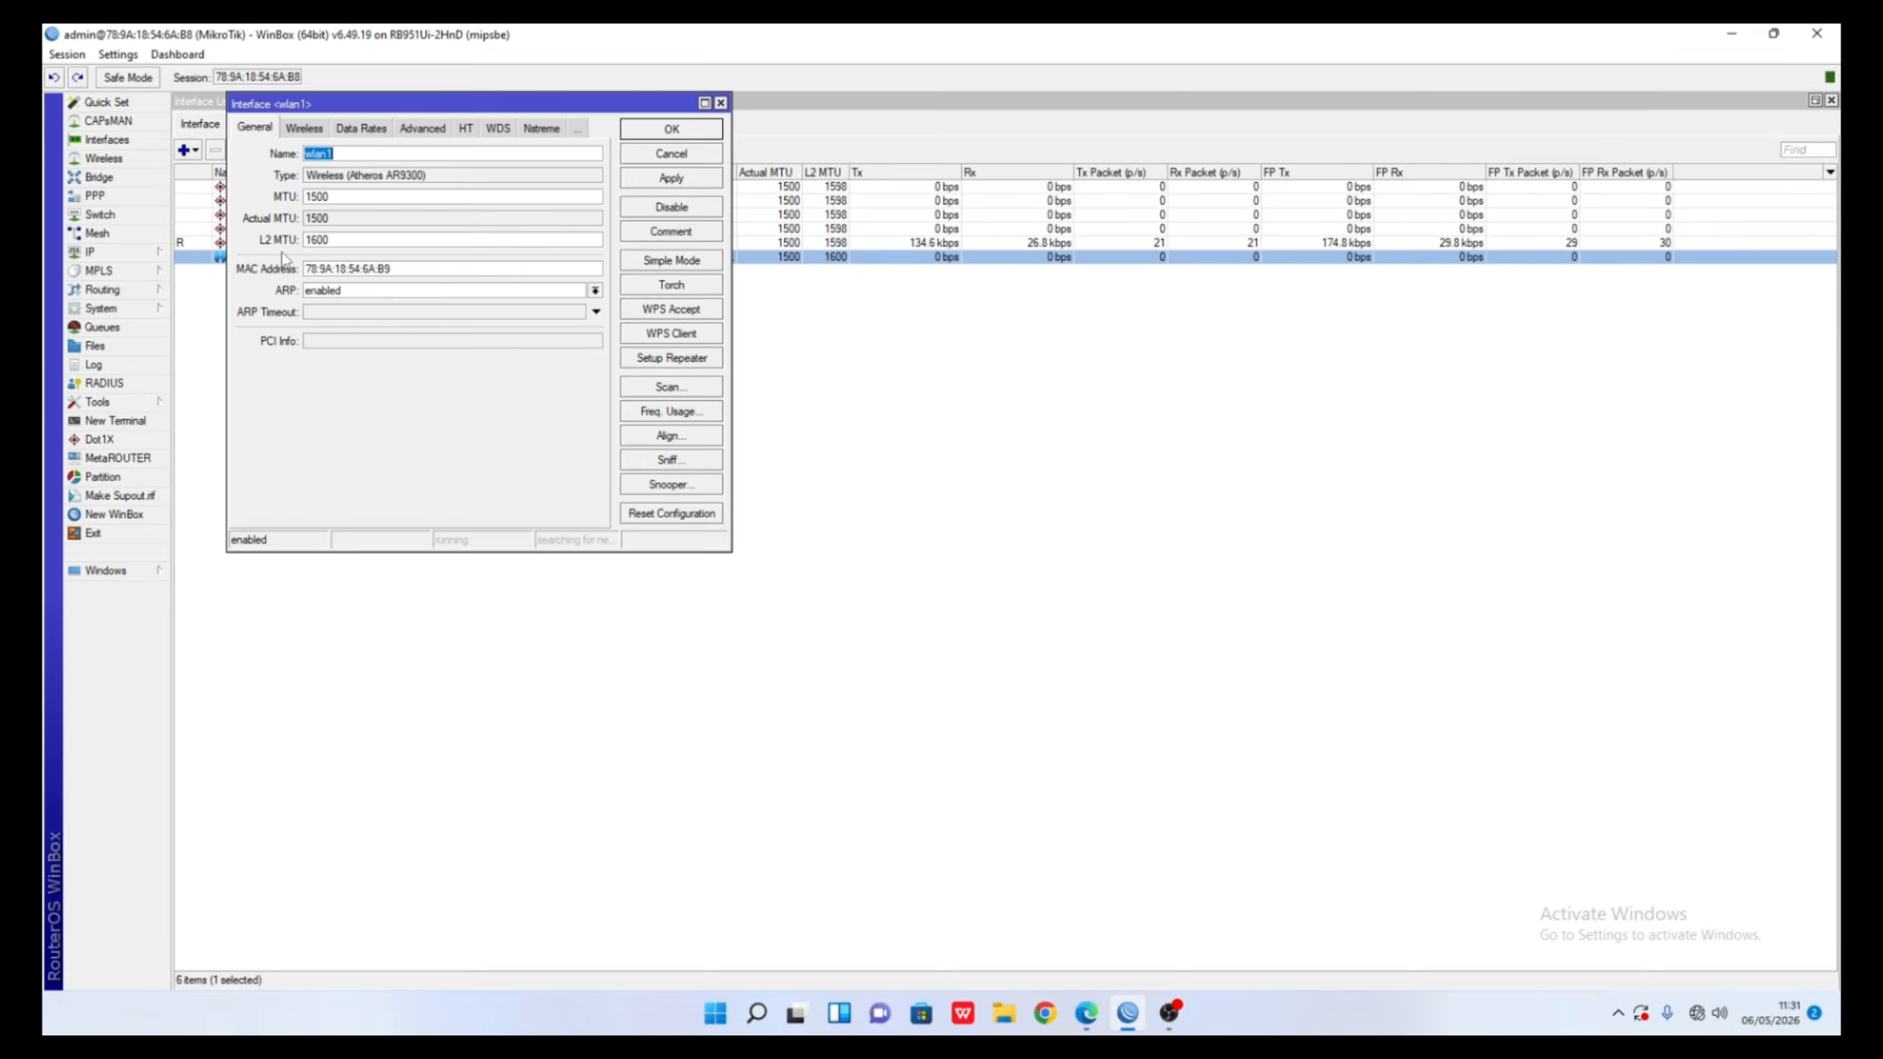
- Set wlan1 to station bridge mode on 2GHz-only-N at 2437 MHz
click(303, 128)
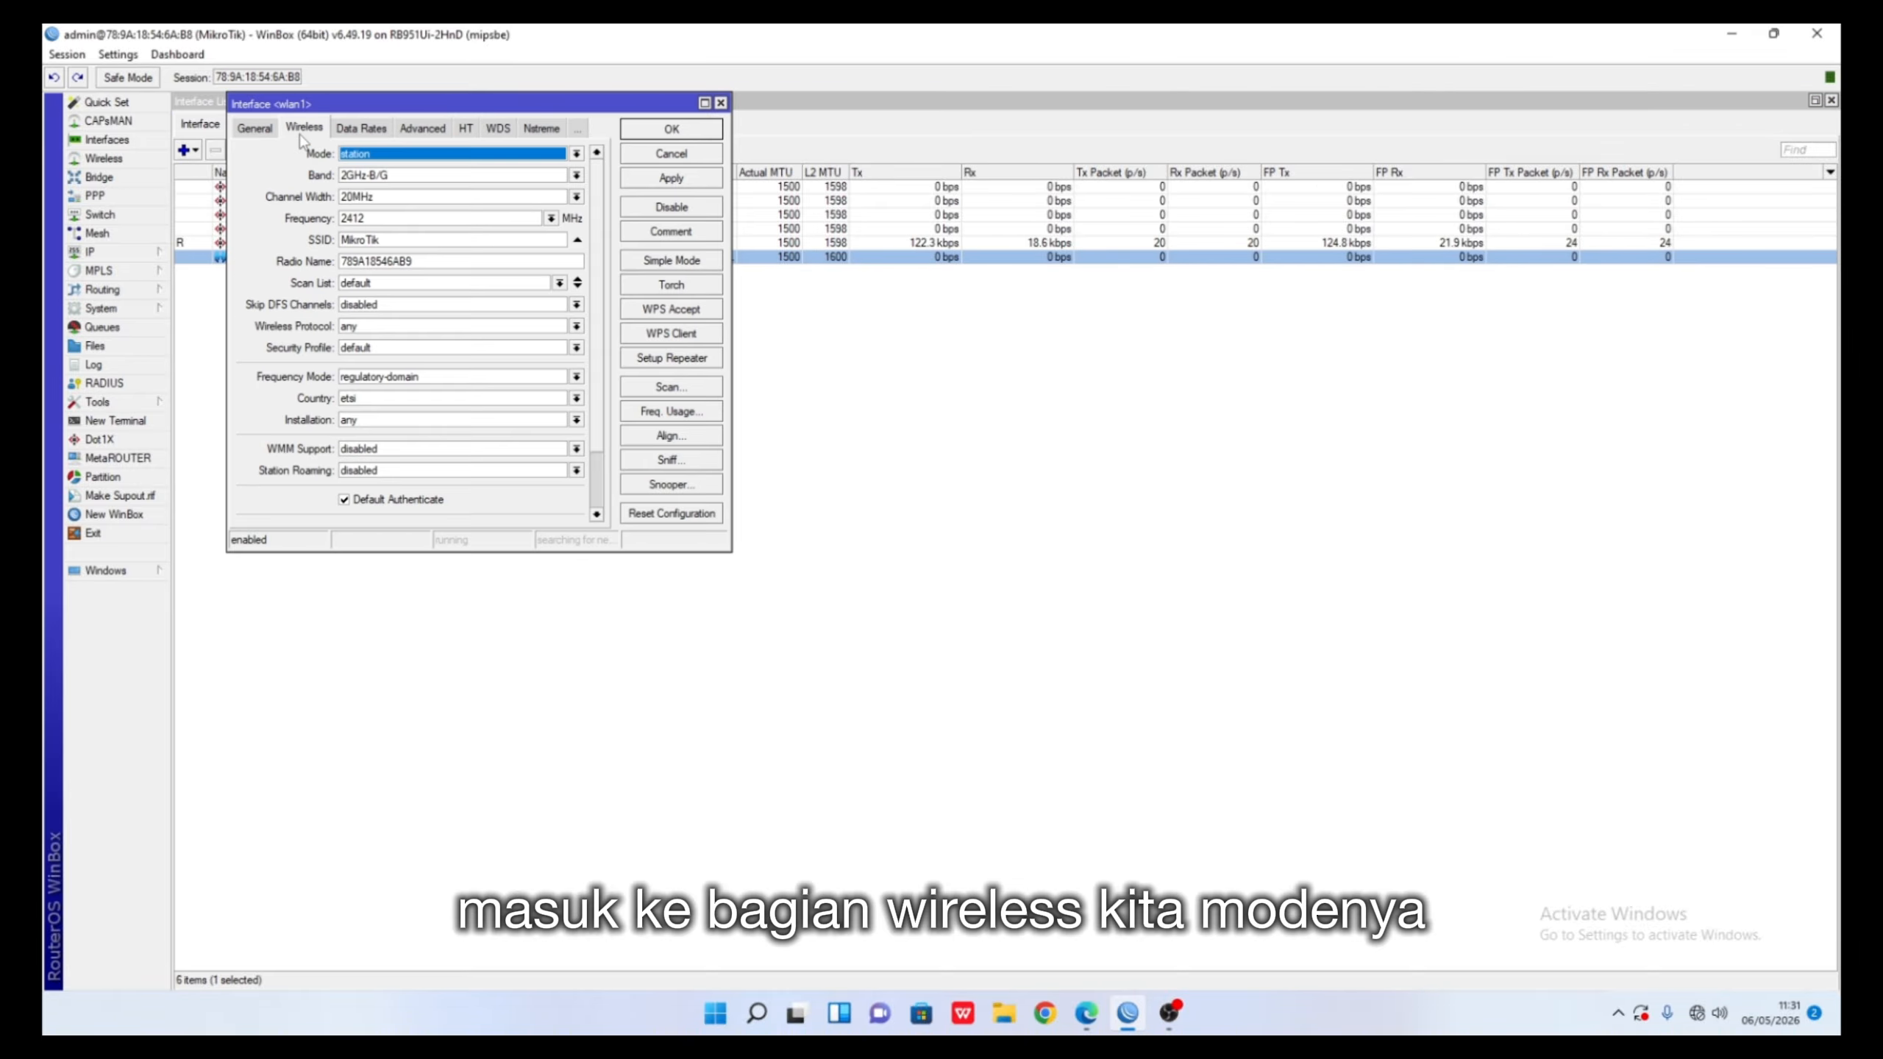
click(399, 154)
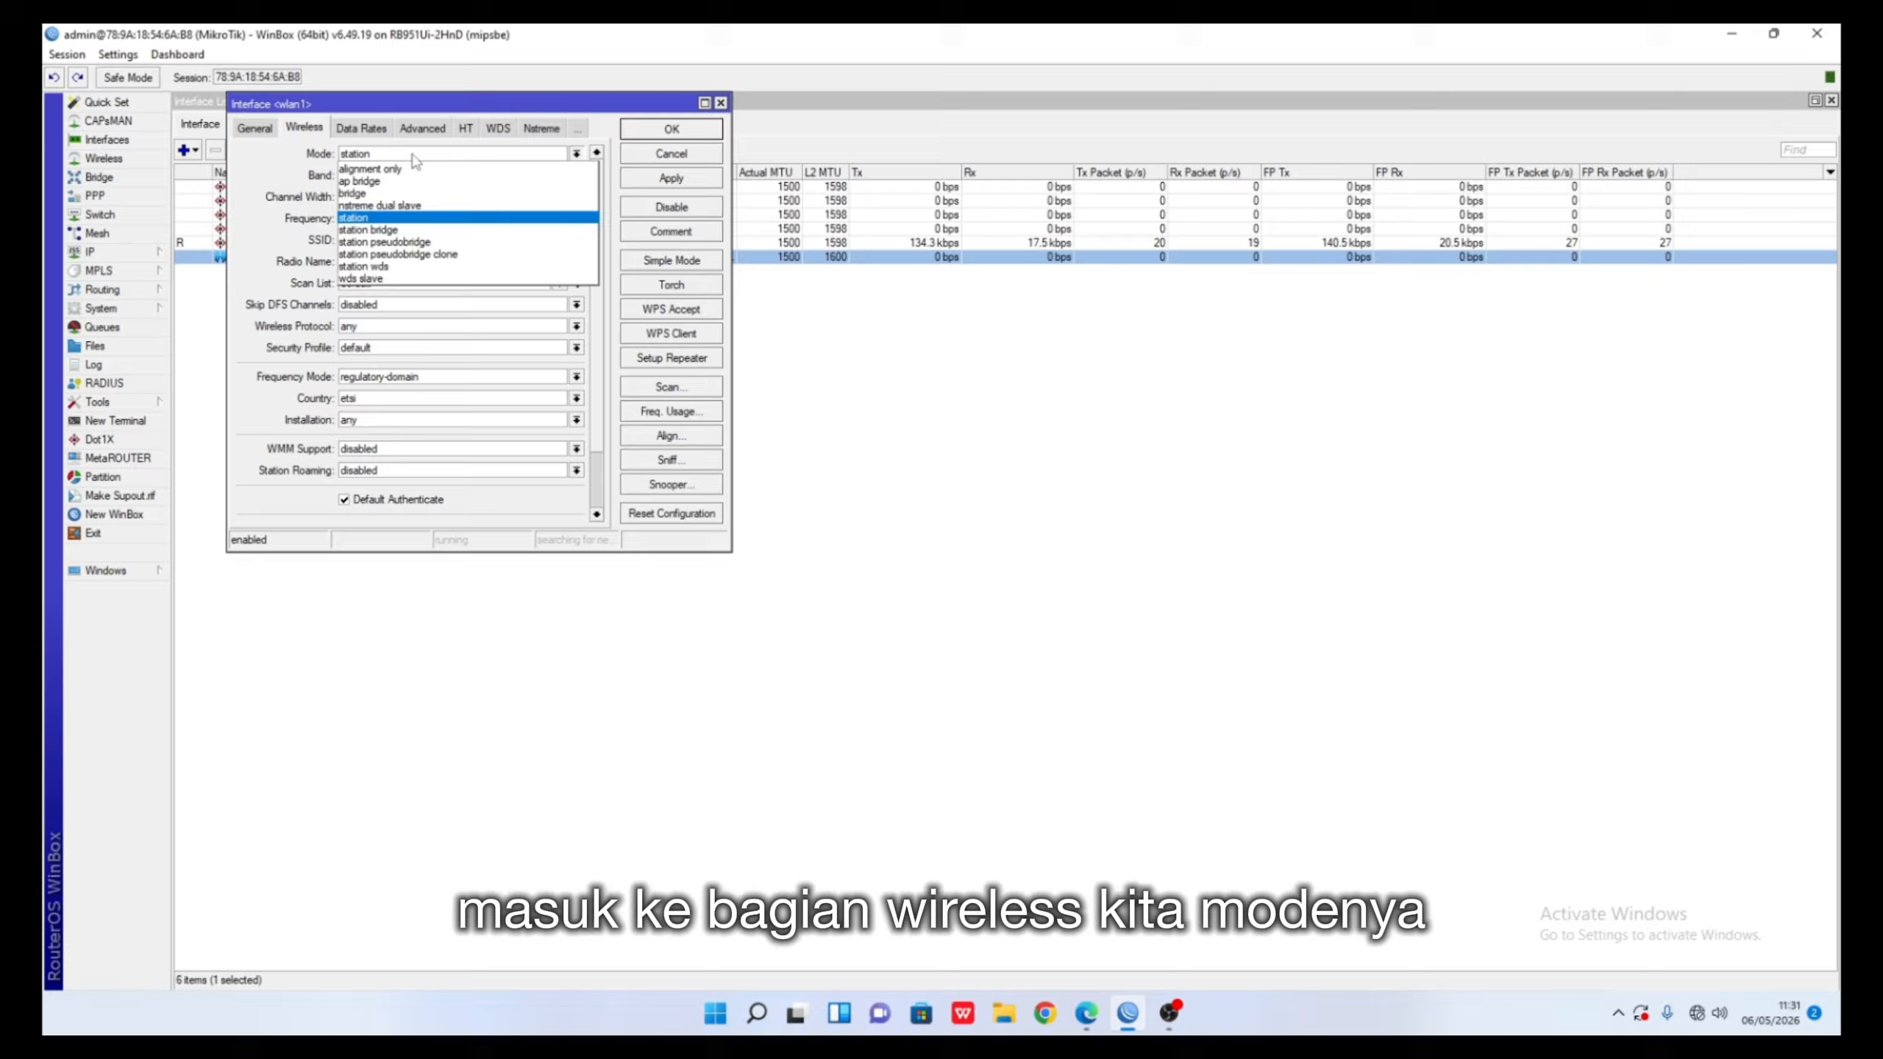
click(375, 230)
click(415, 176)
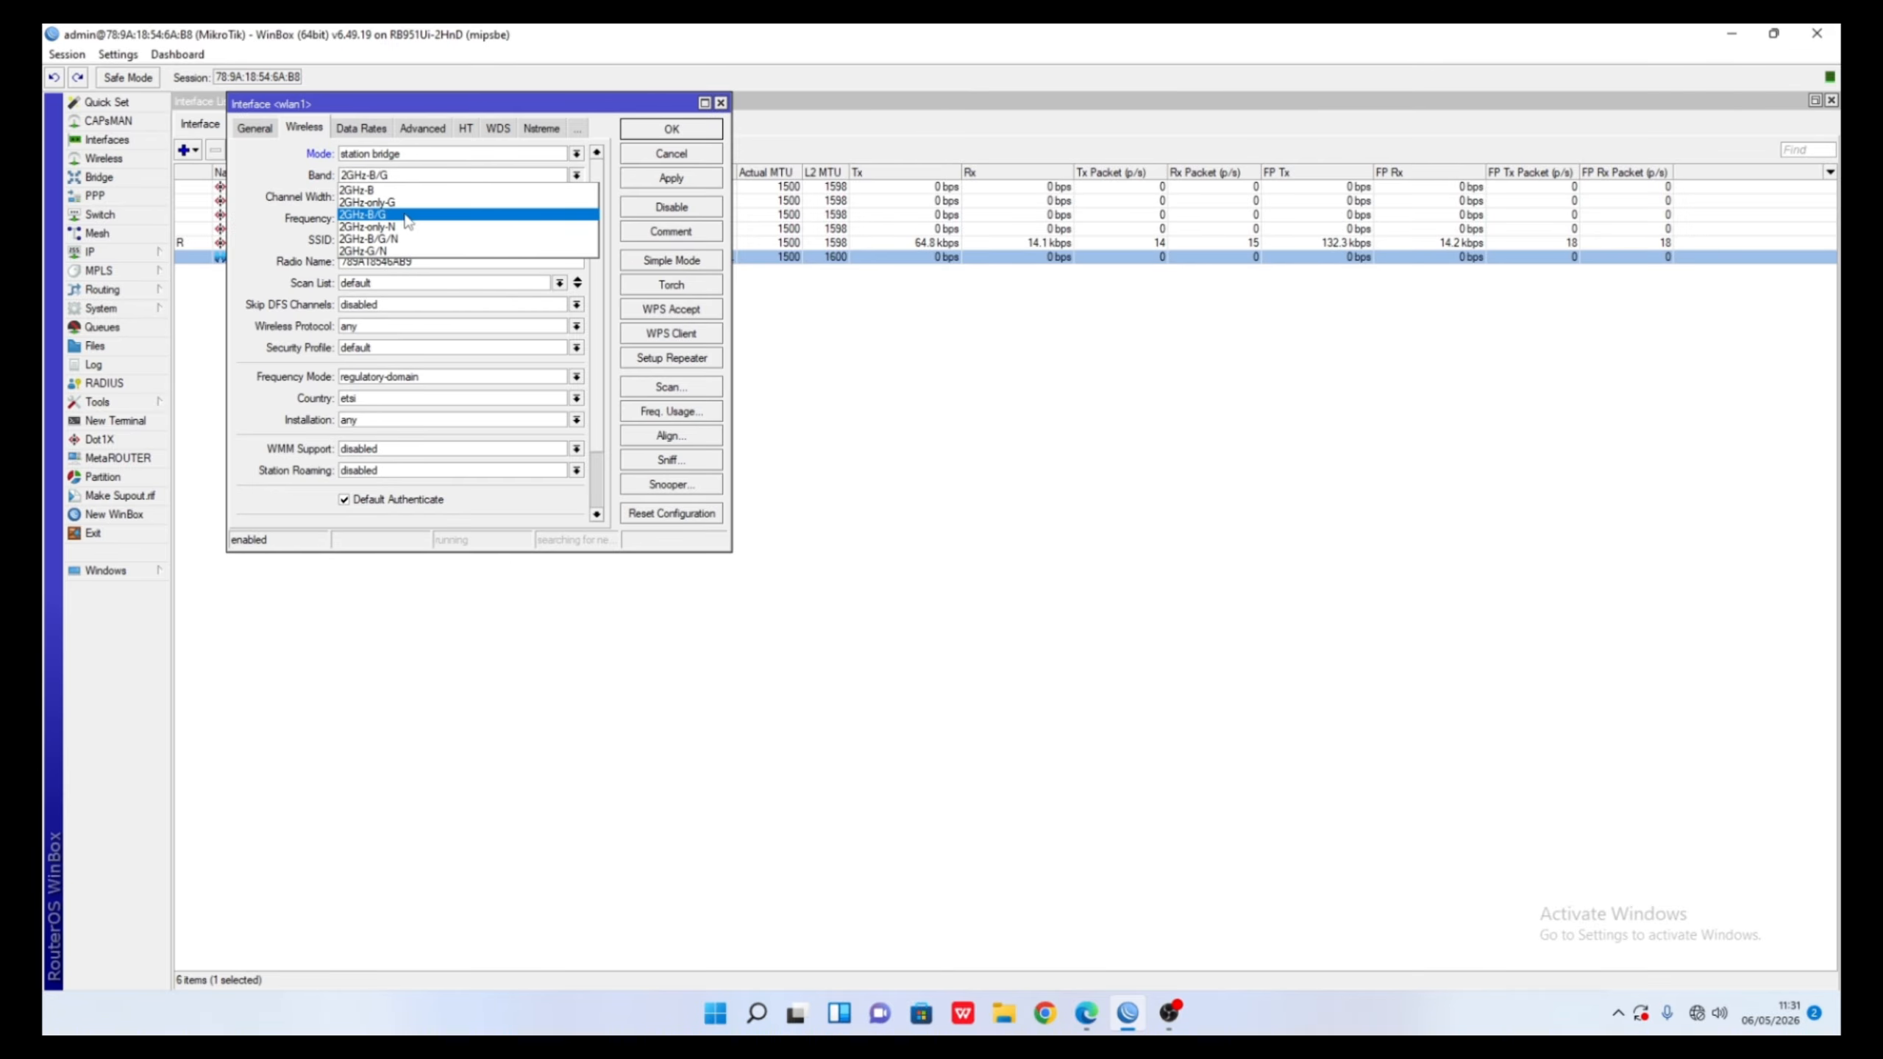
click(404, 227)
click(410, 215)
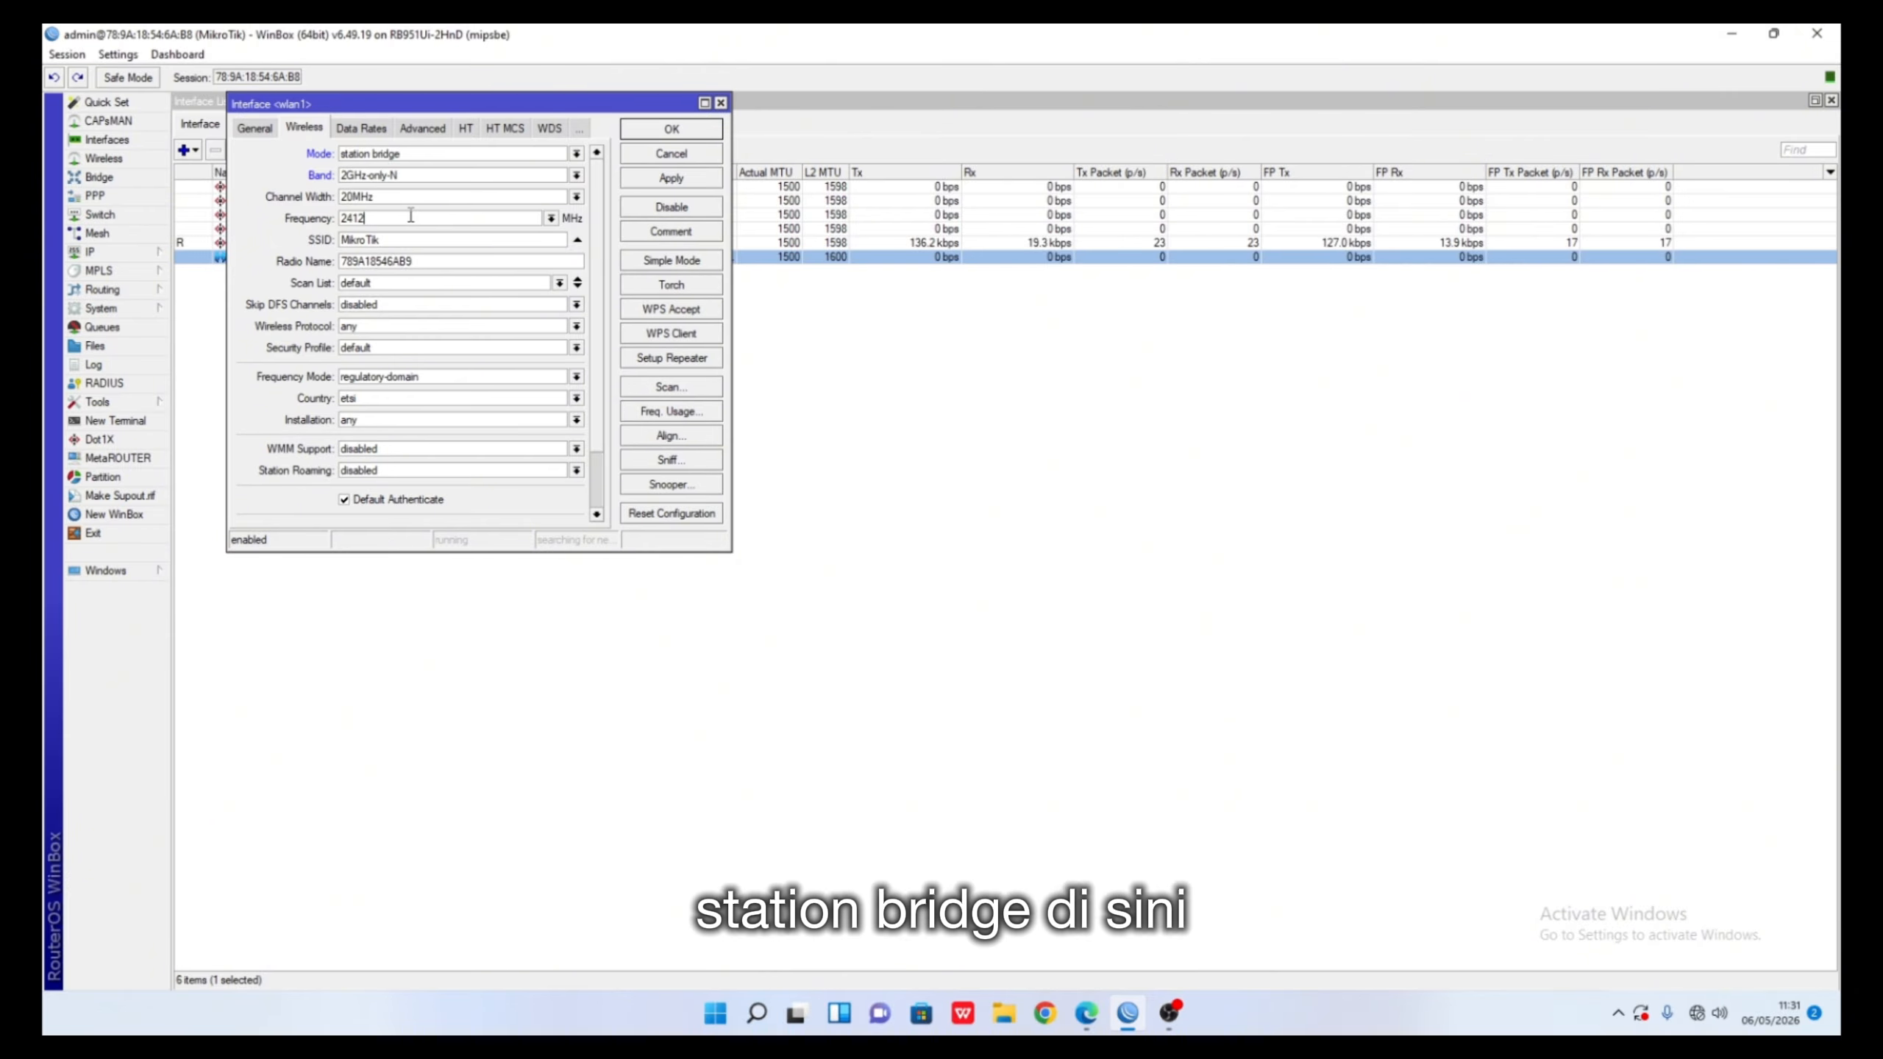
click(550, 219)
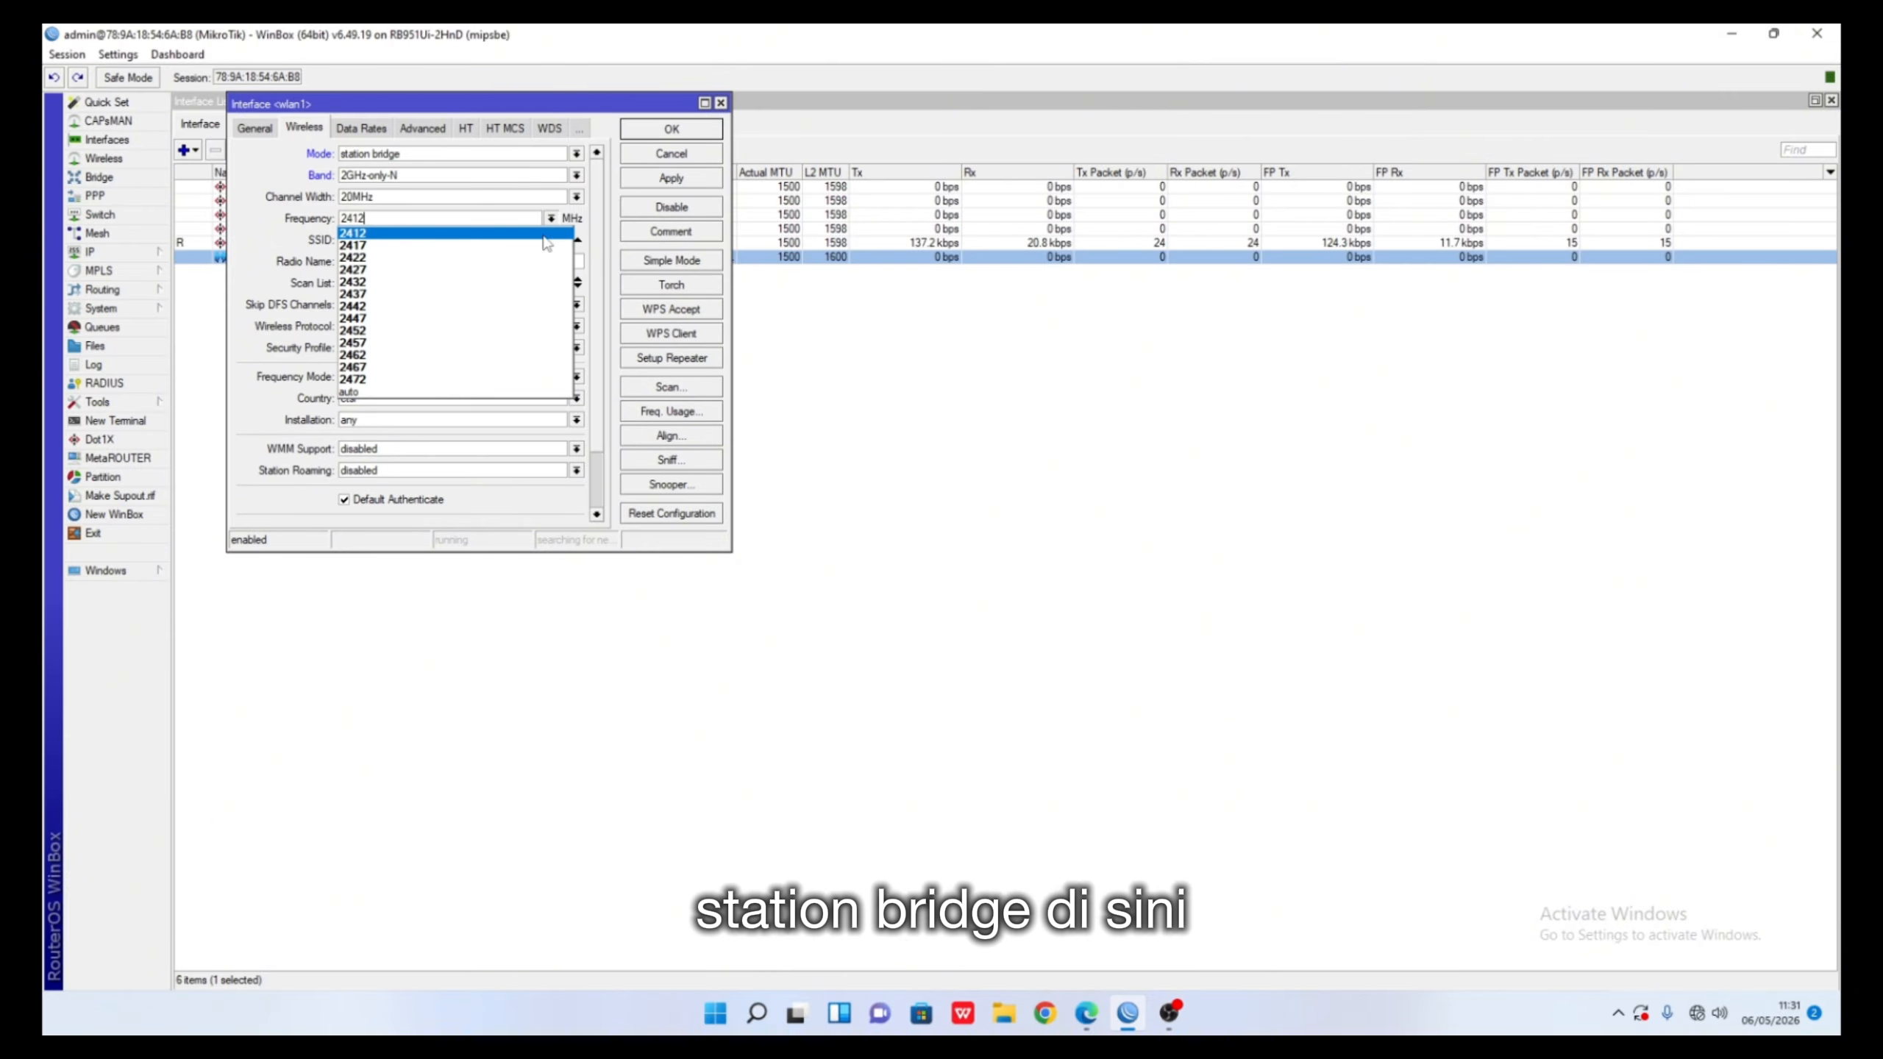
click(537, 294)
- Set the SSID to Cabang-Rafli, apply, and close the wlan1 settings
key(Tab)
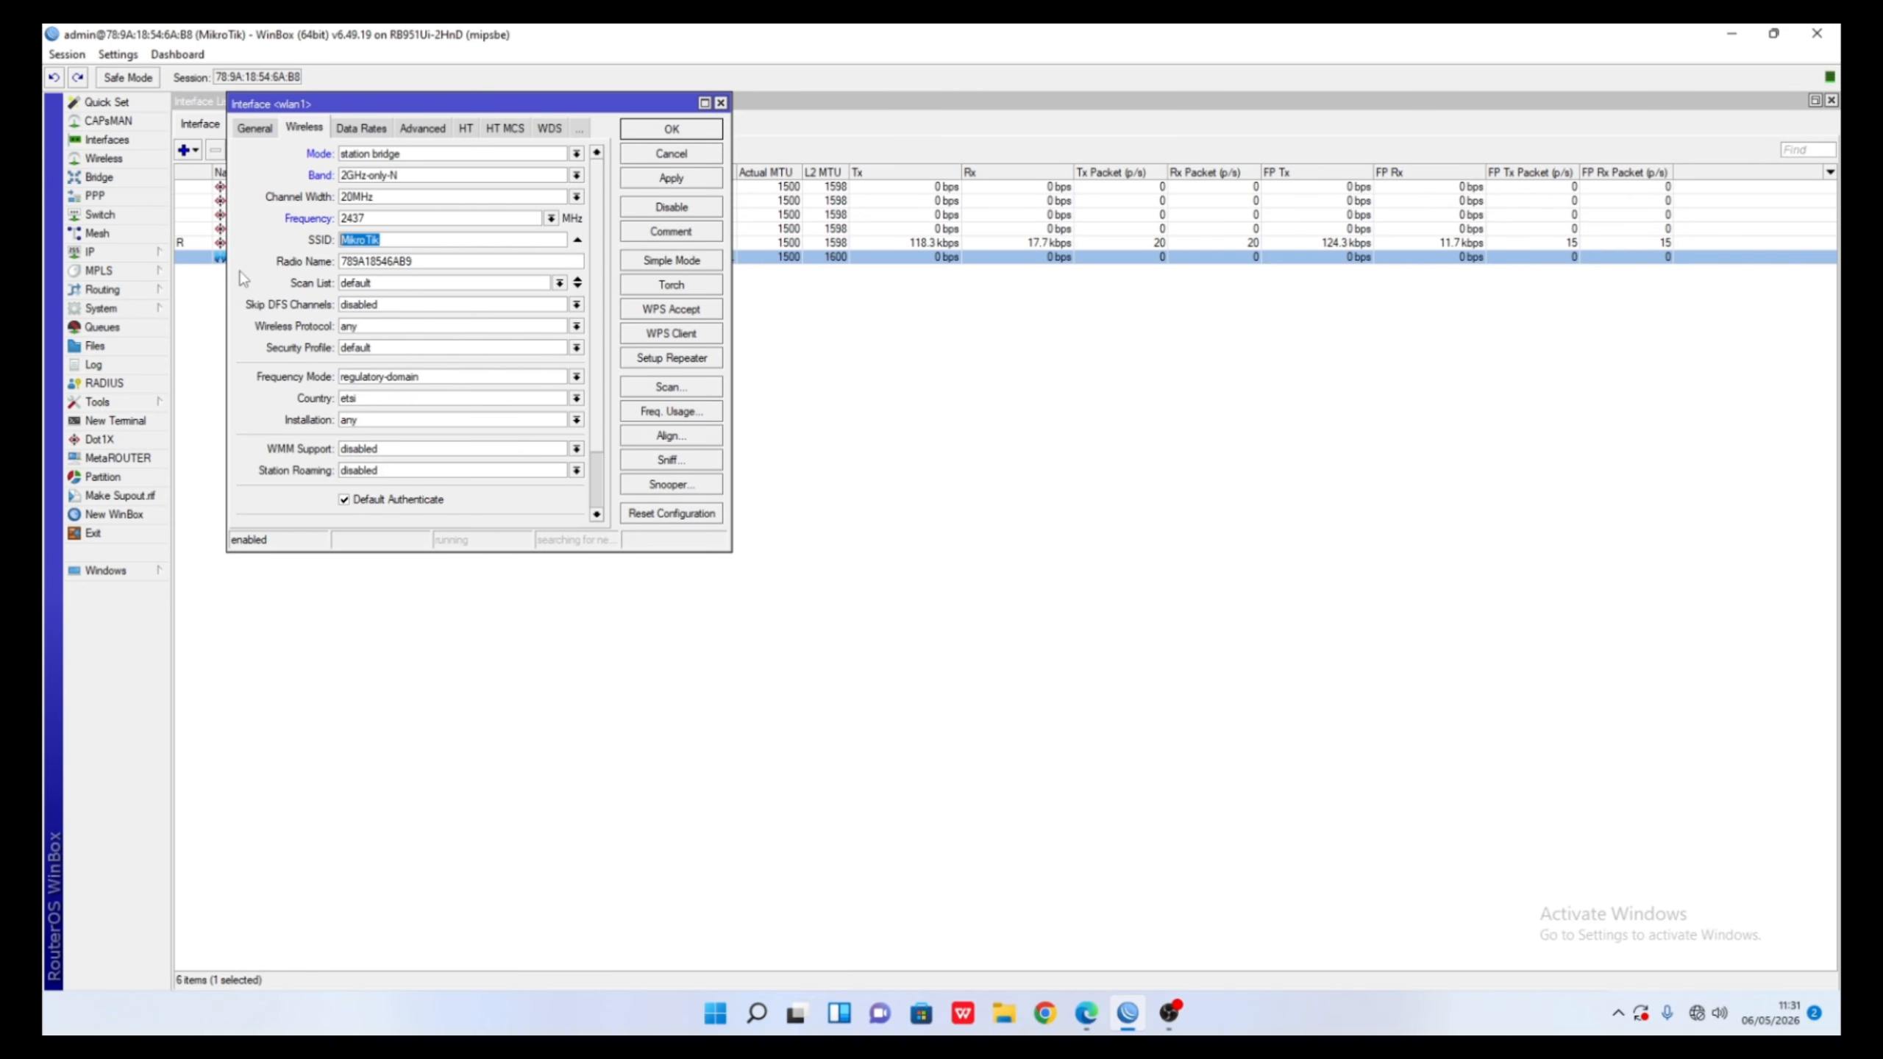
key(BackSpace)
text(Cabang-)
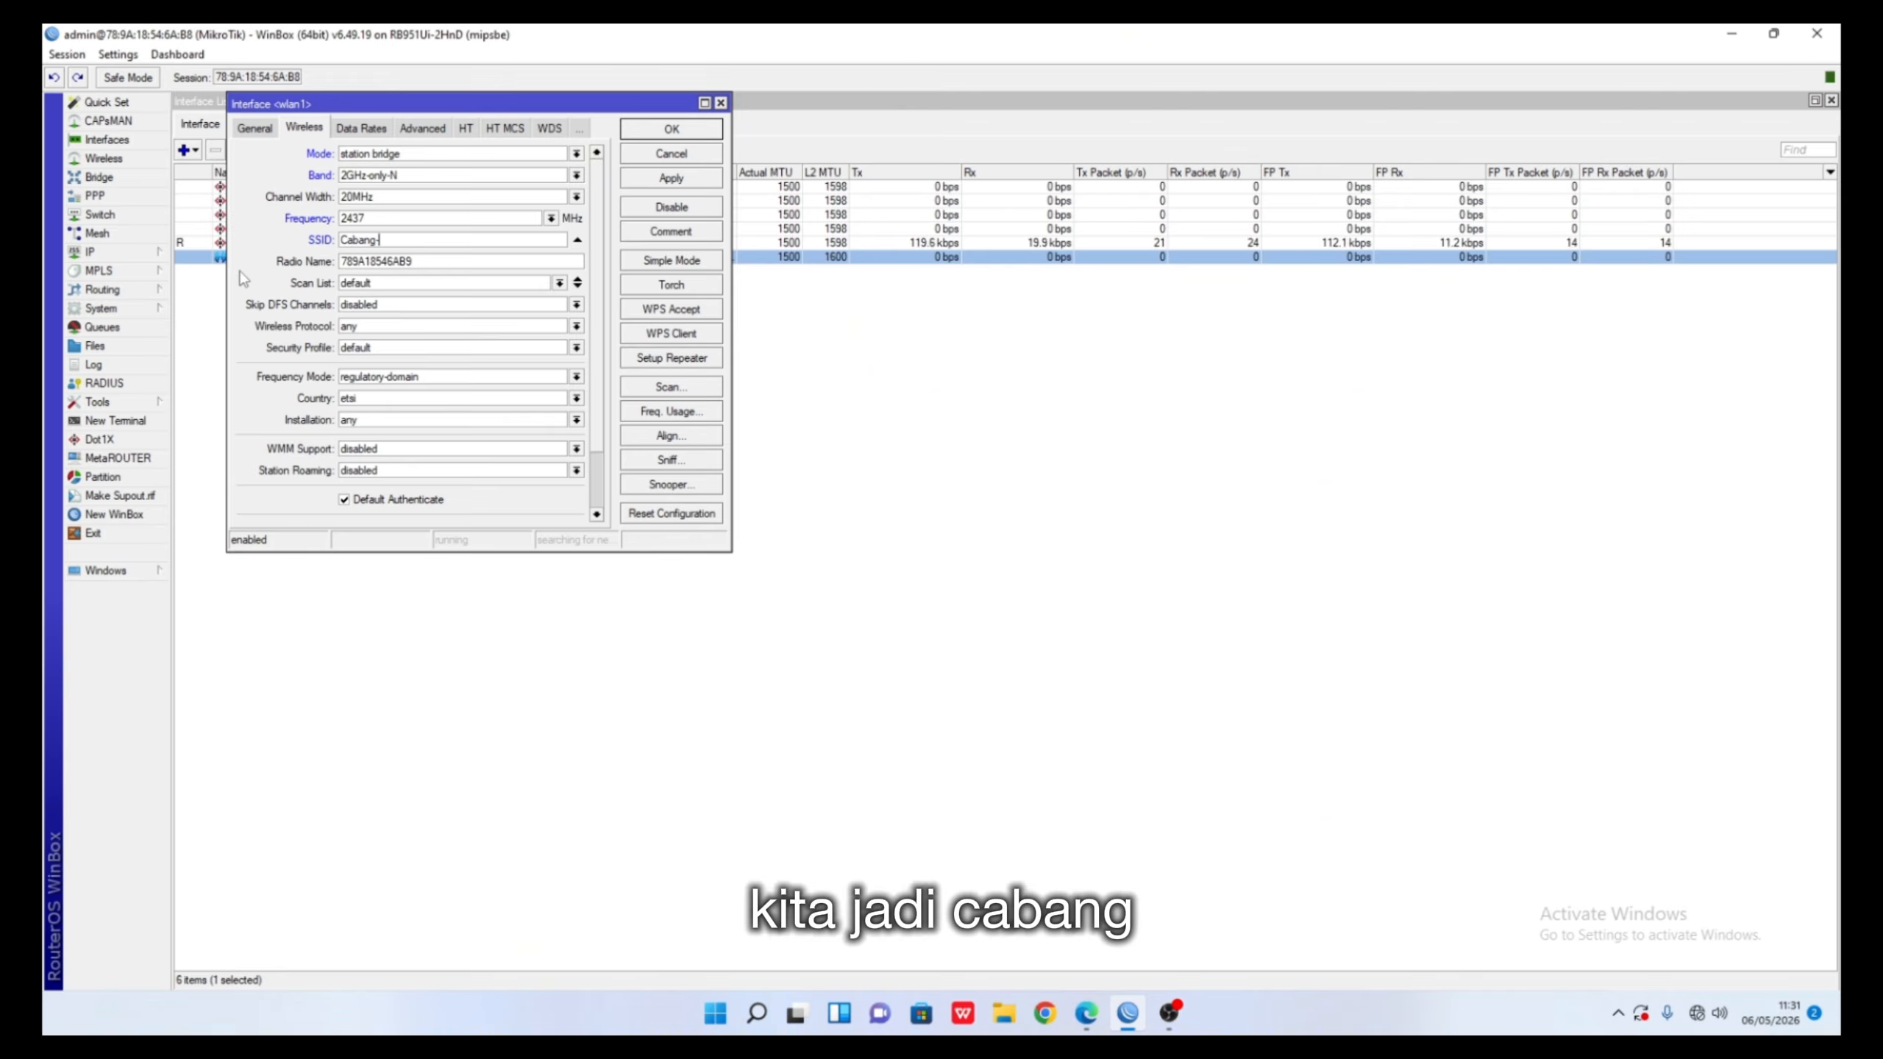
text(Rafli)
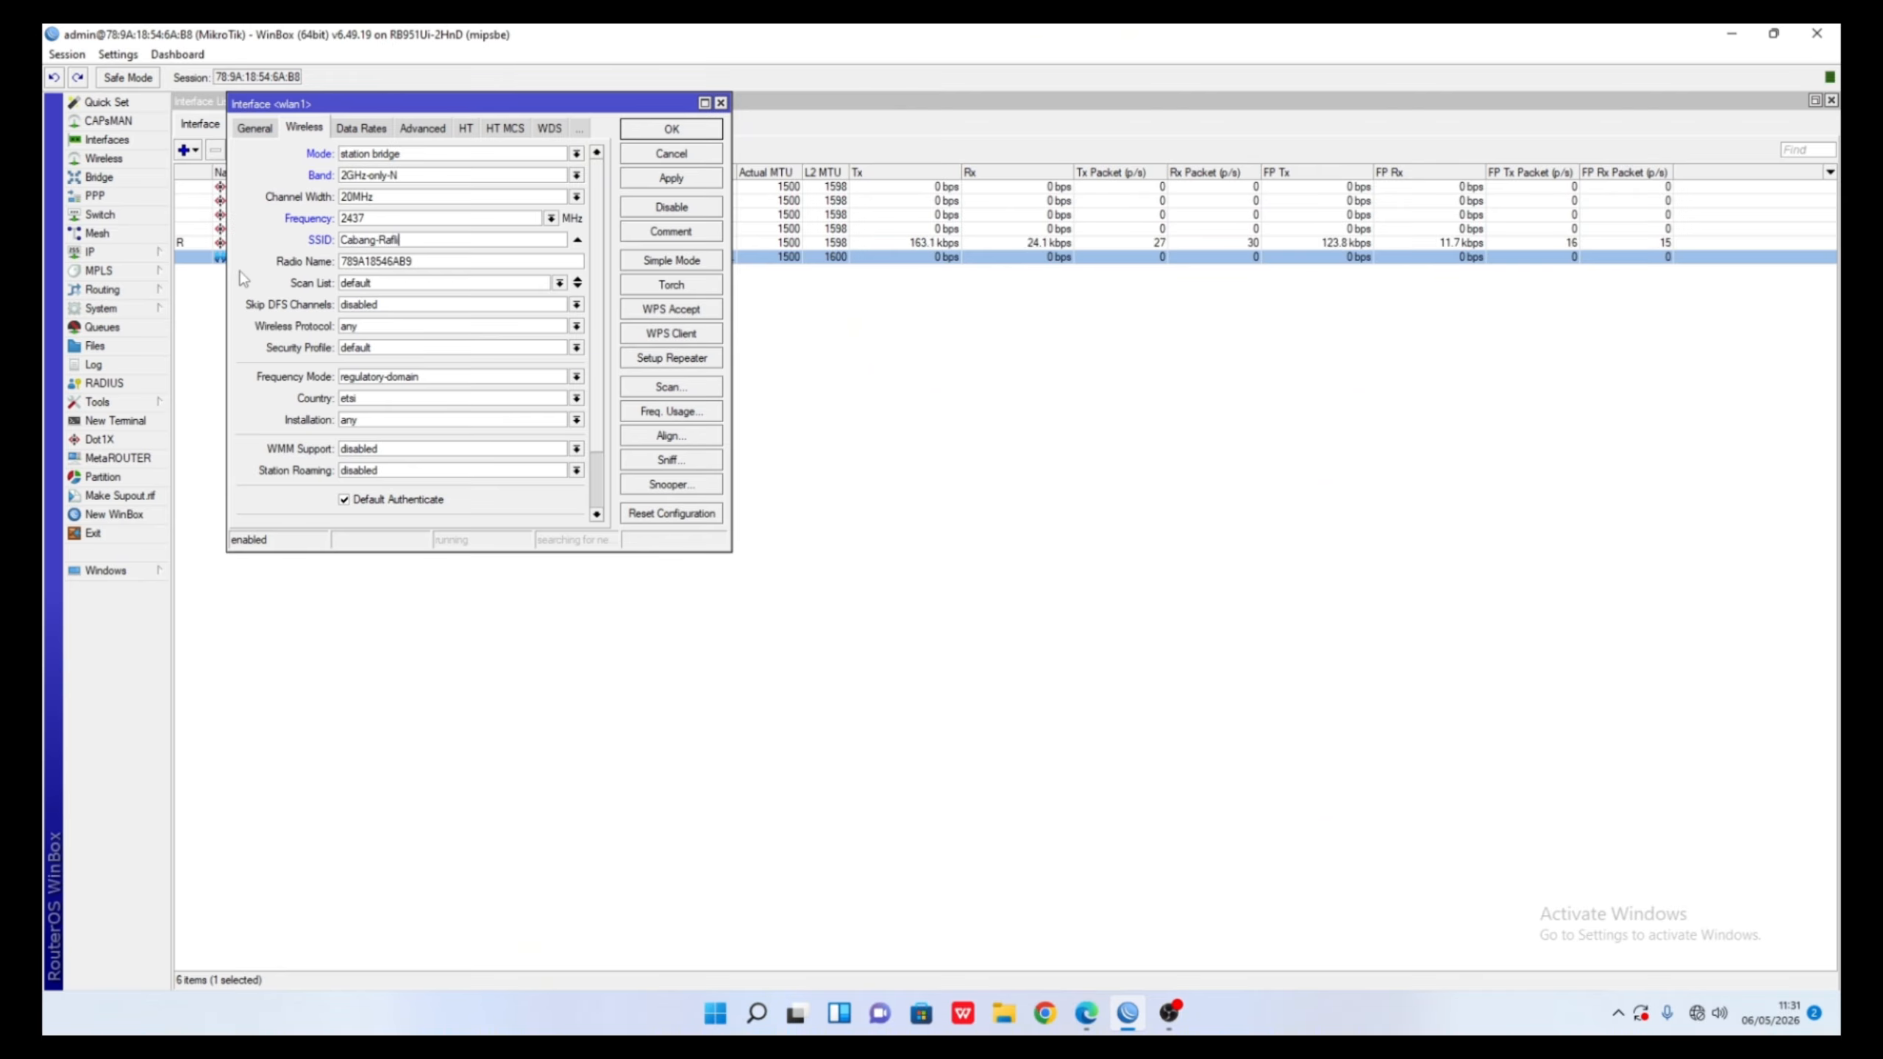
scroll(408, 392, down, 1)
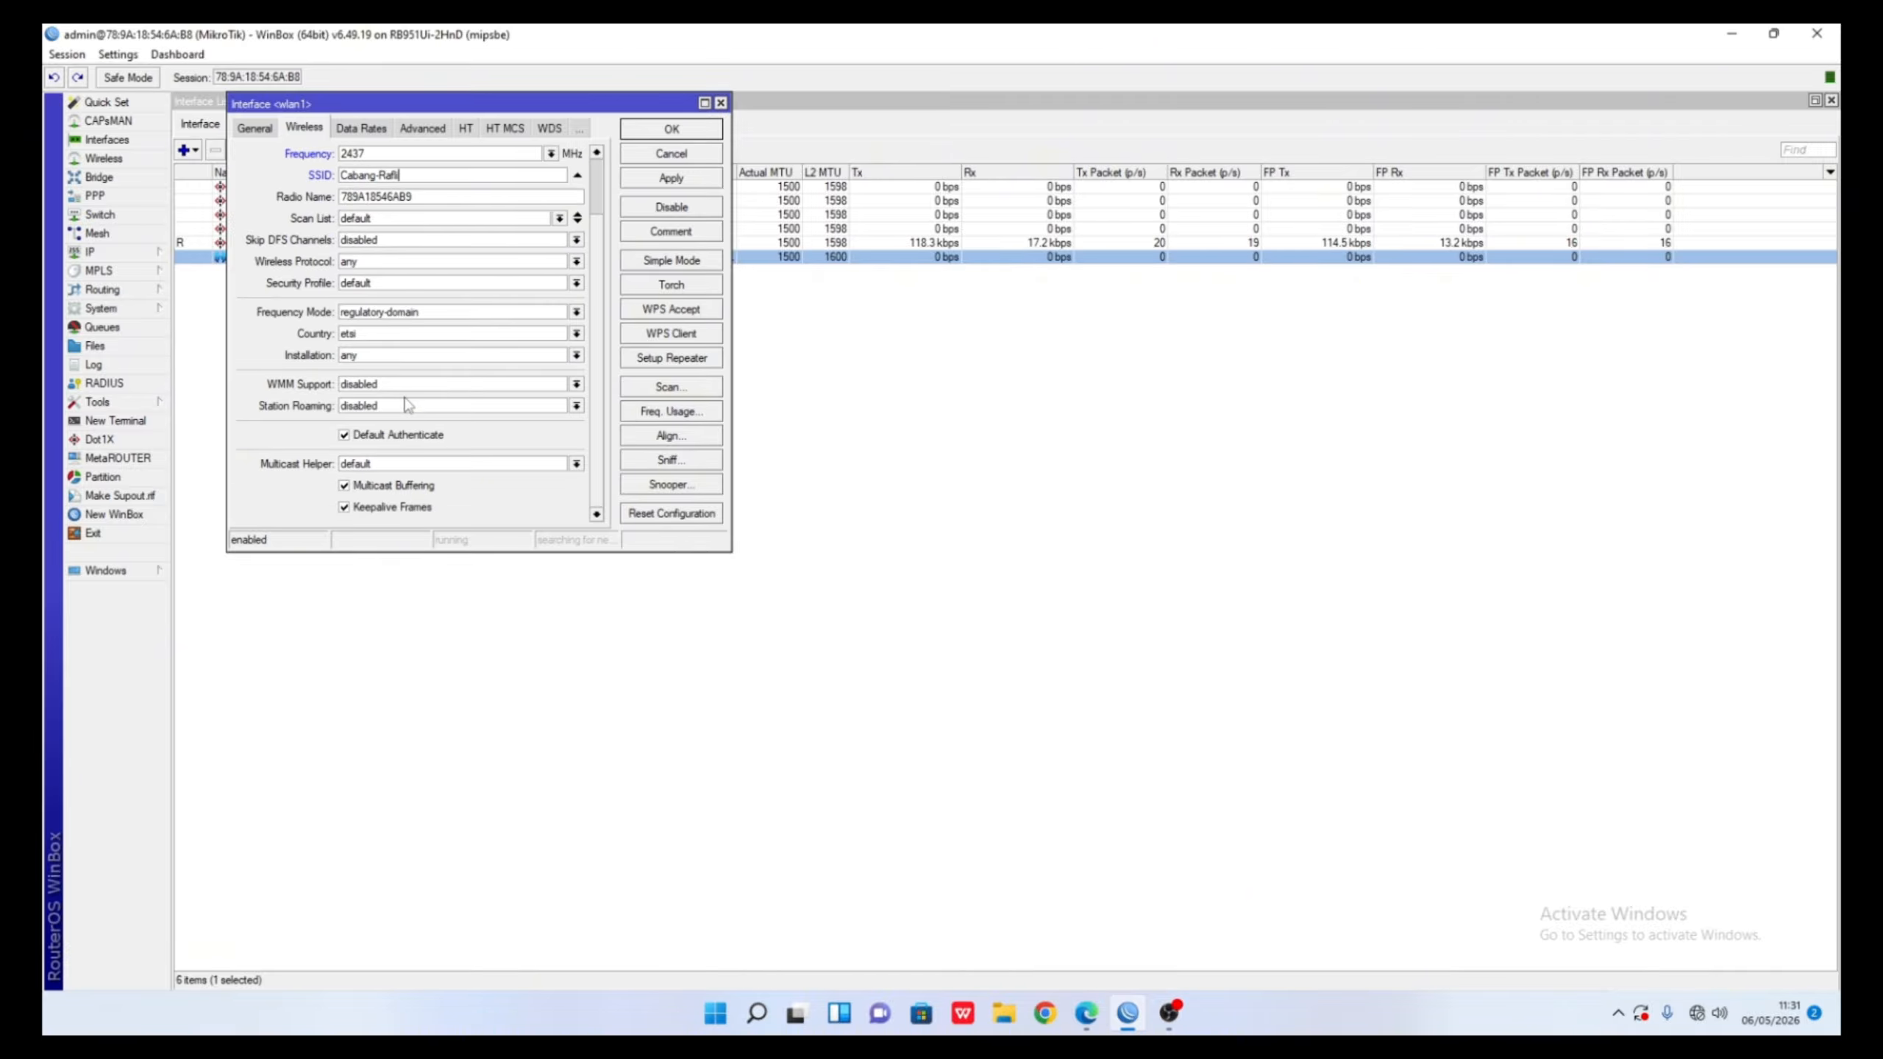
scroll(405, 404, up, 1)
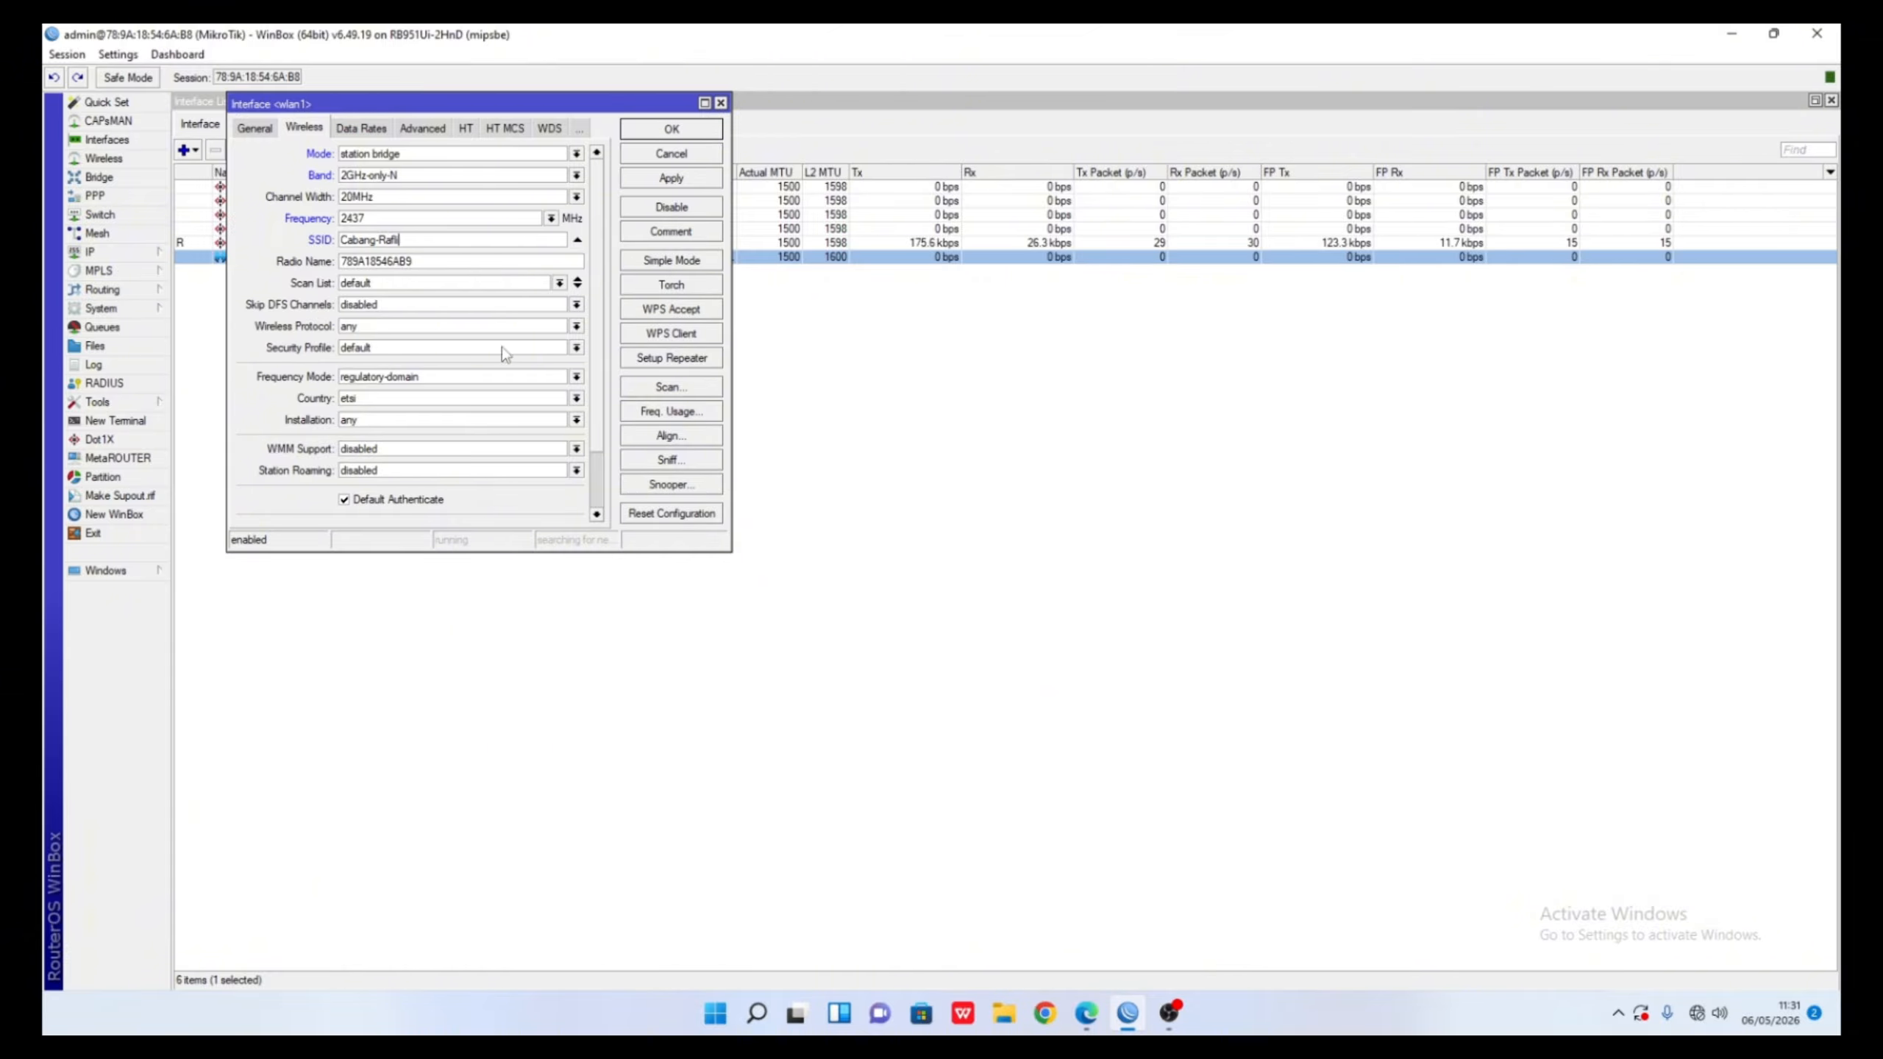
scroll(516, 369, down, 2)
click(255, 128)
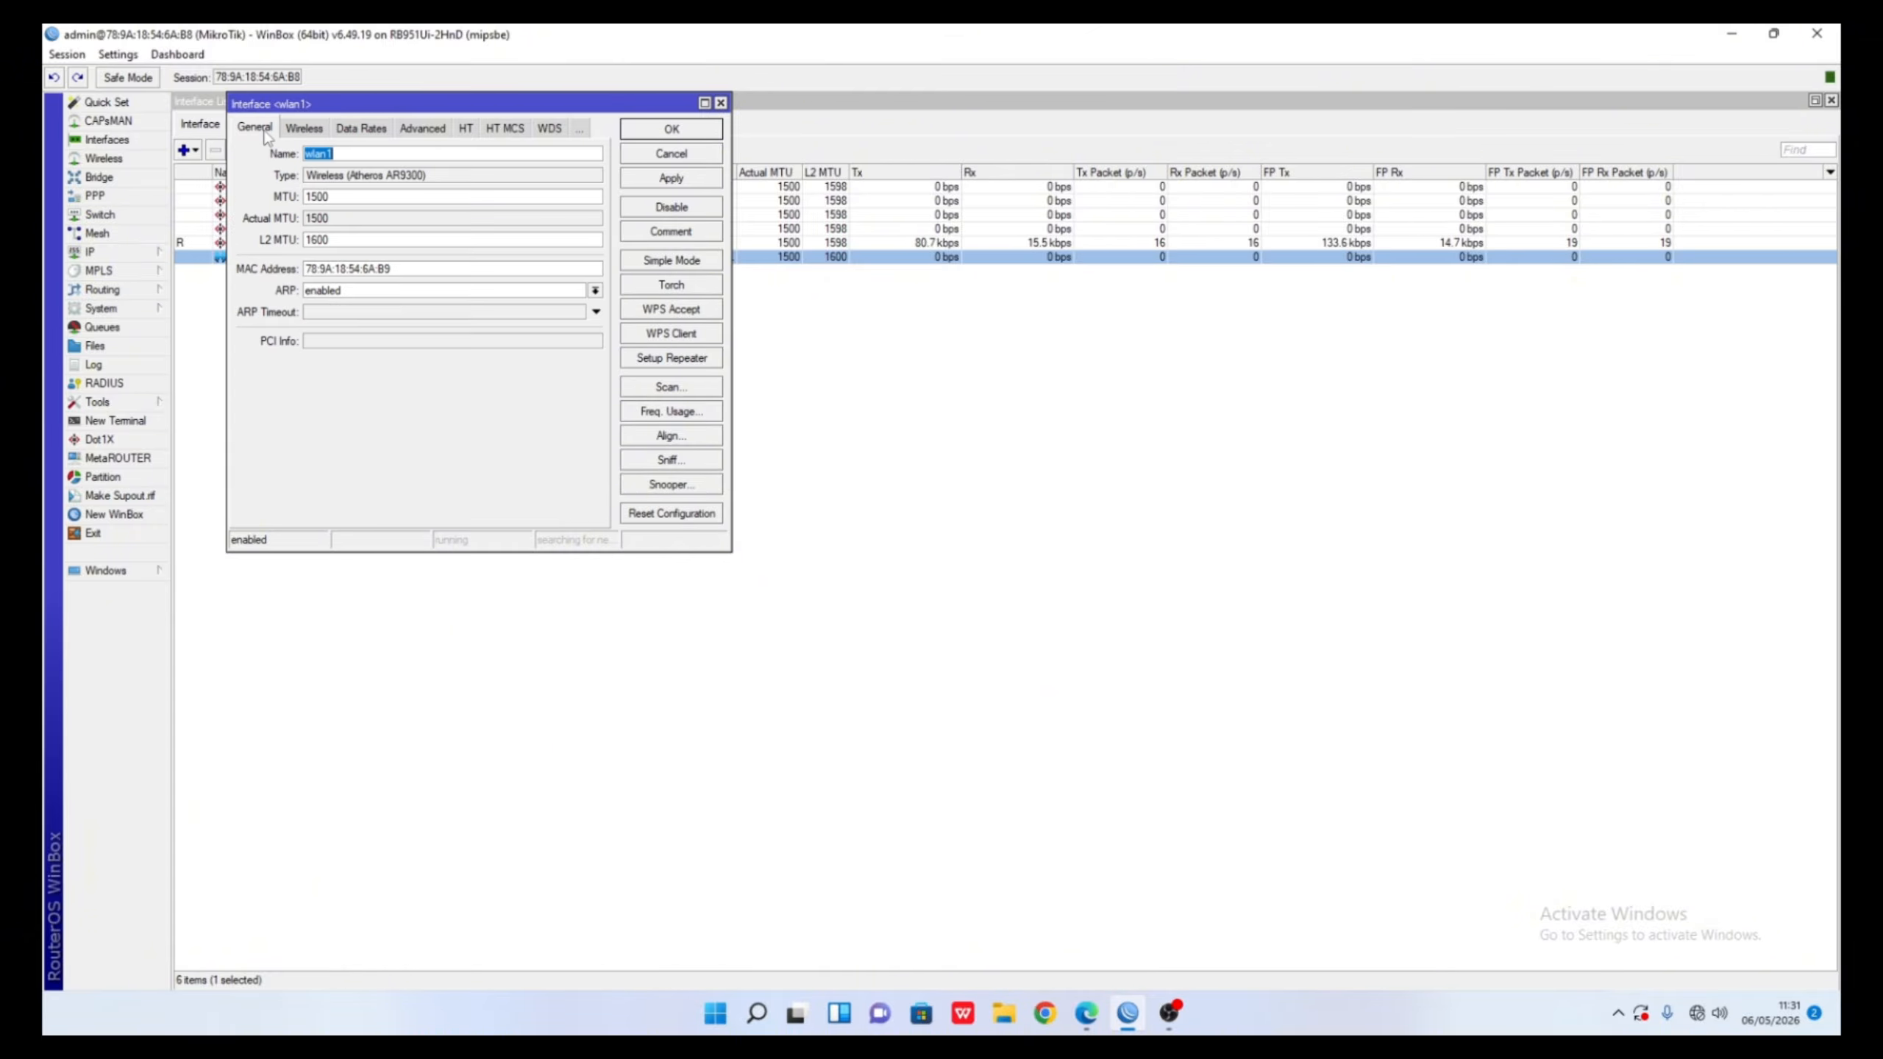
click(307, 132)
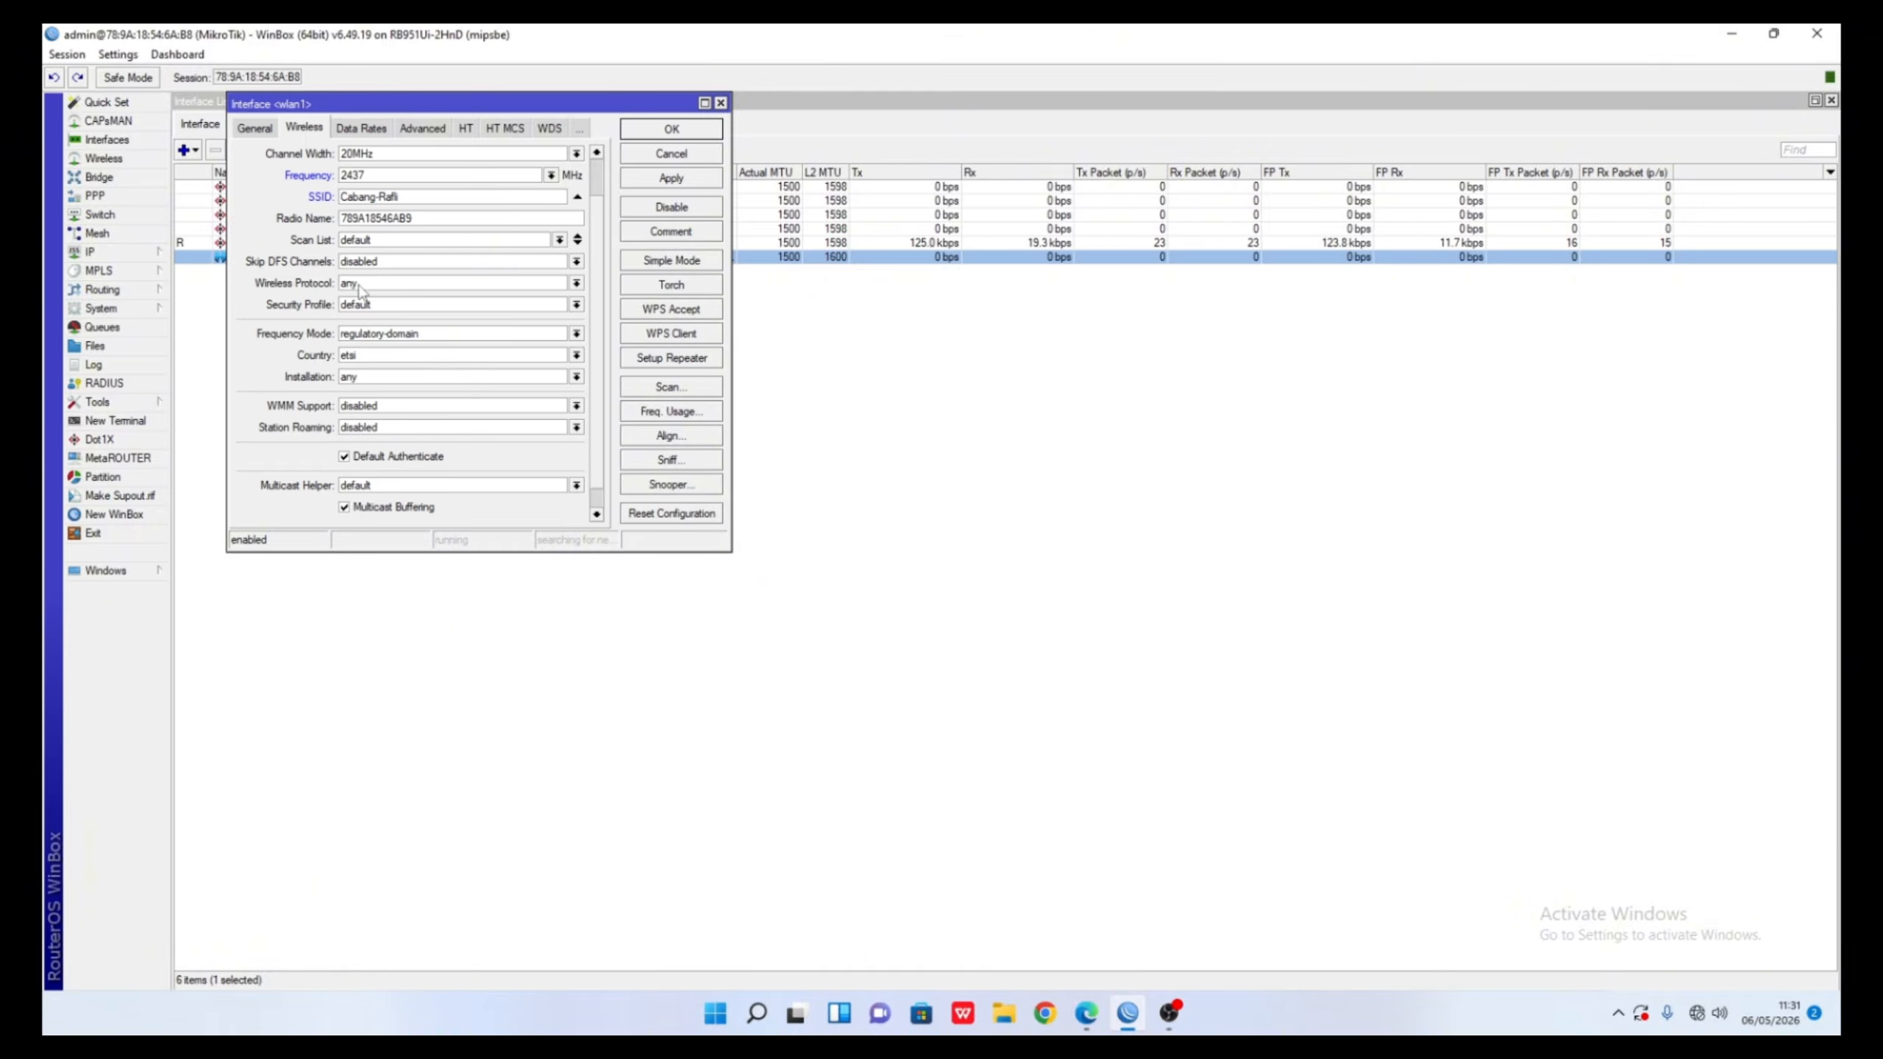
scroll(362, 291, up, 2)
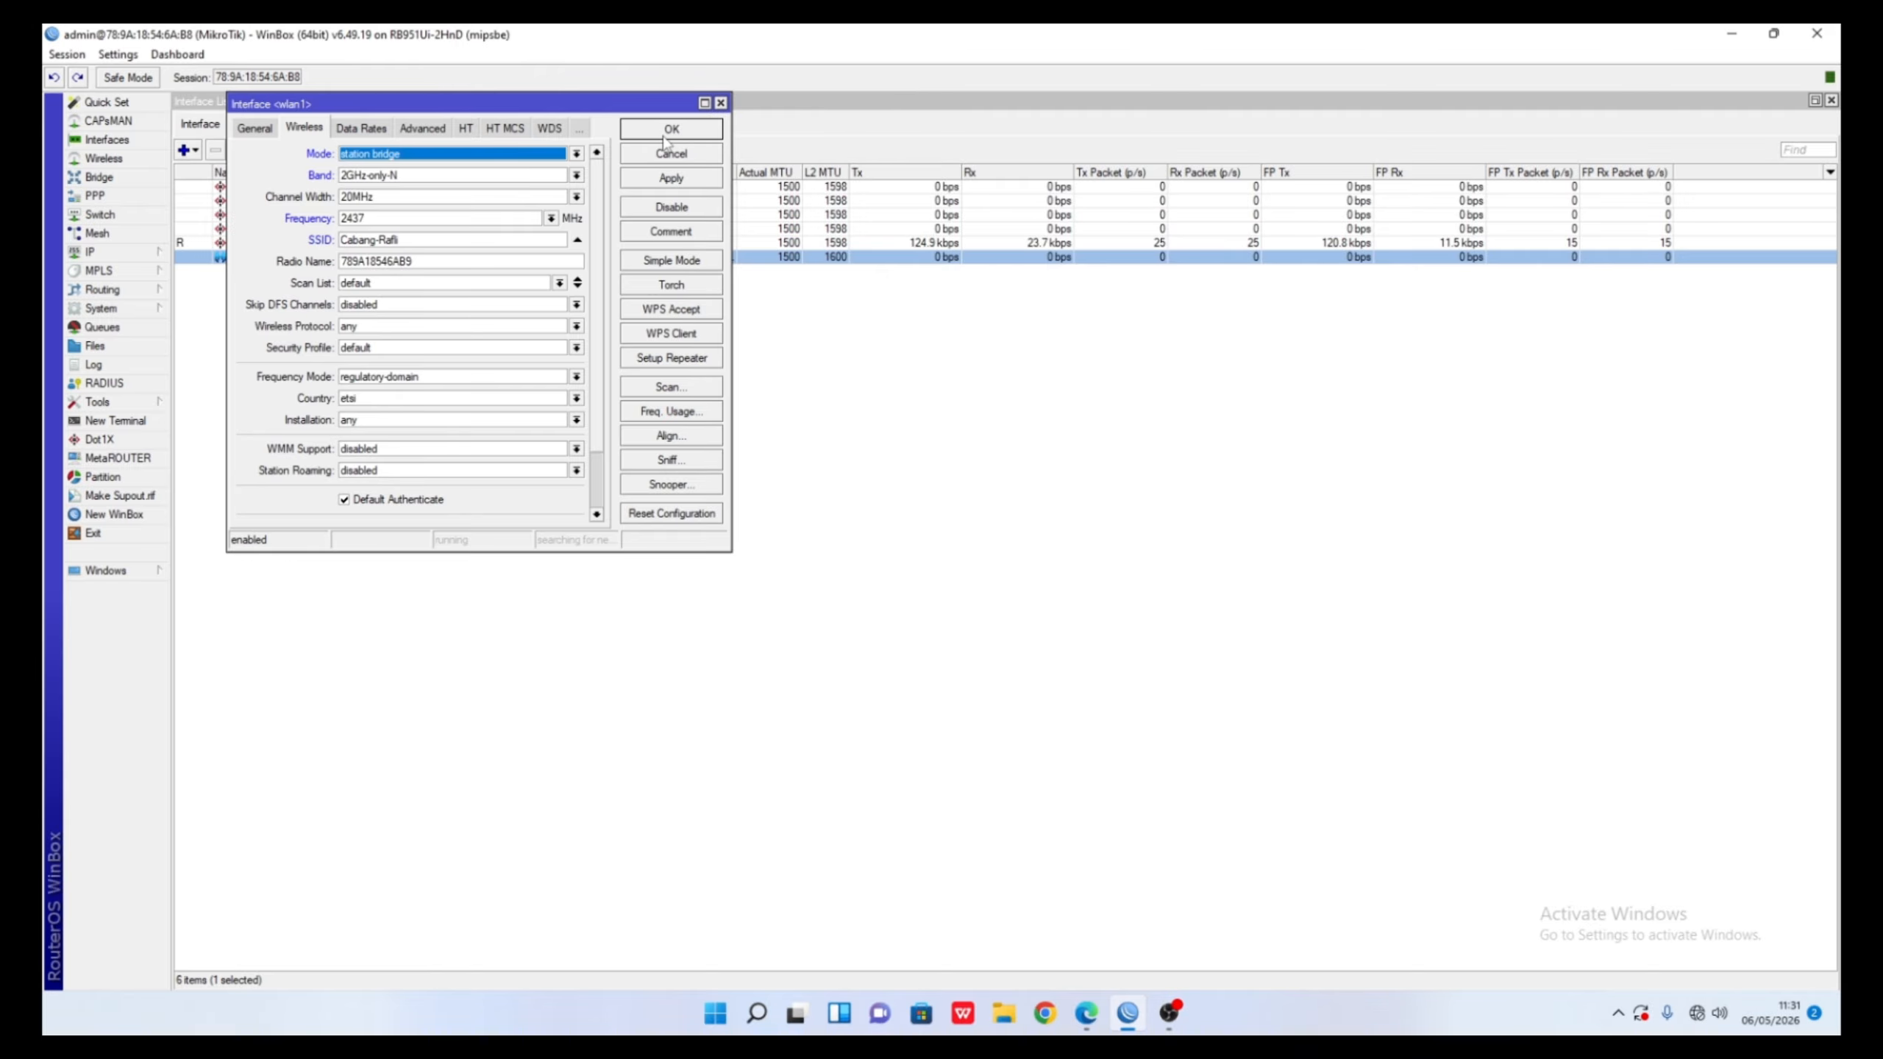
click(662, 179)
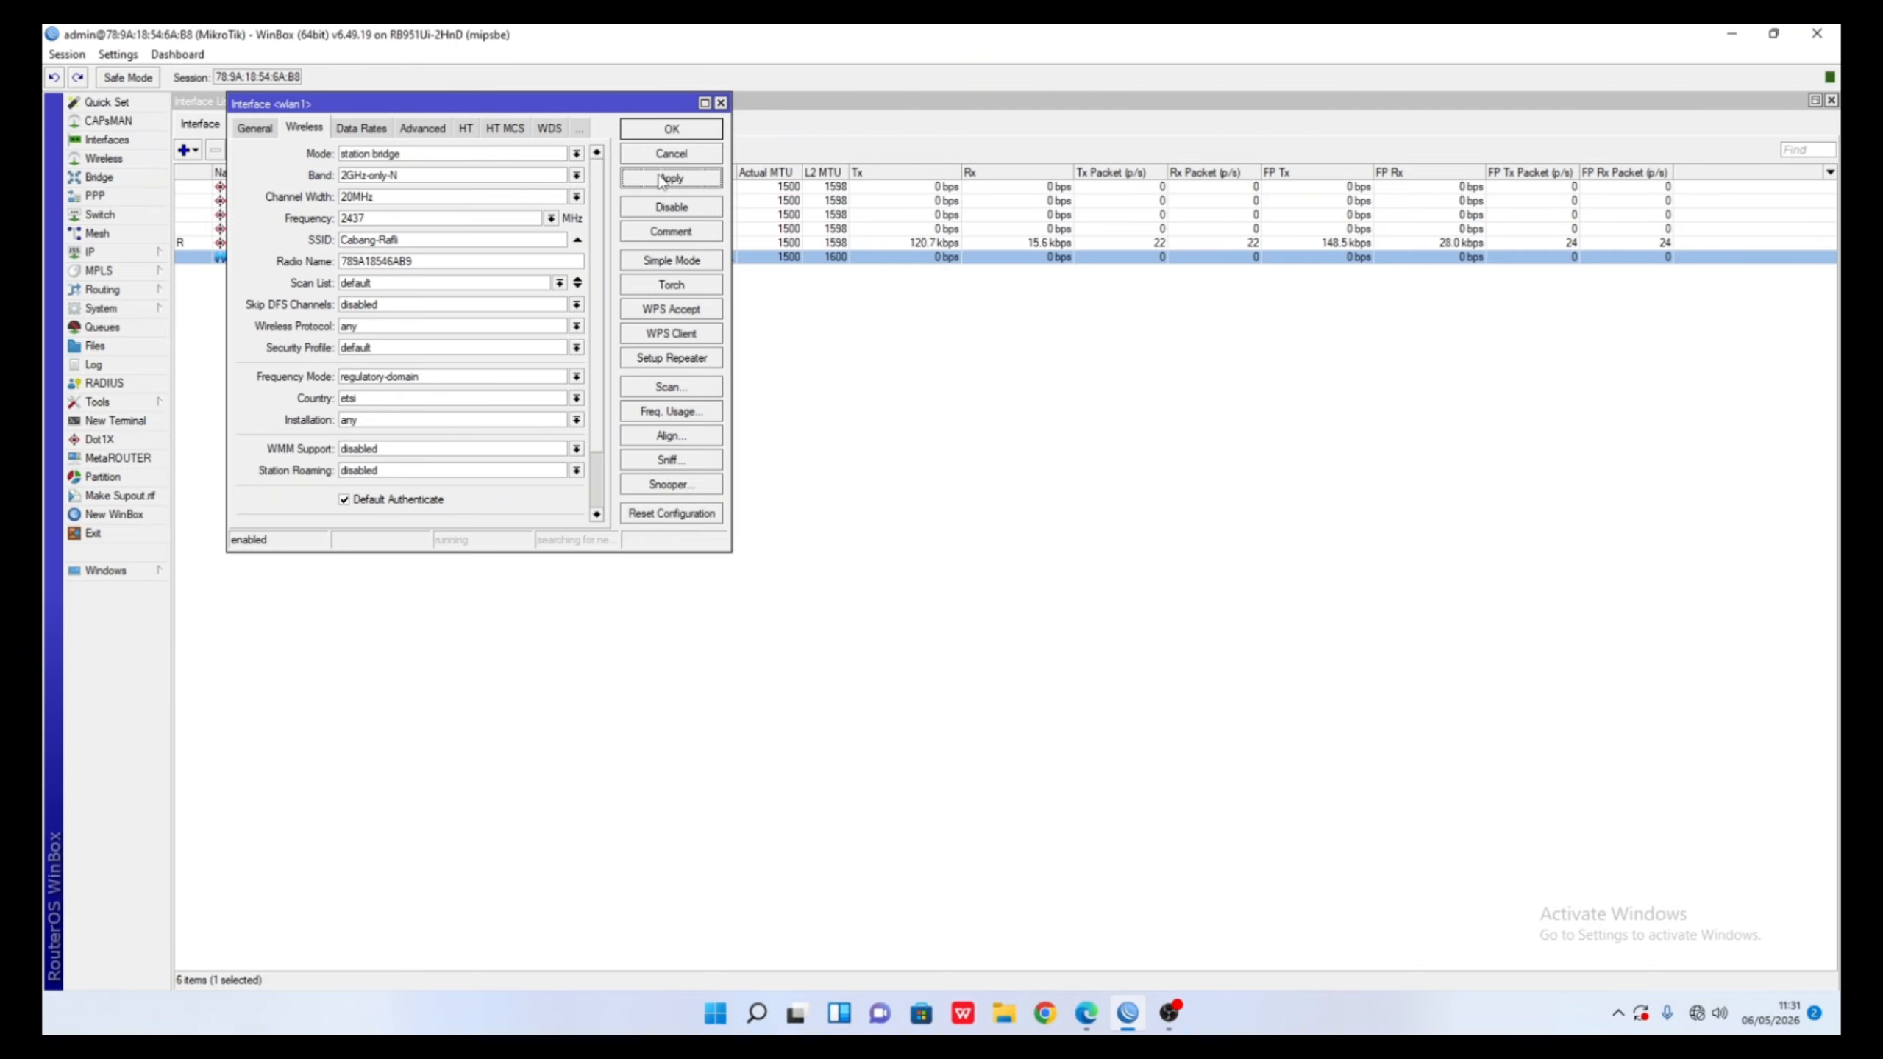
click(673, 130)
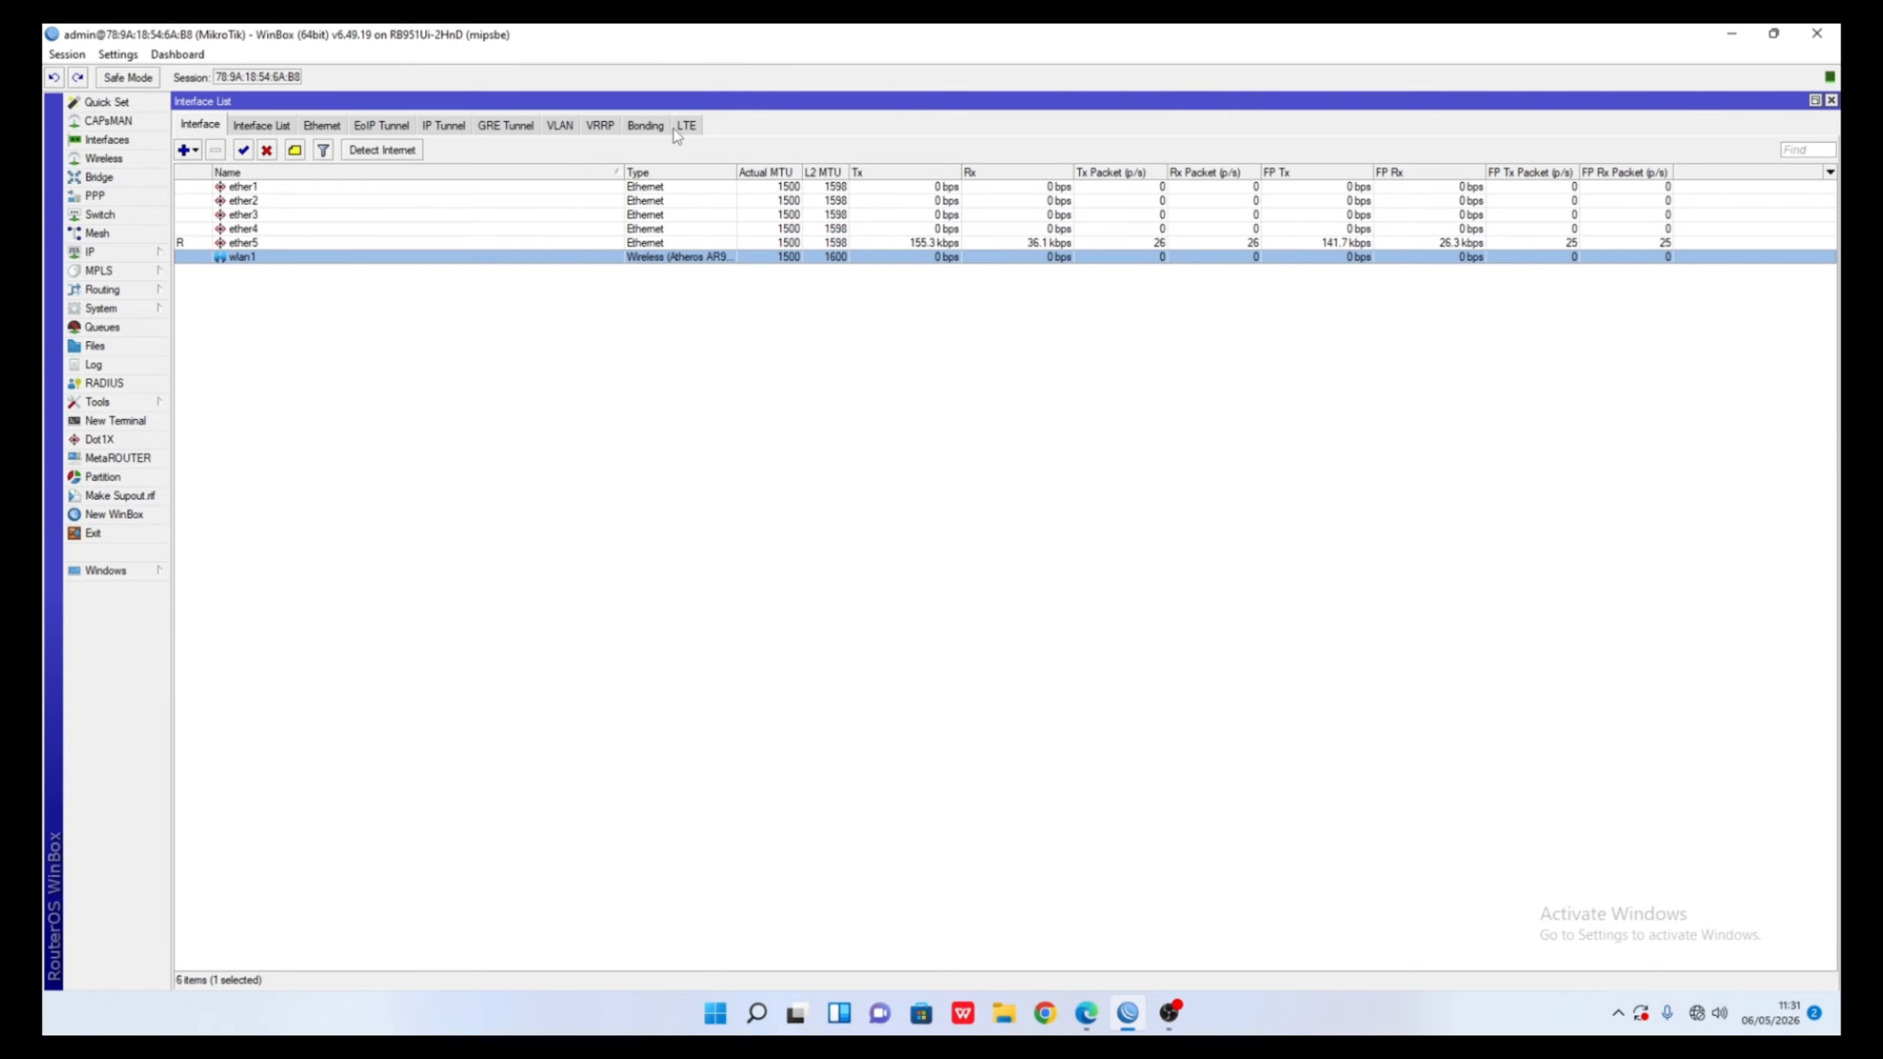
- Start a Cabang-Rafli security profile with dynamic keys and WPA/WPA2 PSK authentication
click(111, 162)
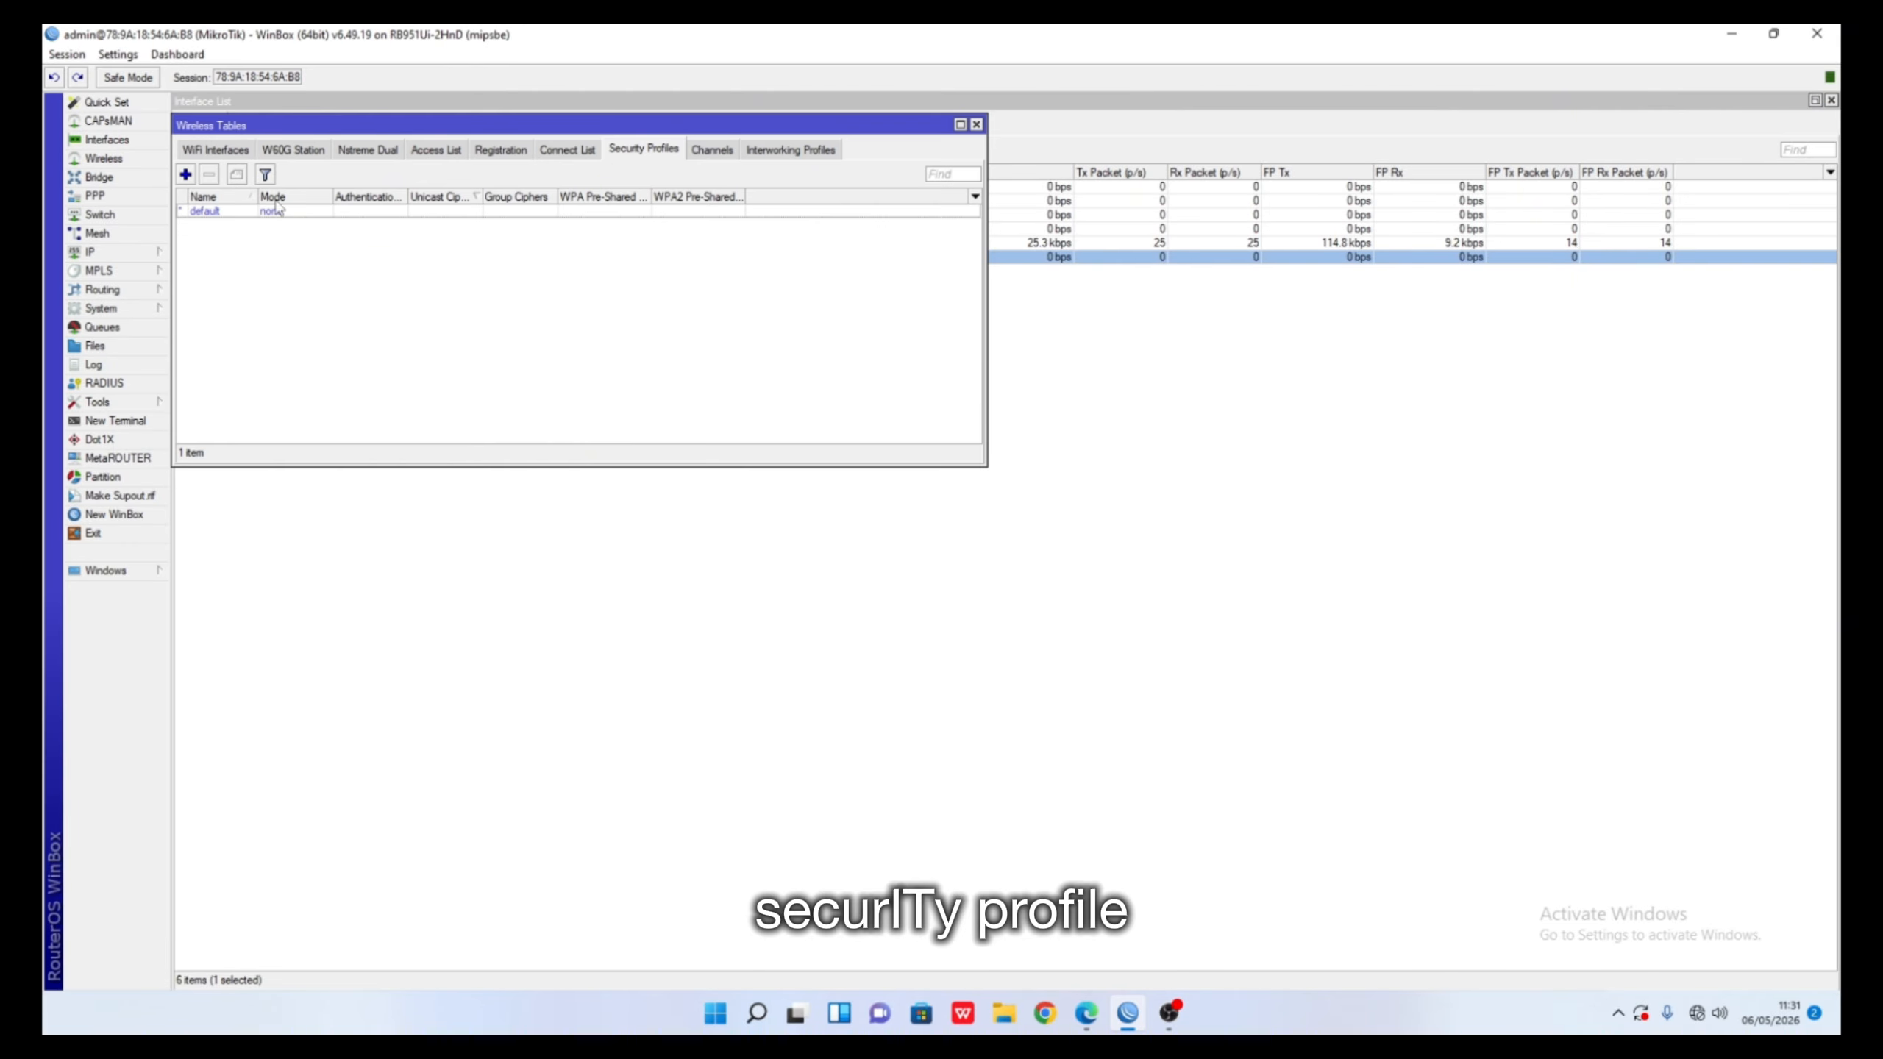
click(185, 174)
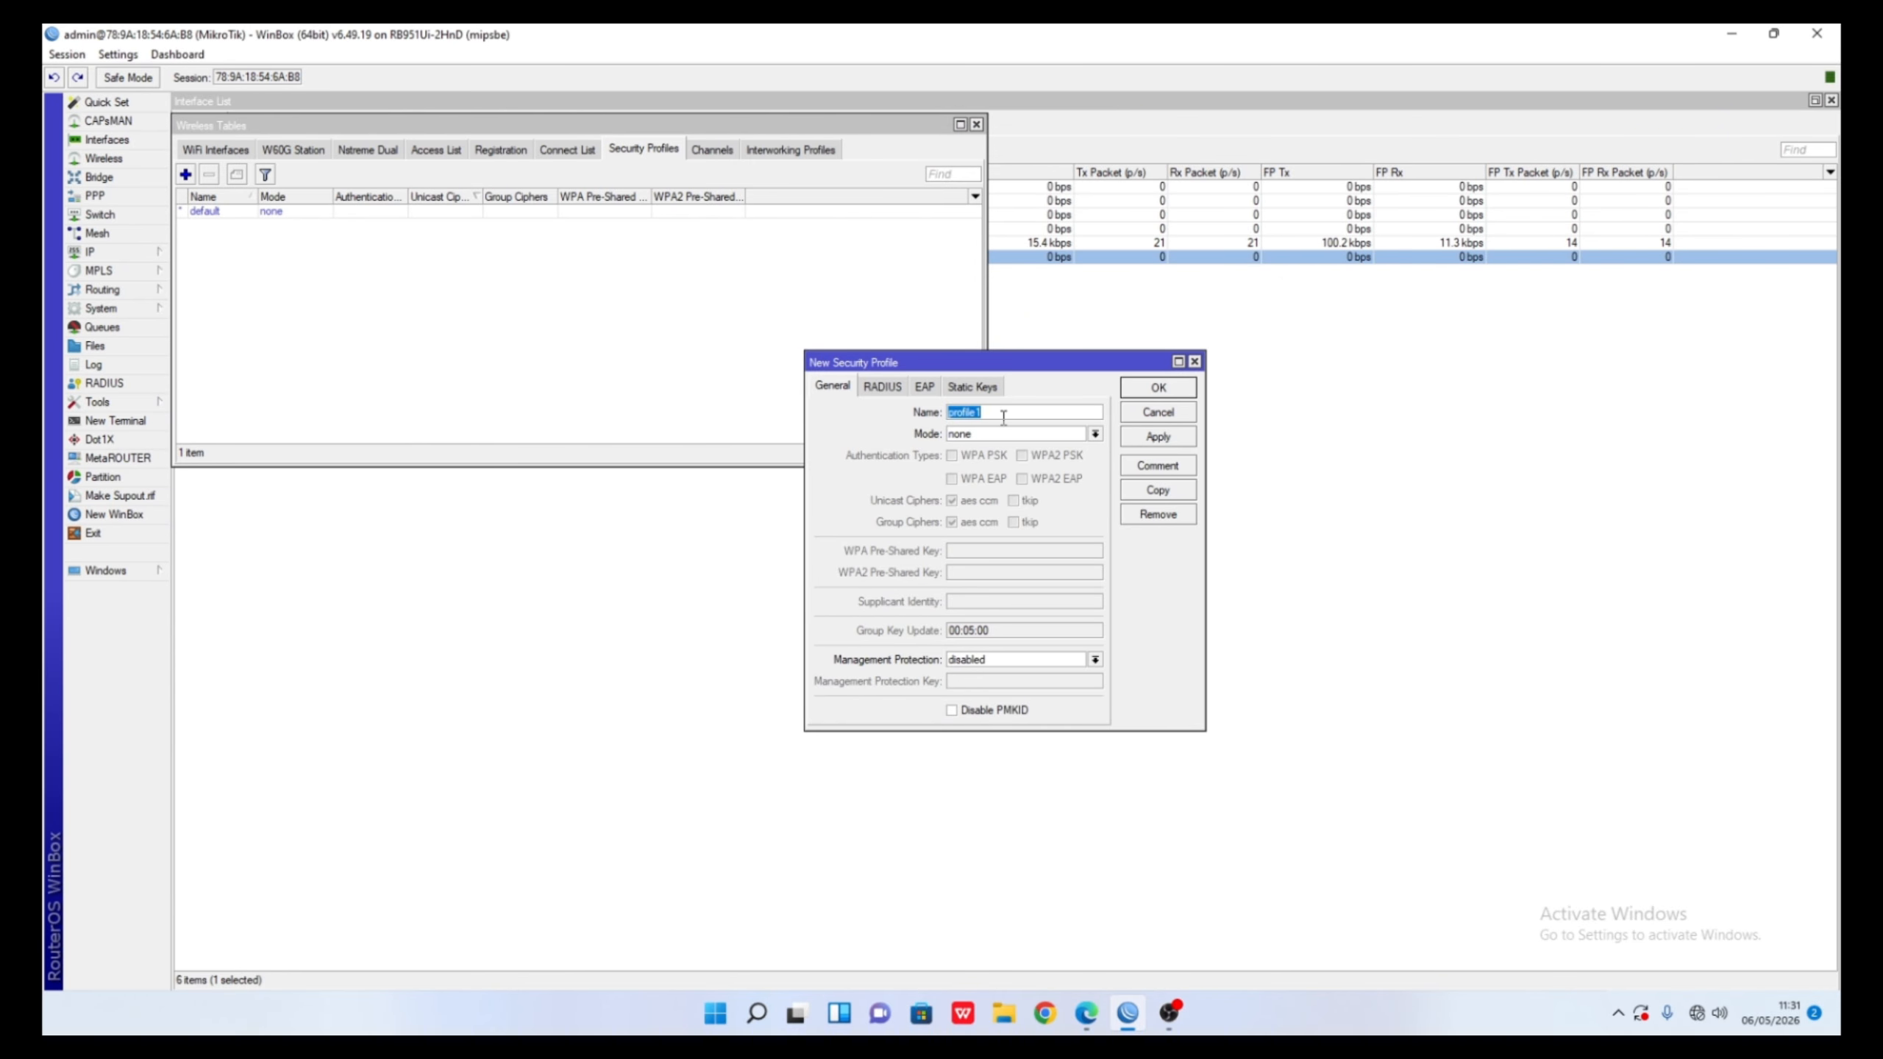
key(BackSpace)
key(BackSpace)
click(1009, 435)
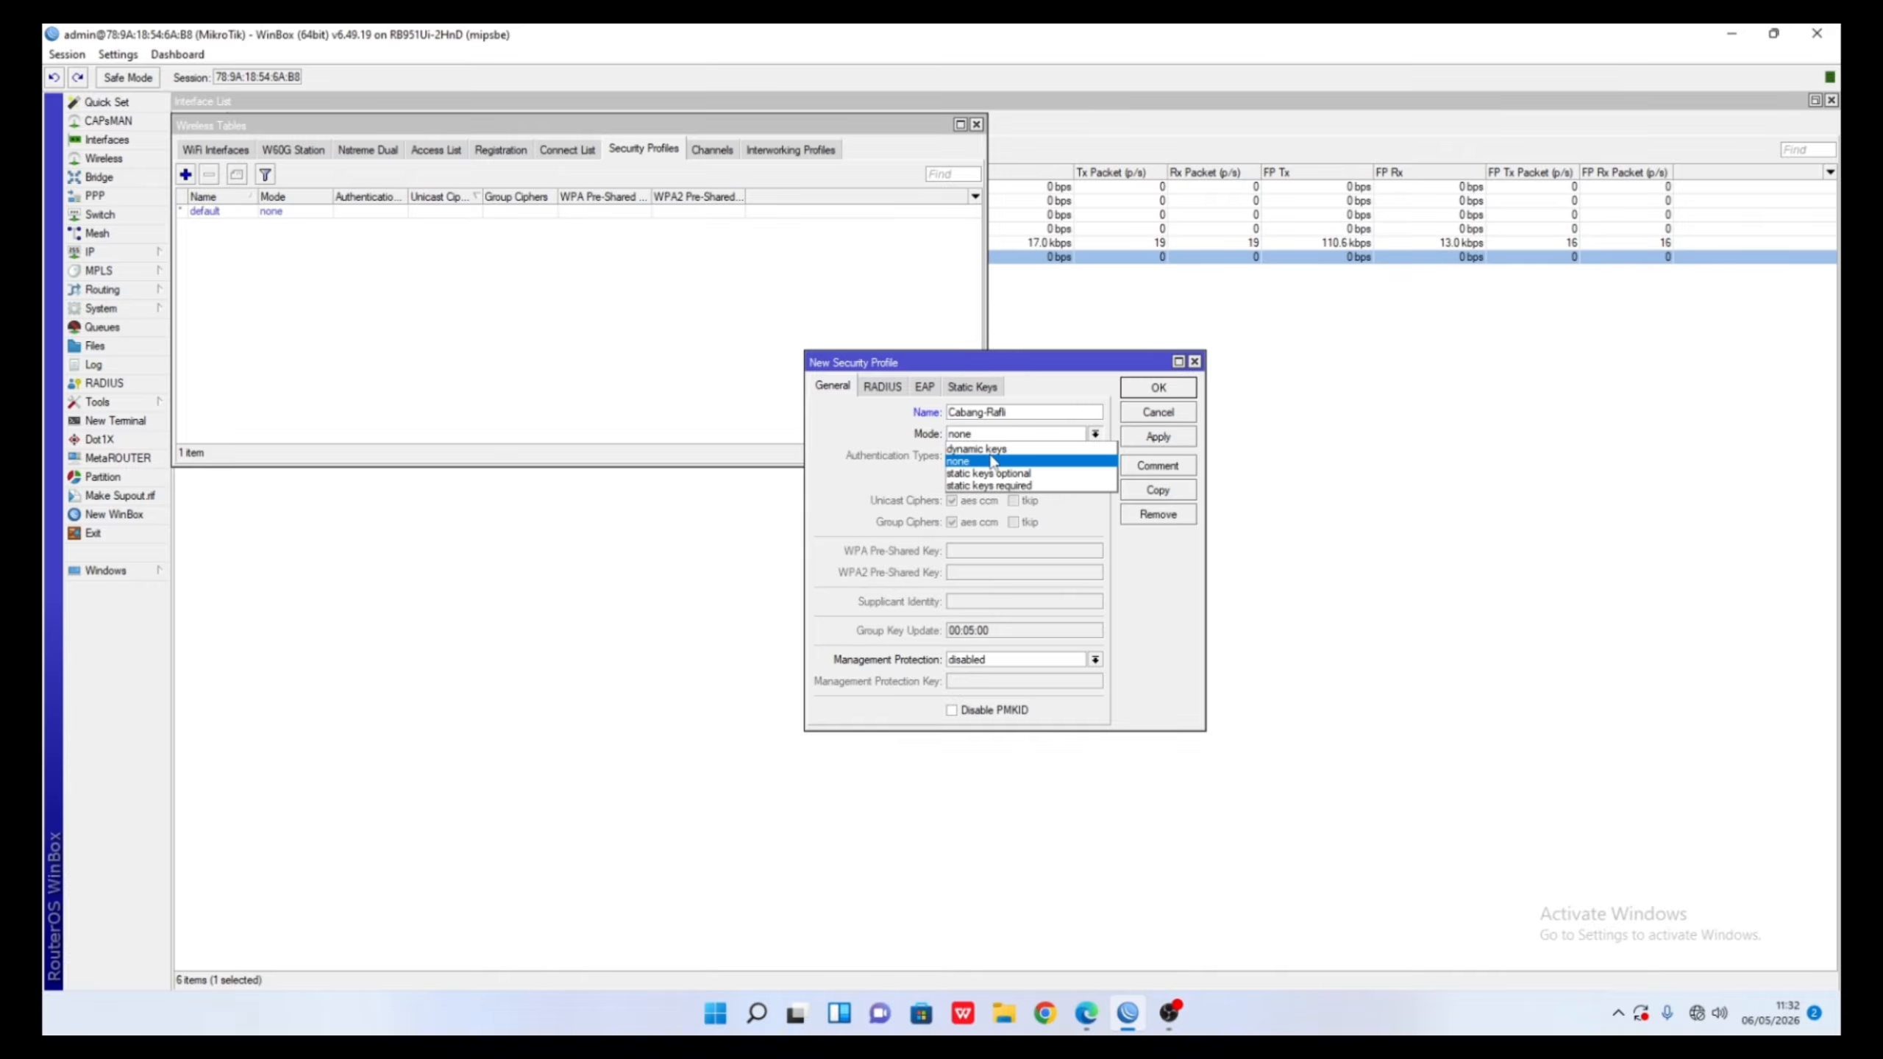
click(1004, 454)
click(962, 455)
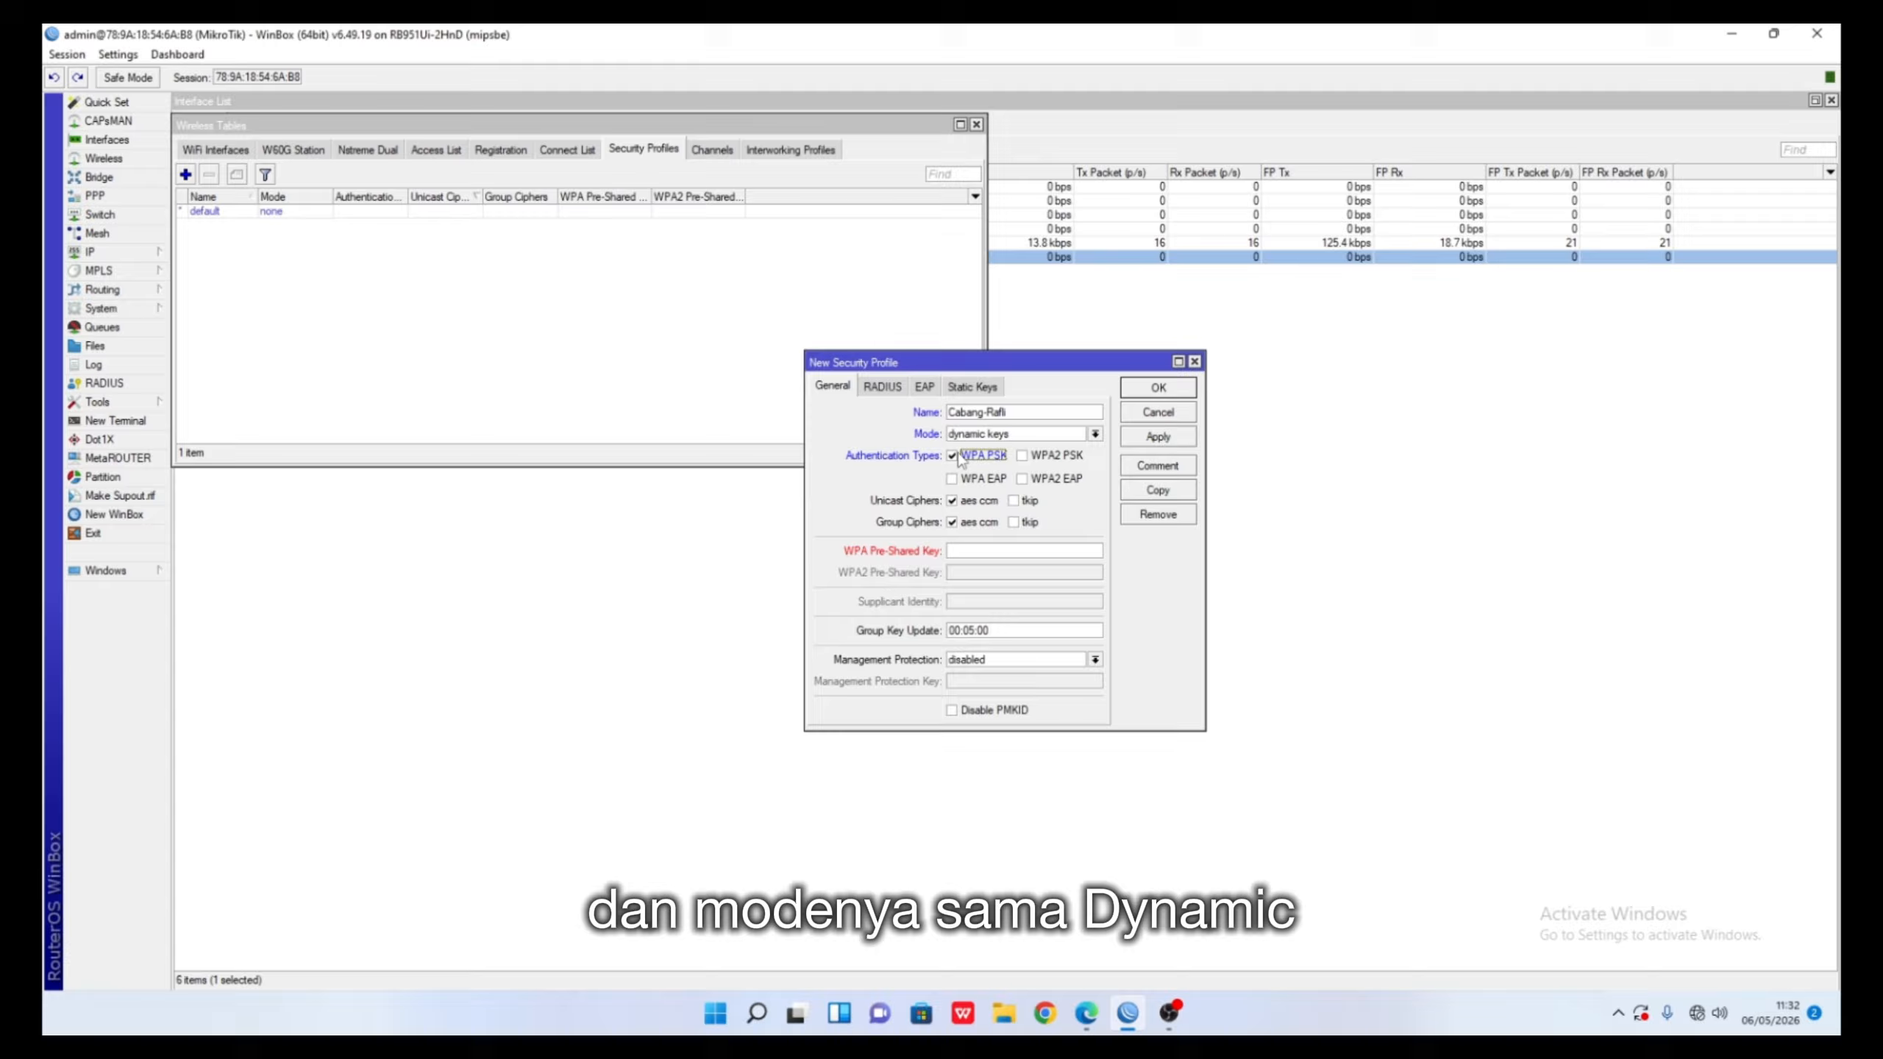
click(1022, 456)
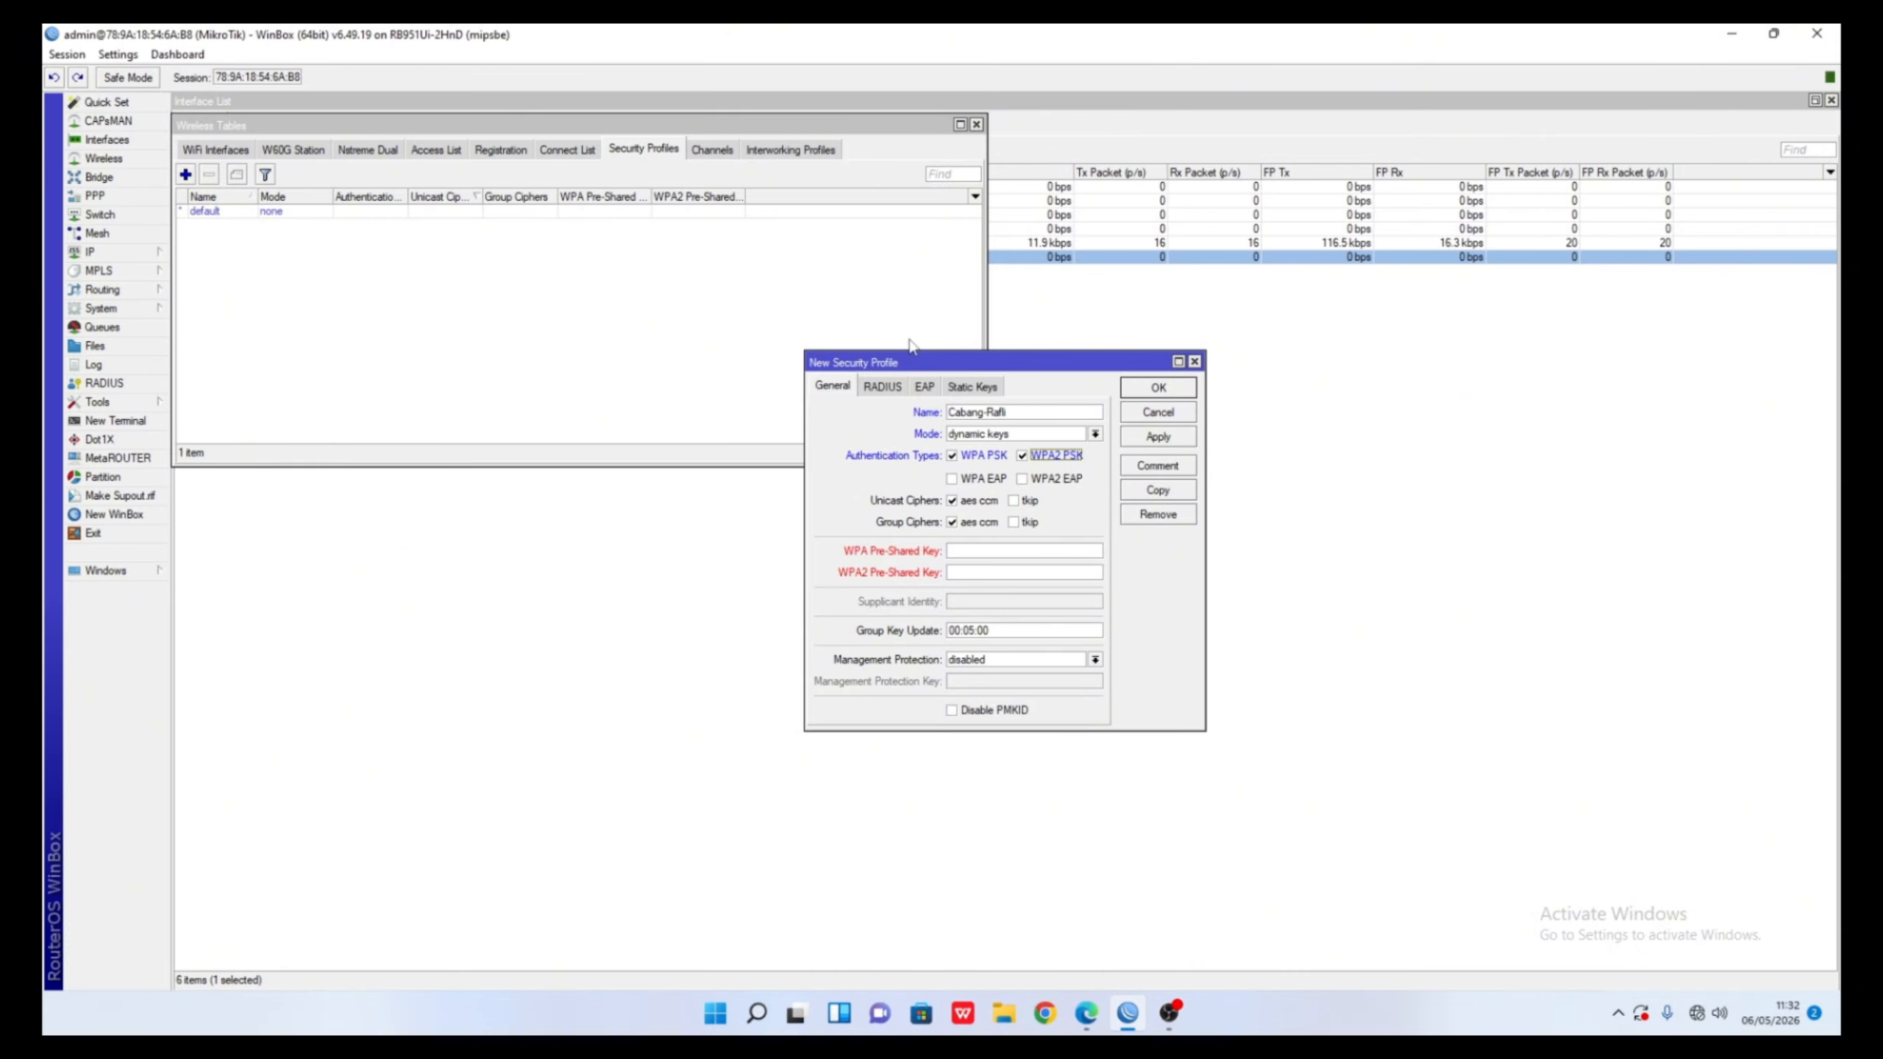
- Enter the same pre-shared key for both WPA and WPA2 PSK
click(971, 552)
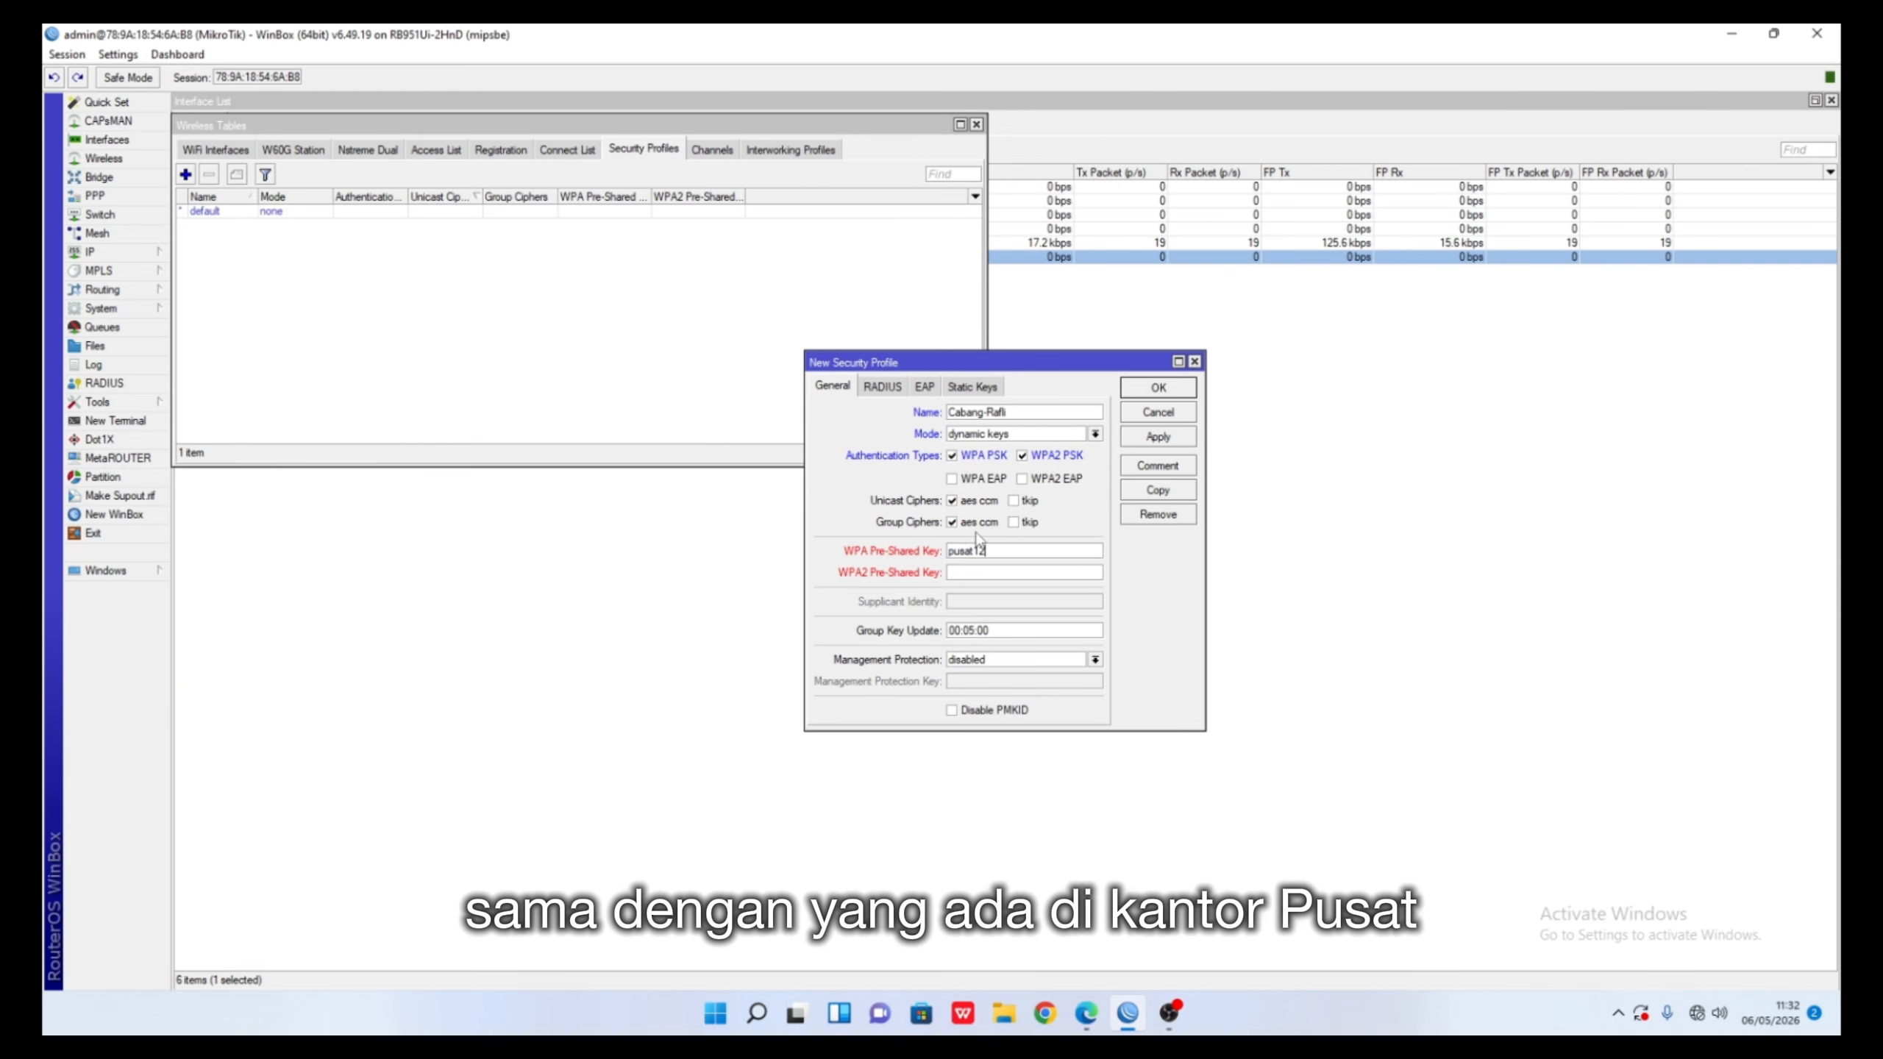
key(ctrl+a)
key(ctrl+c)
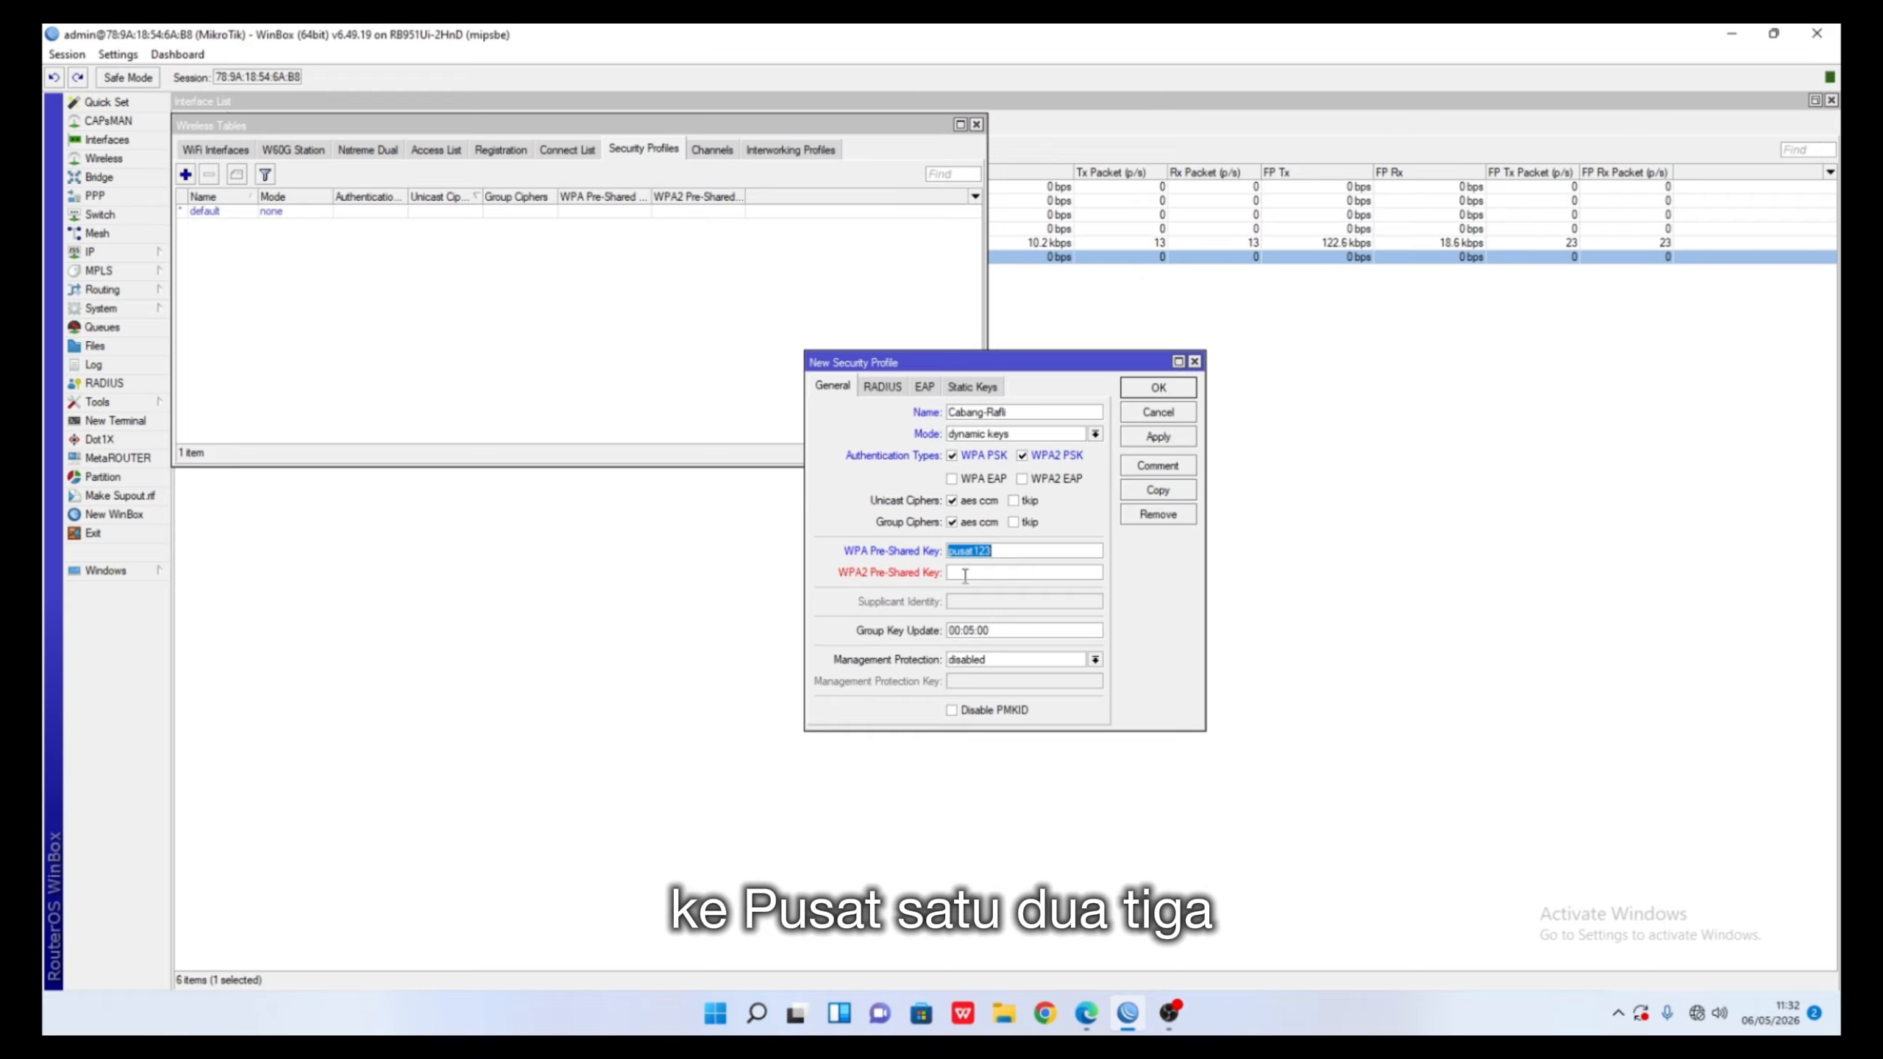
click(965, 578)
key(ctrl+v)
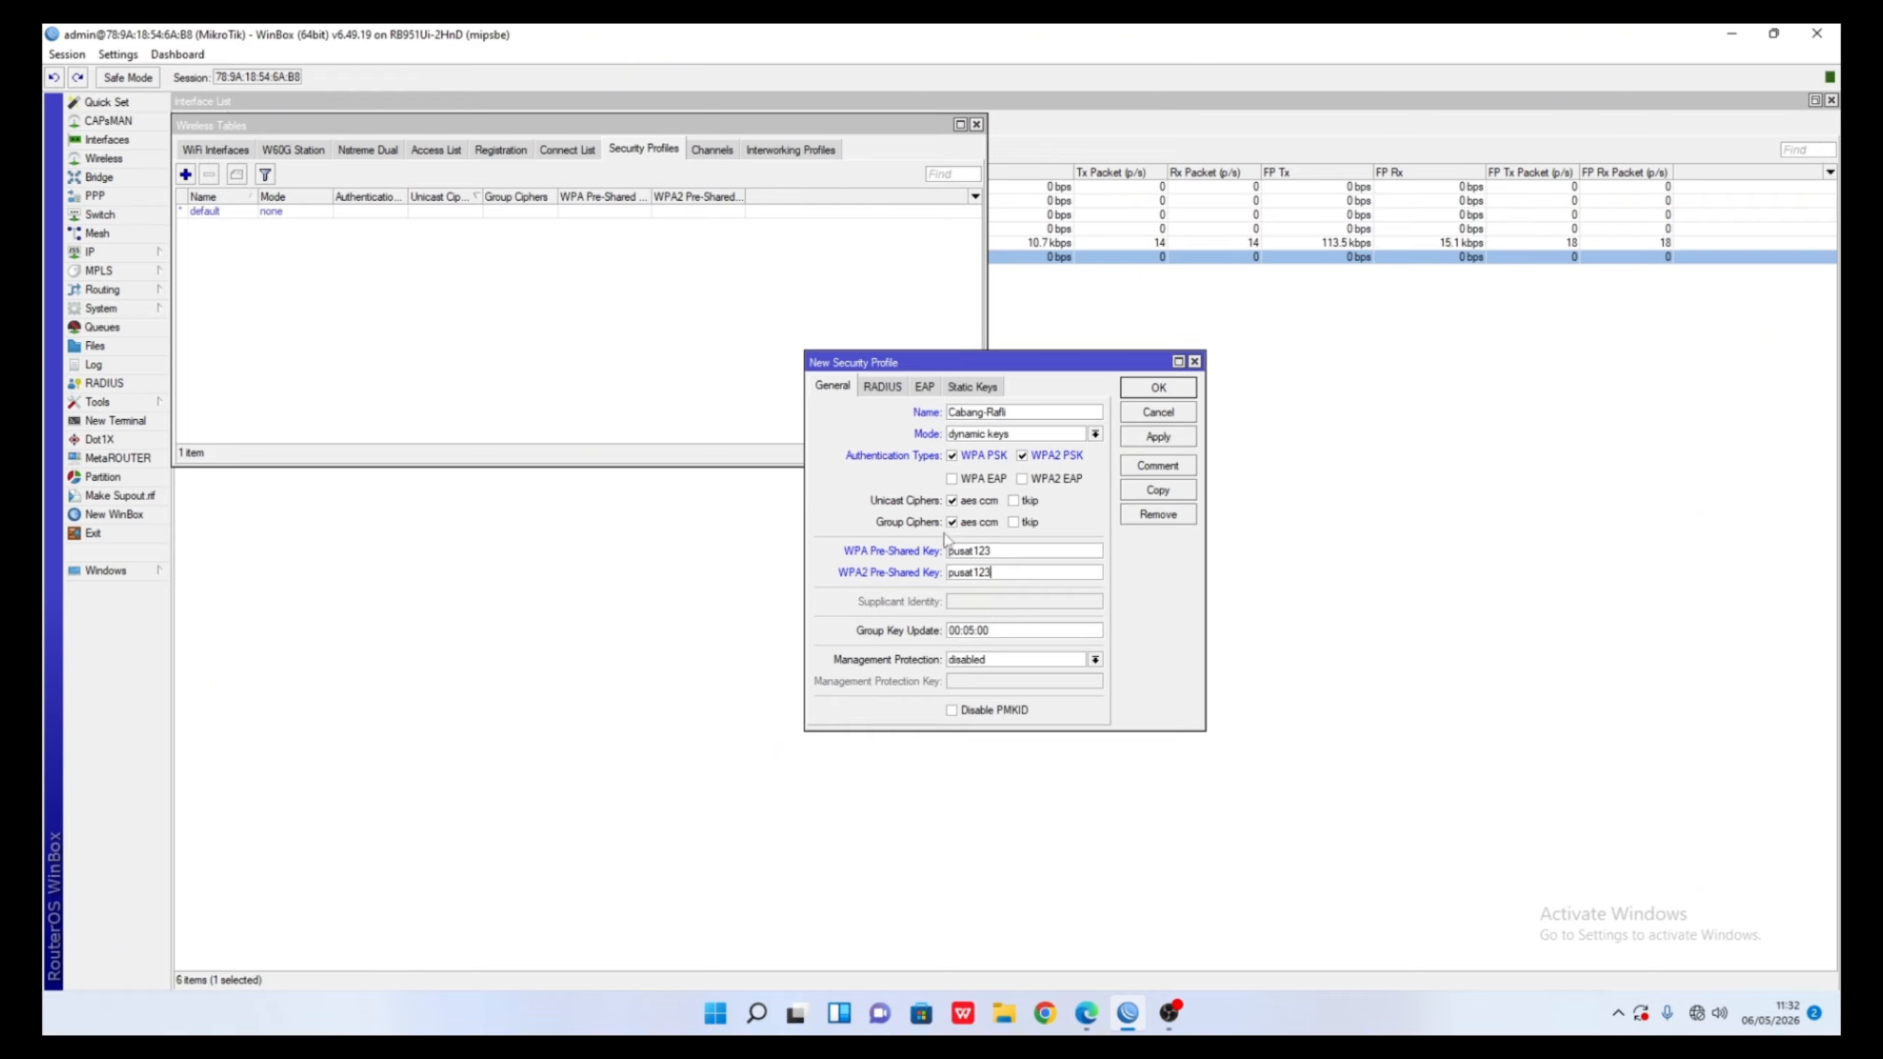
- Review the RADIUS, EAP and static key settings, then save the new profile
click(882, 388)
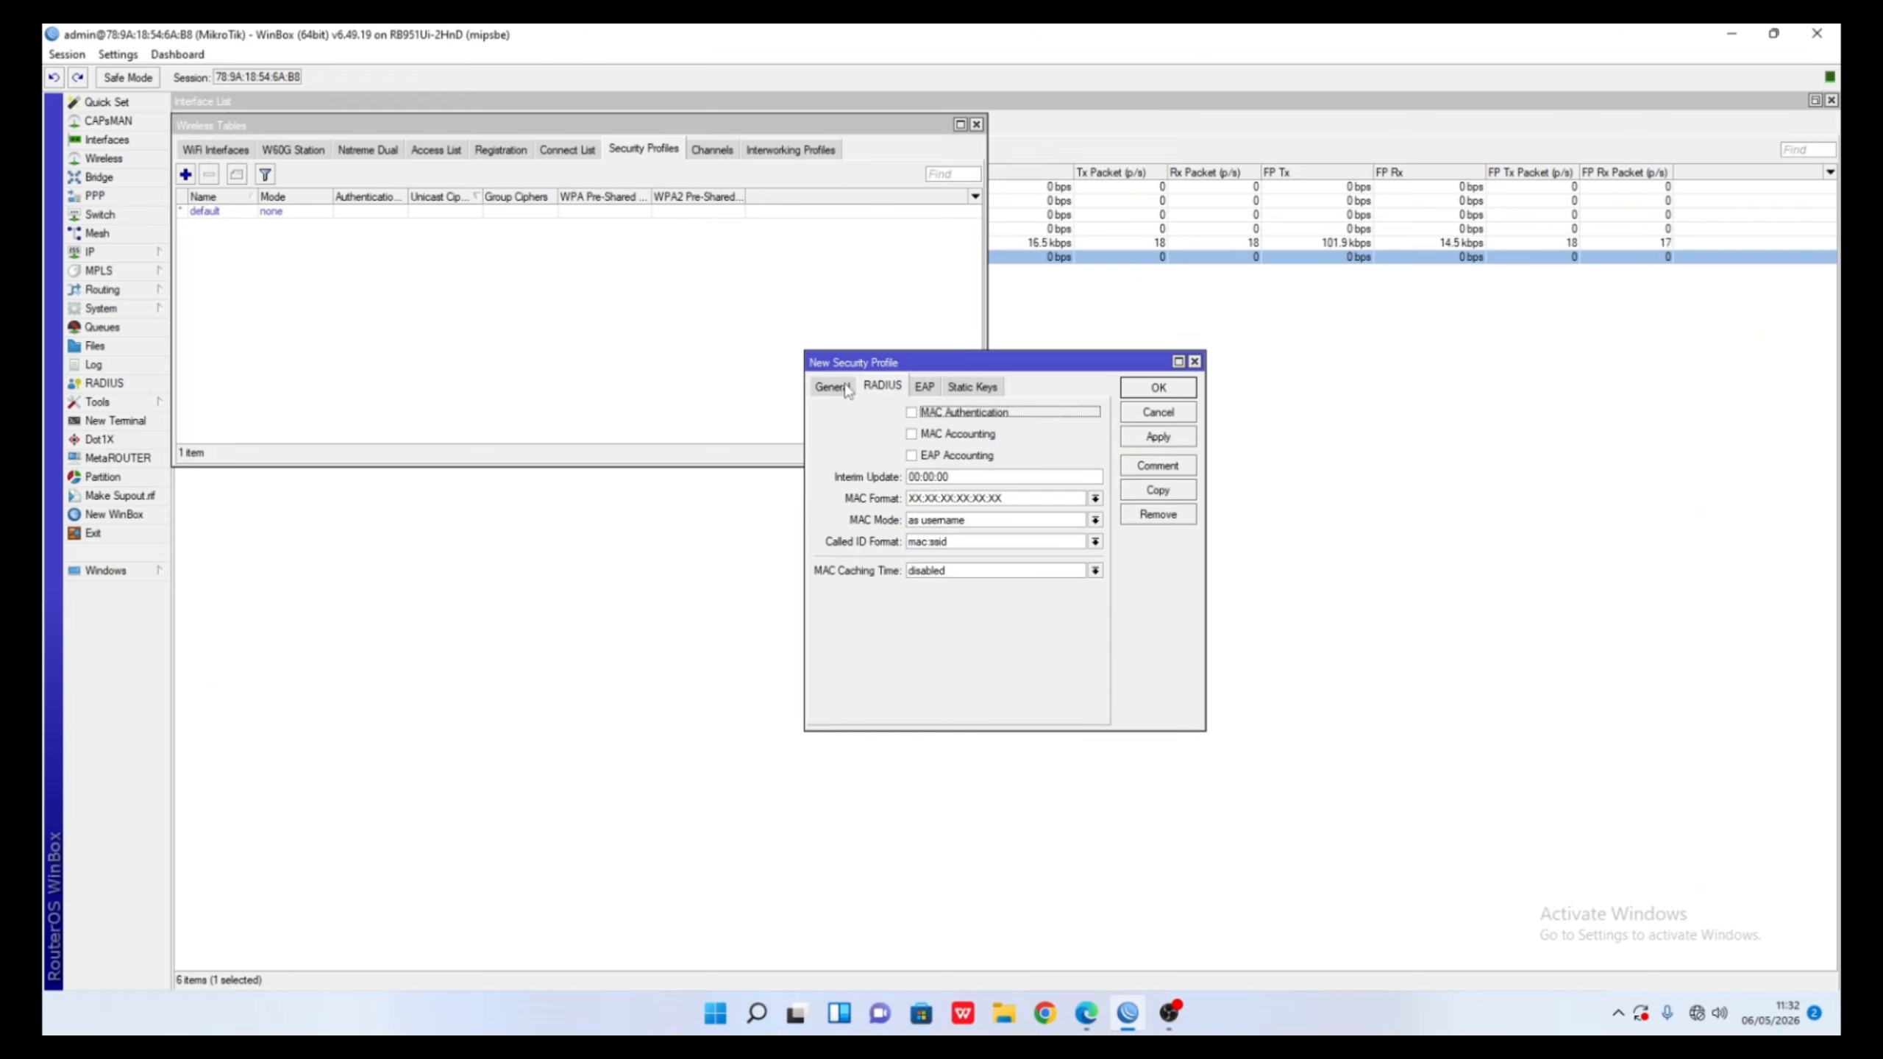
click(924, 387)
click(971, 387)
click(825, 387)
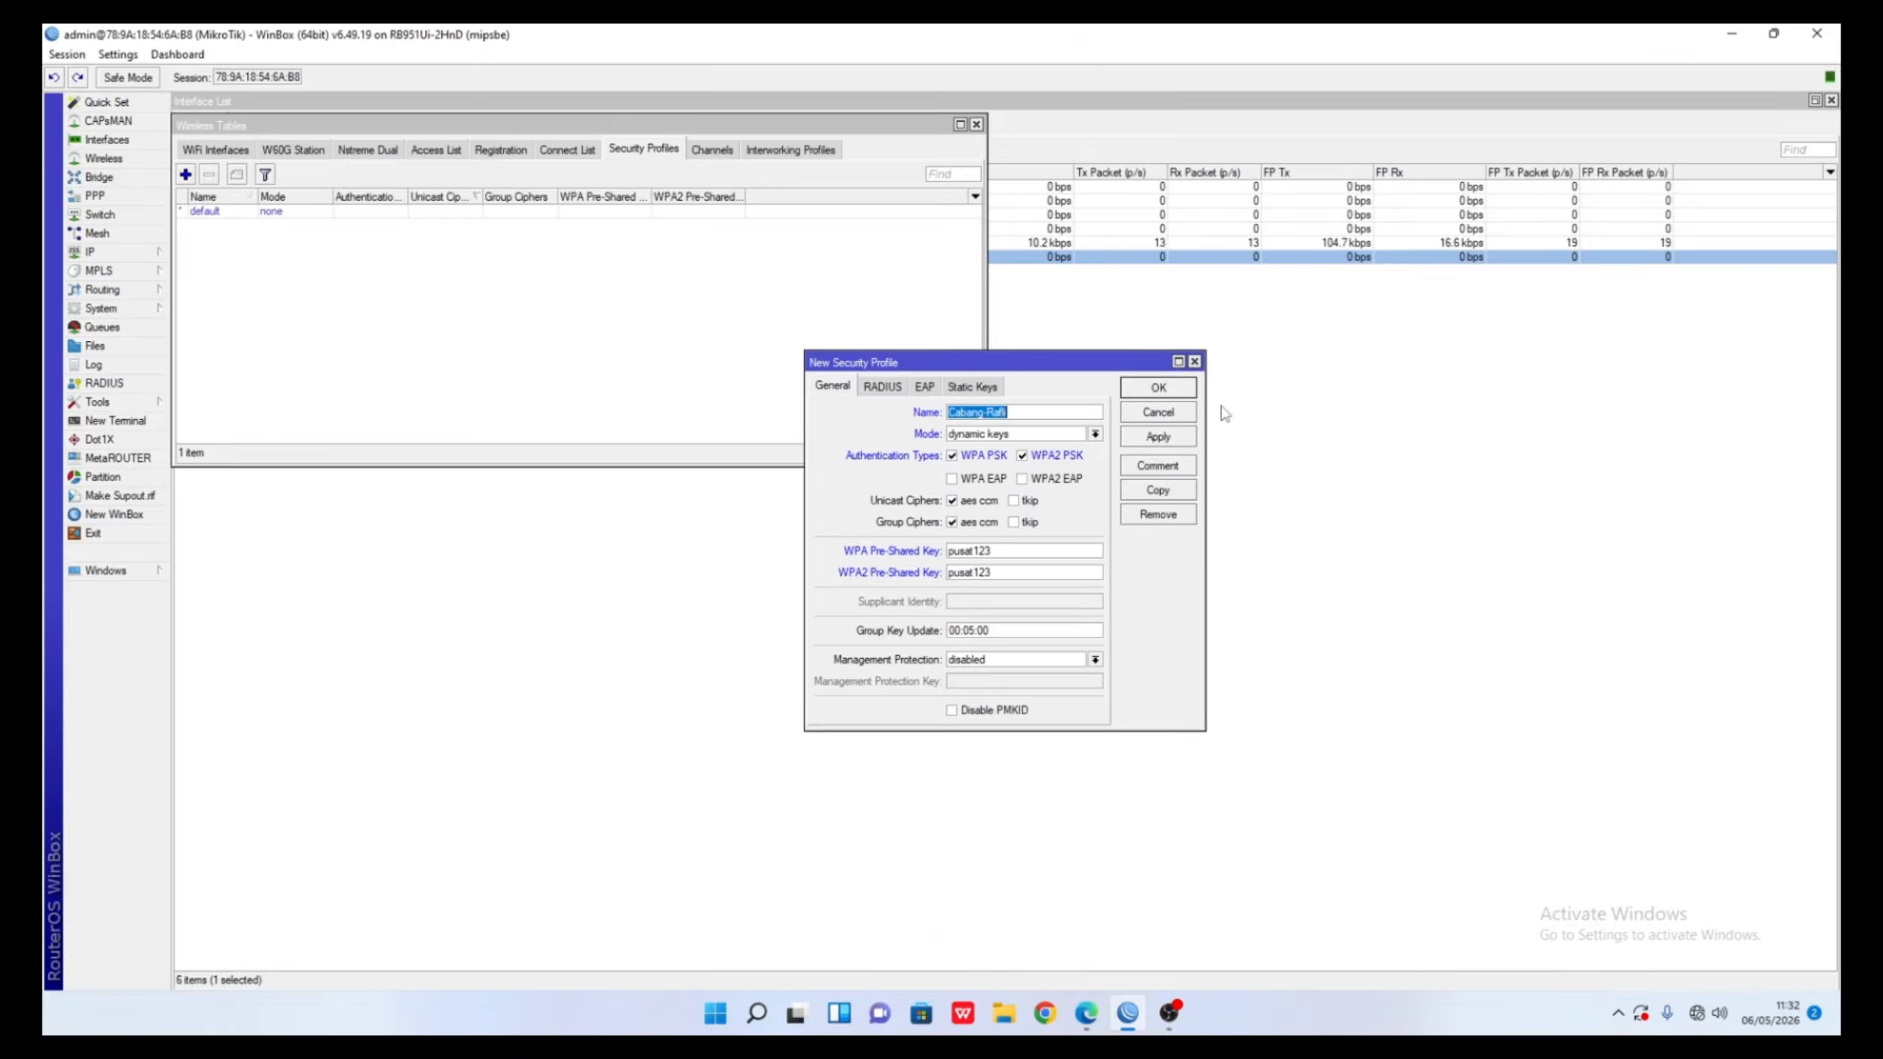
click(1149, 438)
click(560, 304)
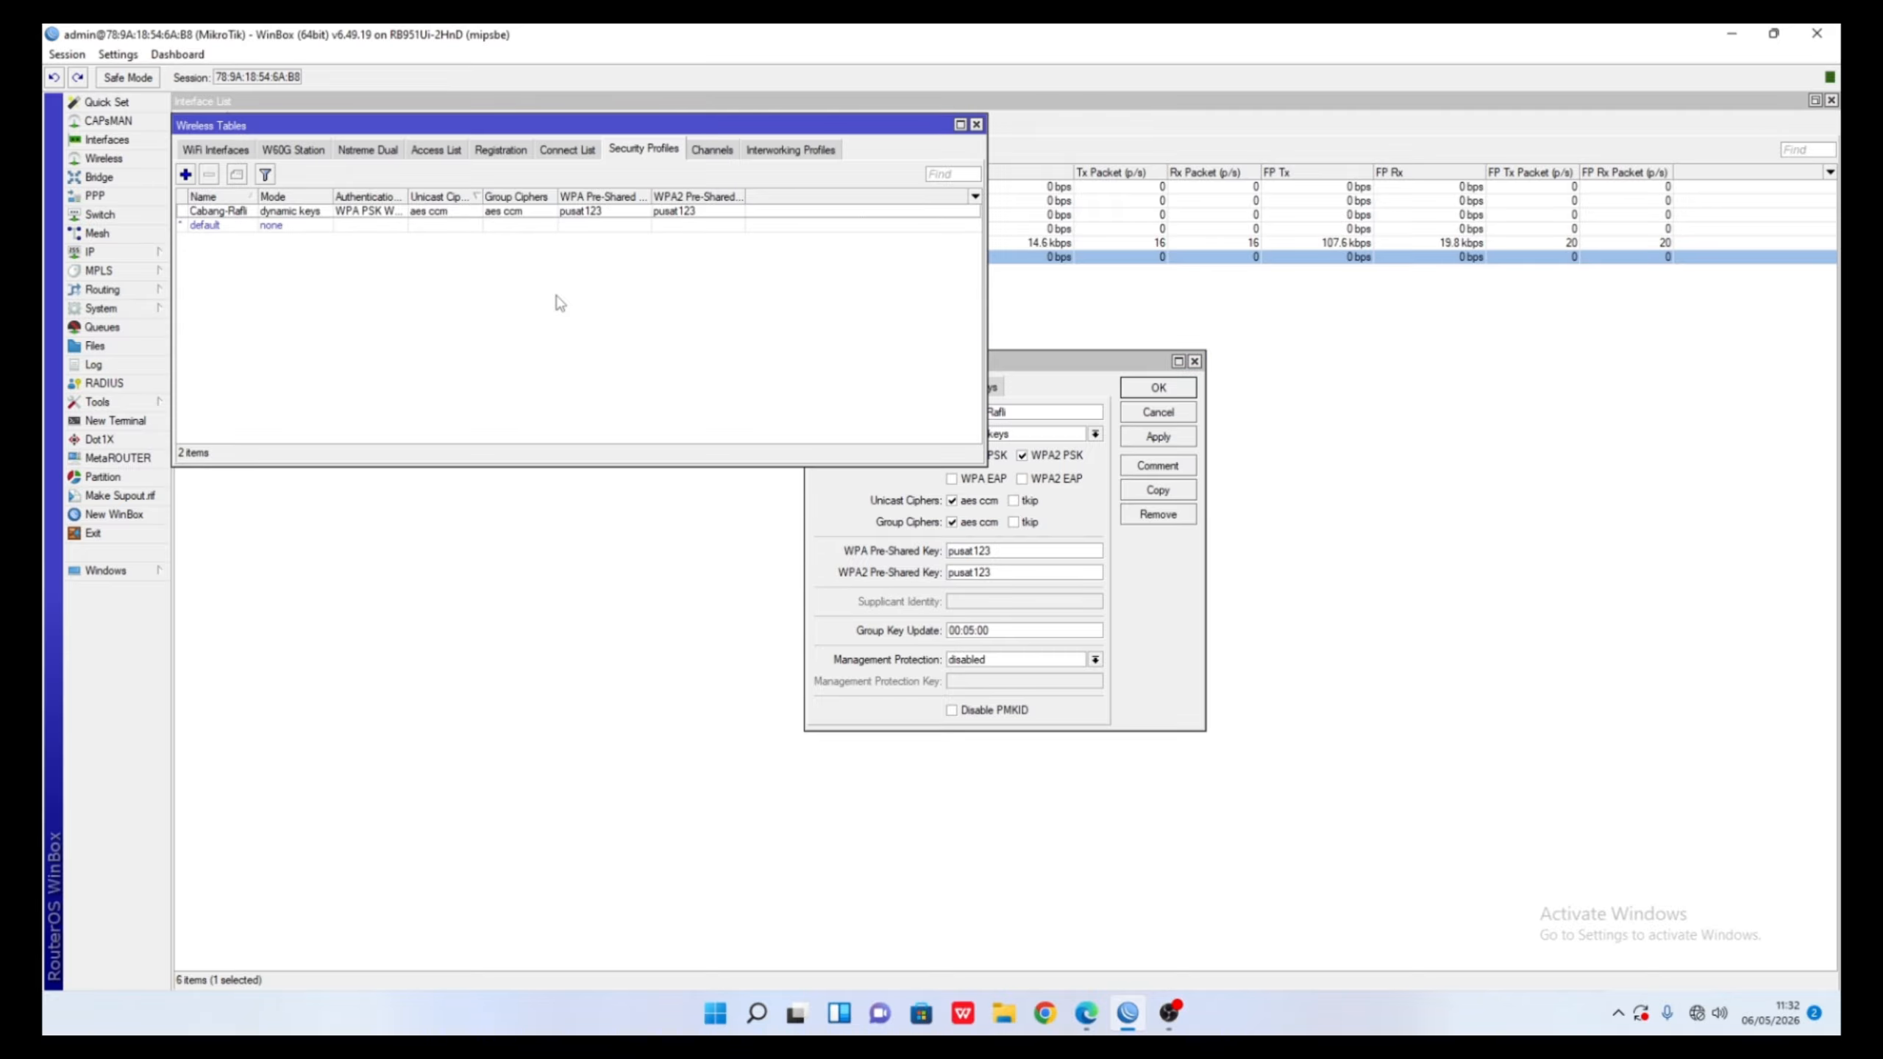
click(219, 149)
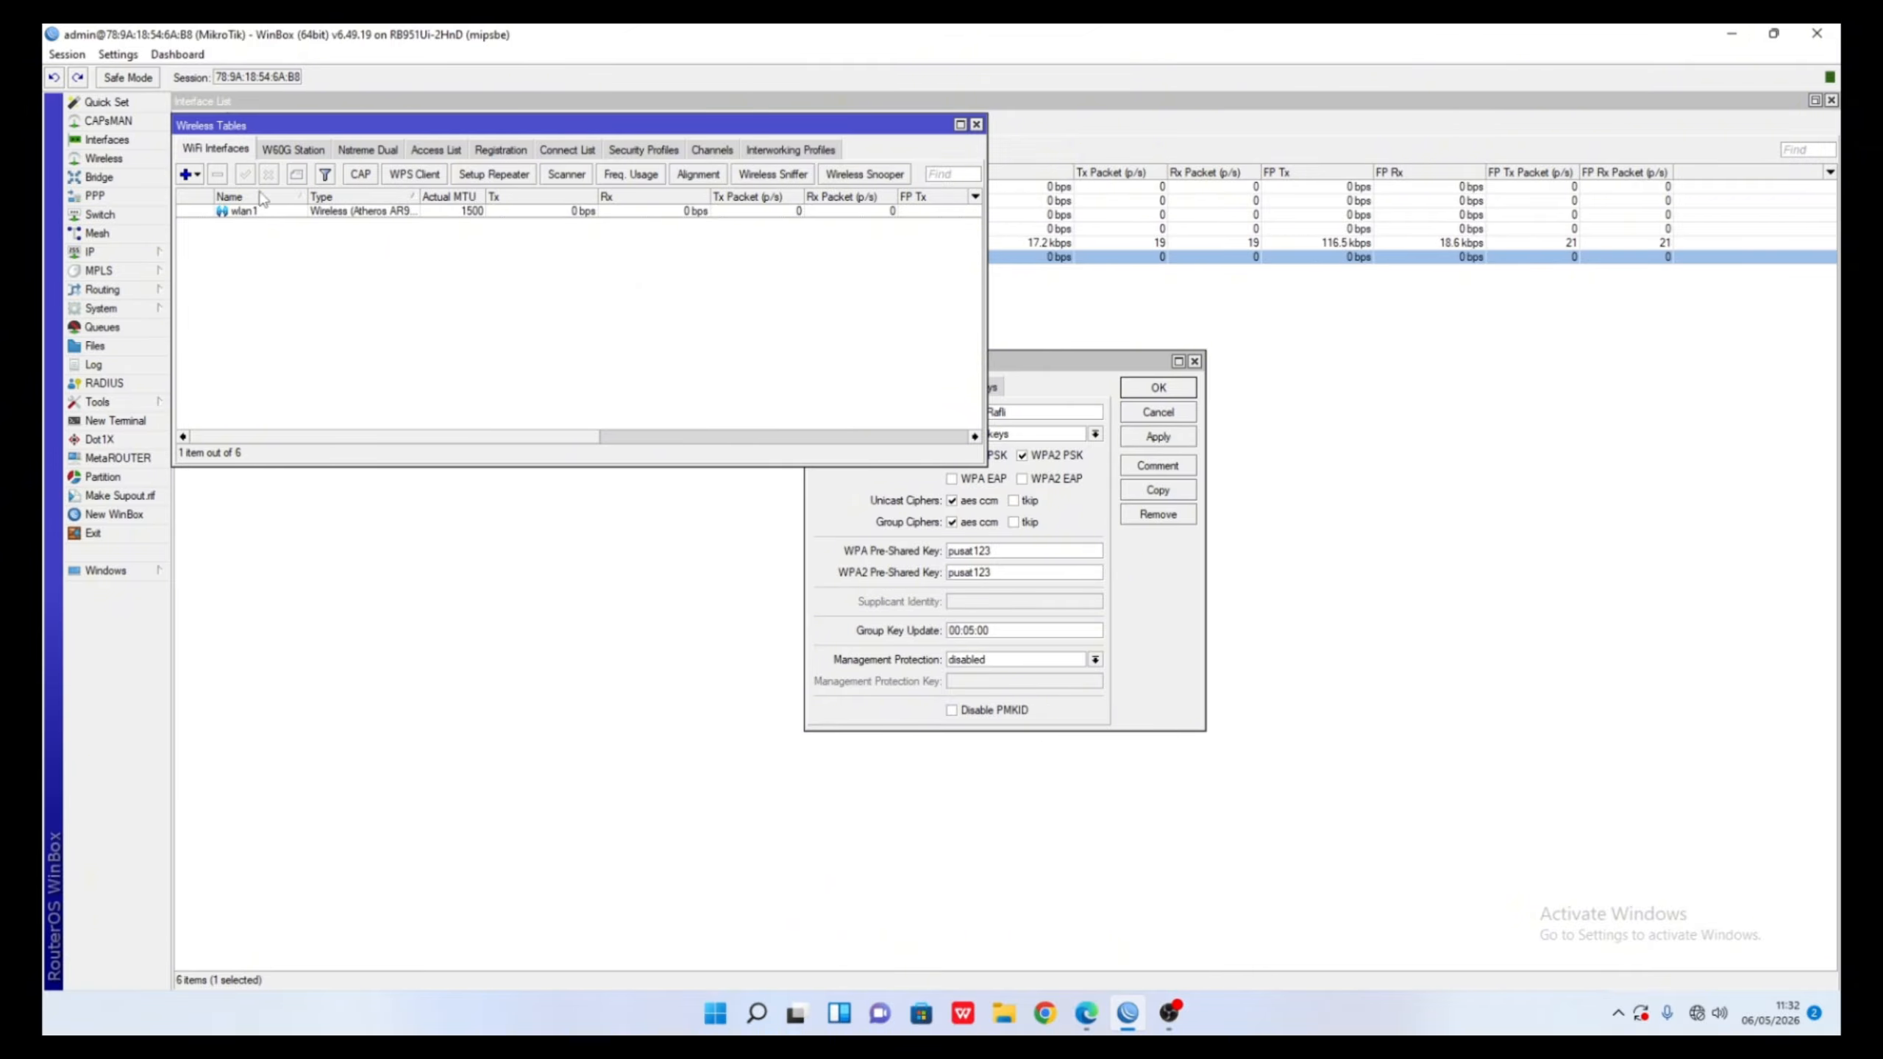
- Scan from wlan1 with the default scan list and connect to the Pusat-Bagus network
click(274, 212)
double_click(275, 211)
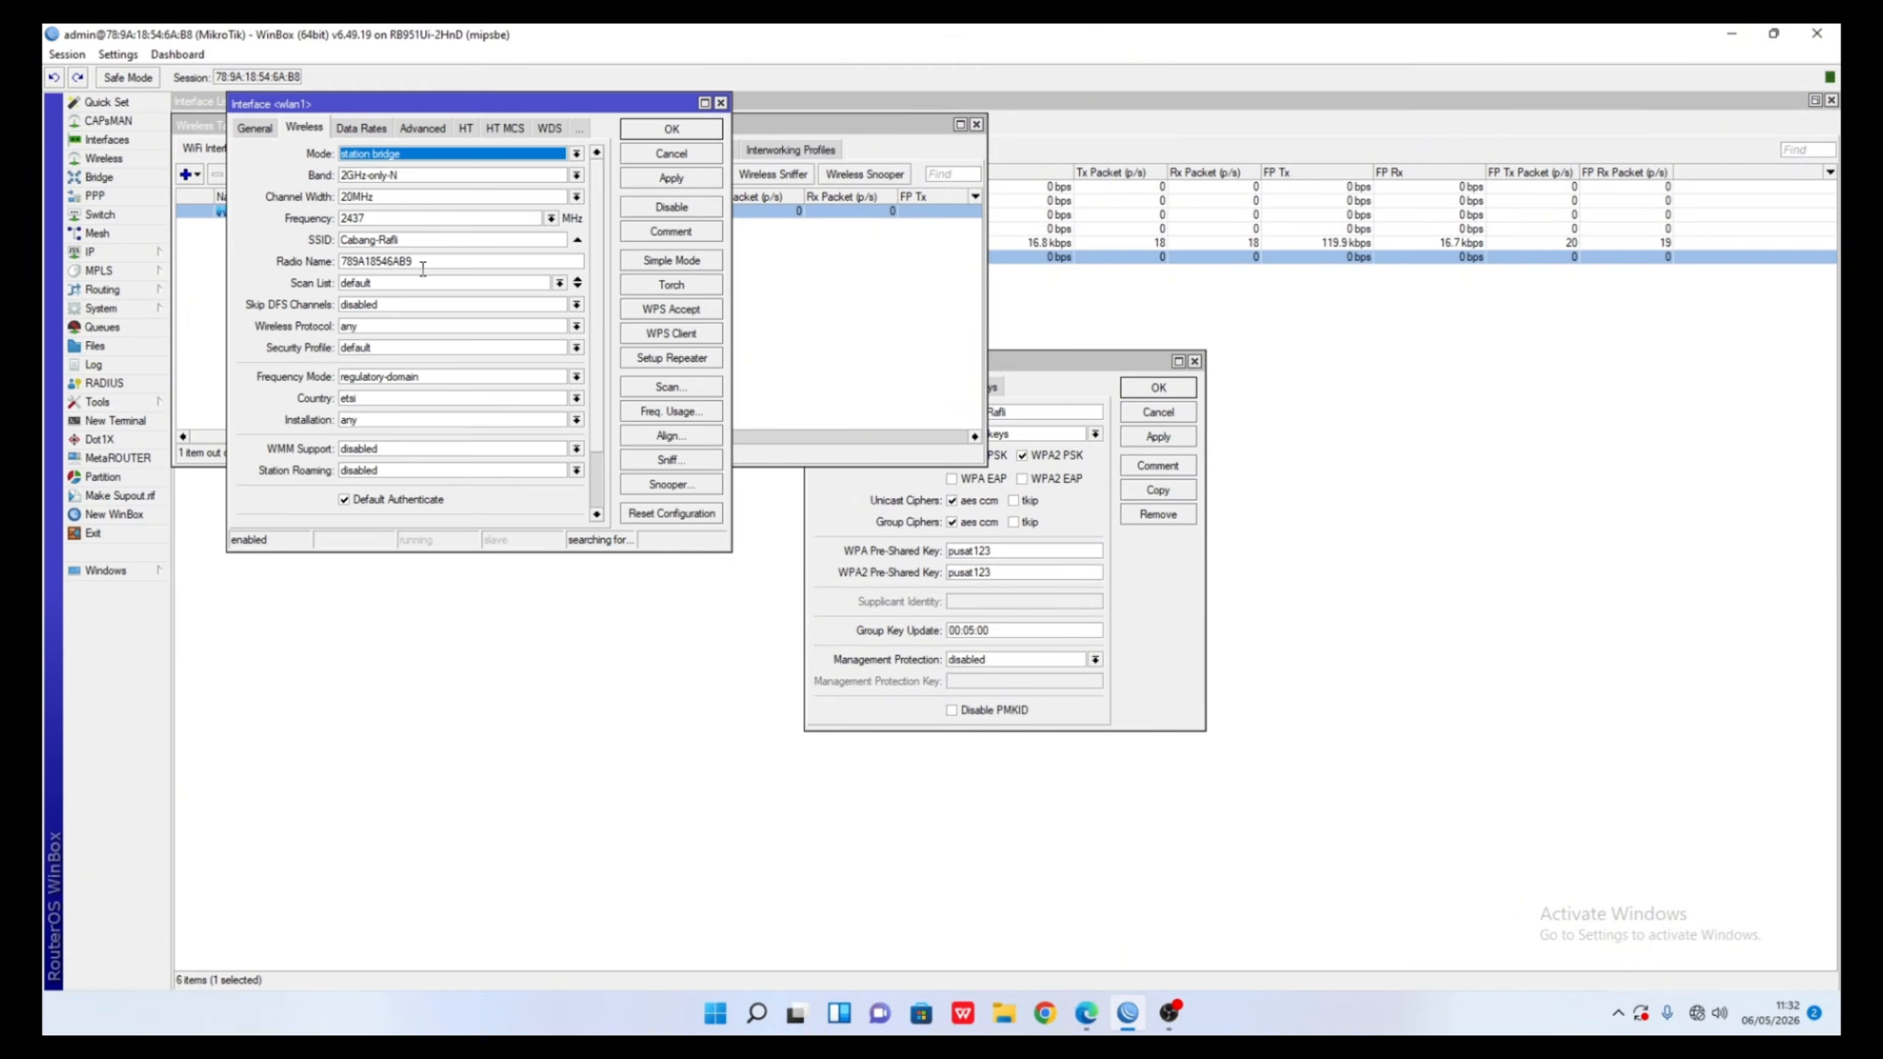
click(428, 278)
click(559, 282)
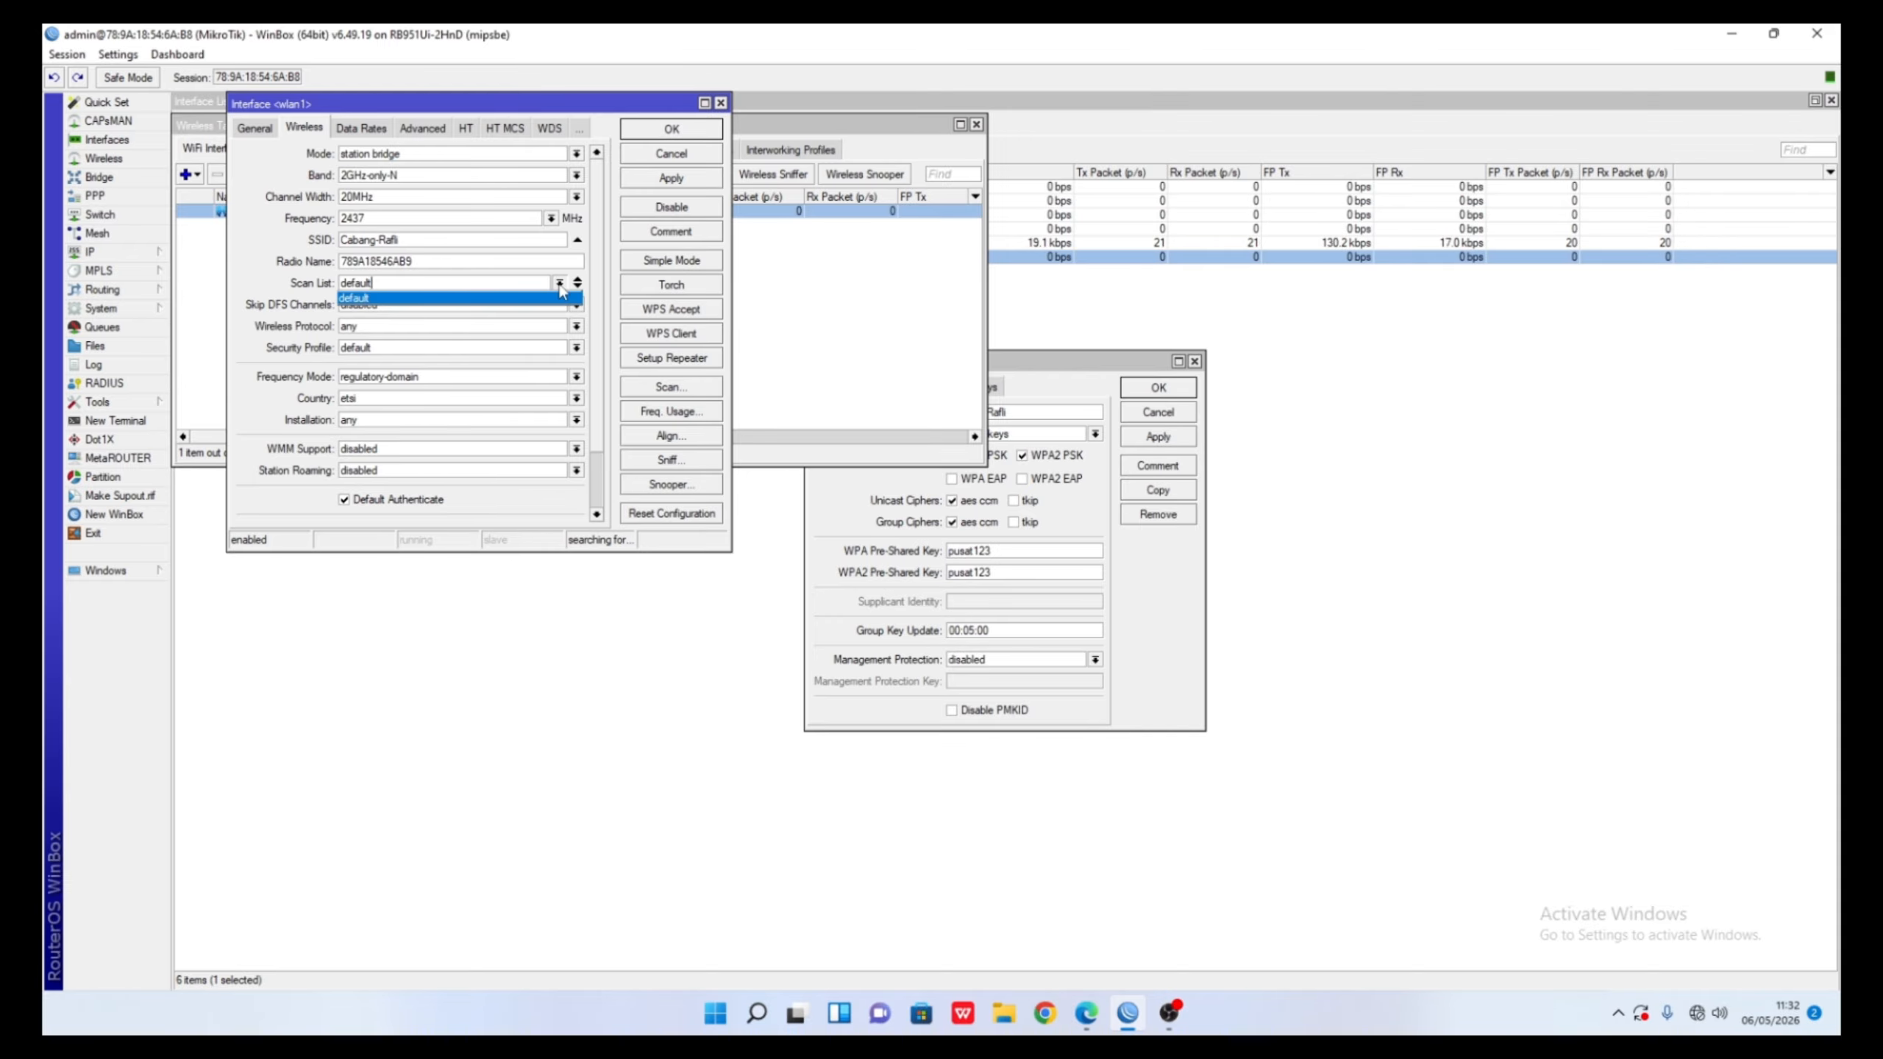
click(539, 298)
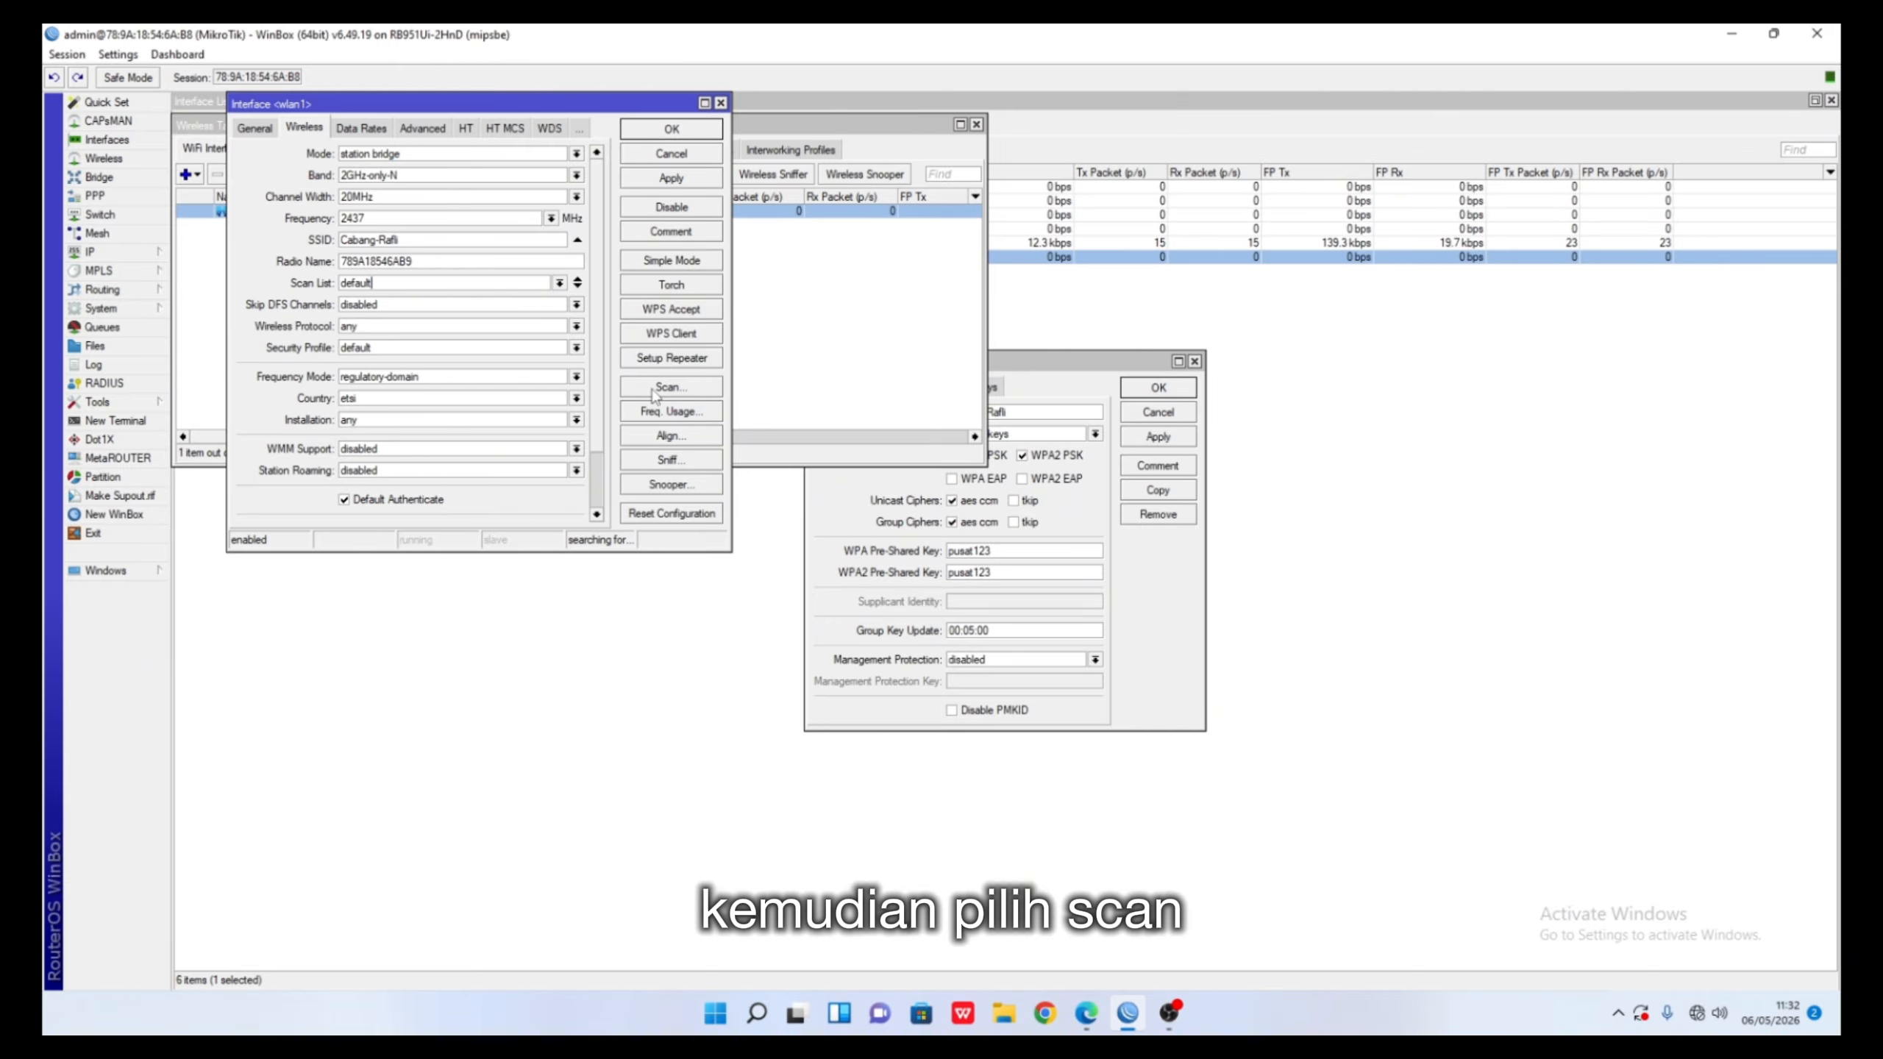
click(669, 387)
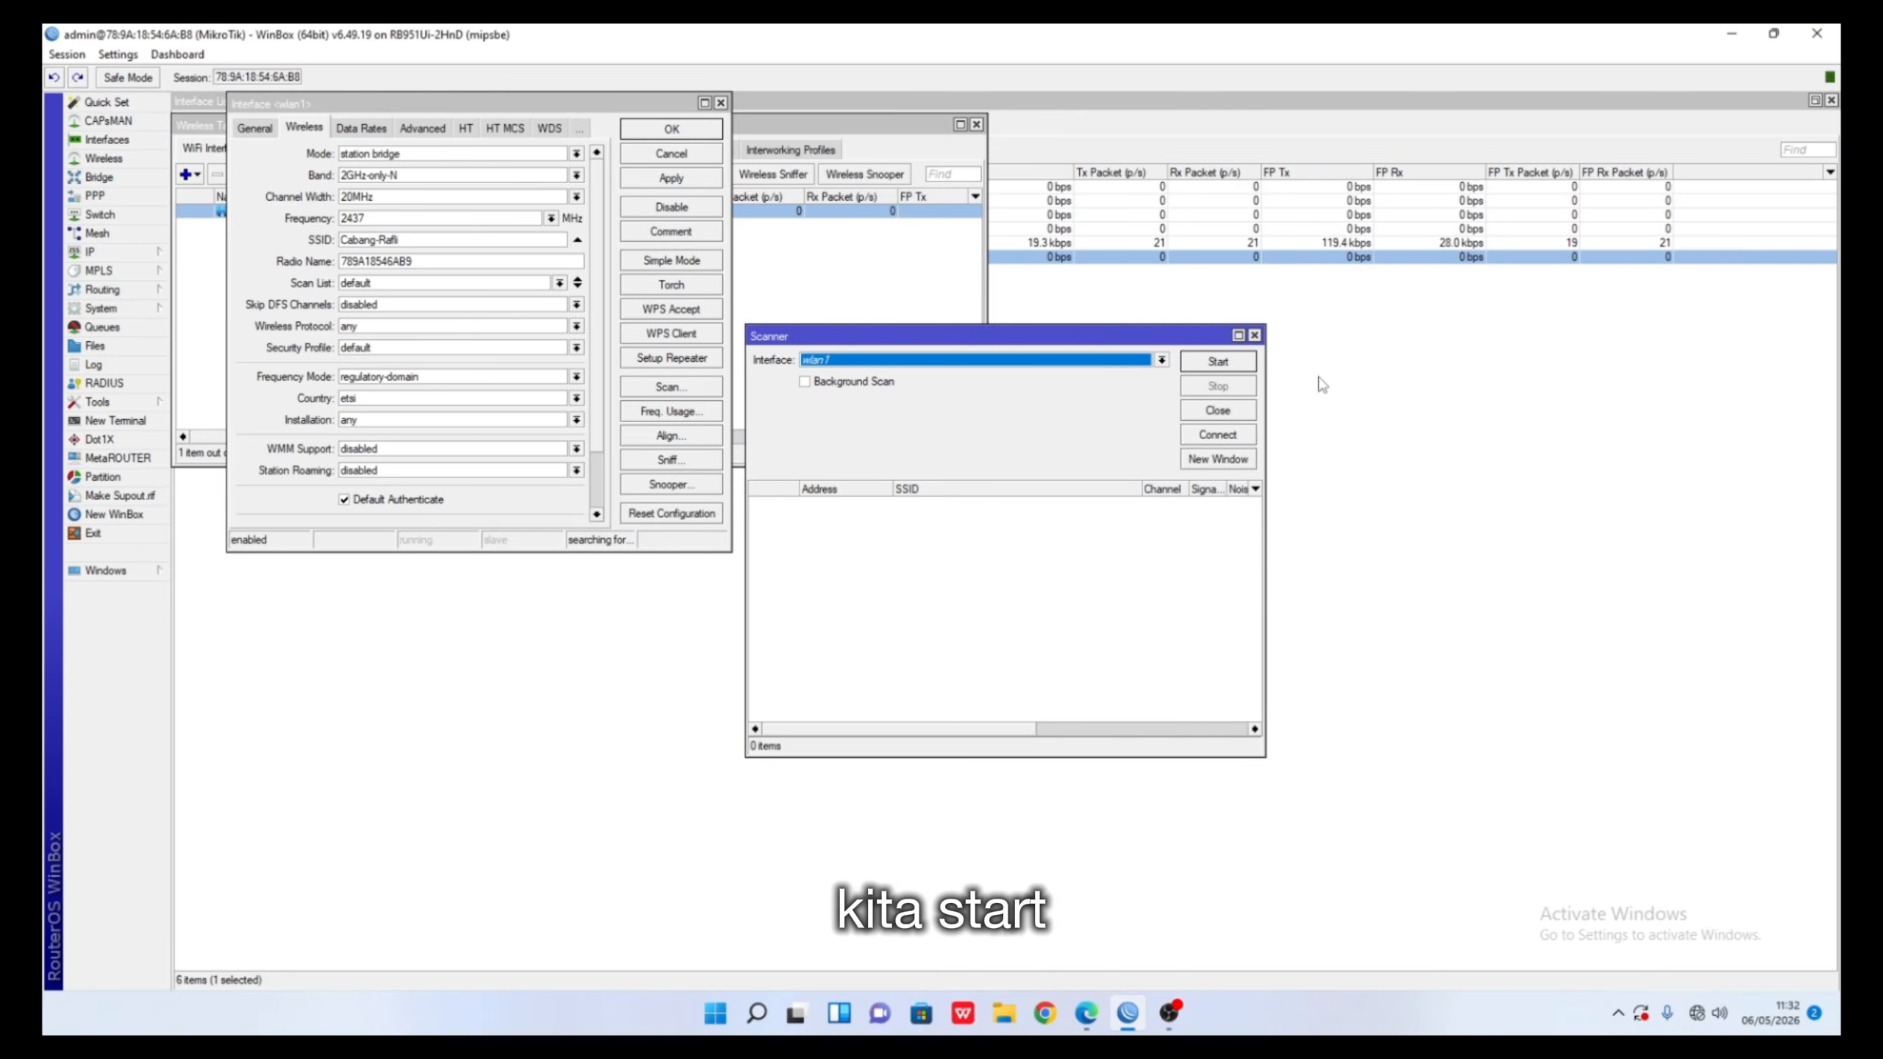
click(1216, 363)
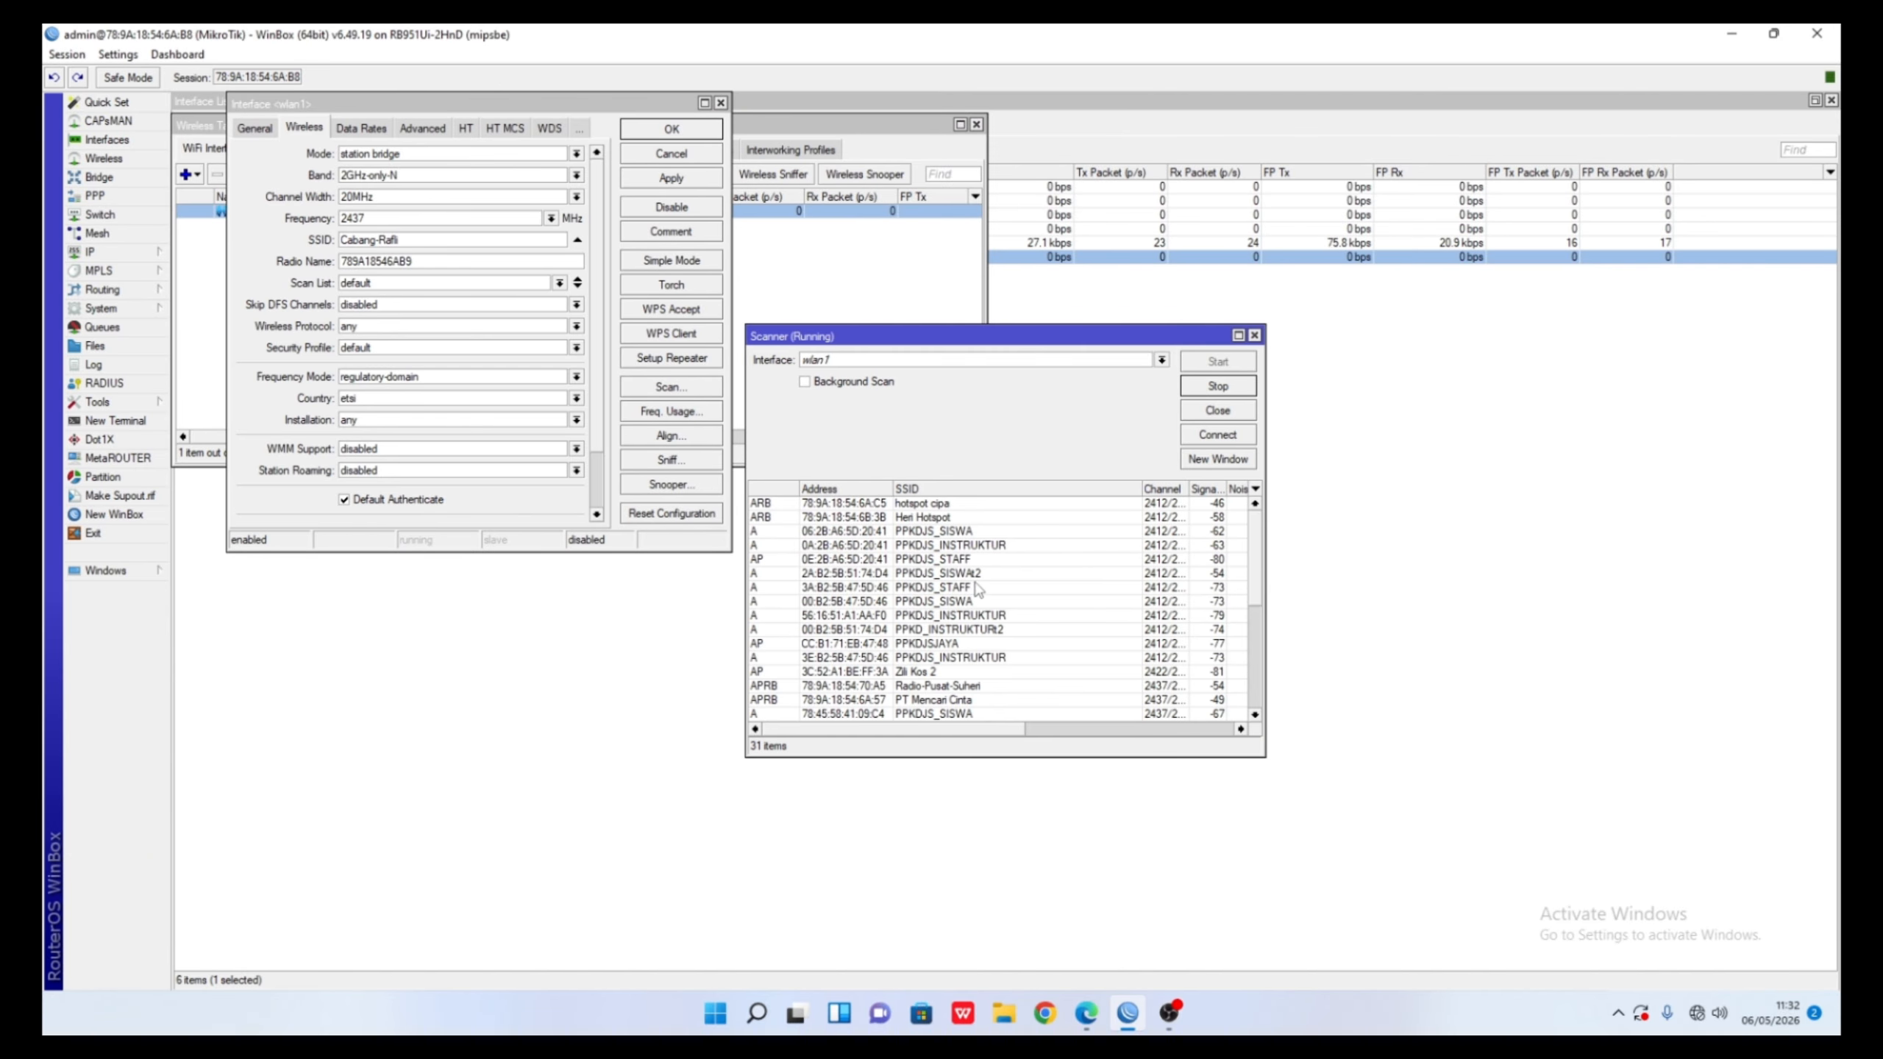
scroll(978, 586, down, 2)
scroll(977, 593, down, 3)
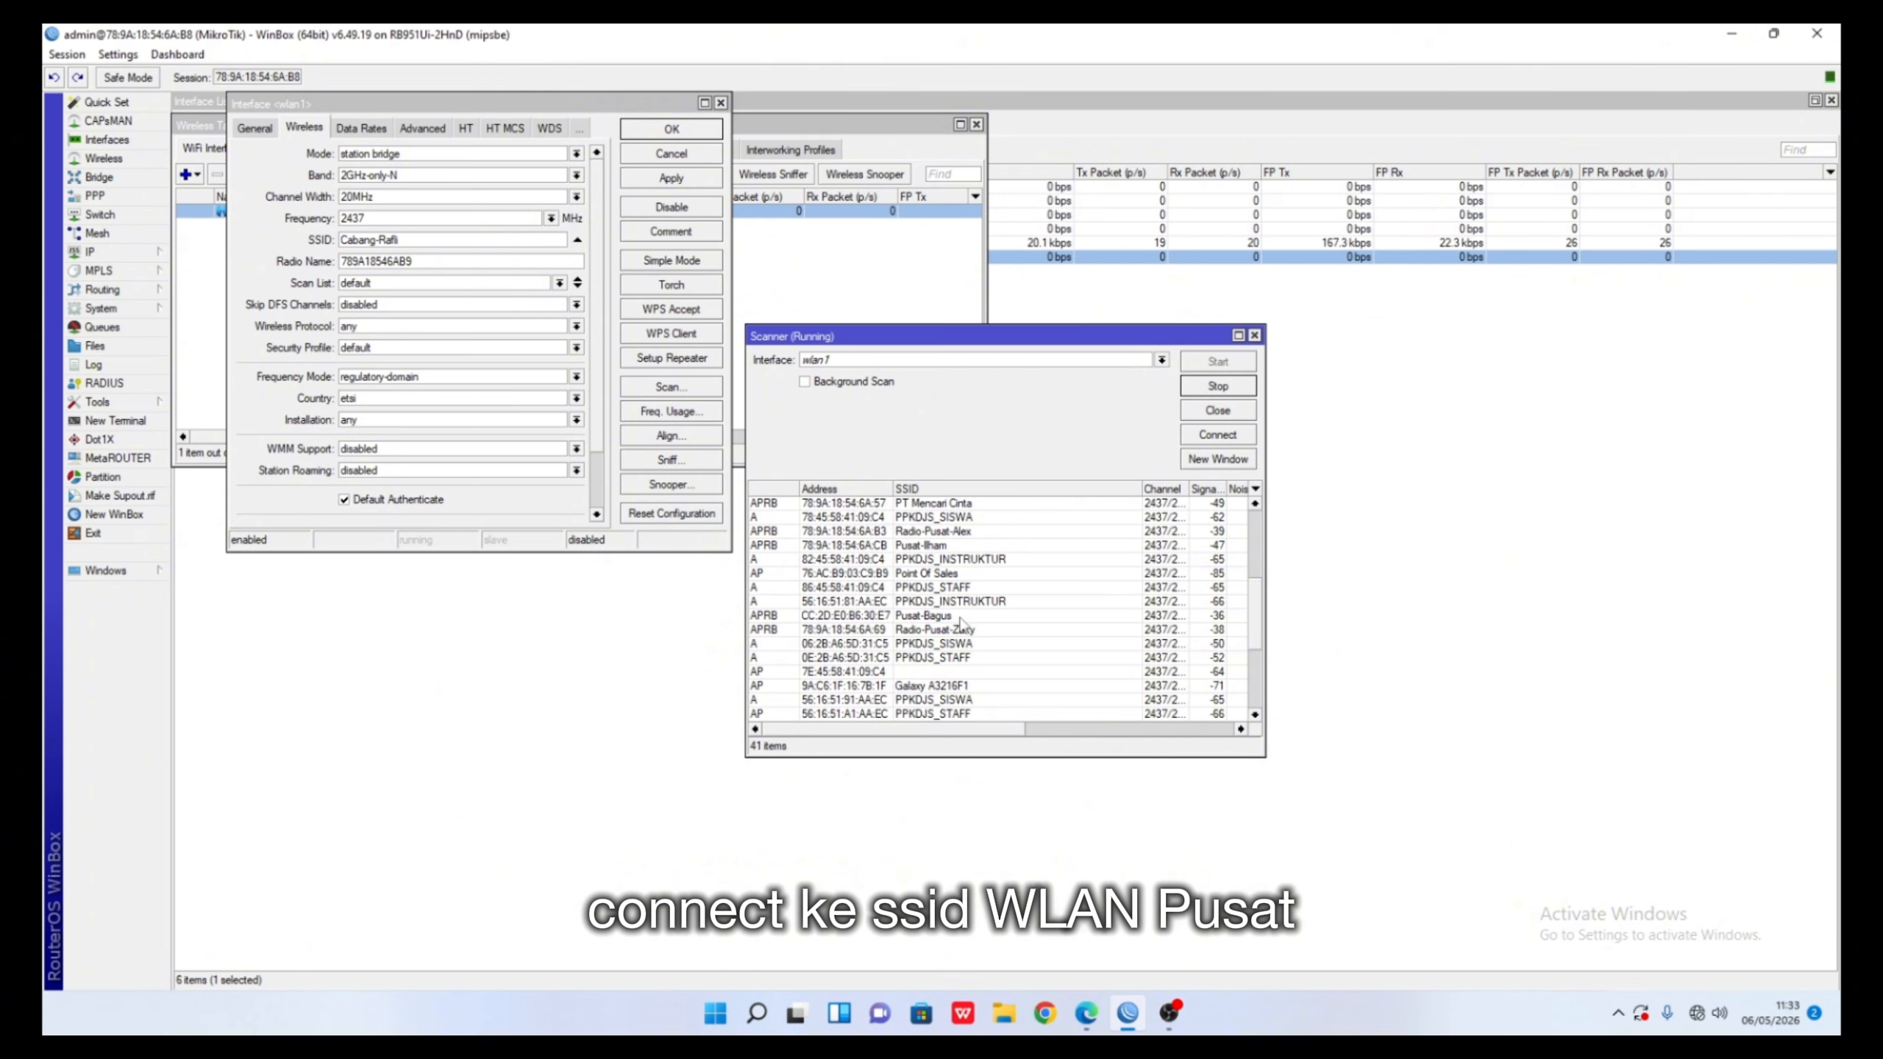
click(961, 618)
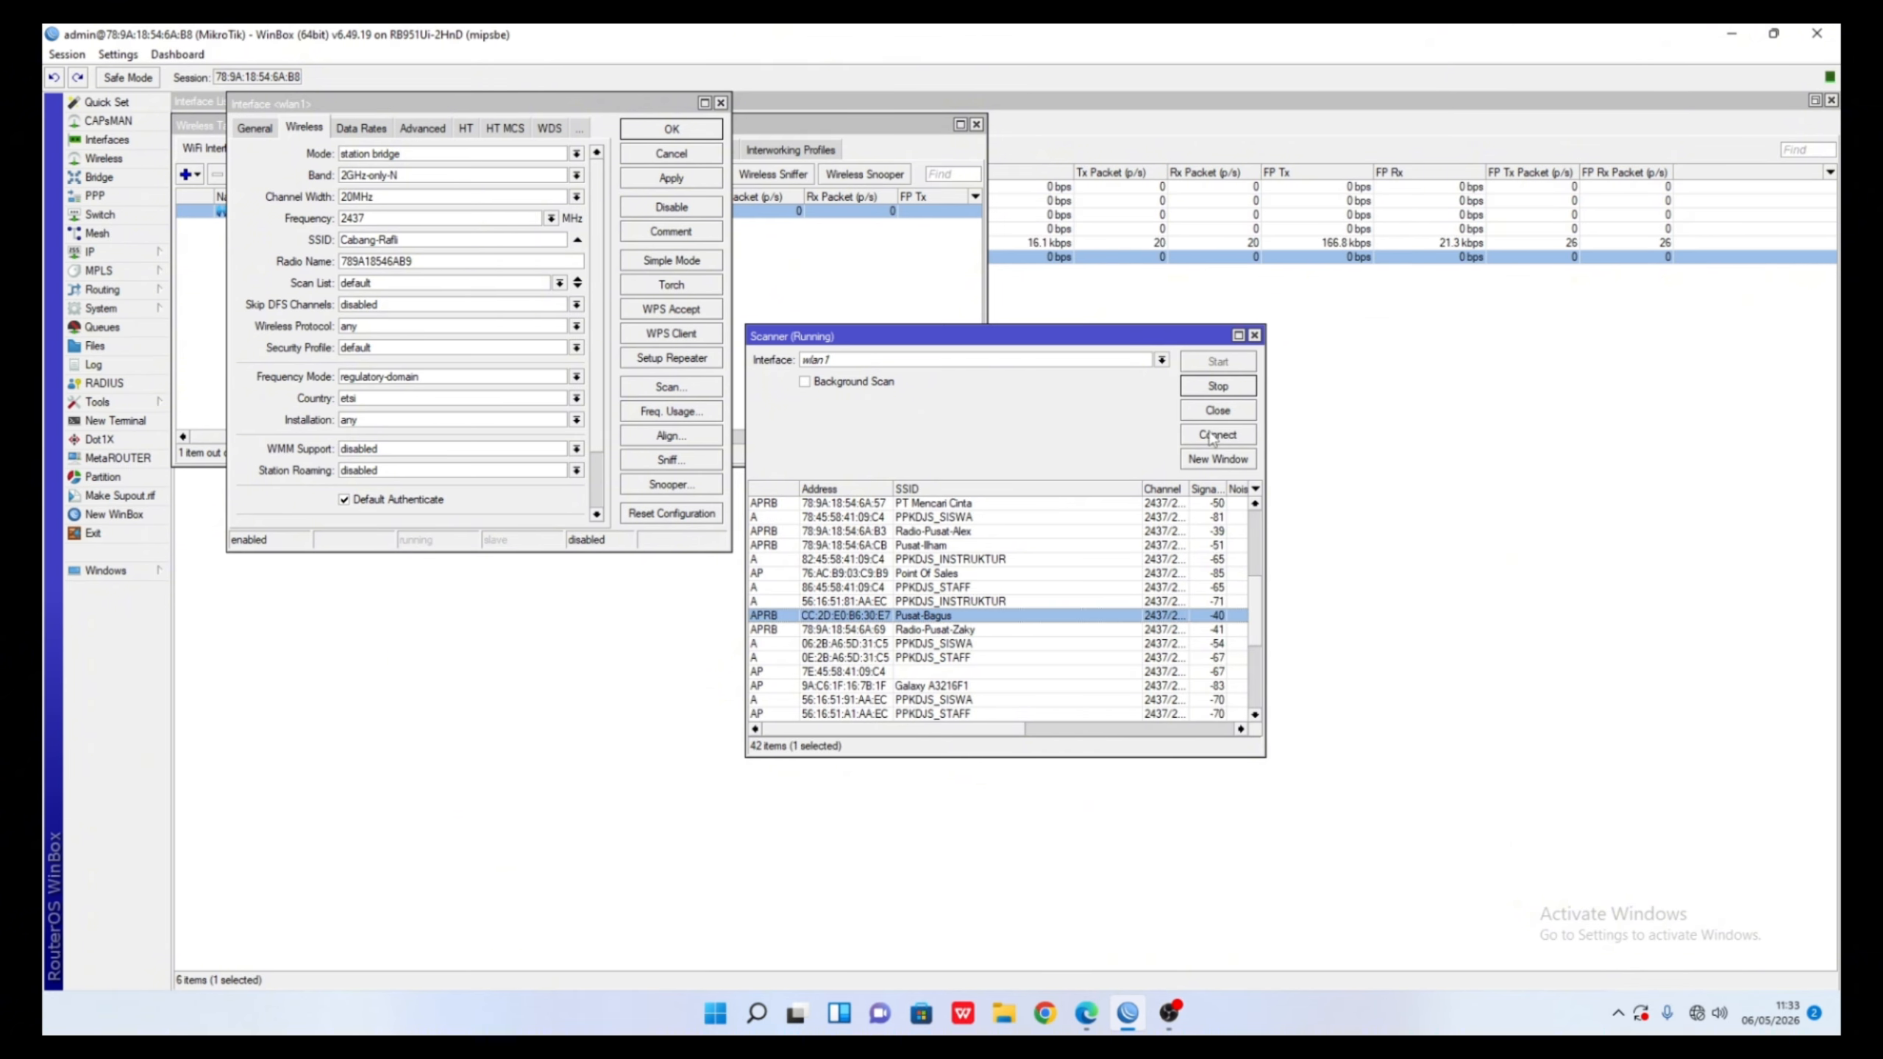
click(1215, 434)
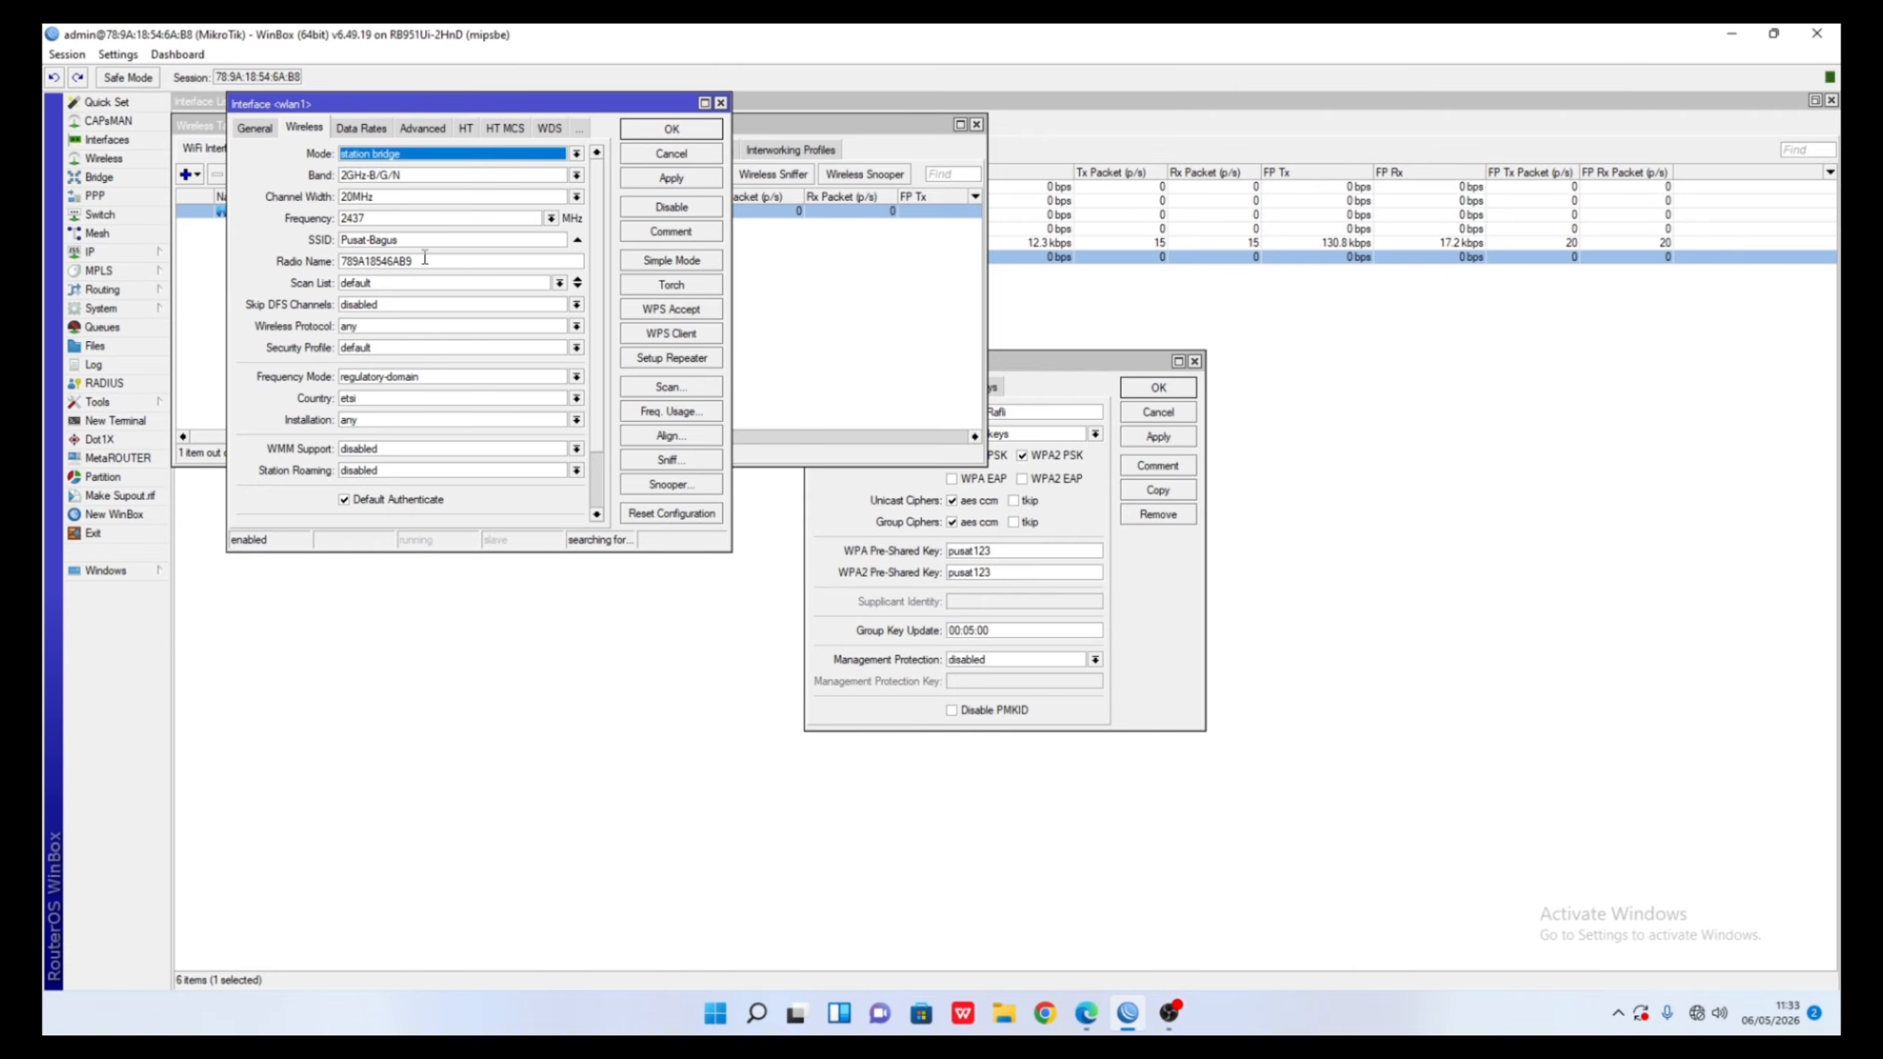
- Set the radio name to Pusat-Bagus and the Cabang-Rafli security profile, then save
double_click(422, 239)
key(ctrl+c)
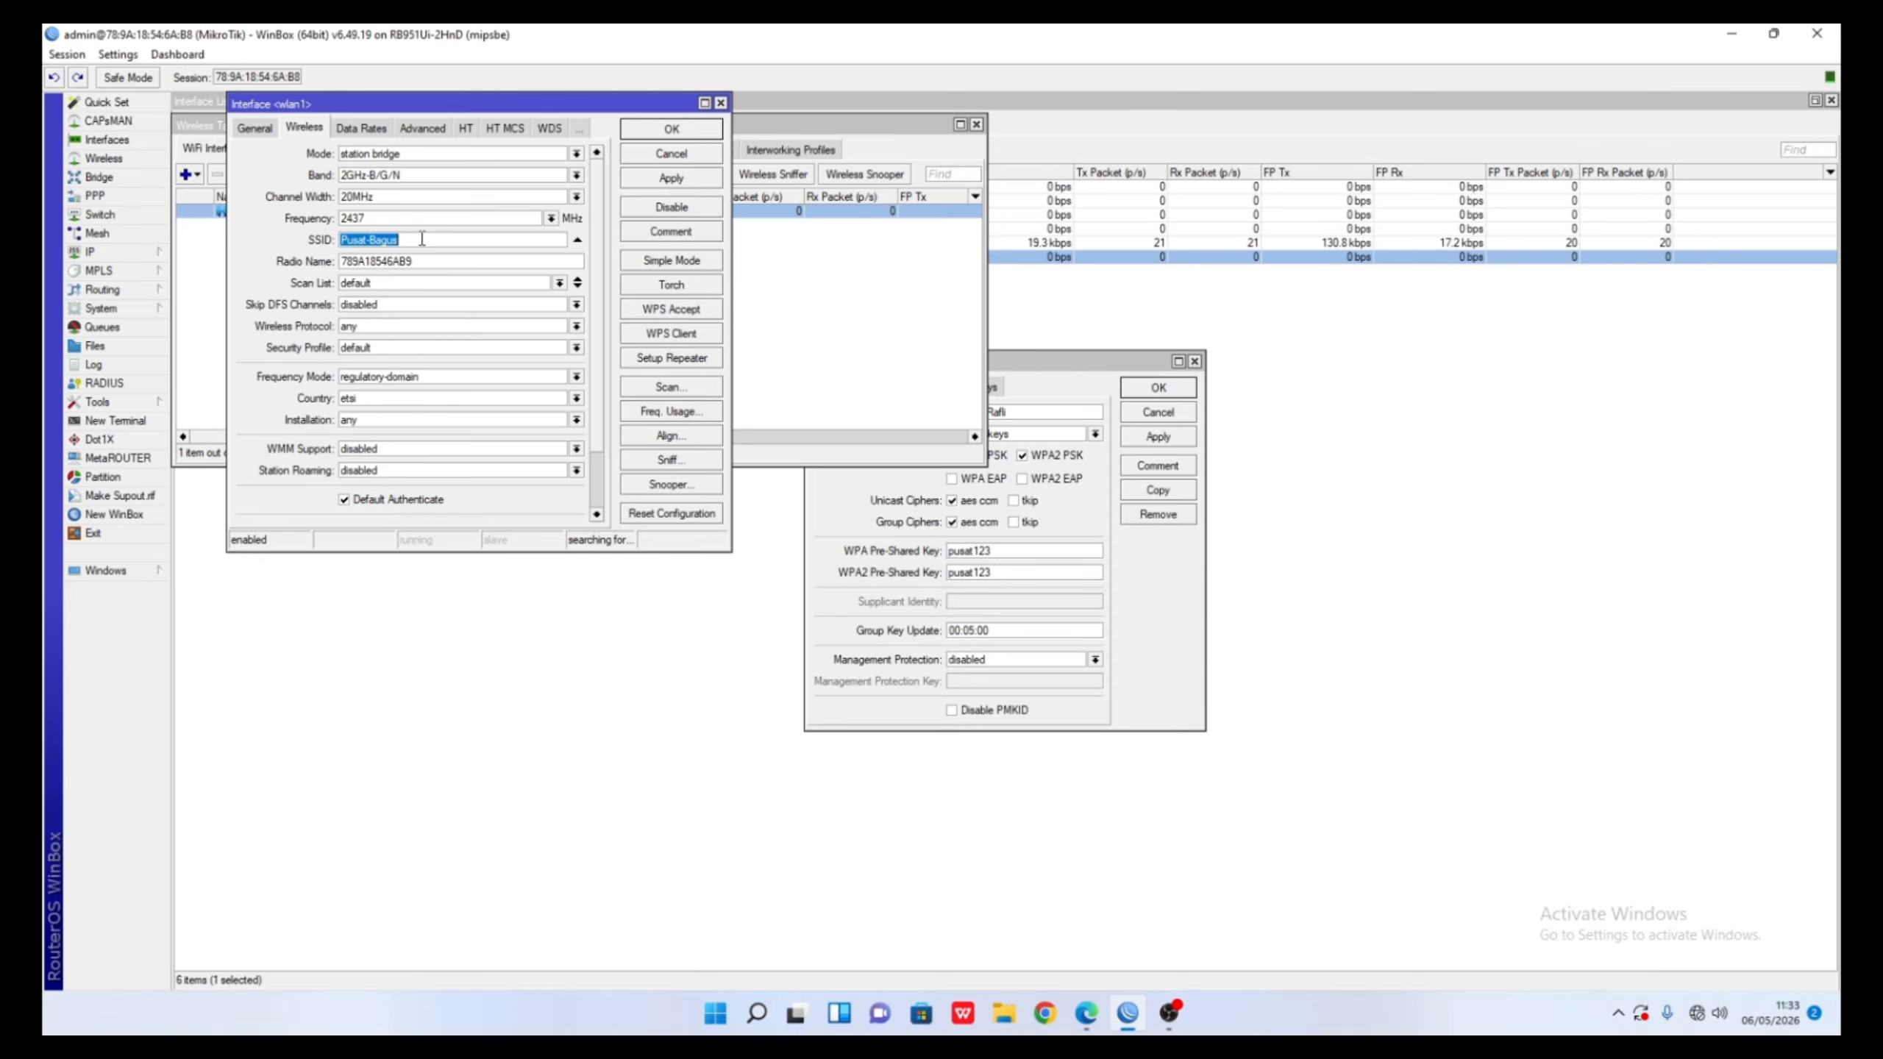
double_click(396, 261)
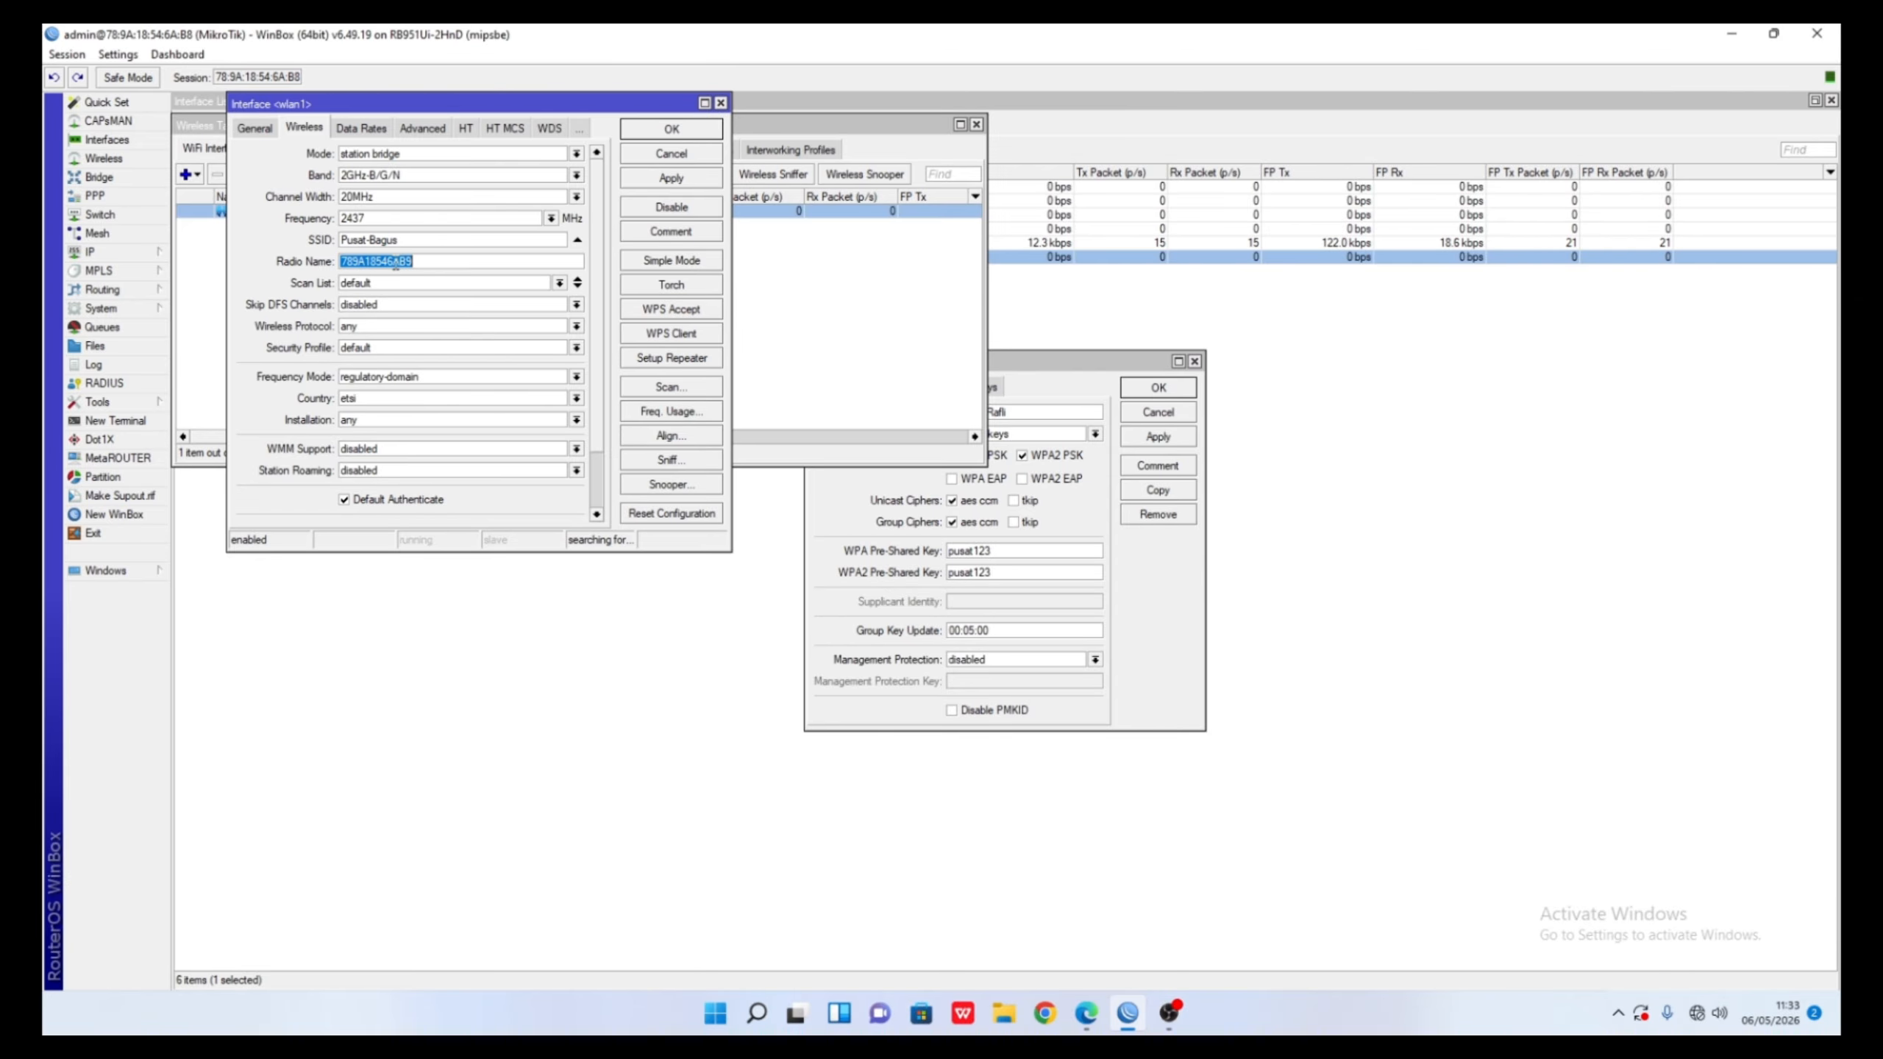
key(ctrl+v)
scroll(549, 321, down, 3)
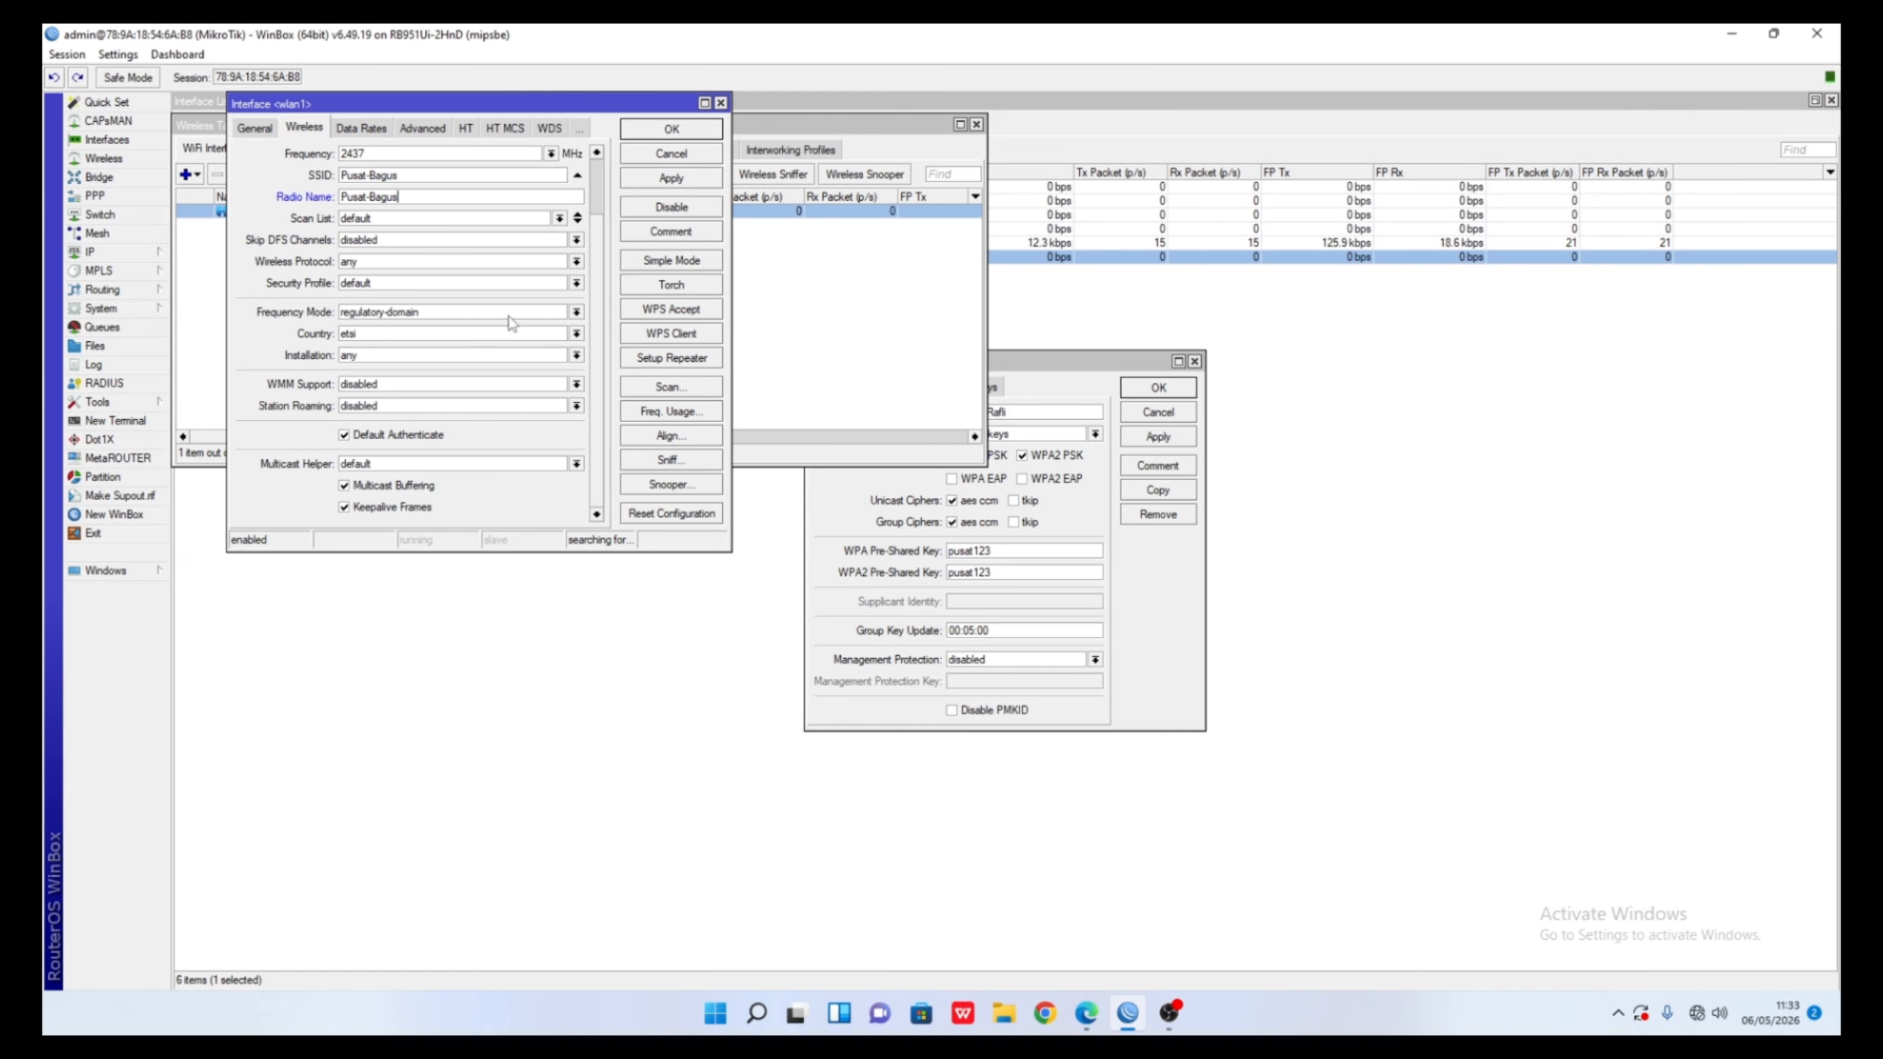
scroll(367, 316, up, 2)
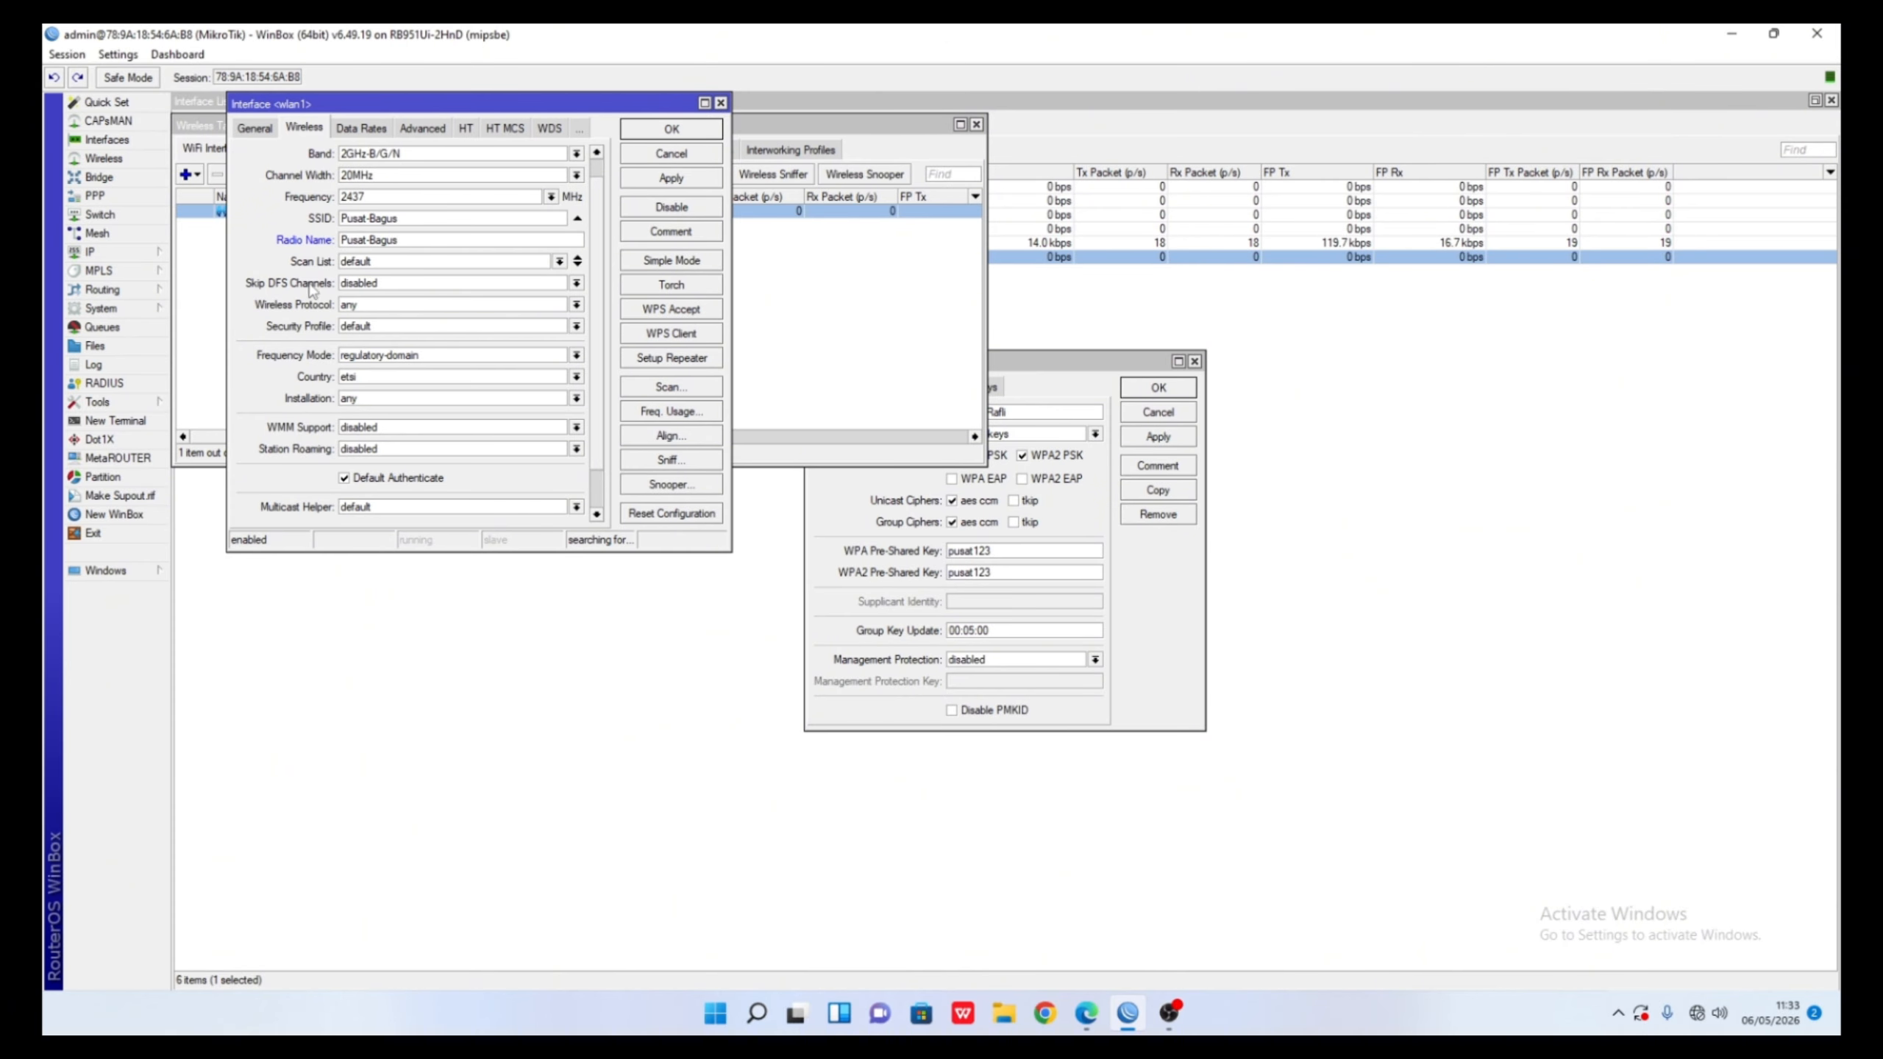
click(367, 327)
click(378, 342)
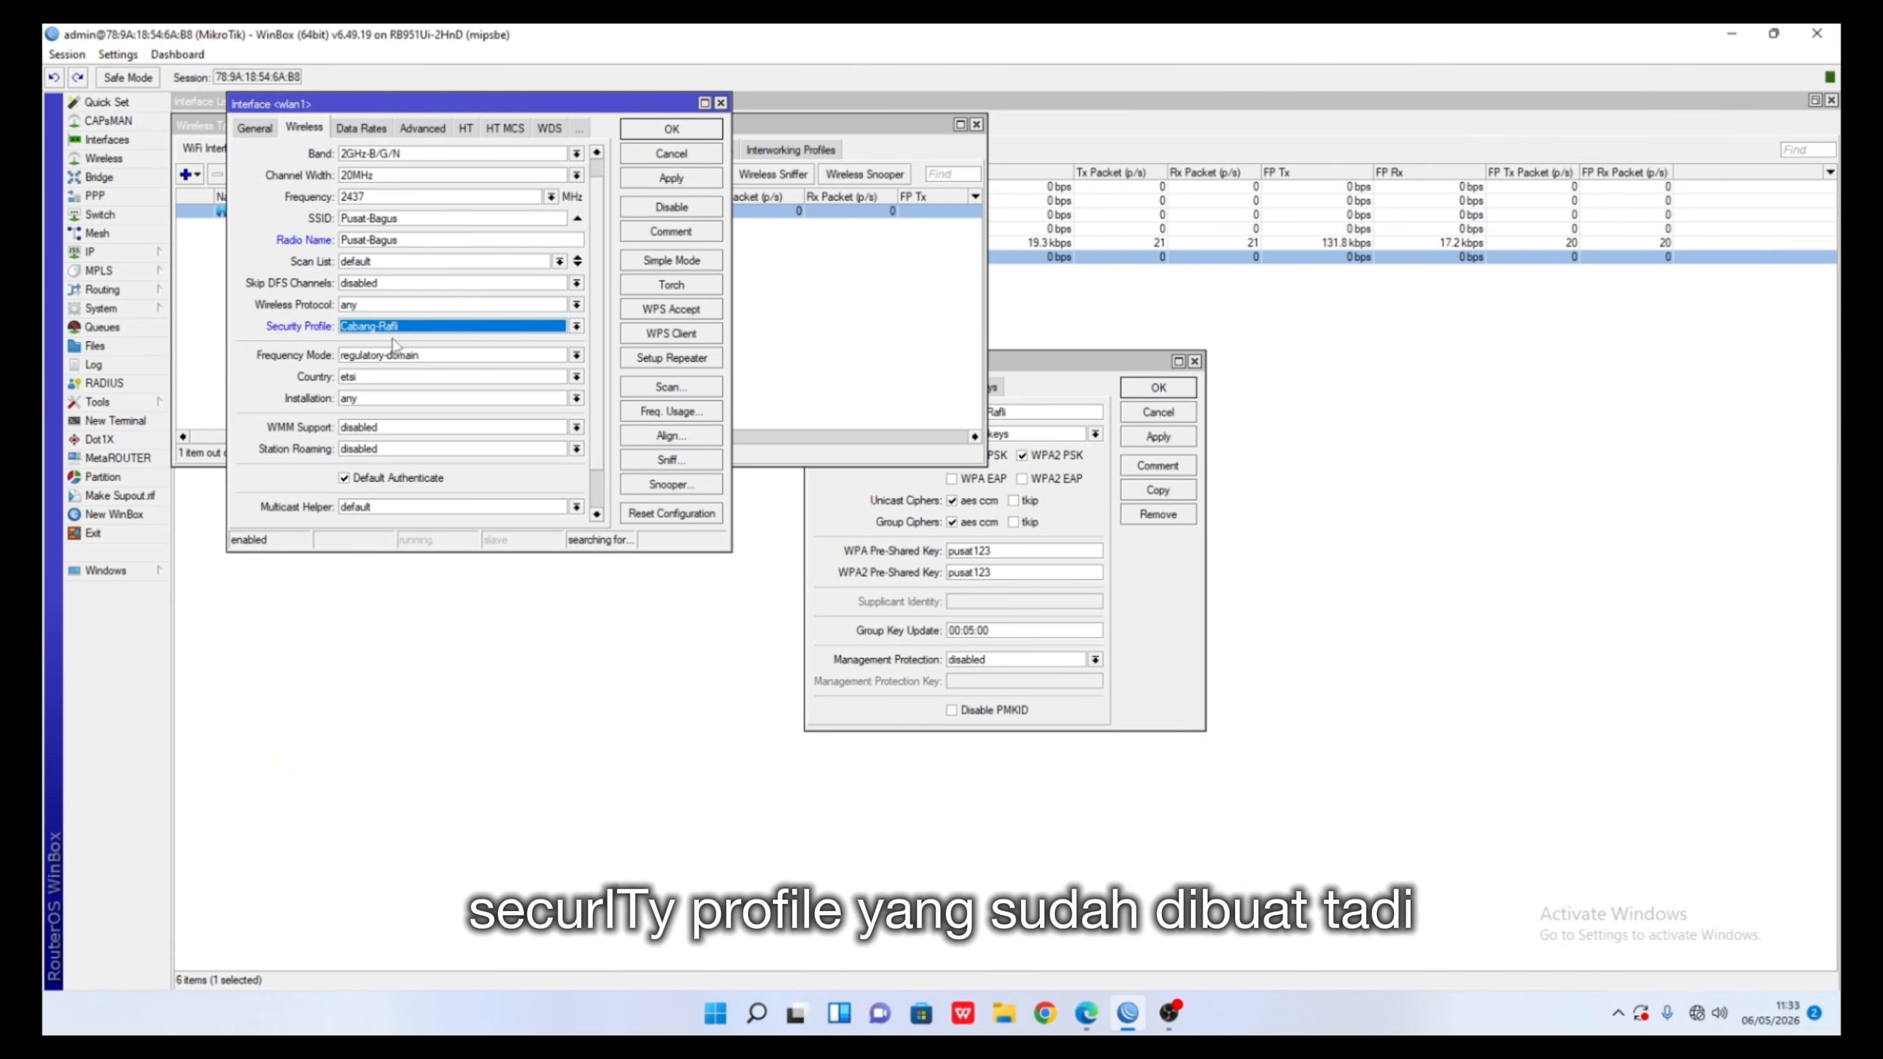
click(672, 130)
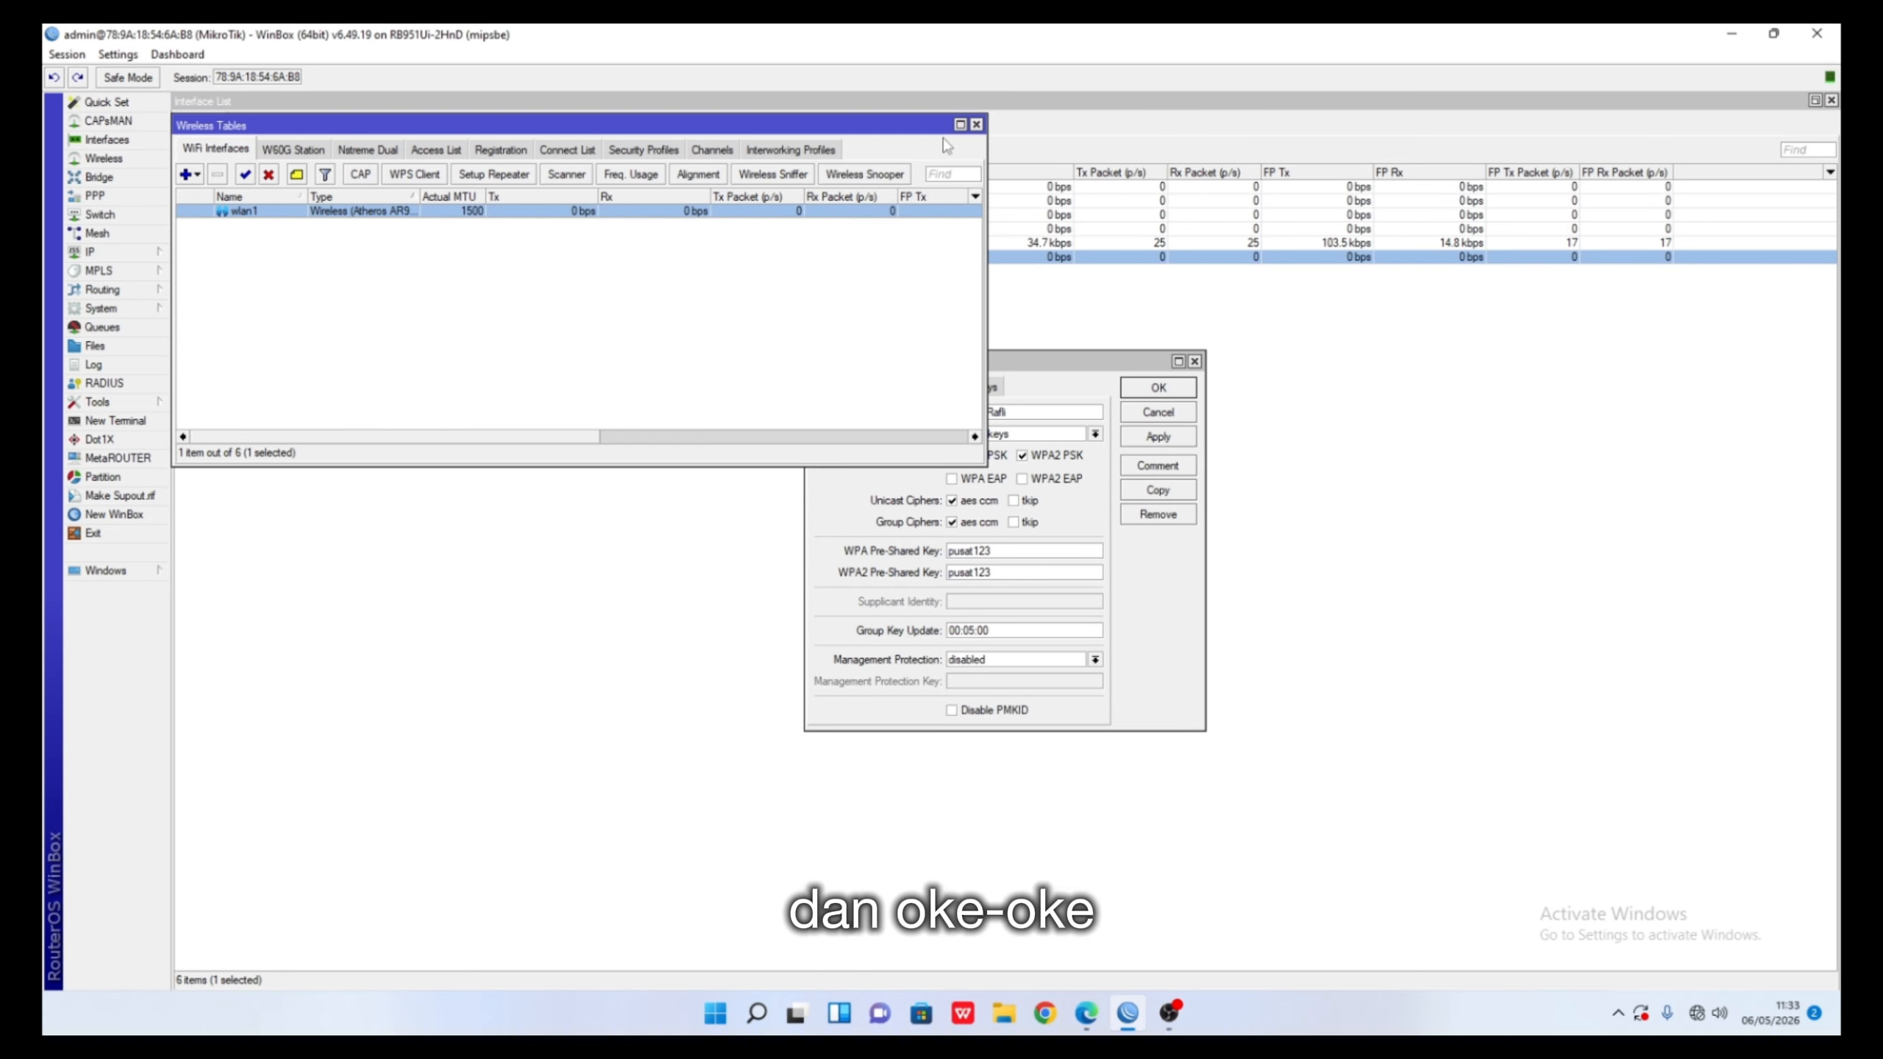
- Close the wireless windows and add a new bridge named bridge1-PST-to-CBG
click(976, 125)
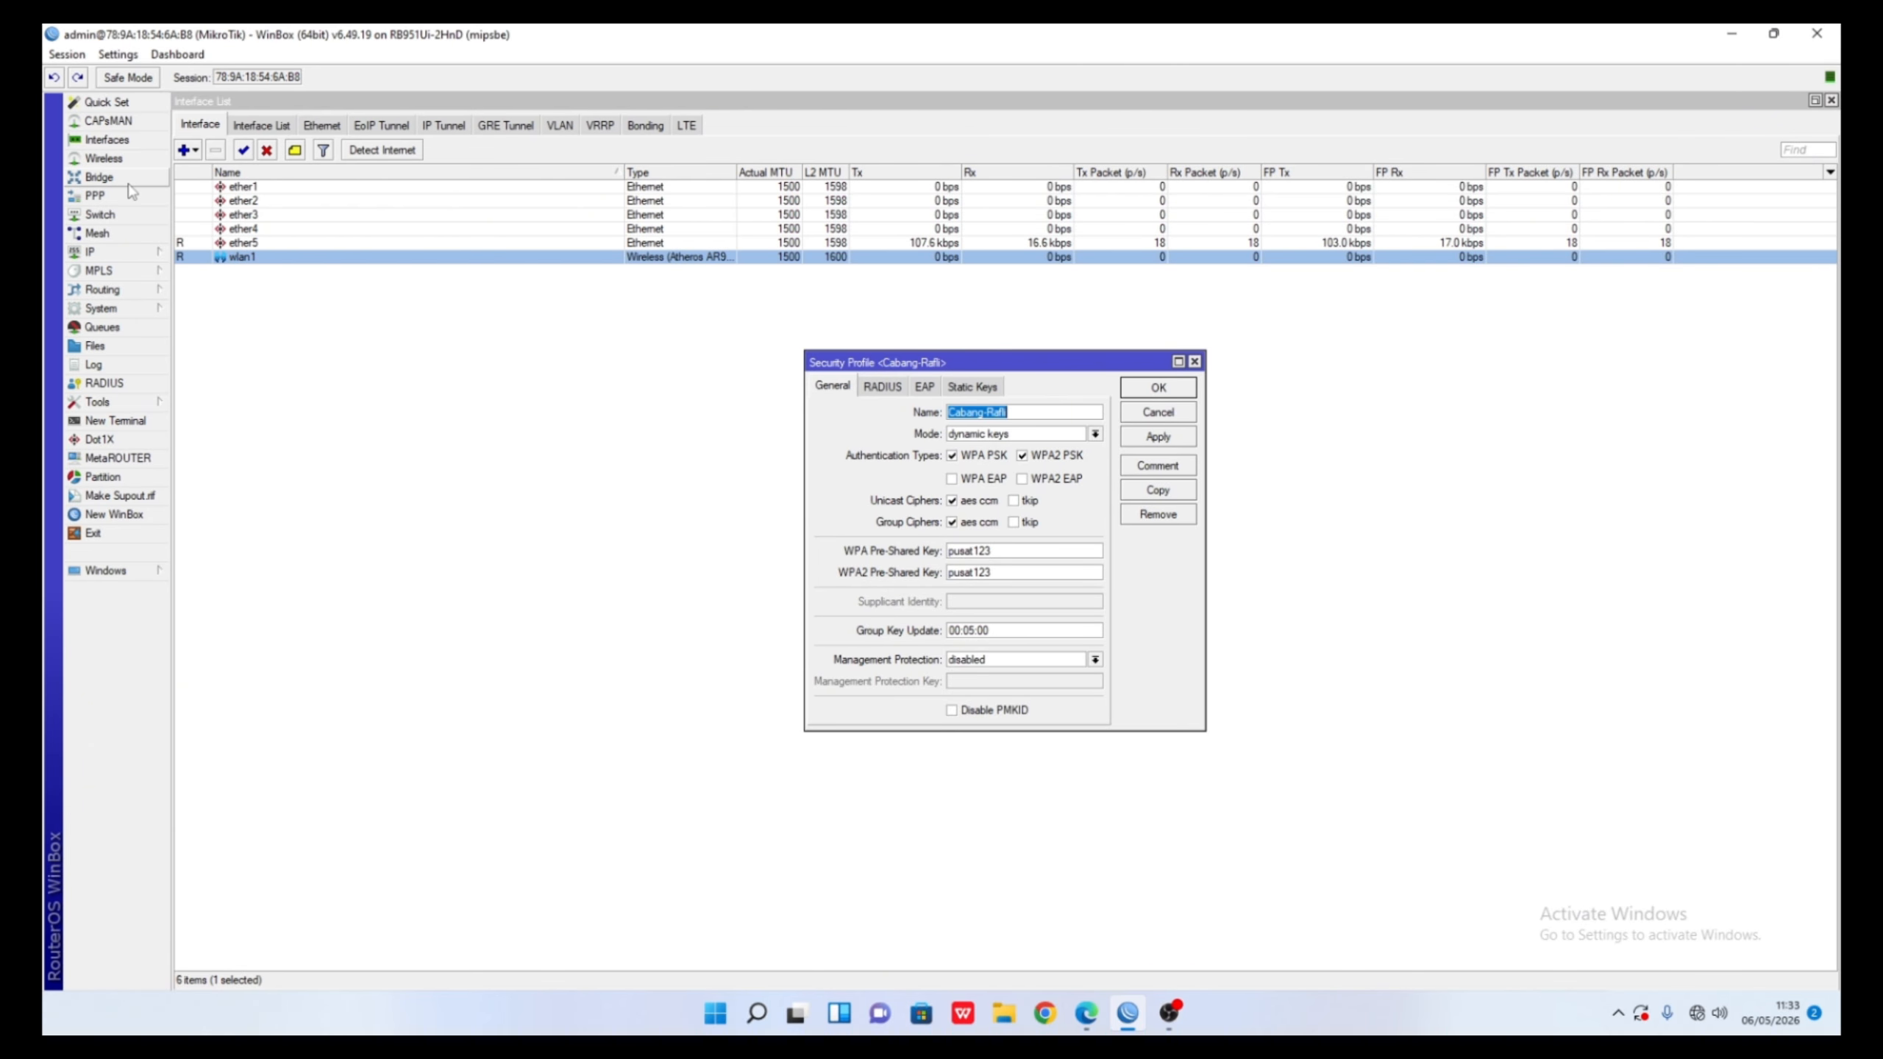
click(1194, 361)
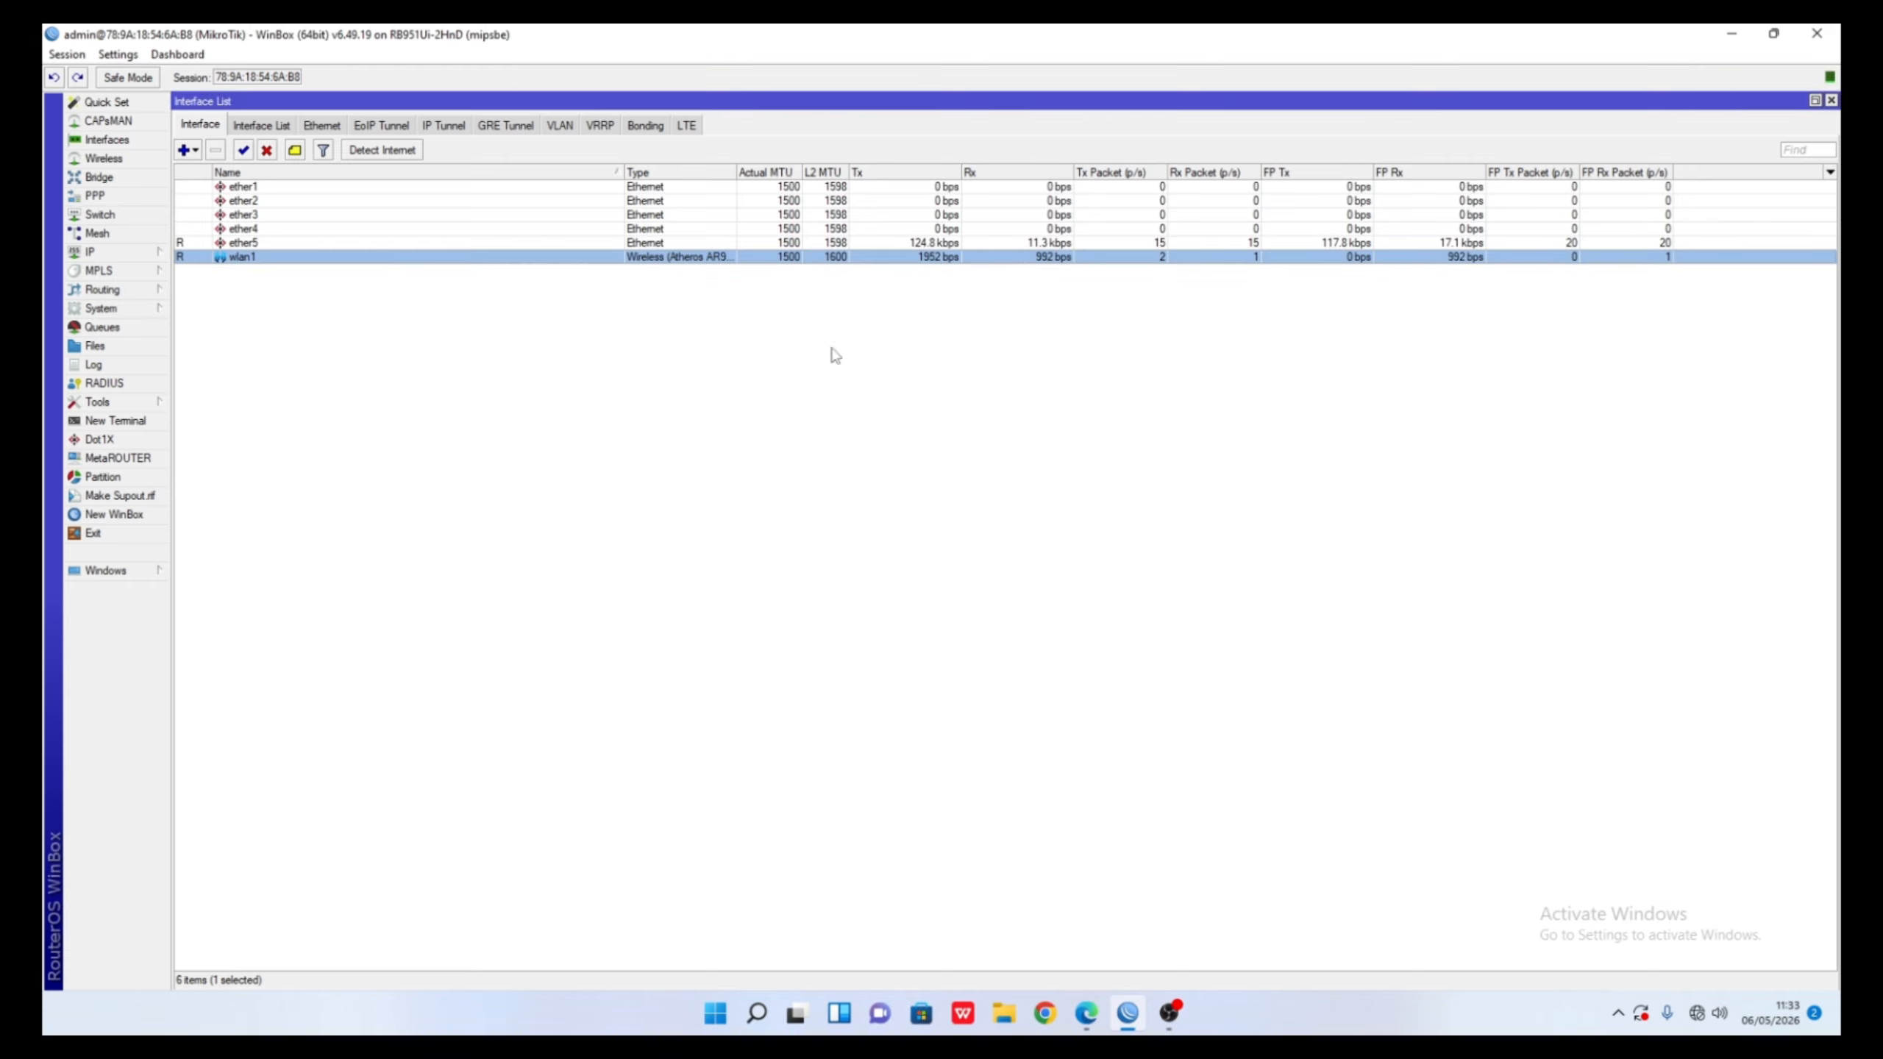
click(98, 178)
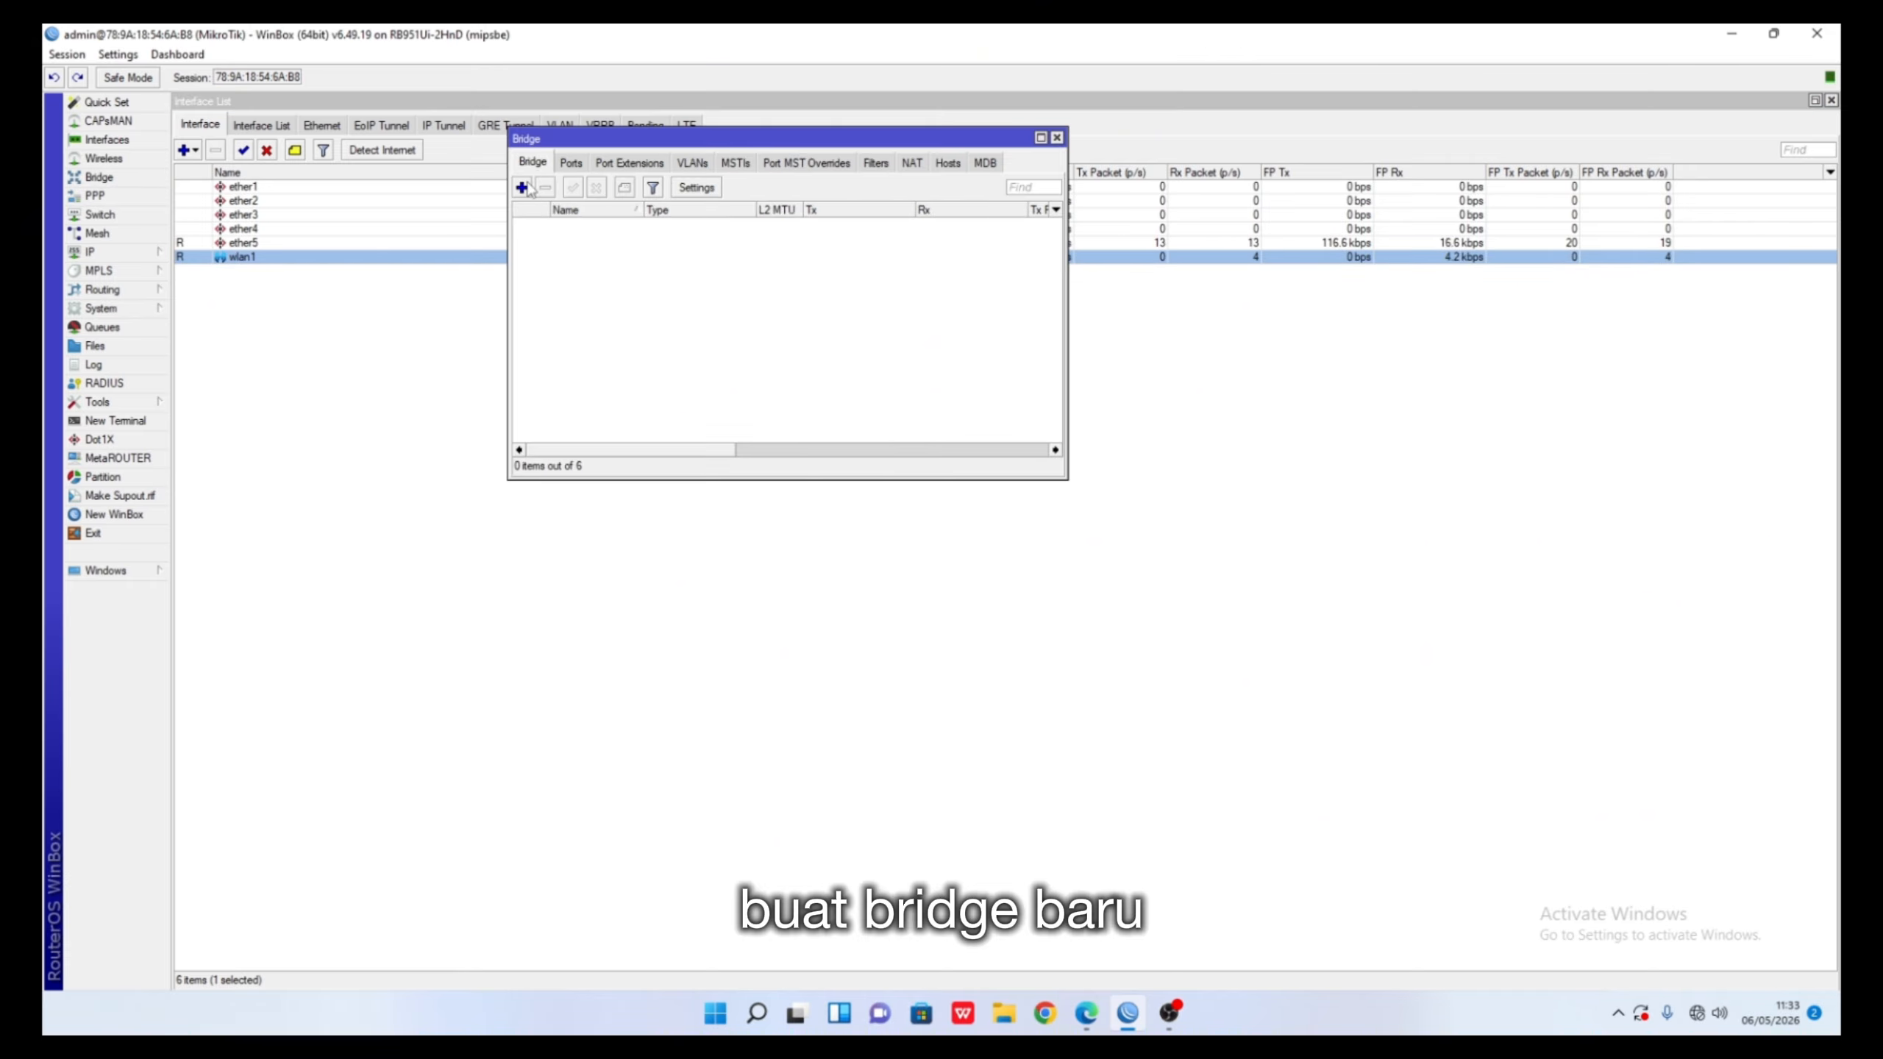
click(522, 187)
click(983, 399)
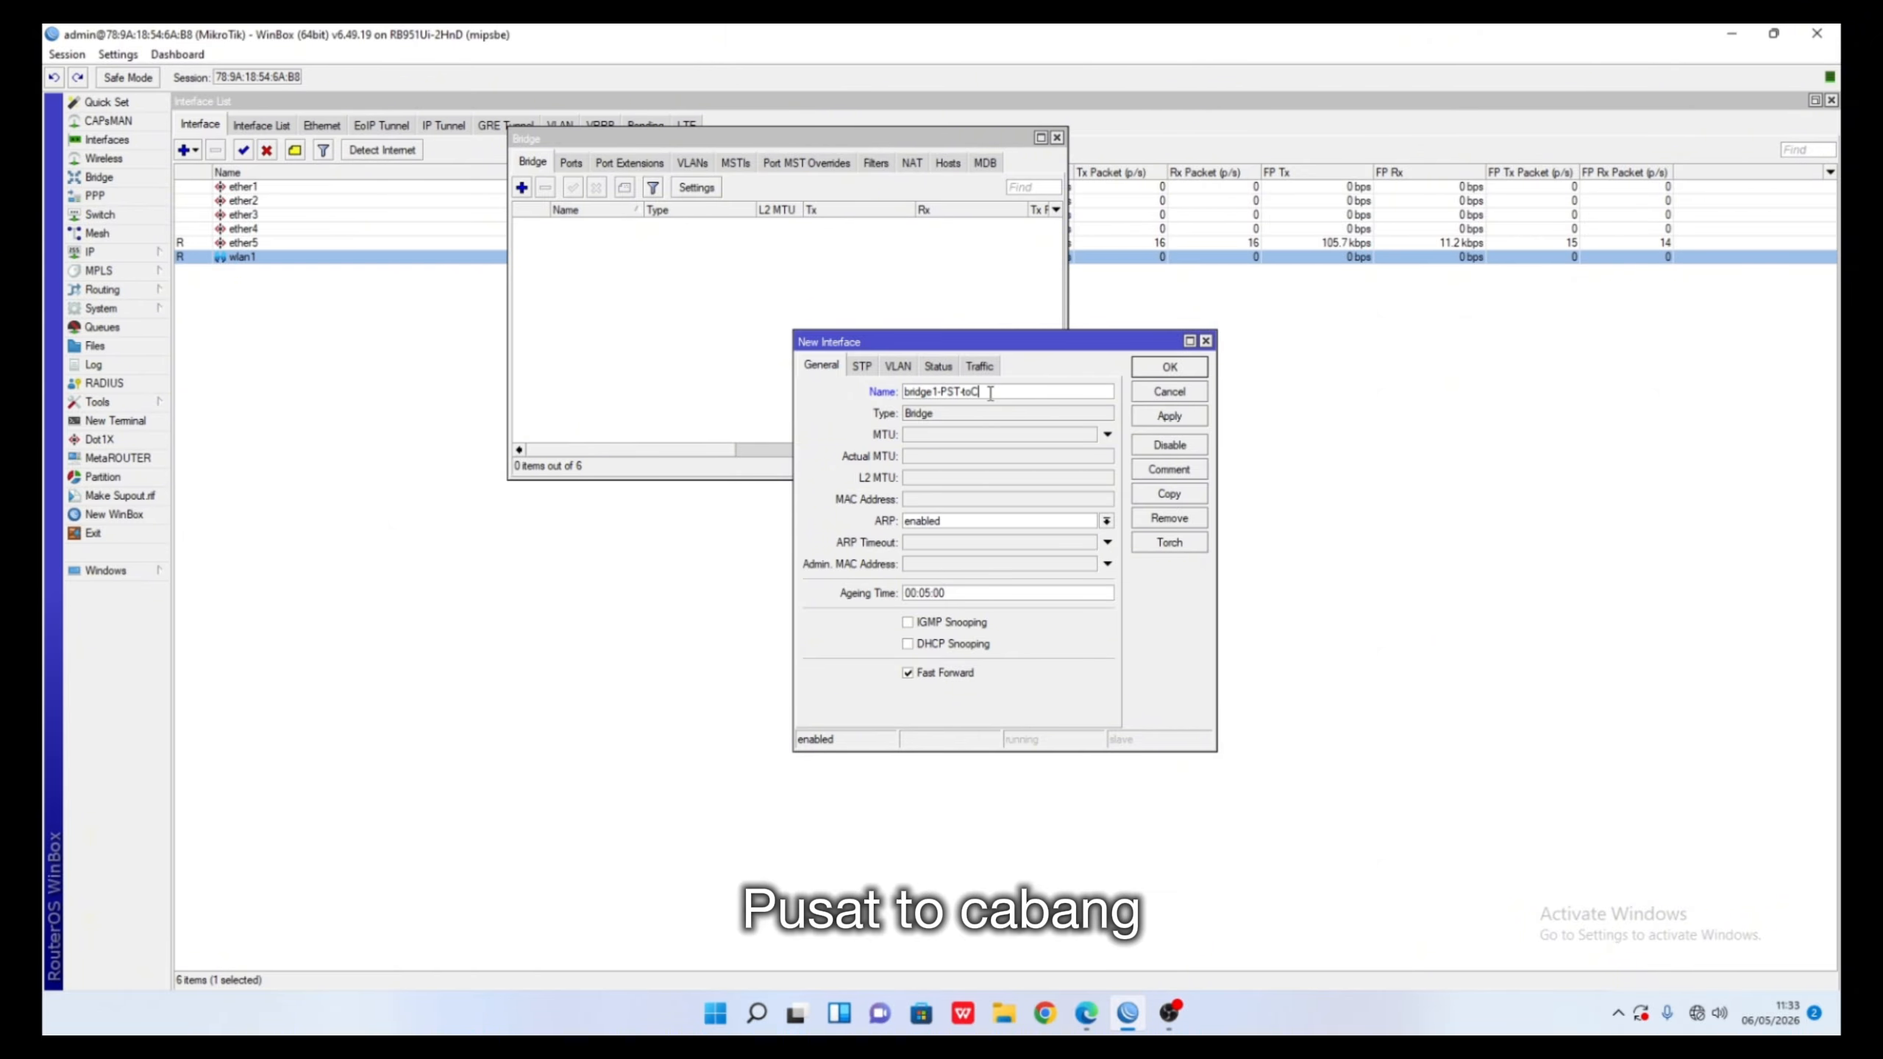
key(BackSpace)
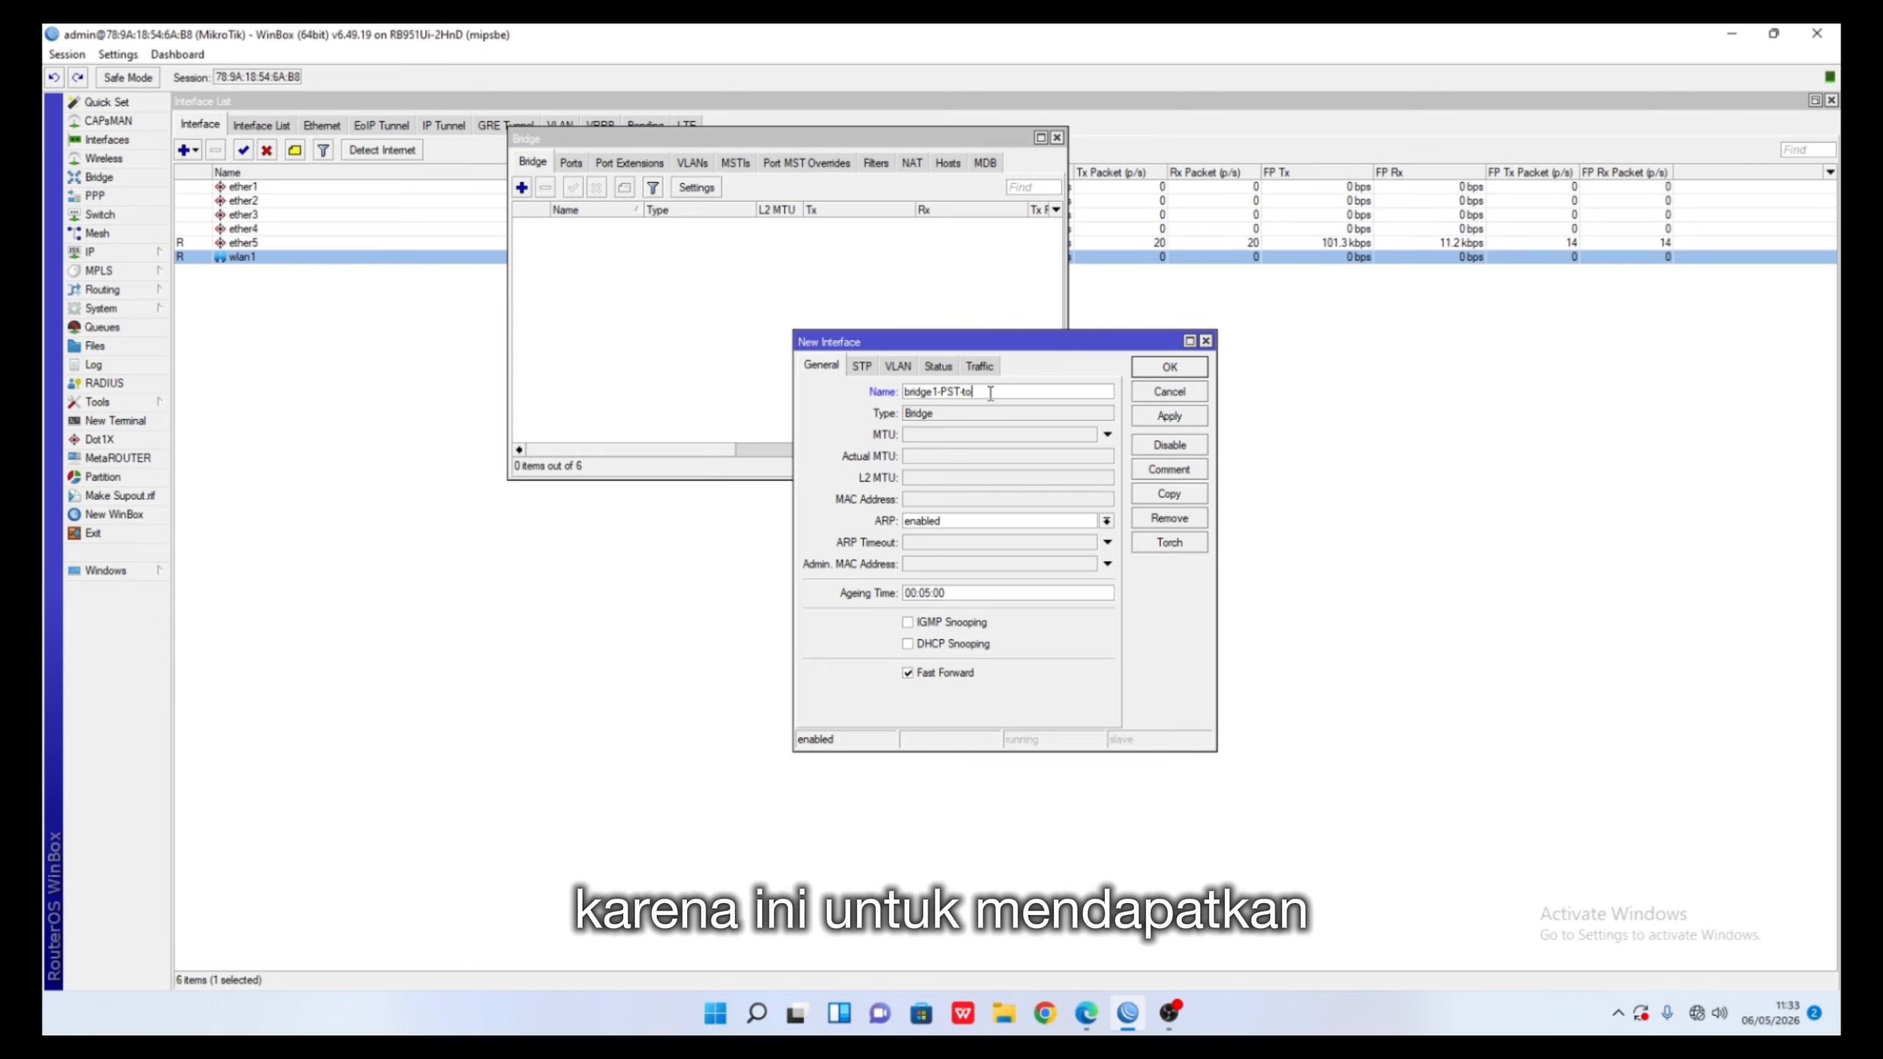
text(-CBG)
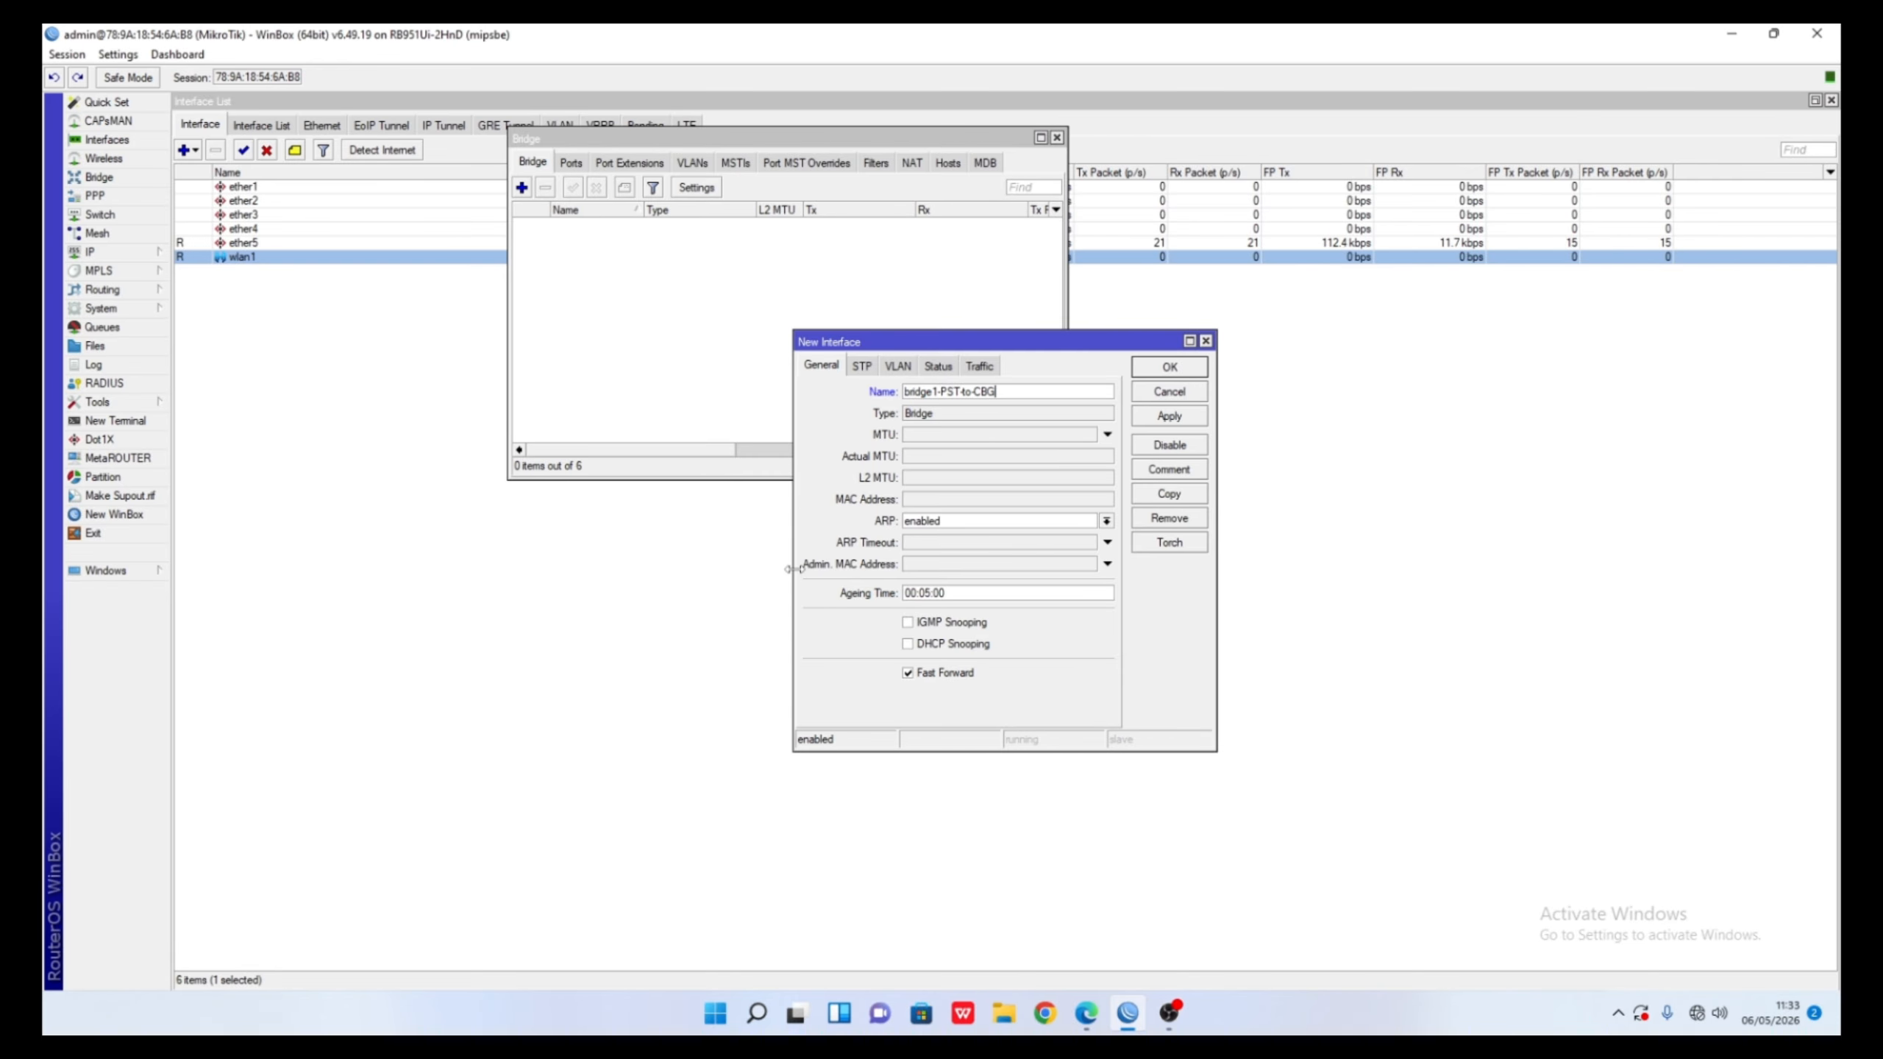
click(1143, 371)
- Attach ether1 and wlan1 as ports of bridge1-PST-to-CBG, then return to the Interface List
click(571, 164)
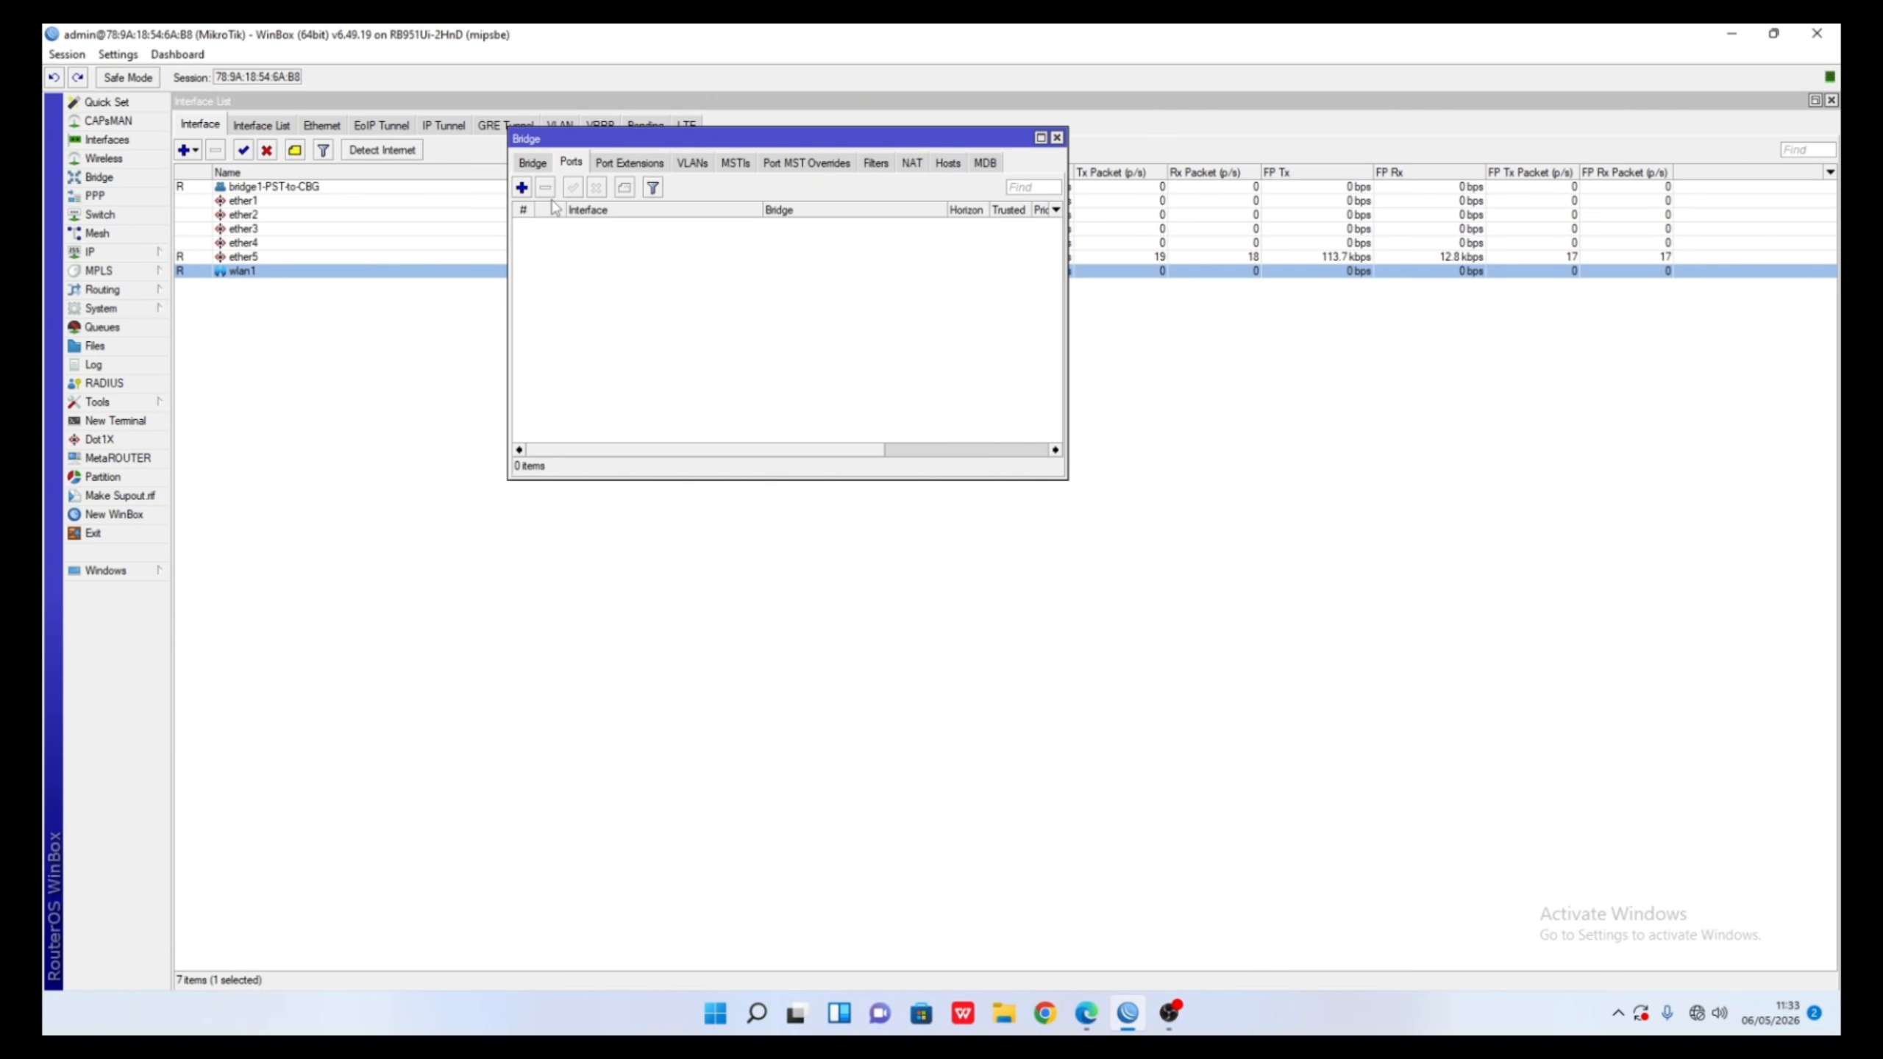
click(522, 188)
click(1134, 470)
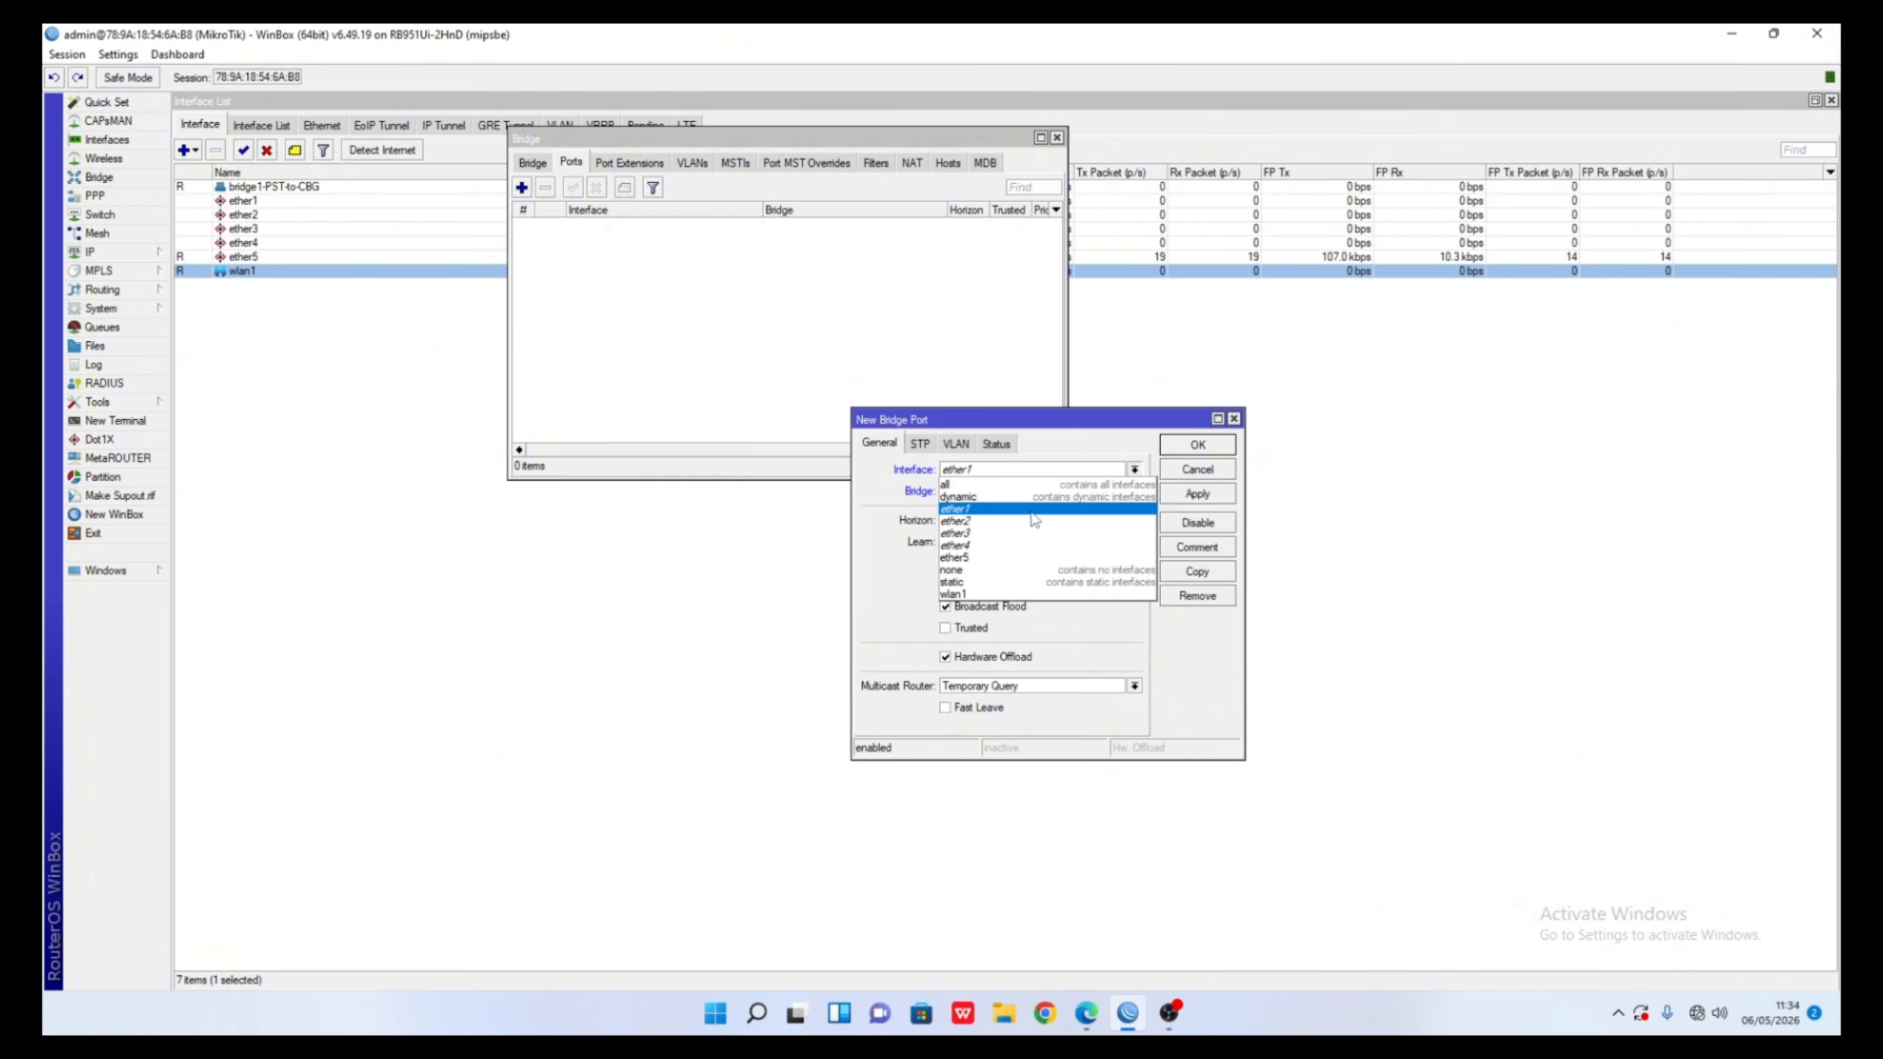
click(994, 509)
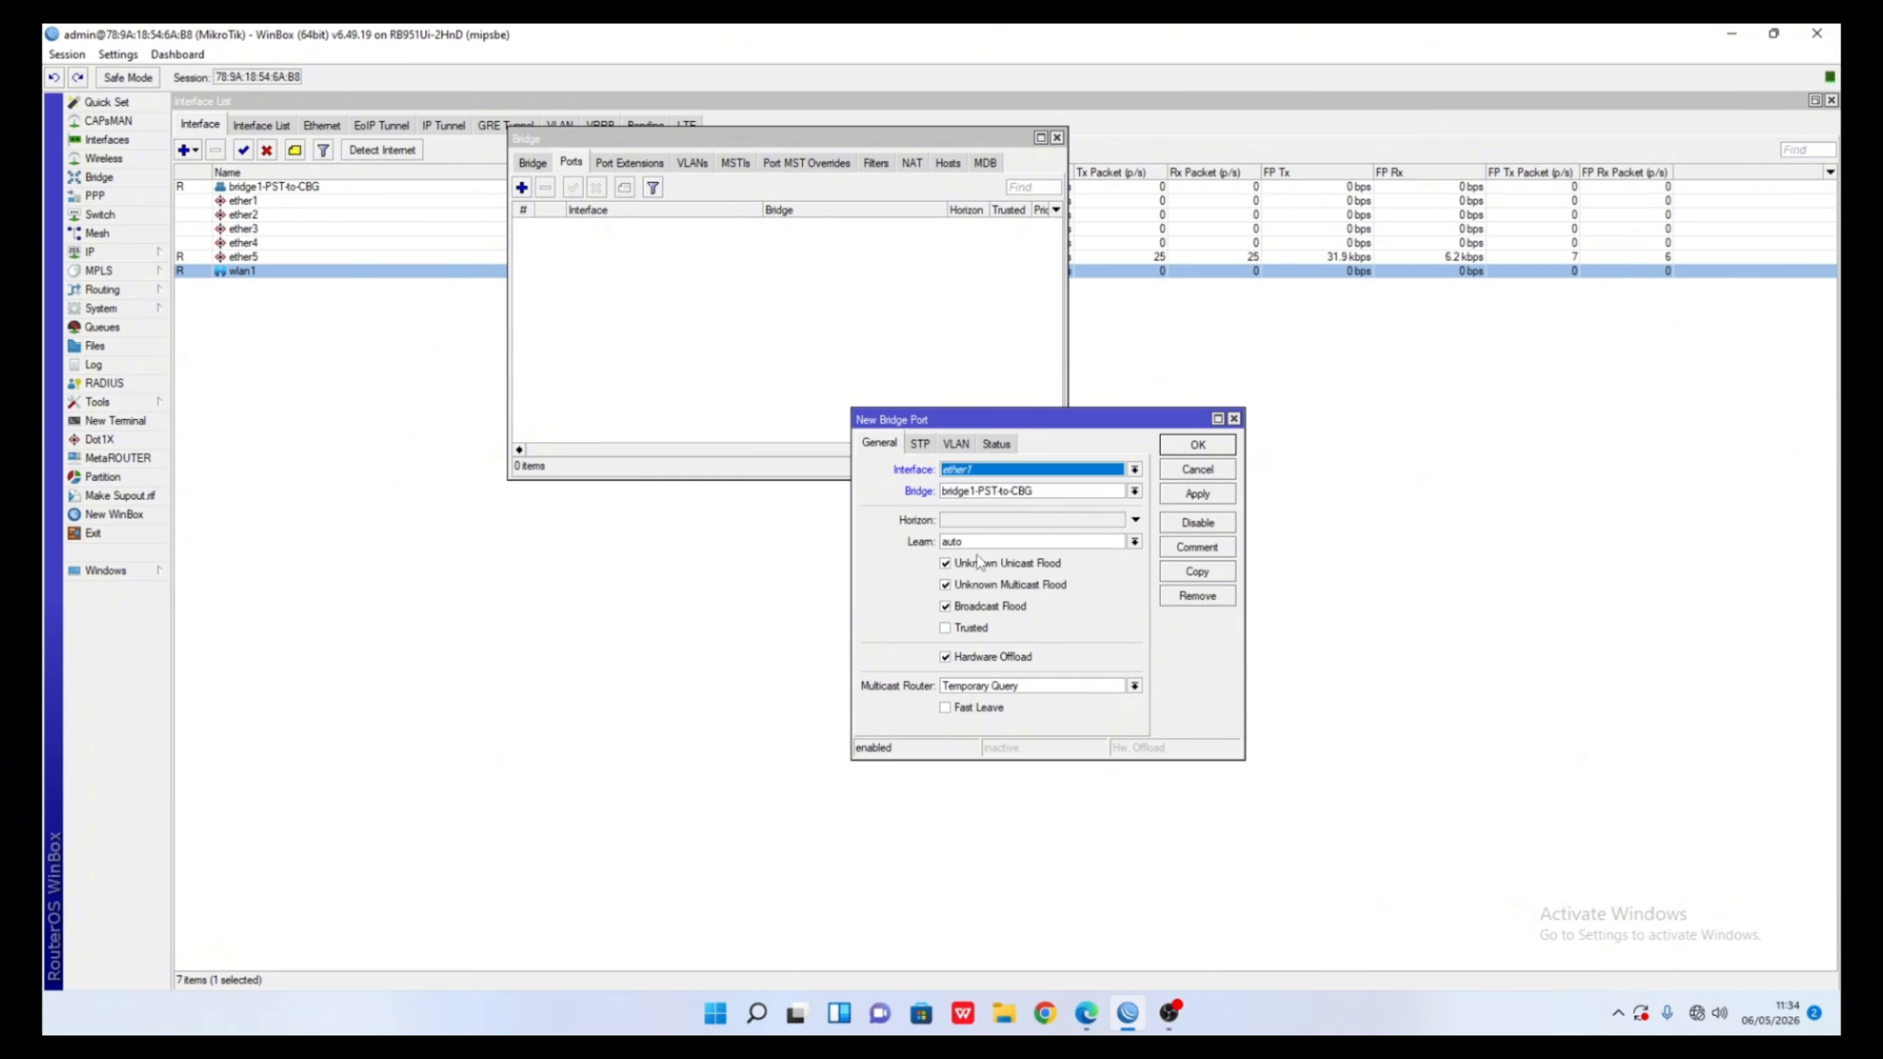
click(1196, 445)
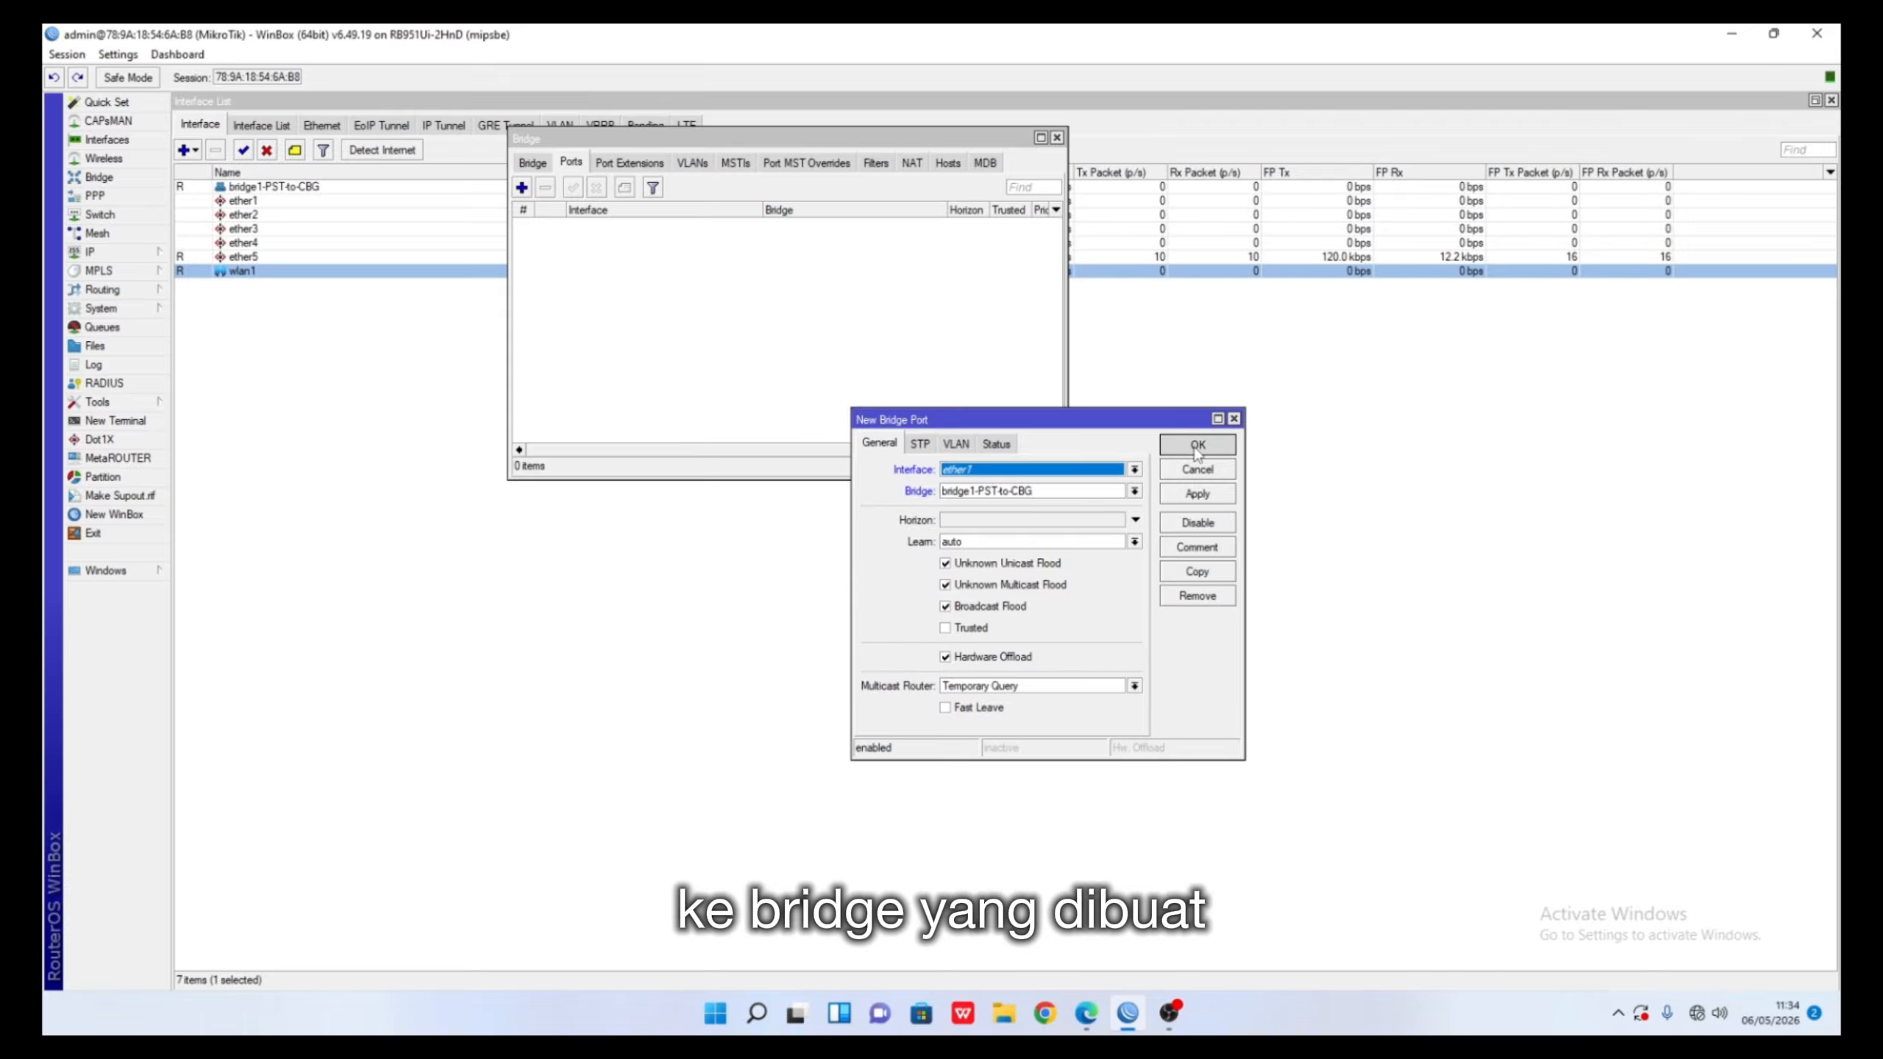
click(521, 187)
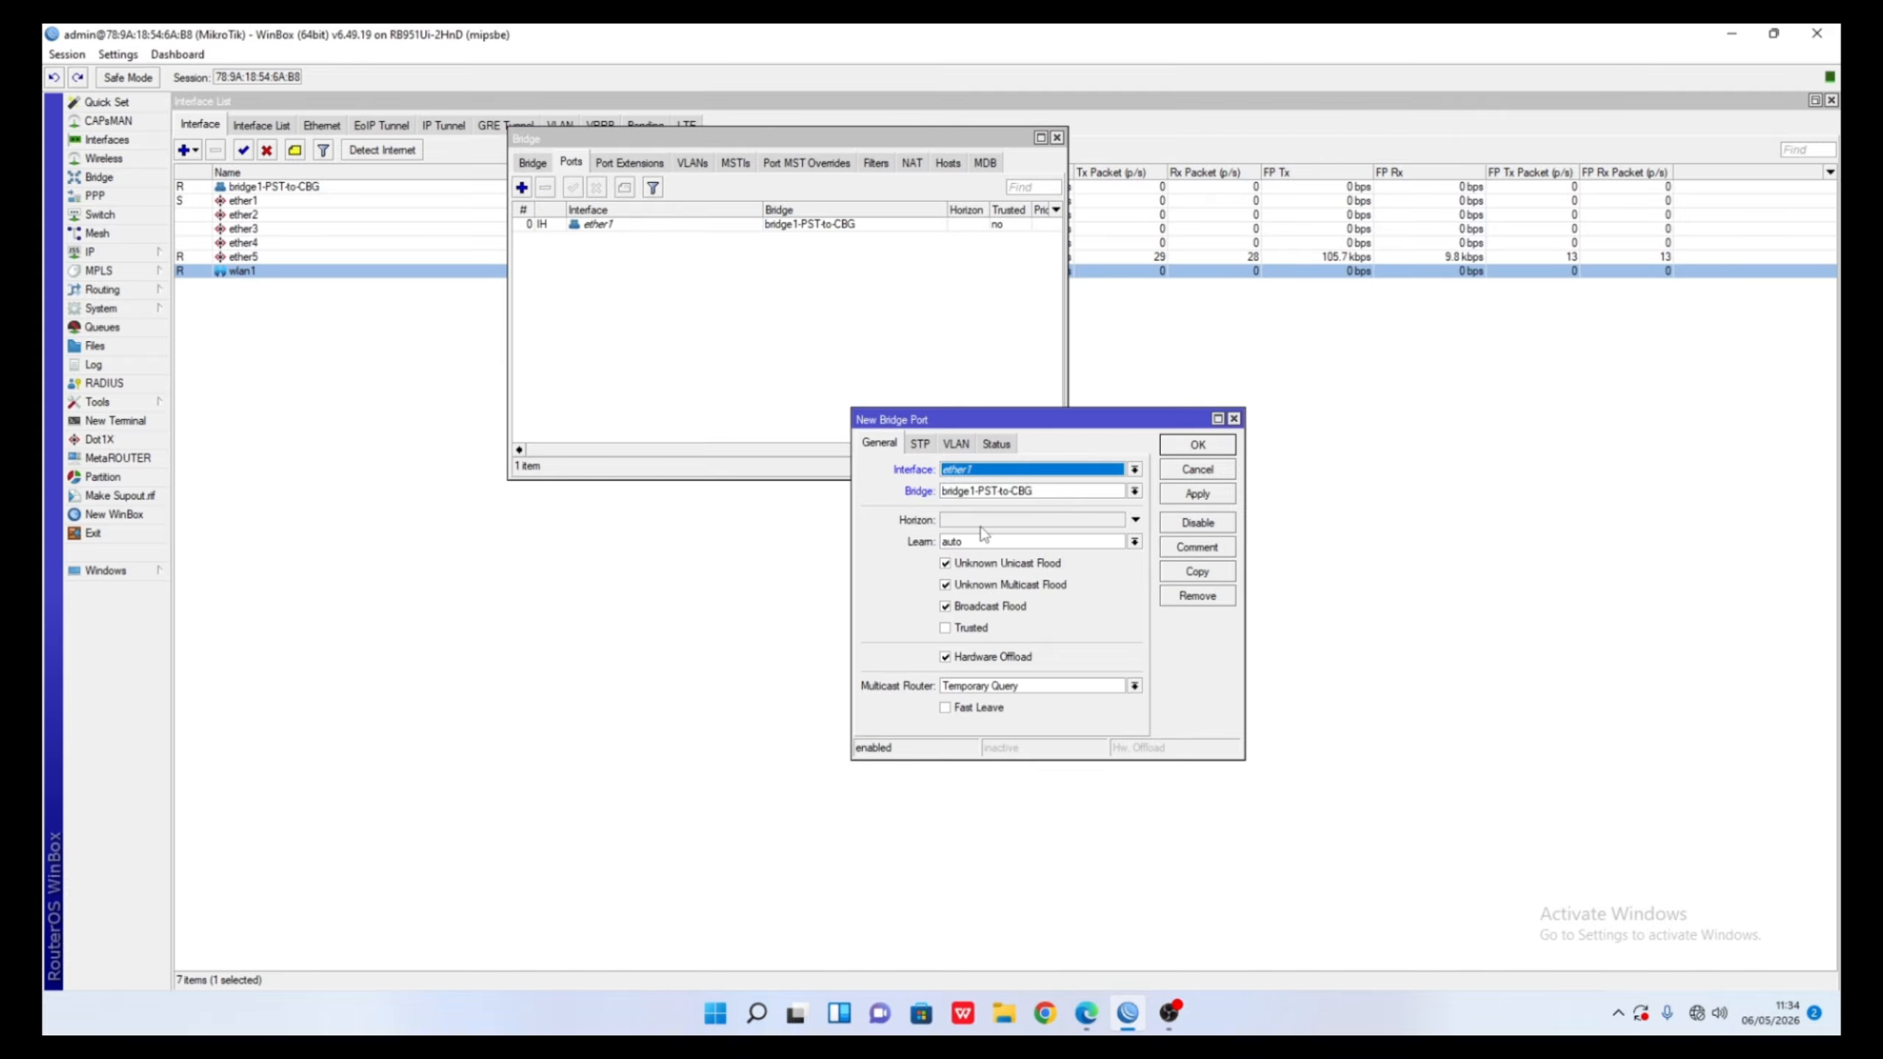
click(1041, 470)
click(1008, 593)
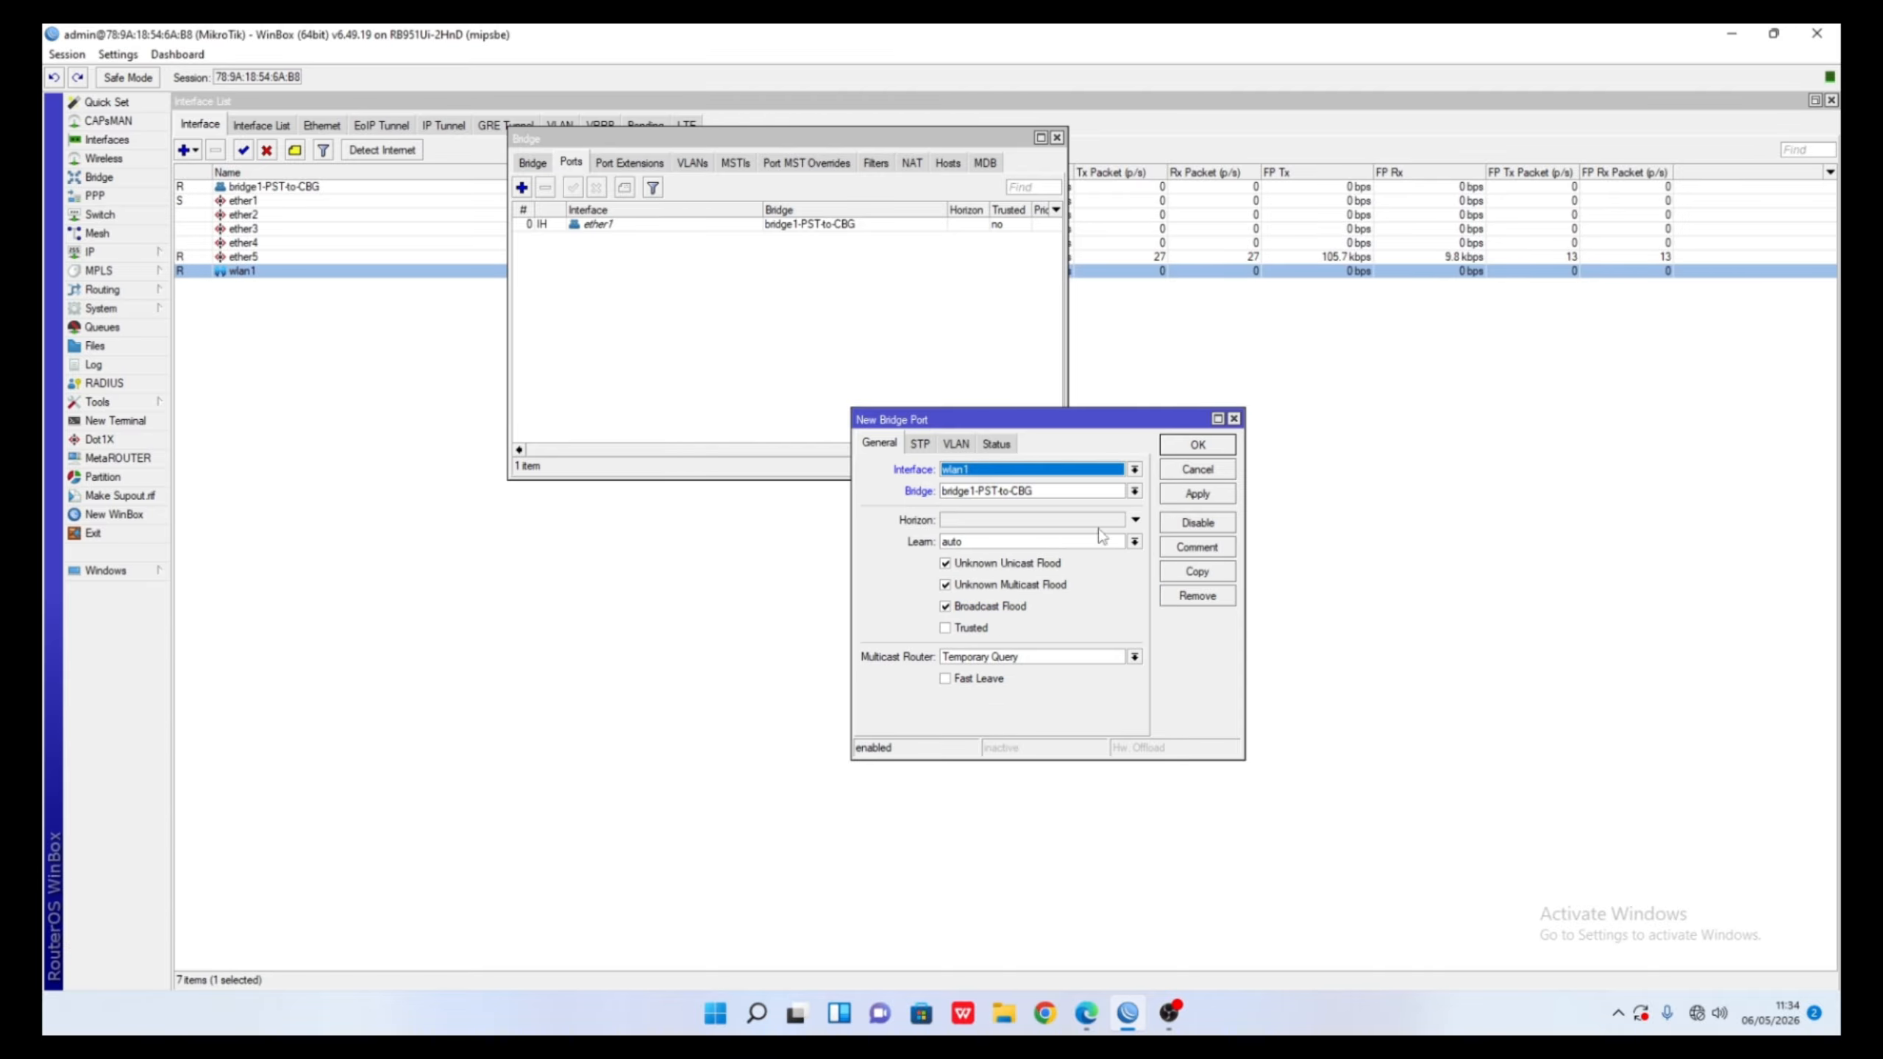
click(1191, 455)
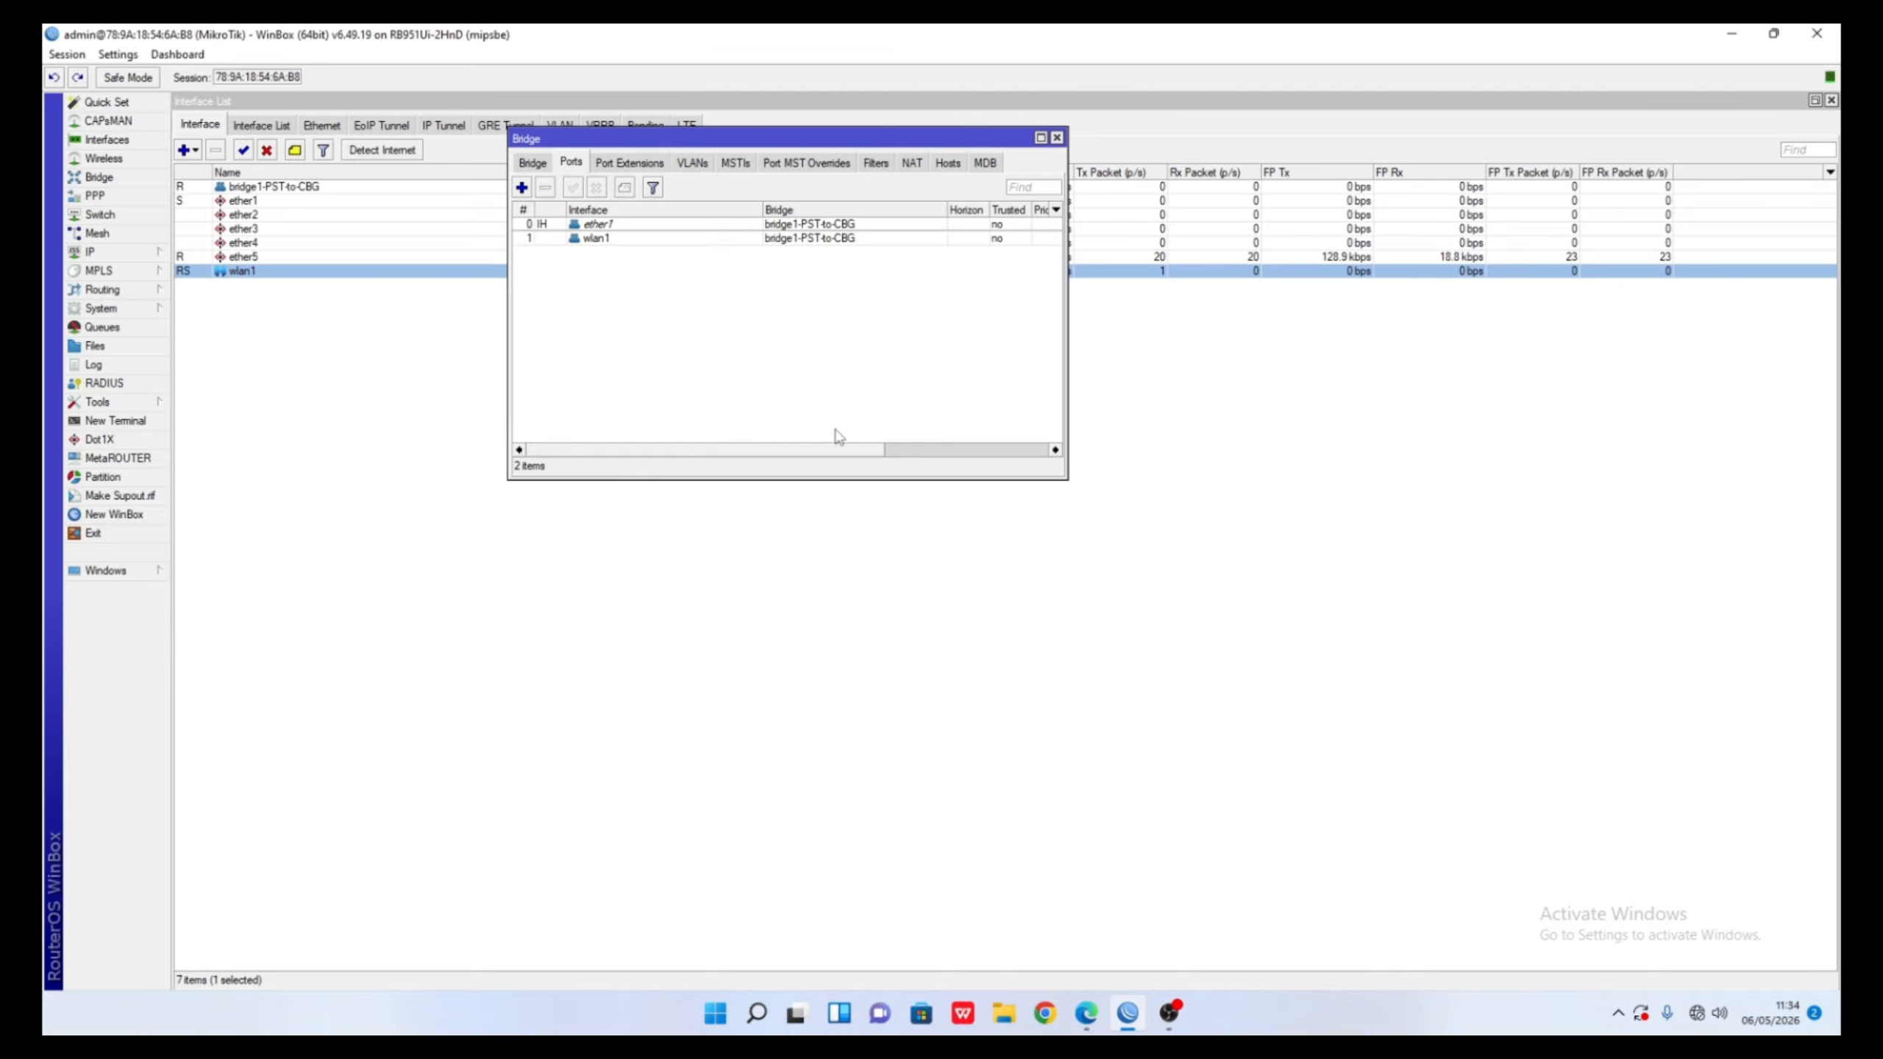
drag(838, 450, 614, 452)
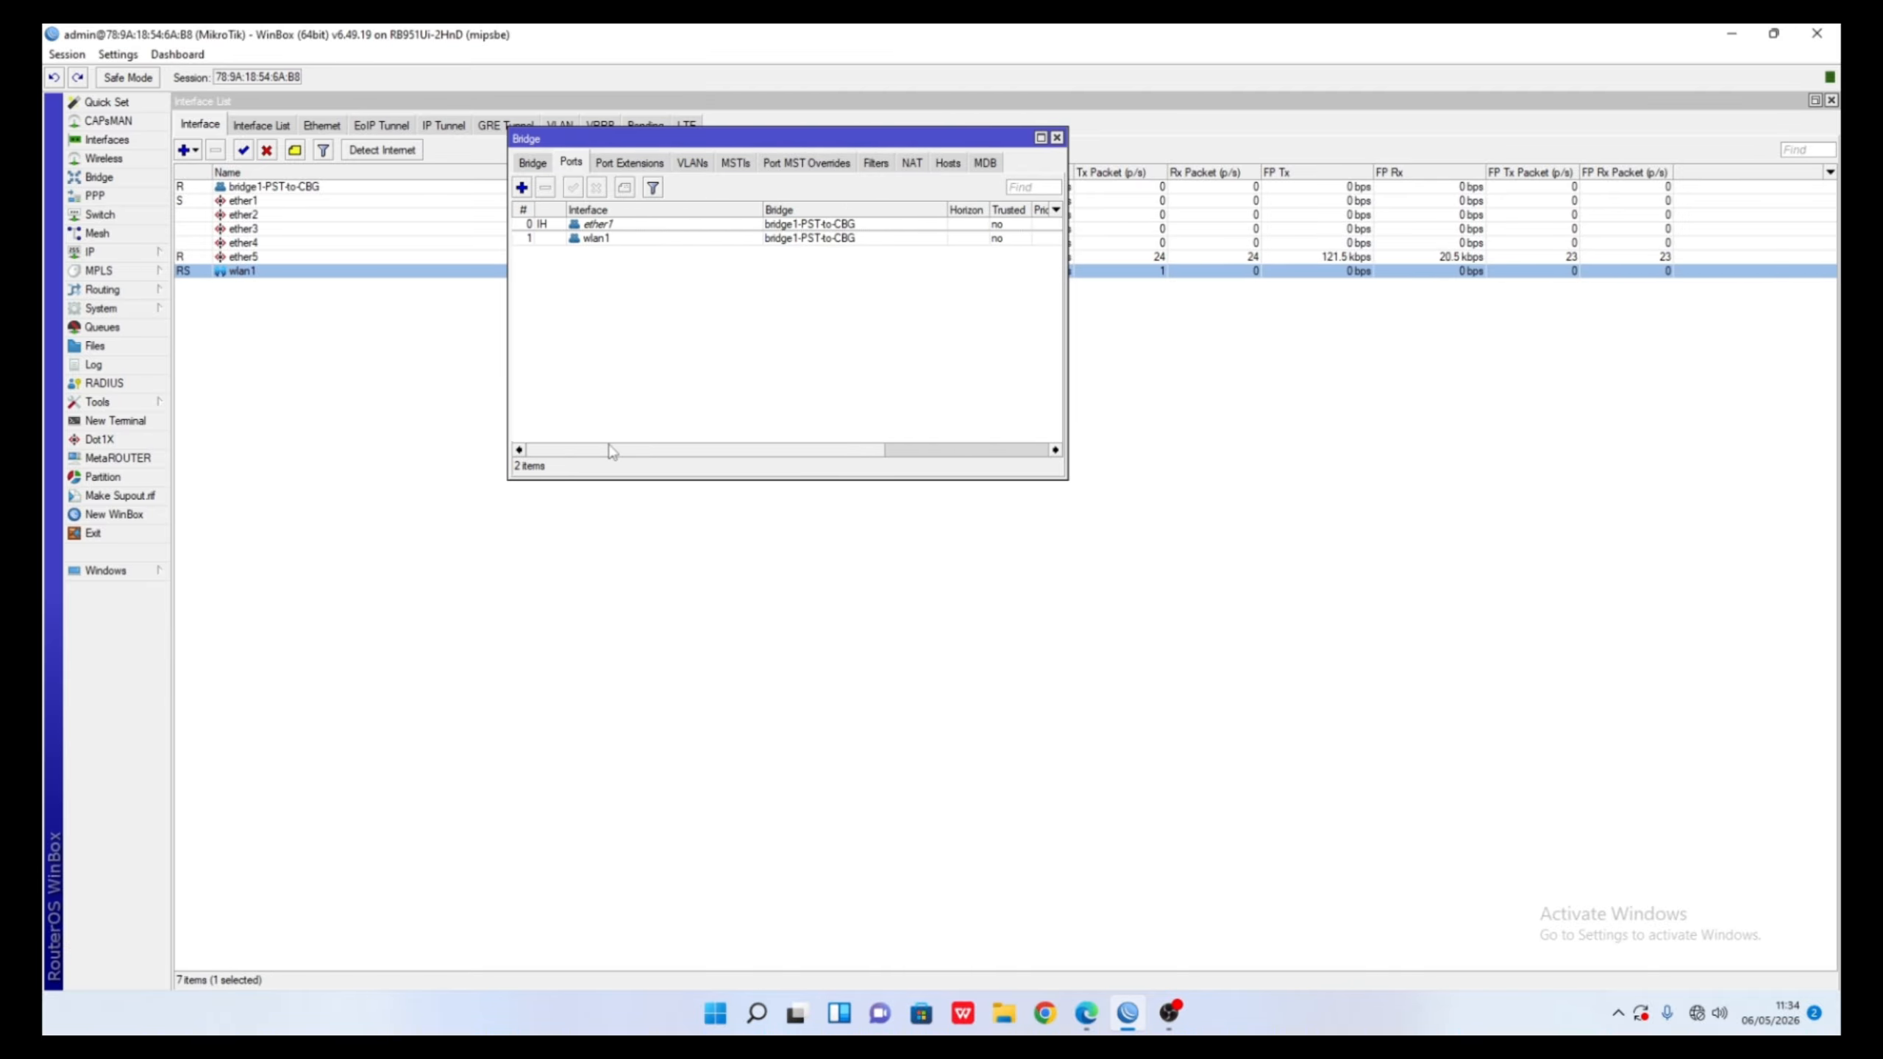
click(434, 400)
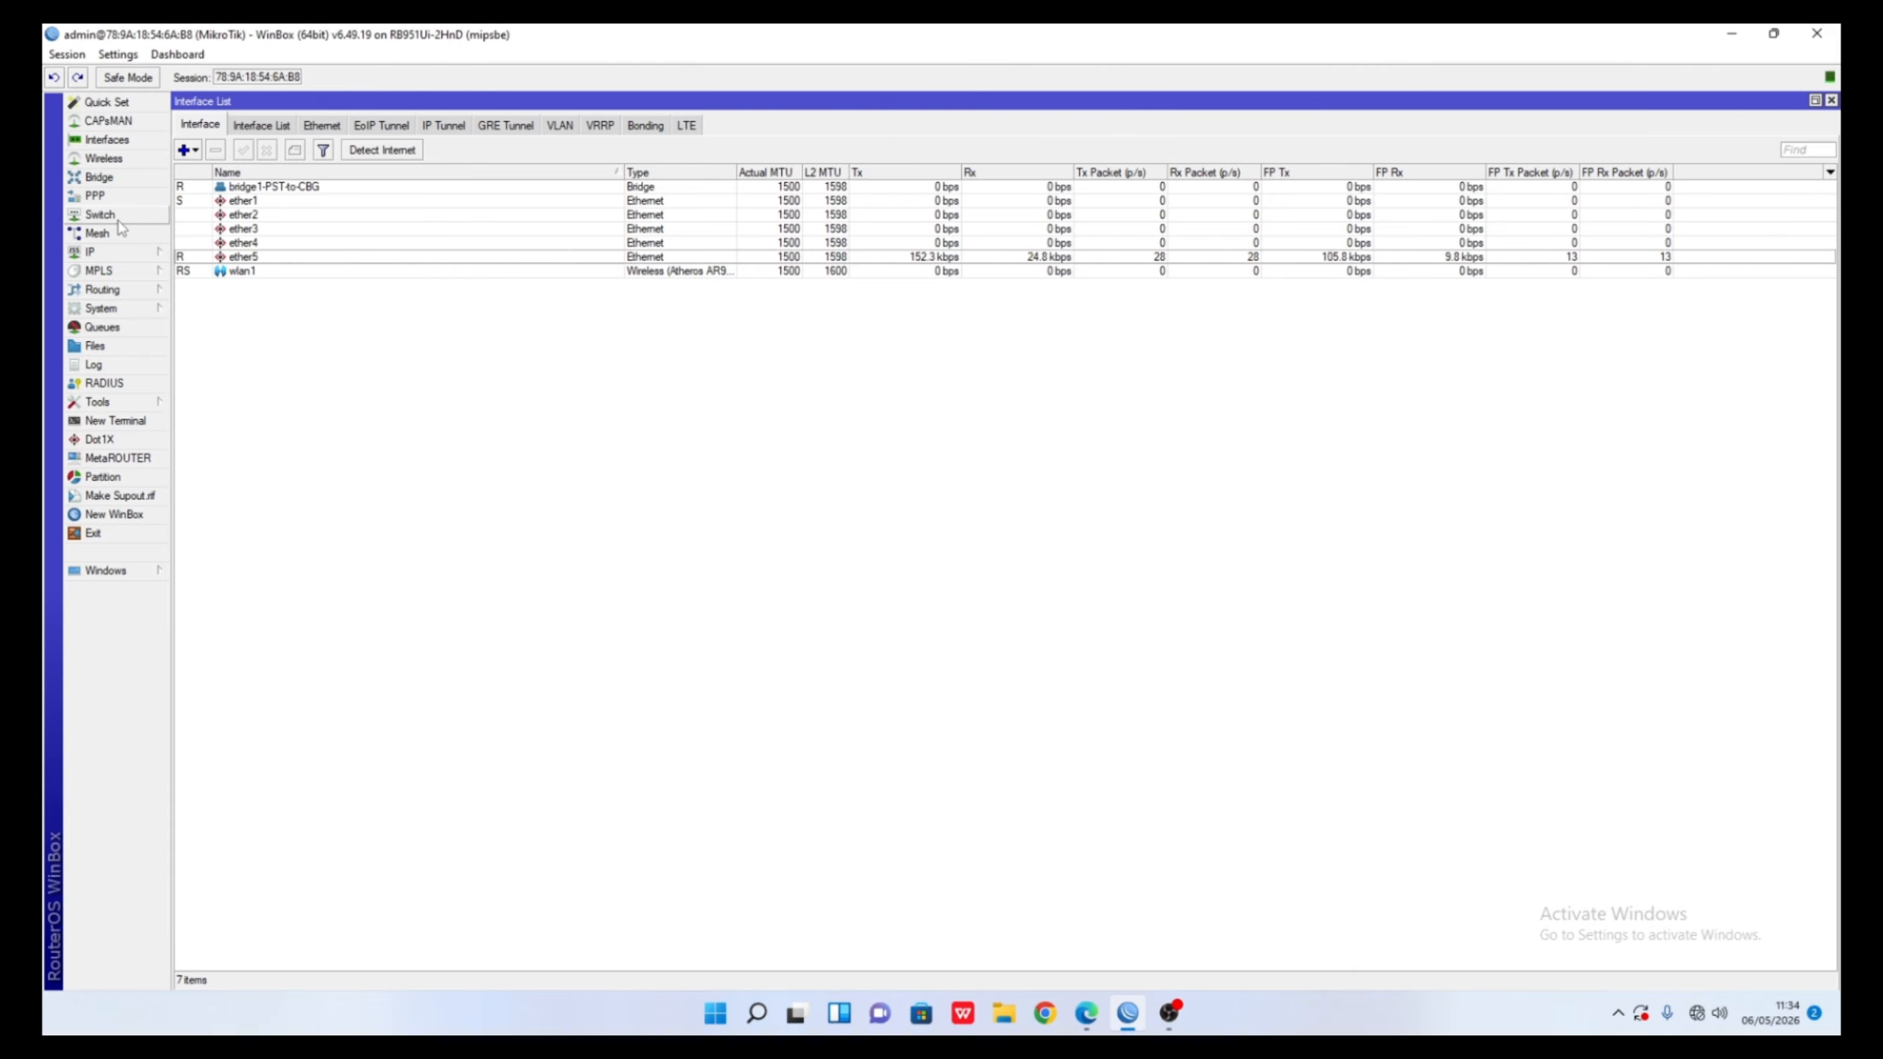
- Open the IP Address List and start a new address in the 172.16.10.x range
click(111, 252)
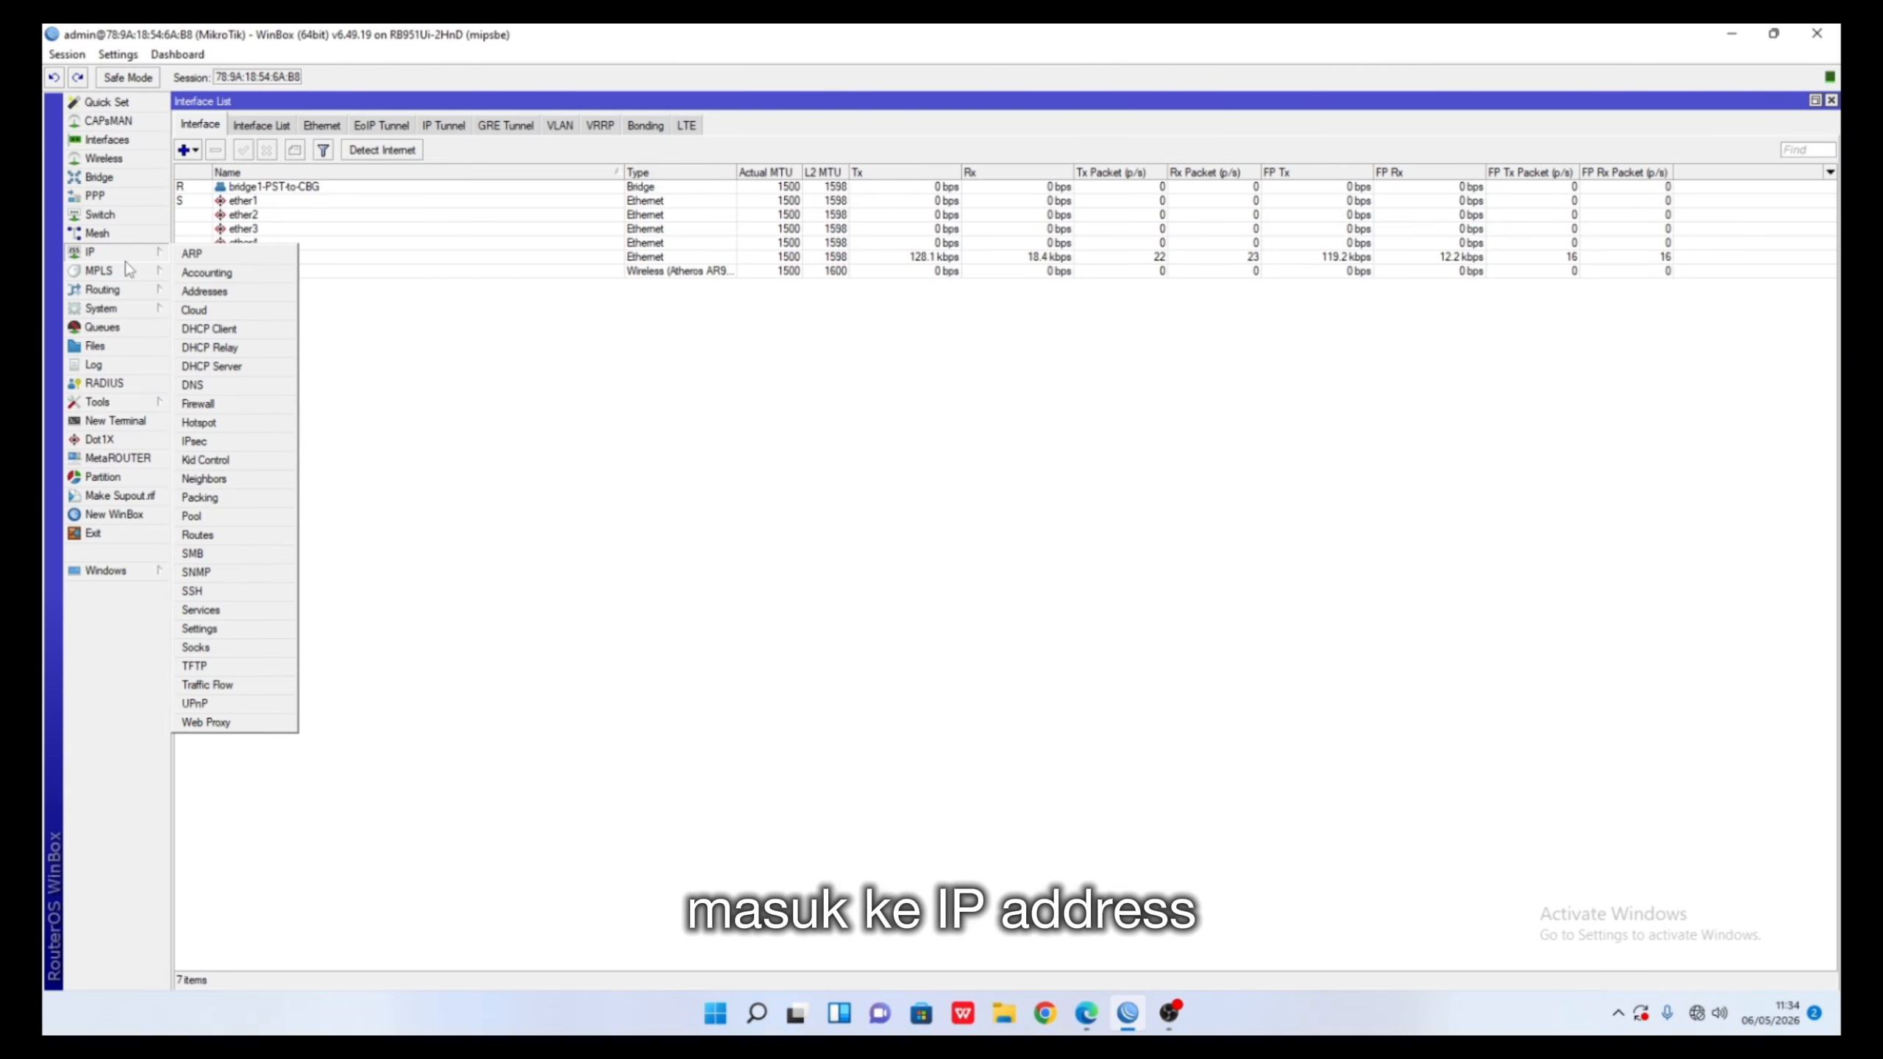
click(204, 291)
click(181, 123)
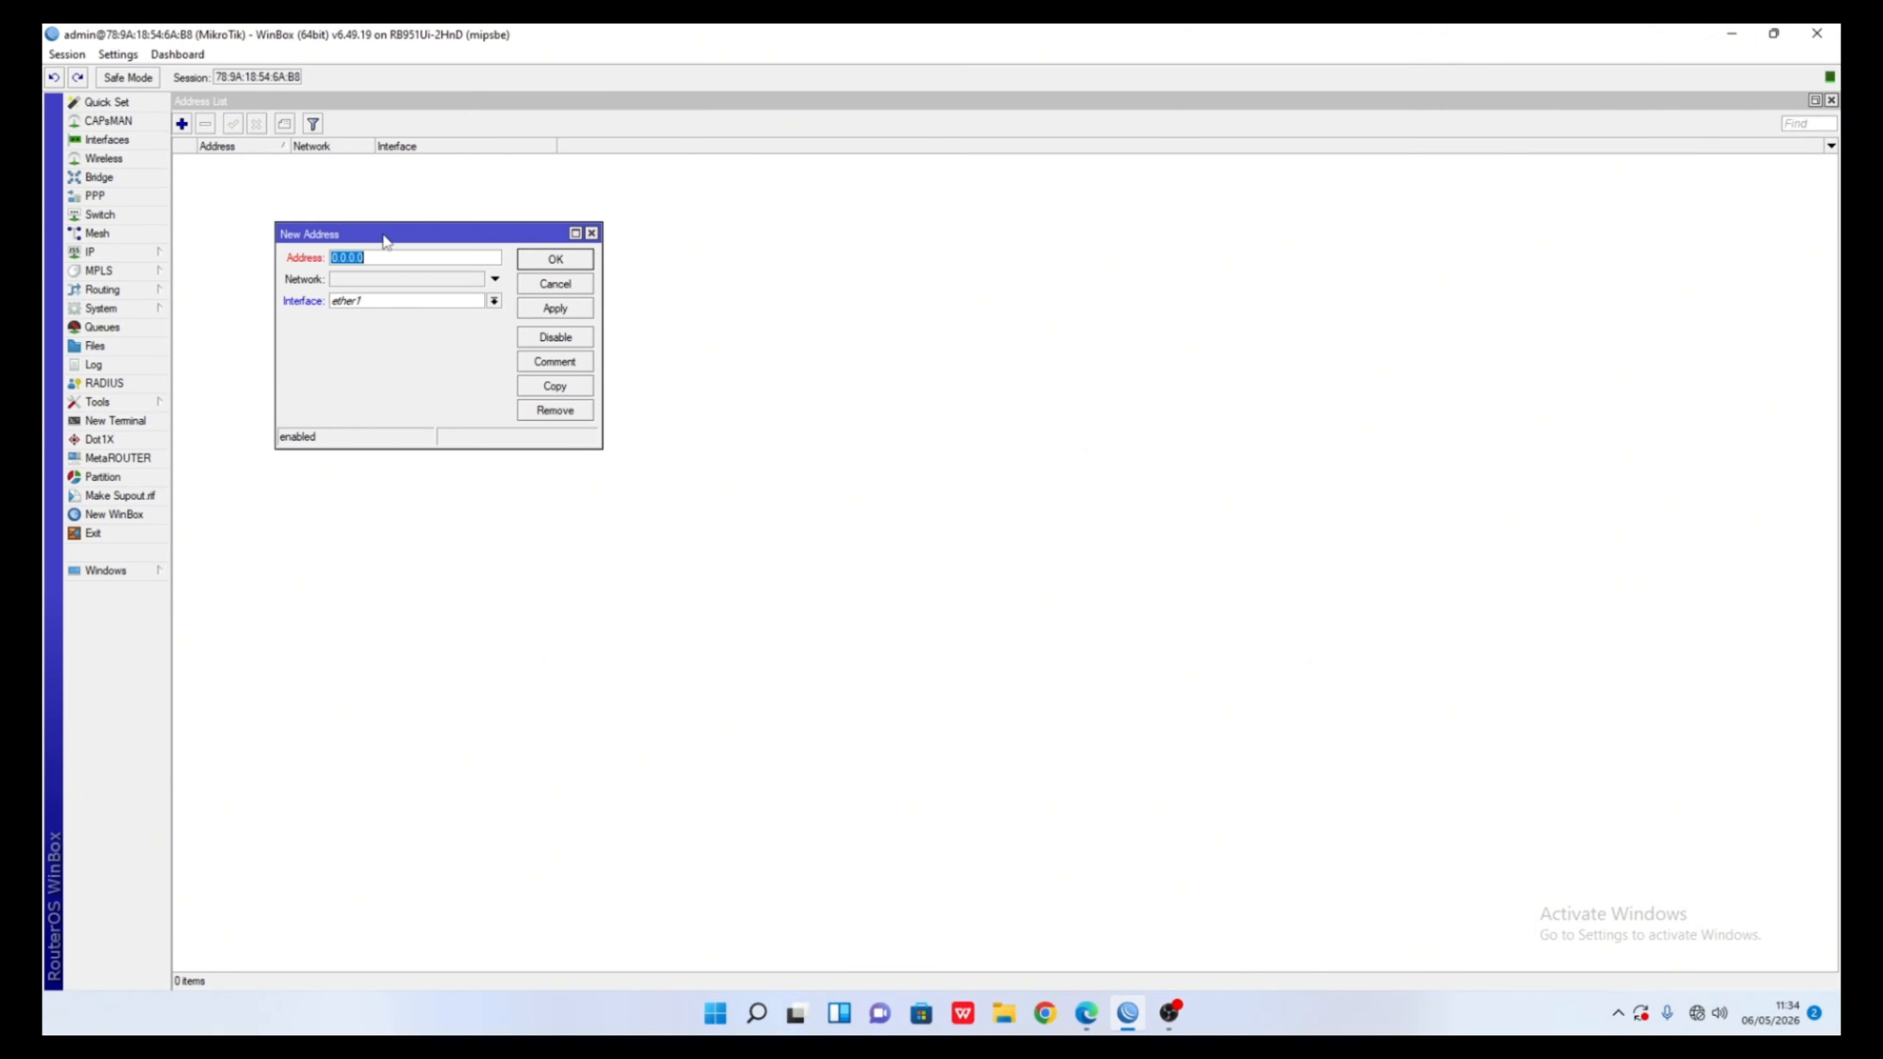
key(BackSpace)
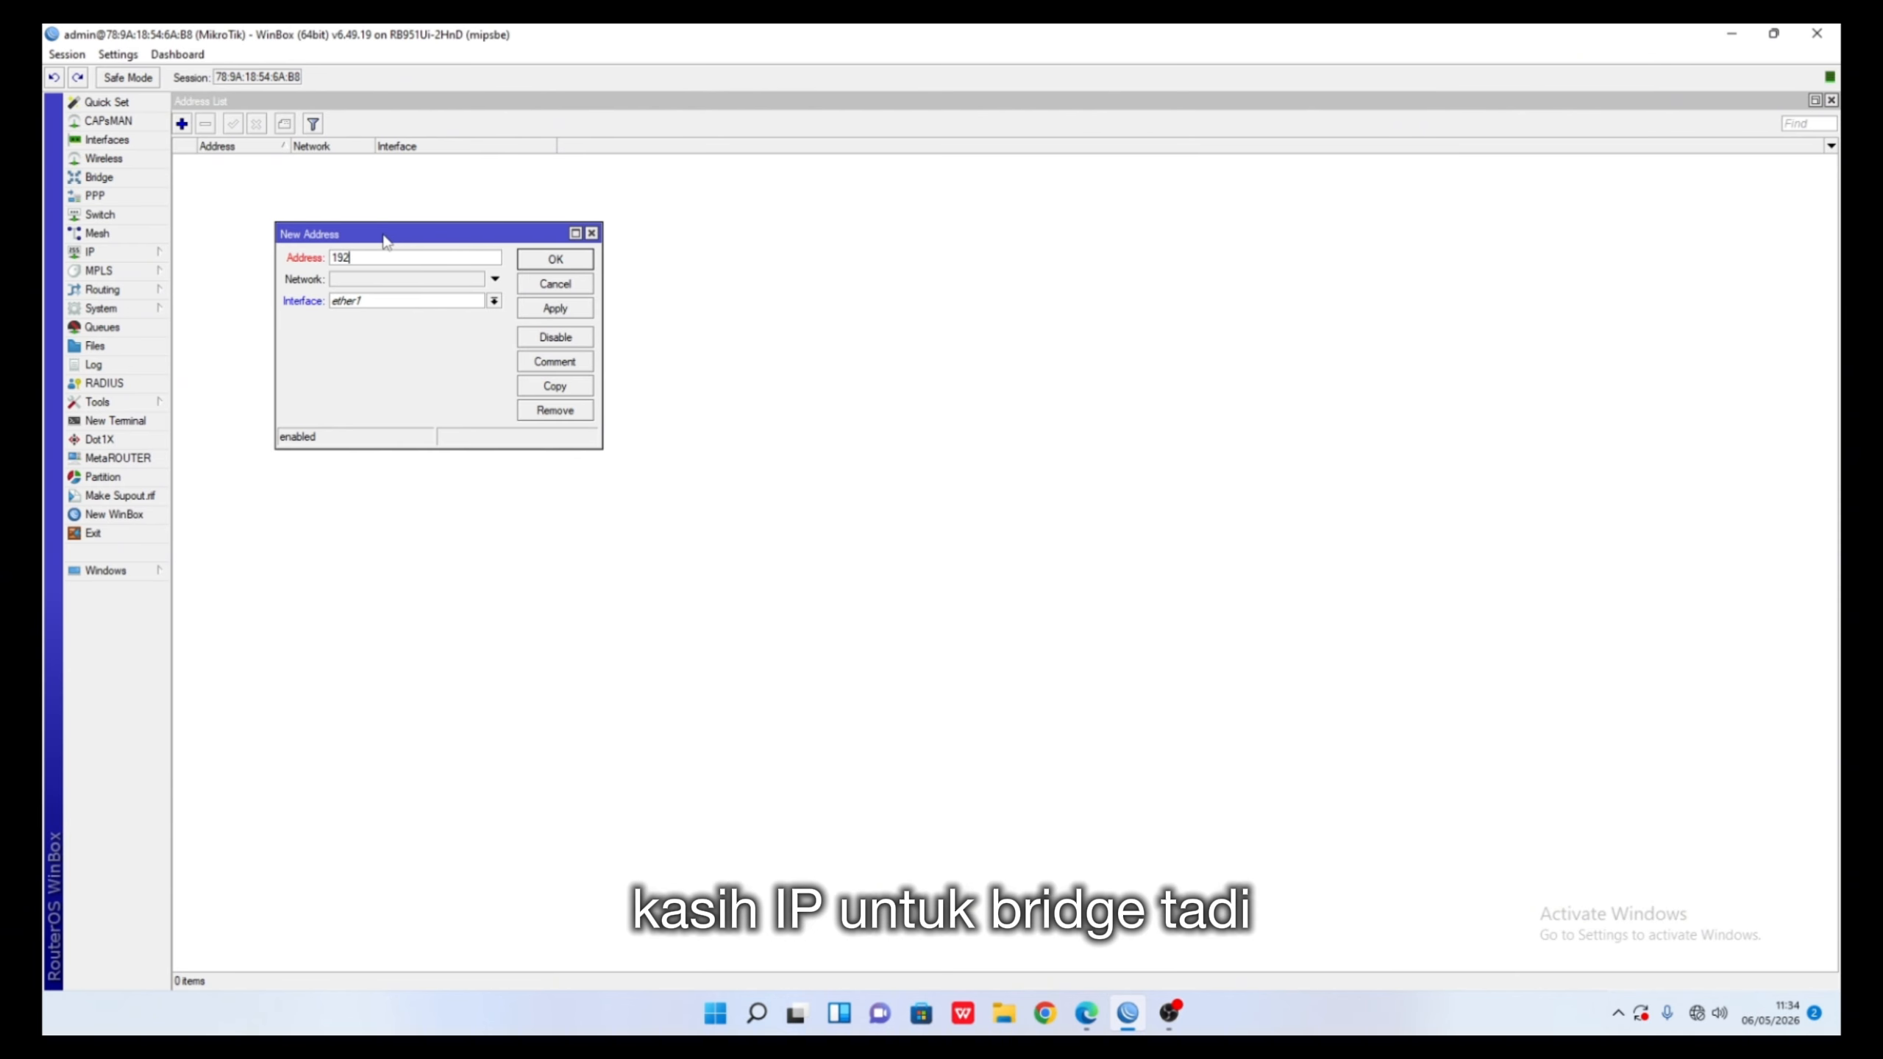
text(192.168)
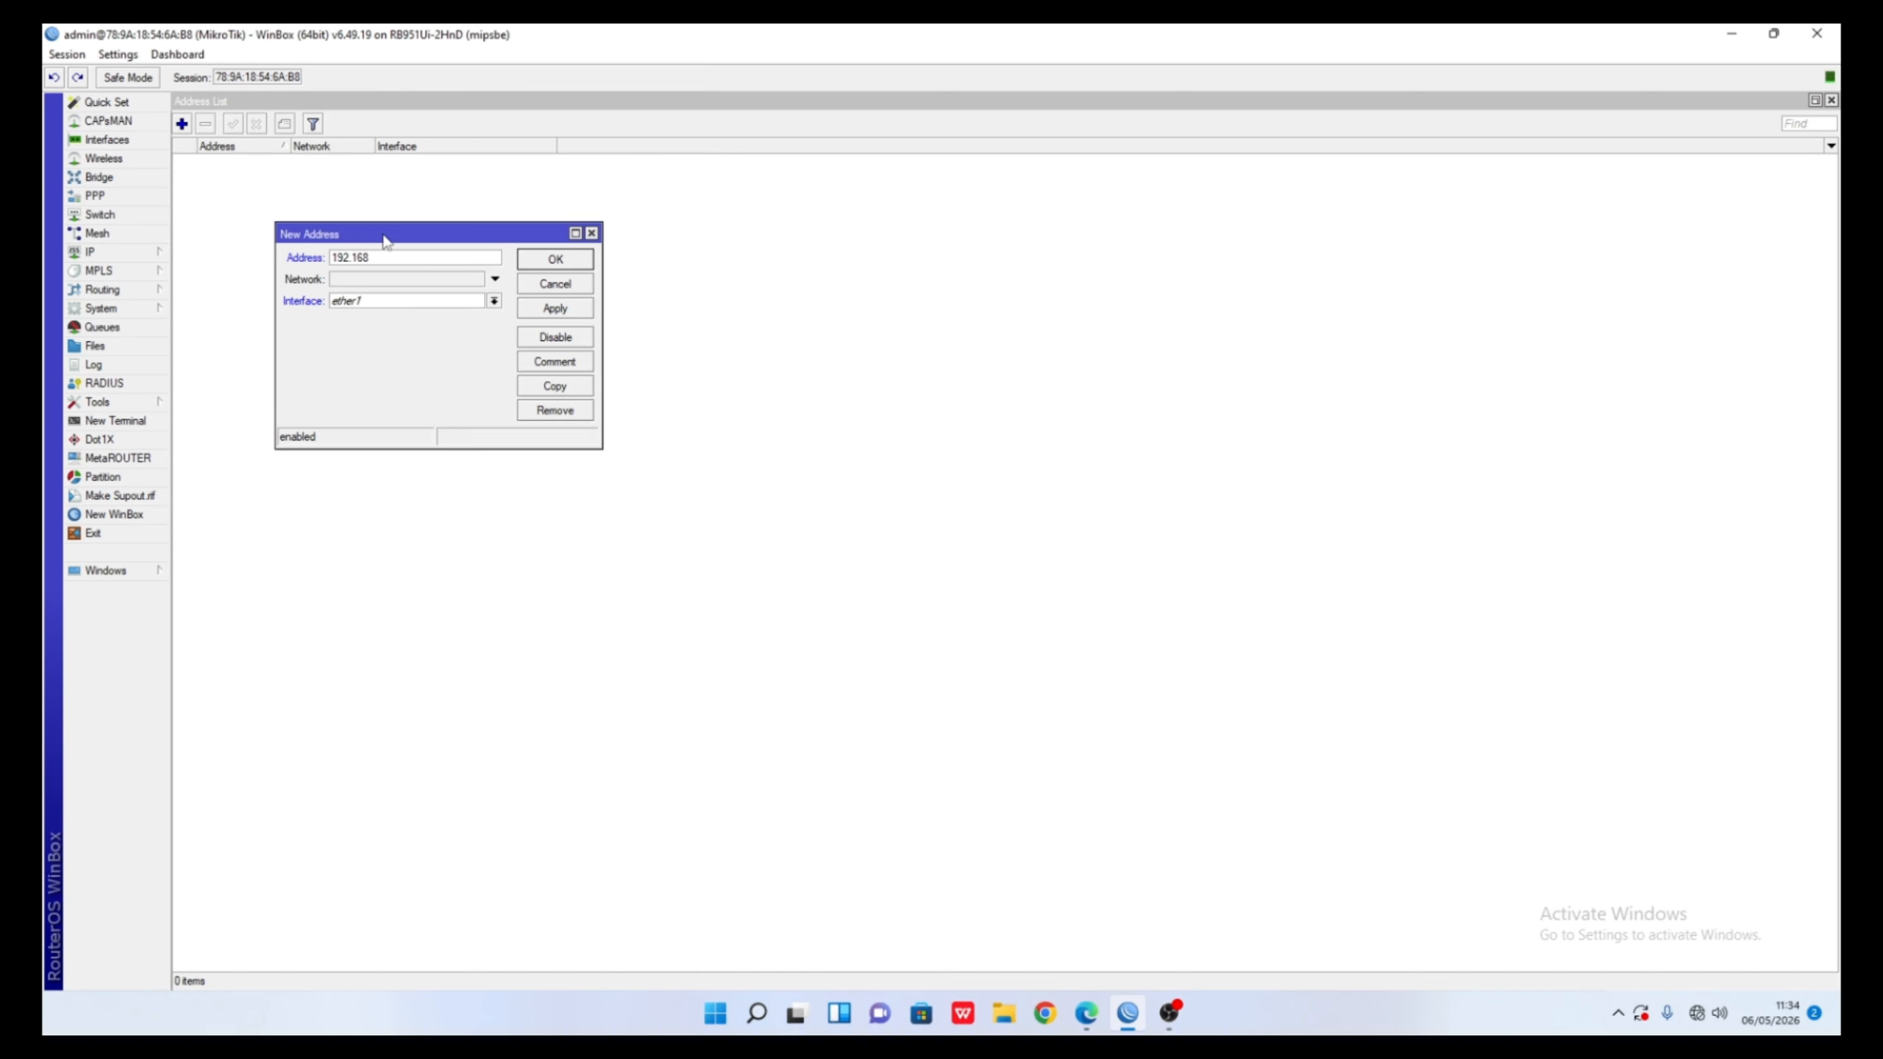
key(BackSpace)
key(BackSpace)
key(BackSpace)
key(BackSpace)
key(BackSpace)
key(BackSpace)
key(BackSpace)
text(1)
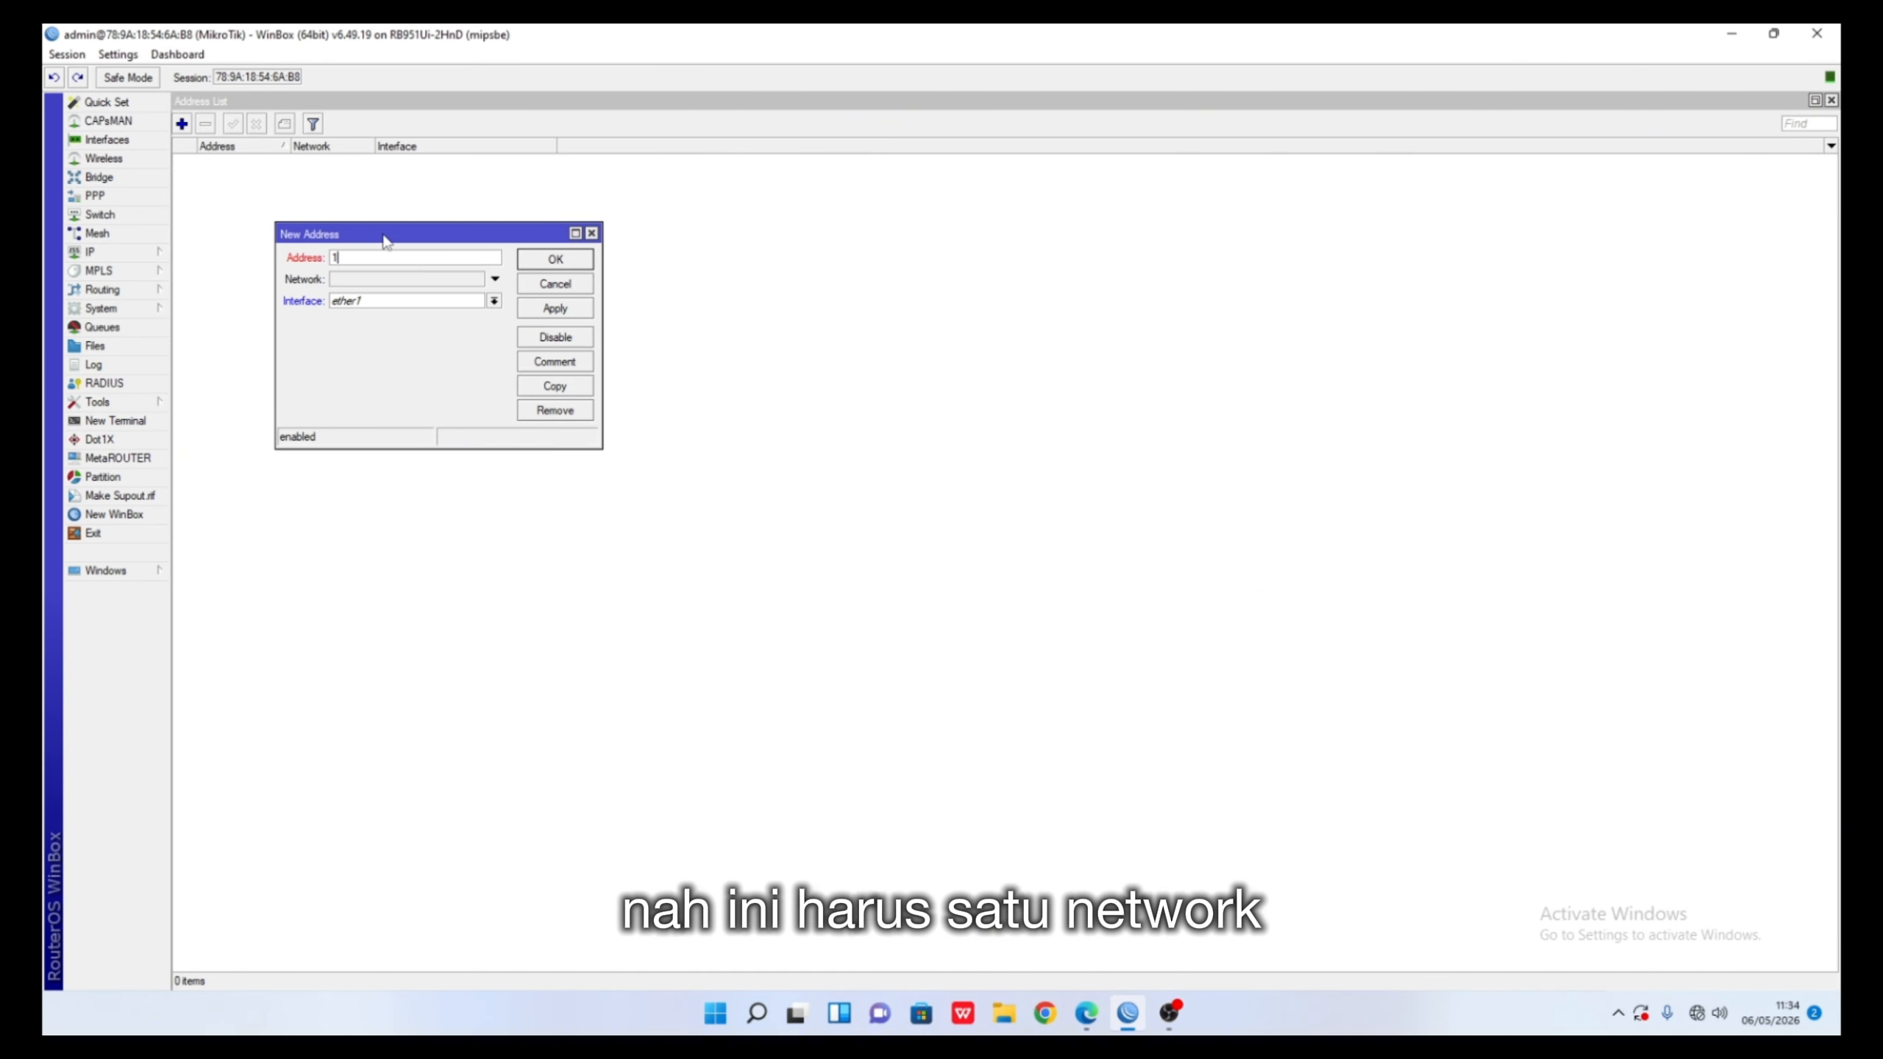
text(72.16.10)
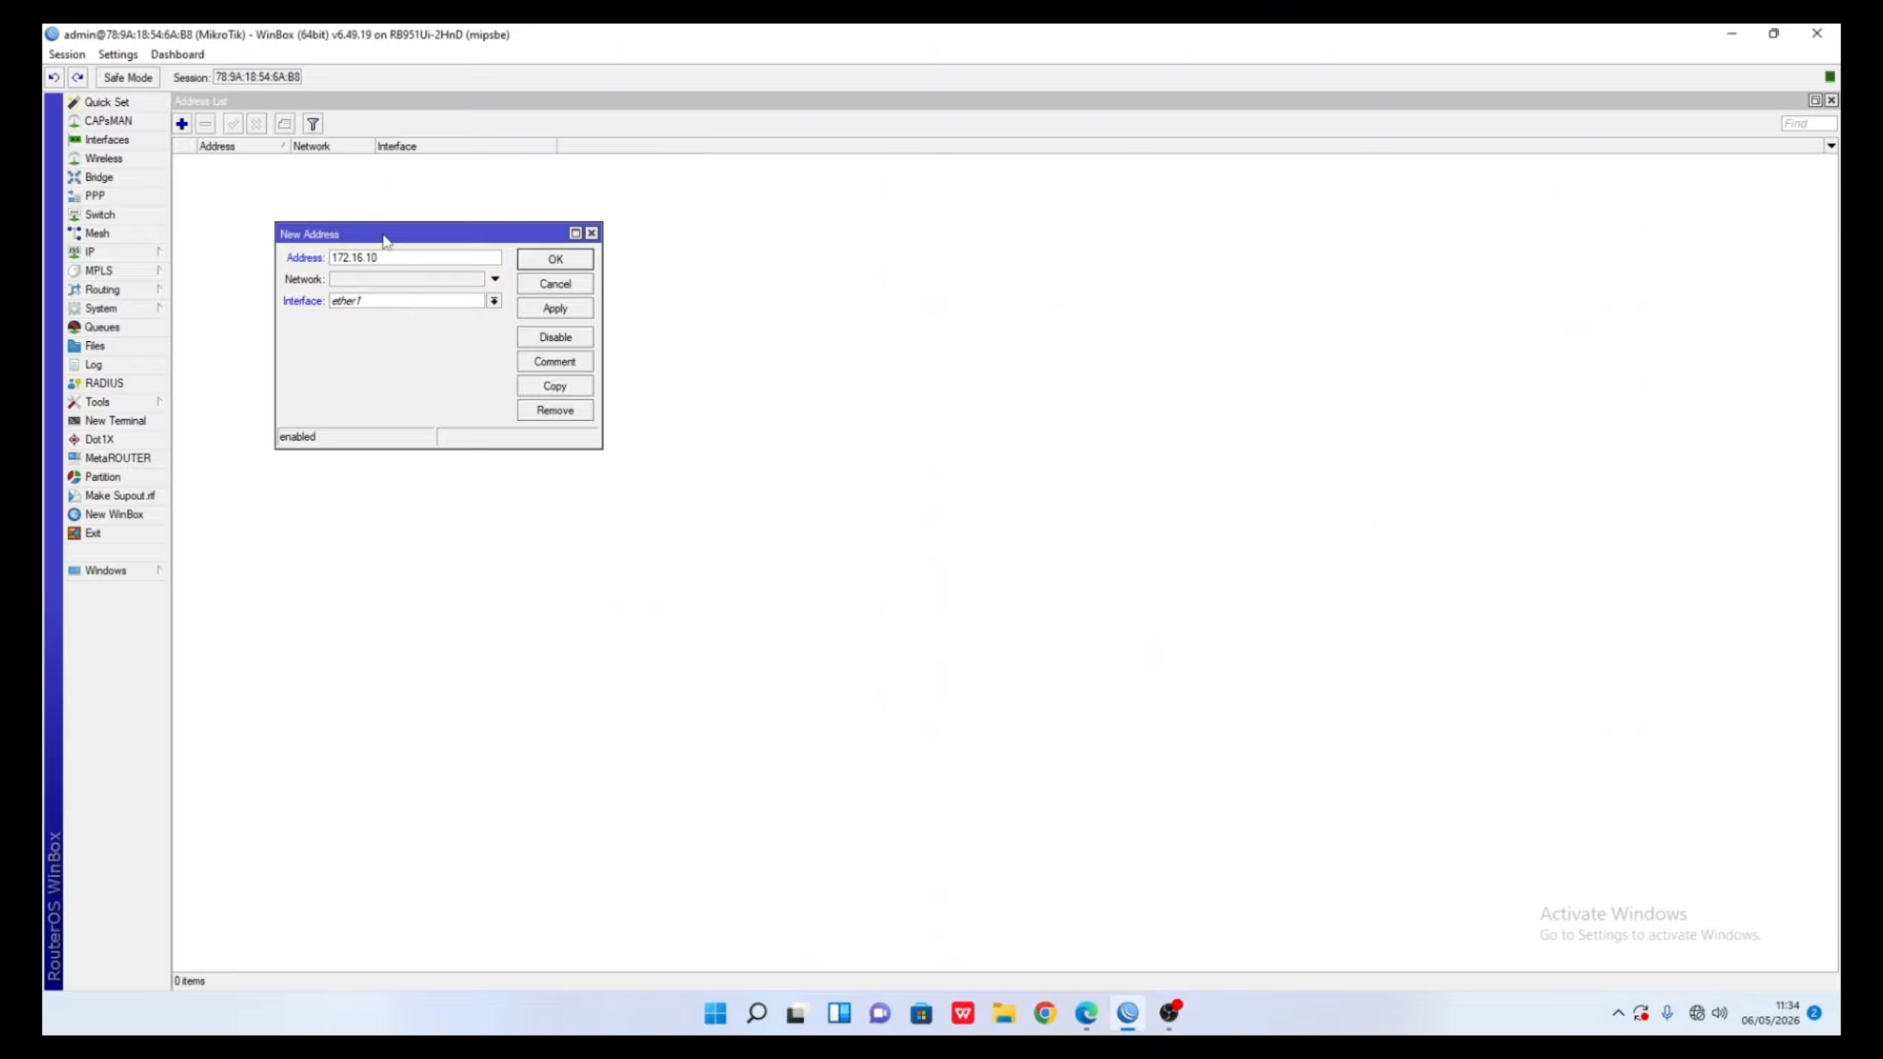
text(.1/30)
click(400, 300)
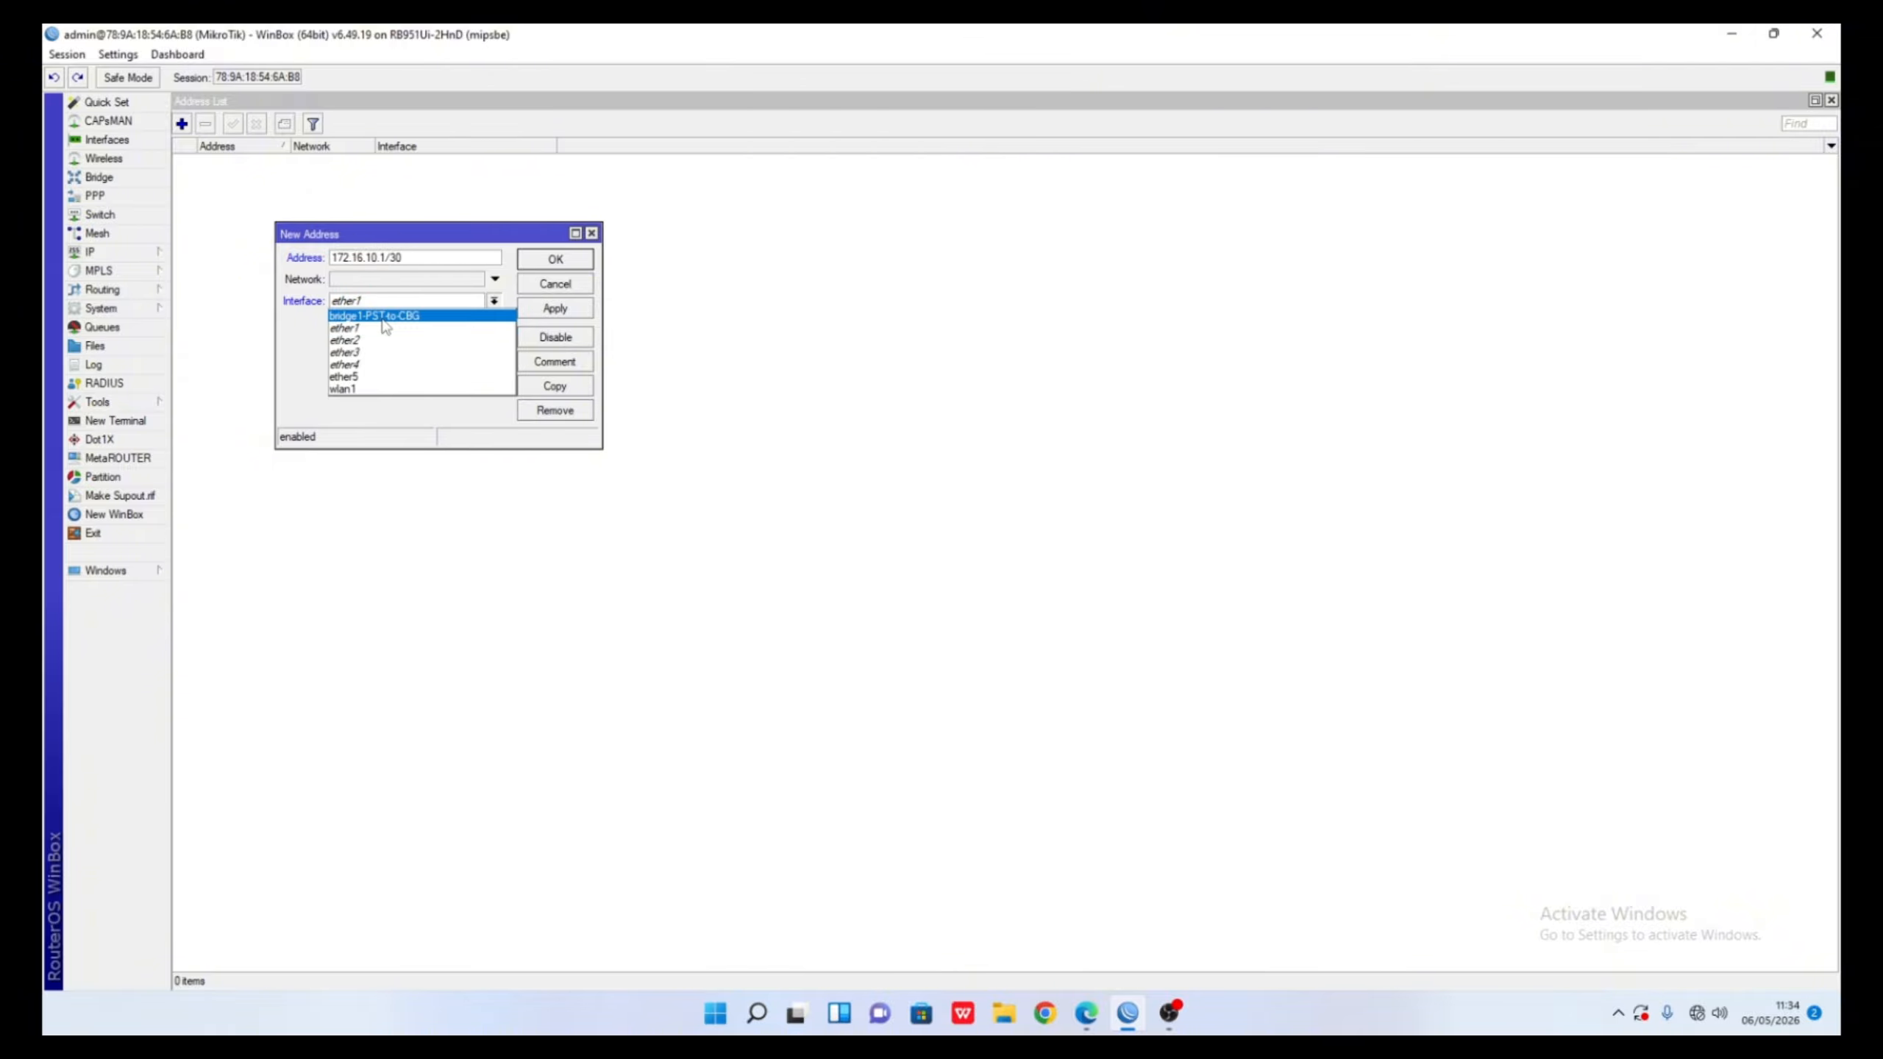
click(430, 259)
click(420, 257)
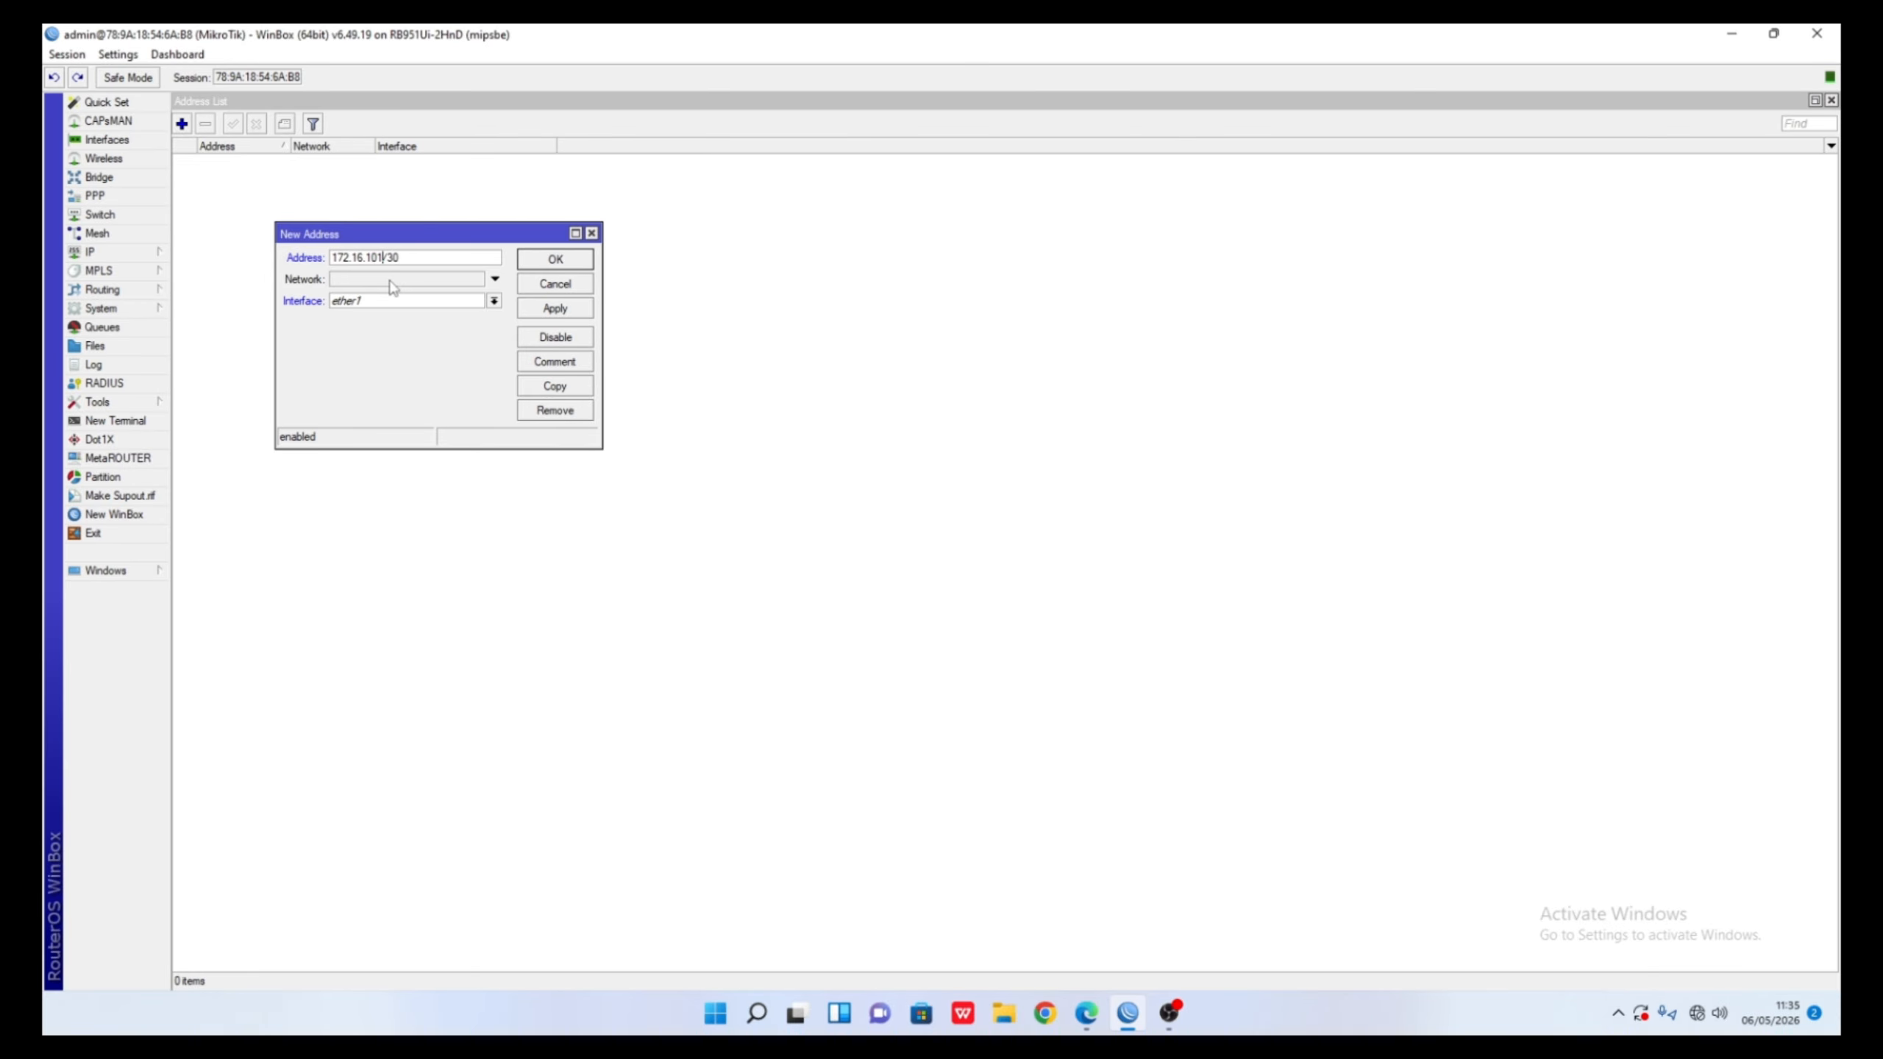
- Correct the address to 172.16.10.2/30, assign it to bridge1-PST-to-CBG, and save
key(Left)
key(Left)
key(Left)
text(0)
key(BackSpace)
text(1)
key(BackSpace)
text(2)
click(361, 278)
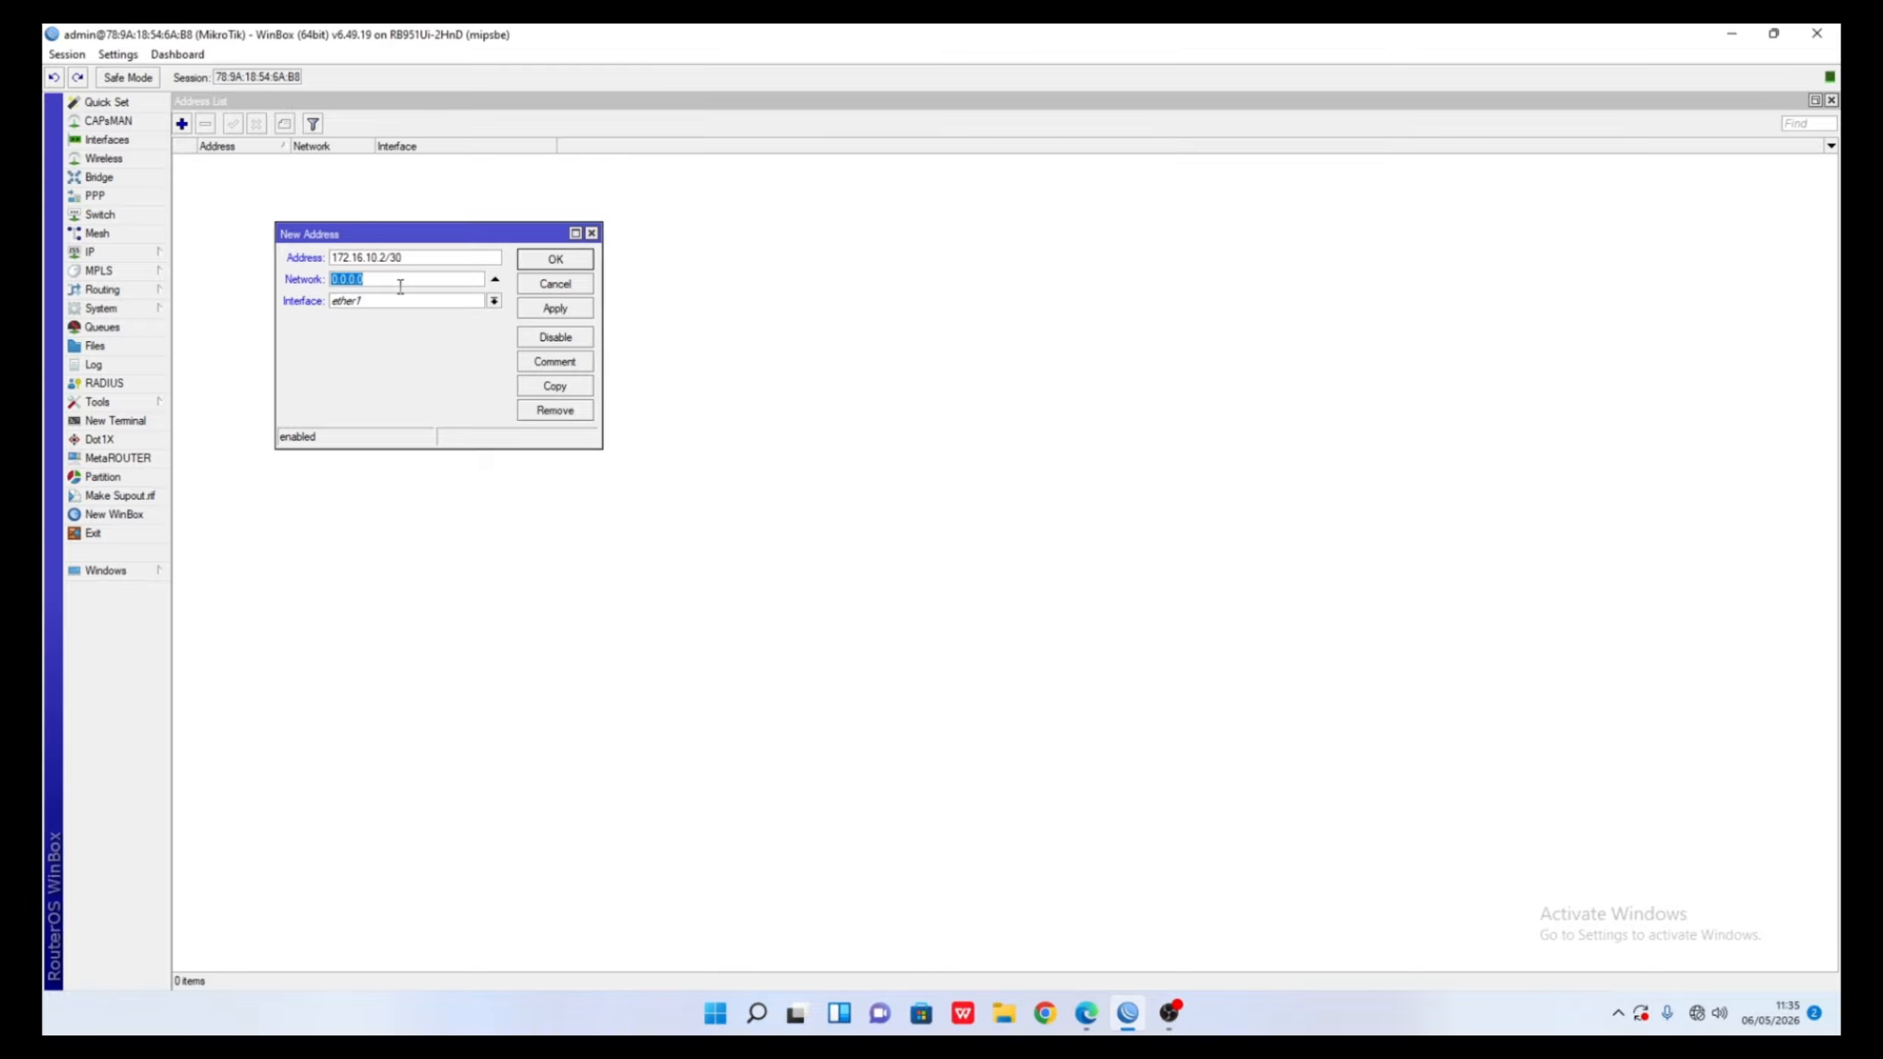
click(397, 301)
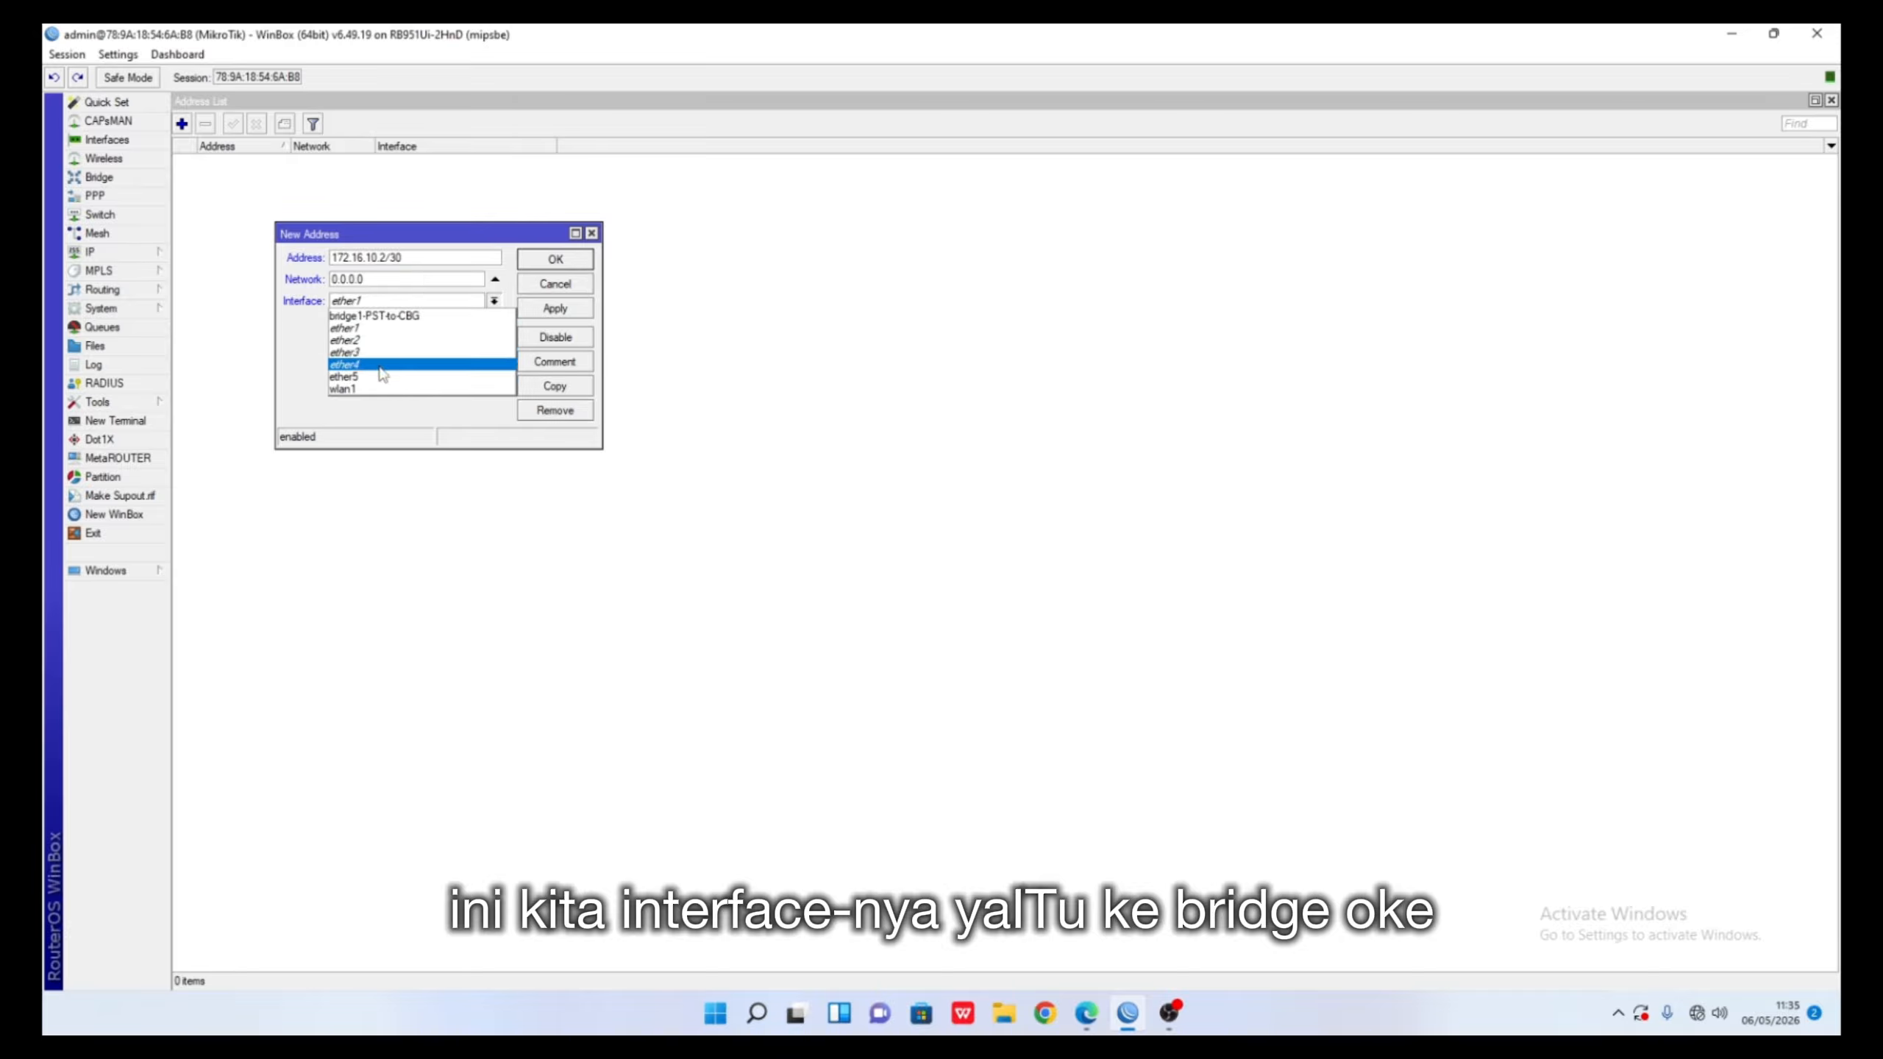
click(401, 316)
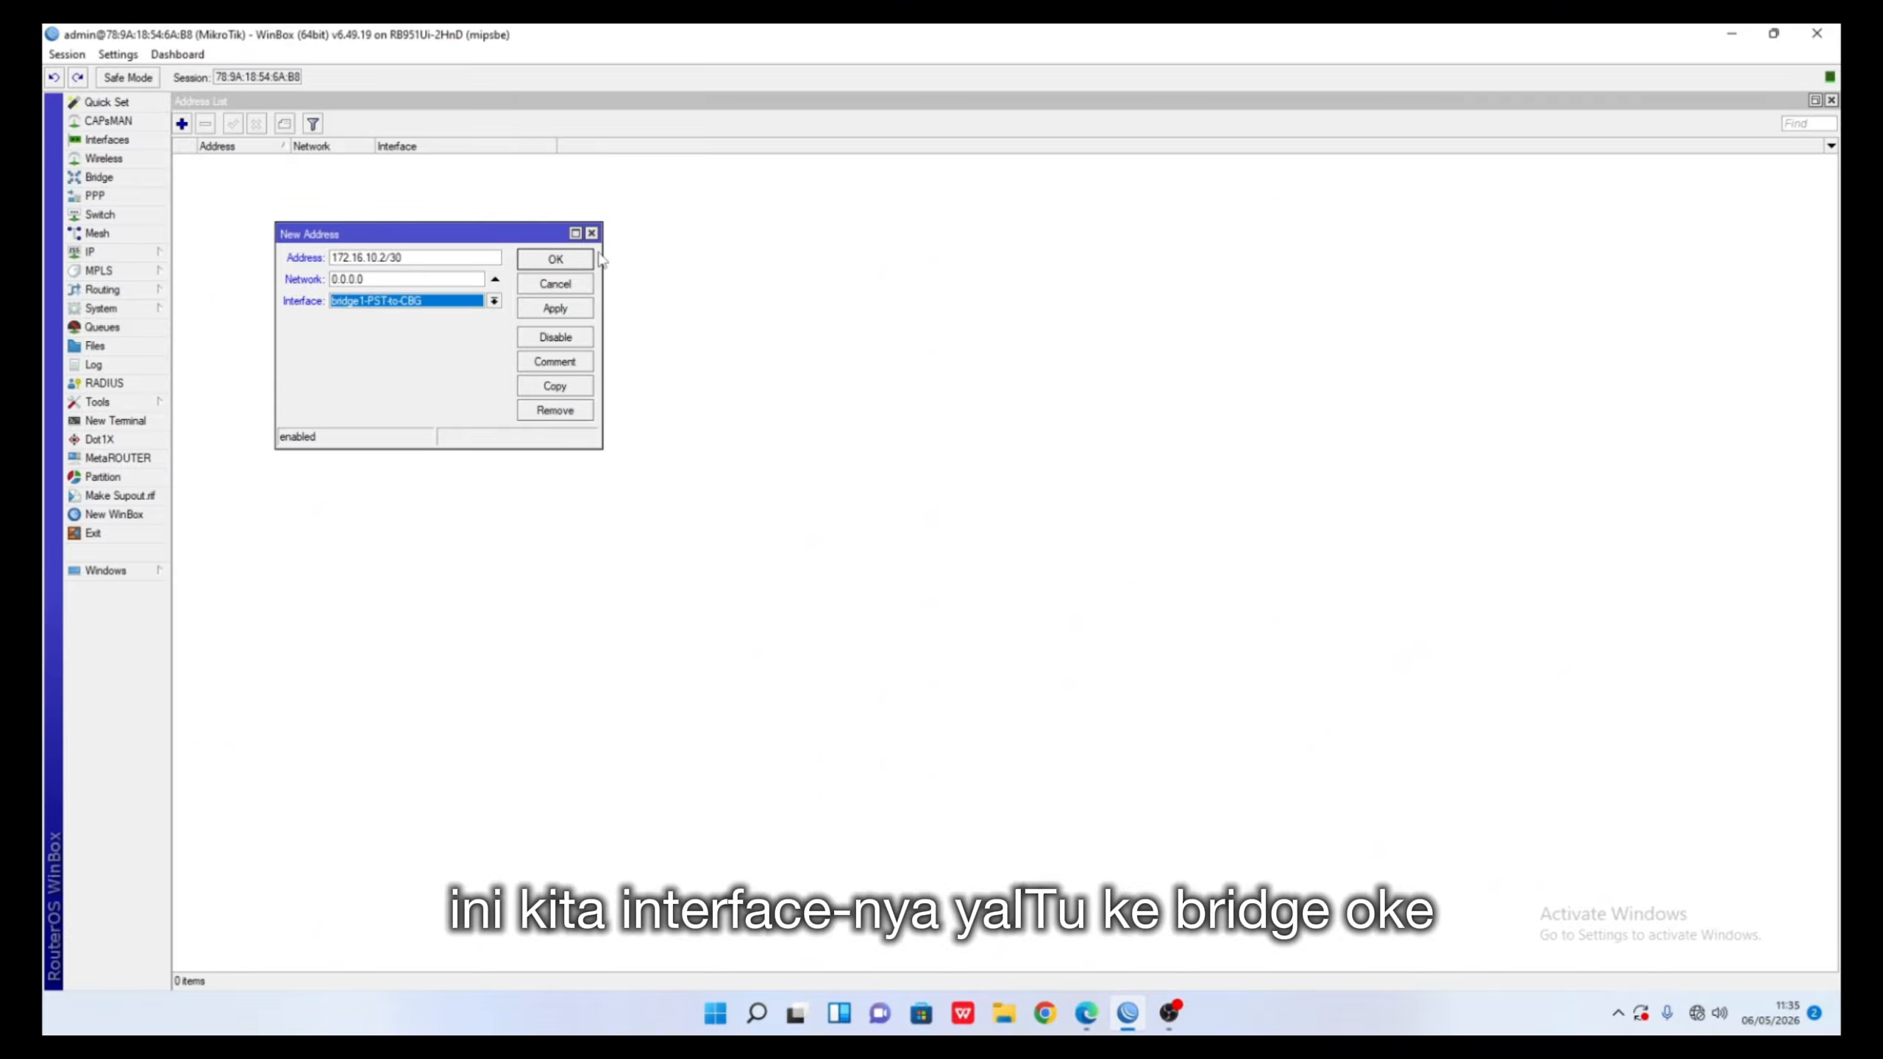
click(575, 263)
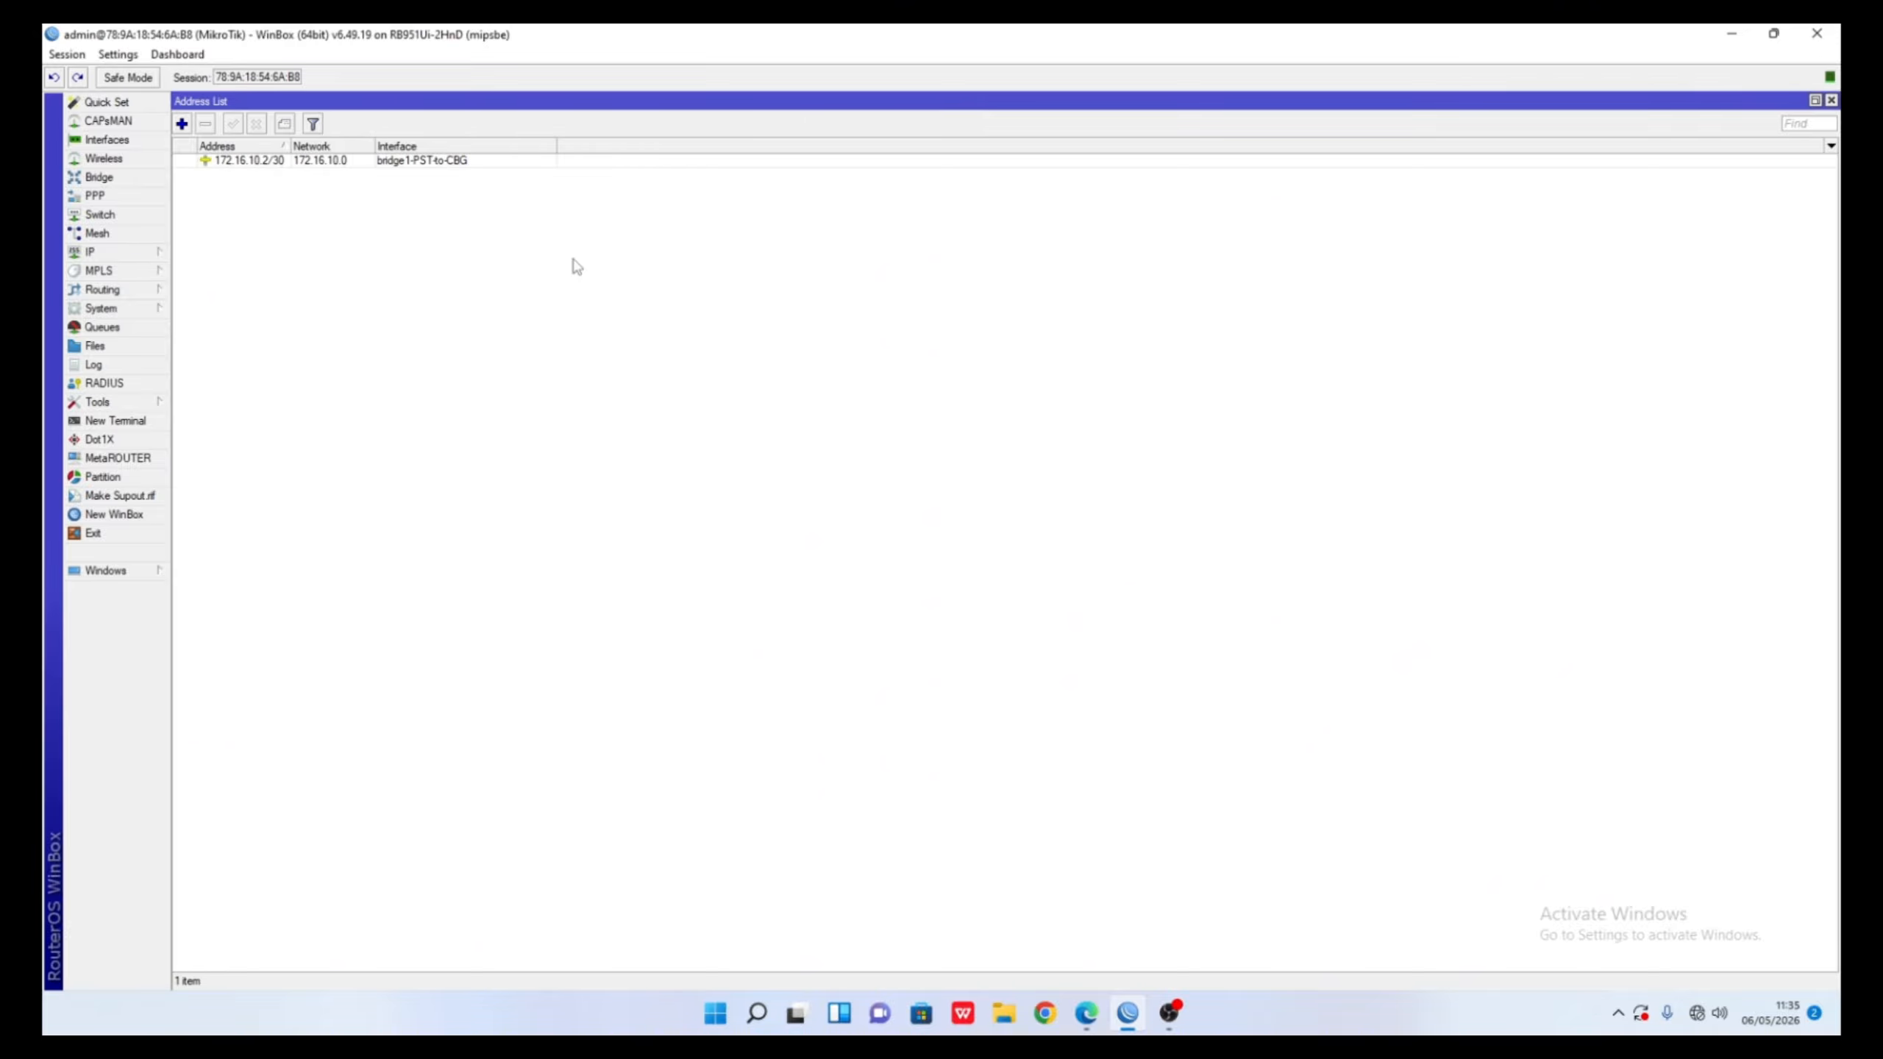
- Log into a new terminal as admin and ping 172.16.10.1, getting 0% packet loss
click(104, 421)
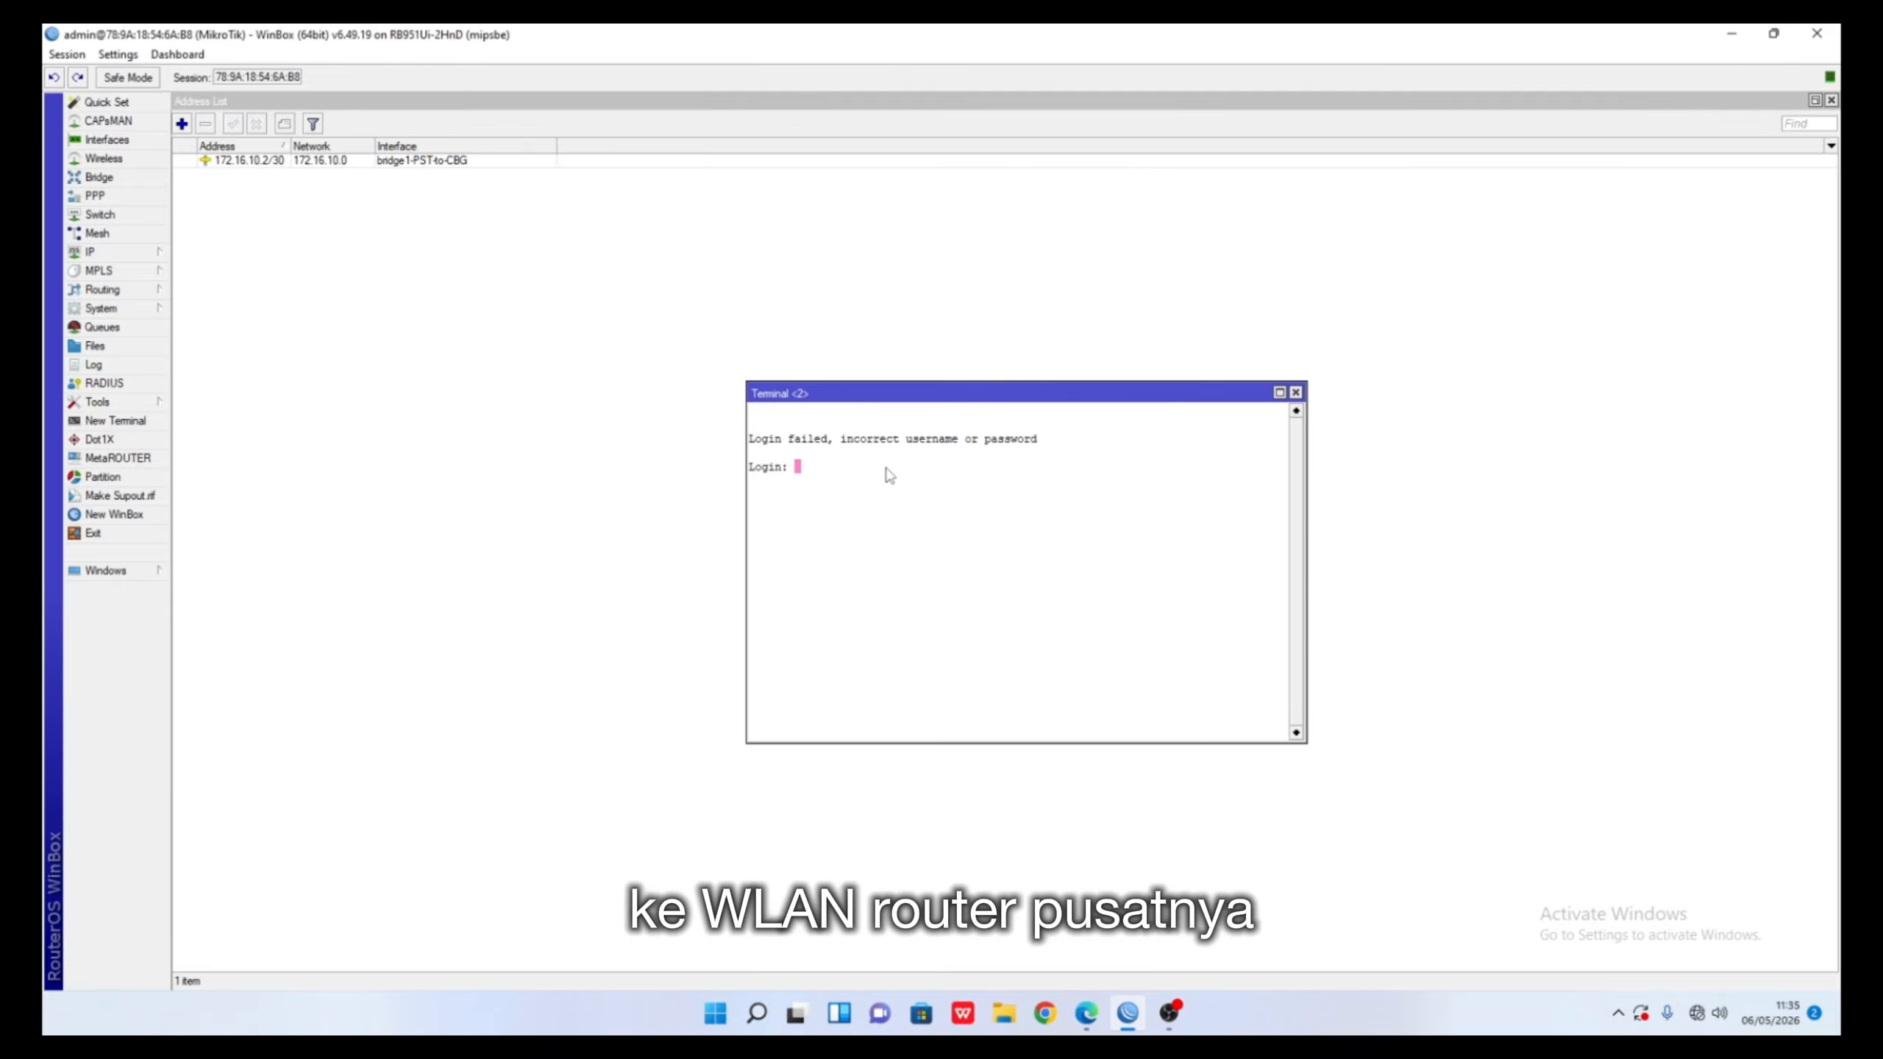
text(admin)
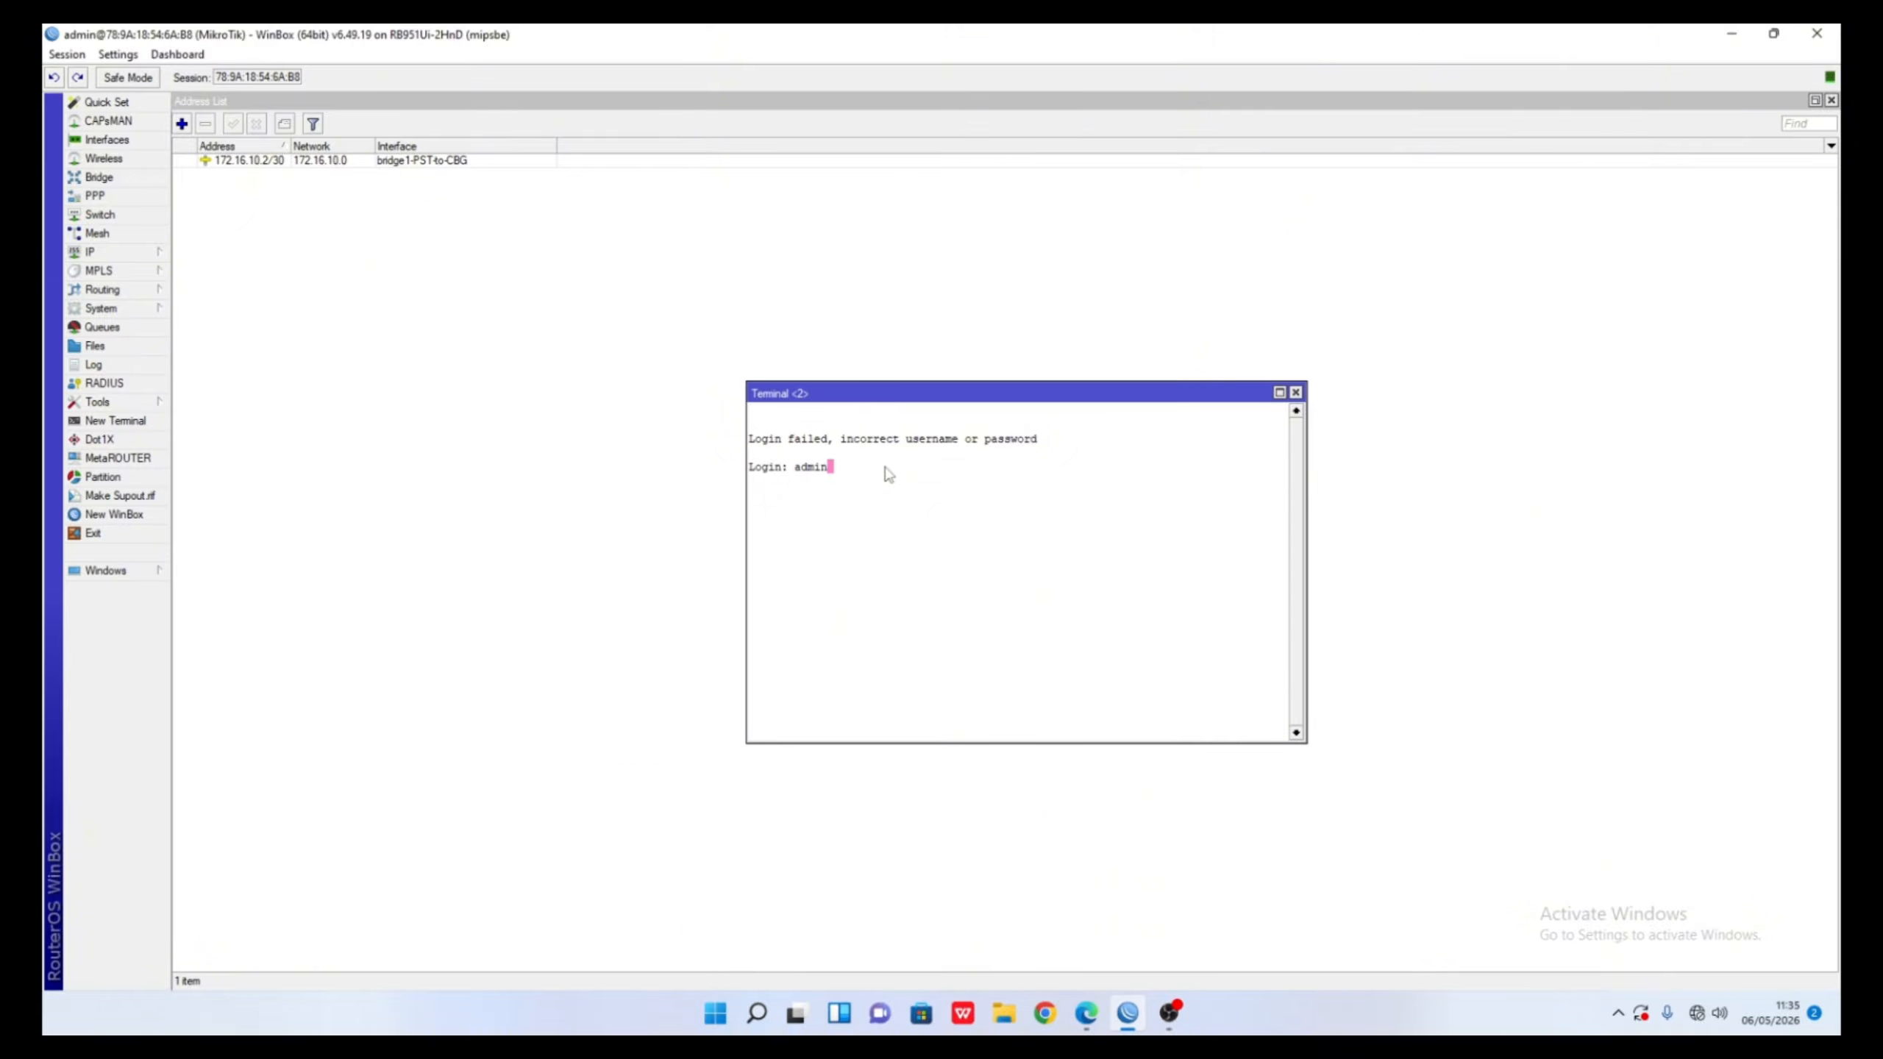
key(Return)
key(Return)
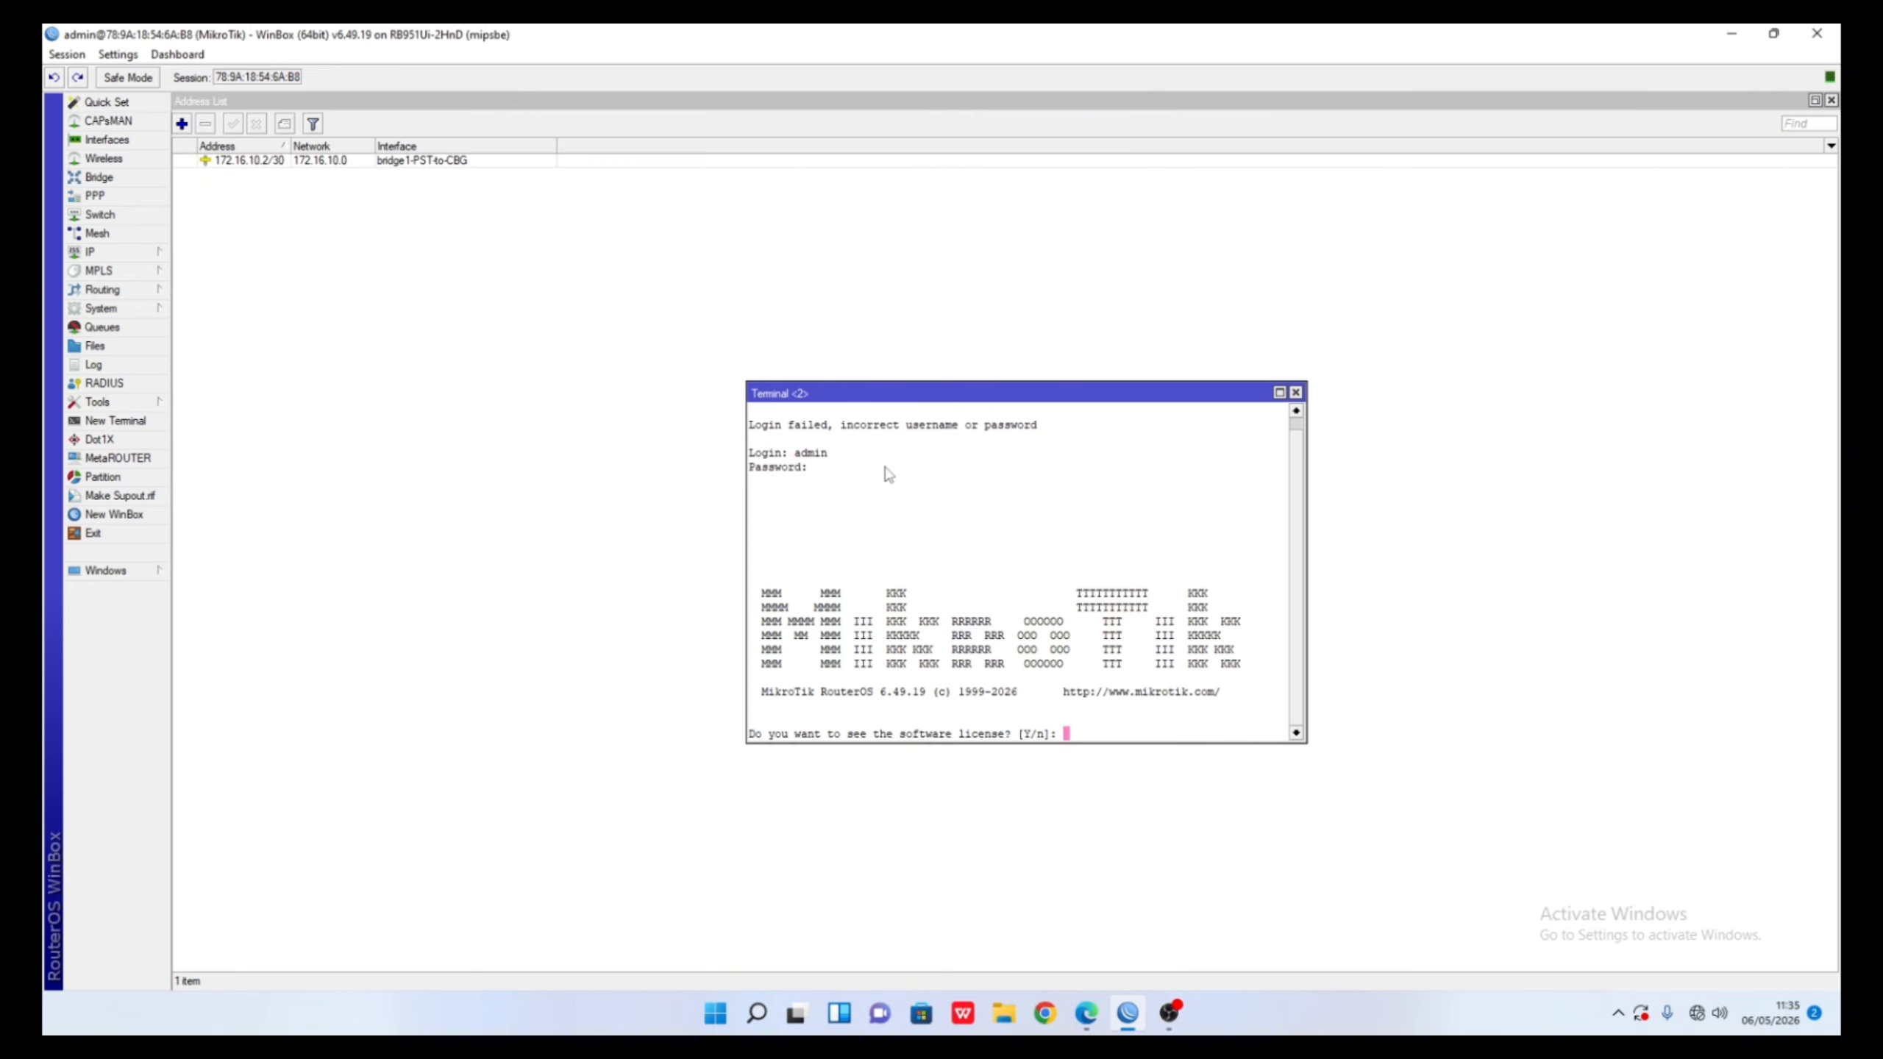
text(n)
key(Return)
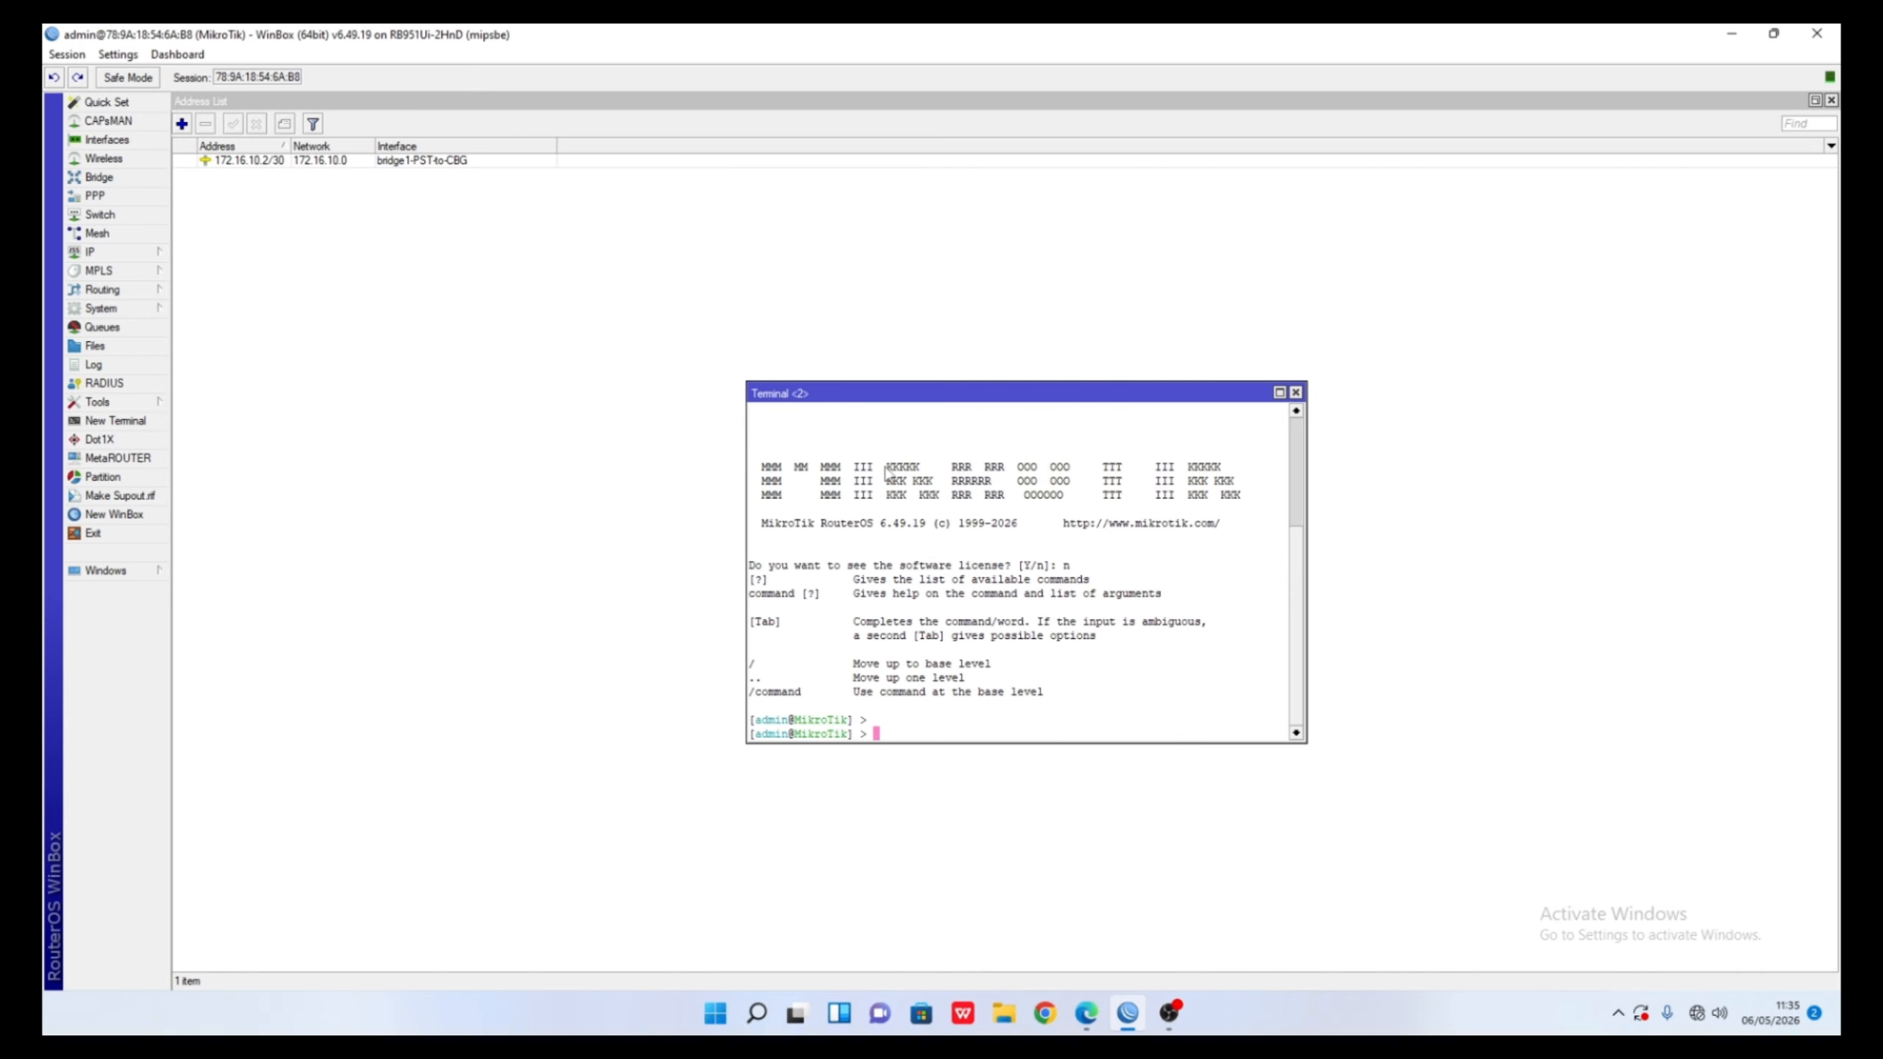
text(ping 172)
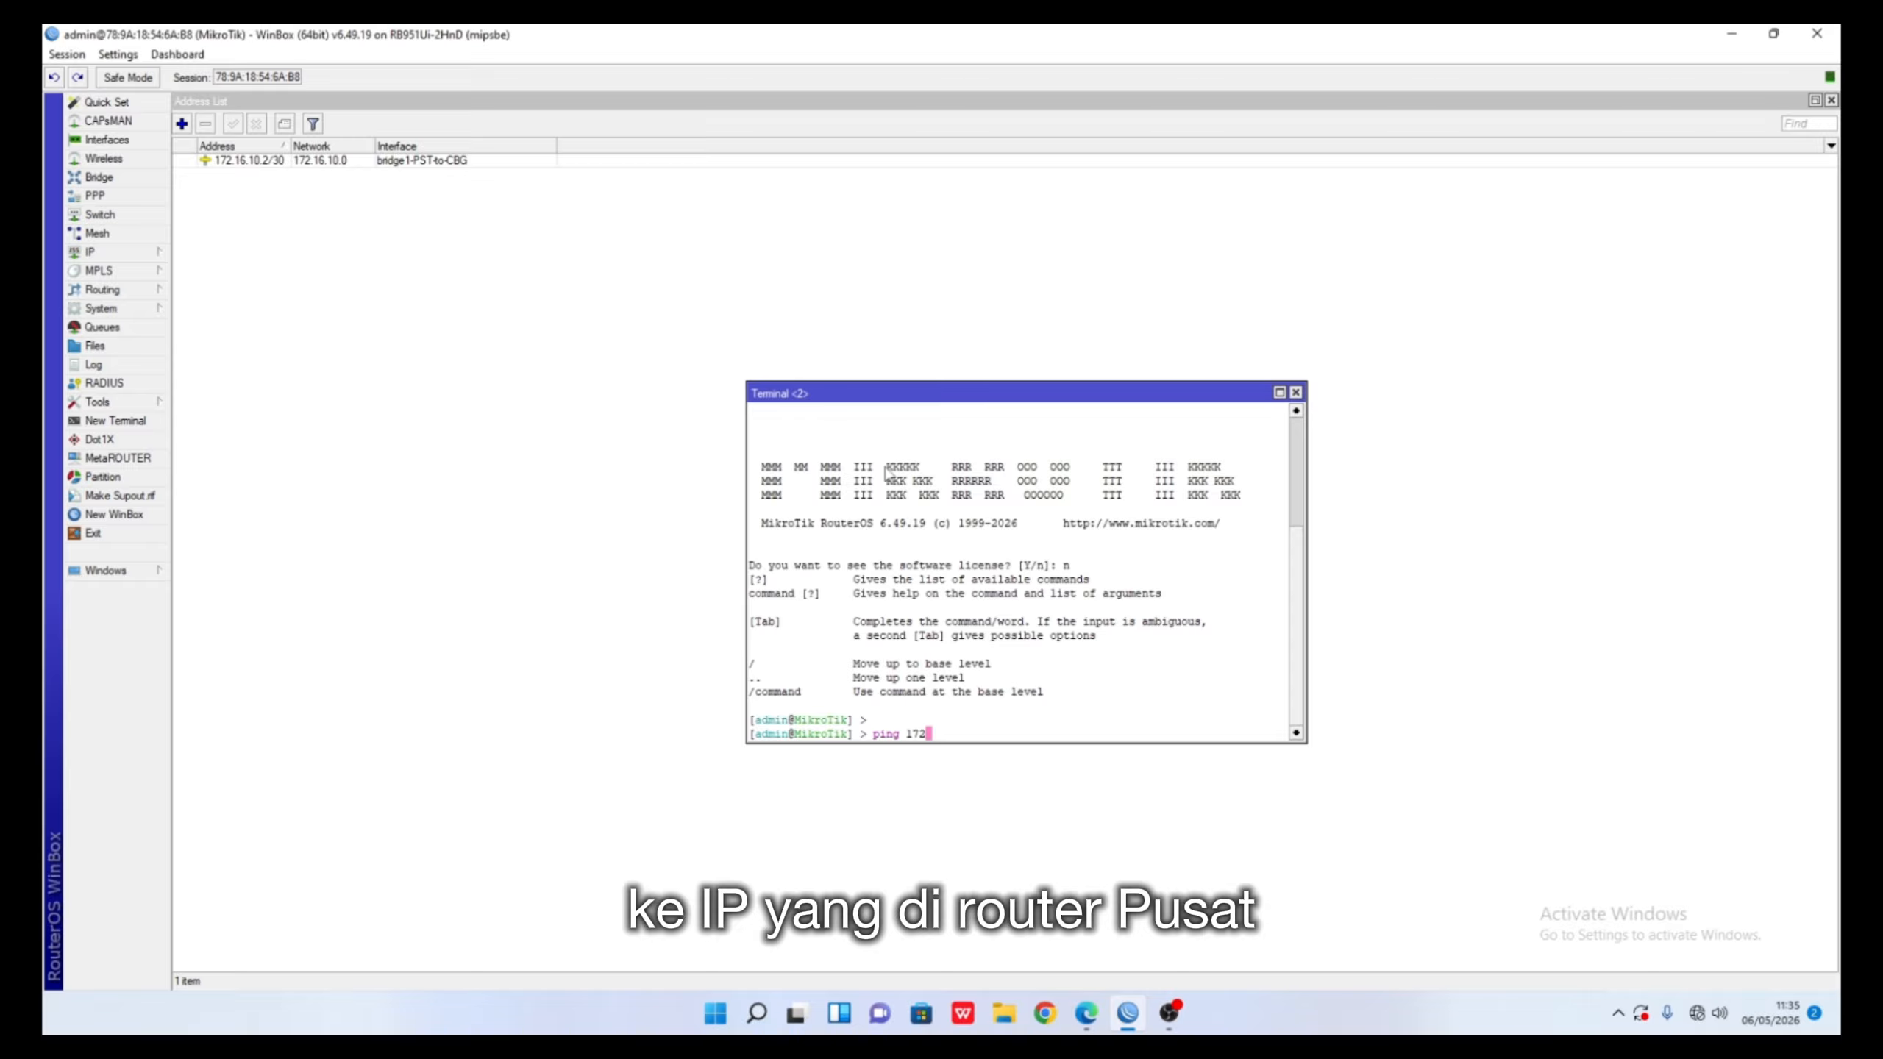
text(.16.10.1)
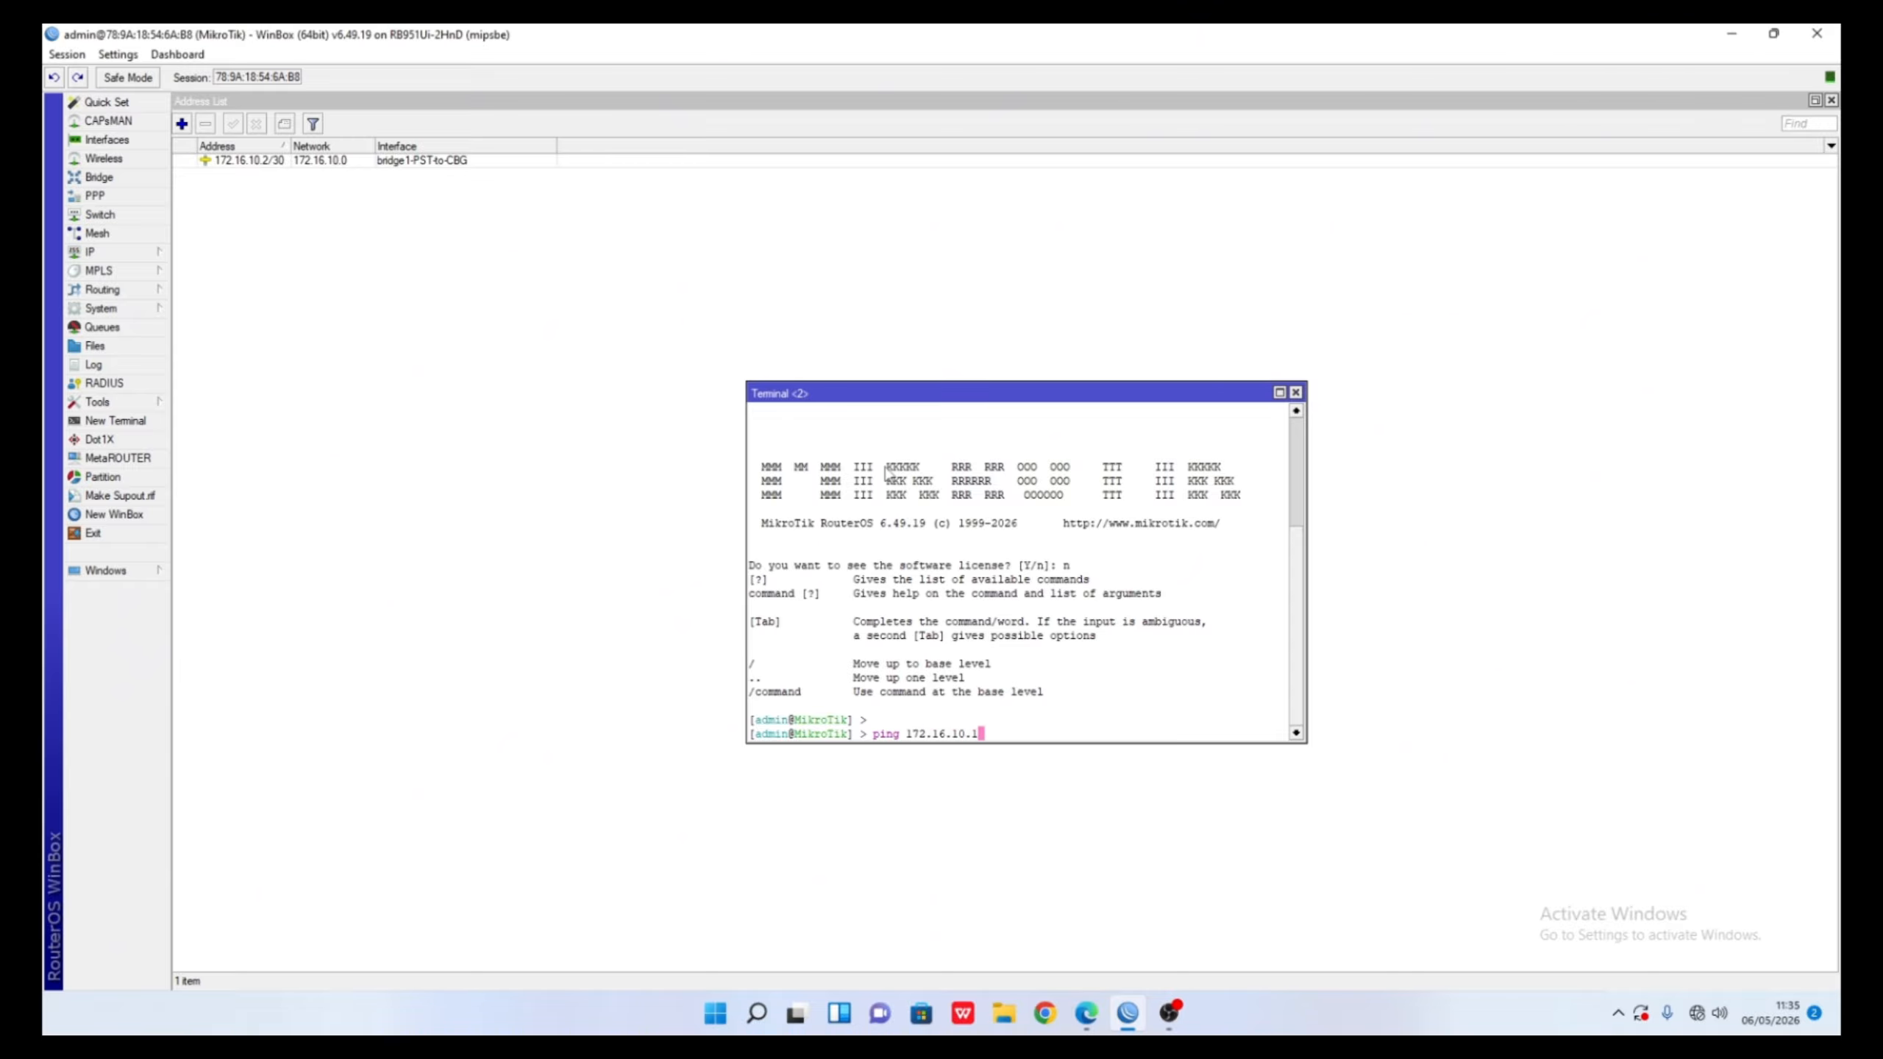
key(Return)
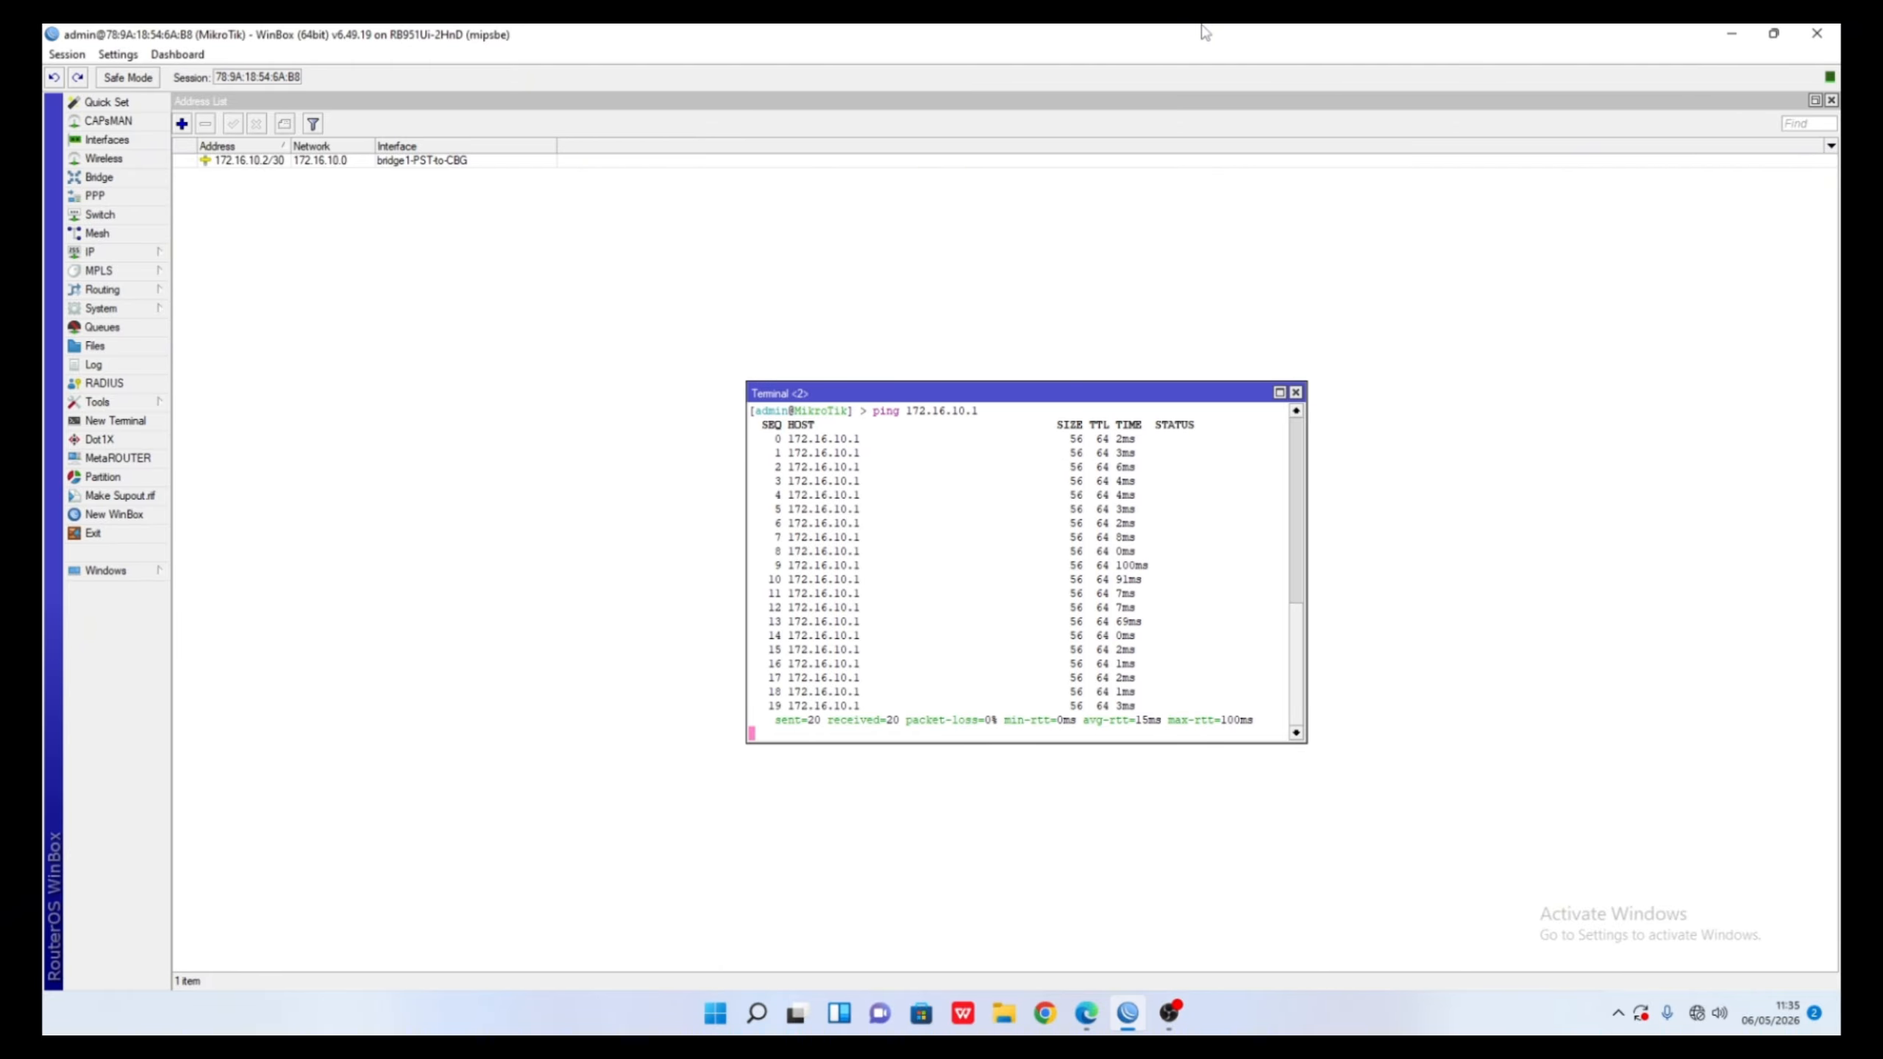
- Draft a 192.168.10.1/24 address, discard it unsaved, and switch to the Interfaces list
click(823, 326)
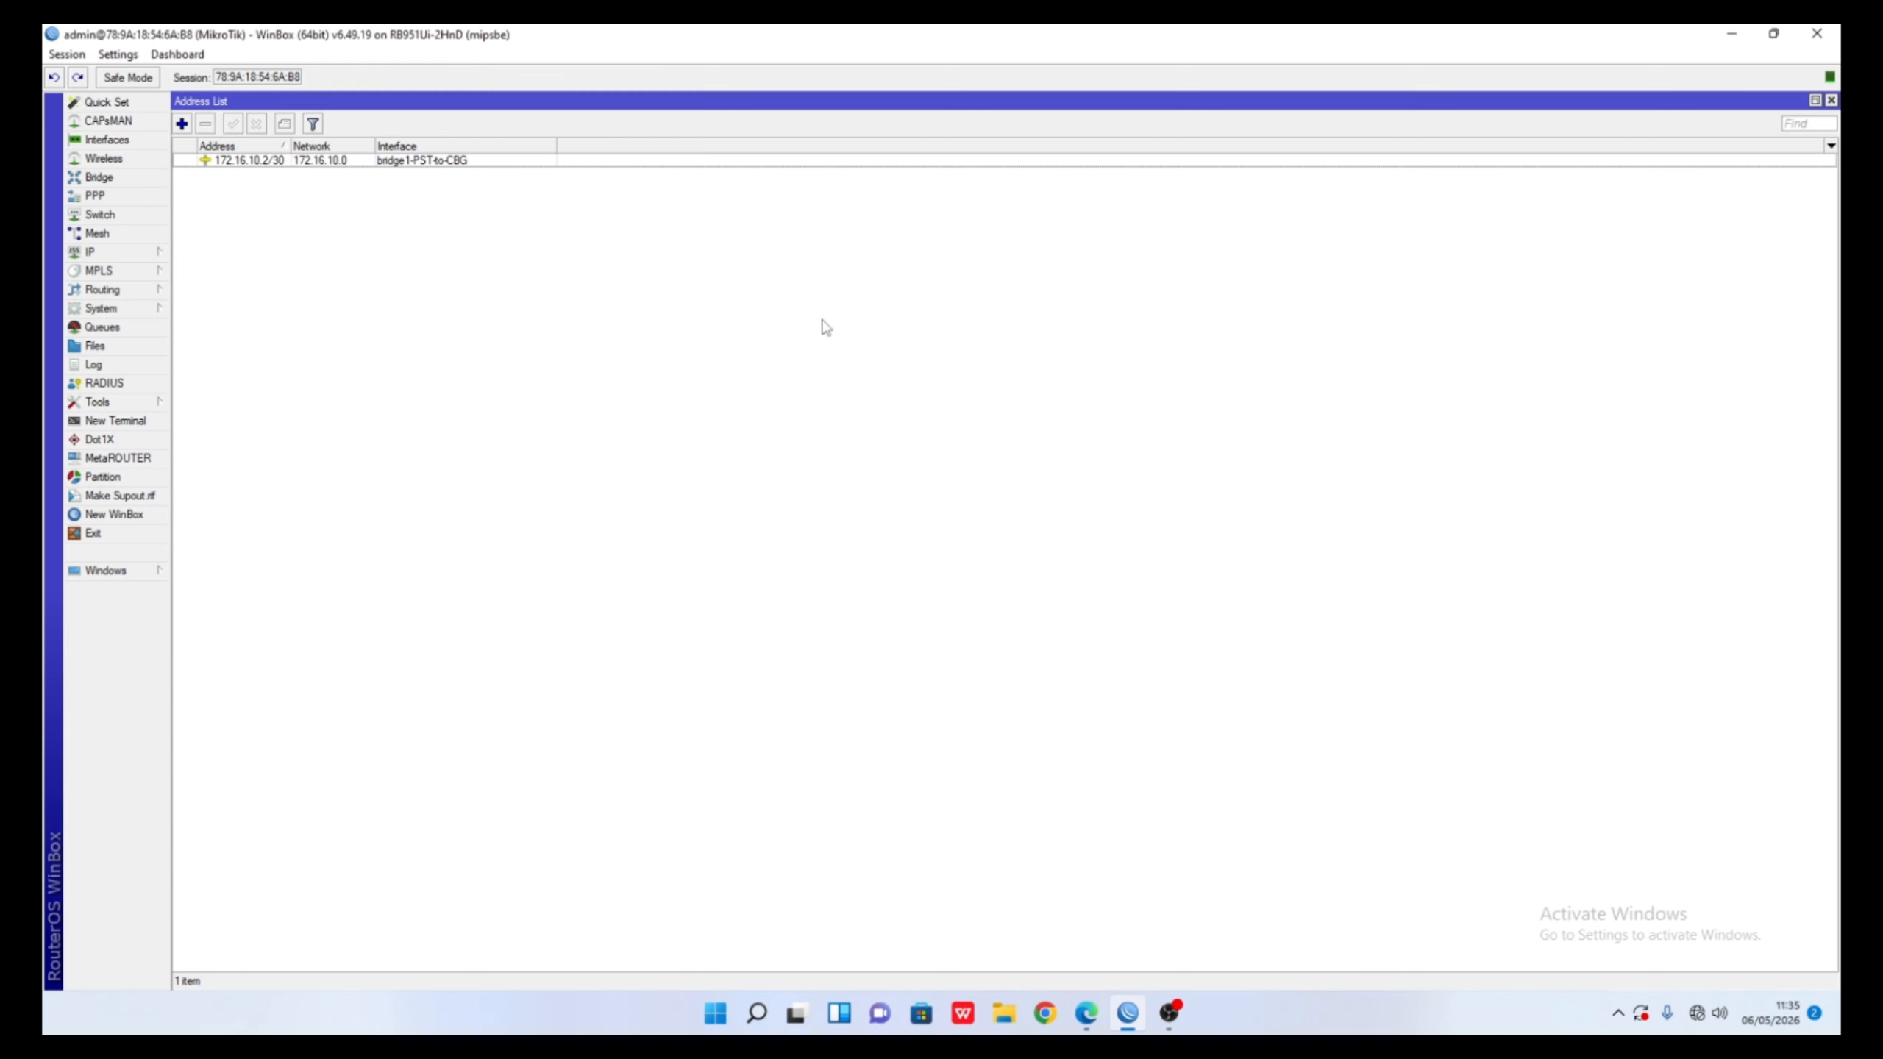
click(181, 123)
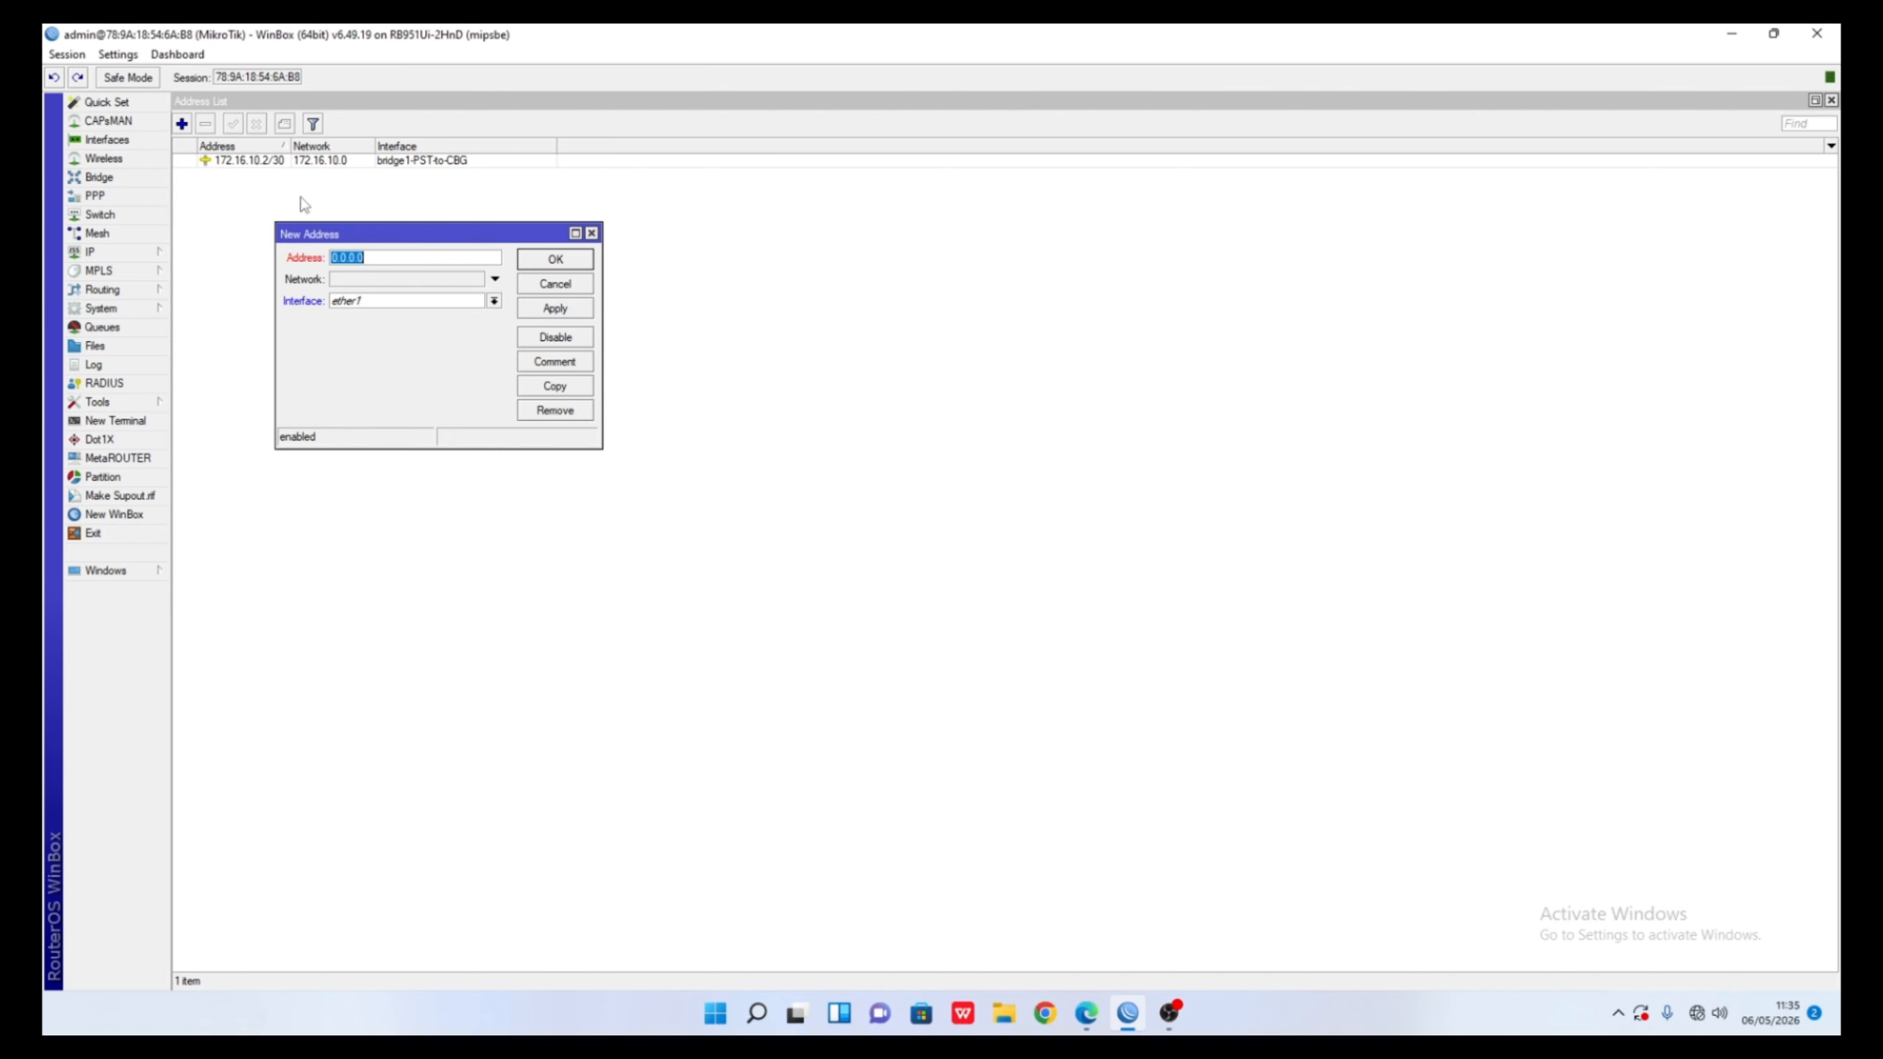
click(390, 259)
key(BackSpace)
key(BackSpace)
key(BackSpace)
key(BackSpace)
key(BackSpace)
key(BackSpace)
text(192.168.10.1/24)
click(494, 301)
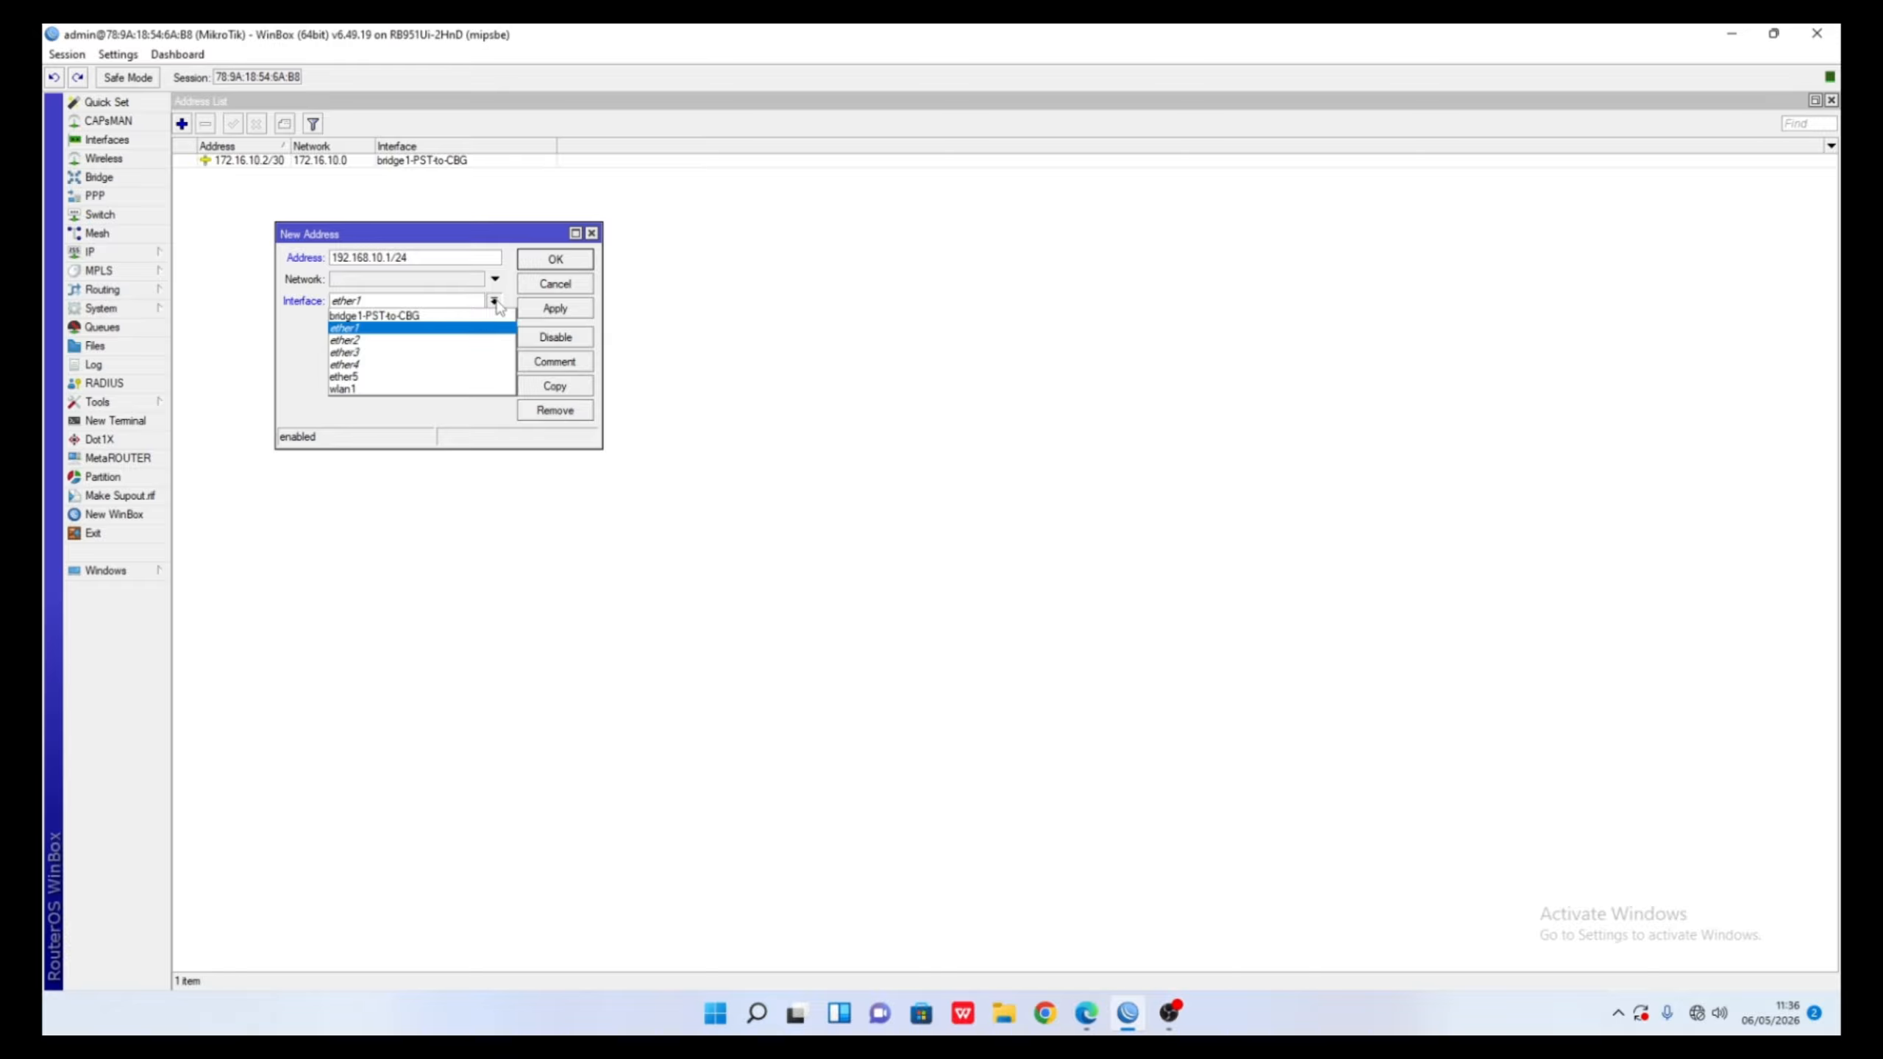
click(590, 233)
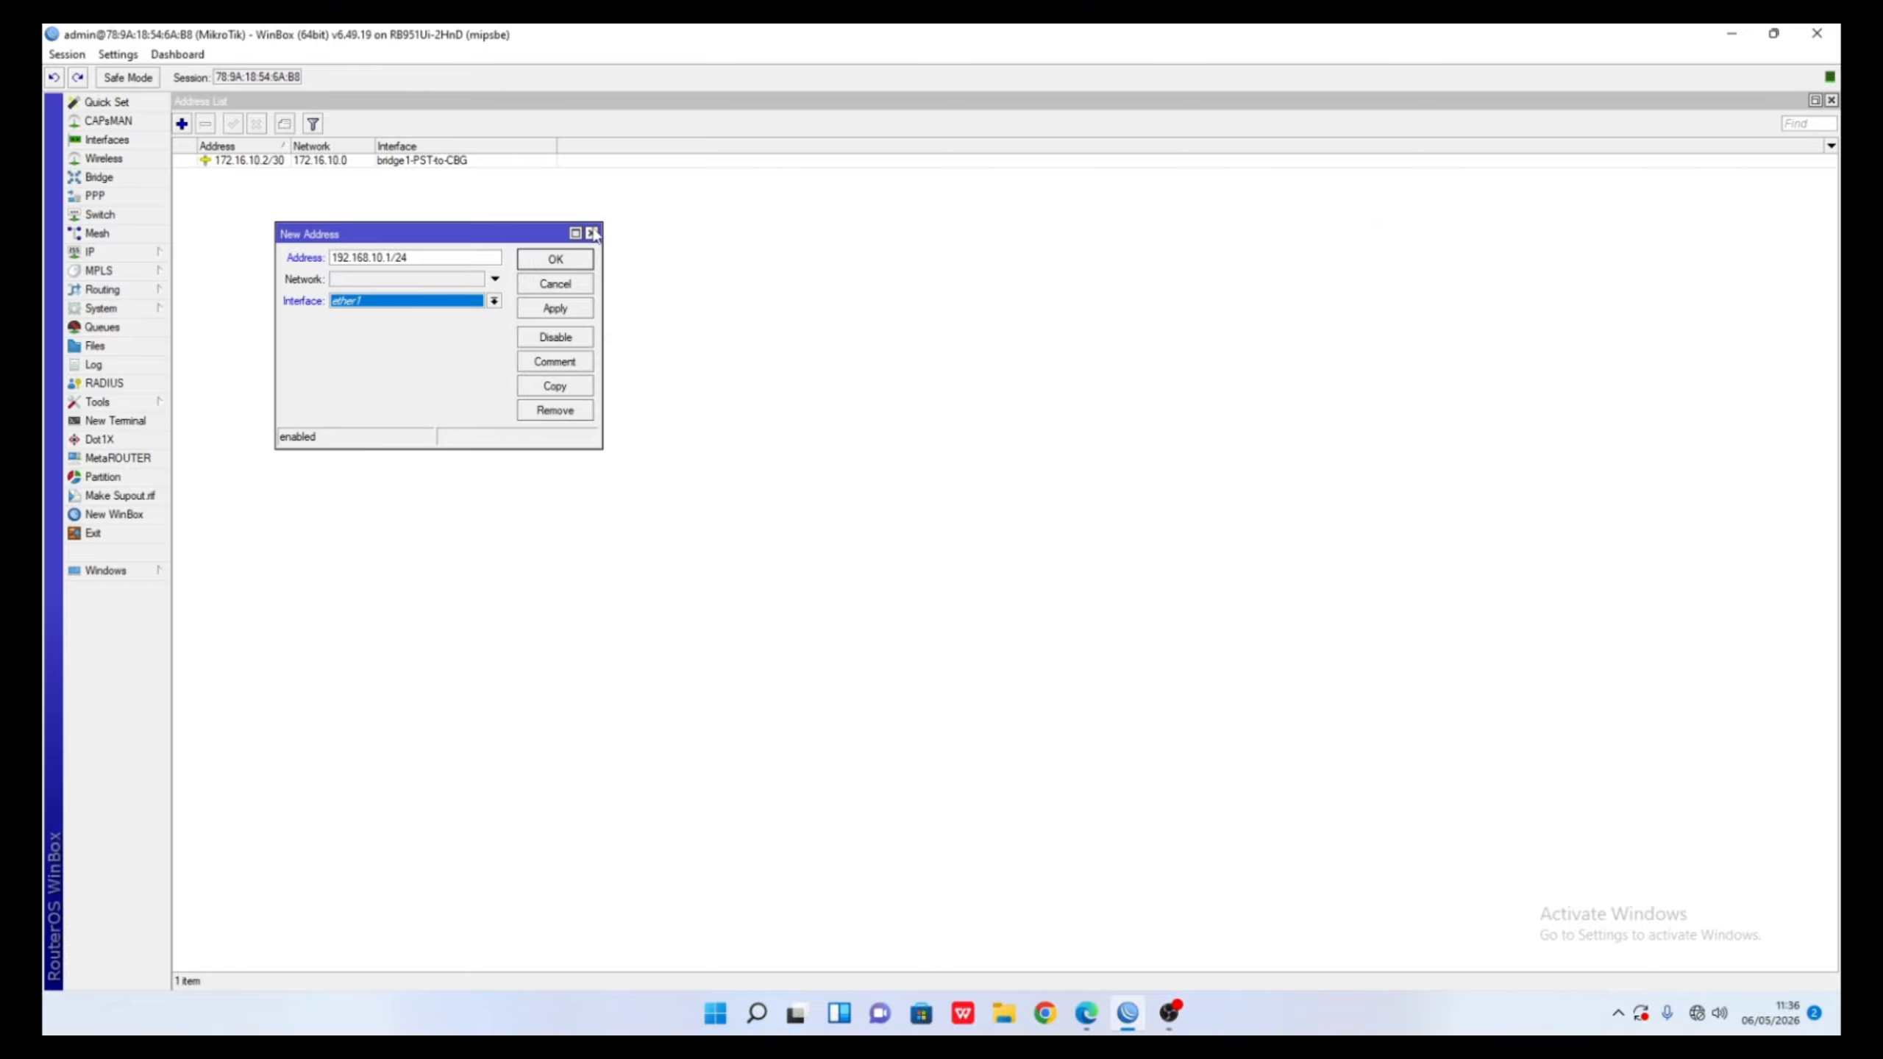
click(591, 233)
click(88, 141)
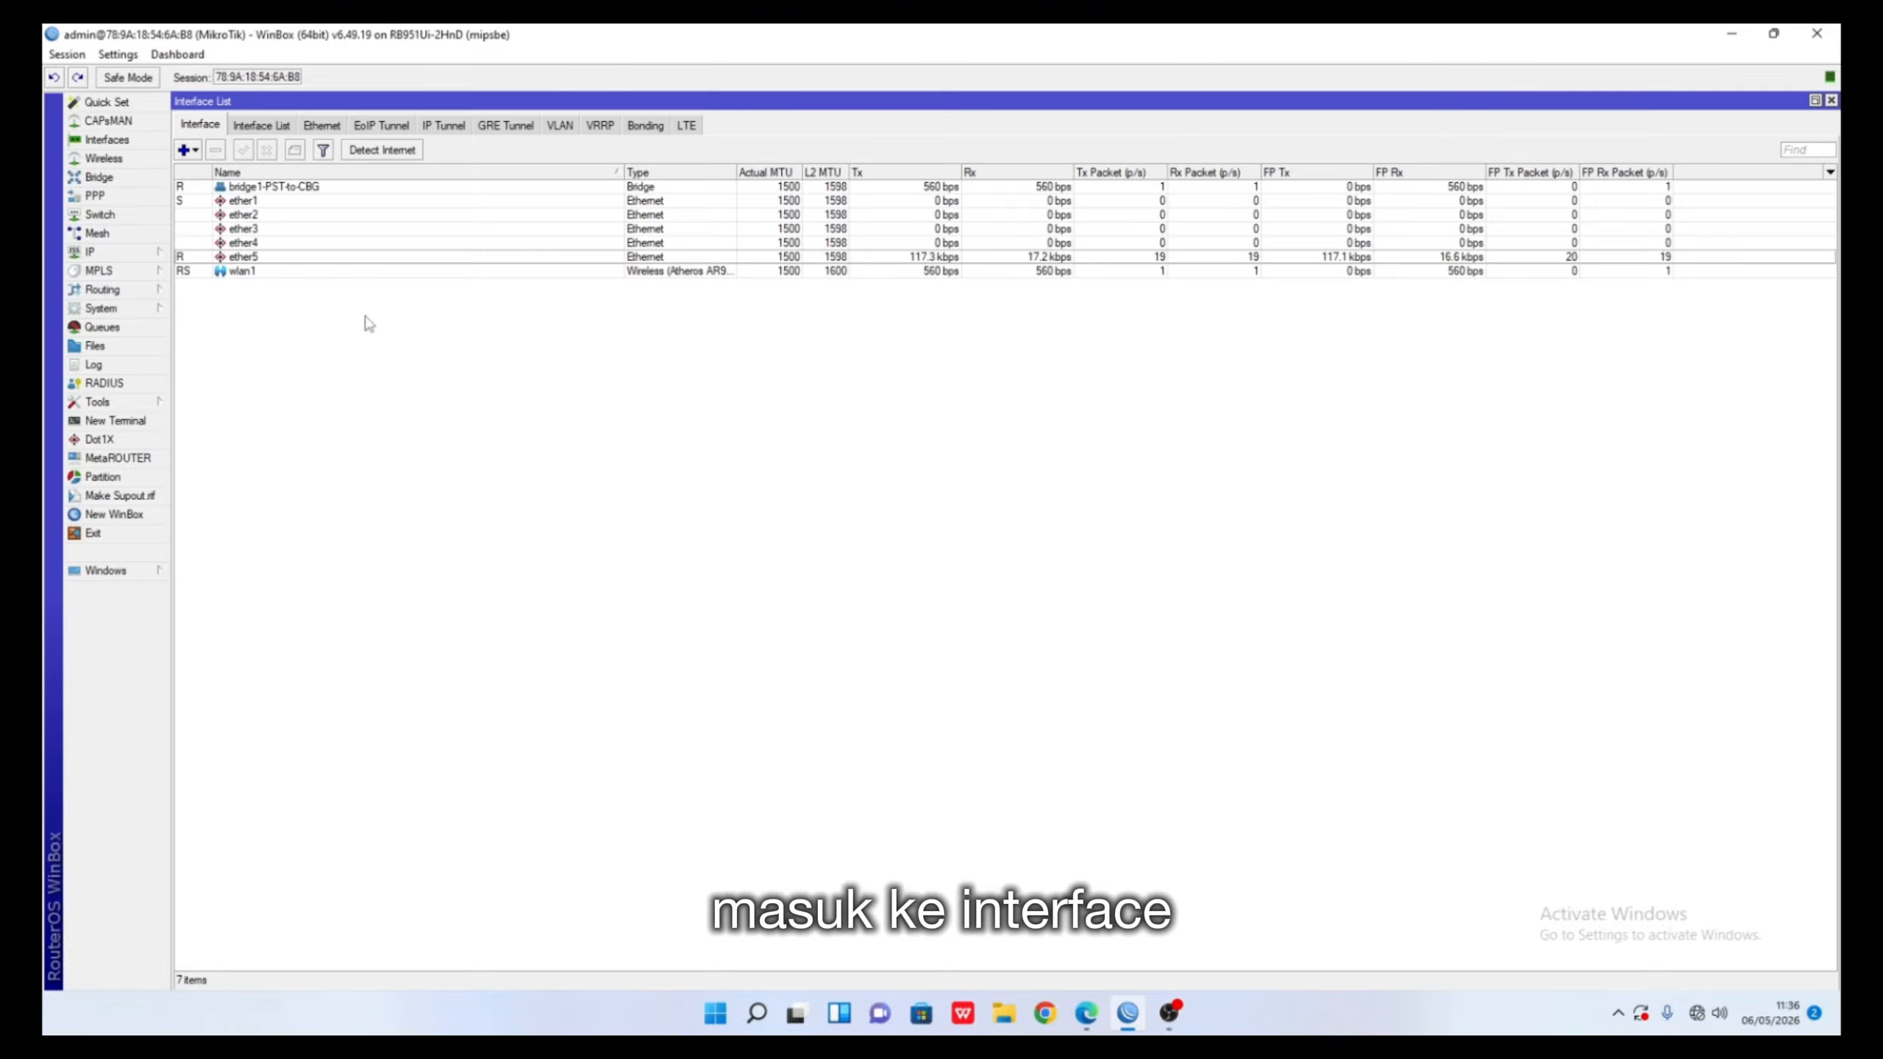
- Create VLAN vlan6-IT with VLAN ID 6 on parent interface ether5 and apply it
click(304, 259)
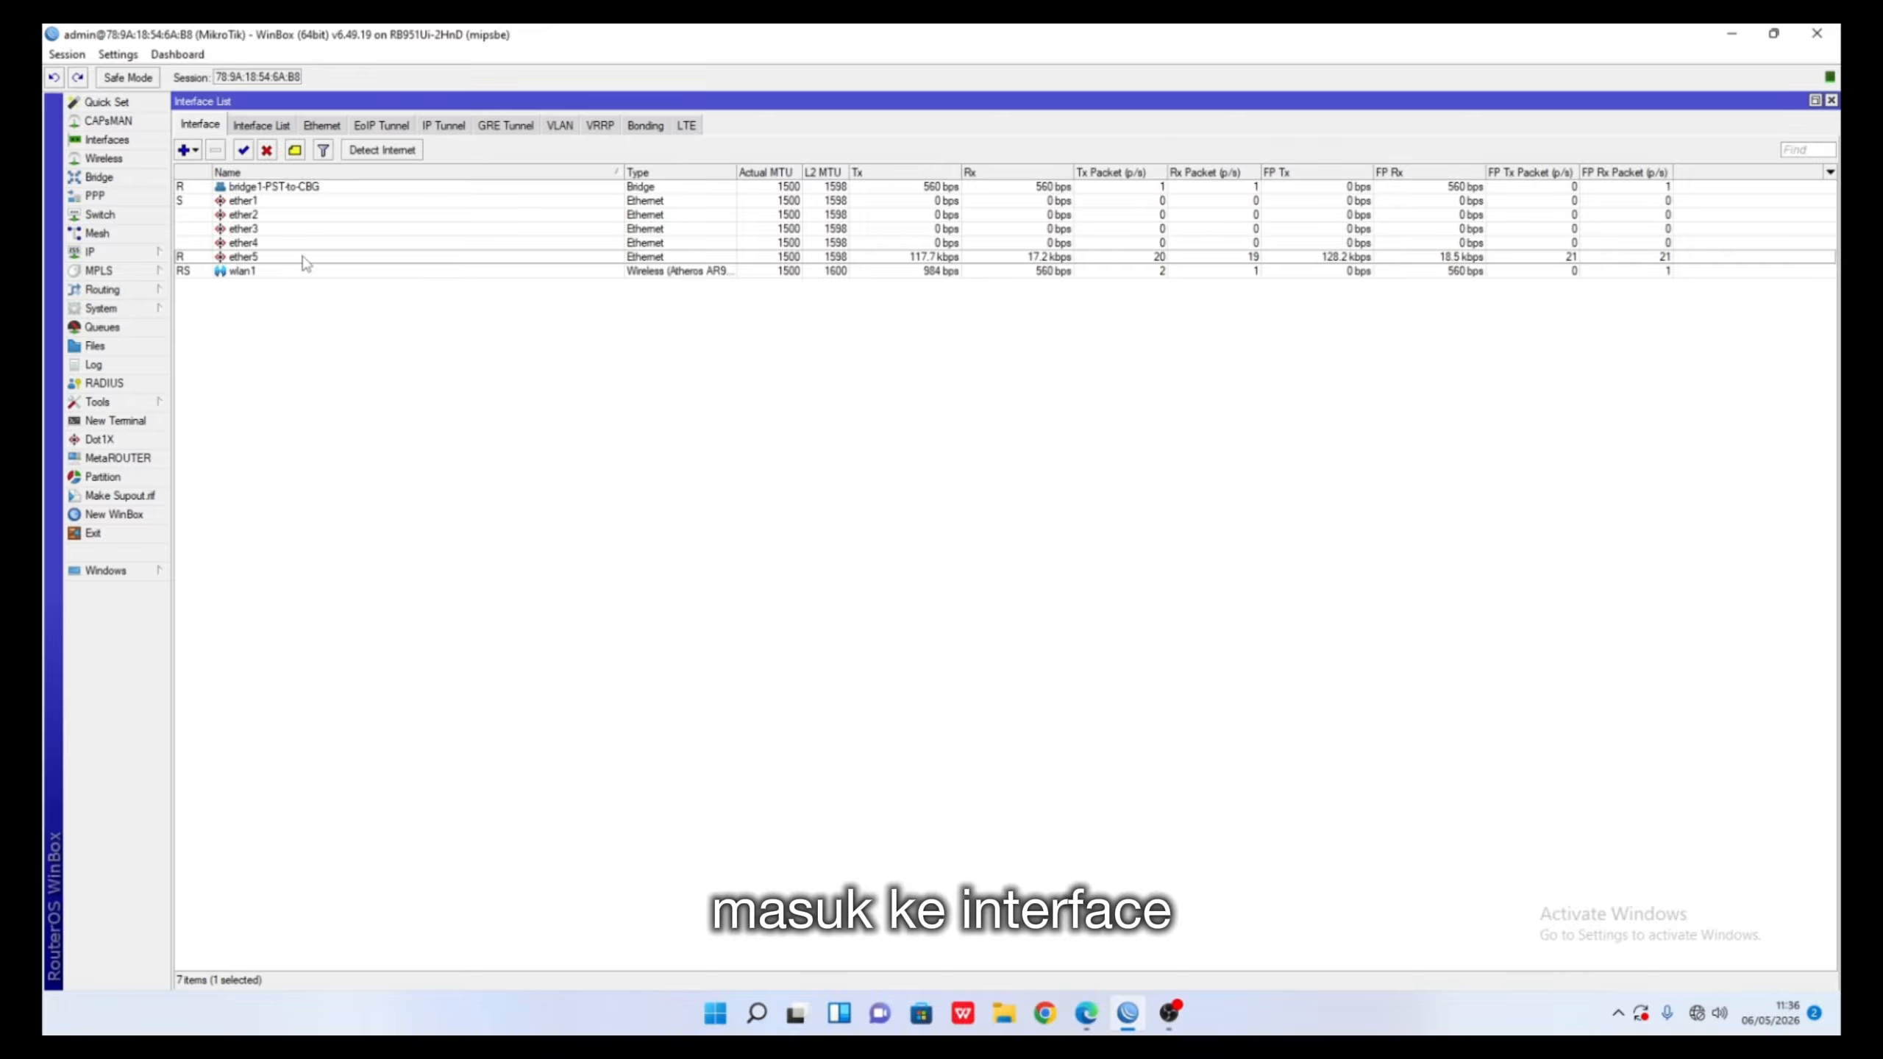
click(185, 150)
click(222, 235)
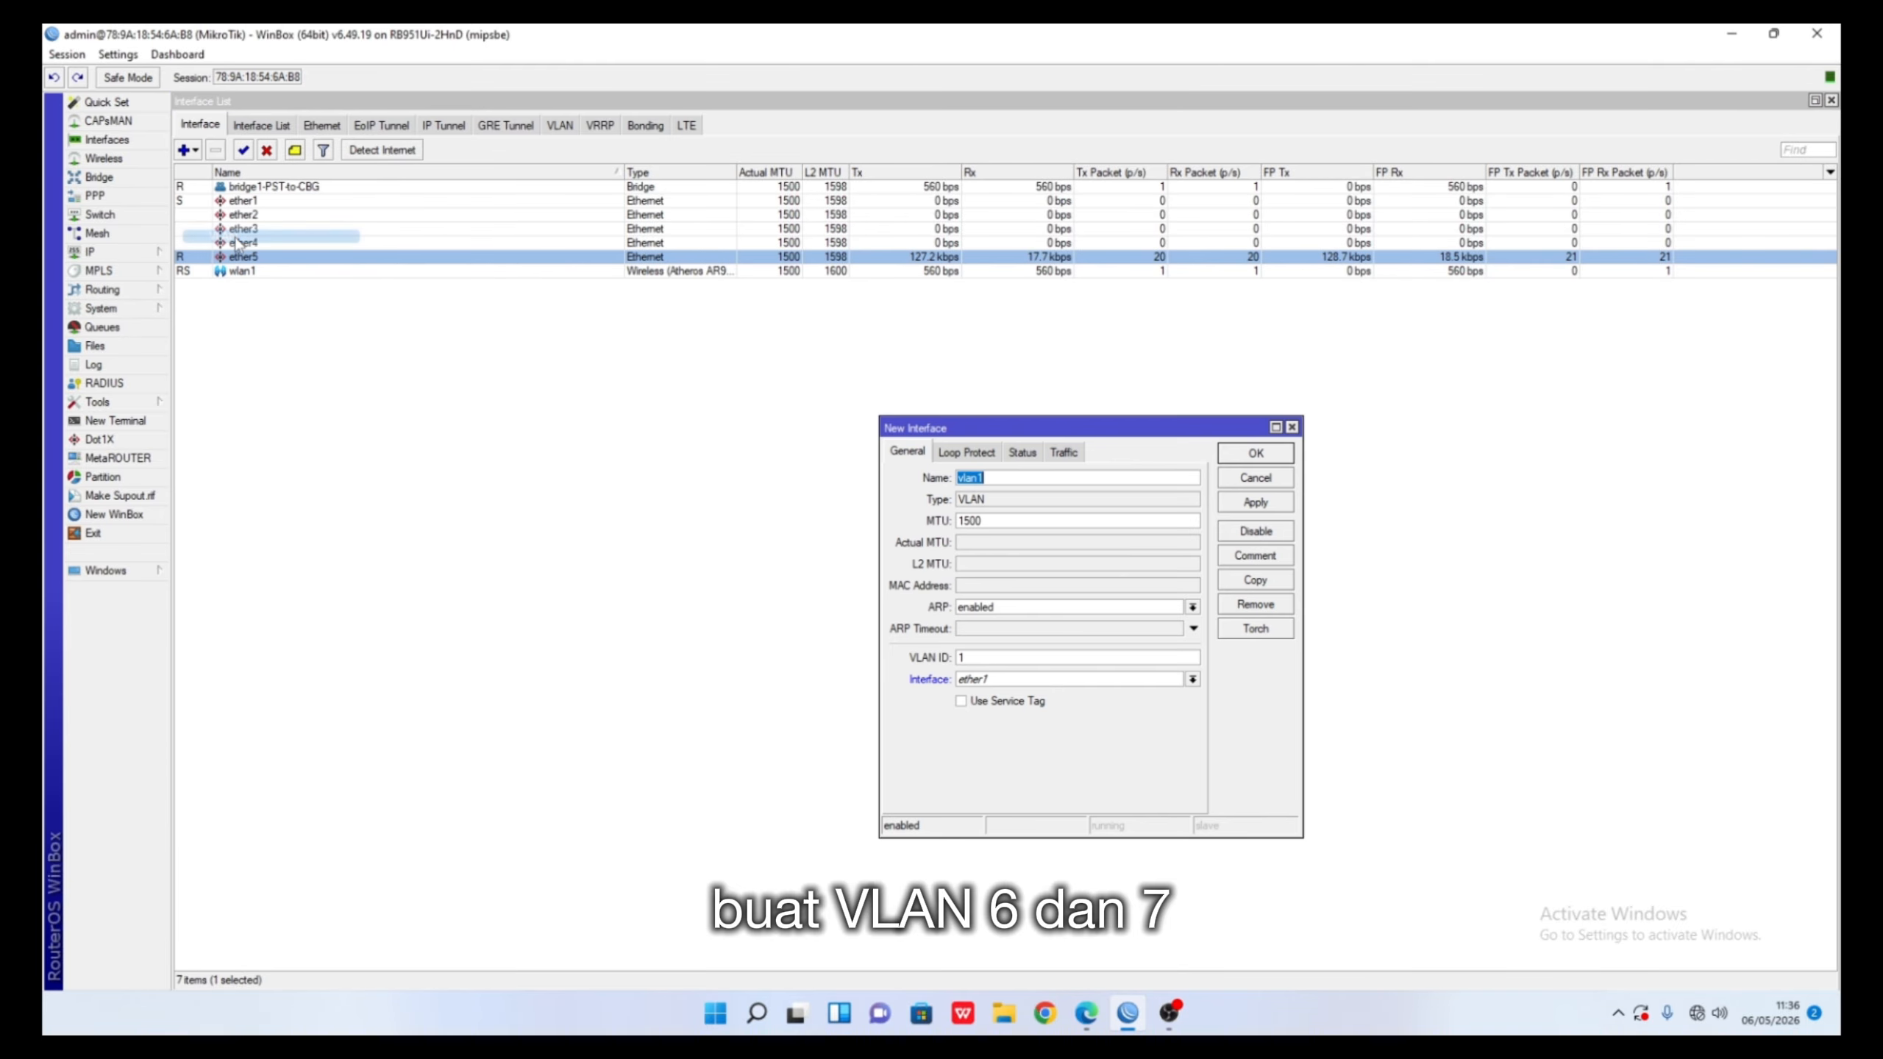
click(995, 479)
text(6)
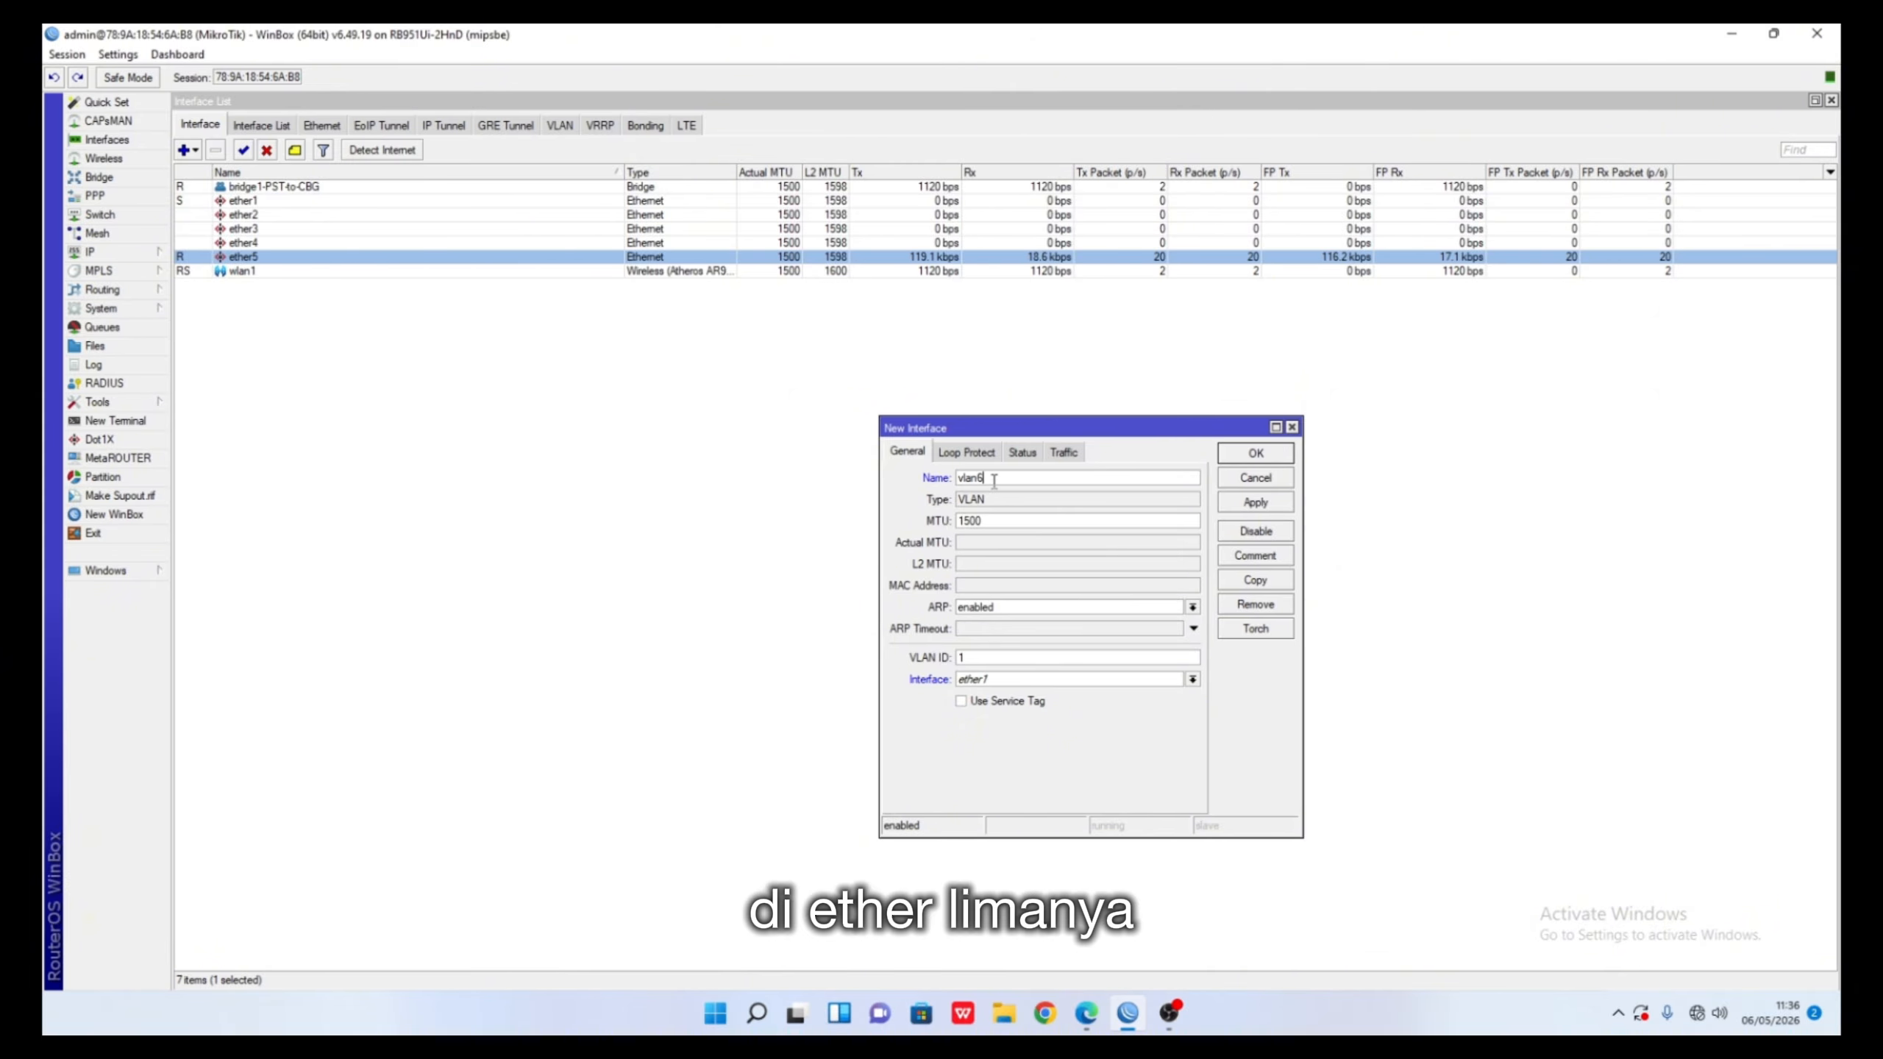
text(-IT)
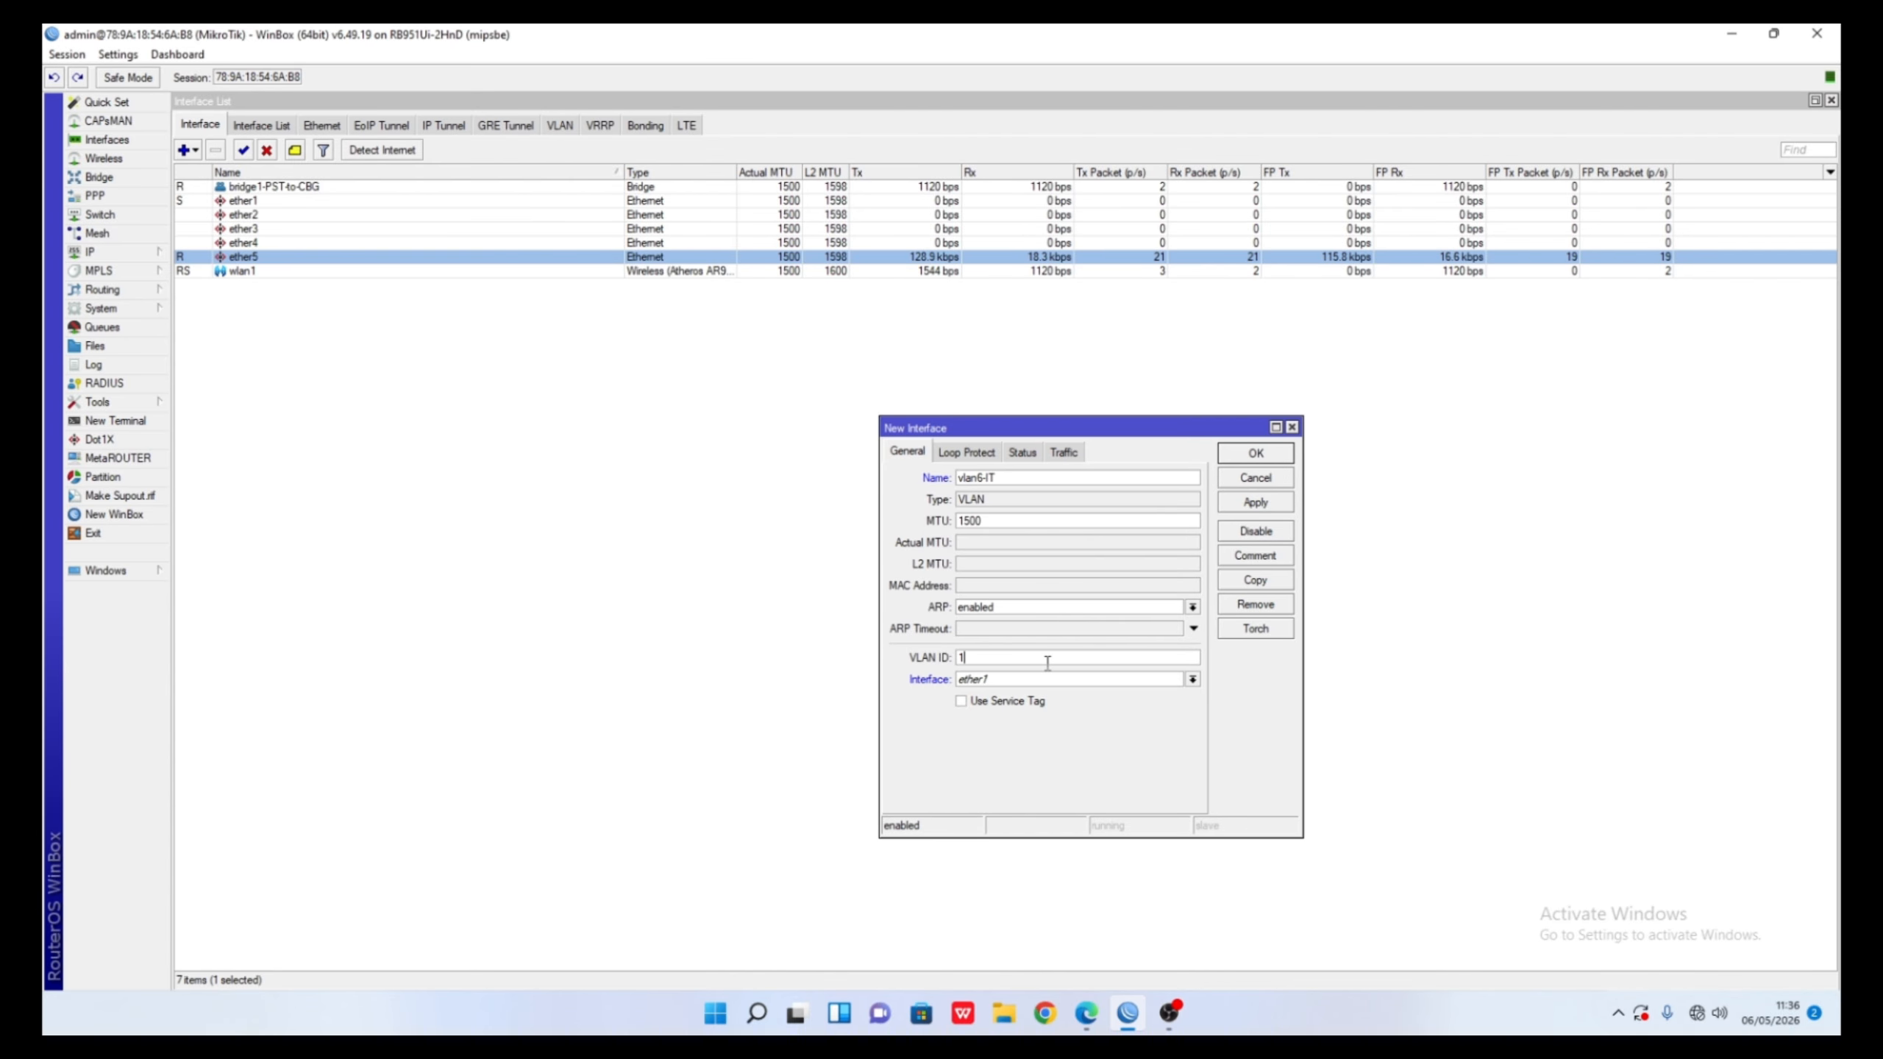
key(BackSpace)
text(6)
click(1026, 683)
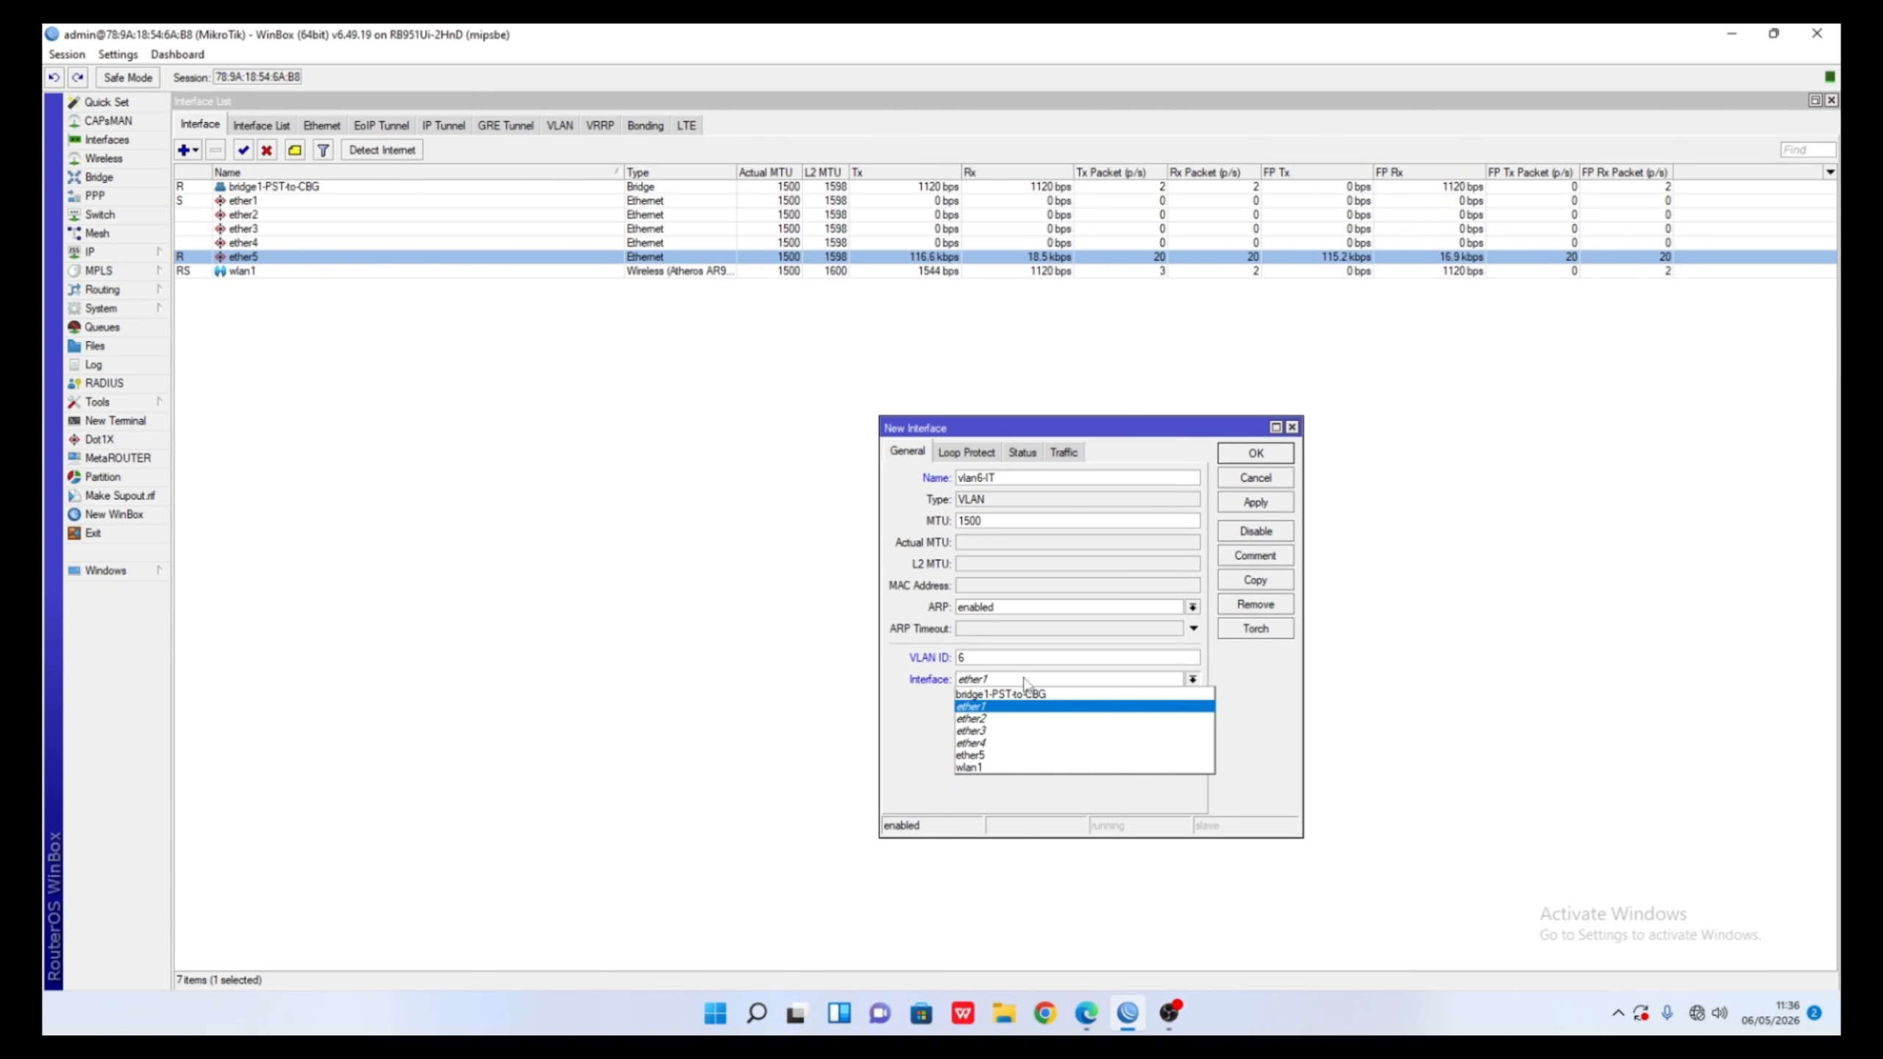
click(1023, 755)
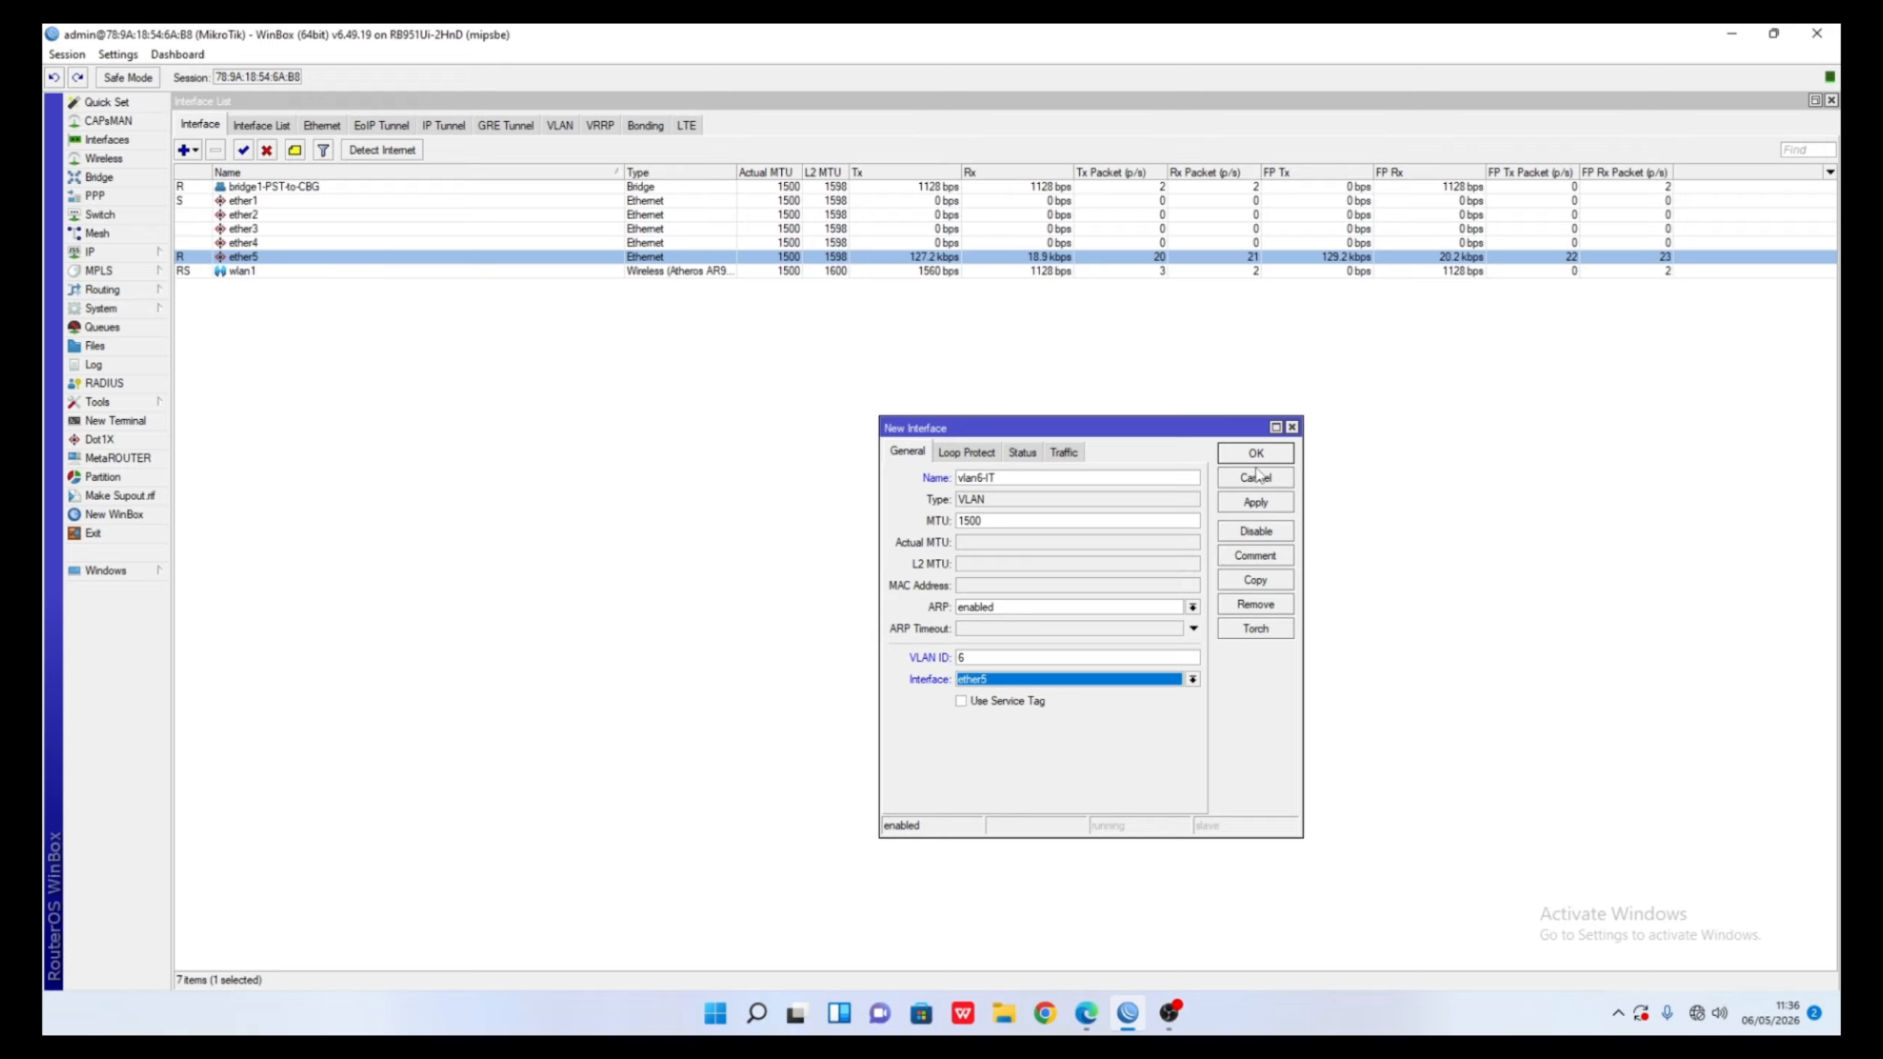
click(1236, 505)
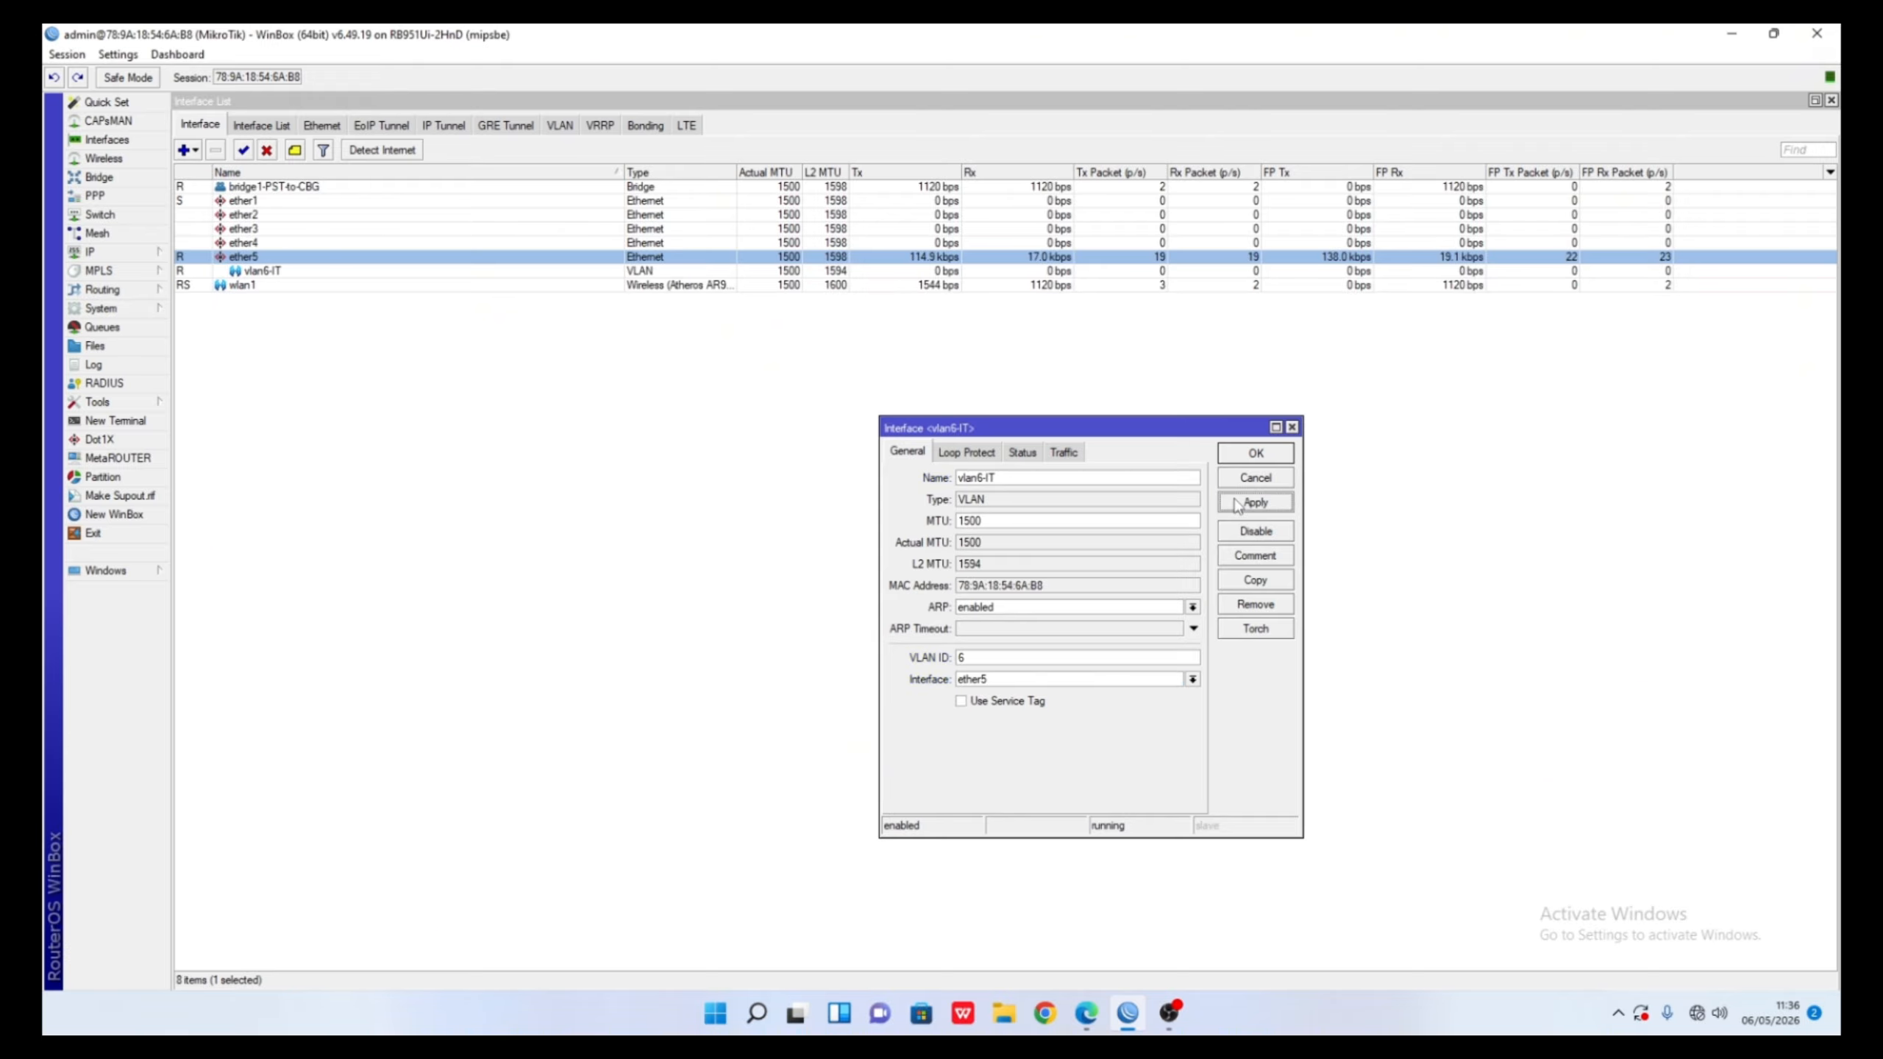
click(624, 480)
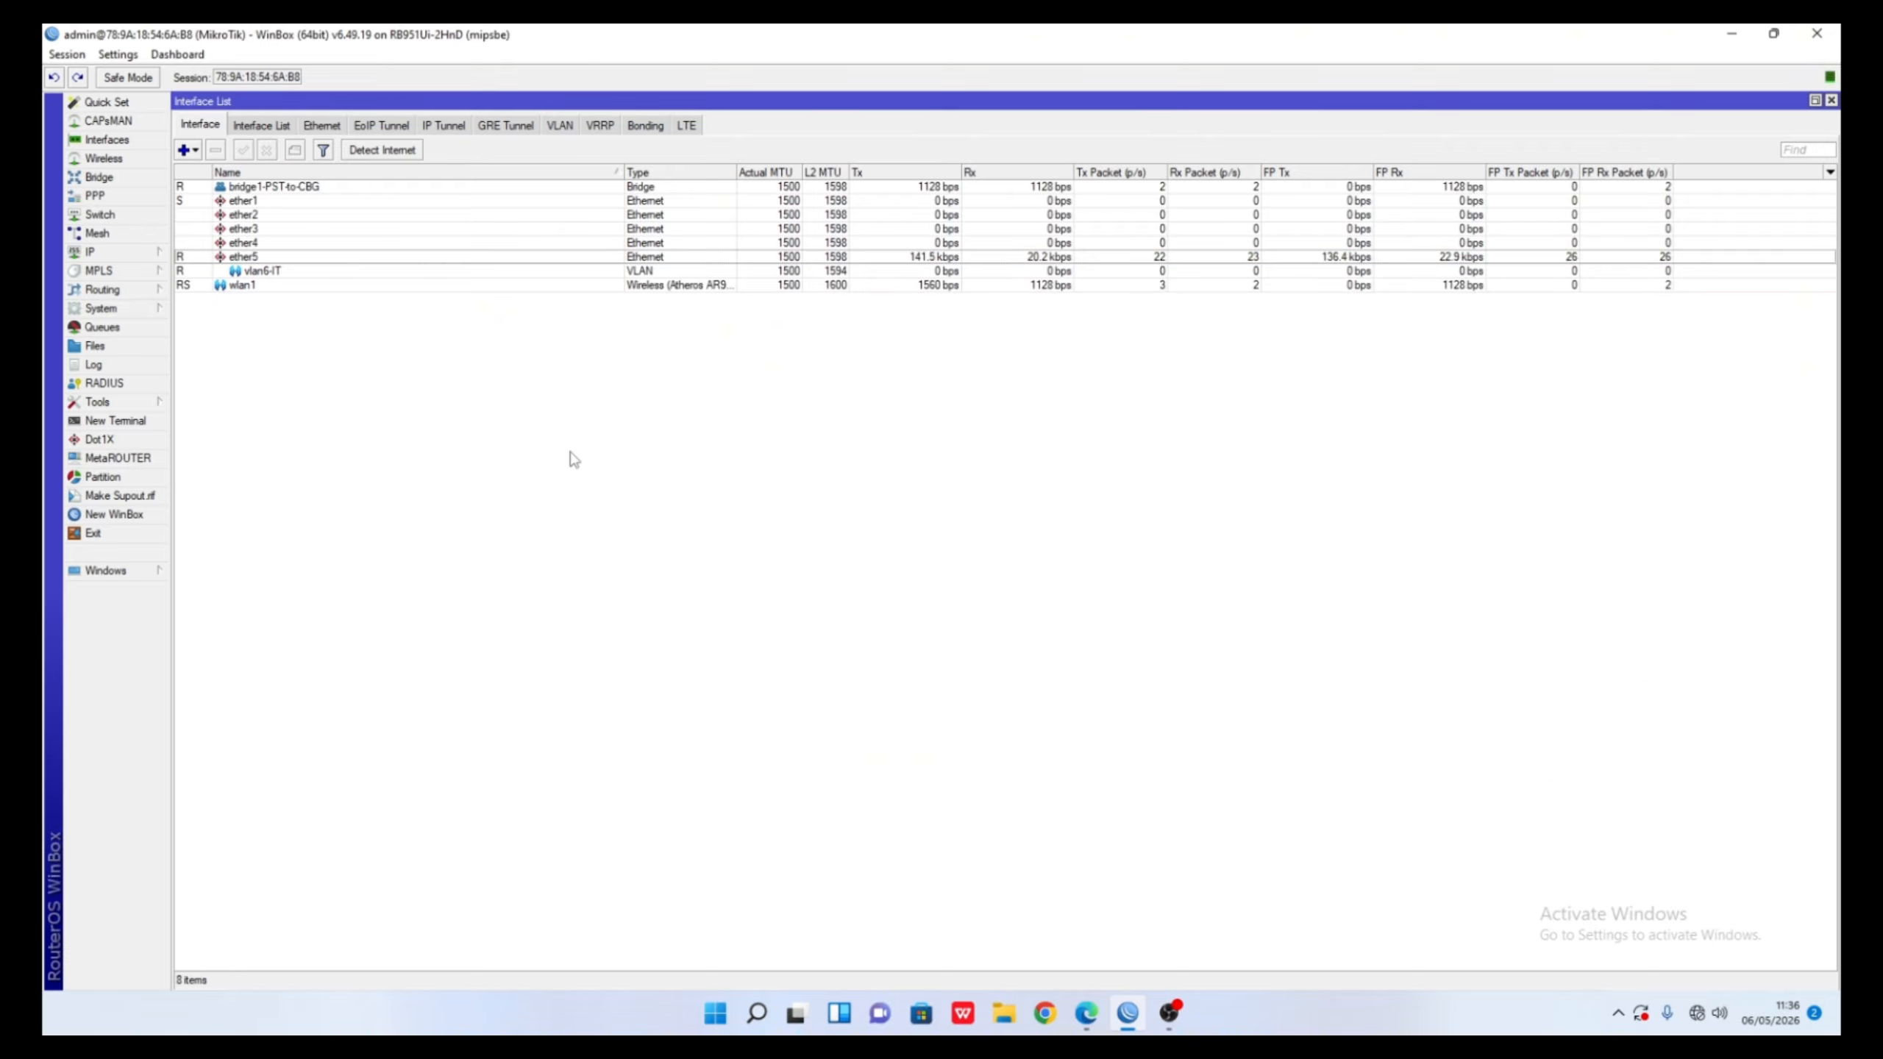
click(186, 151)
click(222, 236)
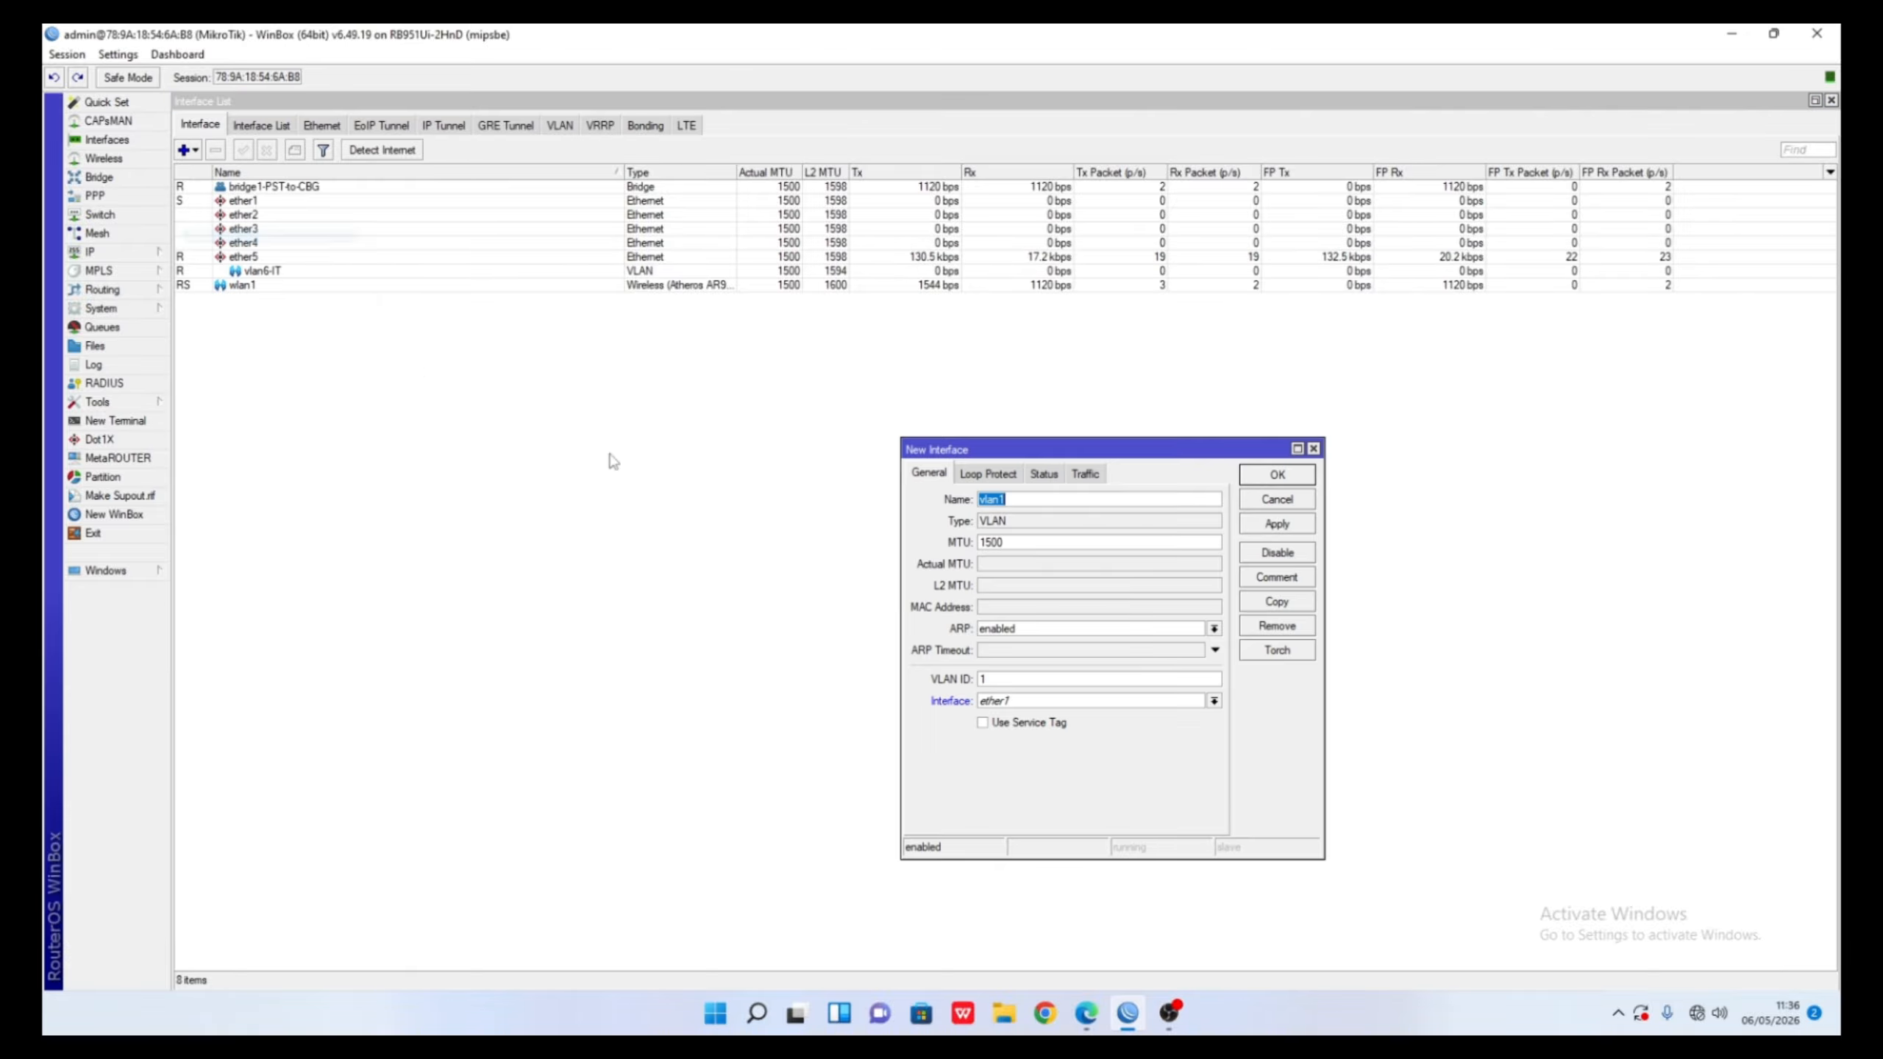
click(1013, 679)
text(7)
click(1045, 499)
key(BackSpace)
text(7-M)
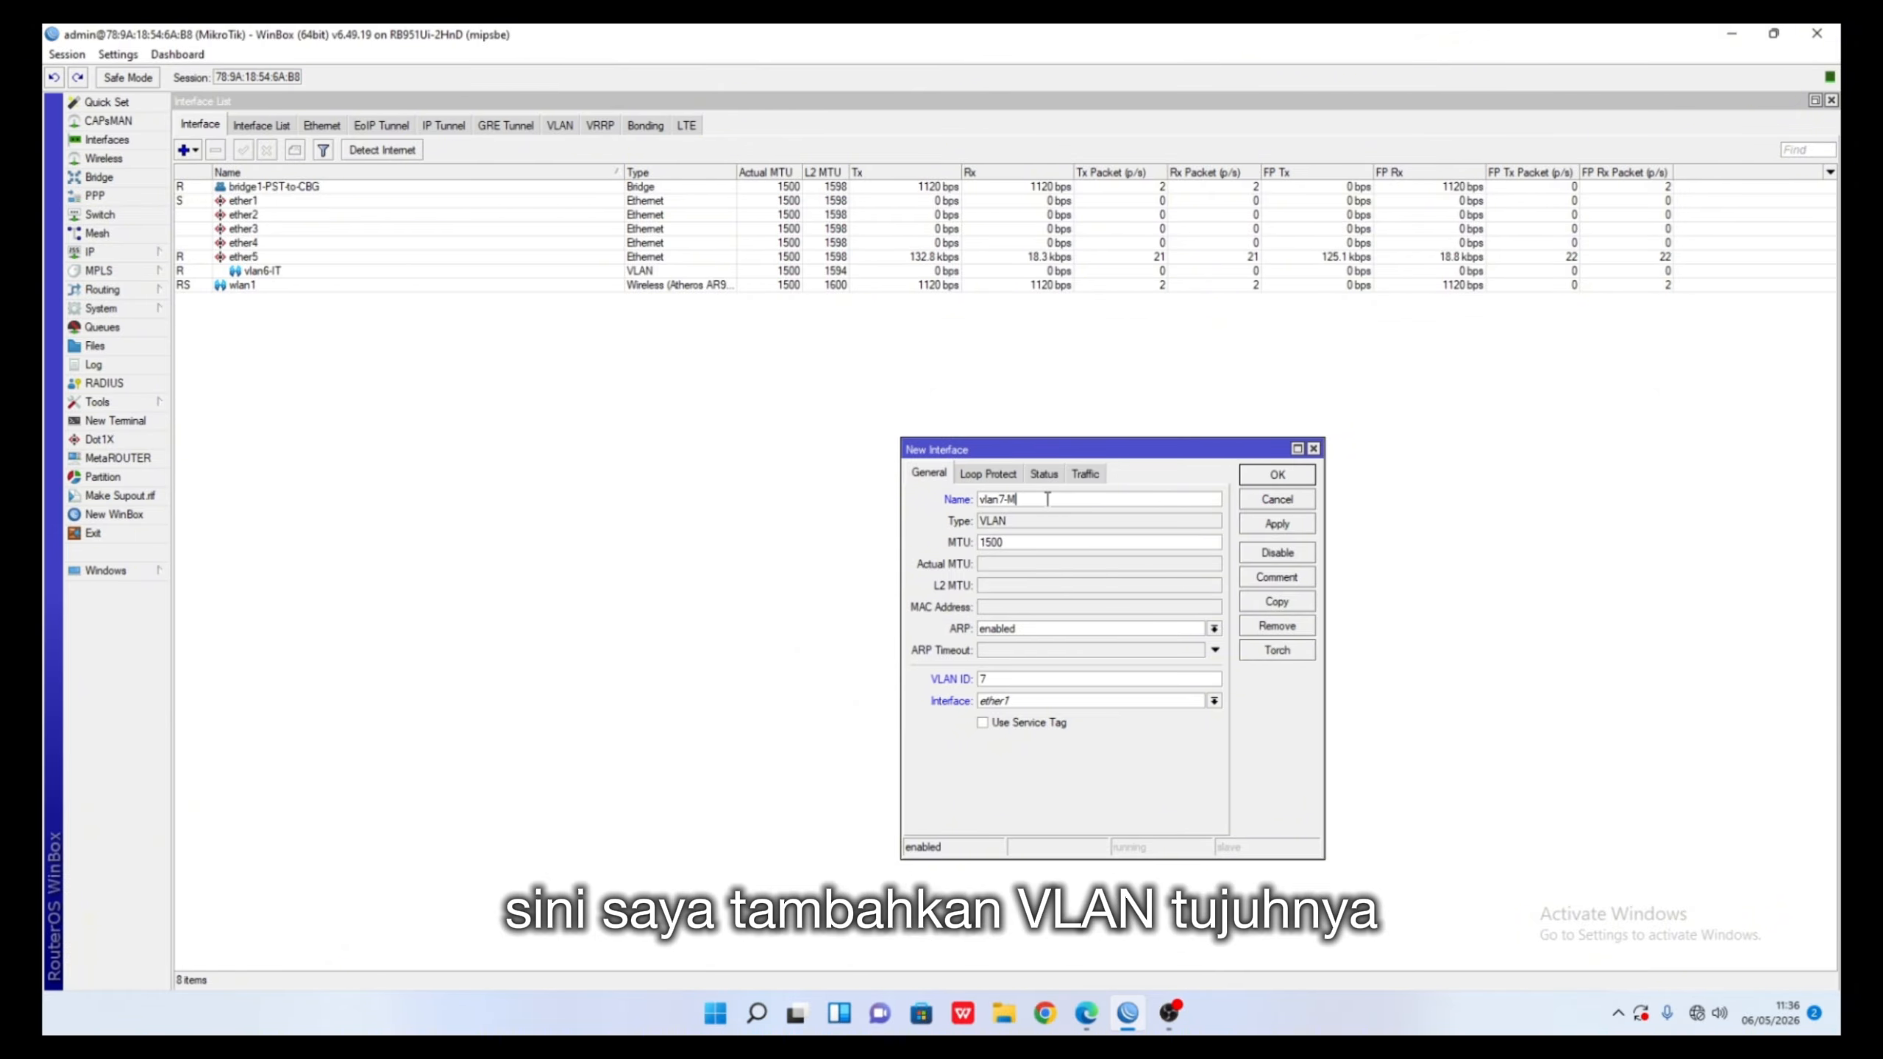
text(Arketing)
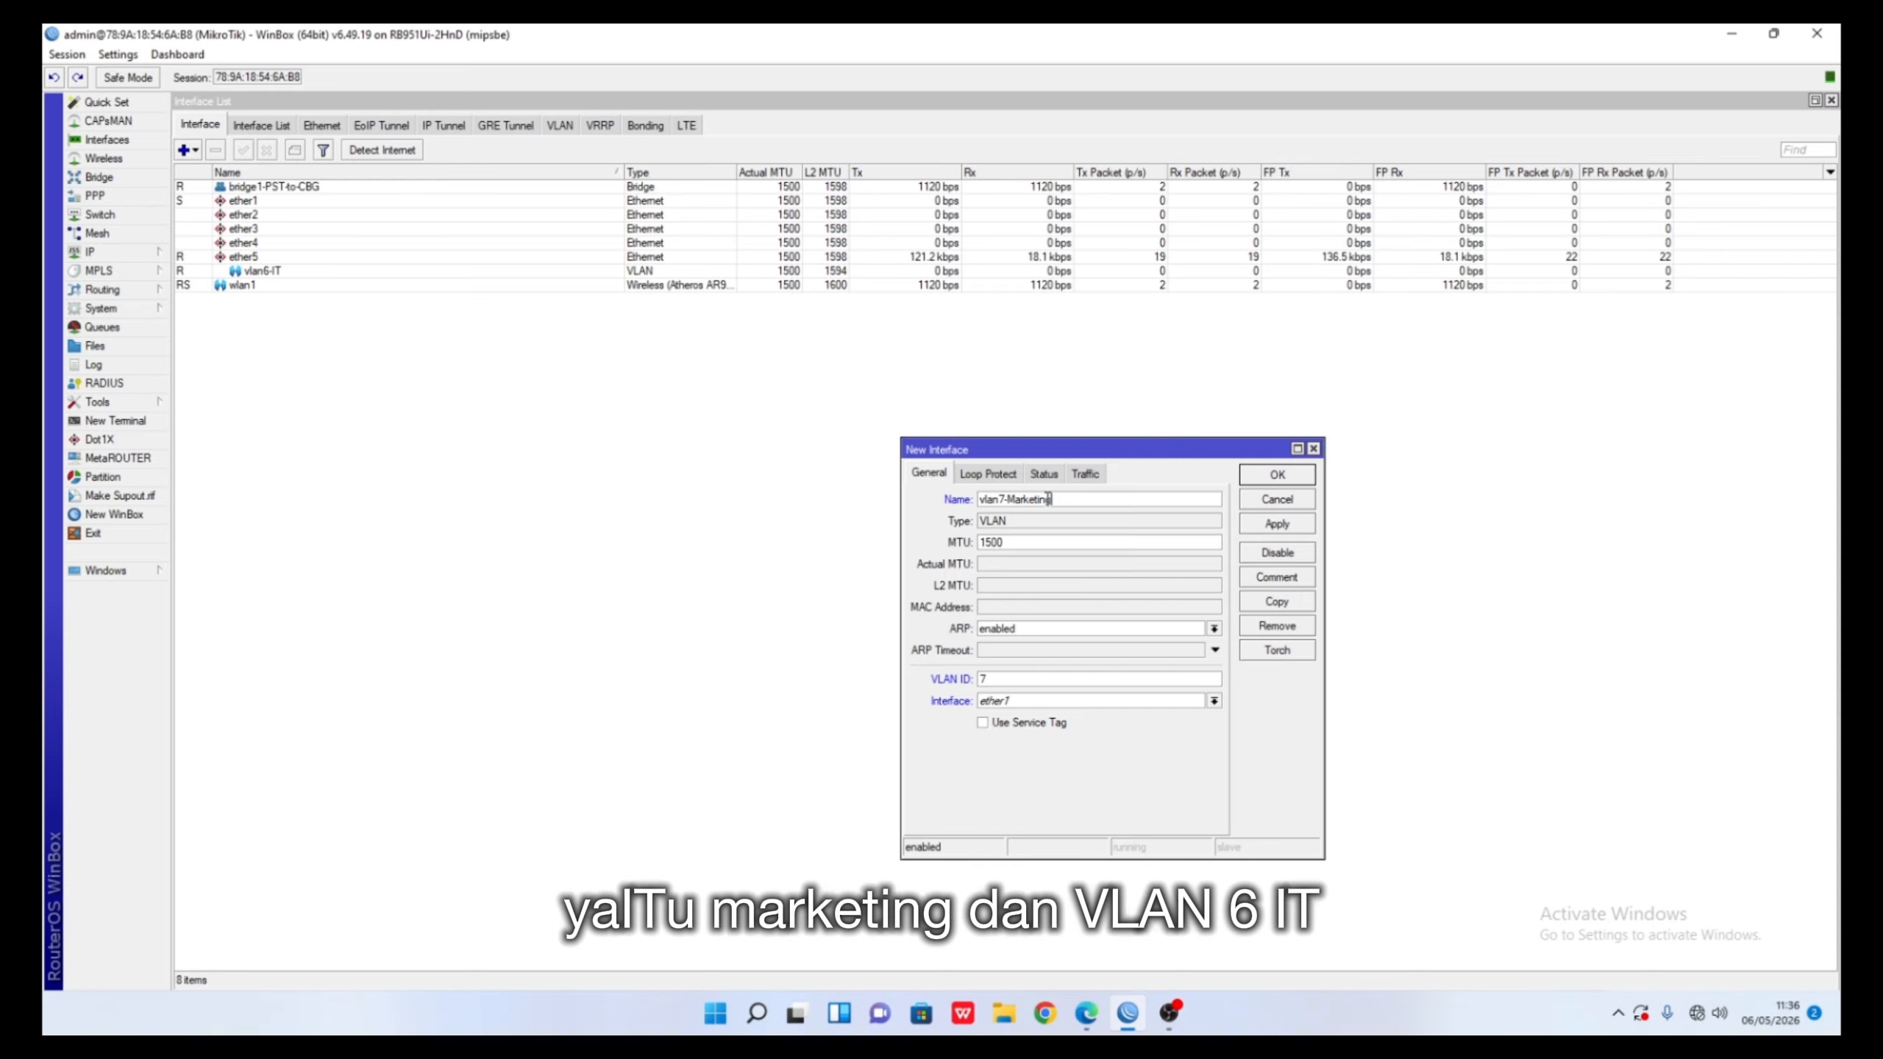
click(1276, 475)
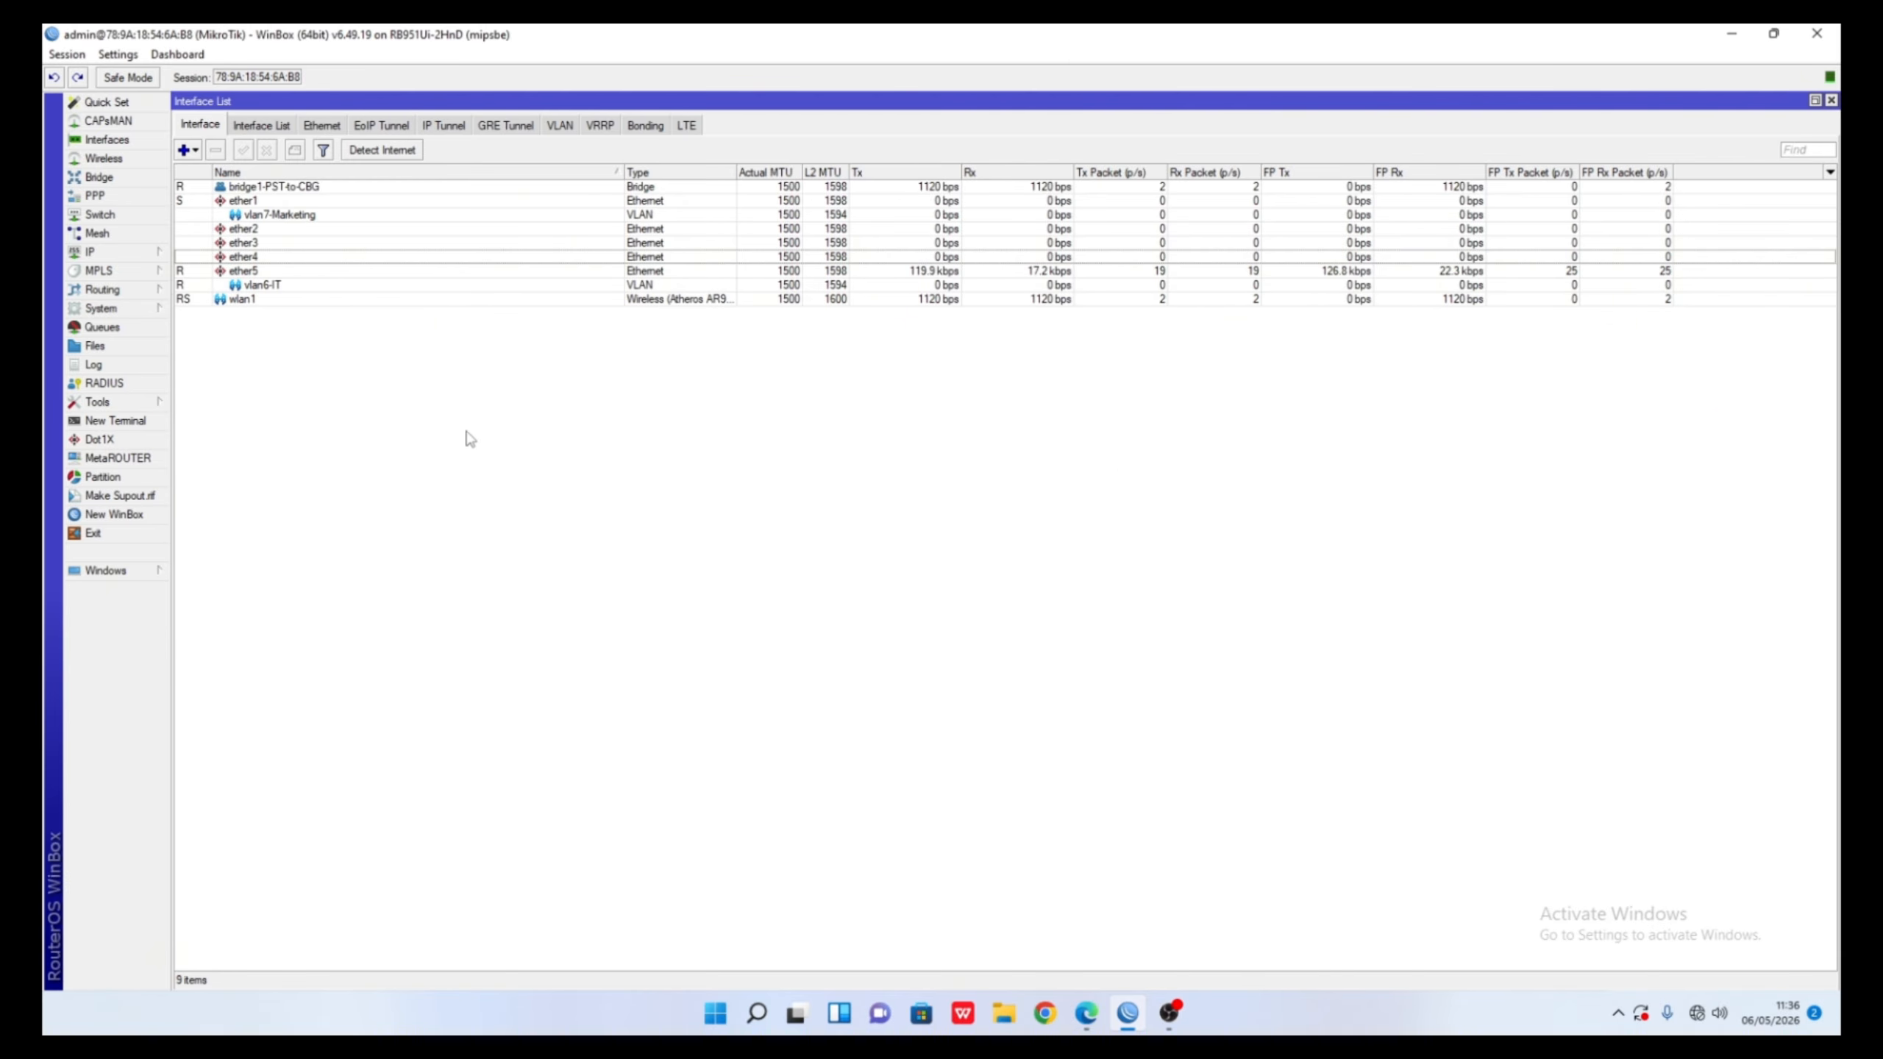
click(274, 271)
right_click(274, 271)
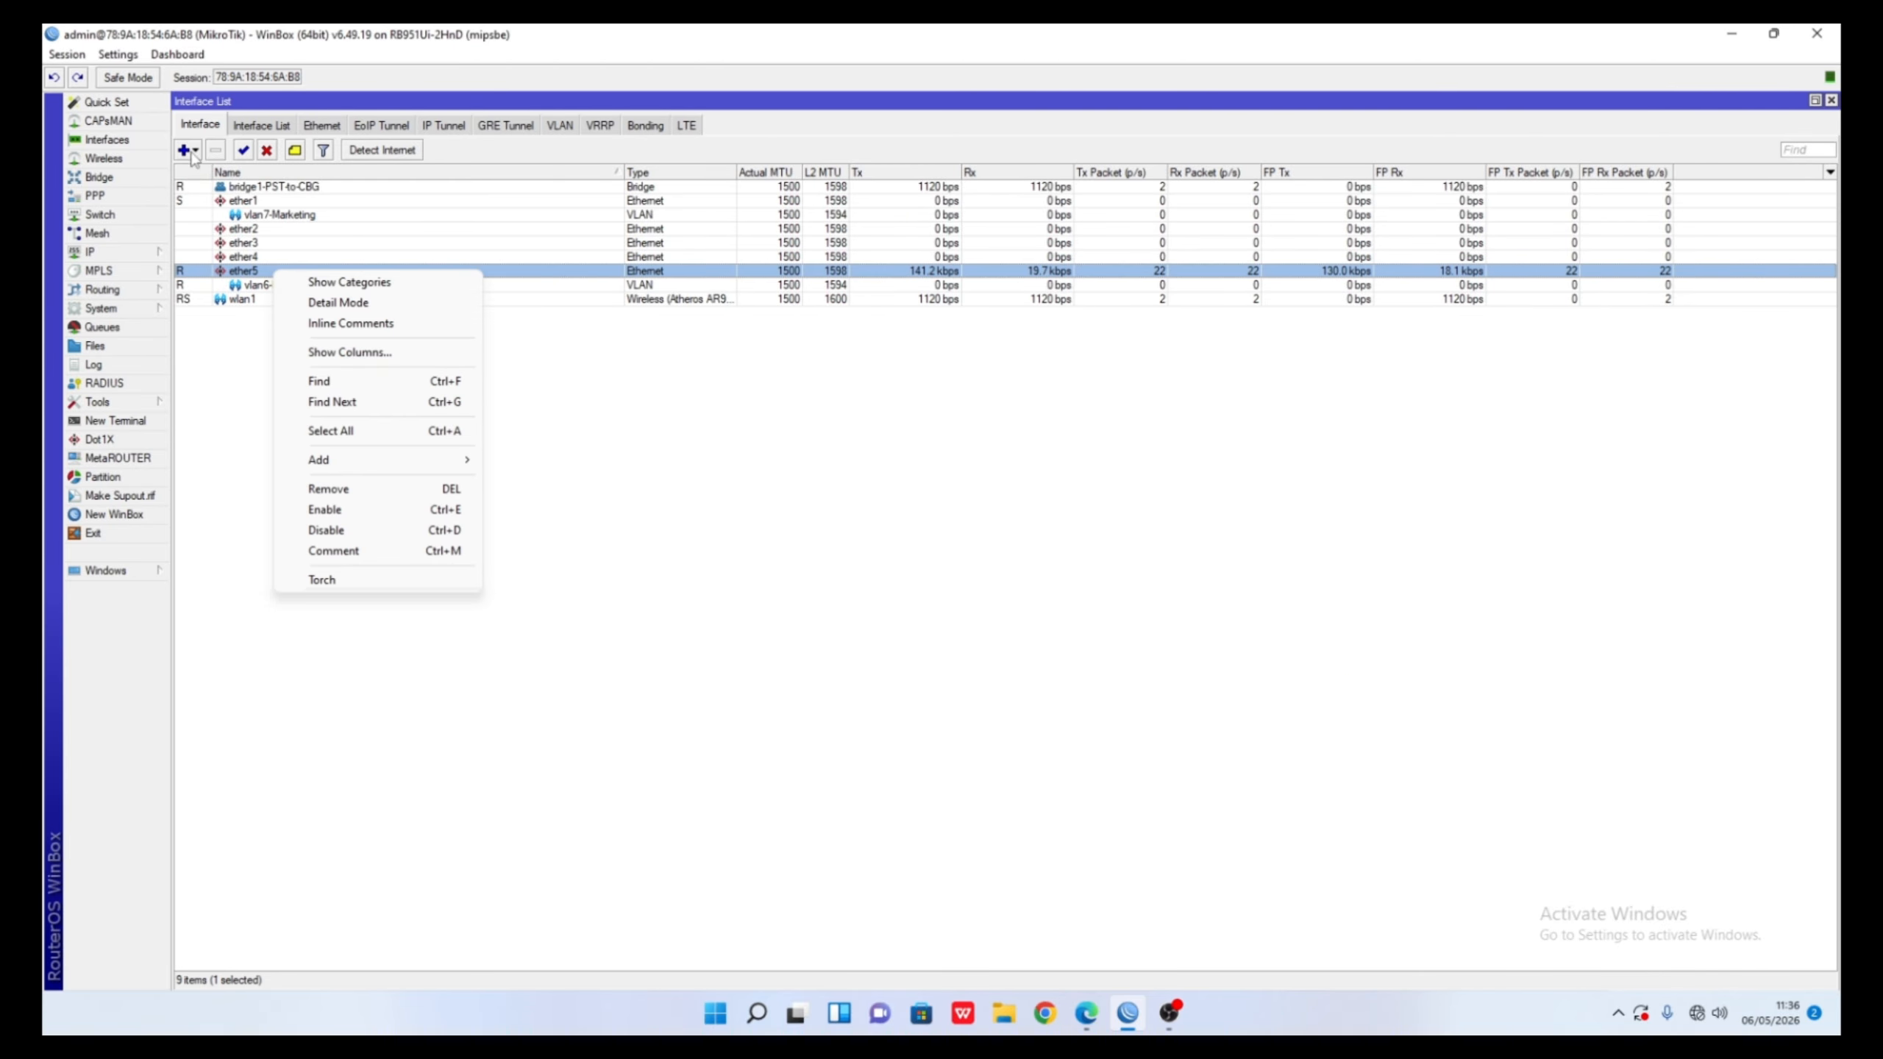
click(192, 152)
click(223, 236)
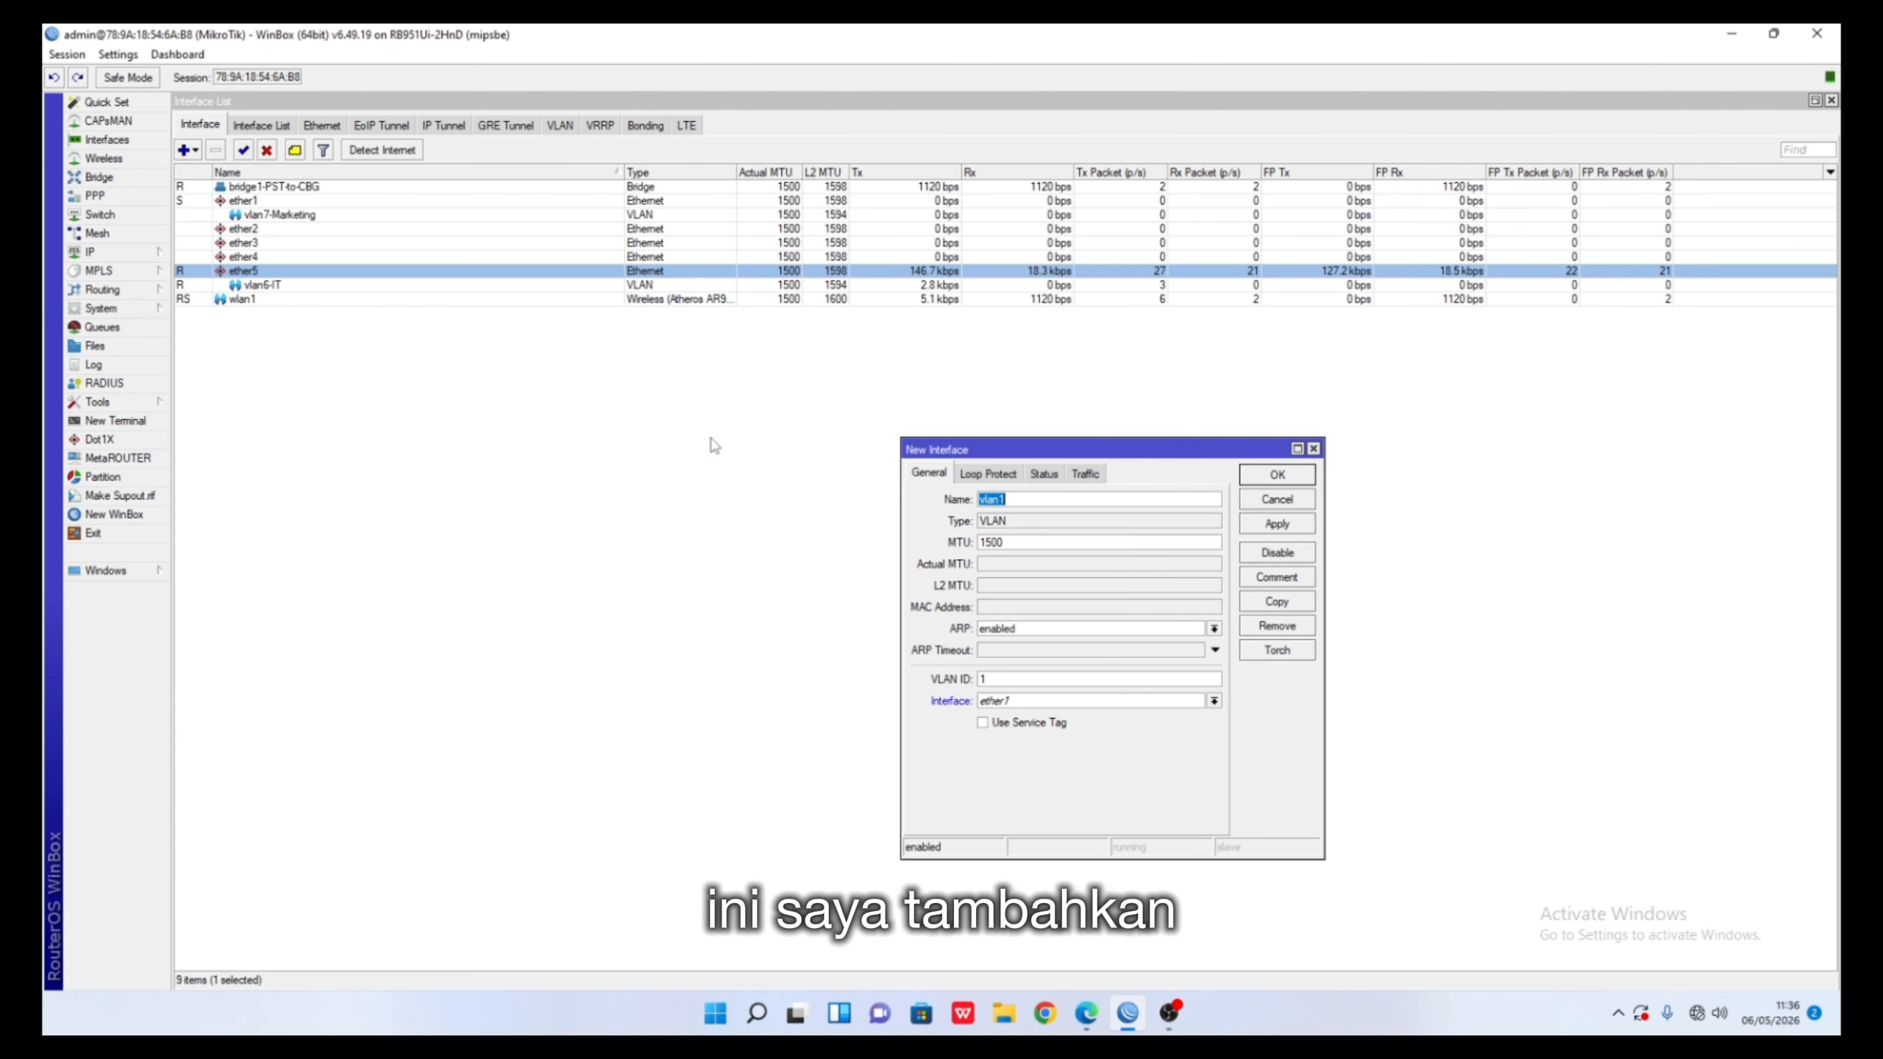
right_click(321, 215)
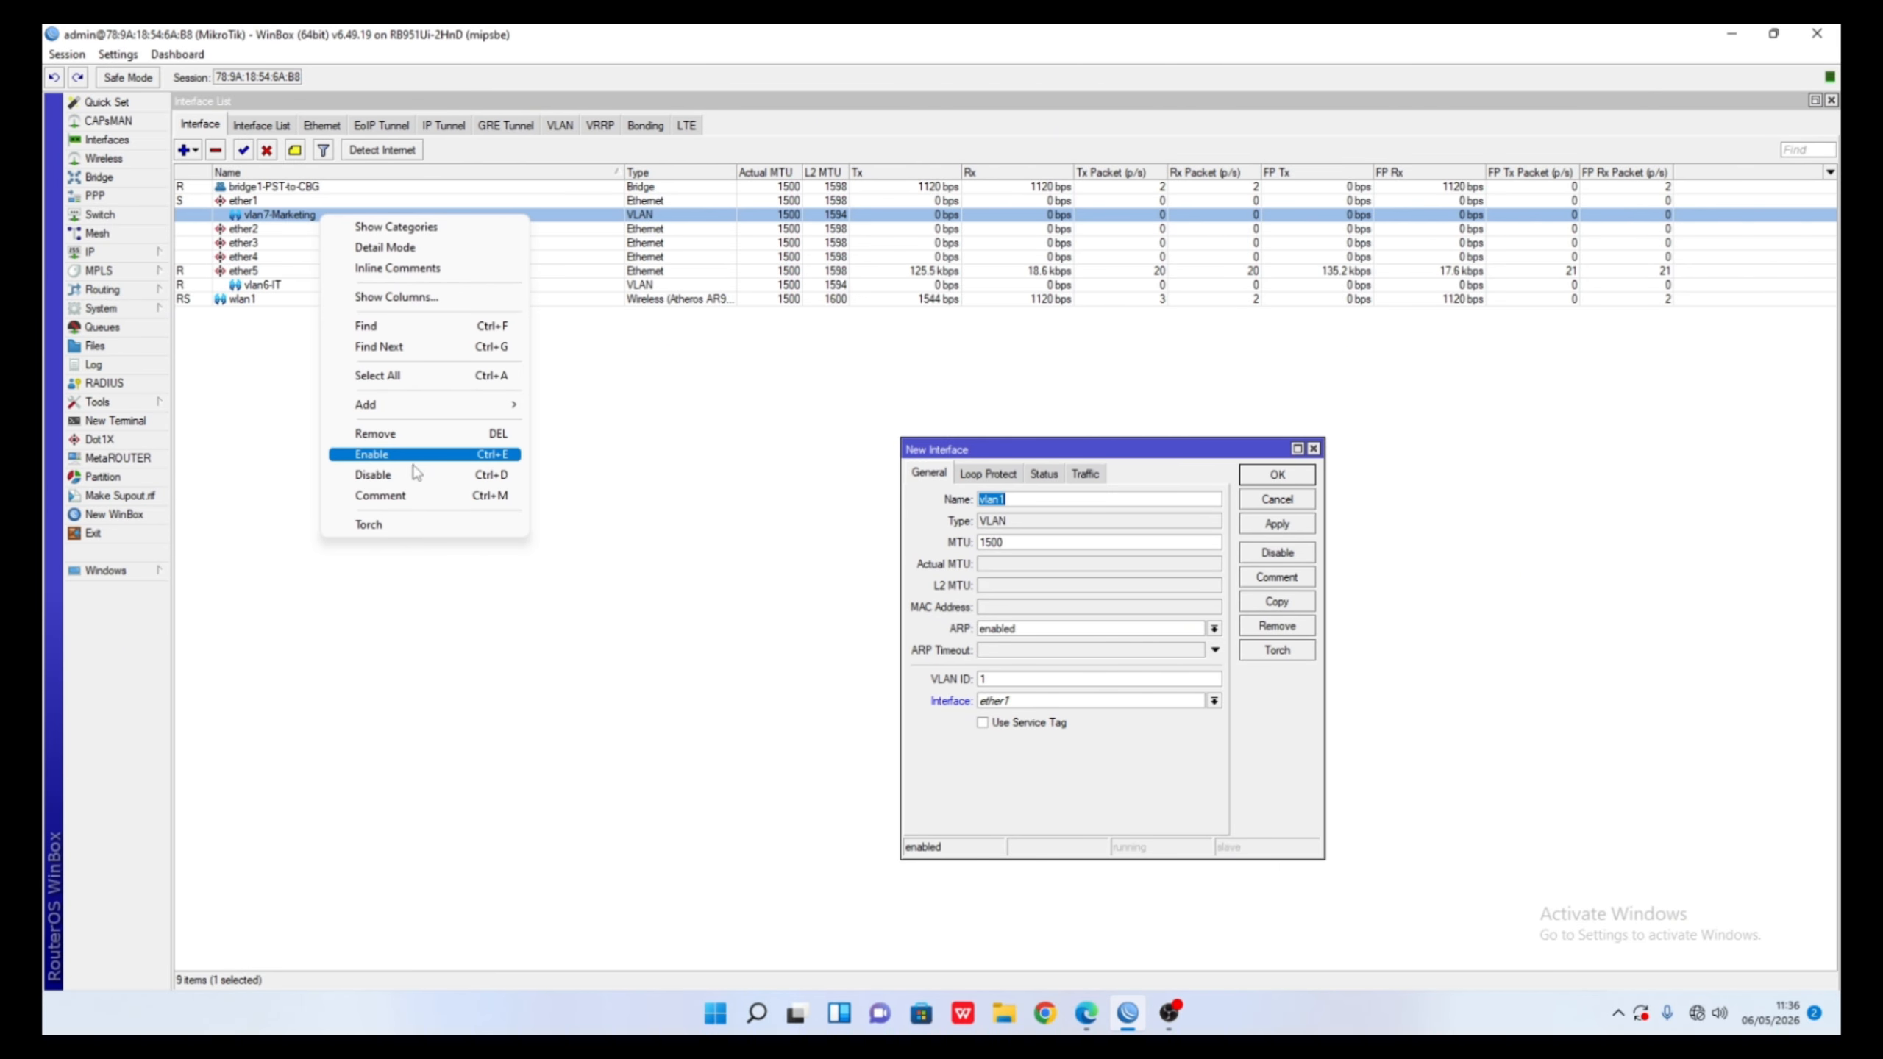
click(400, 433)
click(239, 258)
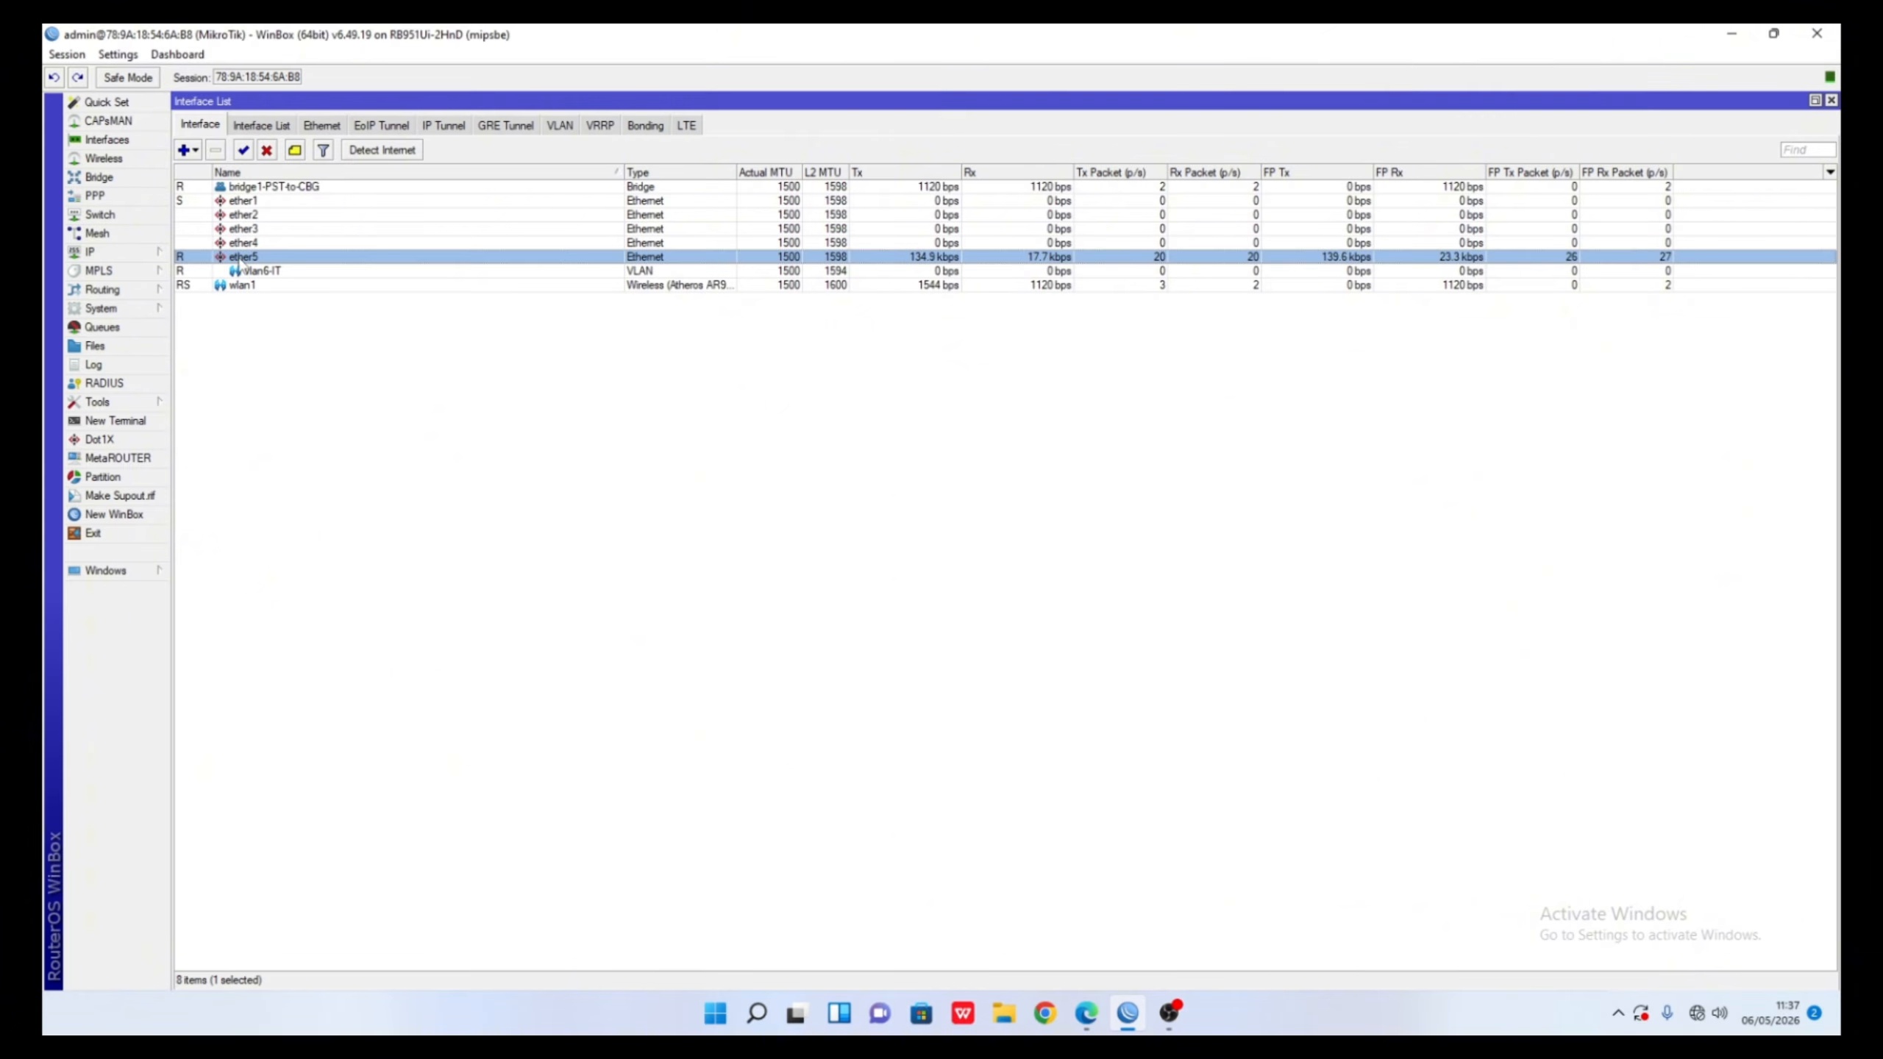
- Create VLAN vlan7-Marketing with VLAN ID 7 on parent ether5 and save it
click(190, 153)
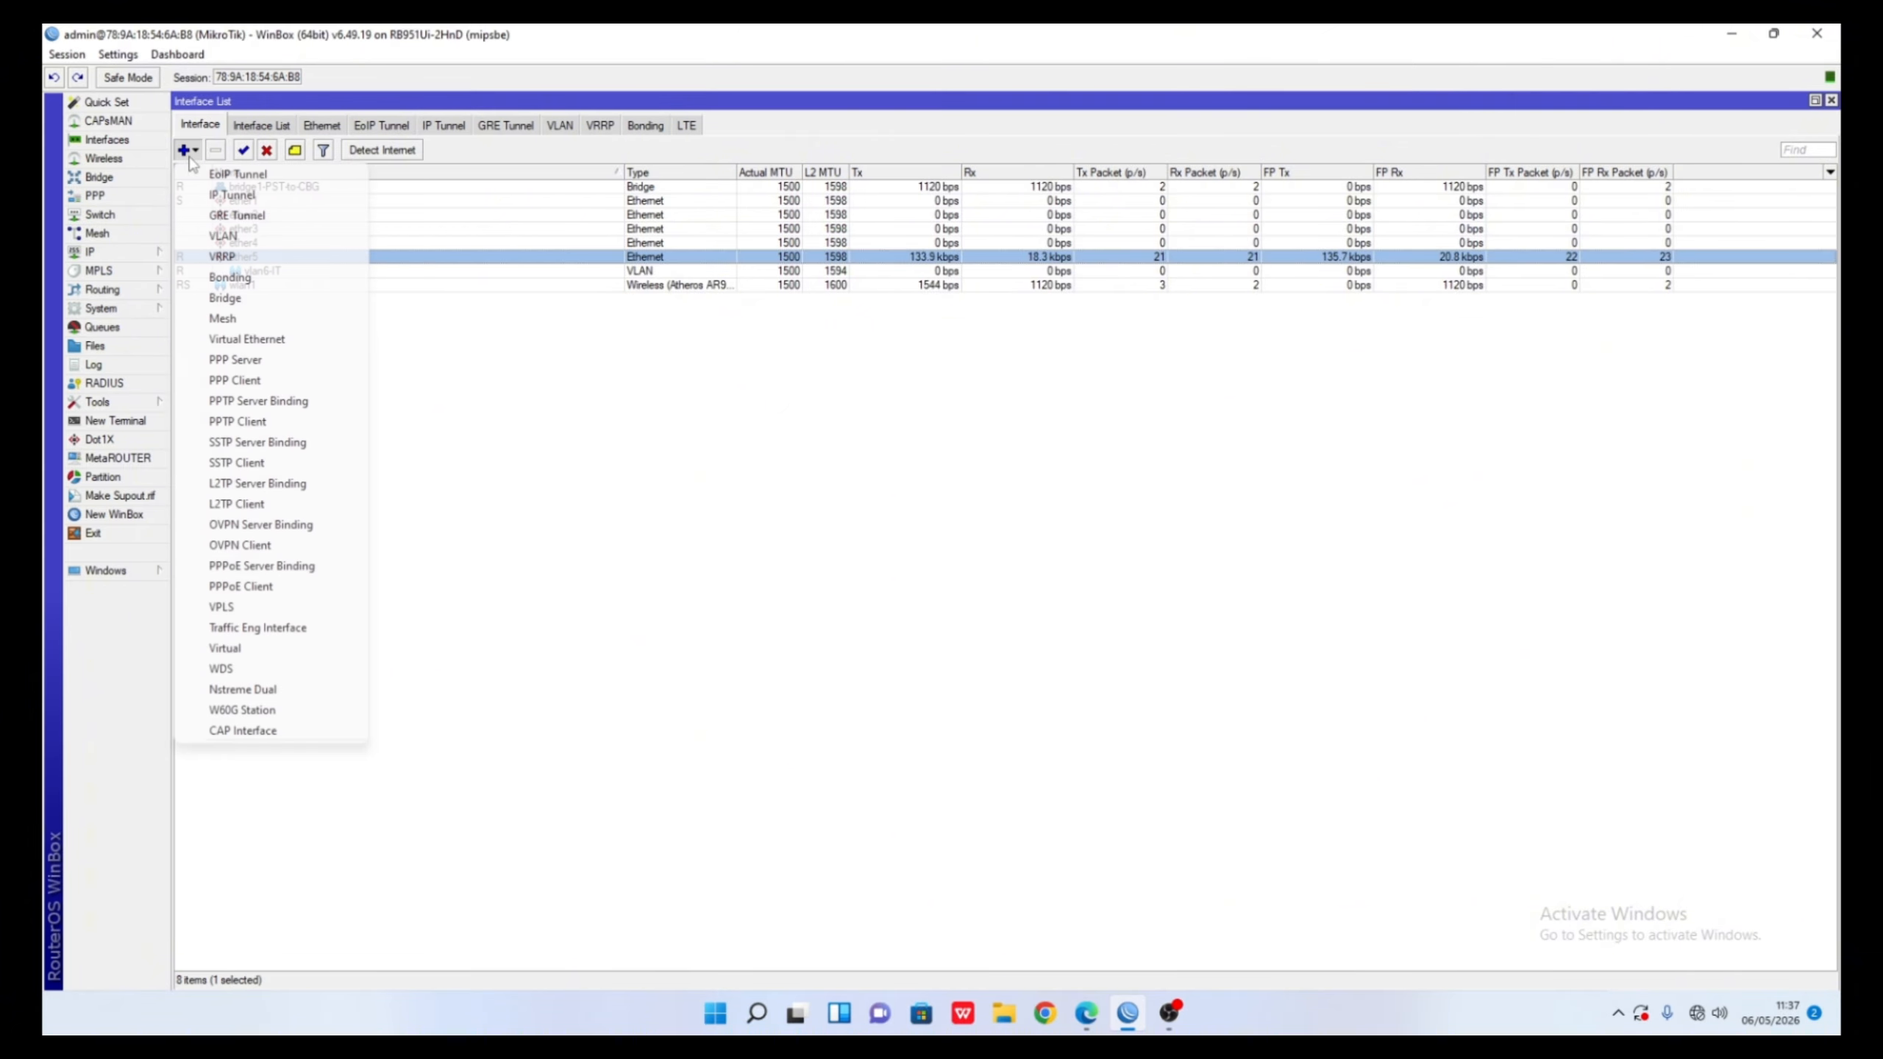
click(223, 236)
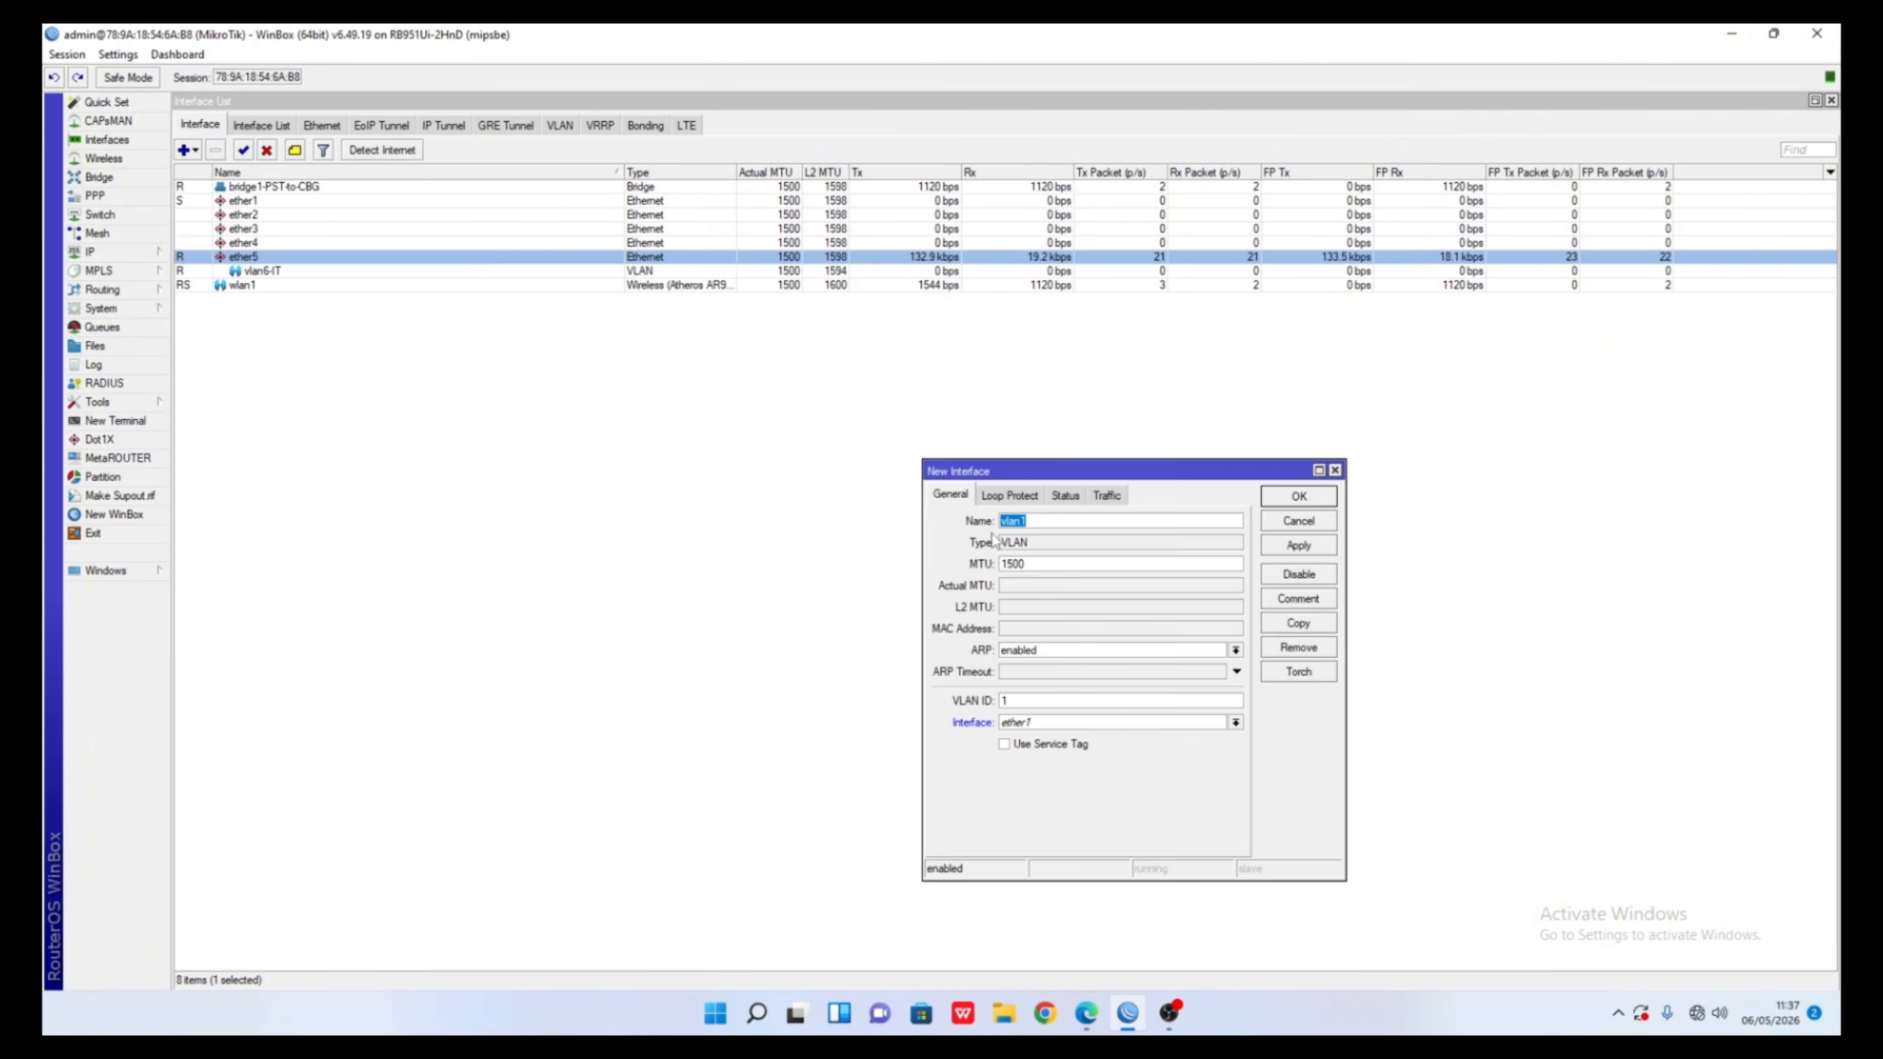
text(vlan7)
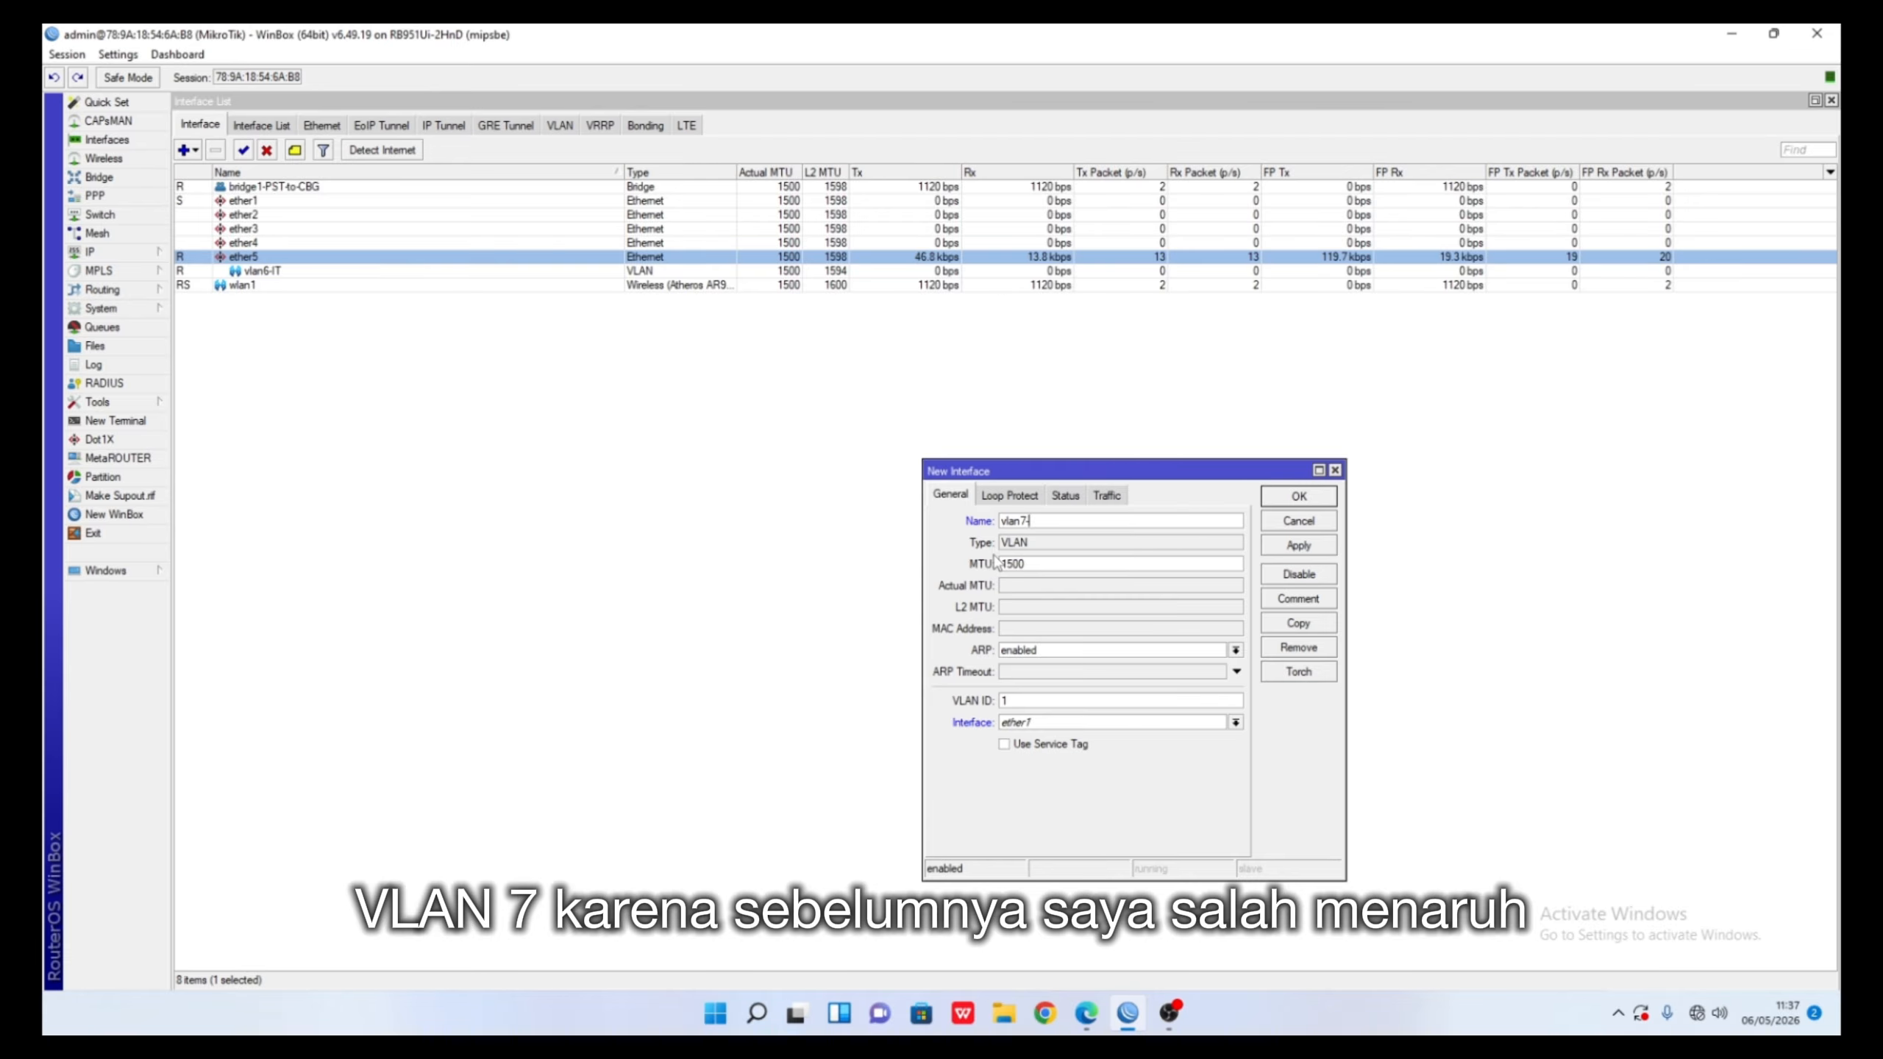
text(-Marketing)
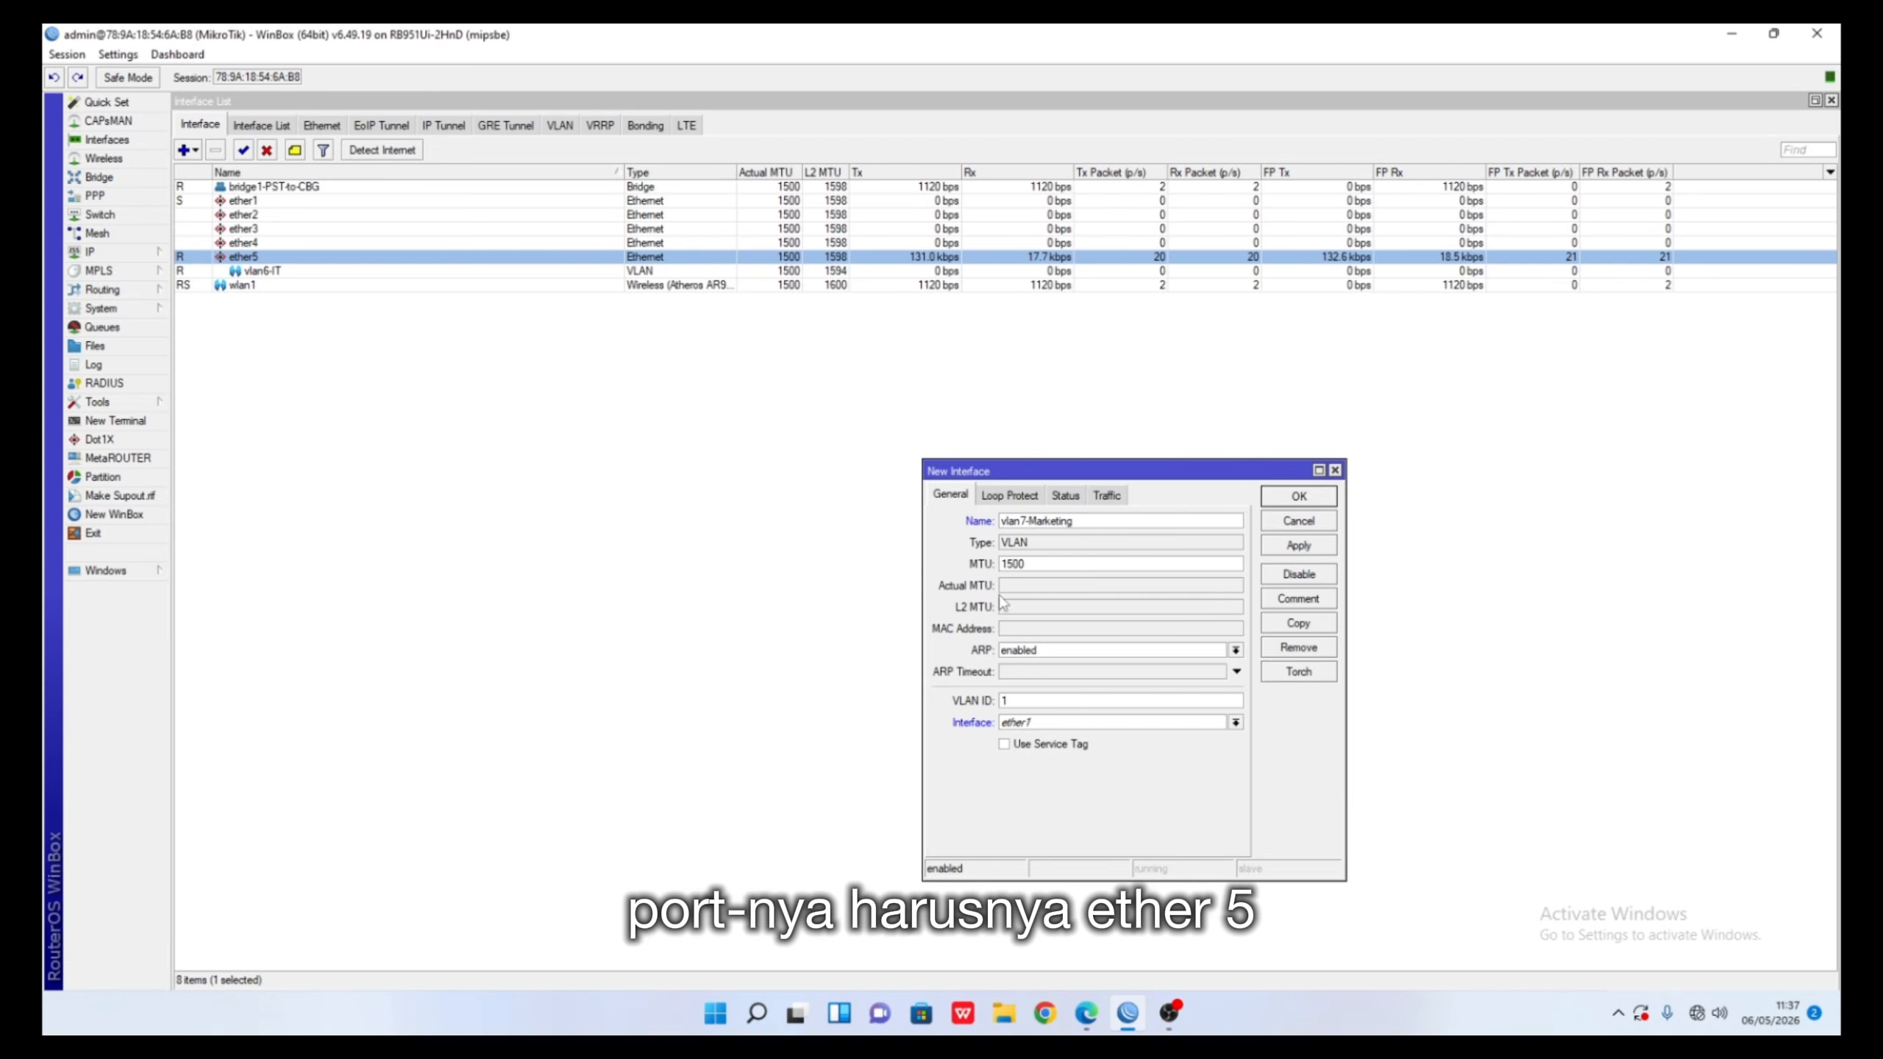
double_click(1078, 700)
text(7)
click(1060, 722)
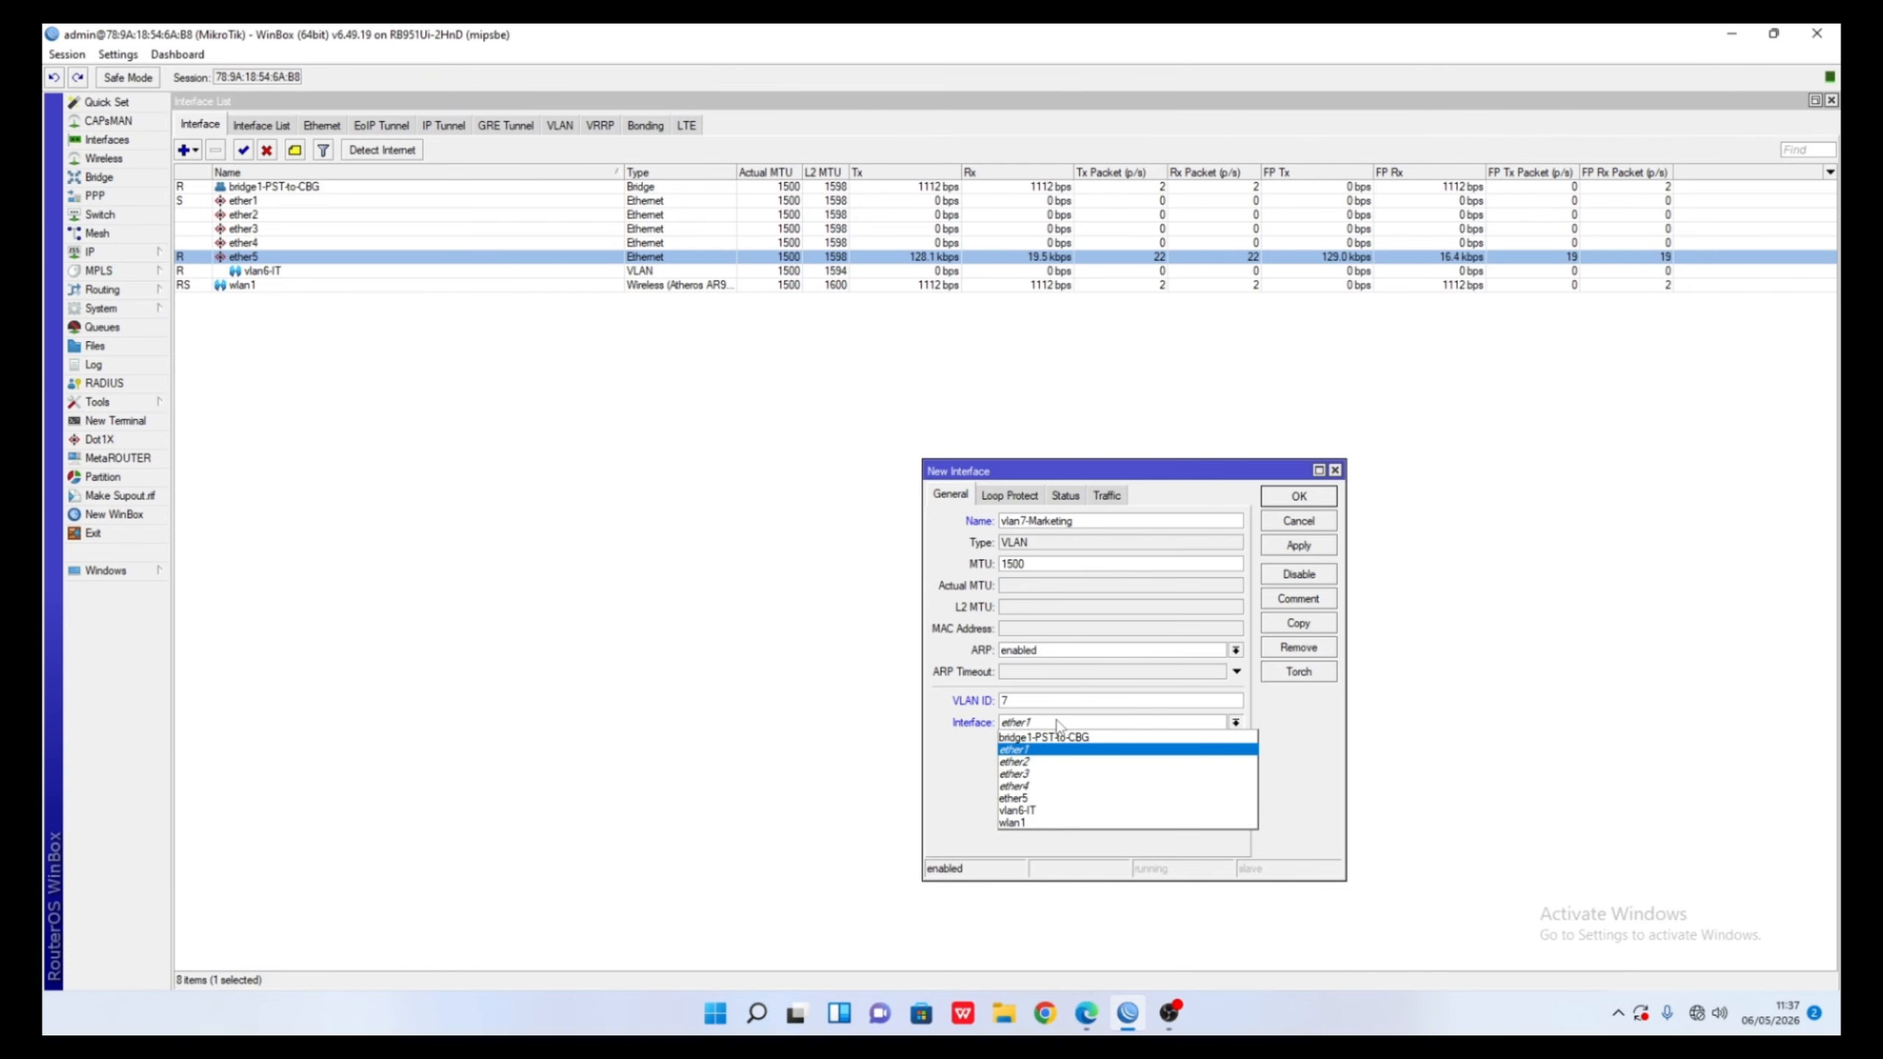
click(1028, 803)
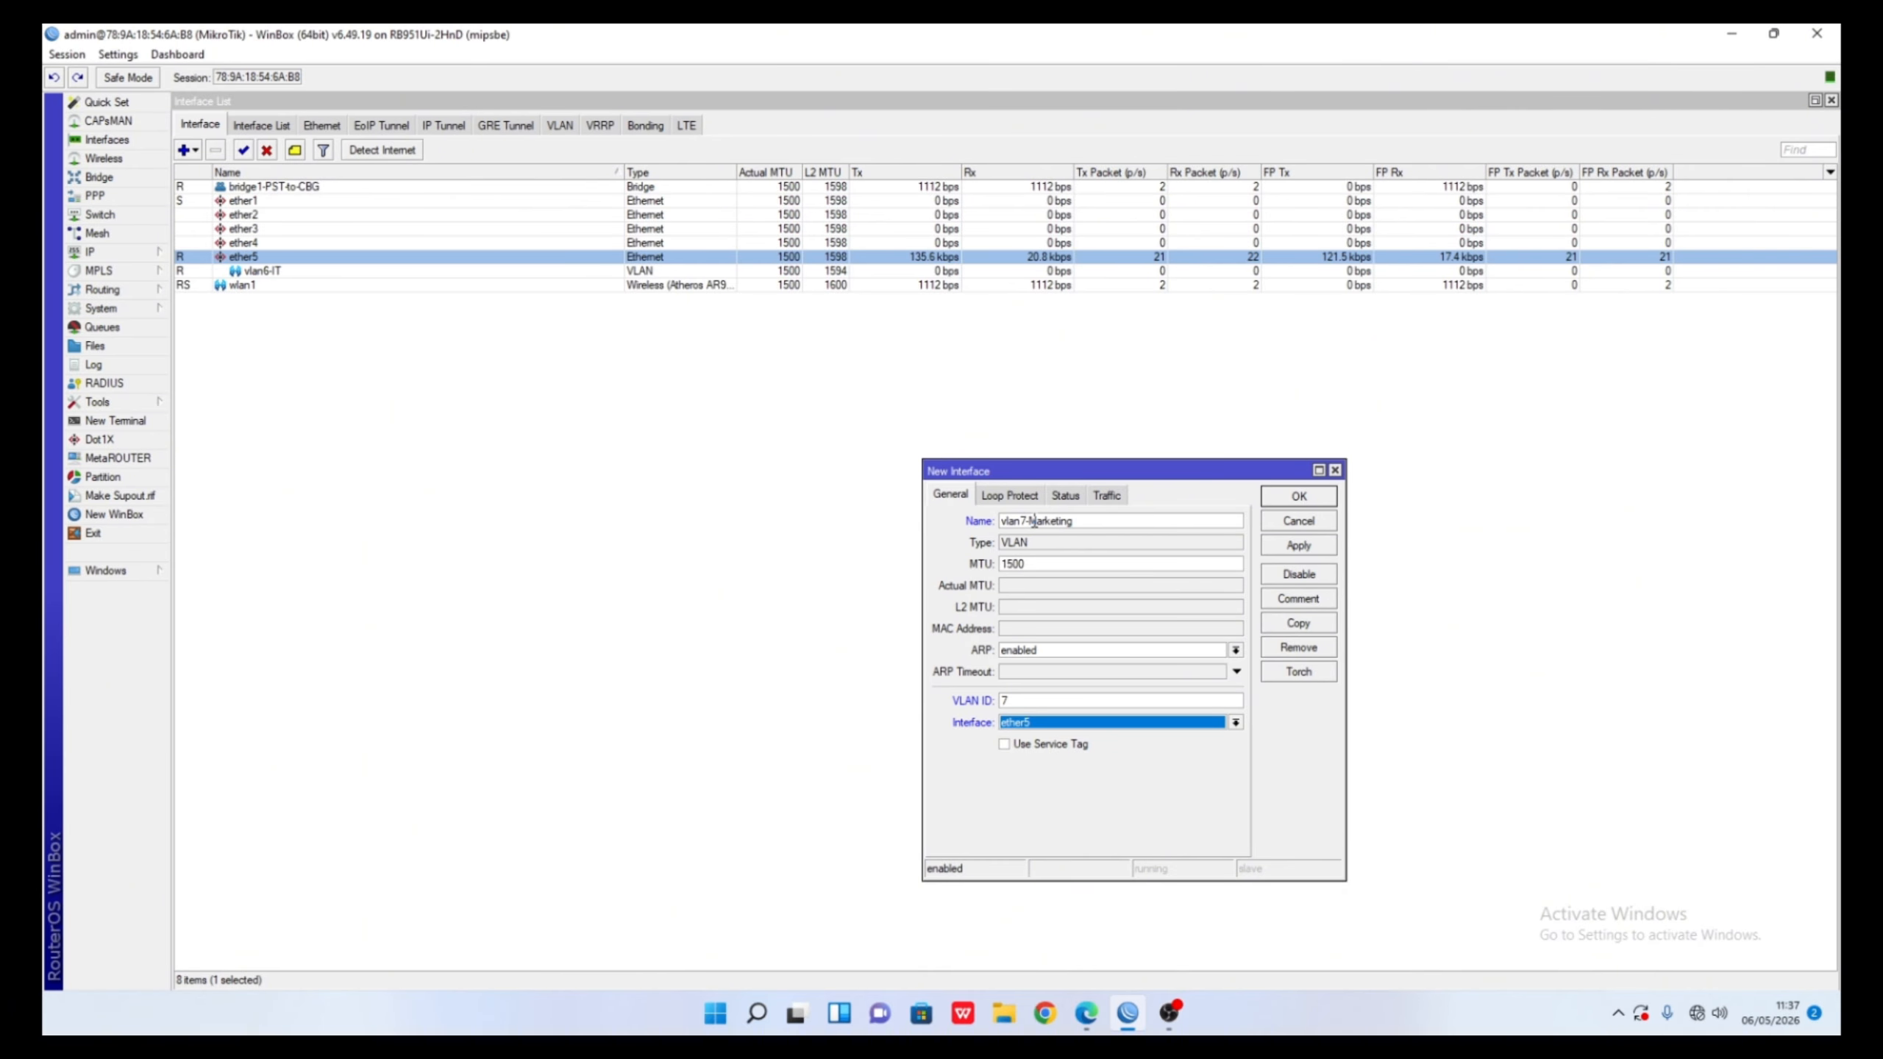
click(1299, 497)
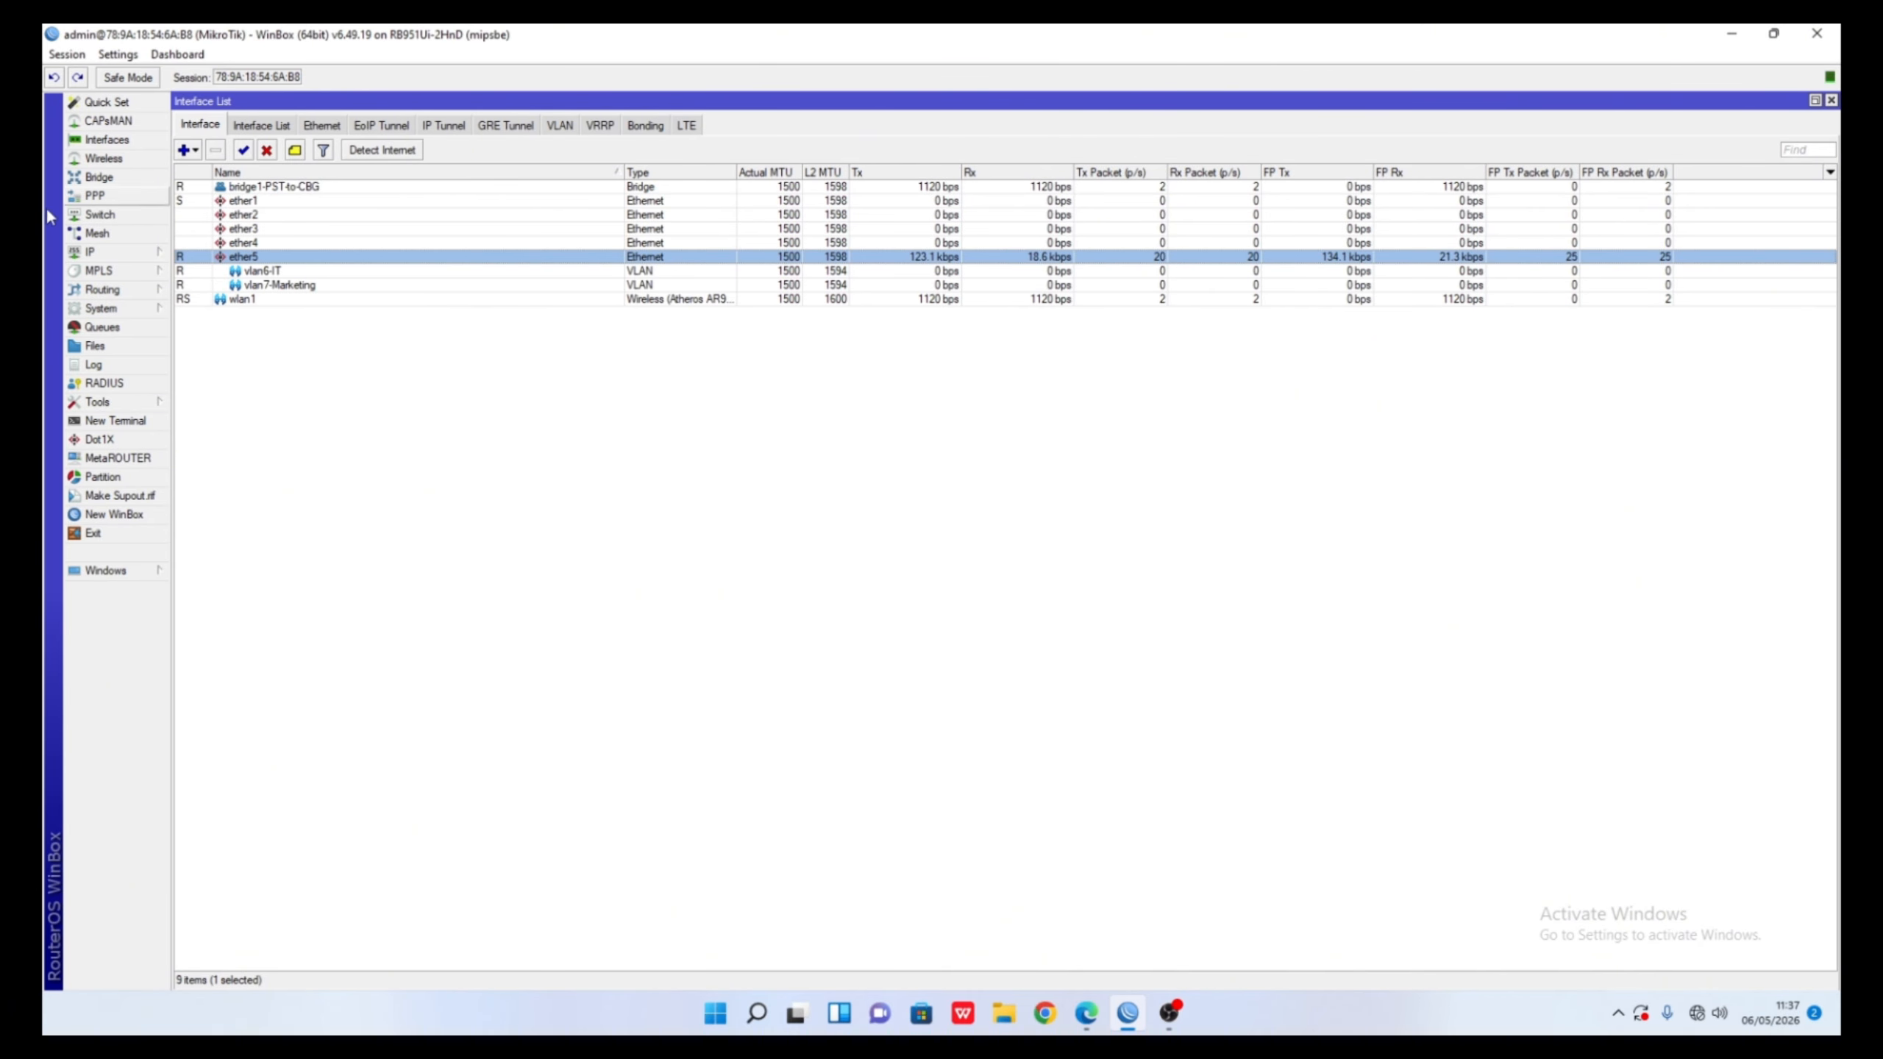
- Glance at the IP address list and wireless settings, then return to the Interface List
click(104, 252)
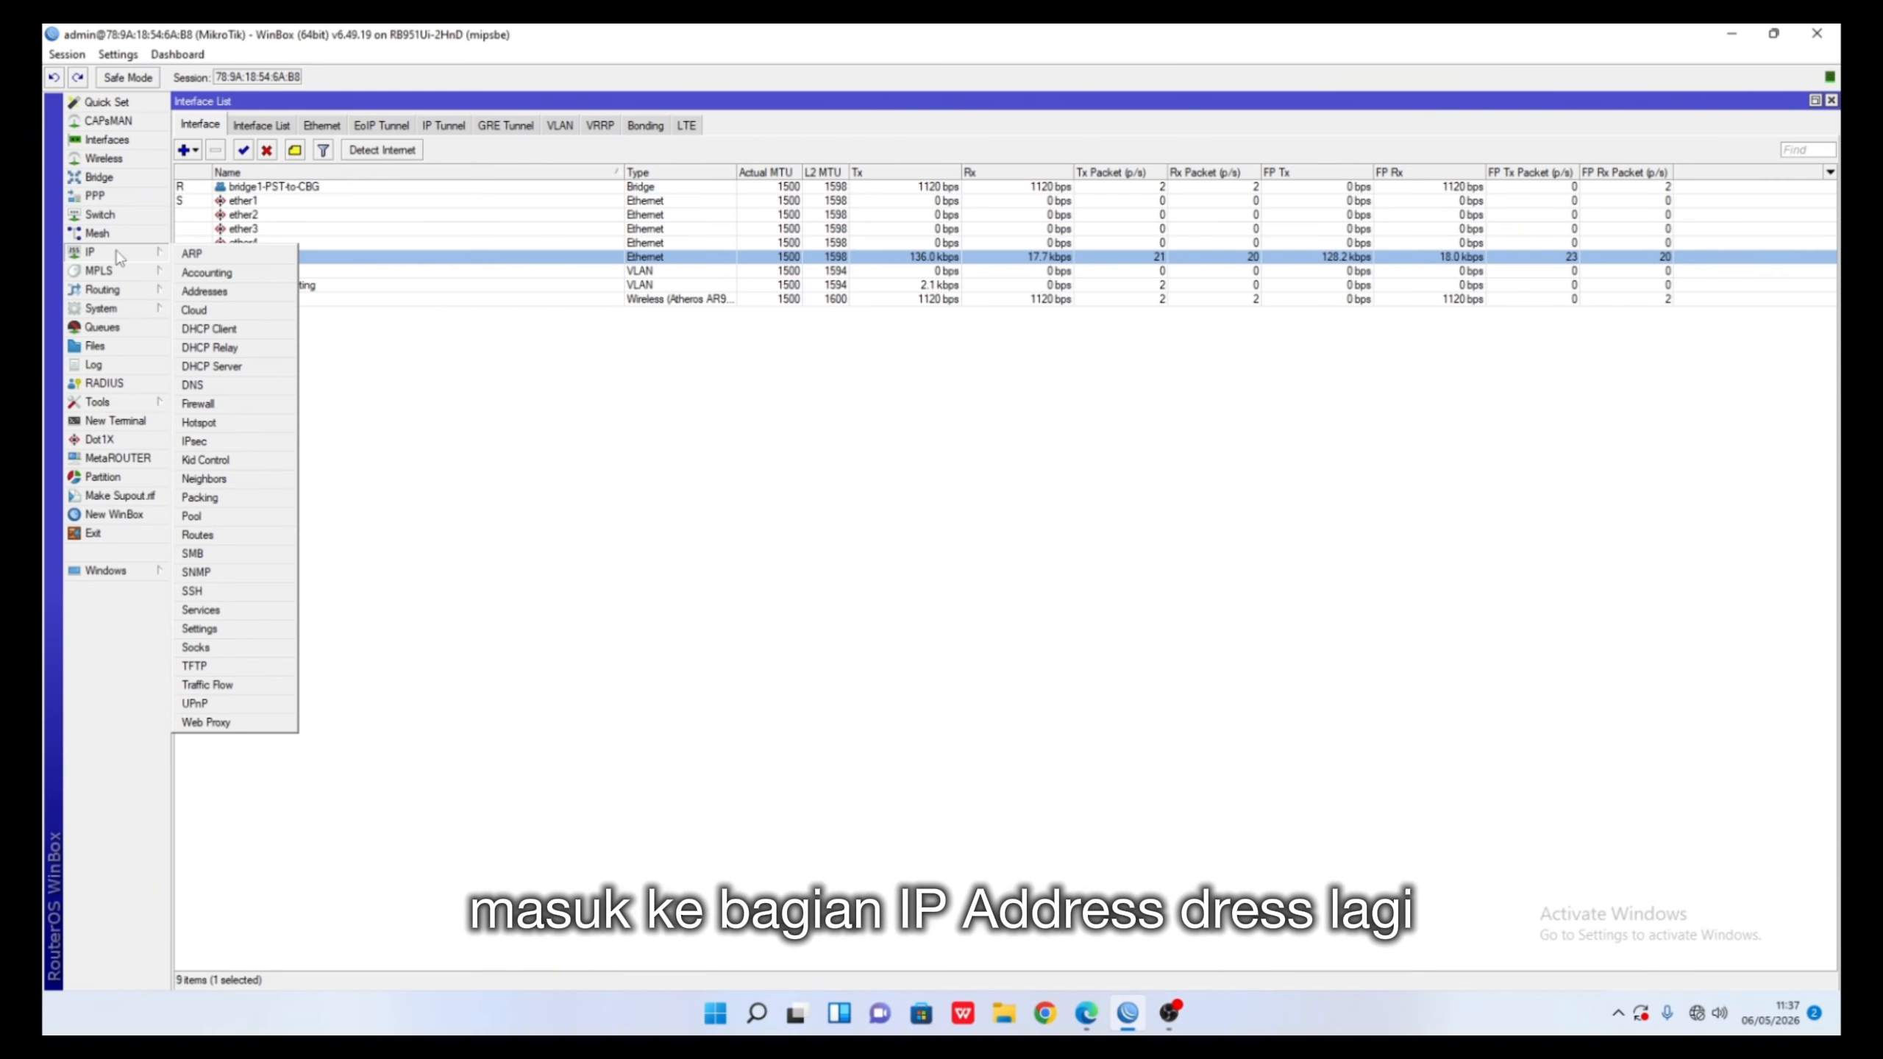
click(211, 291)
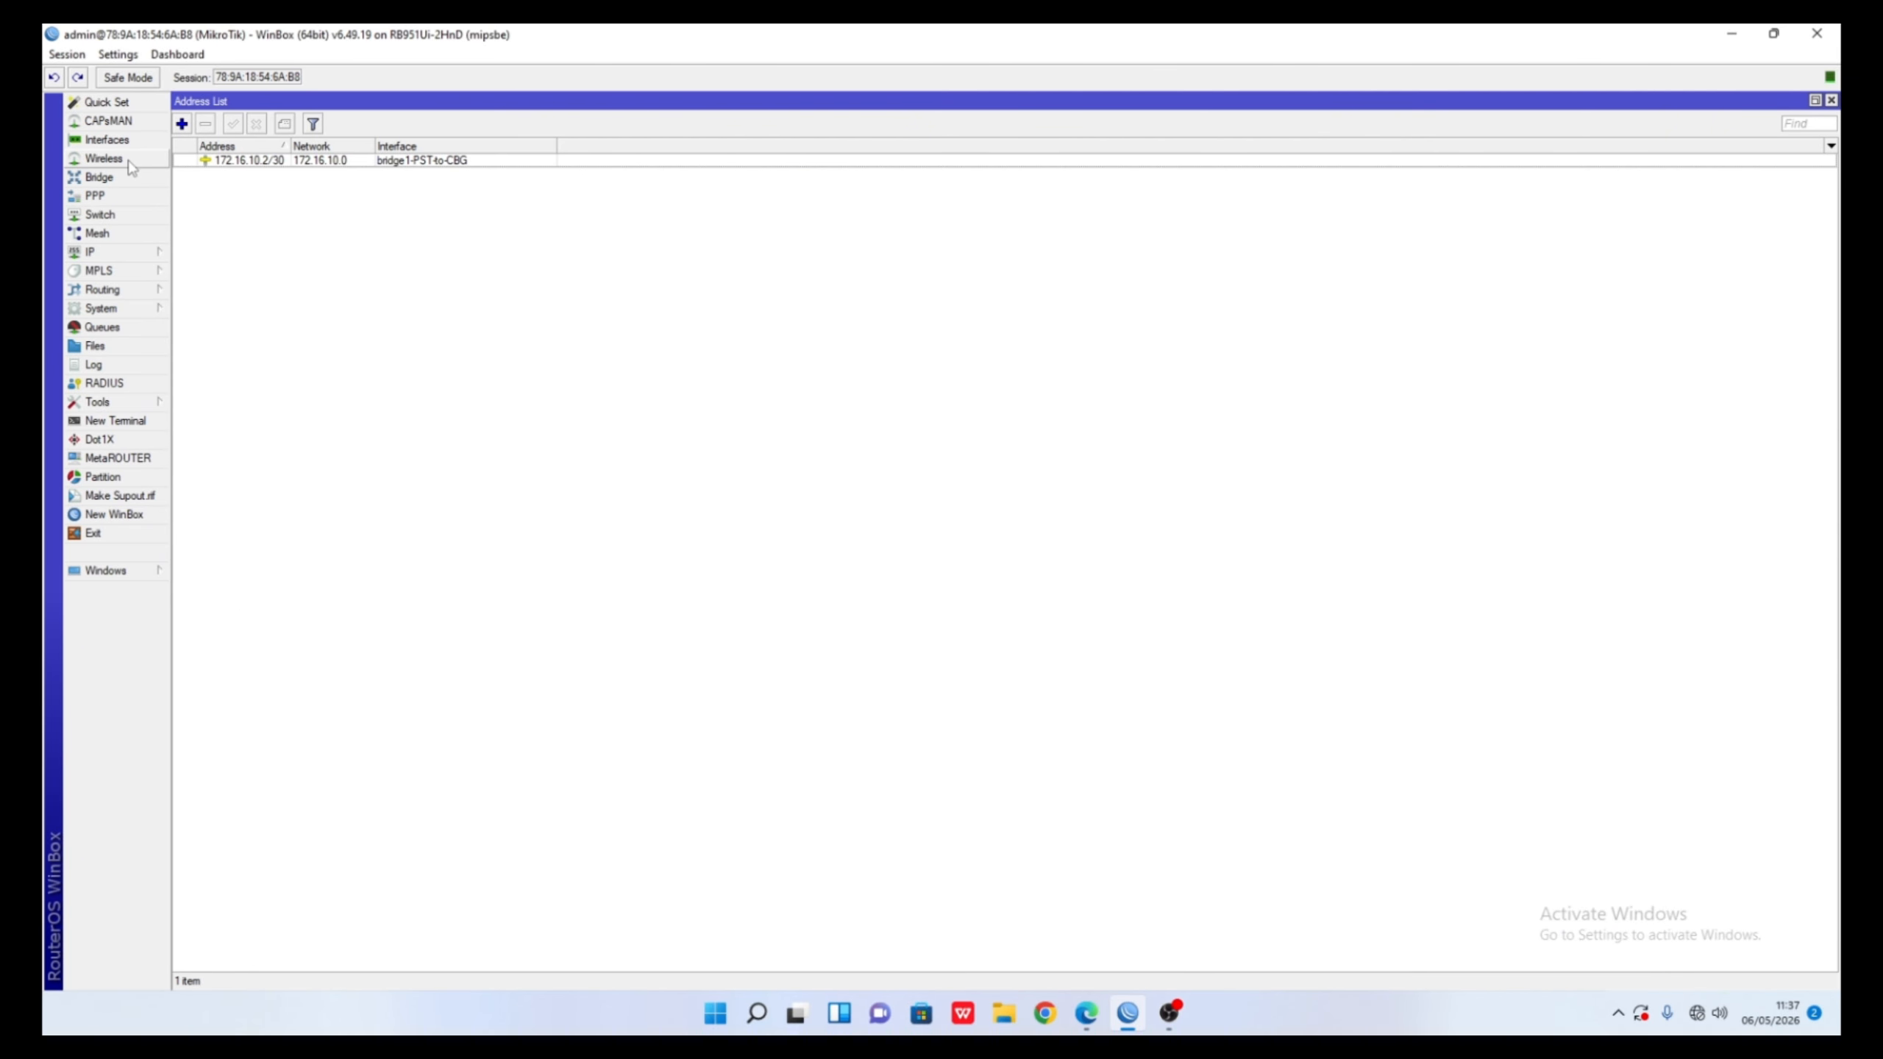
click(104, 159)
click(111, 140)
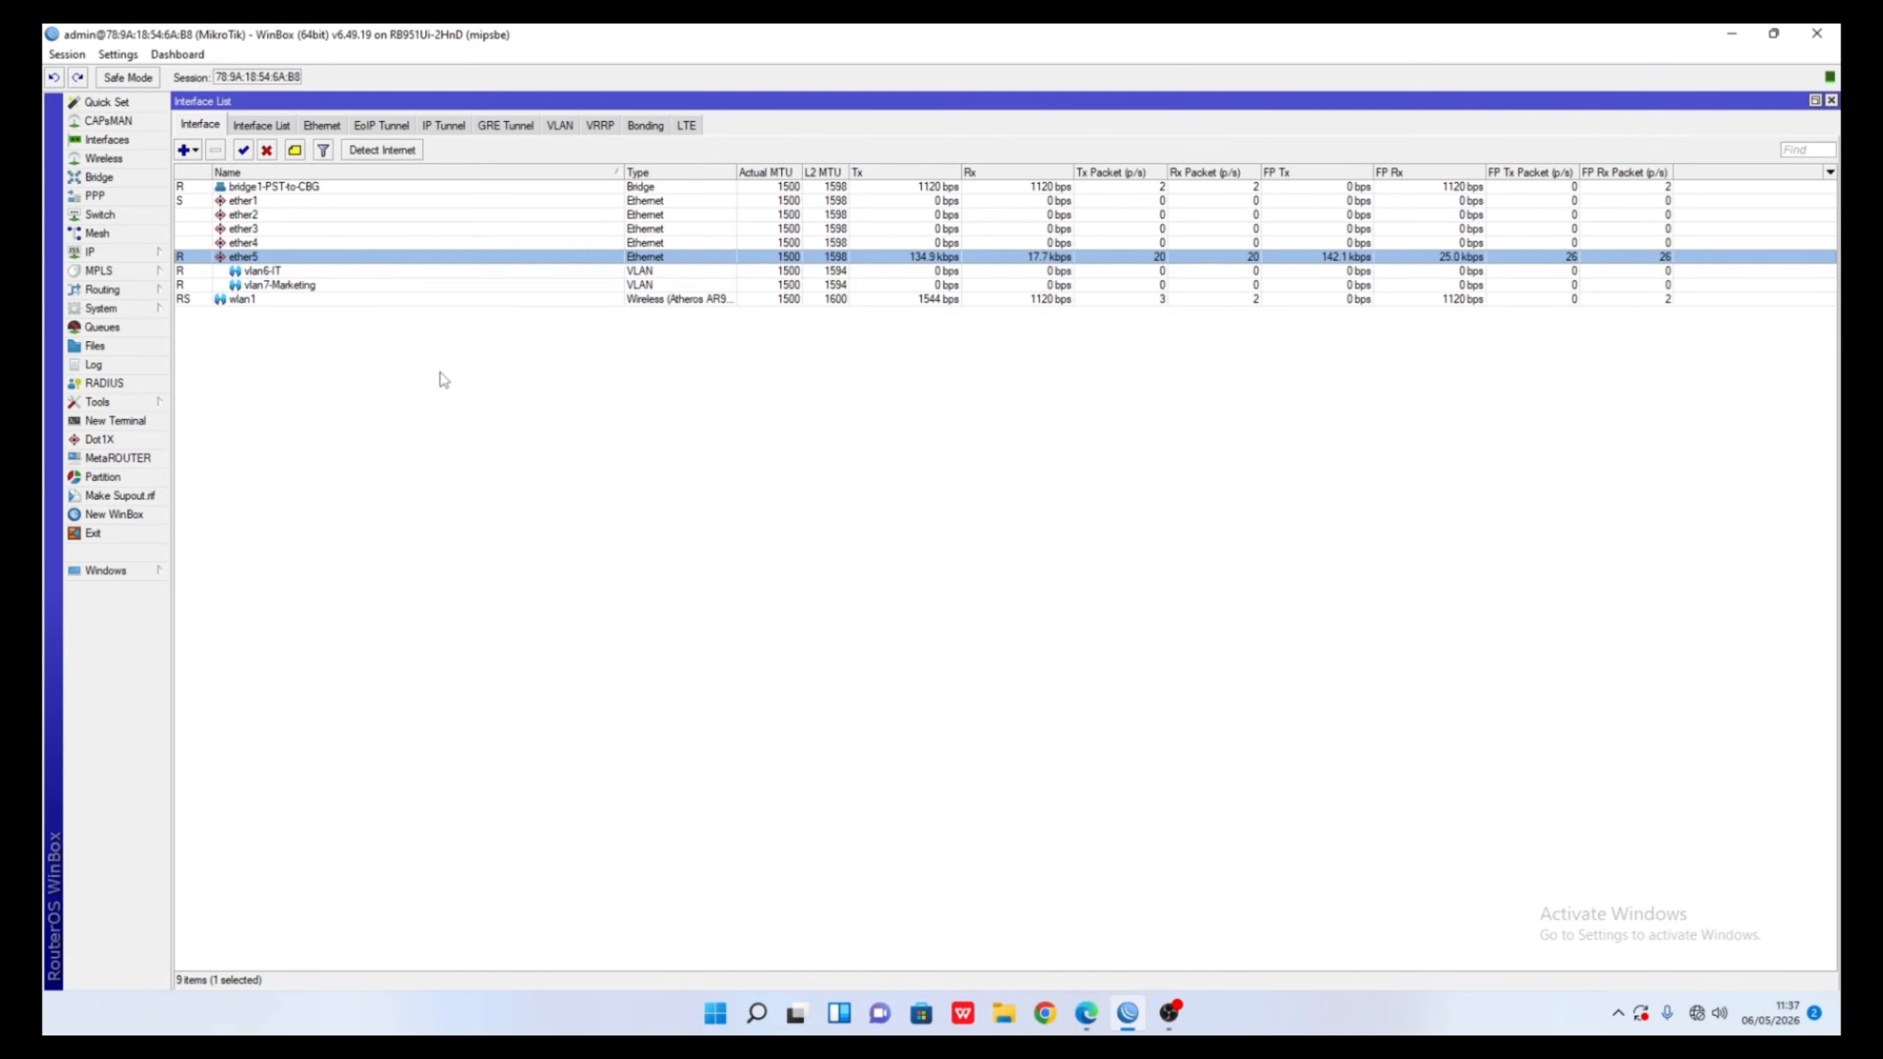
- Rename ether5 to ether5-Radio and show the IP Address List
right_click(262, 257)
double_click(262, 257)
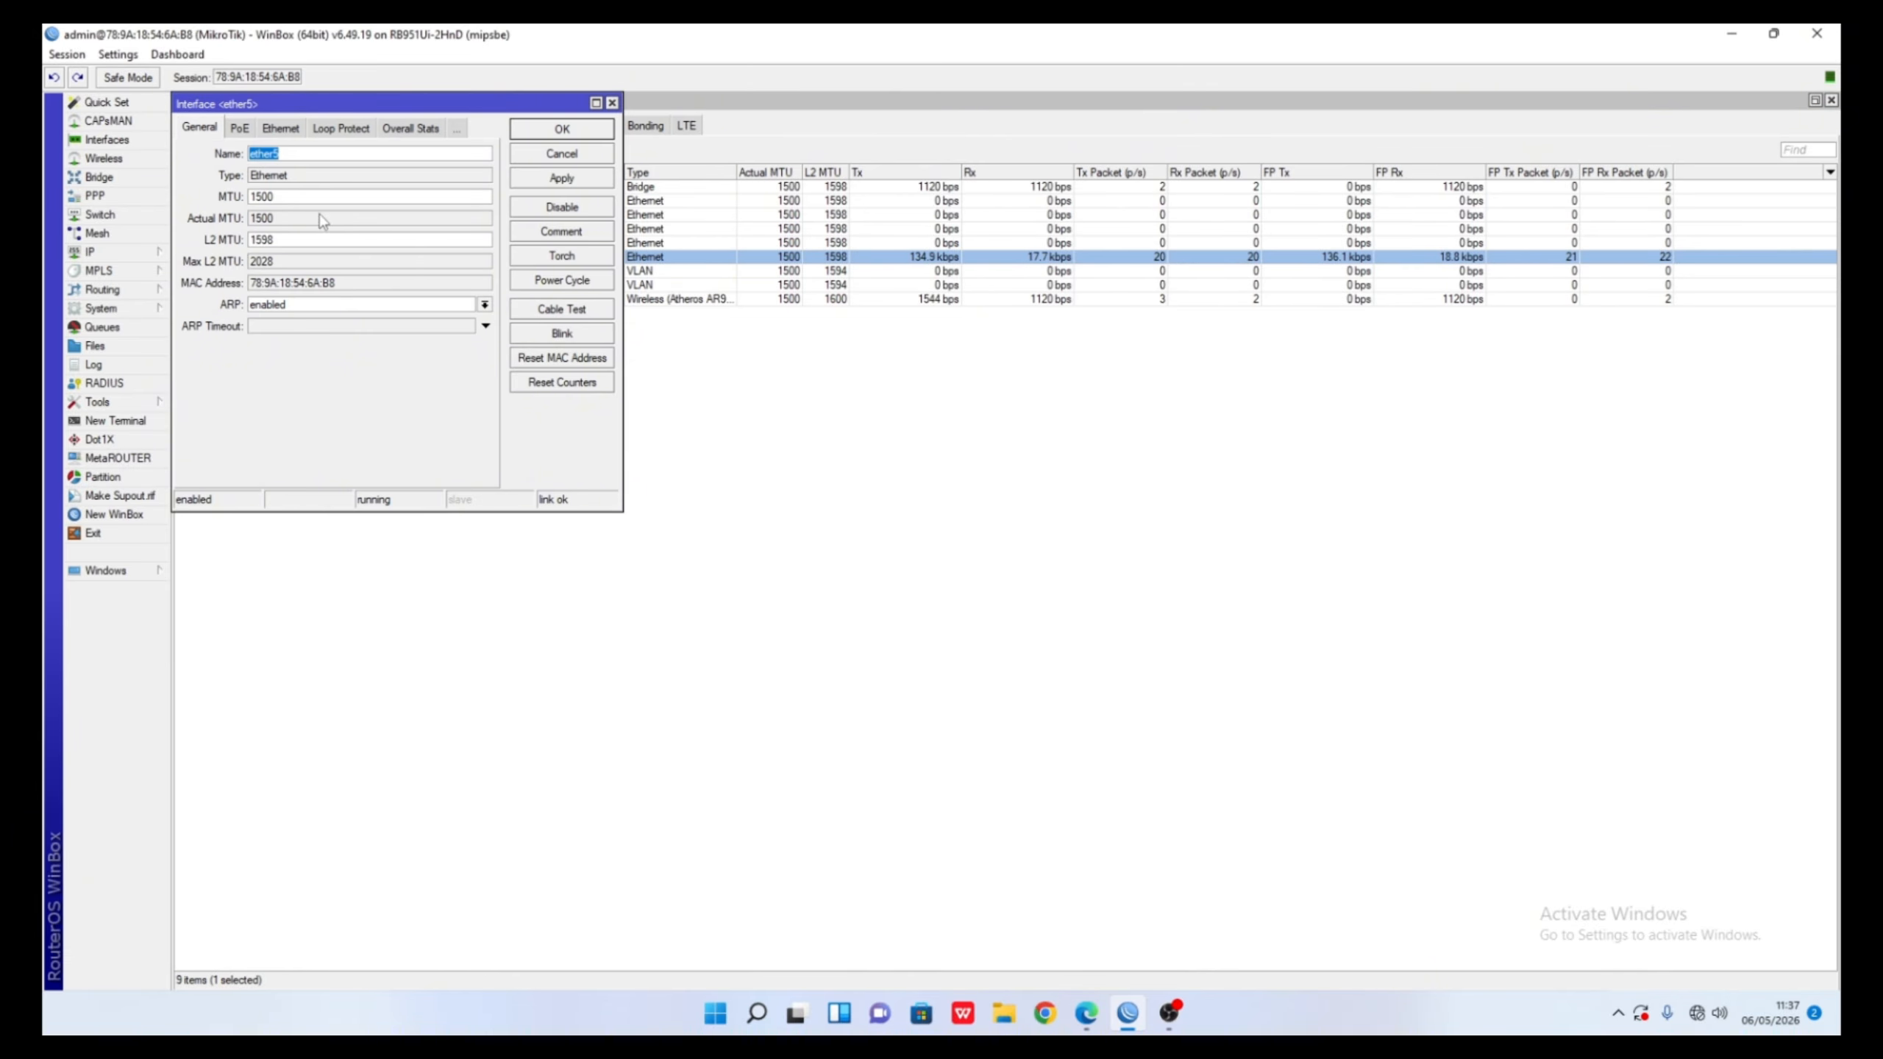
click(332, 153)
text(-Radio)
click(545, 129)
click(65, 255)
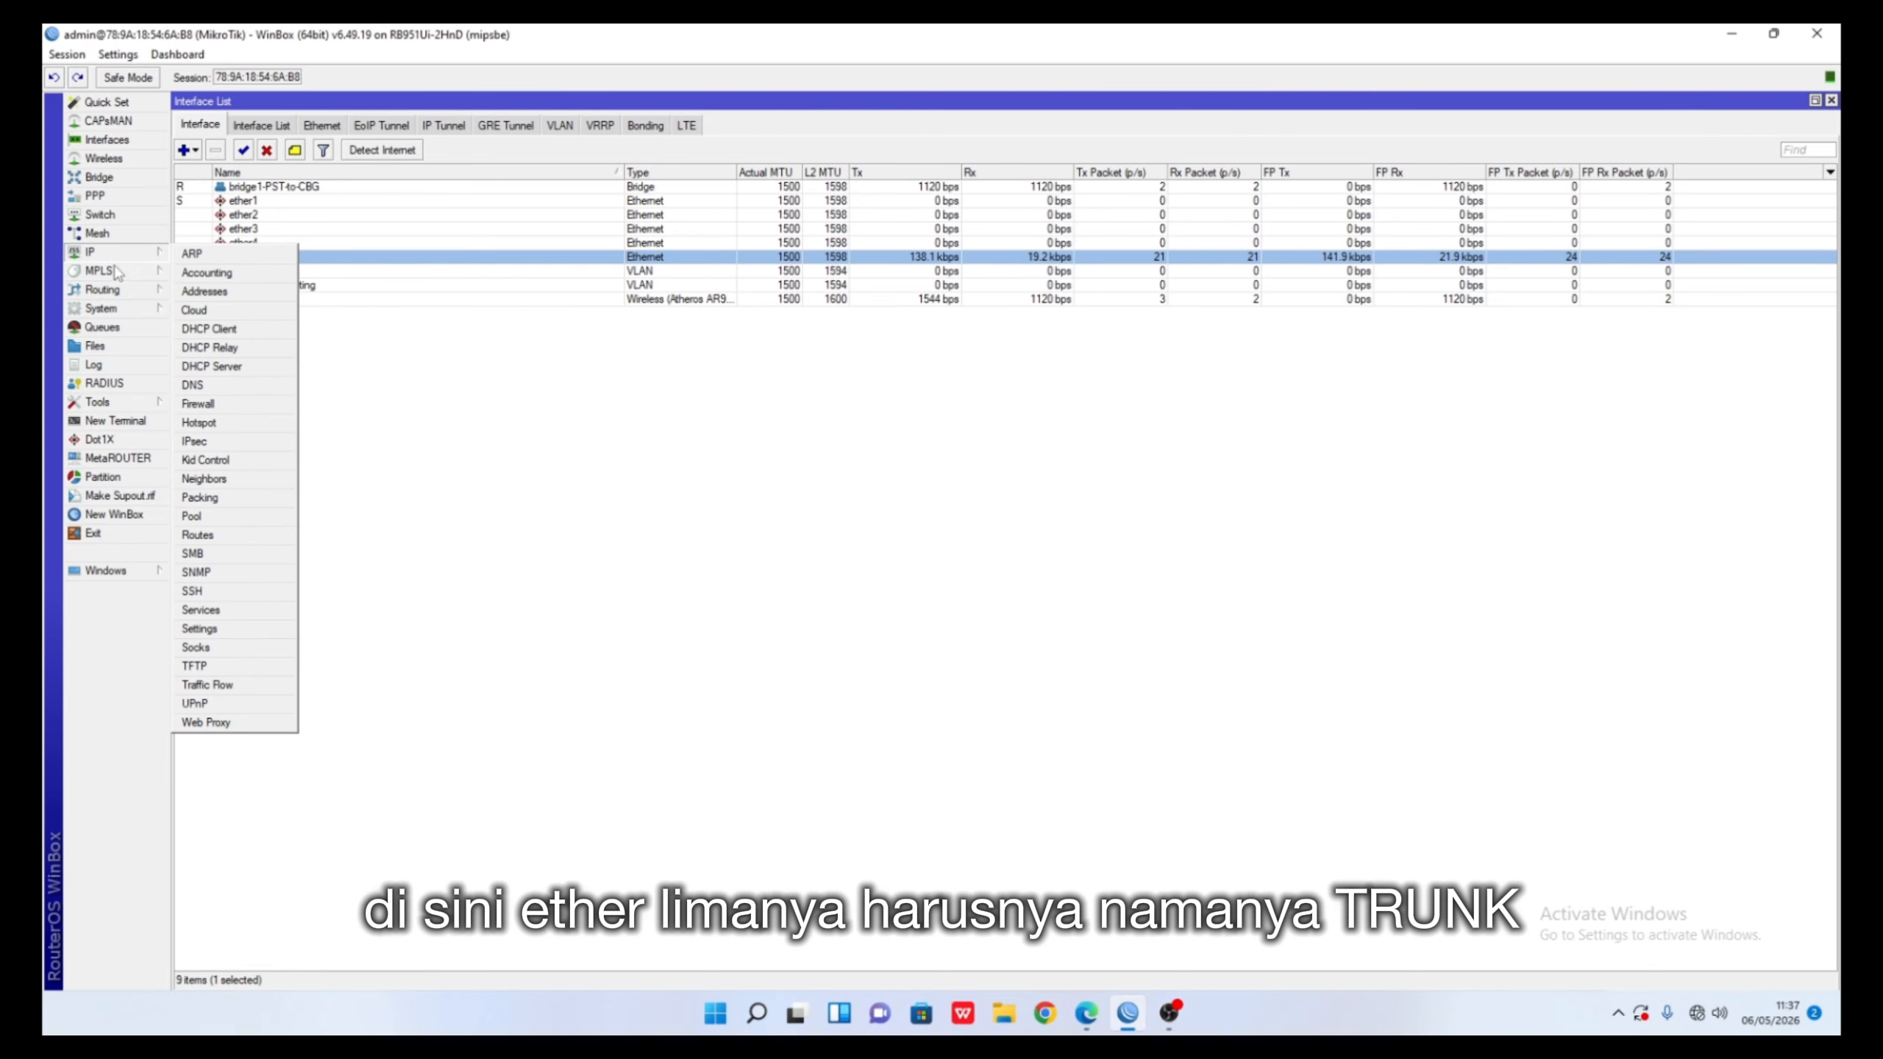
click(231, 294)
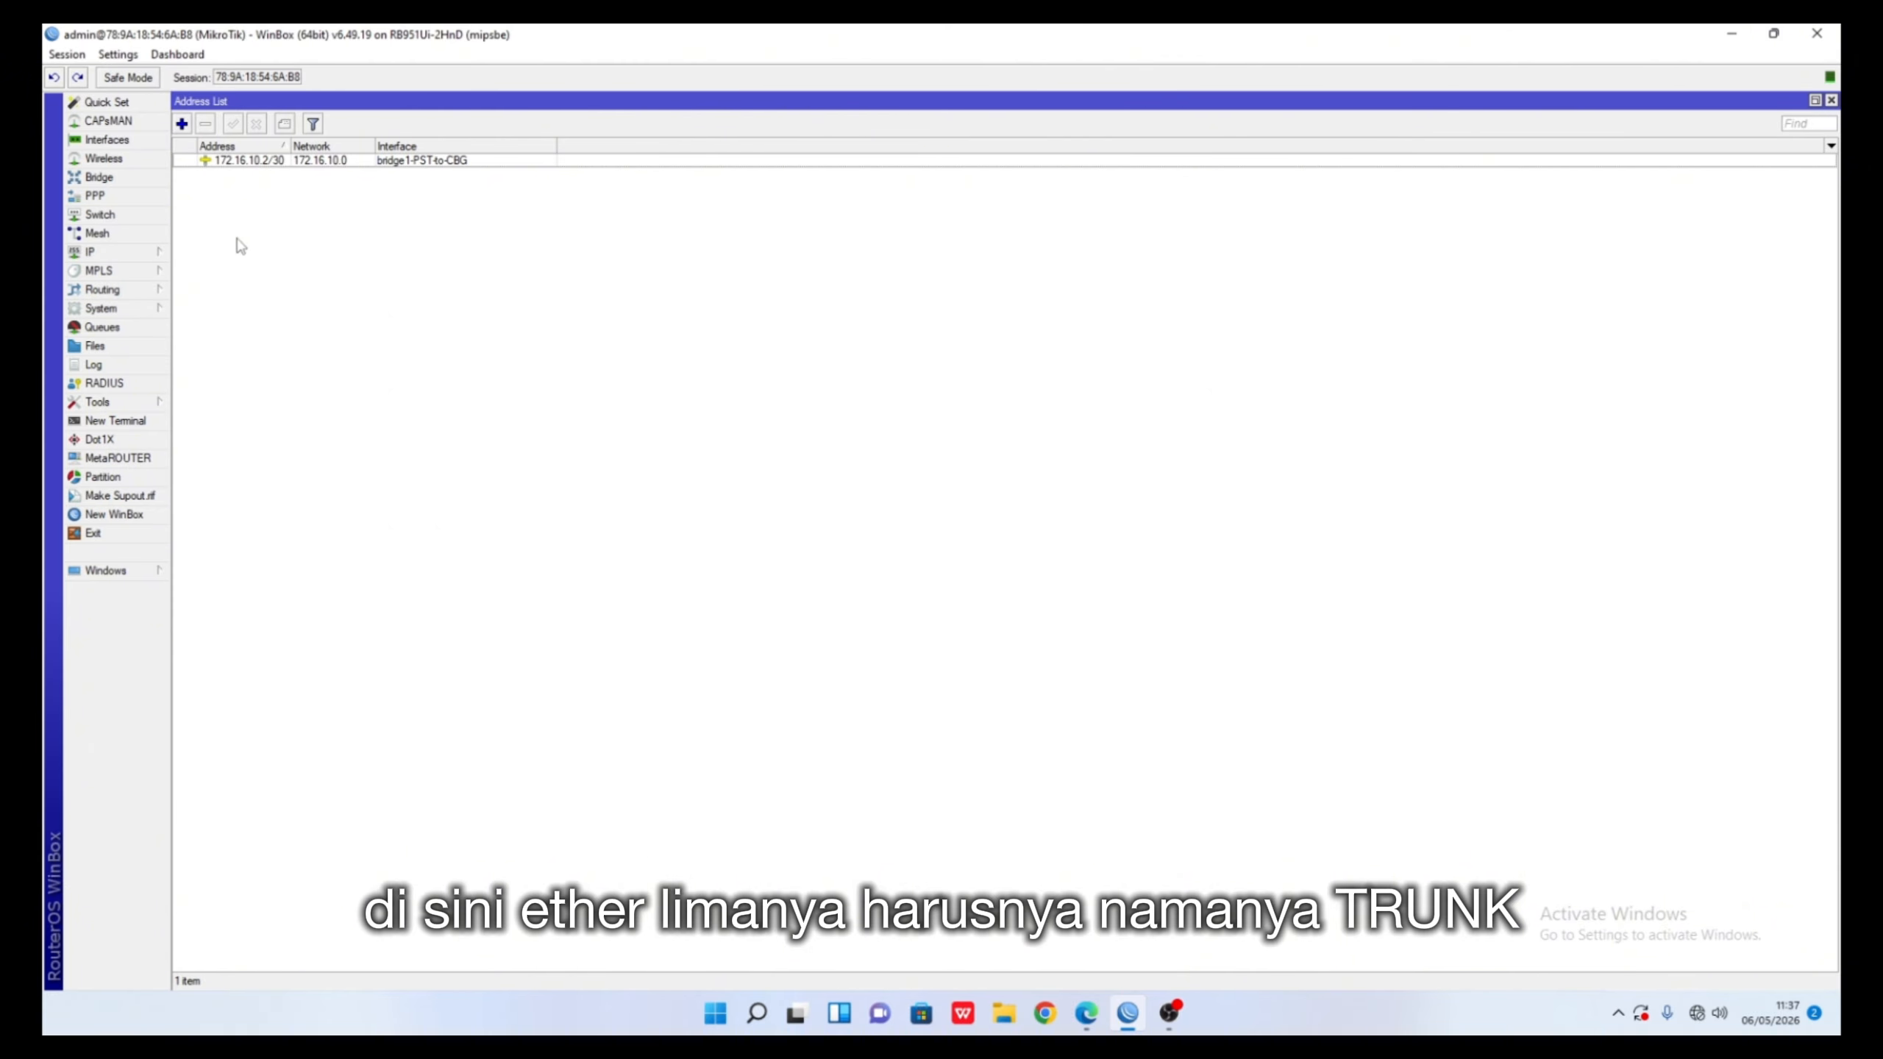
- Add the address 192.168.100.1/24 on interface ether5-Radio to the address list
click(182, 123)
click(422, 257)
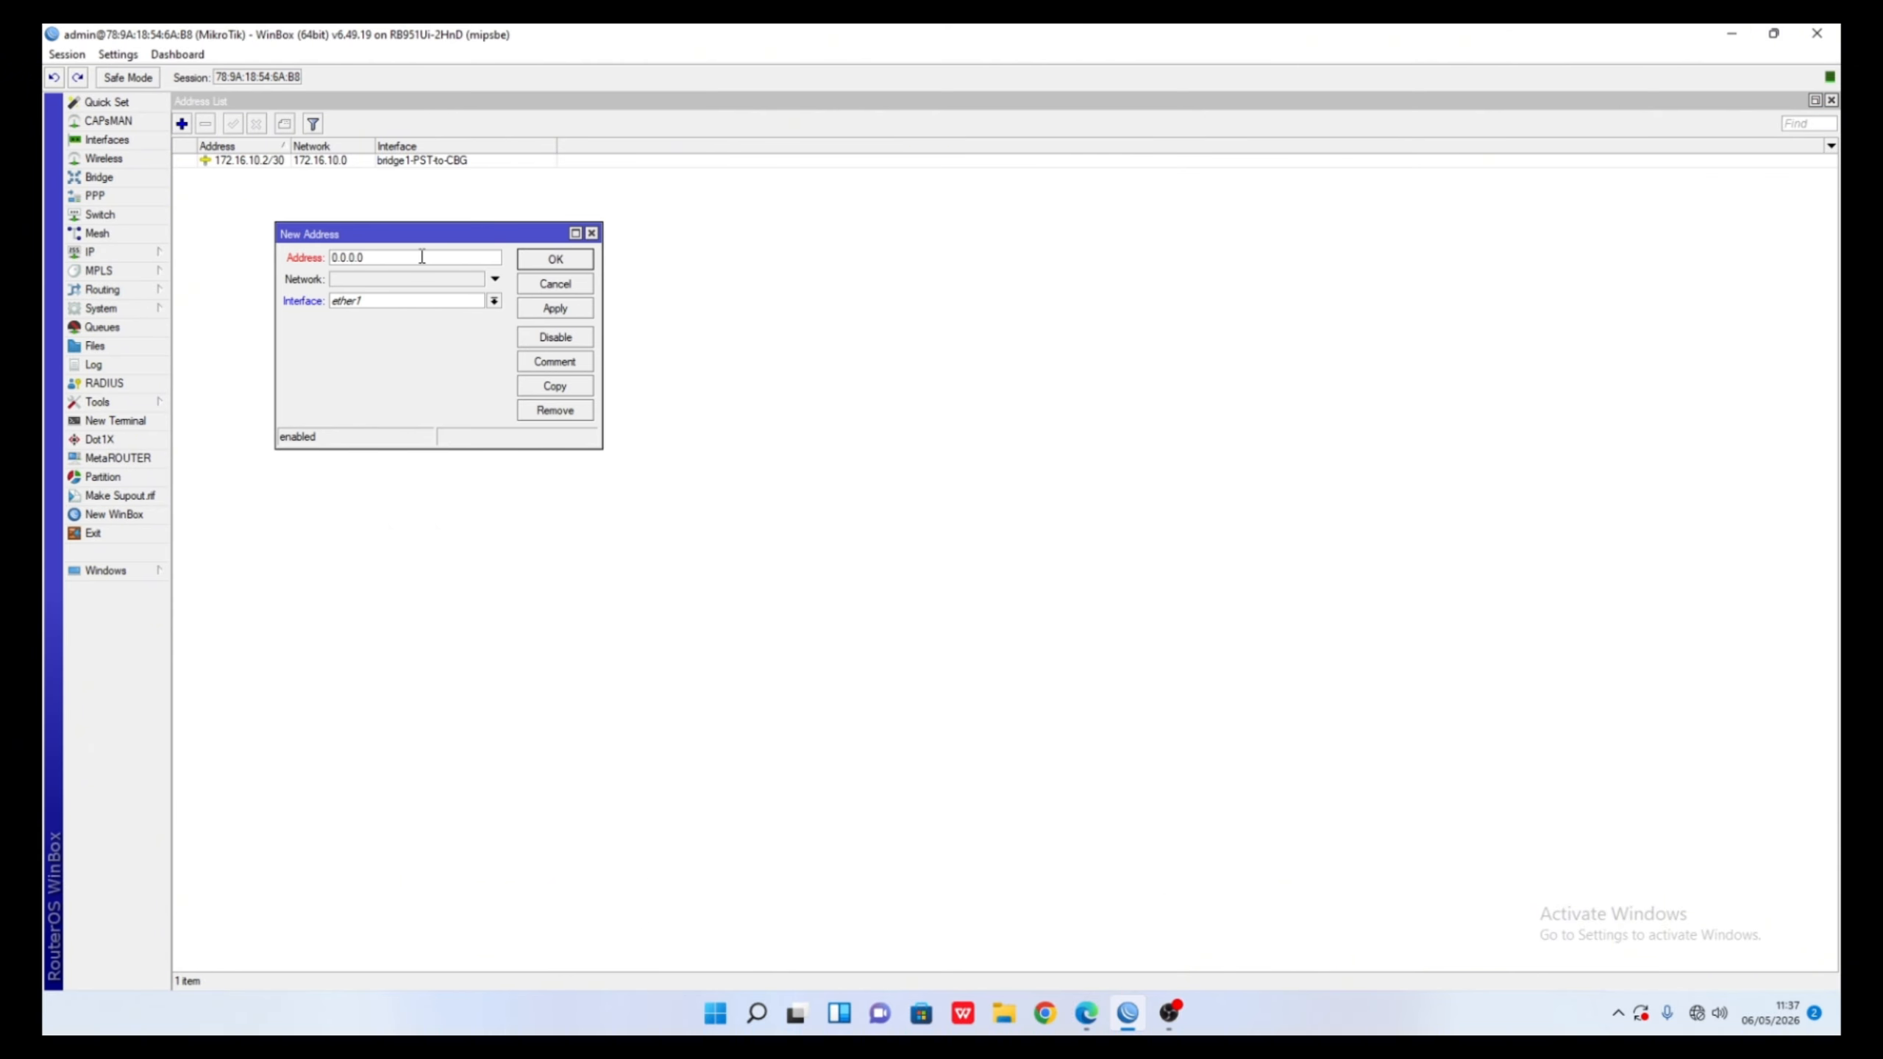
text(192)
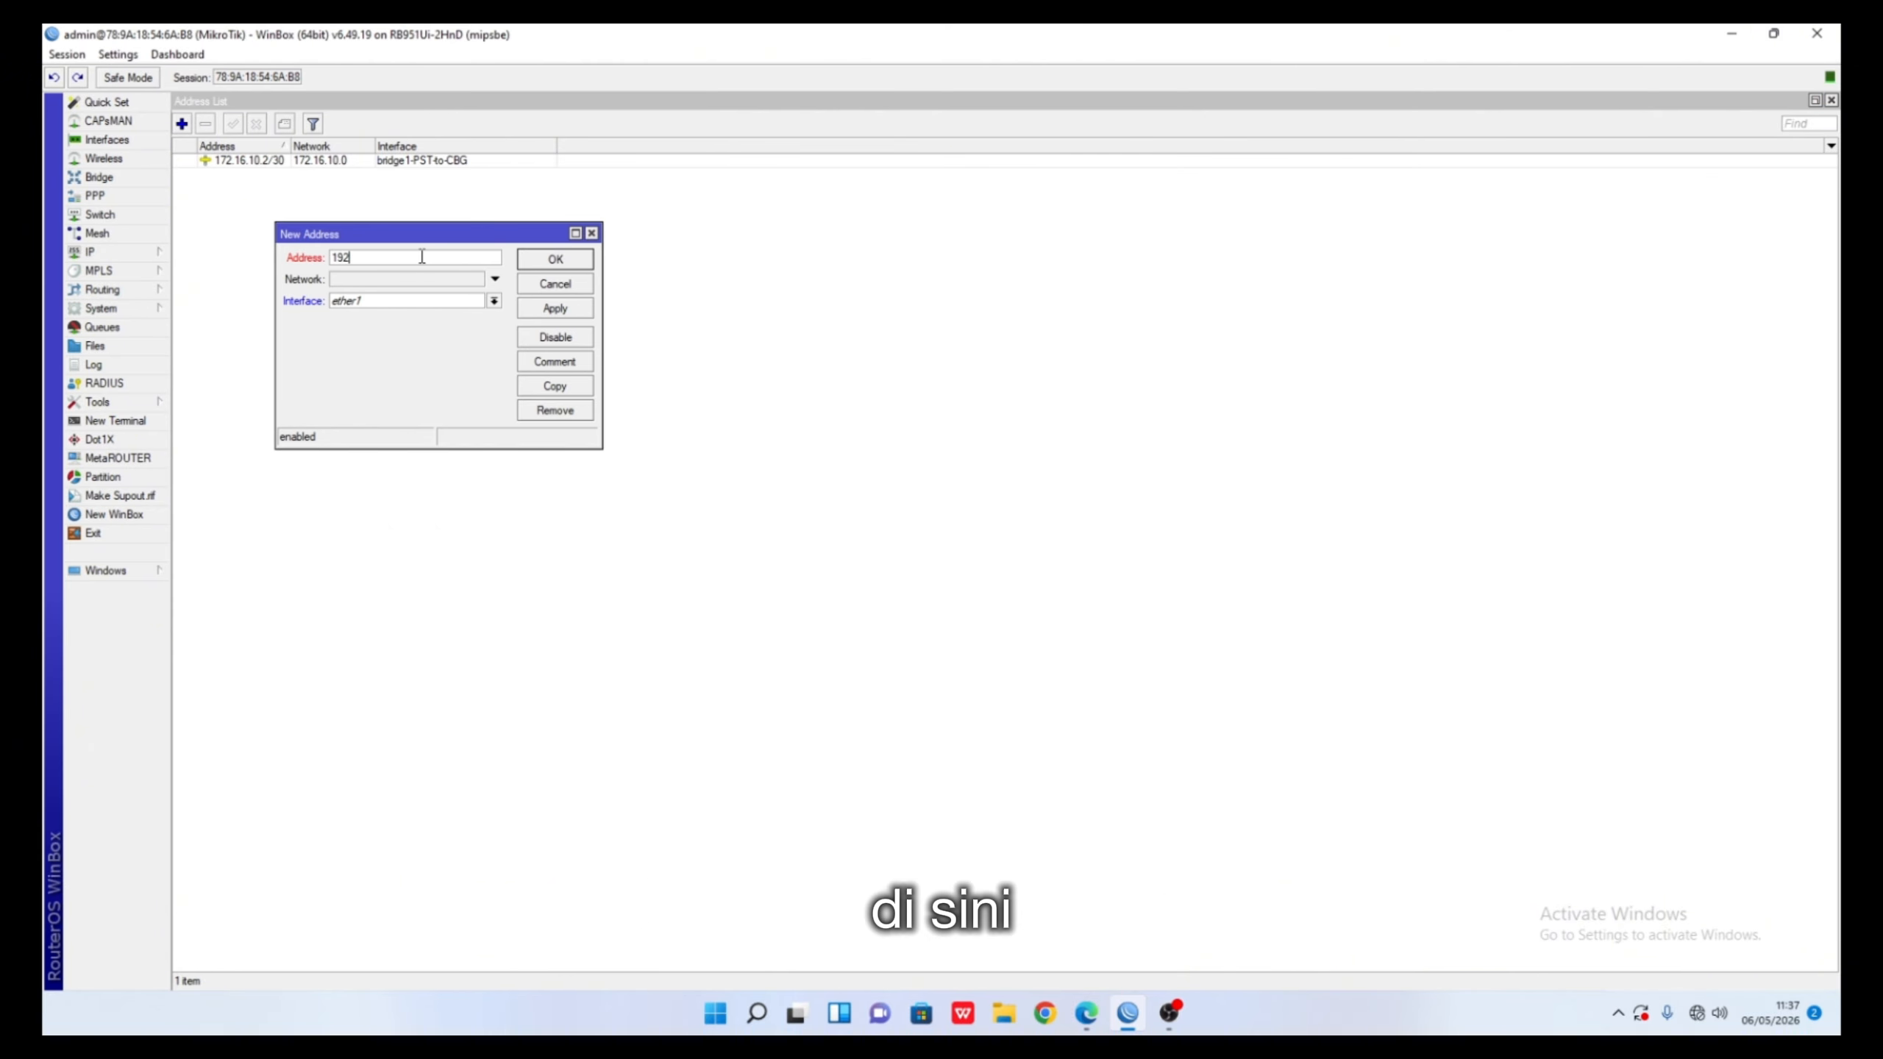
text(.168)
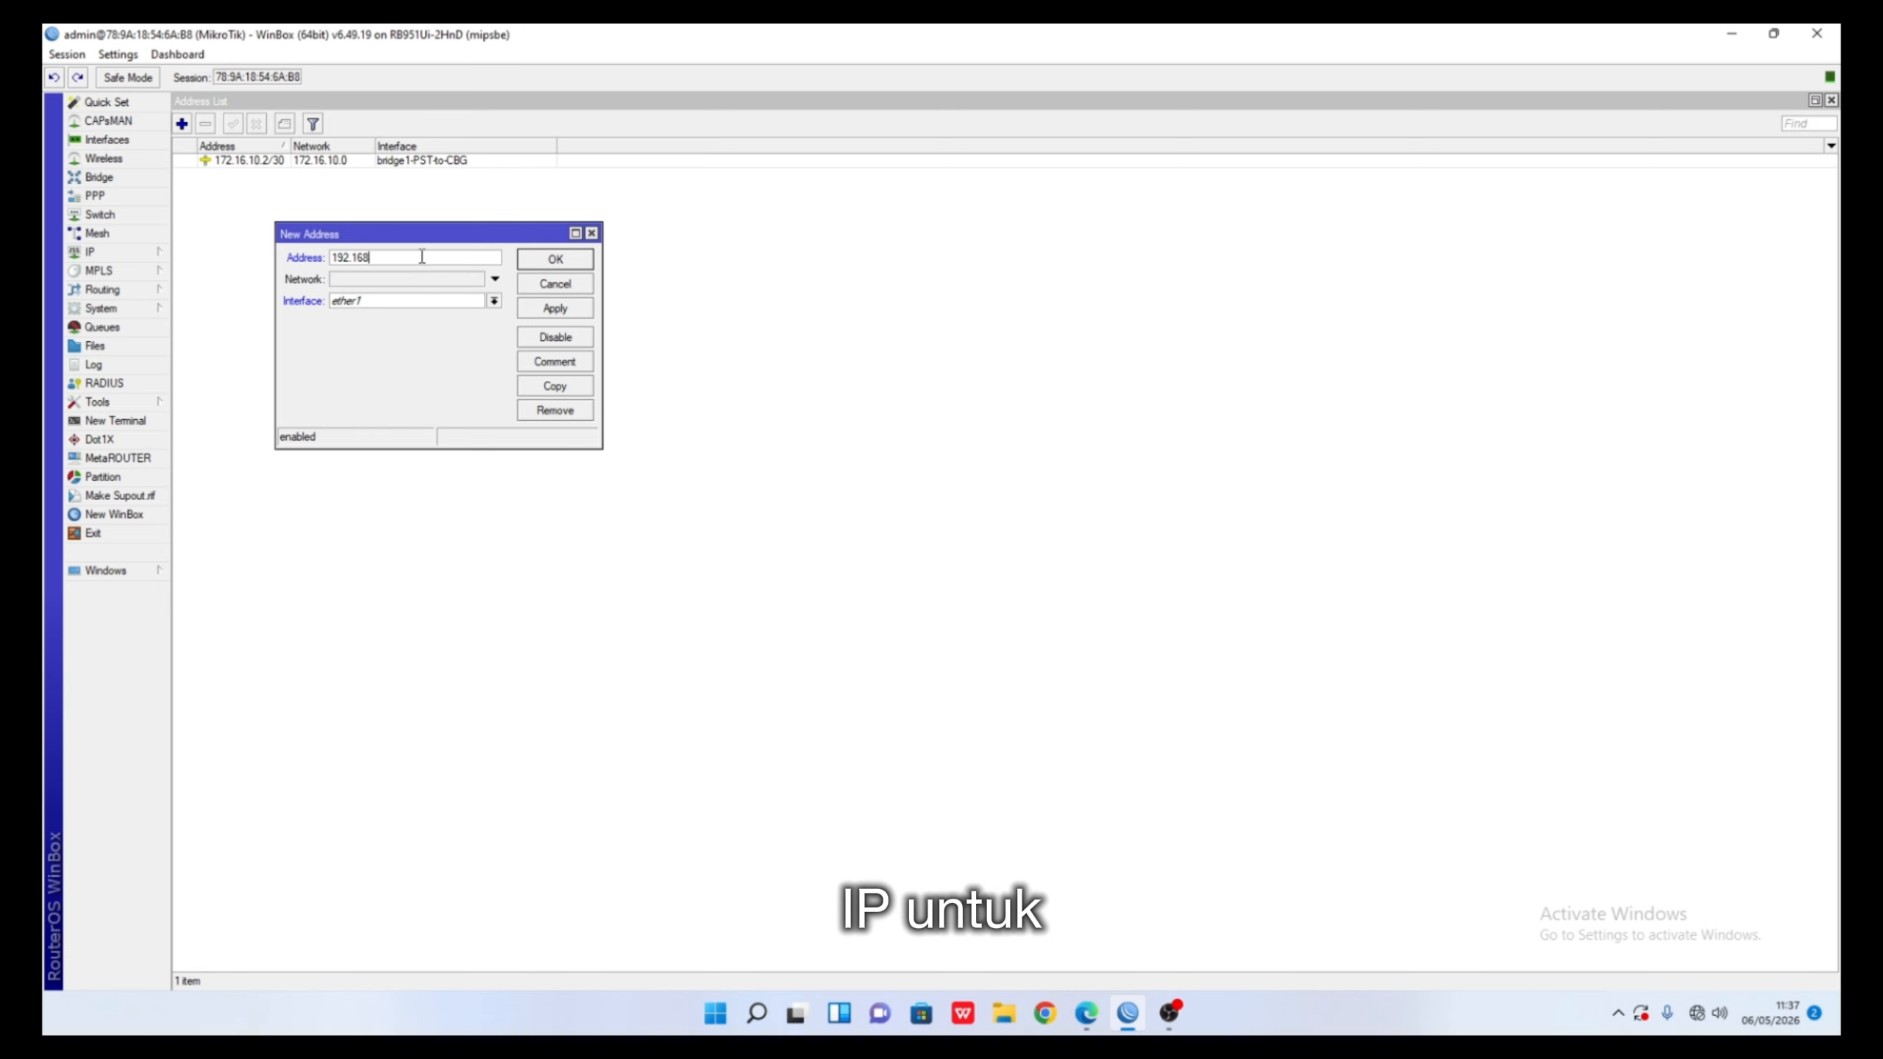
text(.100)
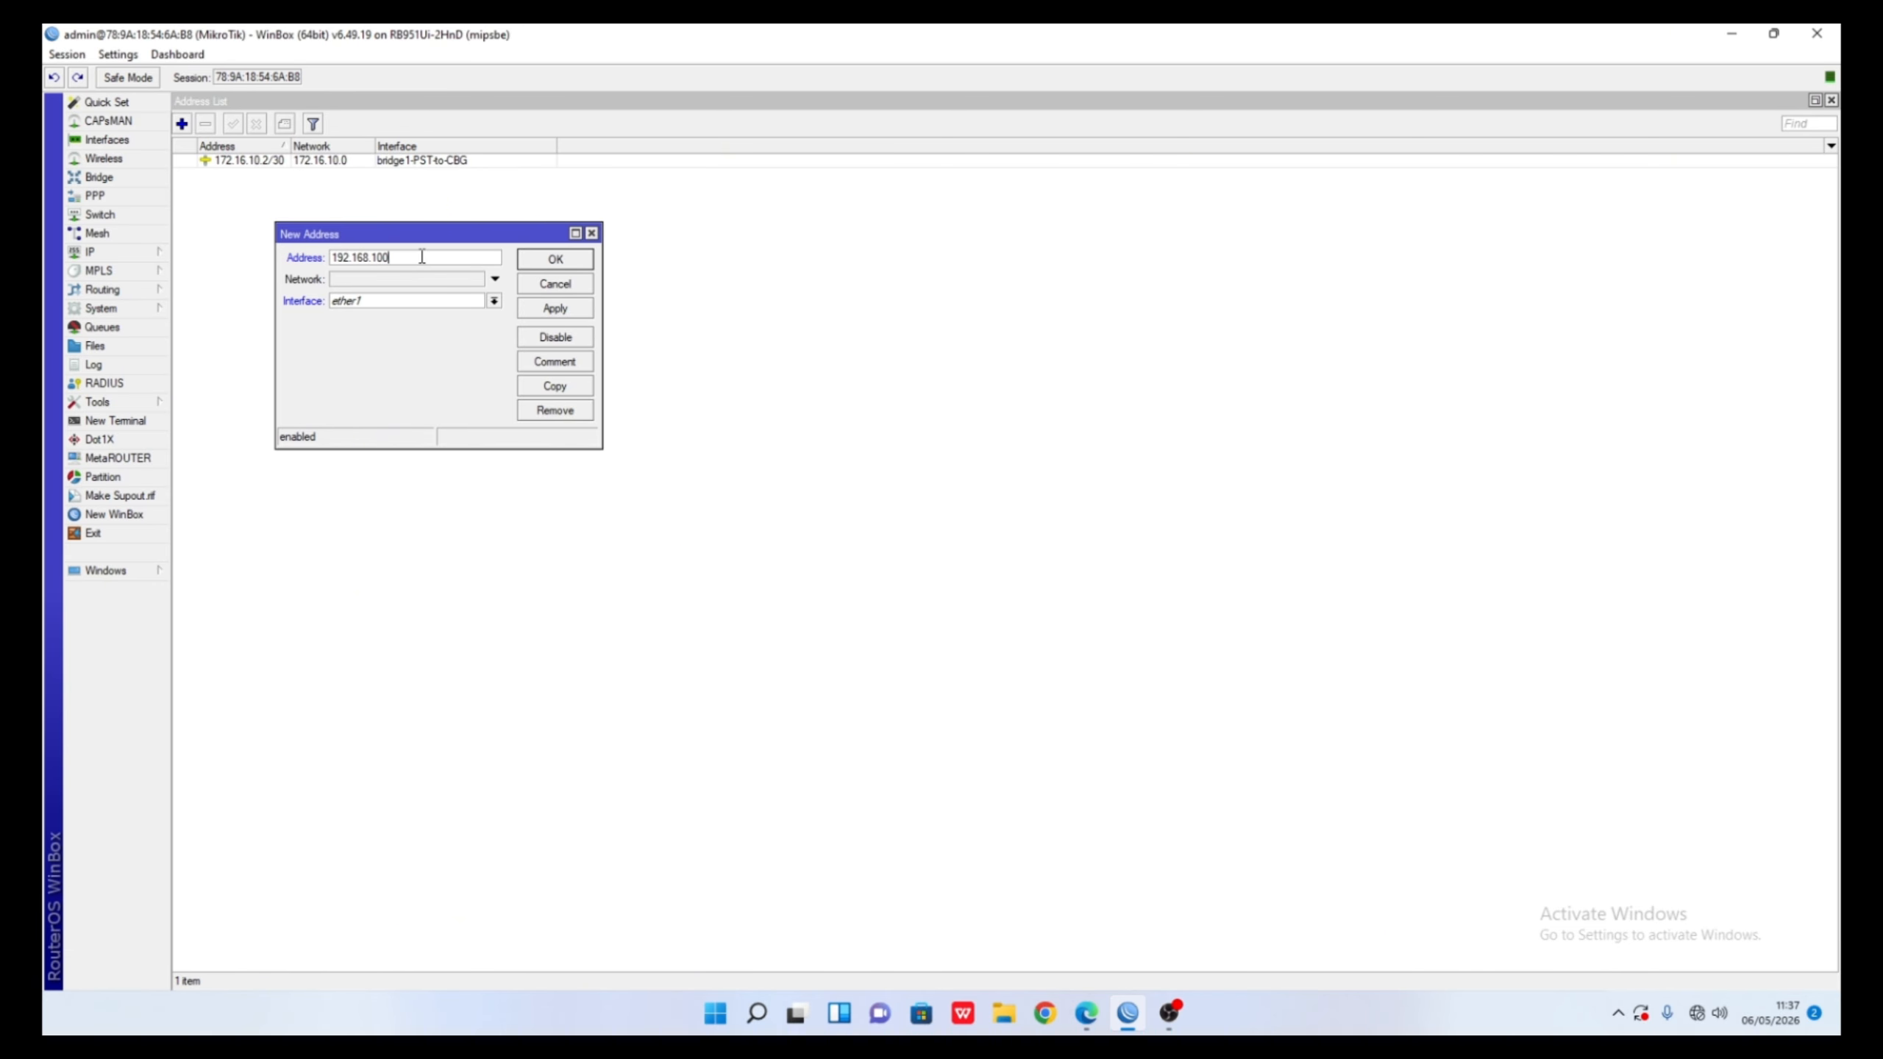
click(494, 300)
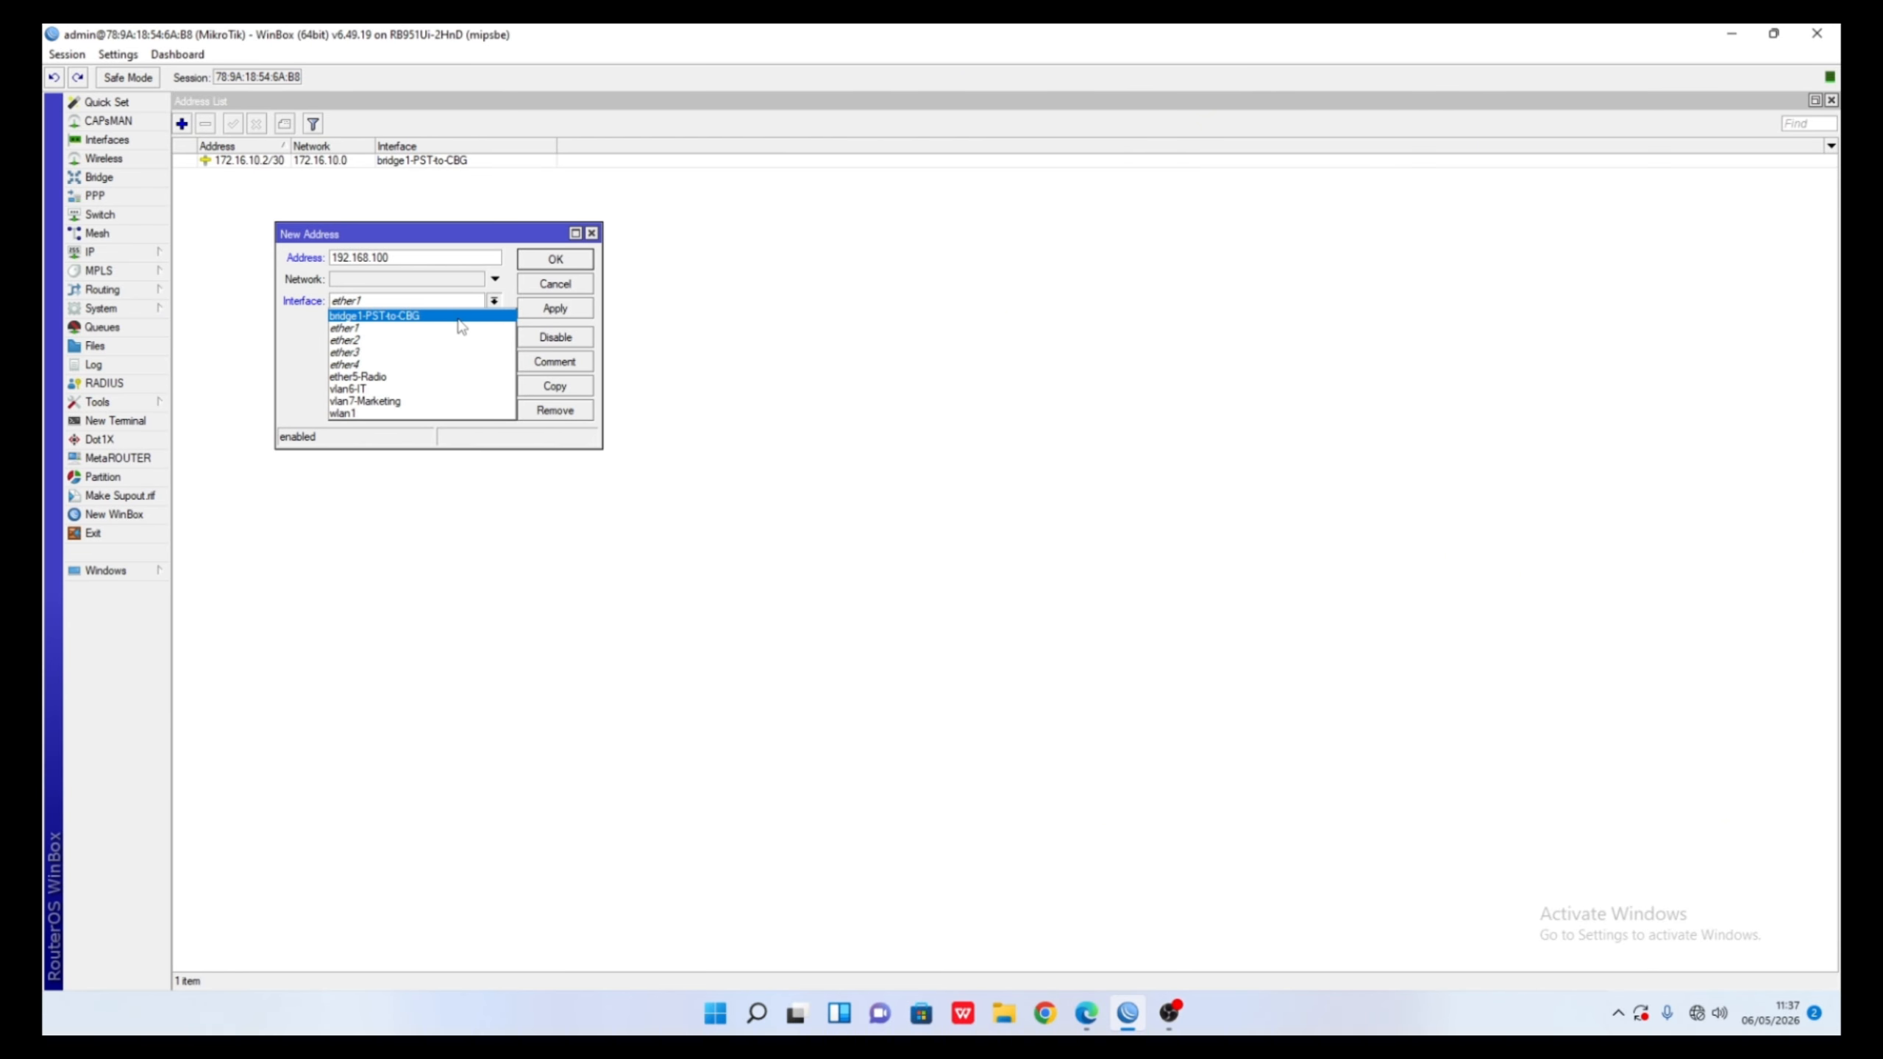
click(447, 377)
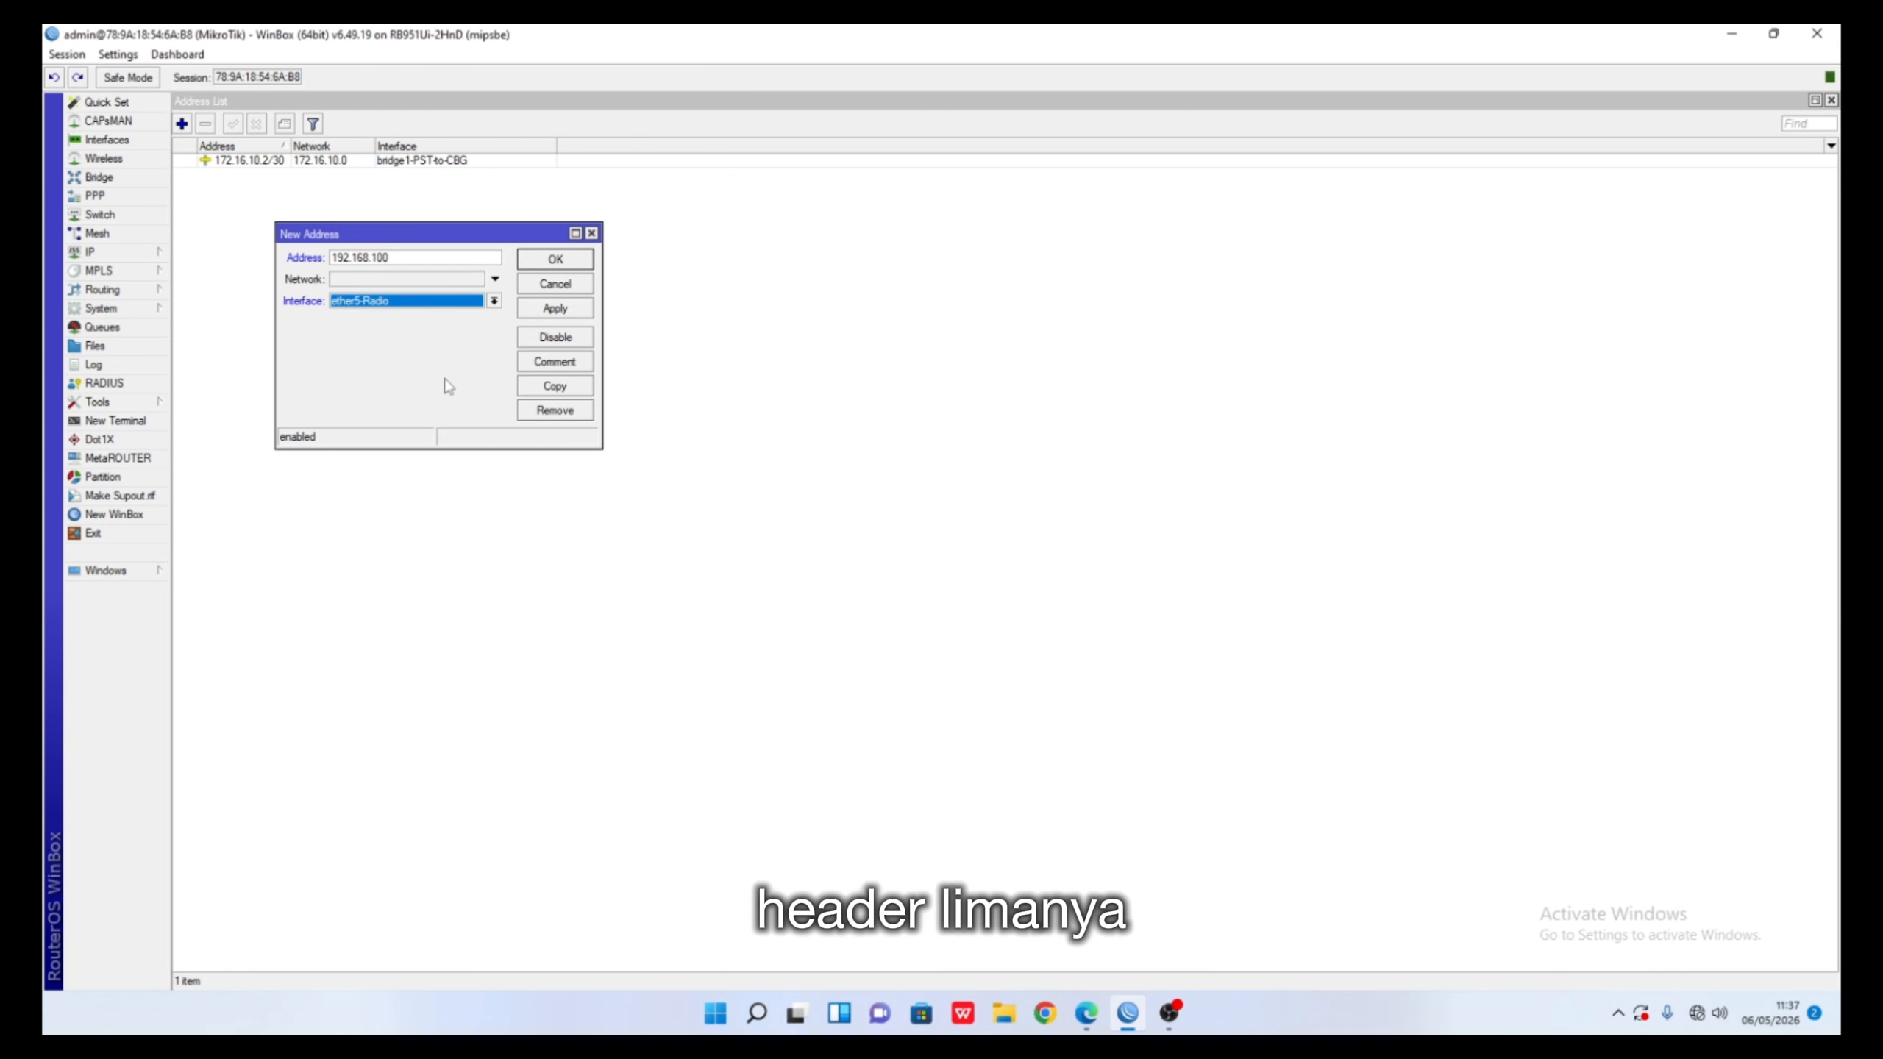
click(437, 261)
text(.1/23)
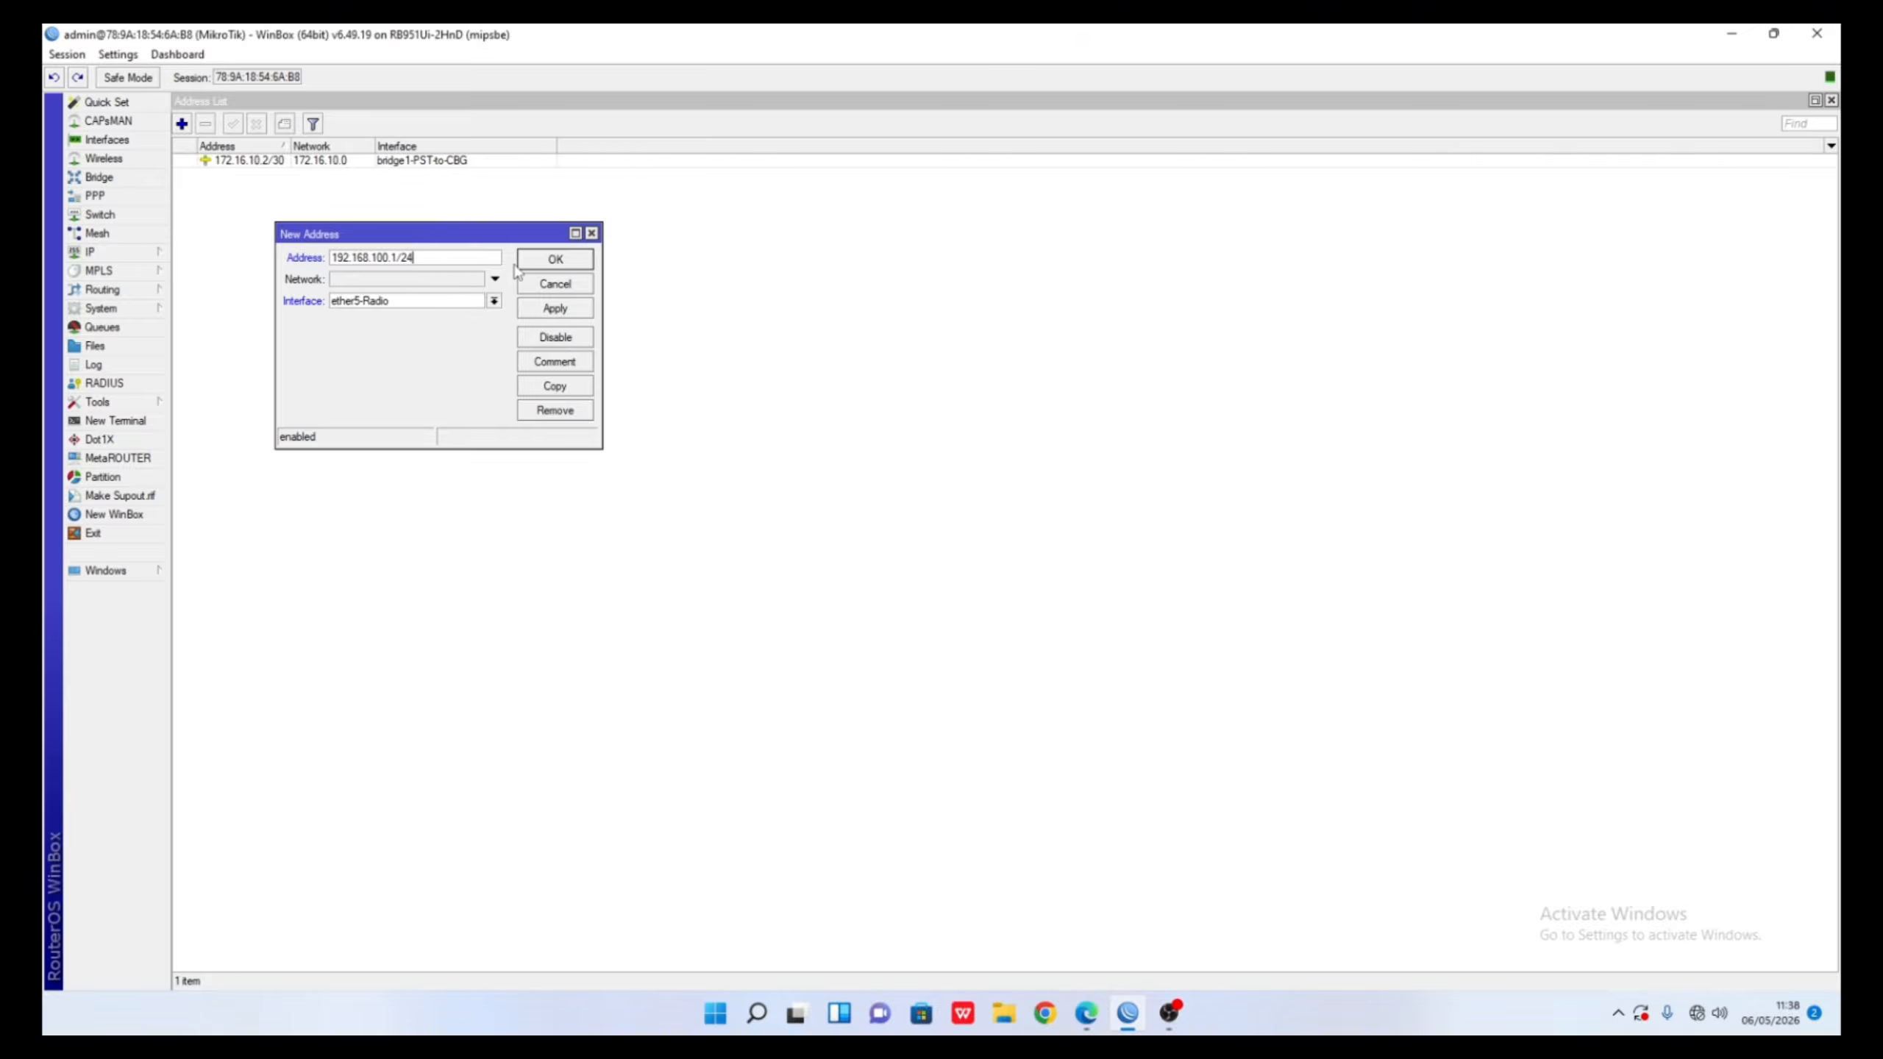
click(565, 260)
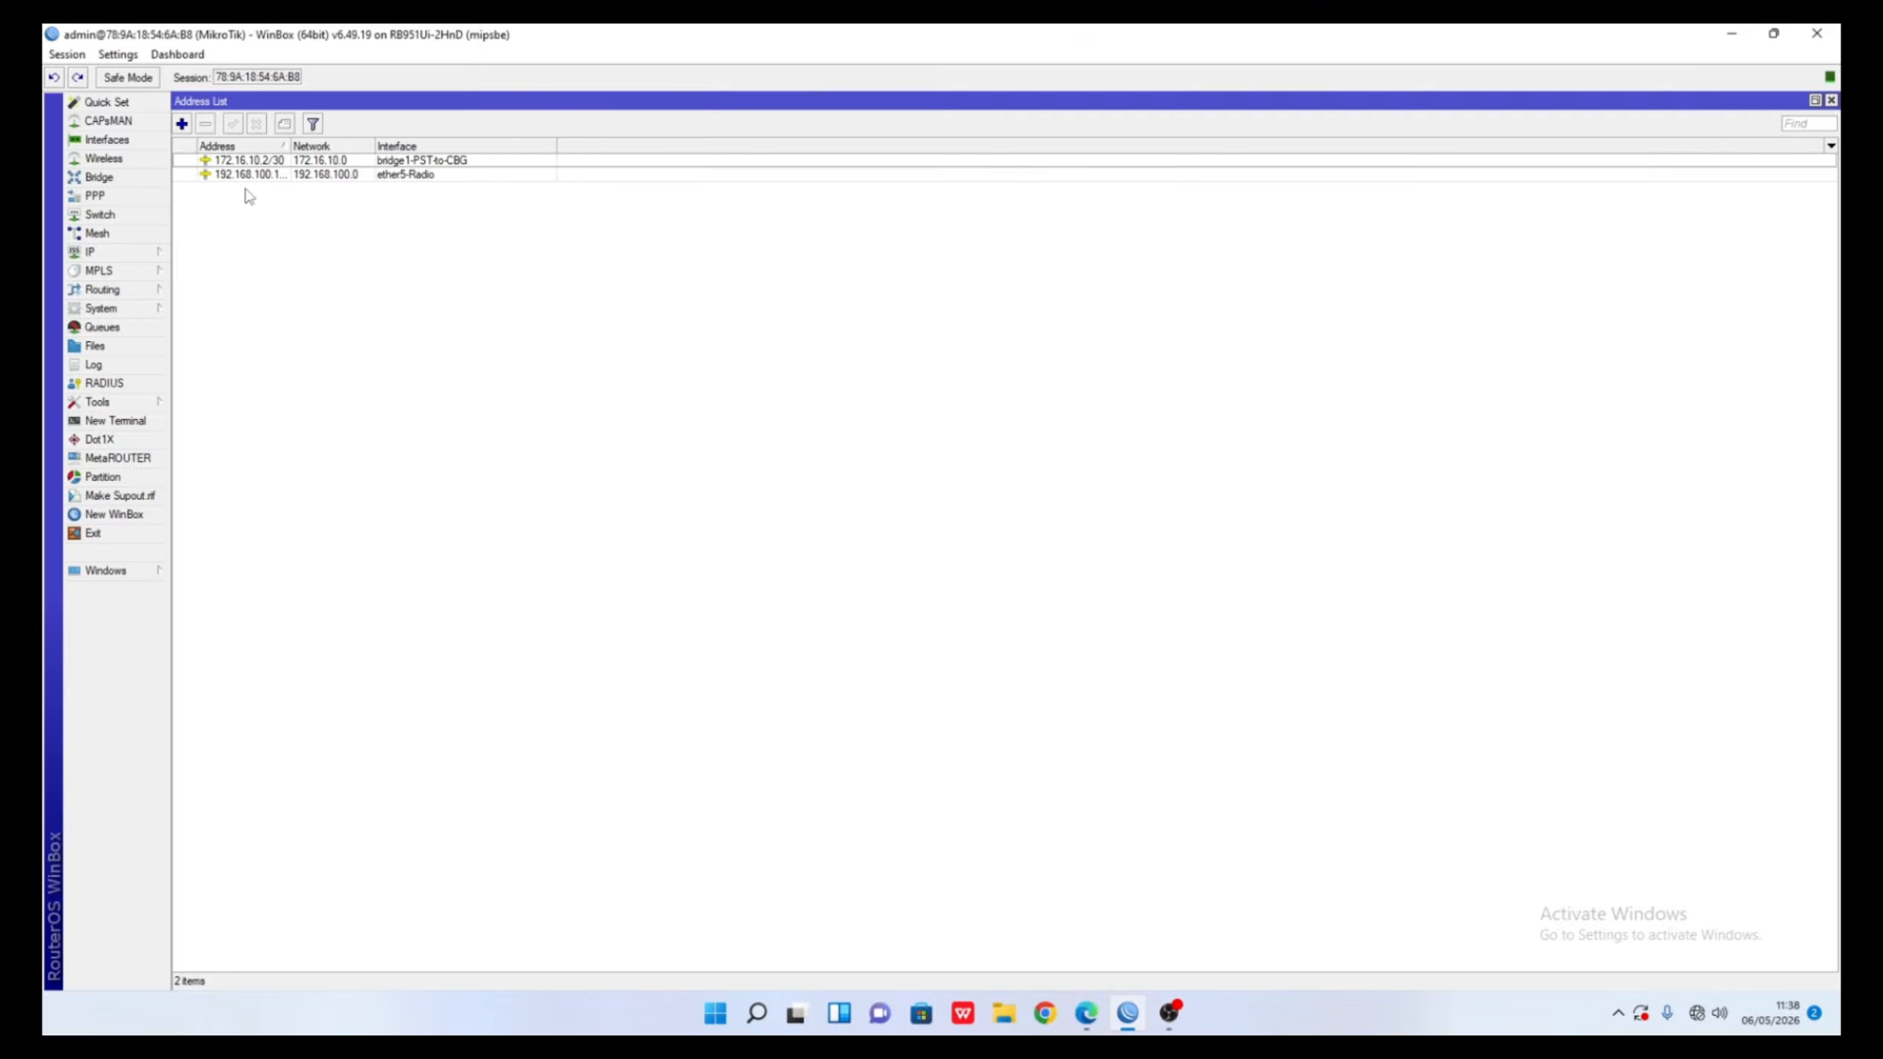
click(182, 124)
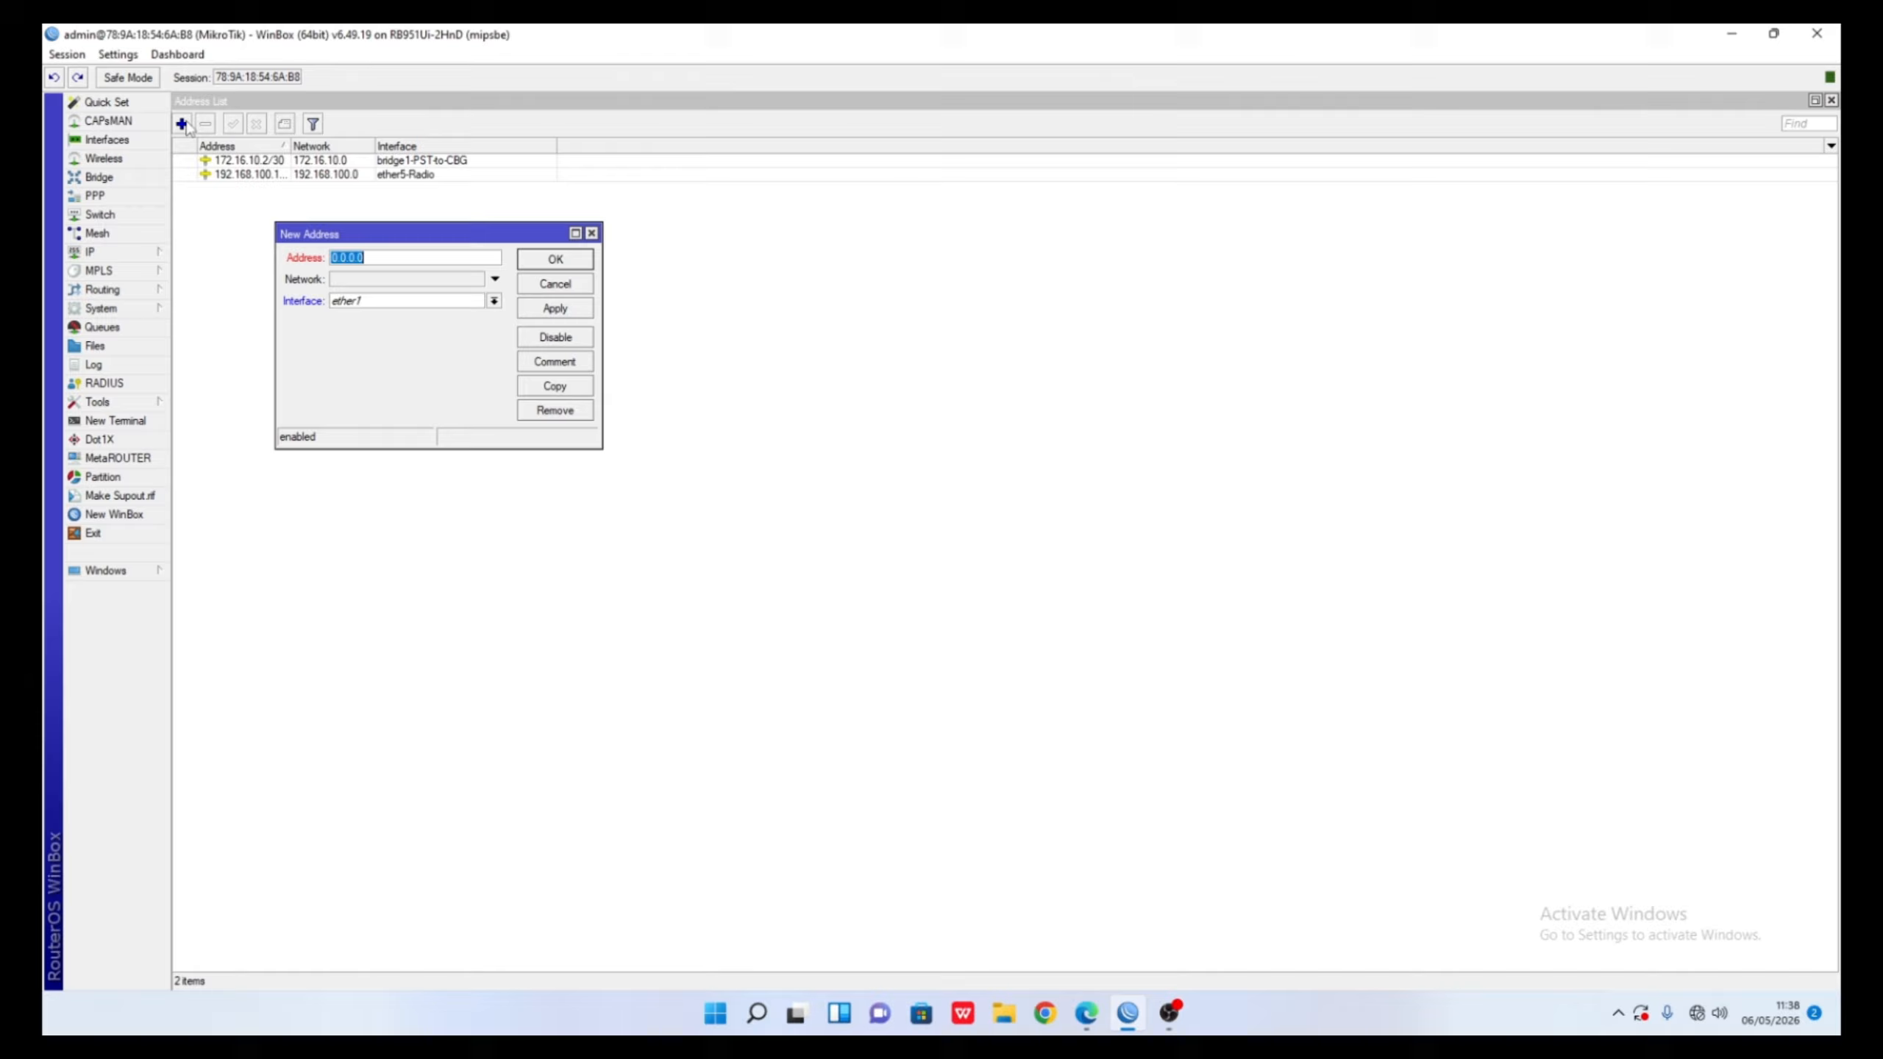
- Enter 192.168.6.1/24 on vlan6-IT, apply it, and copy the entry for the next address
click(426, 259)
text(.)
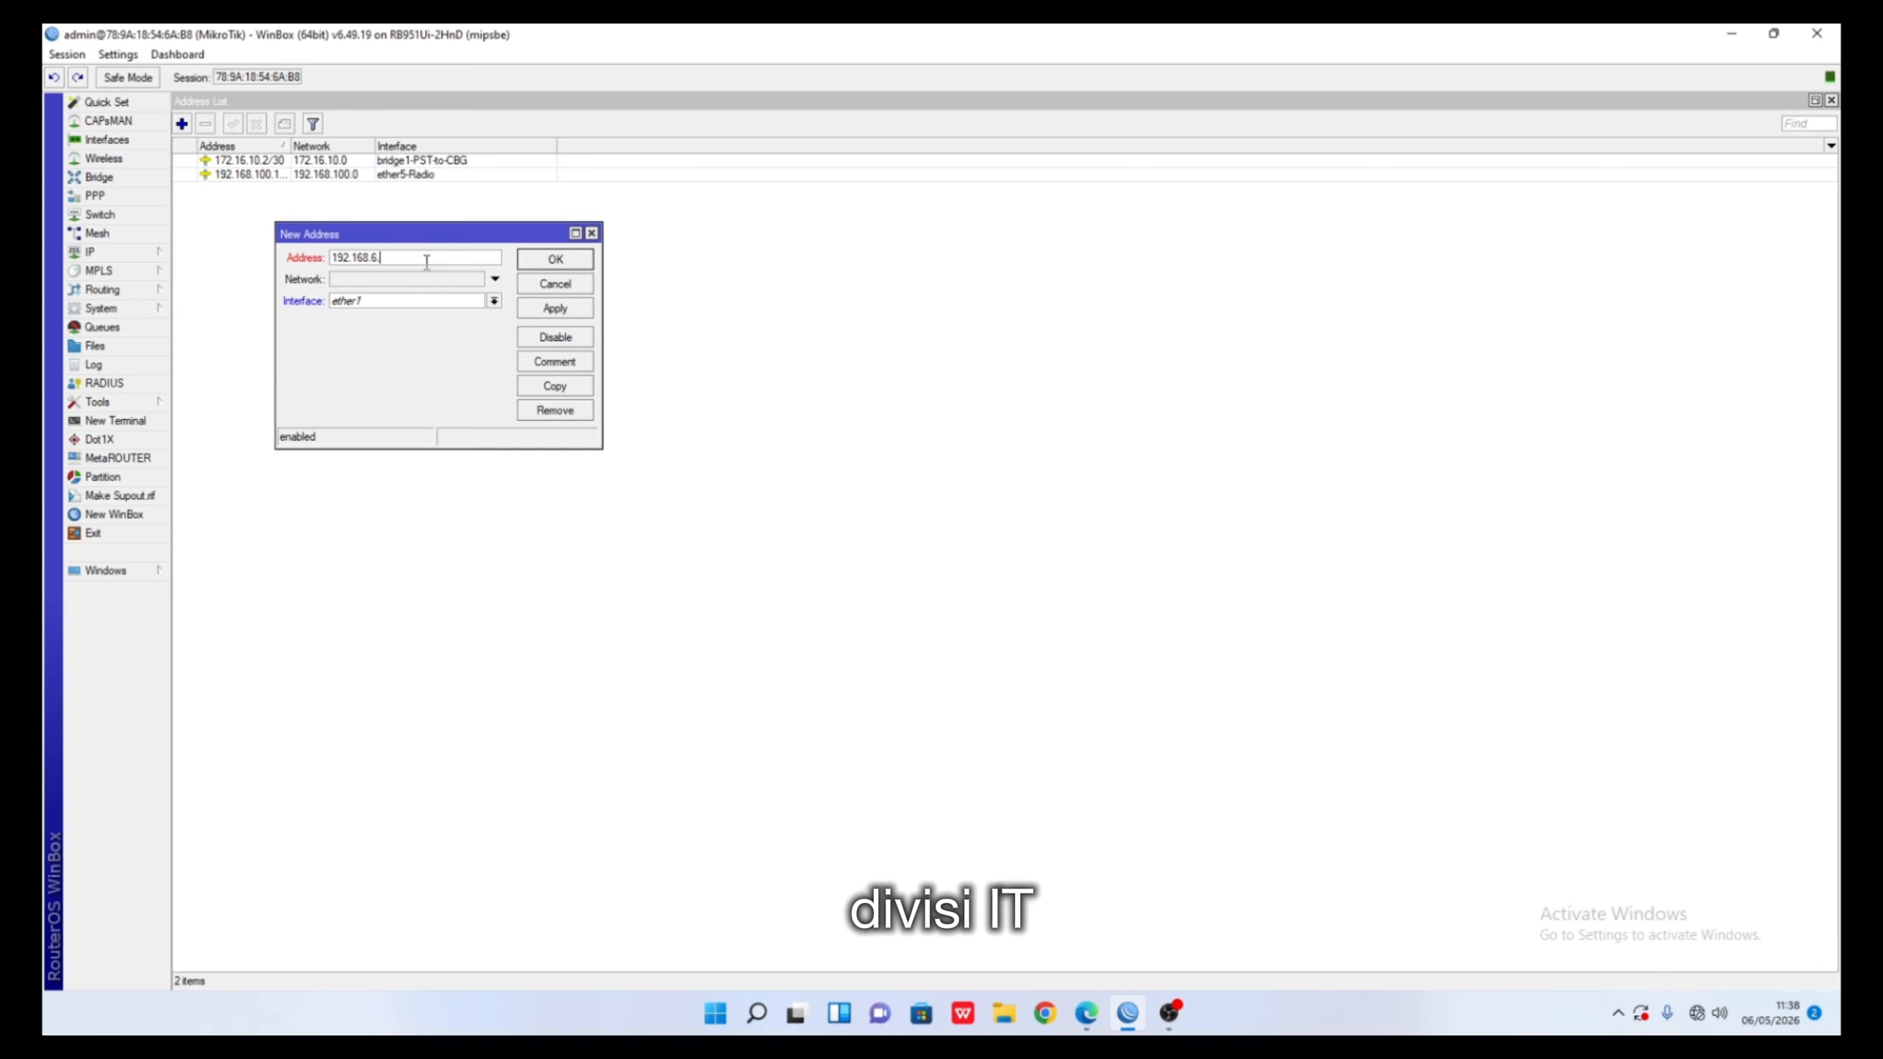
text(1/24)
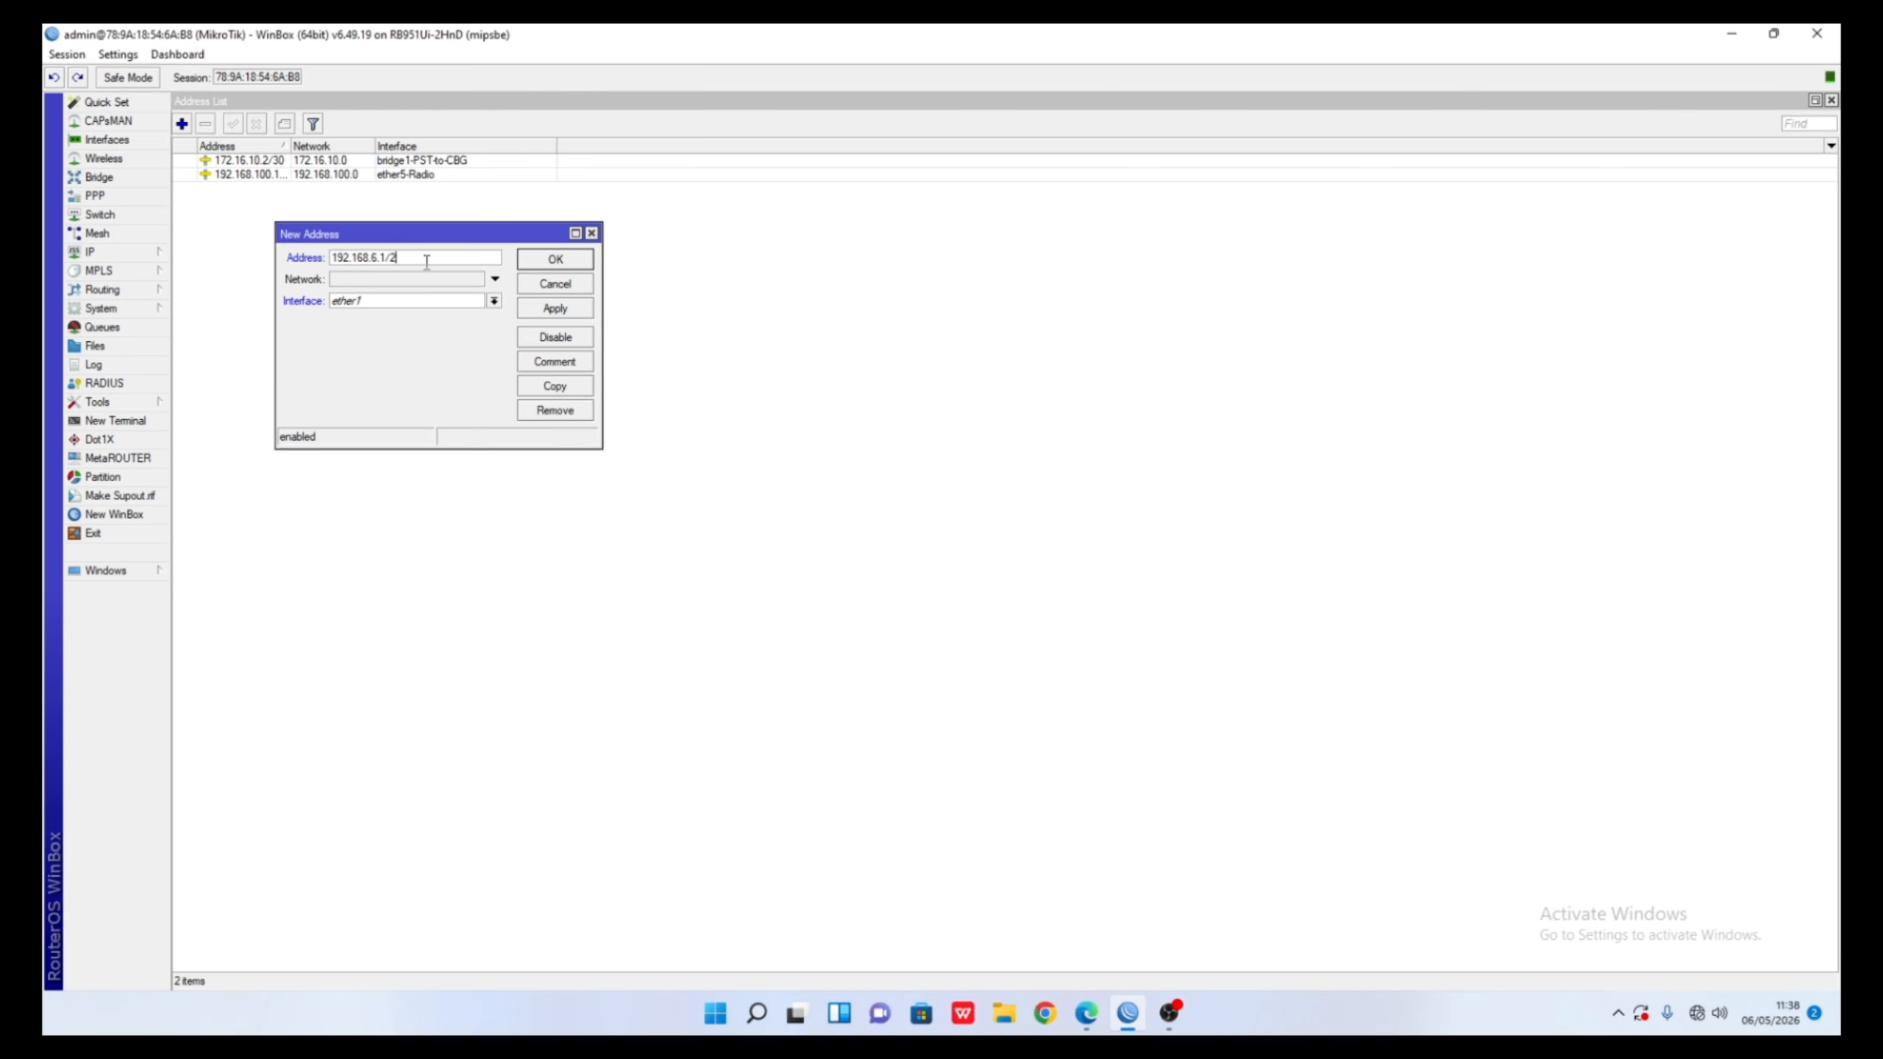
click(443, 297)
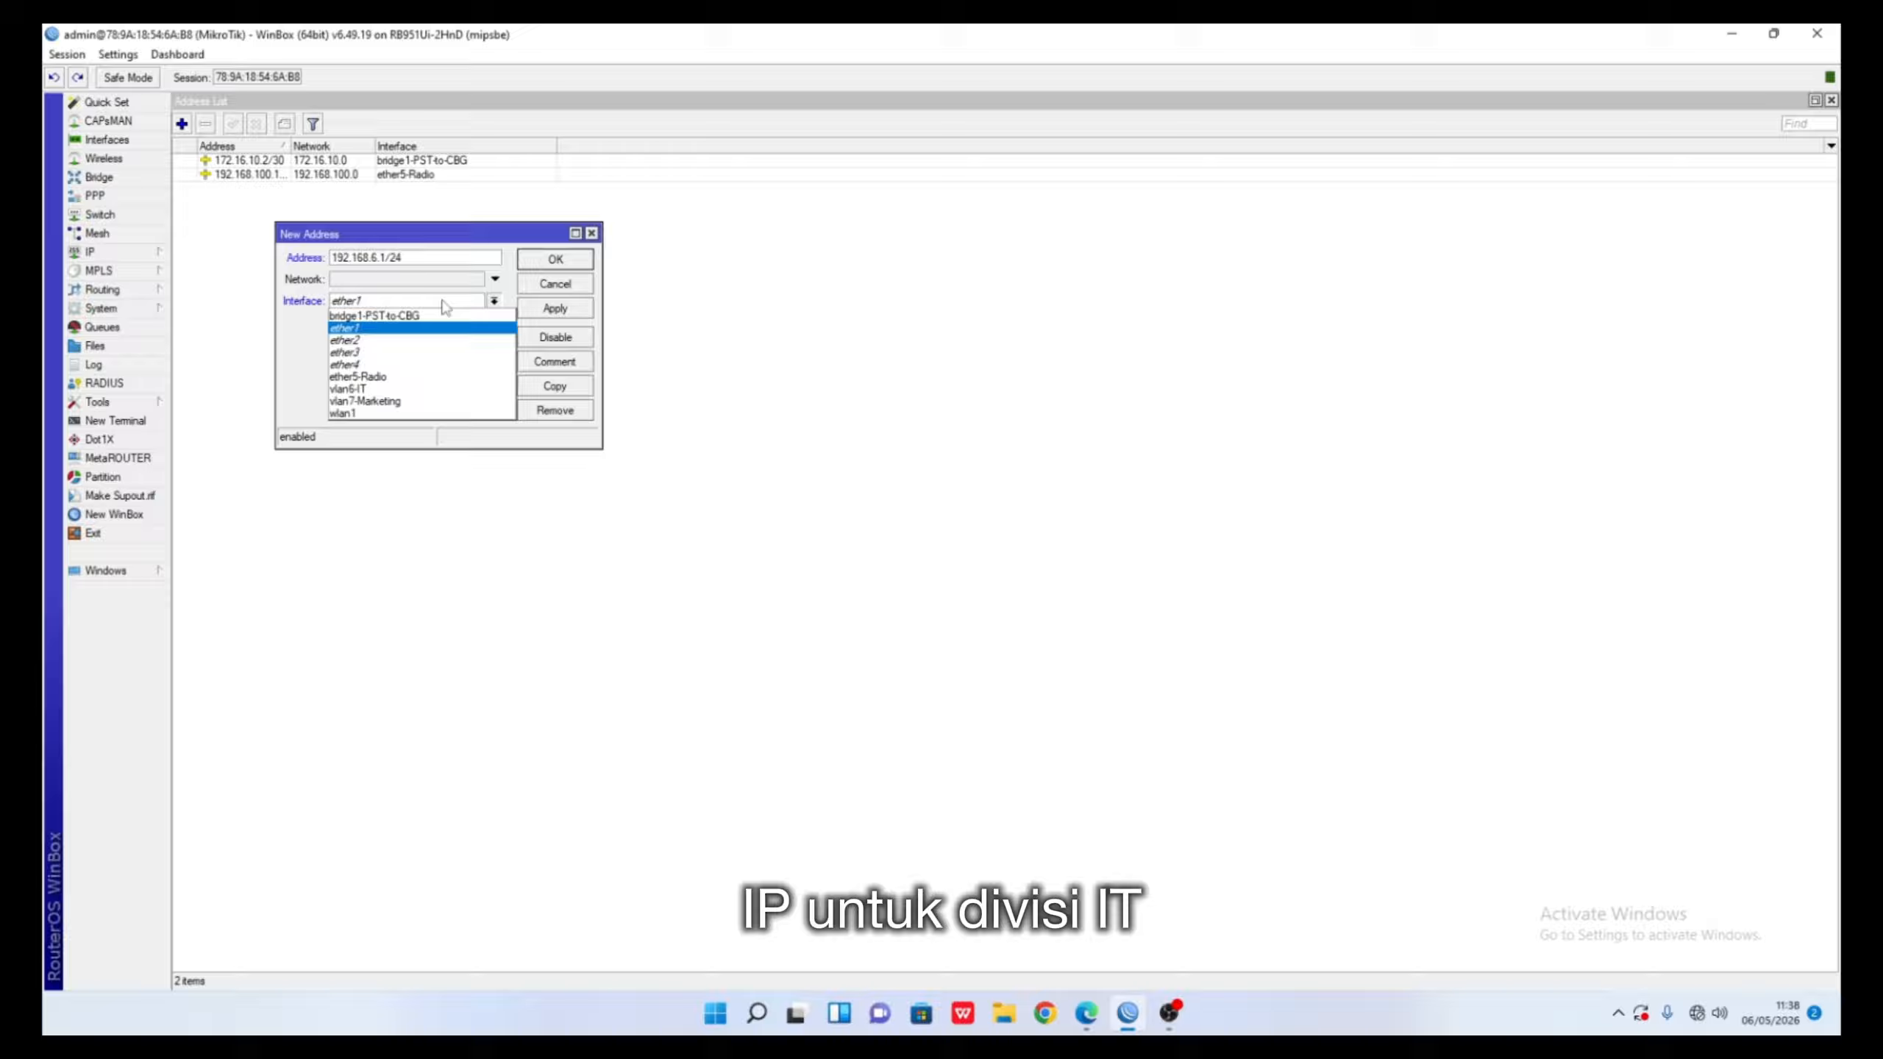
click(448, 389)
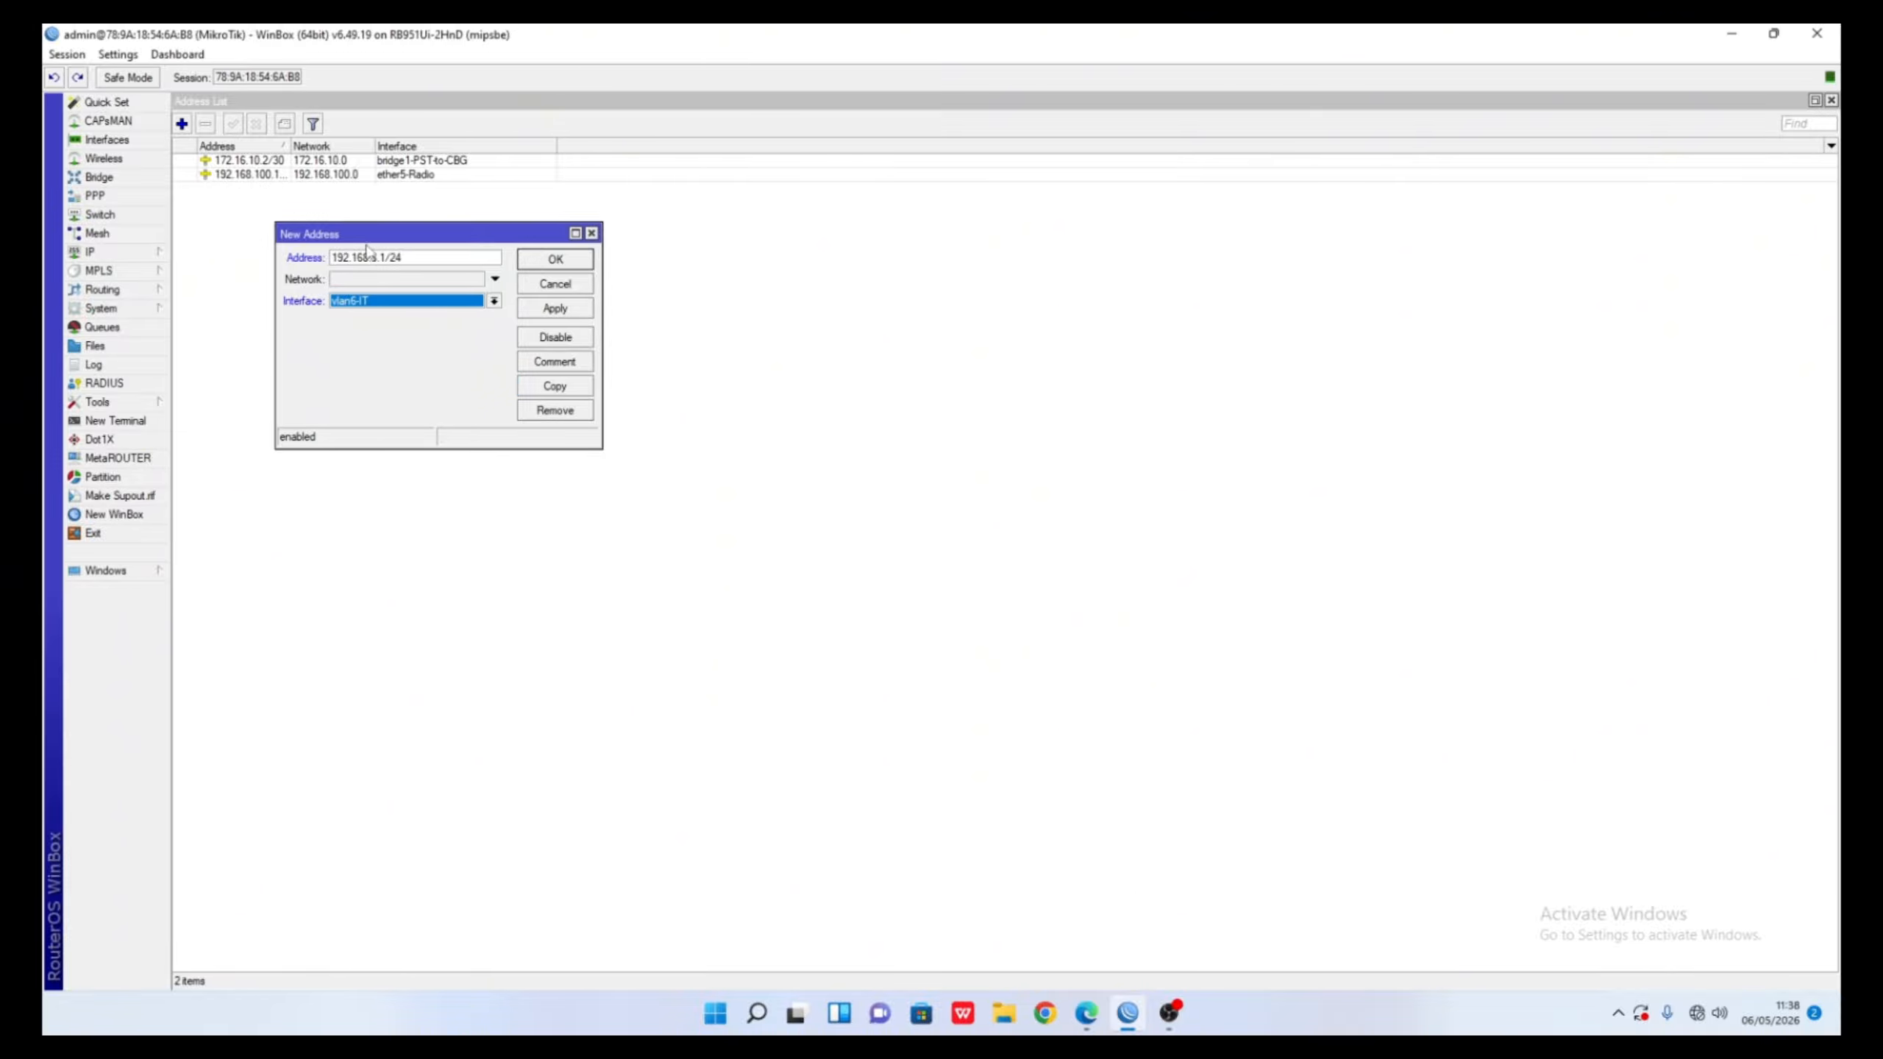
click(552, 312)
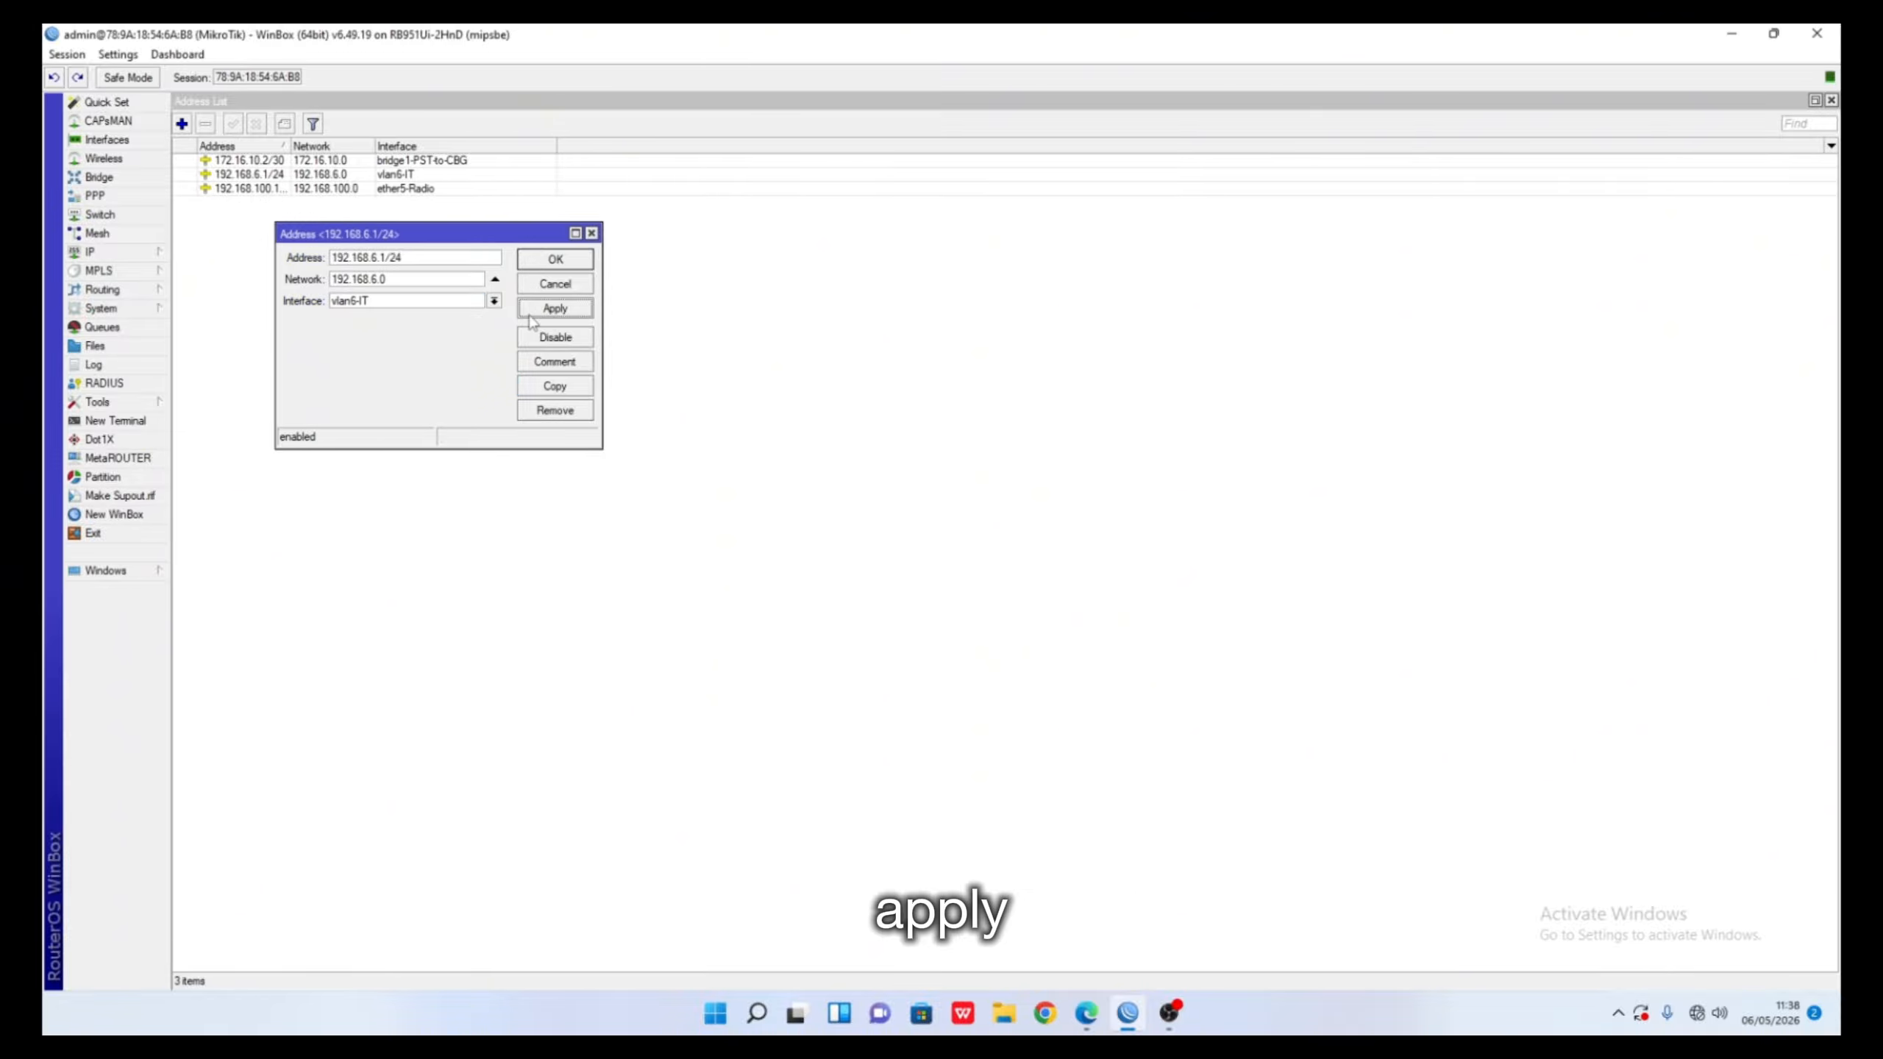
click(554, 385)
- Change the copied address entry to 192.168.7.1/24 with network 192.168.7.0
click(402, 279)
double_click(403, 278)
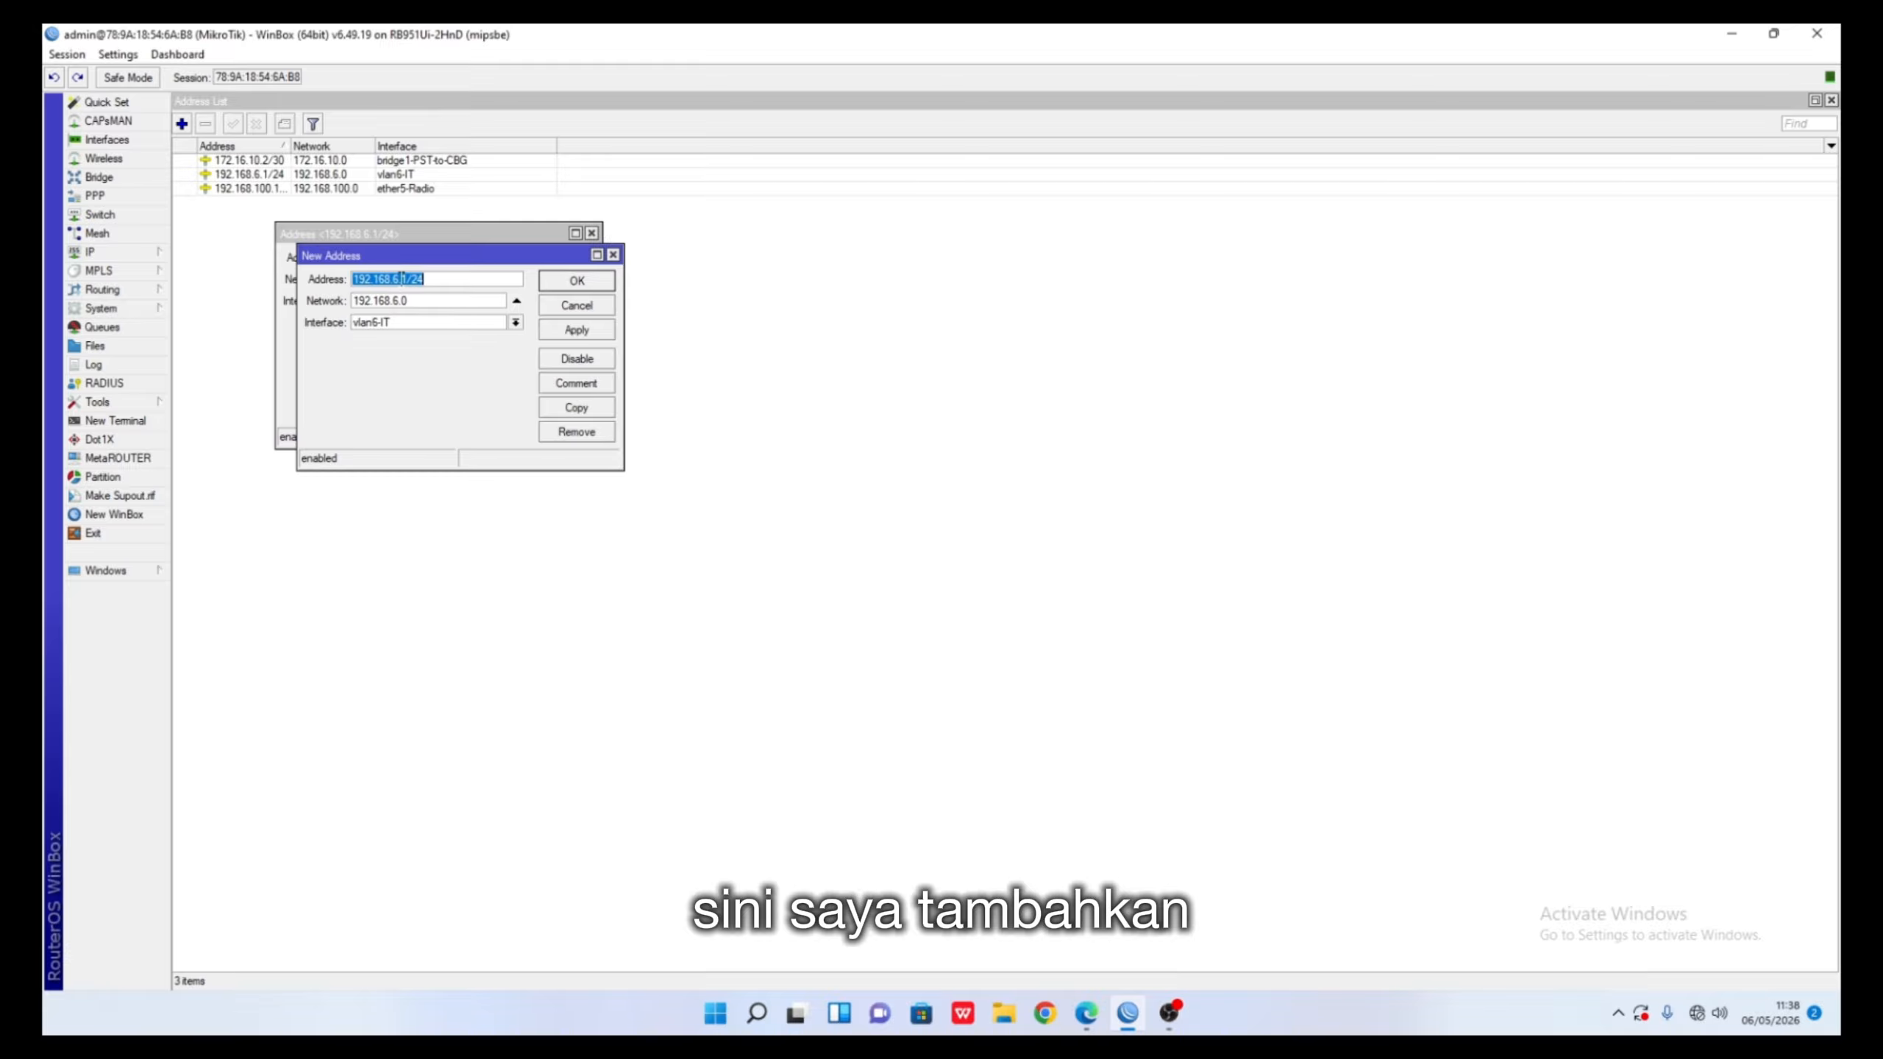
click(401, 279)
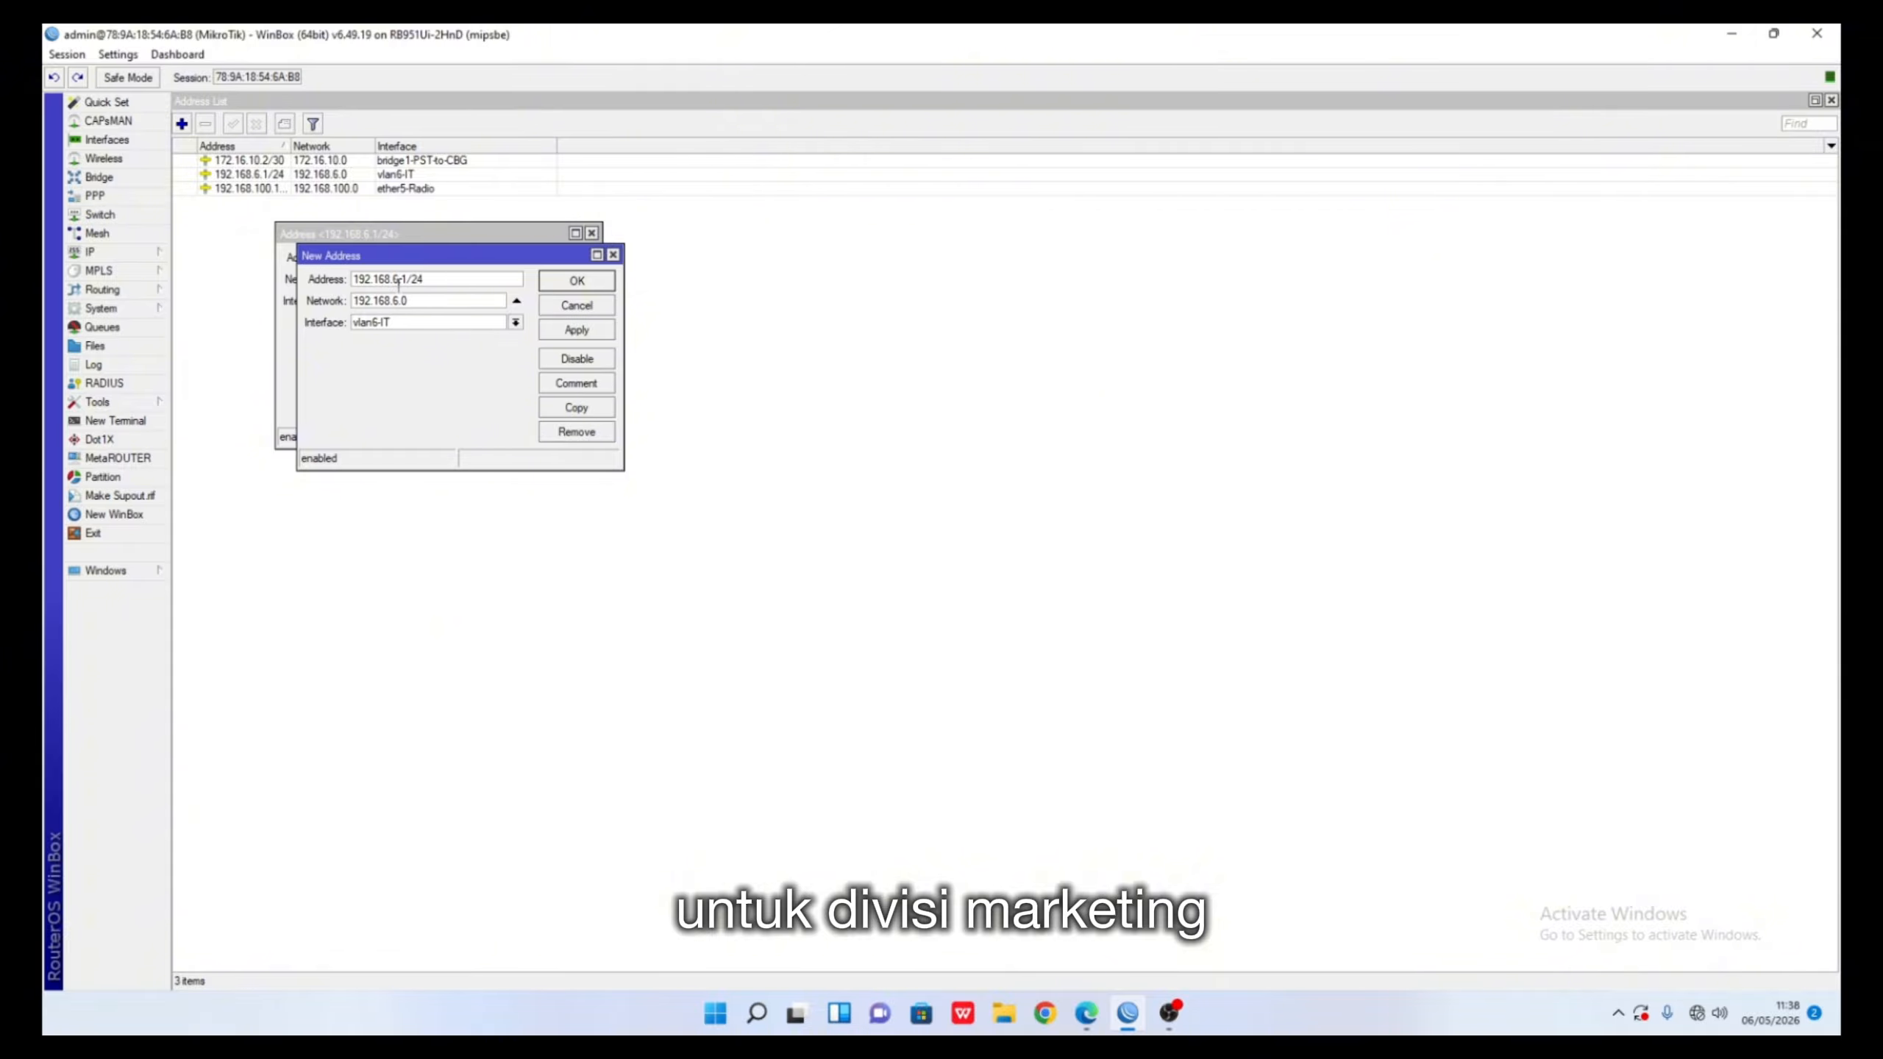
key(BackSpace)
text(7)
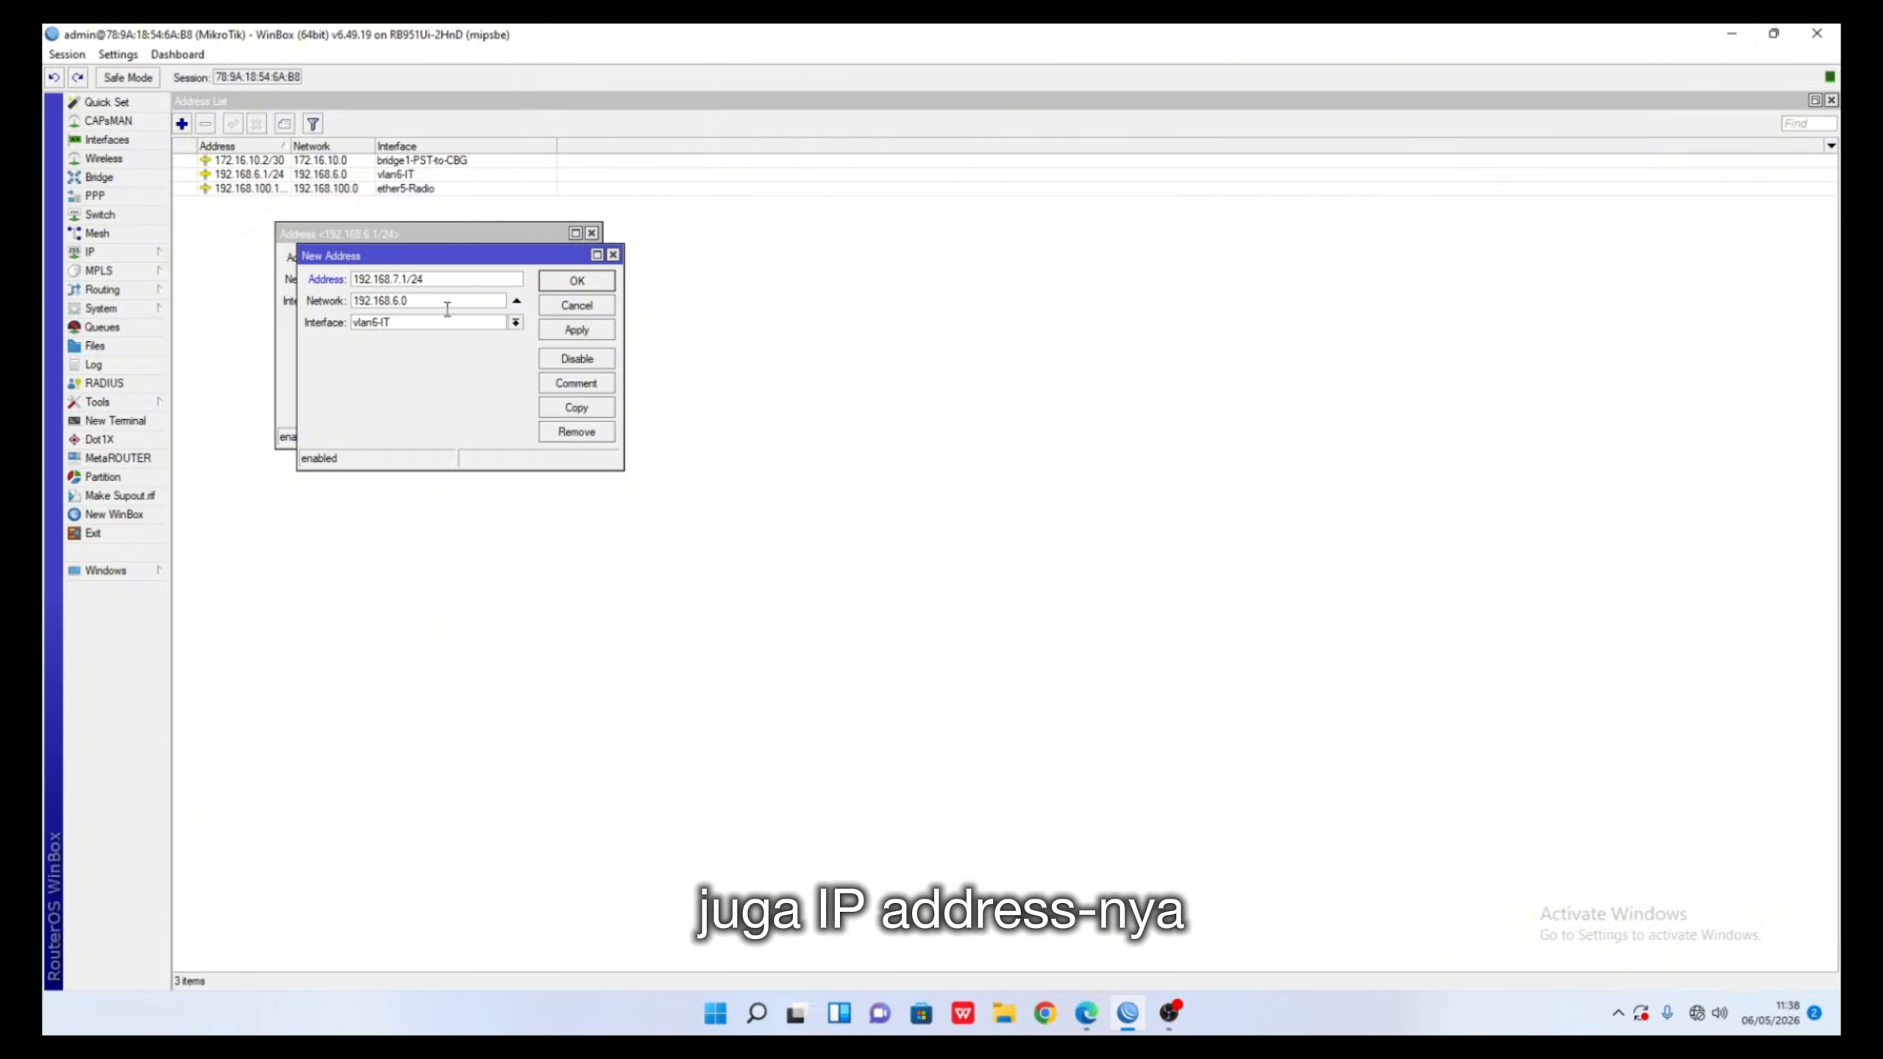
click(398, 301)
text(7)
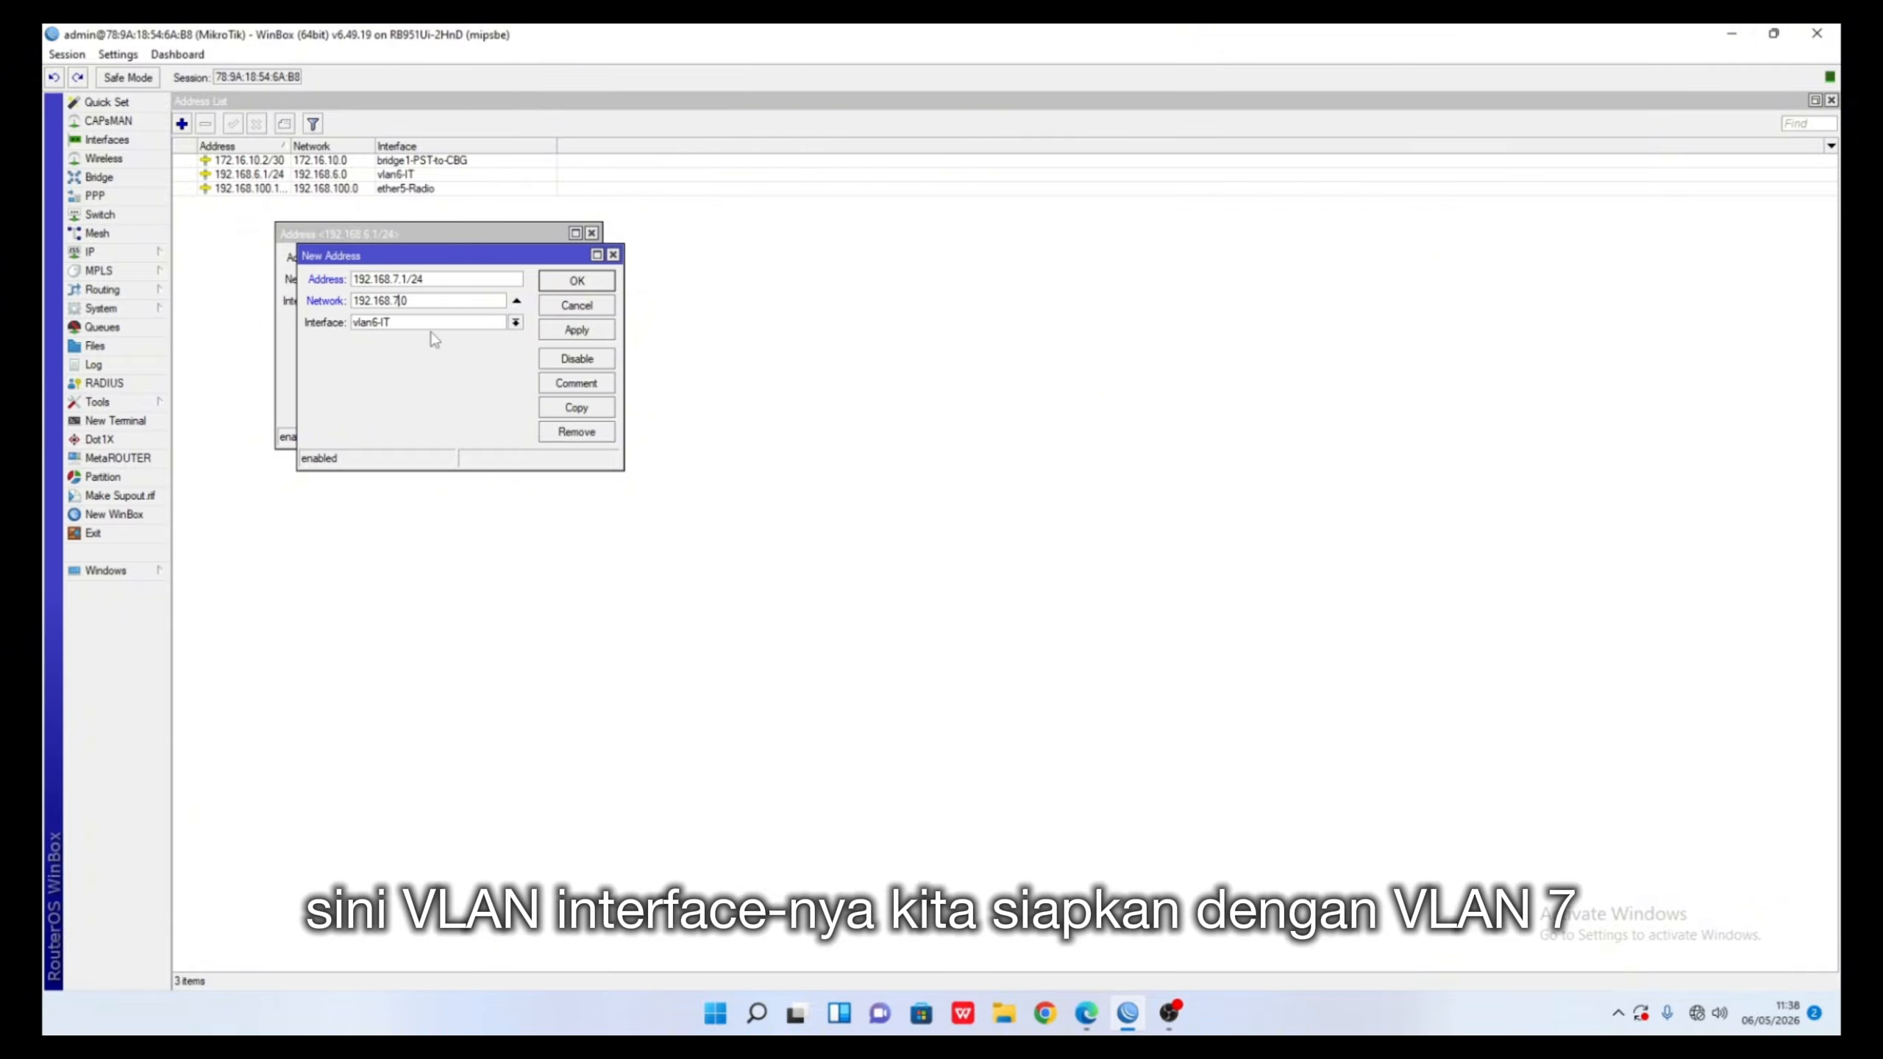
- Assign the new address to vlan7-Marketing, apply it, and close both address entries
click(515, 323)
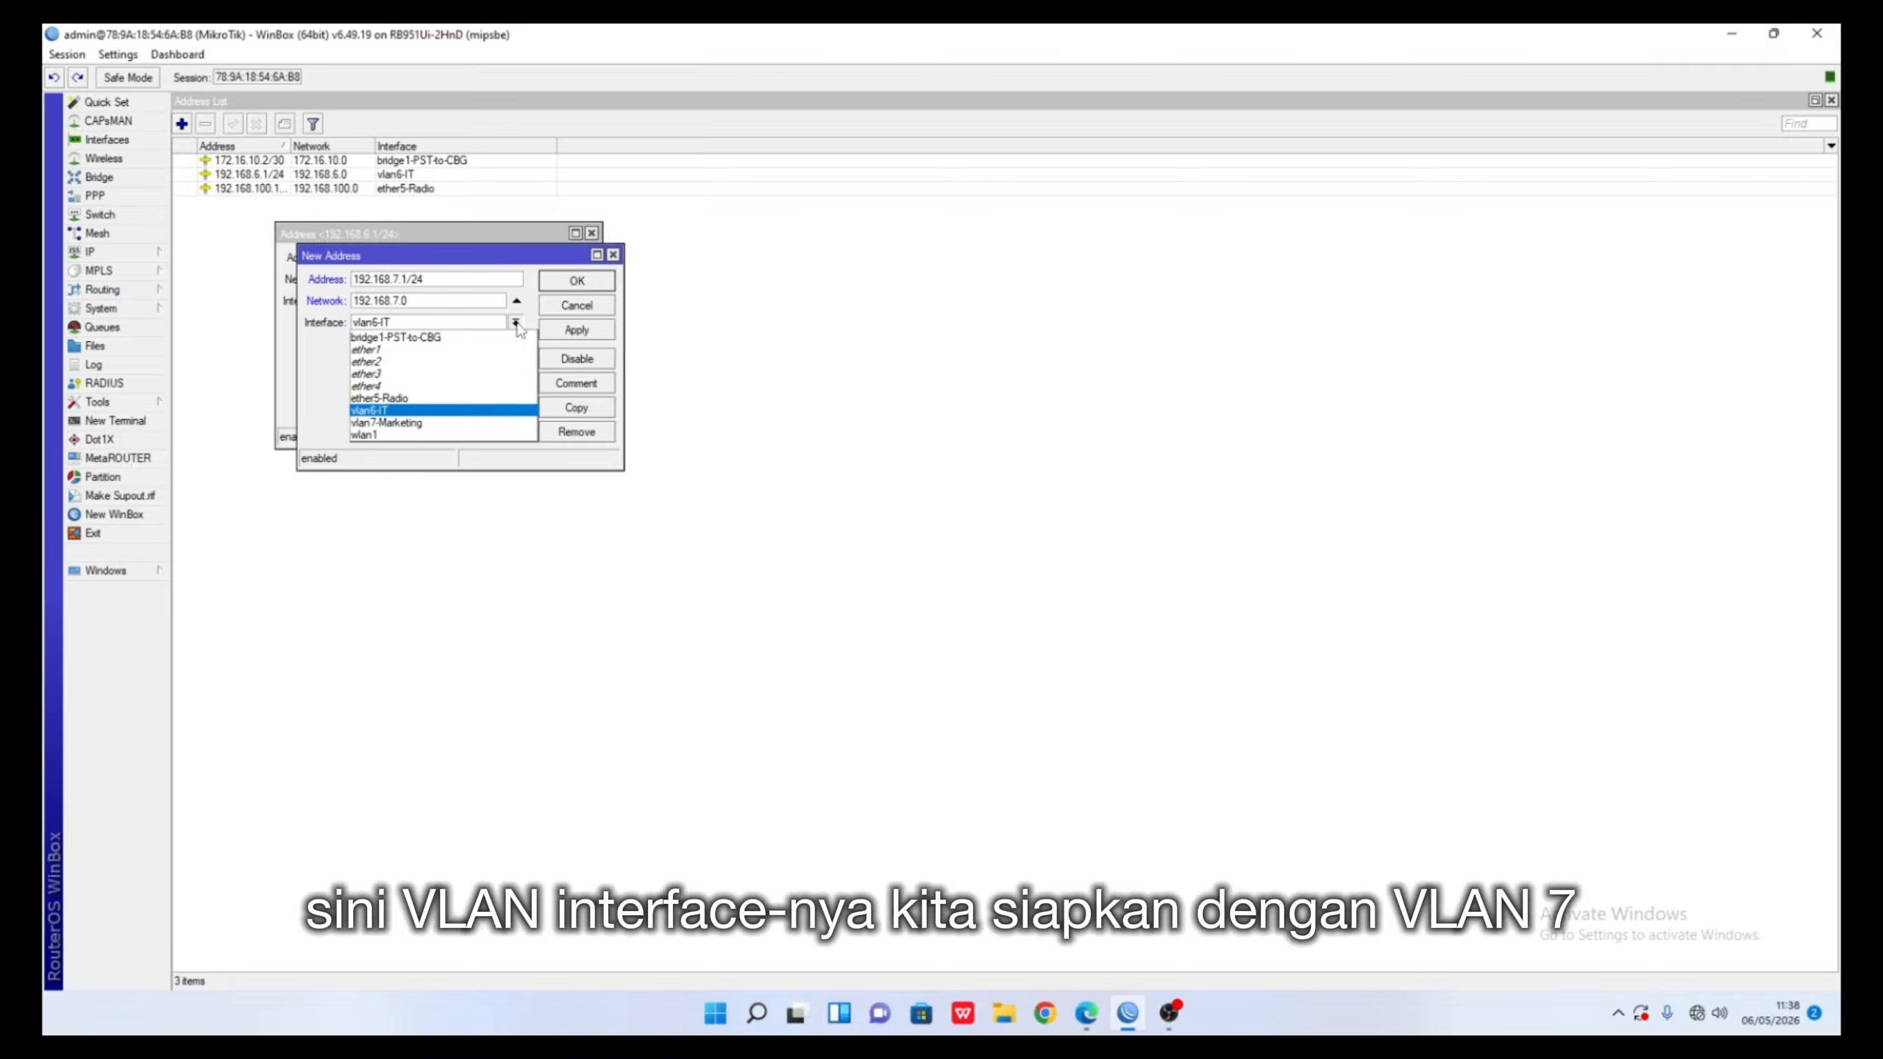
click(434, 423)
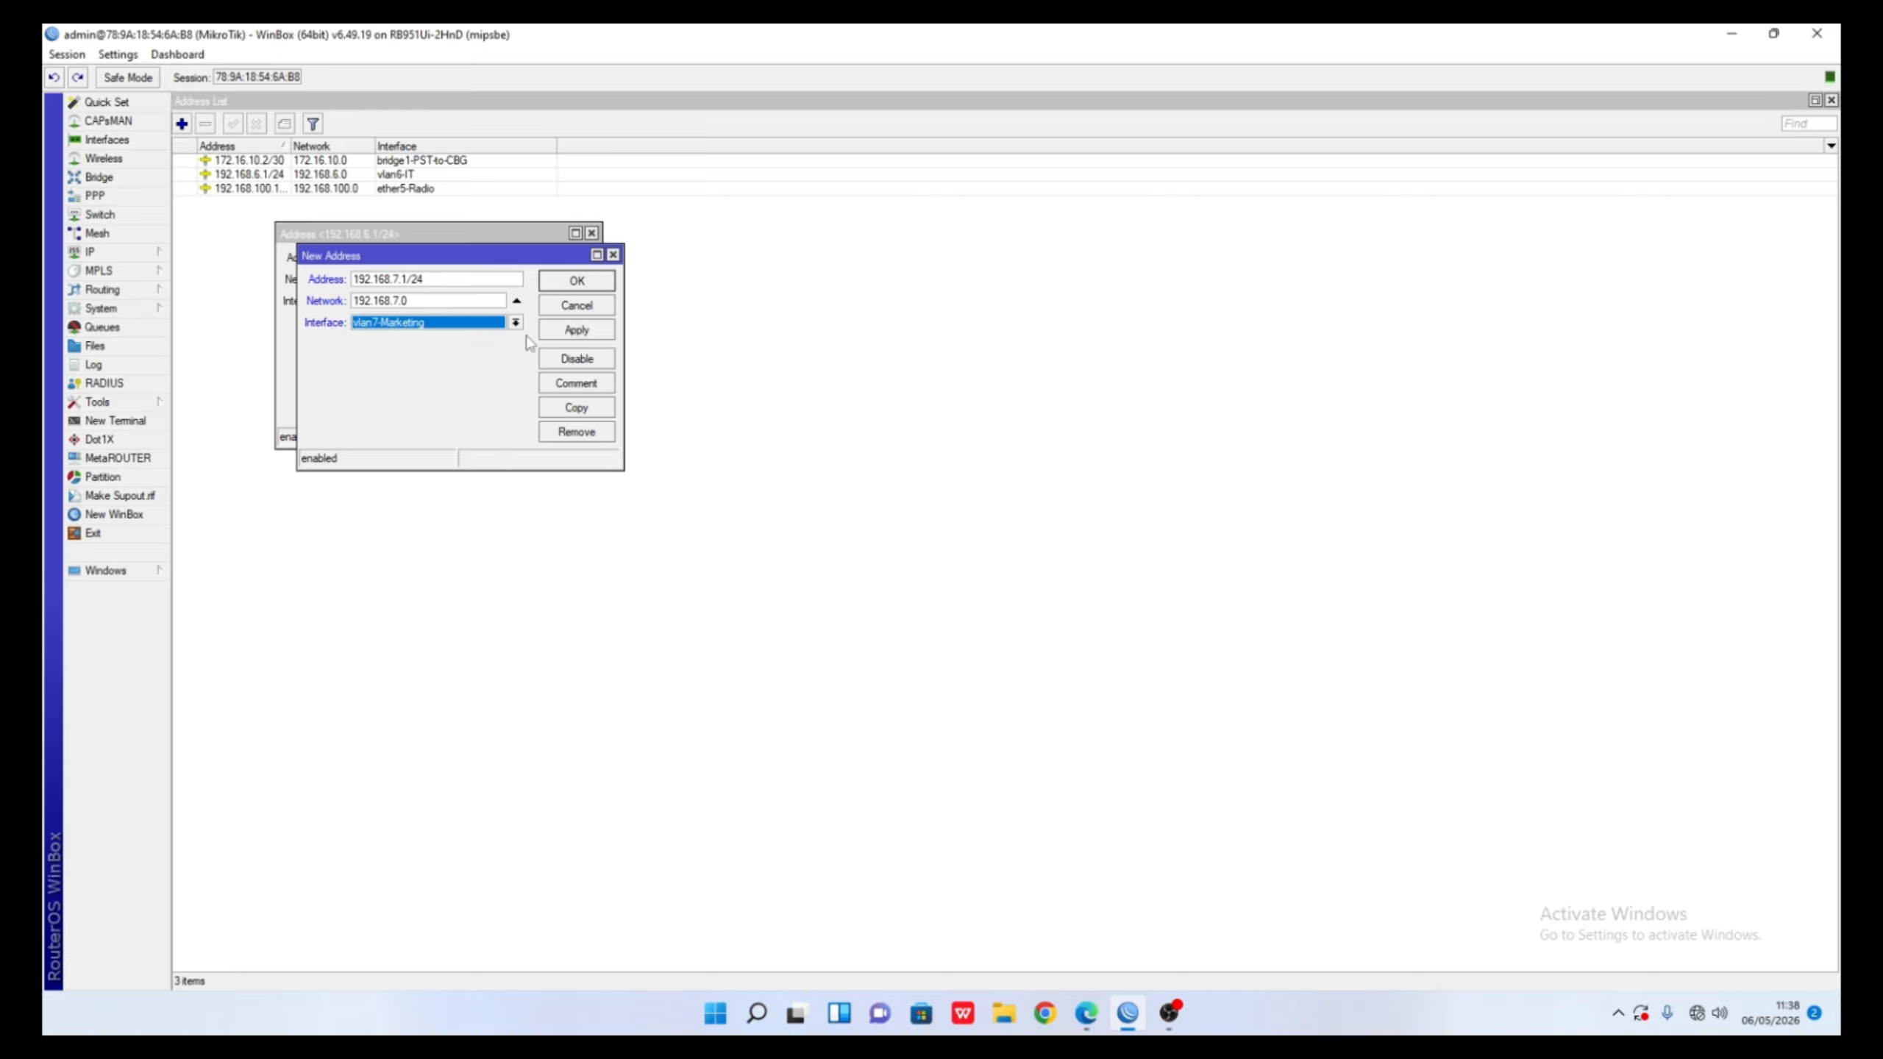
click(575, 332)
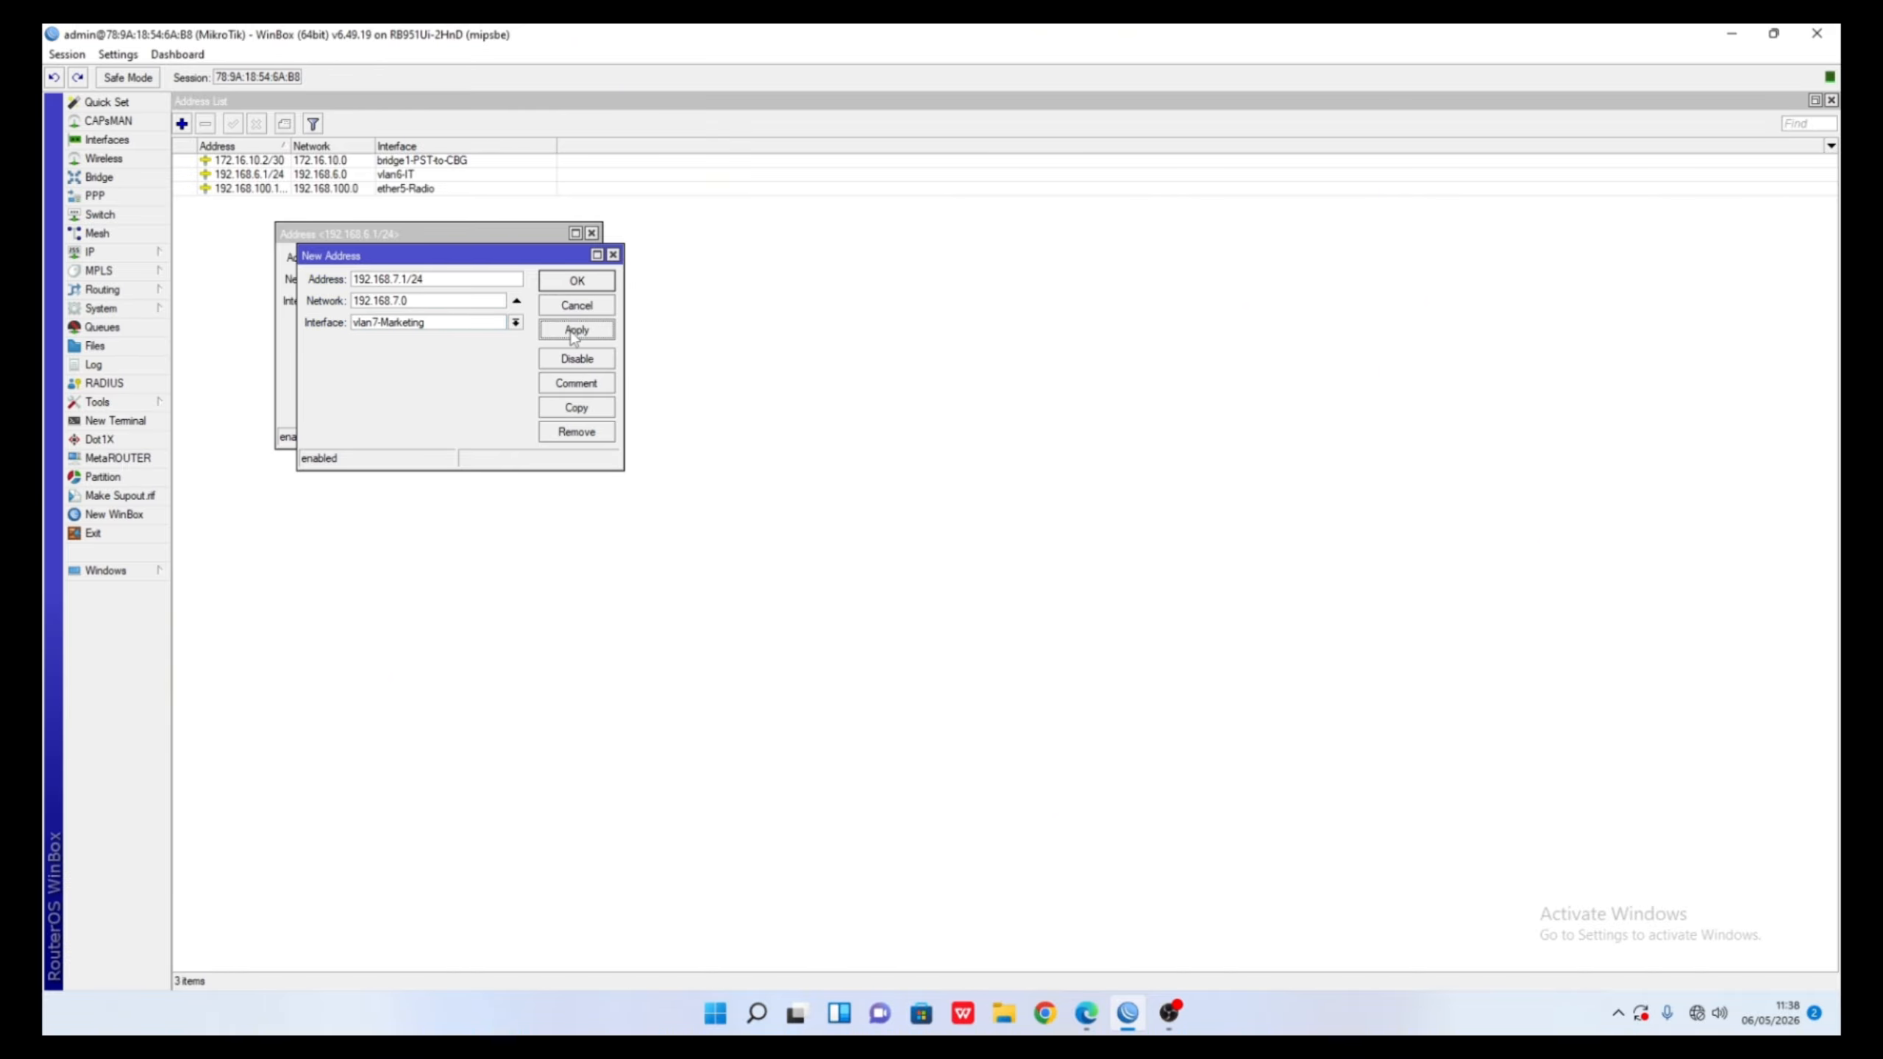
click(575, 281)
click(558, 260)
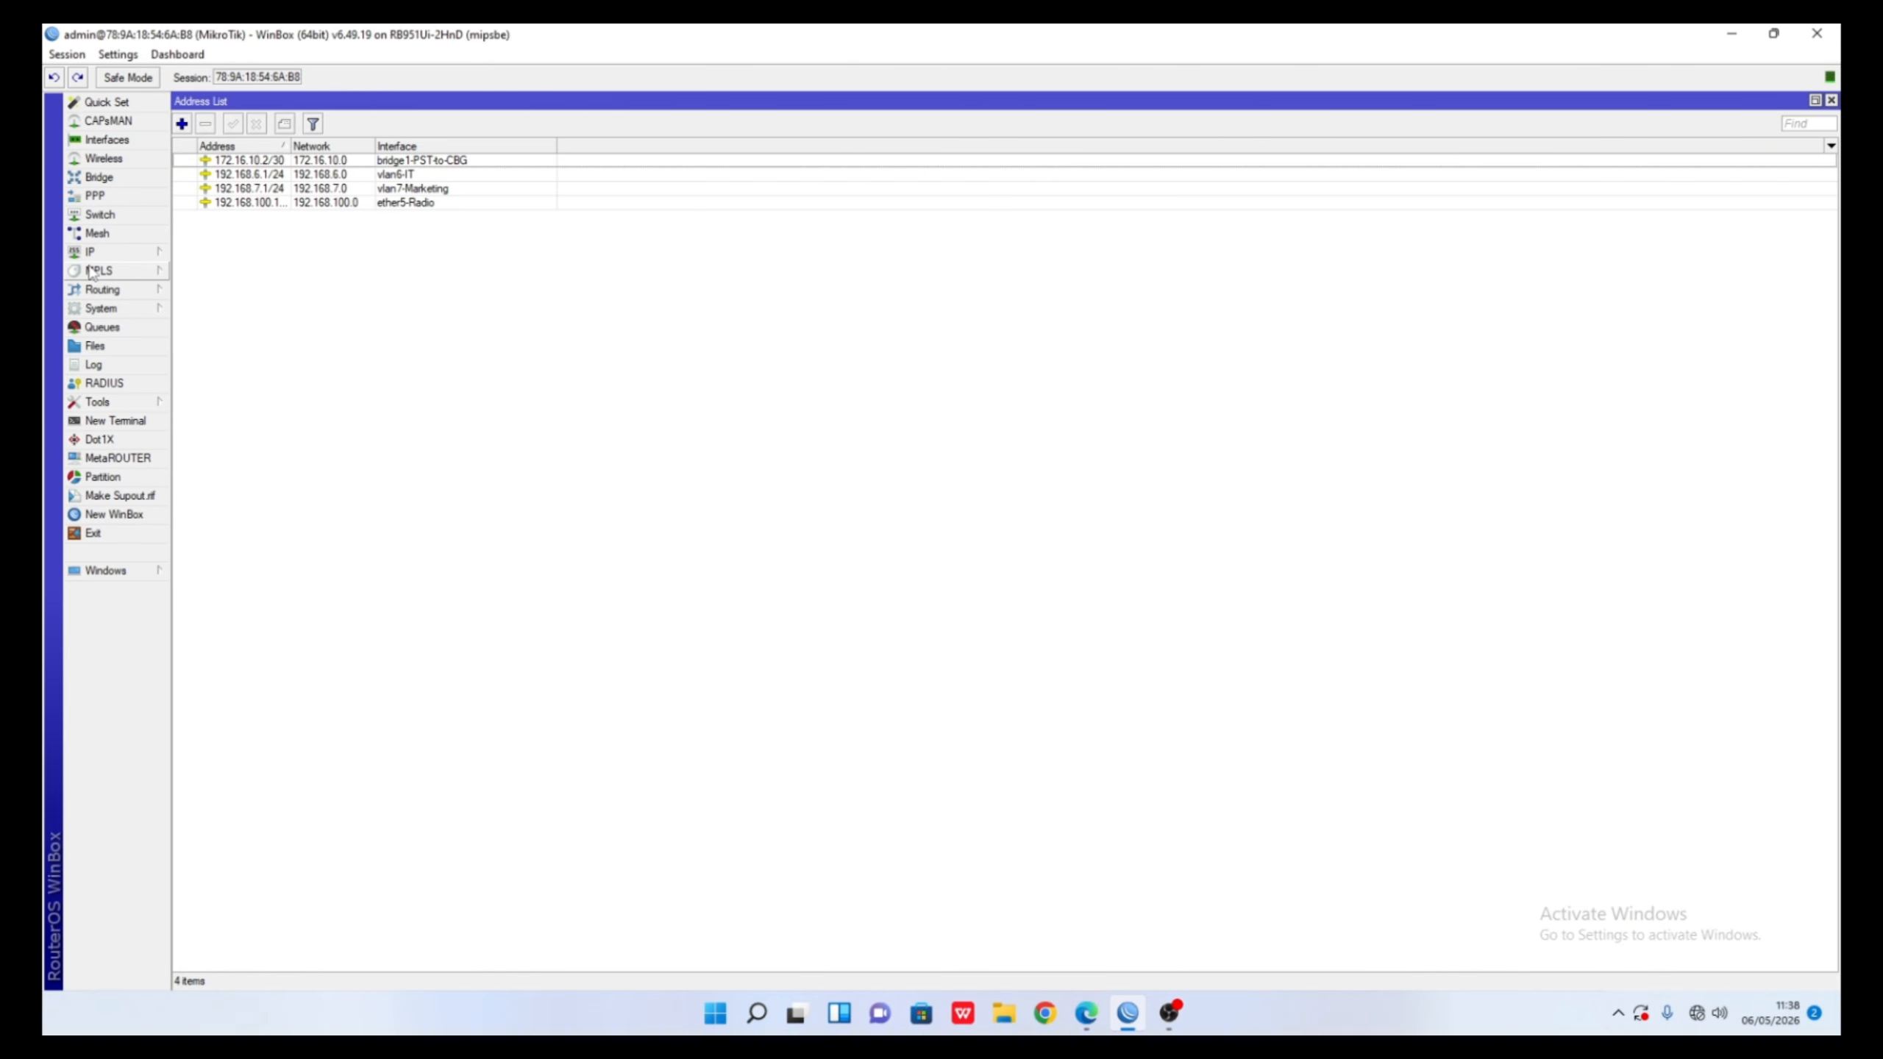
click(111, 252)
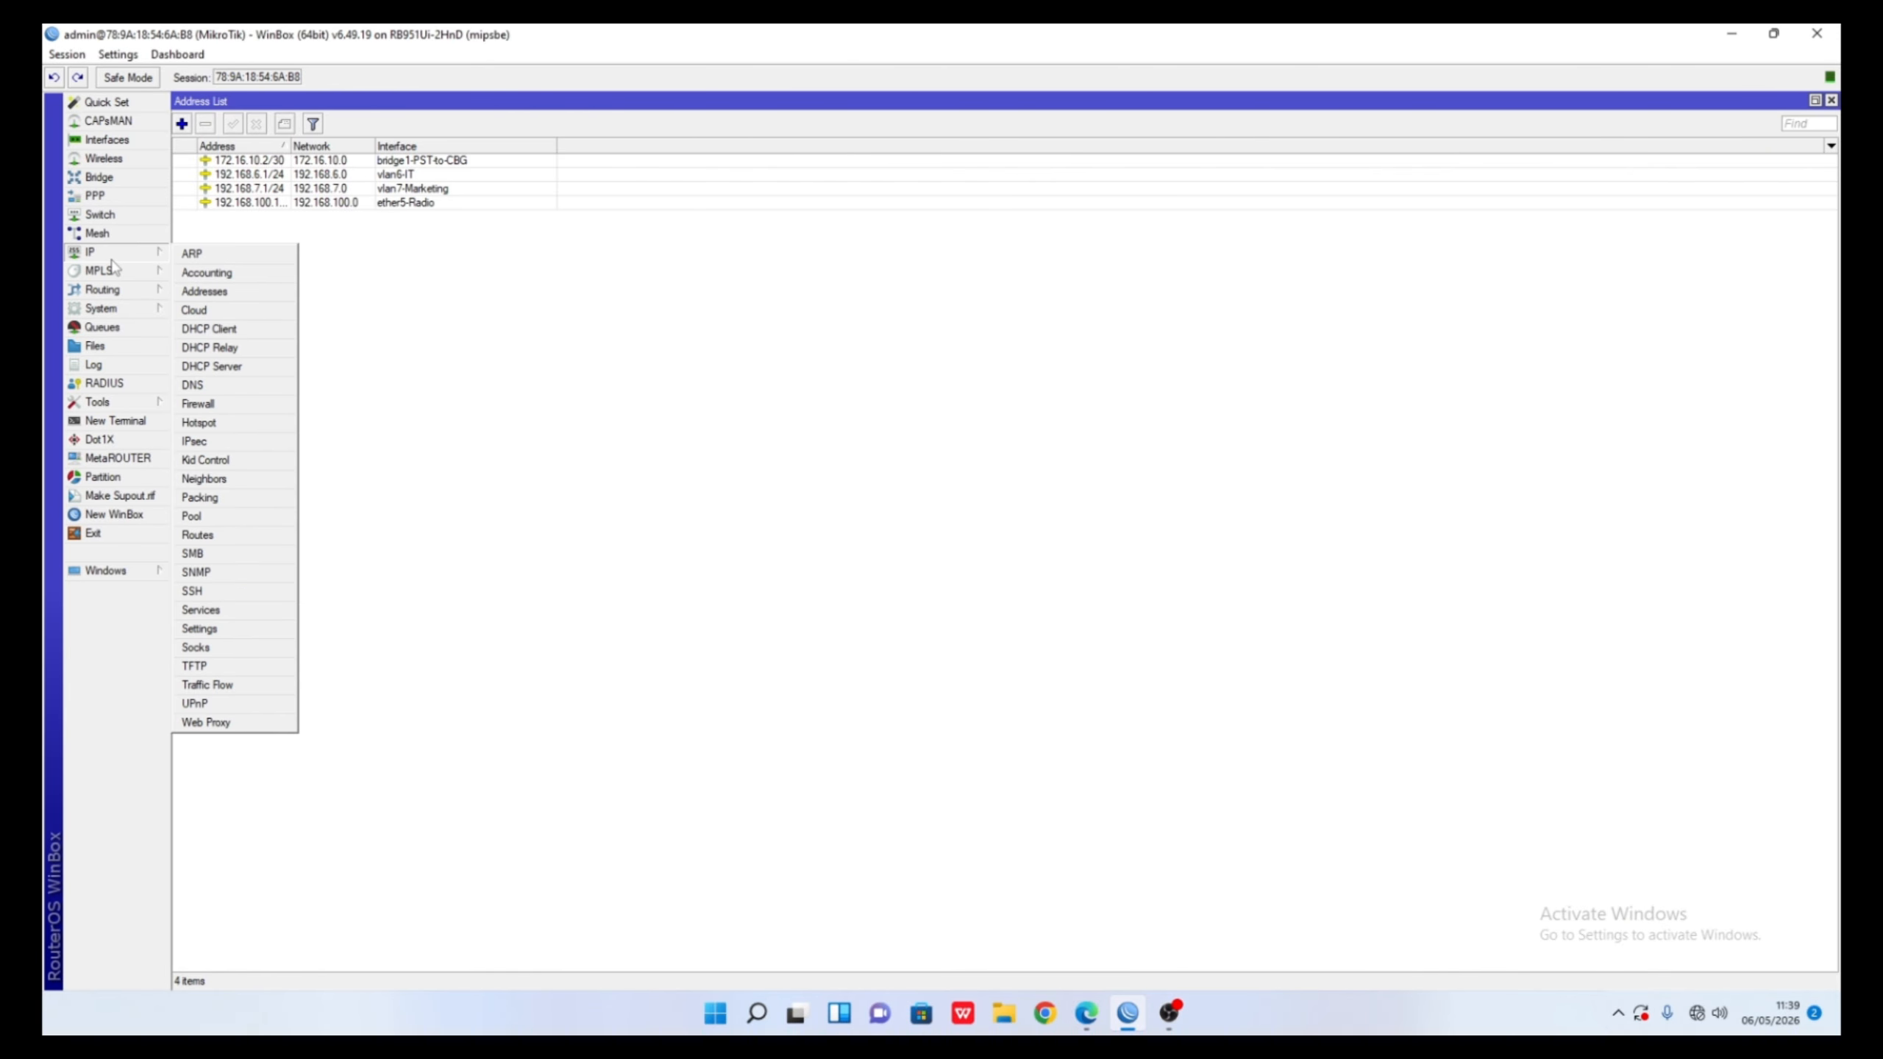
click(207, 367)
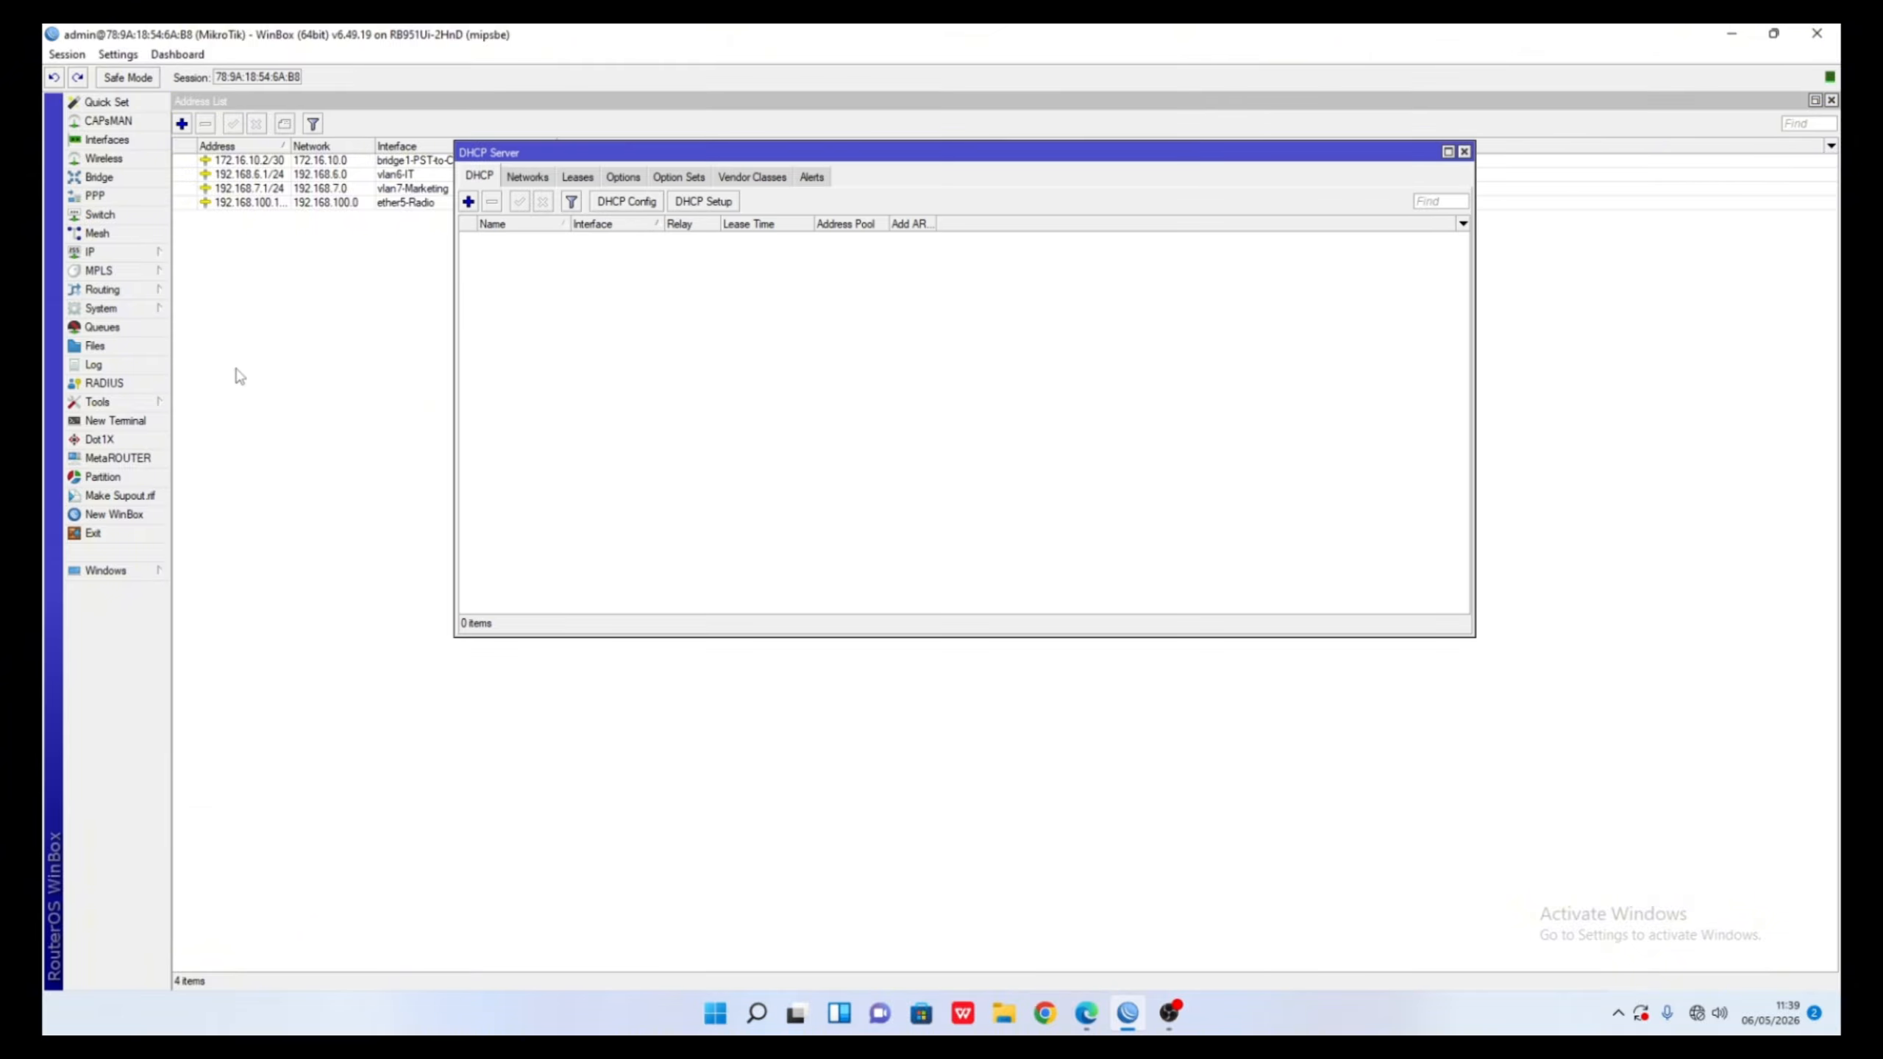
click(700, 203)
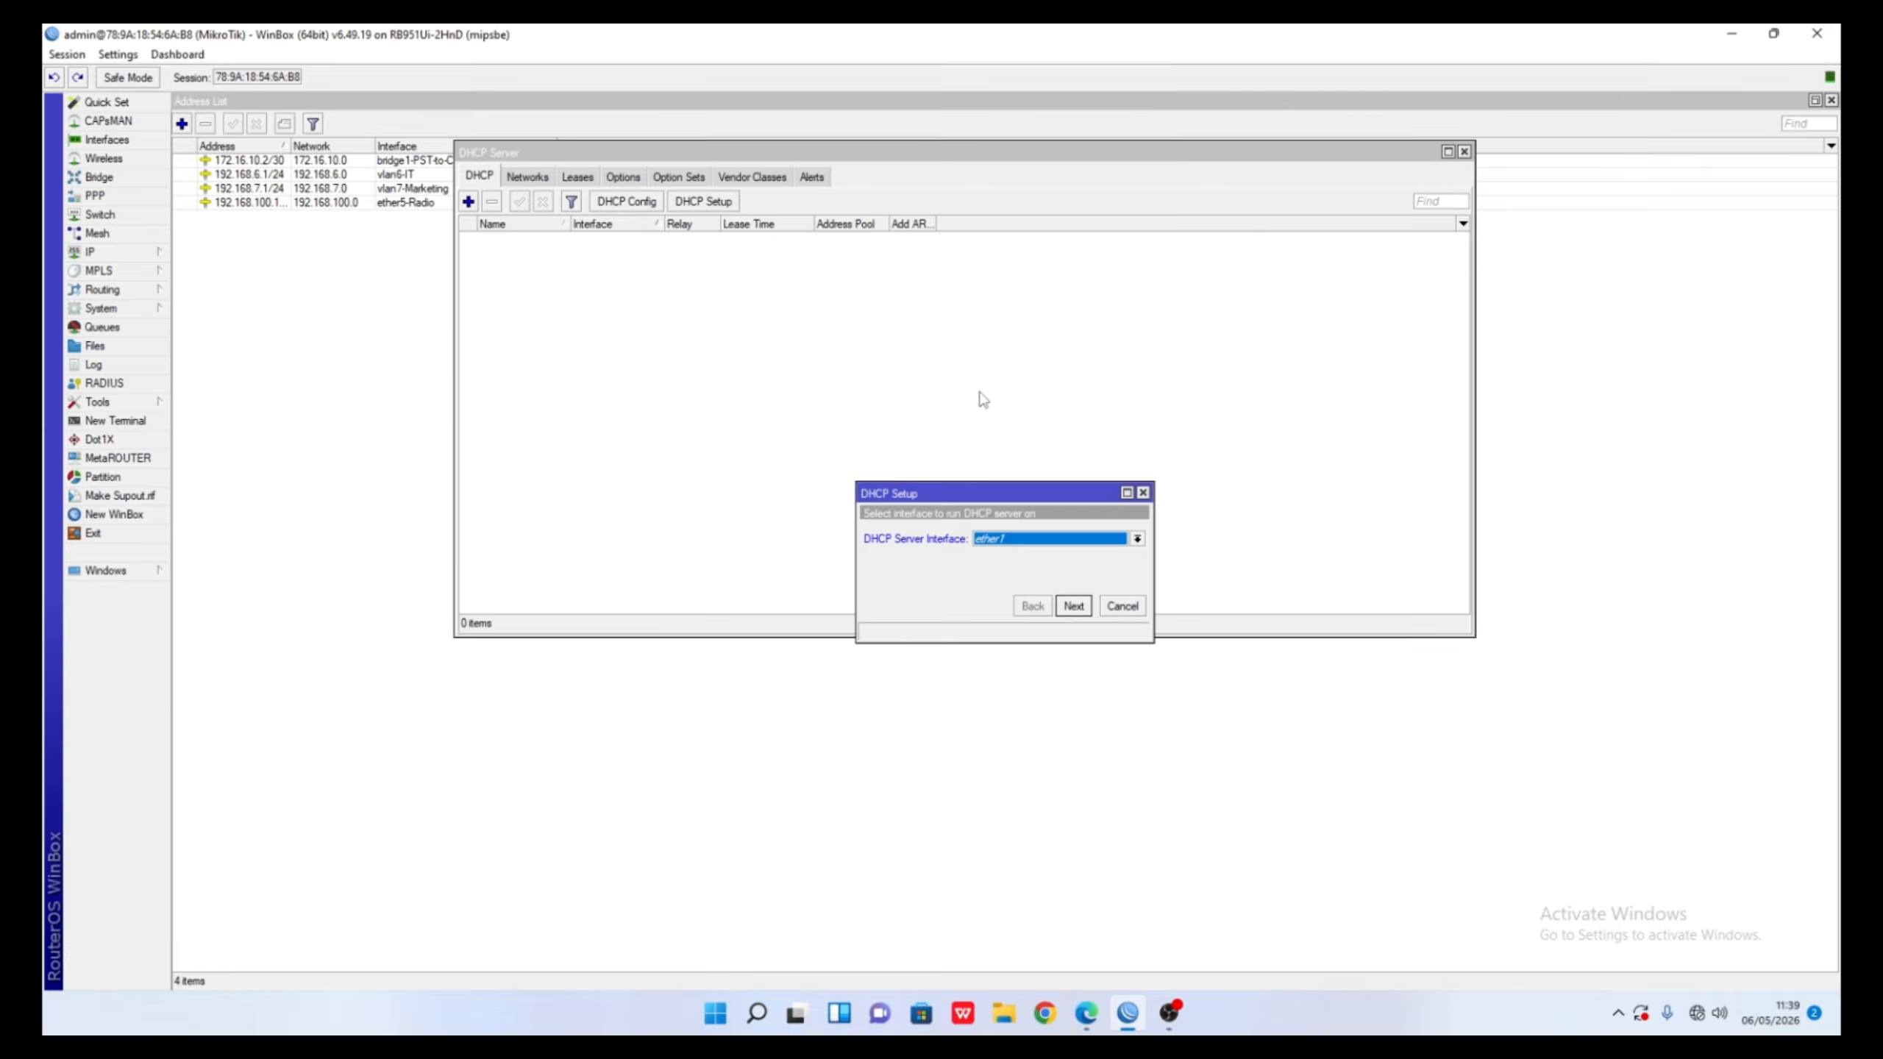
click(1136, 539)
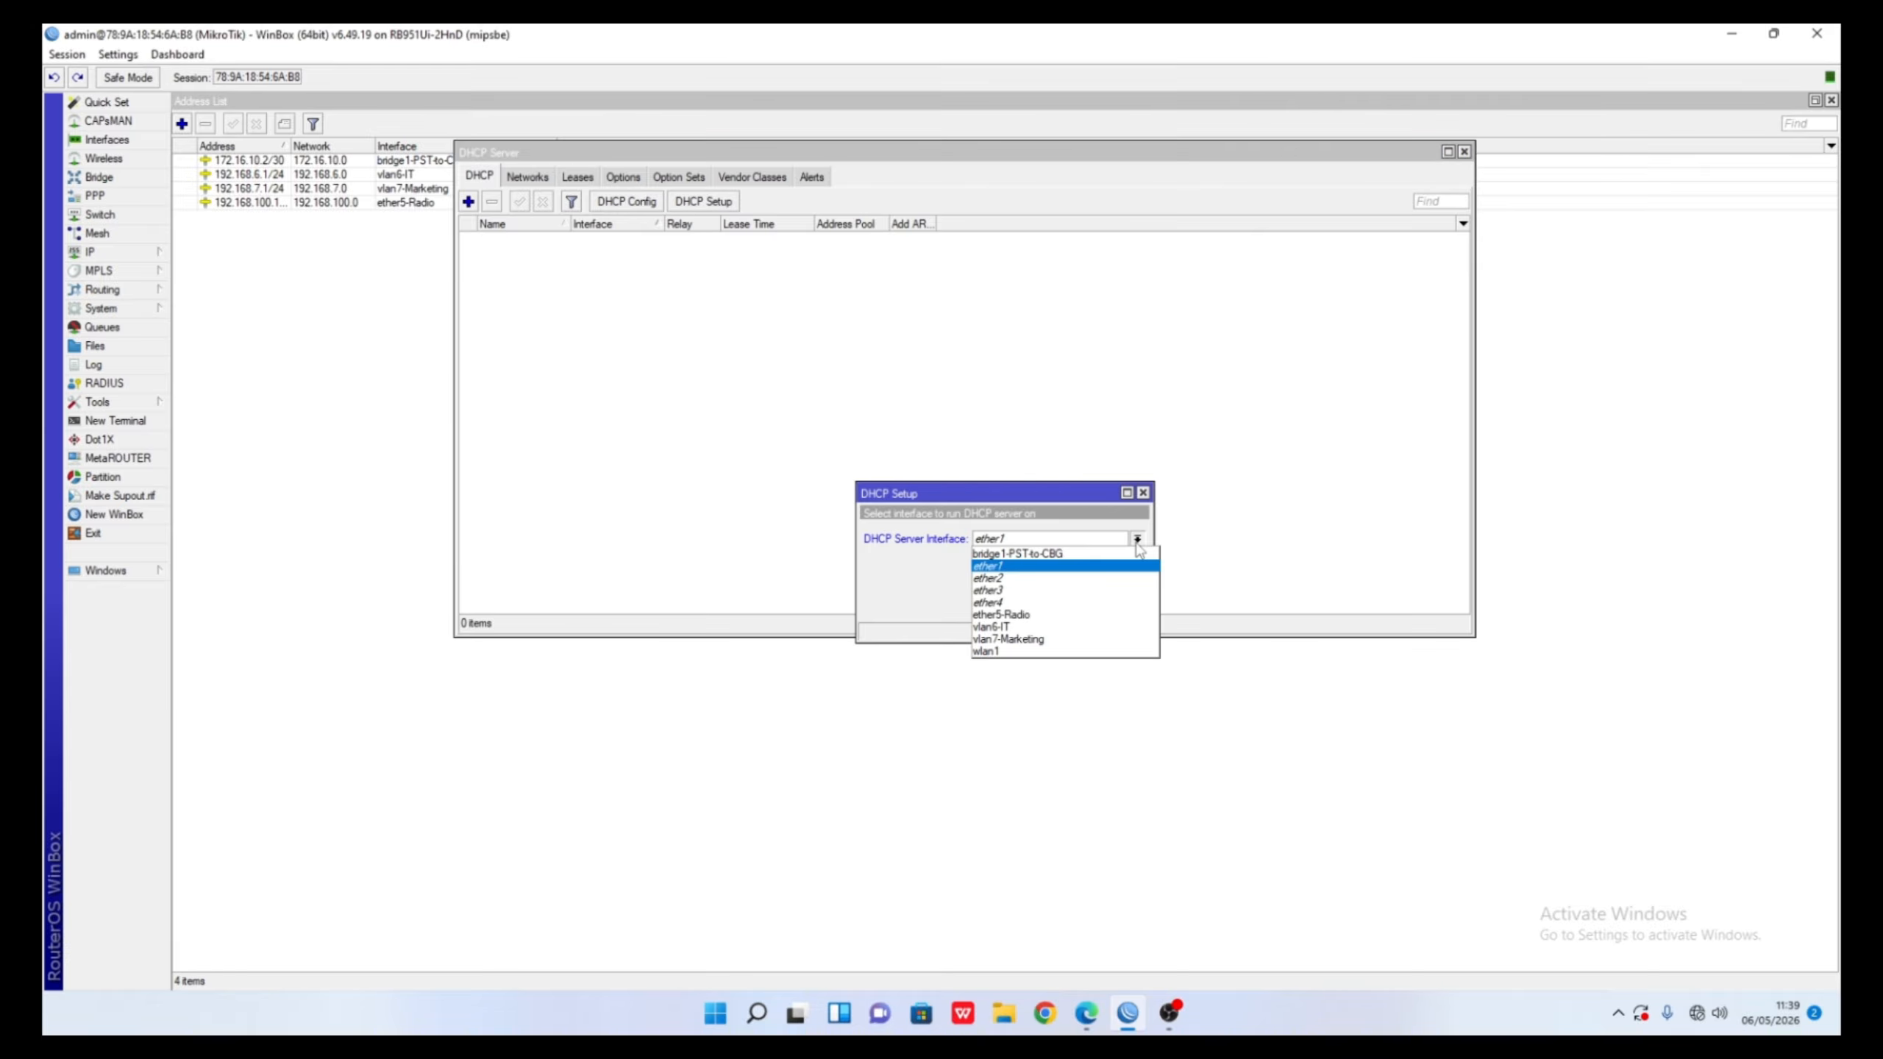
click(1074, 560)
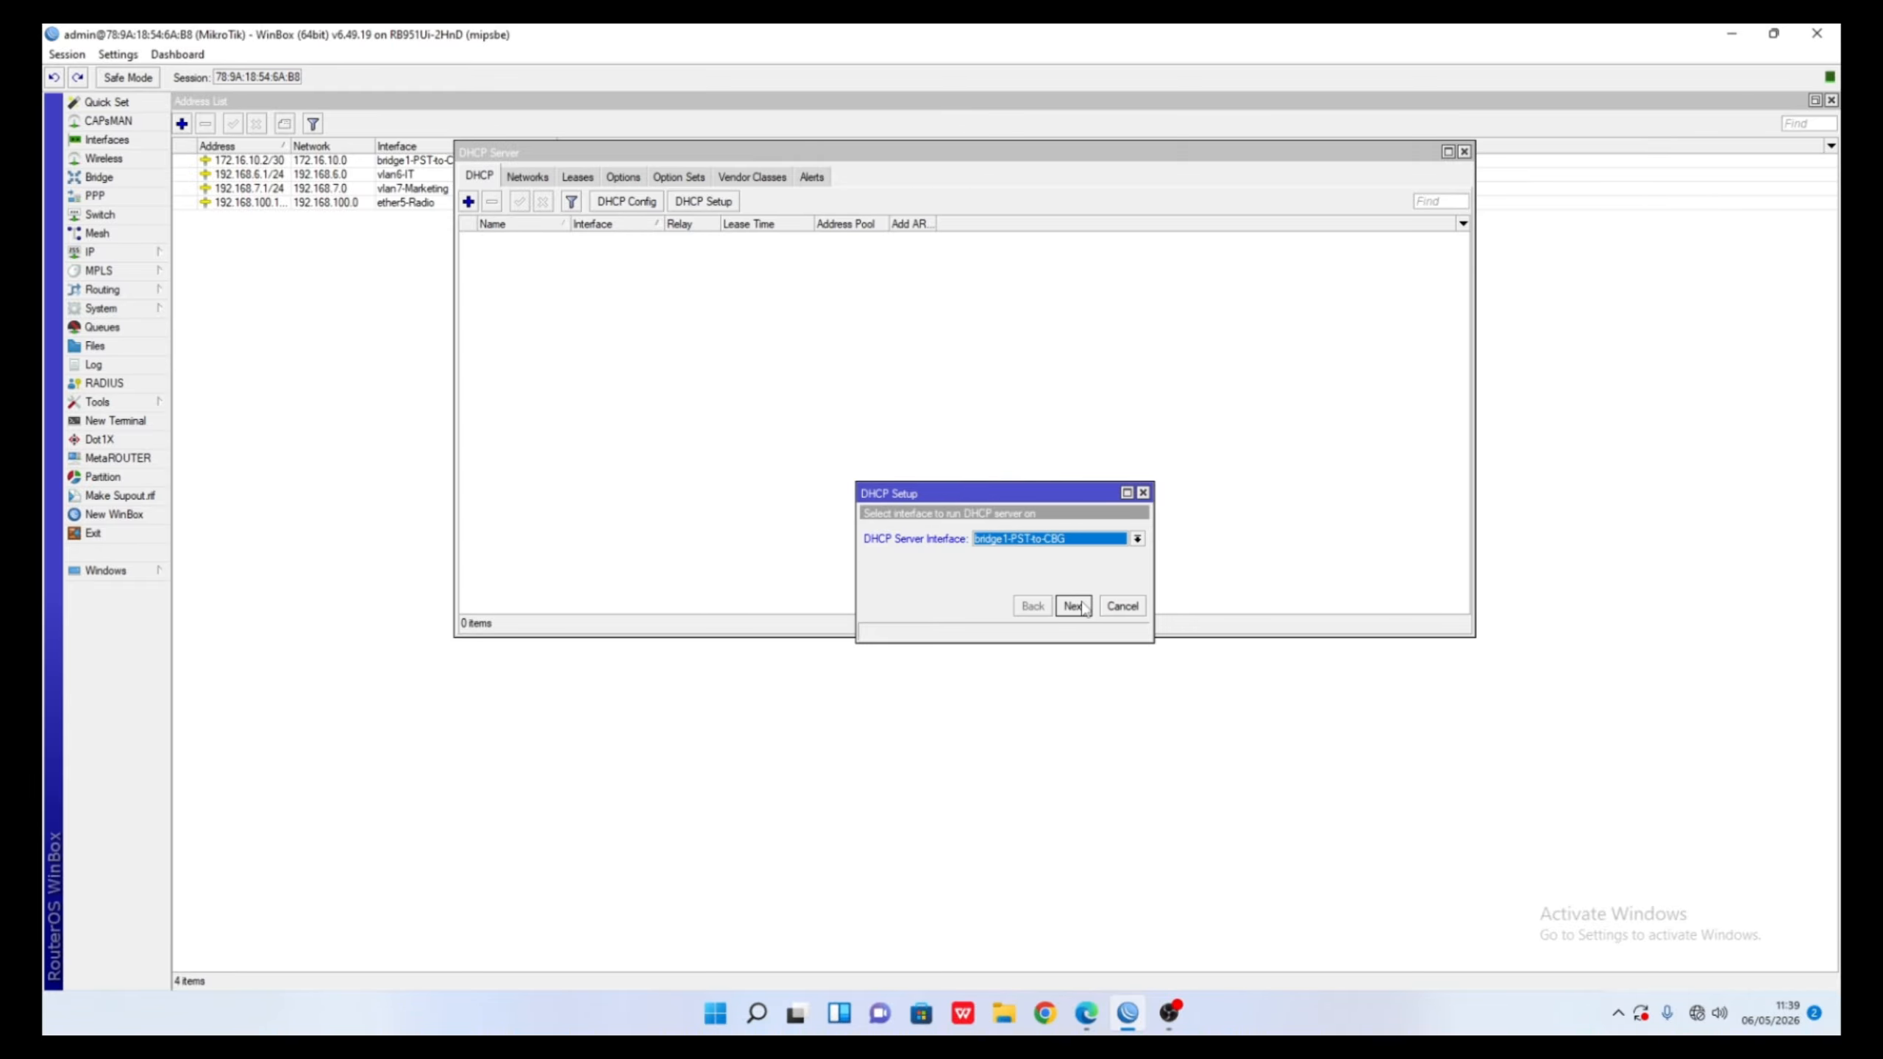
click(1080, 606)
click(1073, 606)
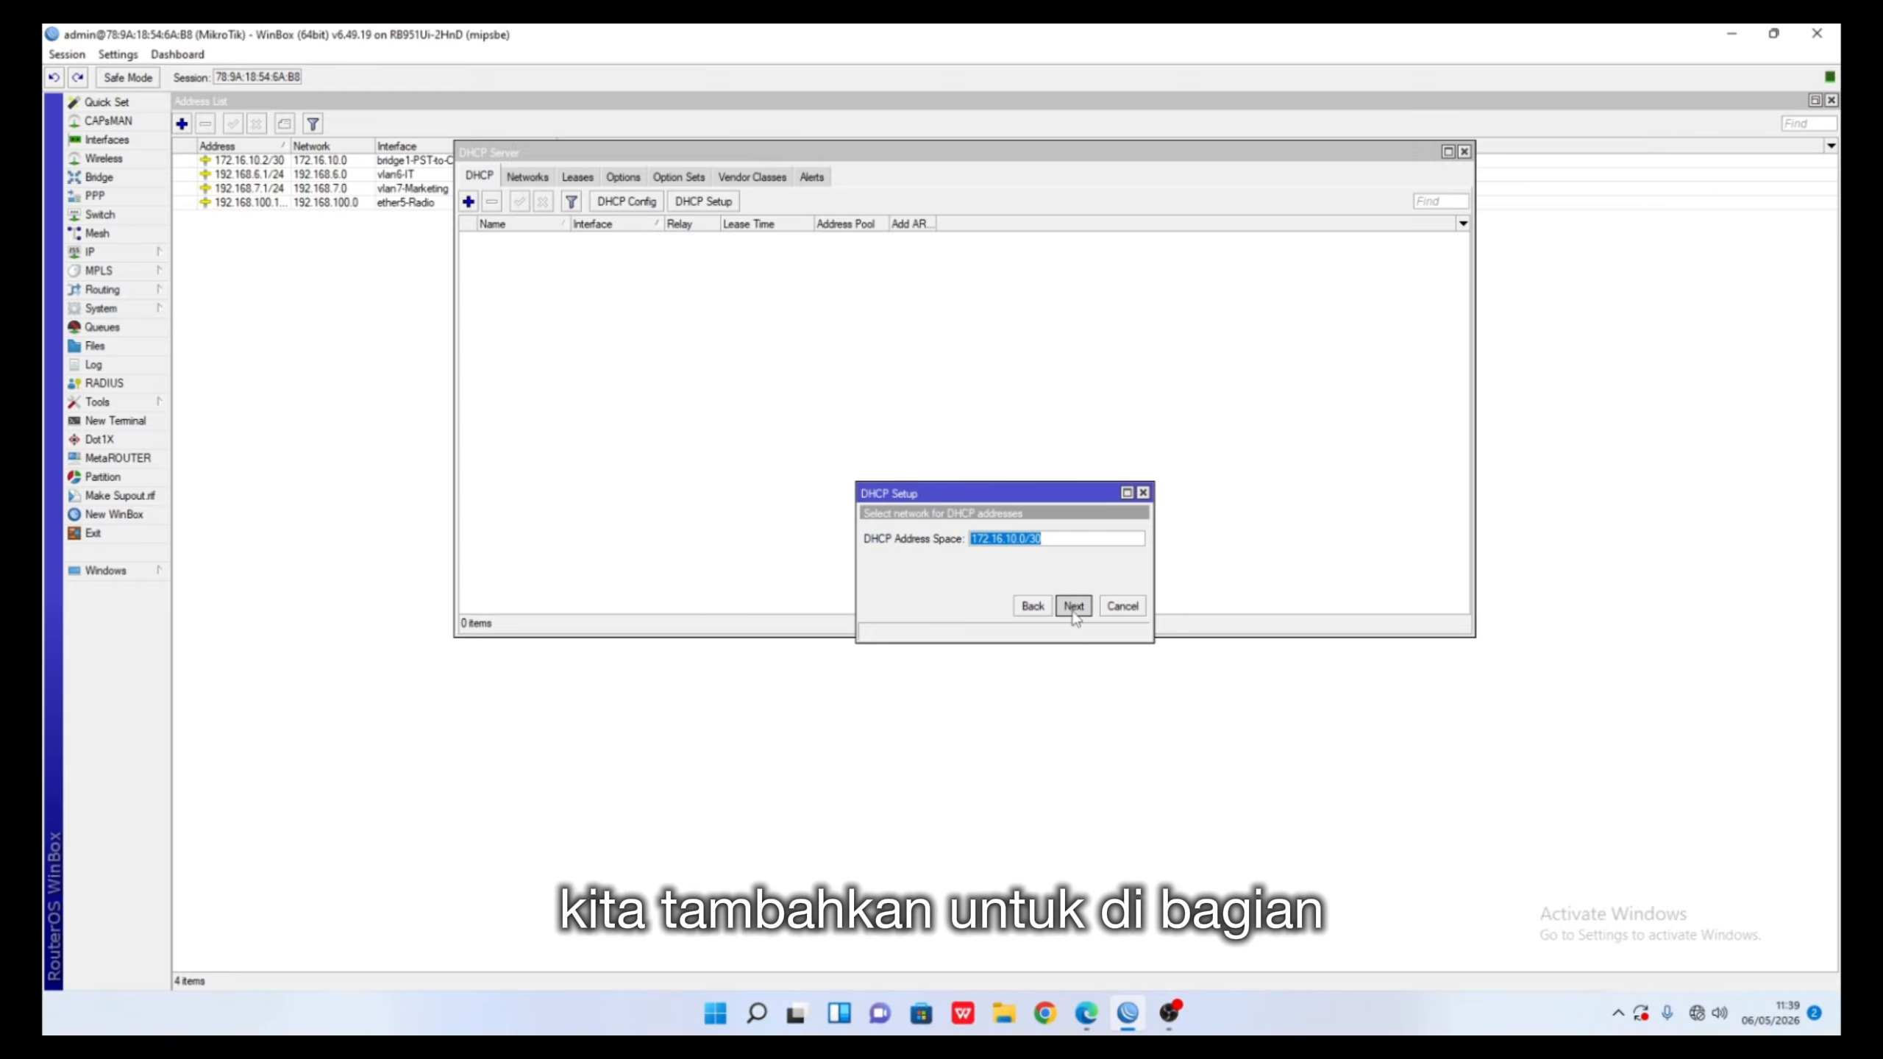
click(1075, 615)
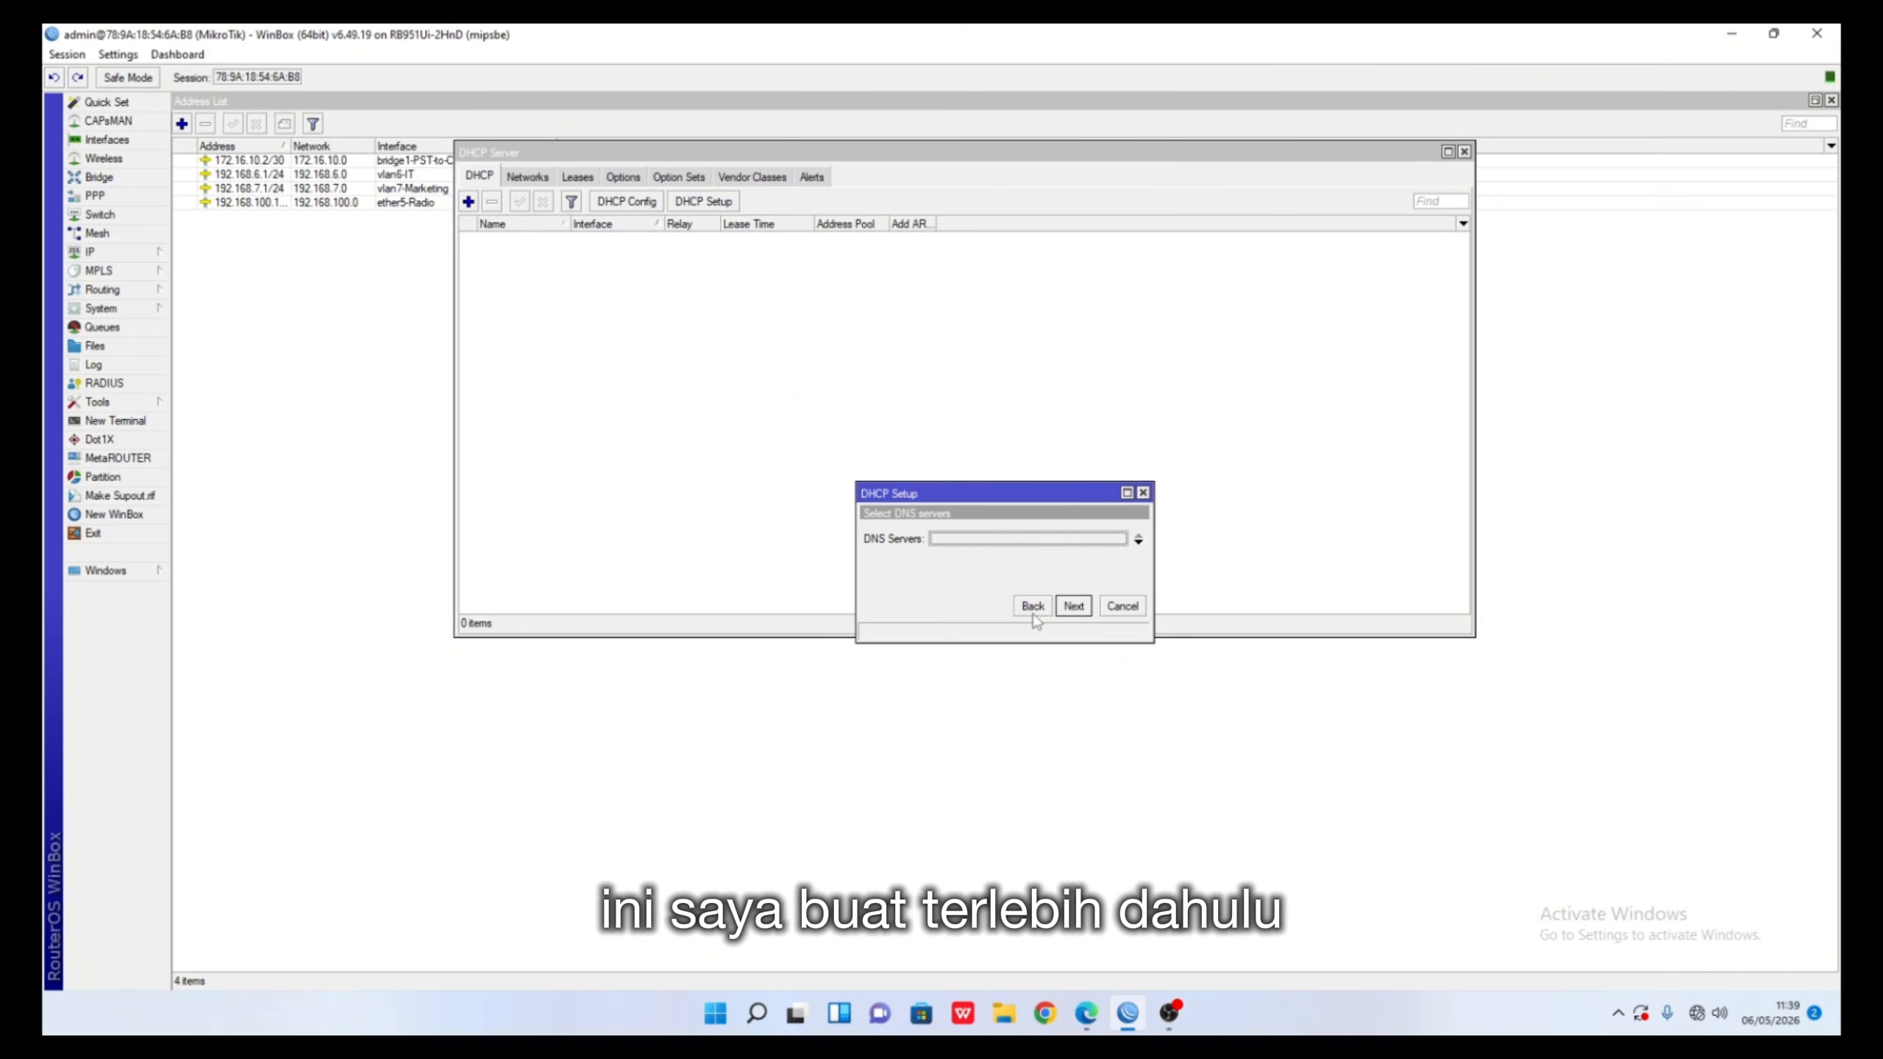
click(1033, 607)
click(1032, 606)
click(1032, 607)
click(1033, 607)
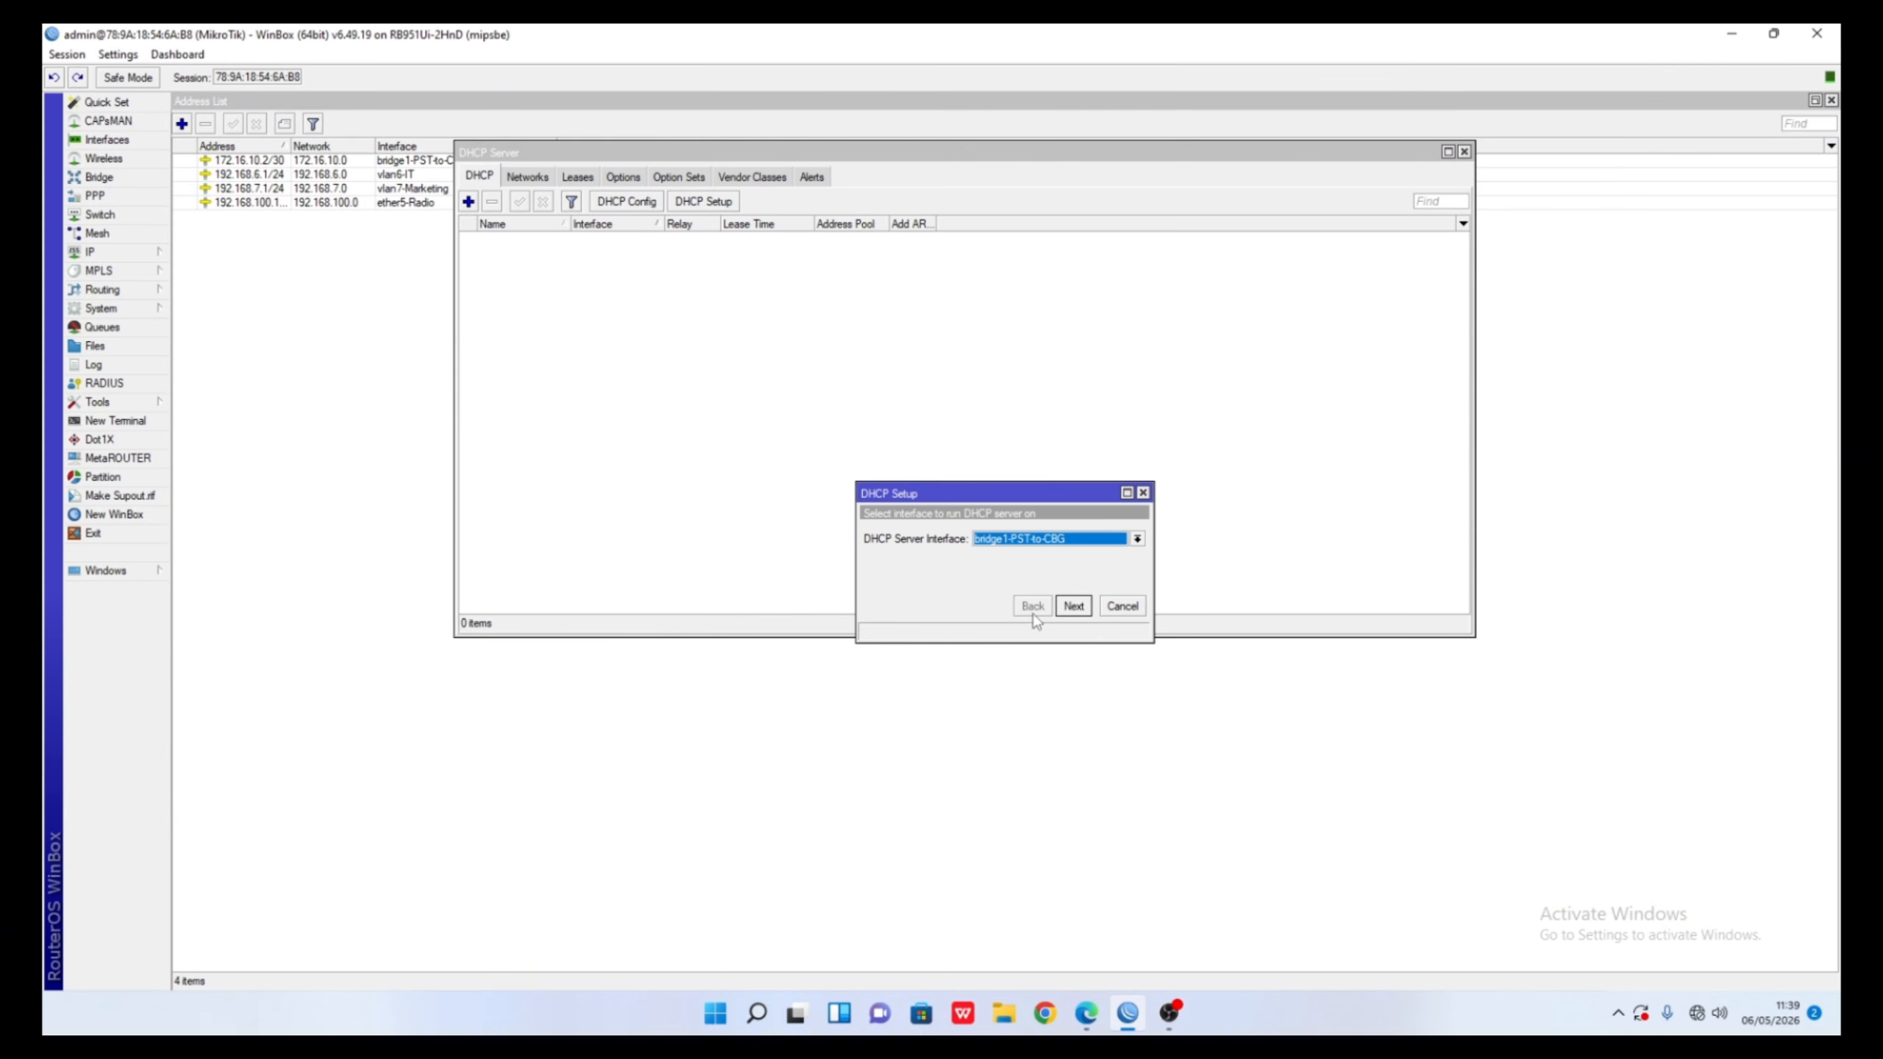
click(1130, 608)
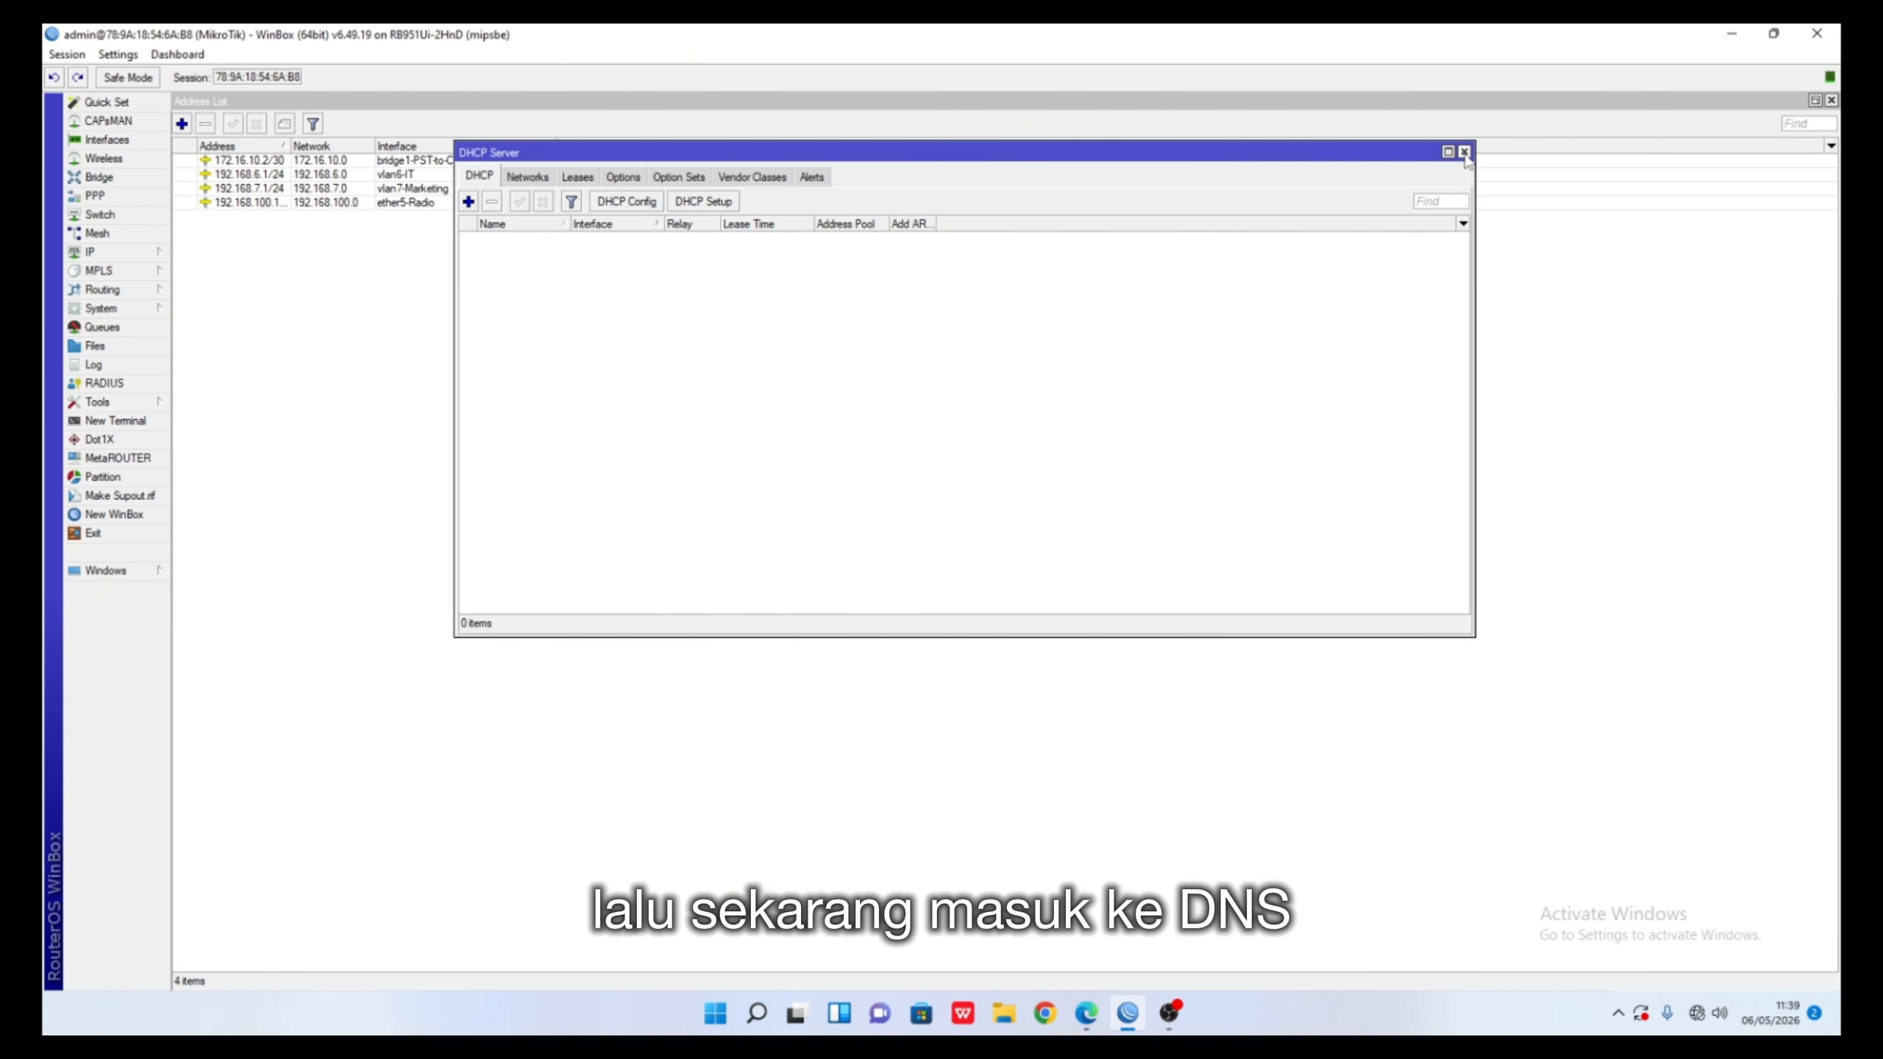
click(1464, 152)
- Set the DNS server to 172.16.10.1 with Allow Remote Requests enabled
click(150, 252)
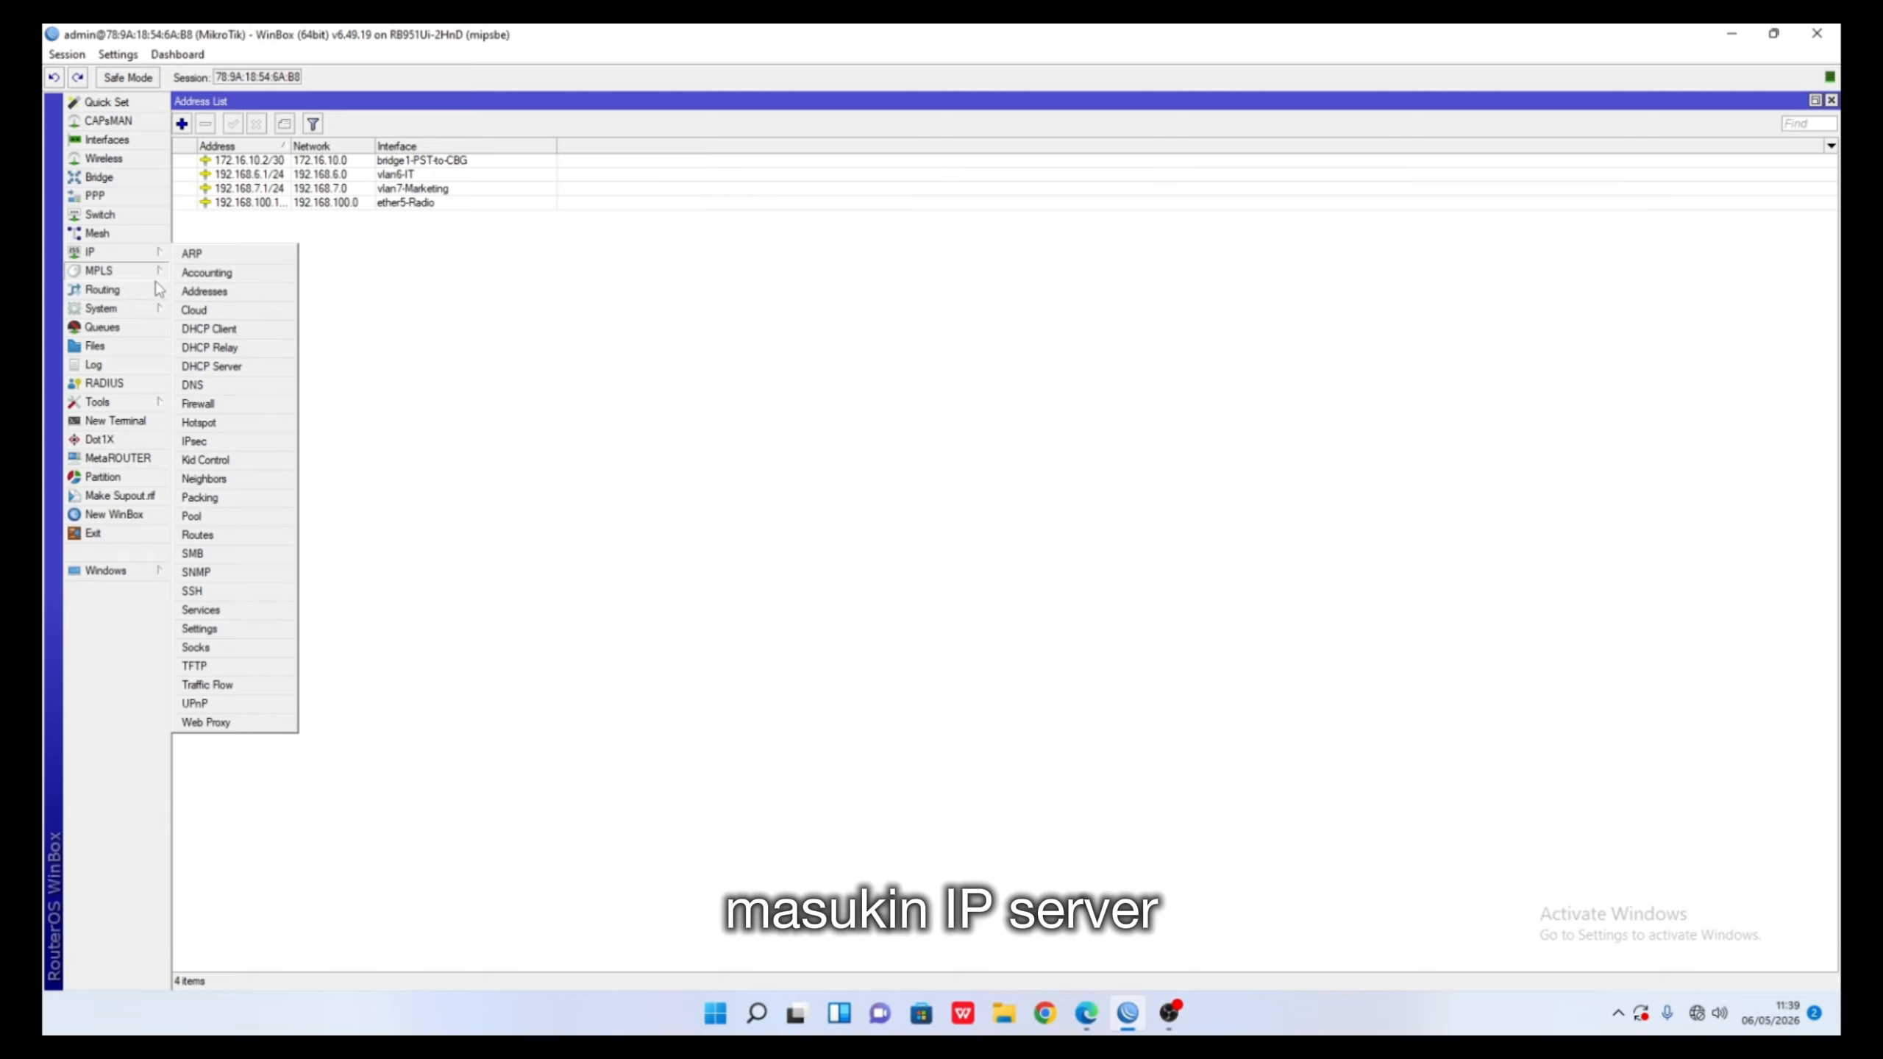
click(193, 385)
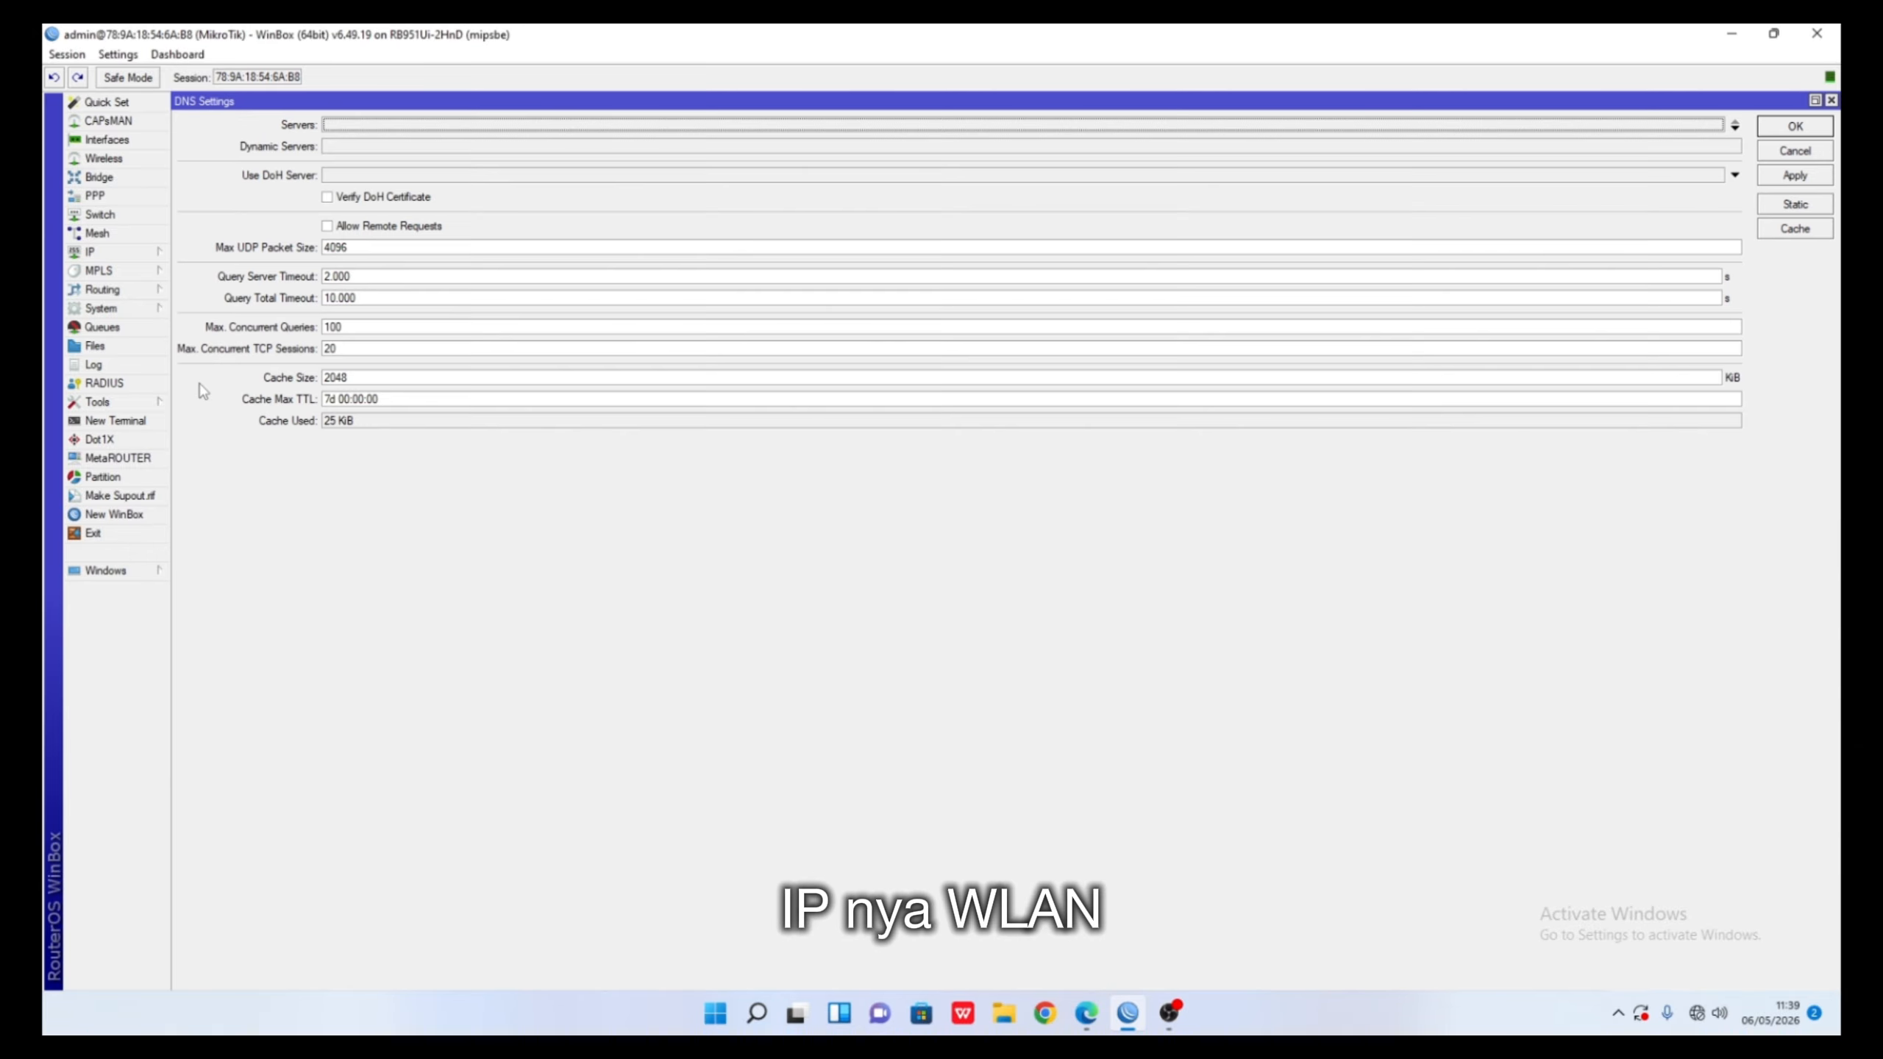
click(374, 127)
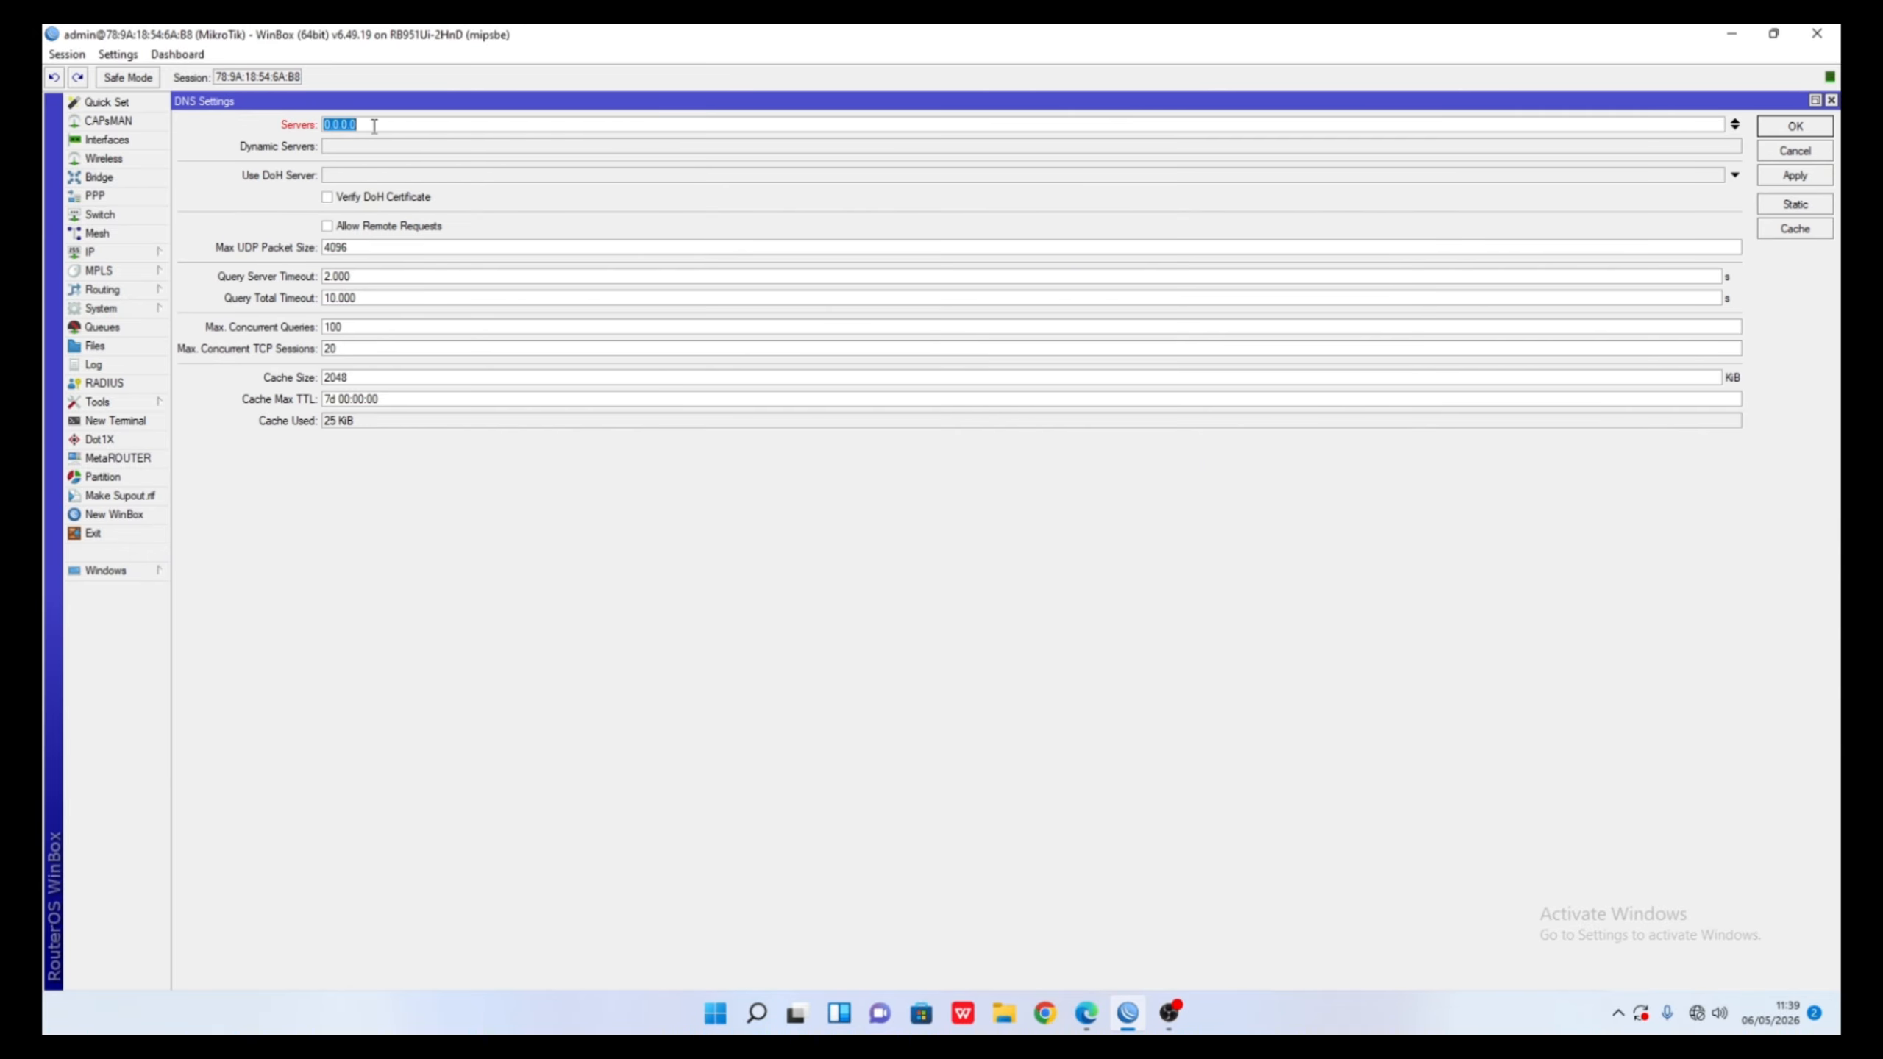
text(172.16.10)
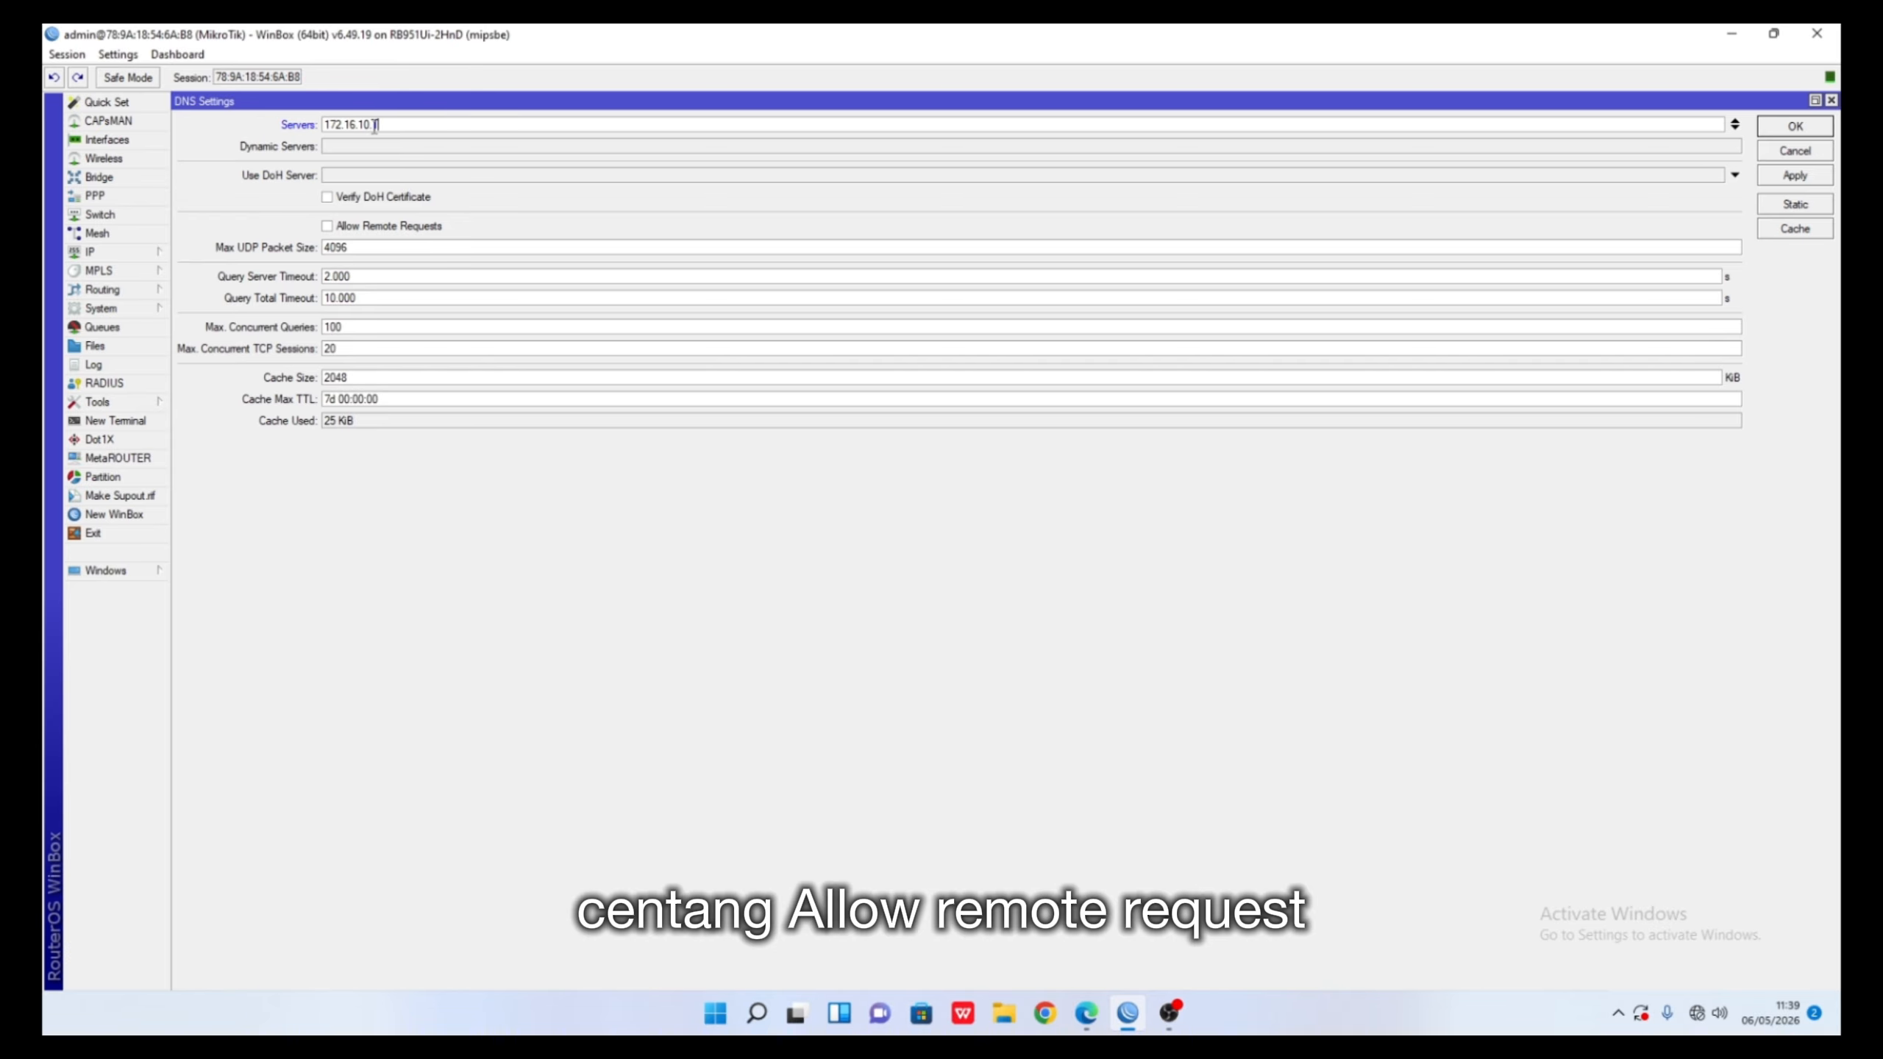
text(.1)
click(362, 229)
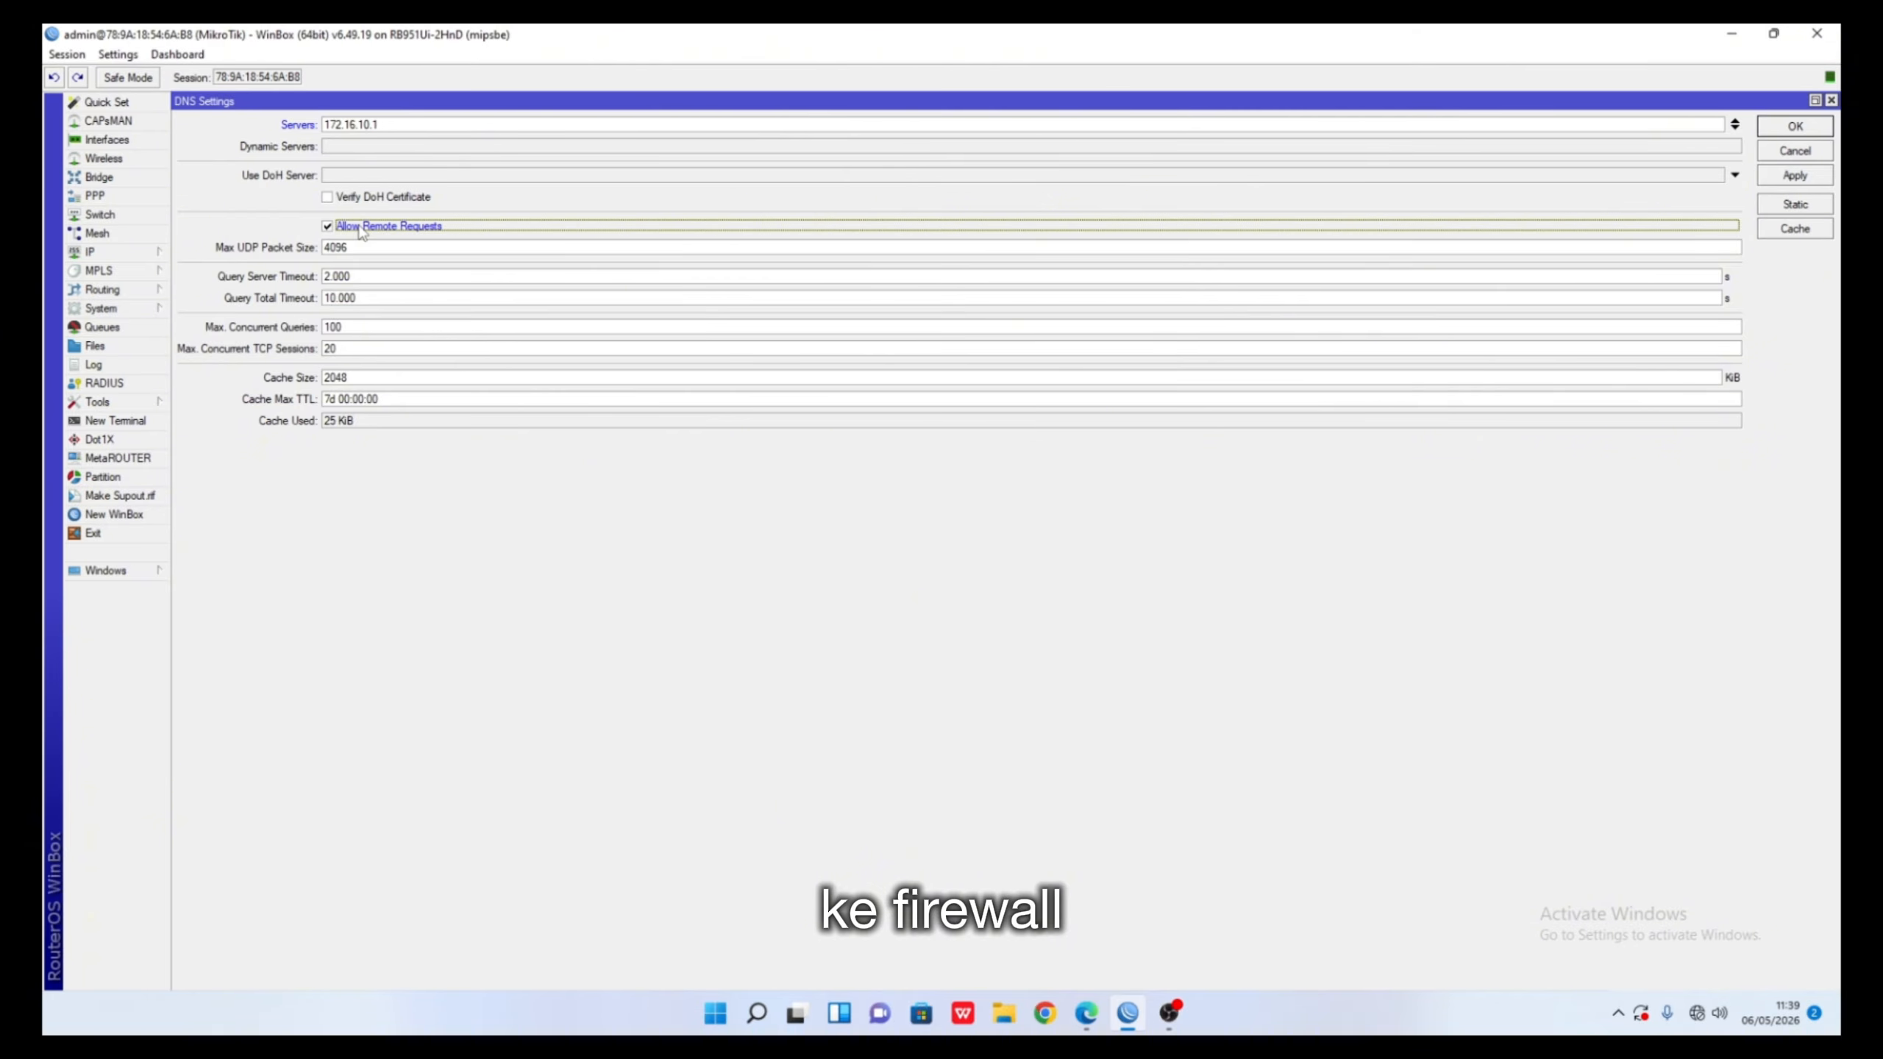
click(1786, 125)
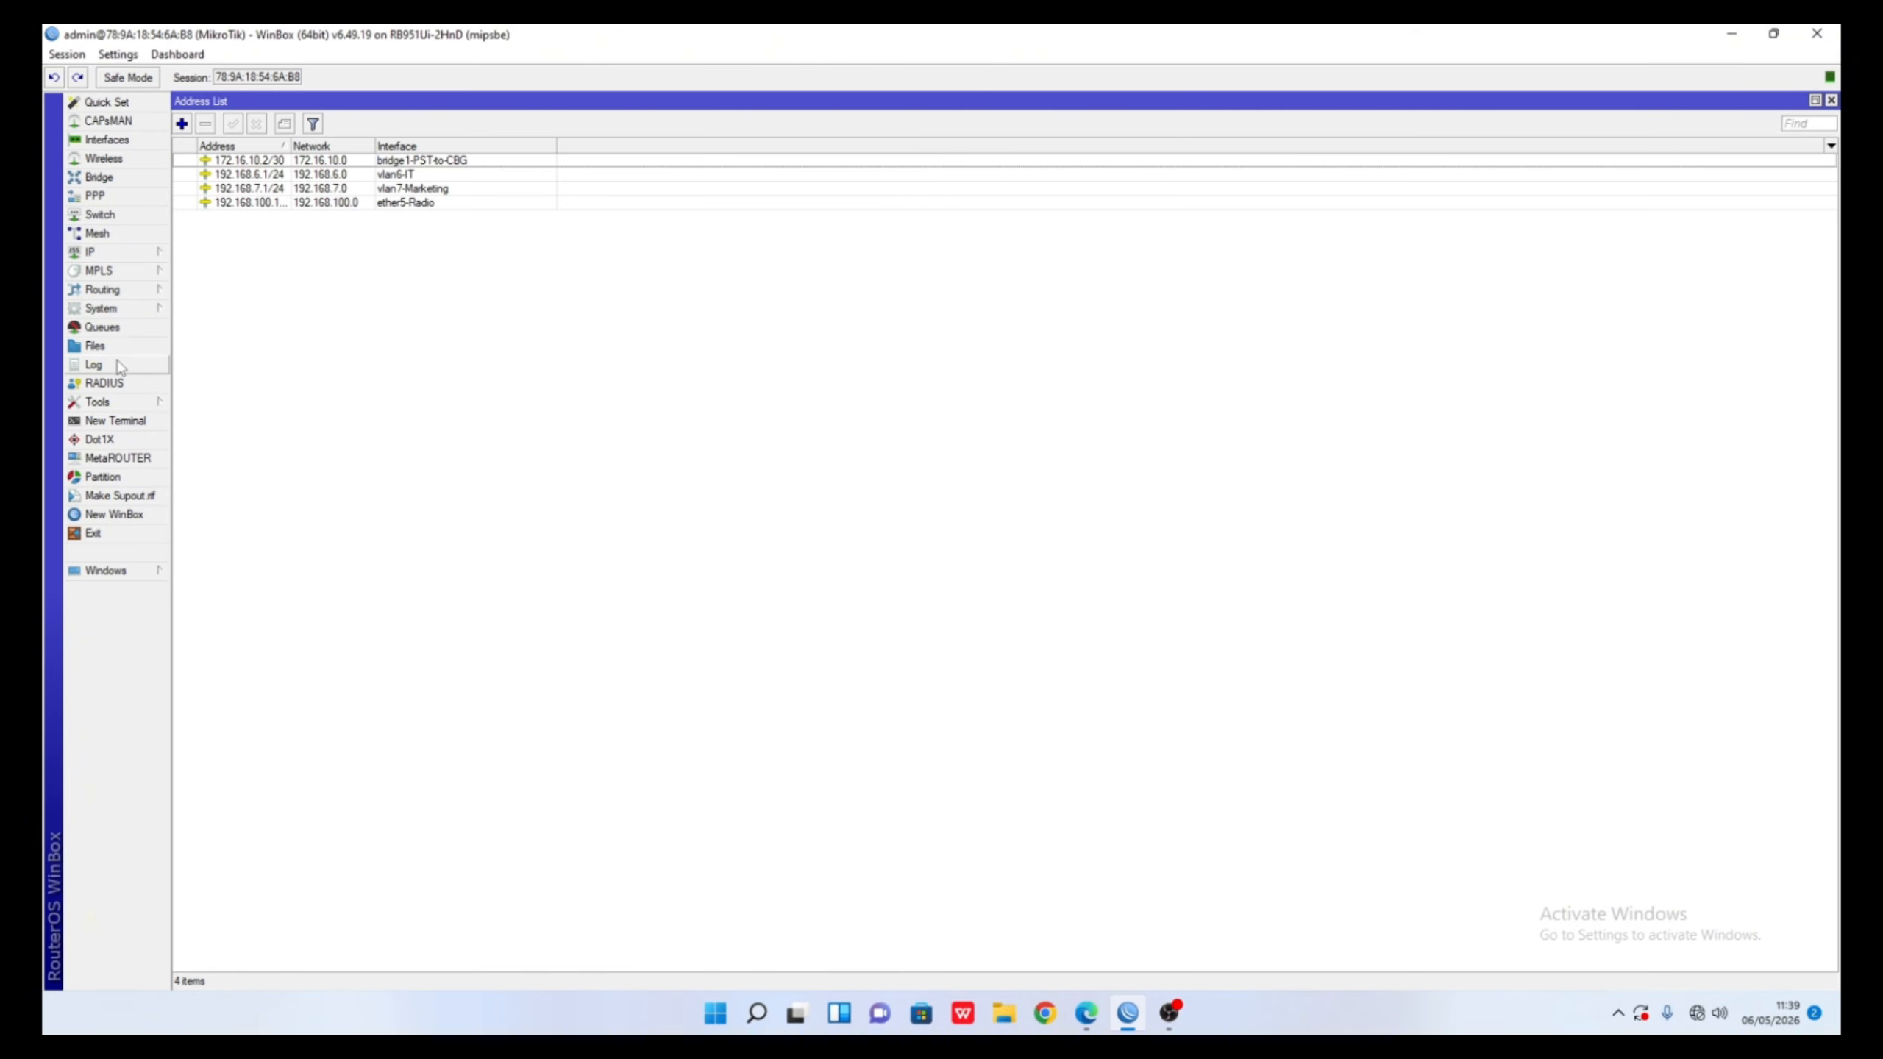
- Create a new Firewall NAT rule with action masquerade
click(118, 256)
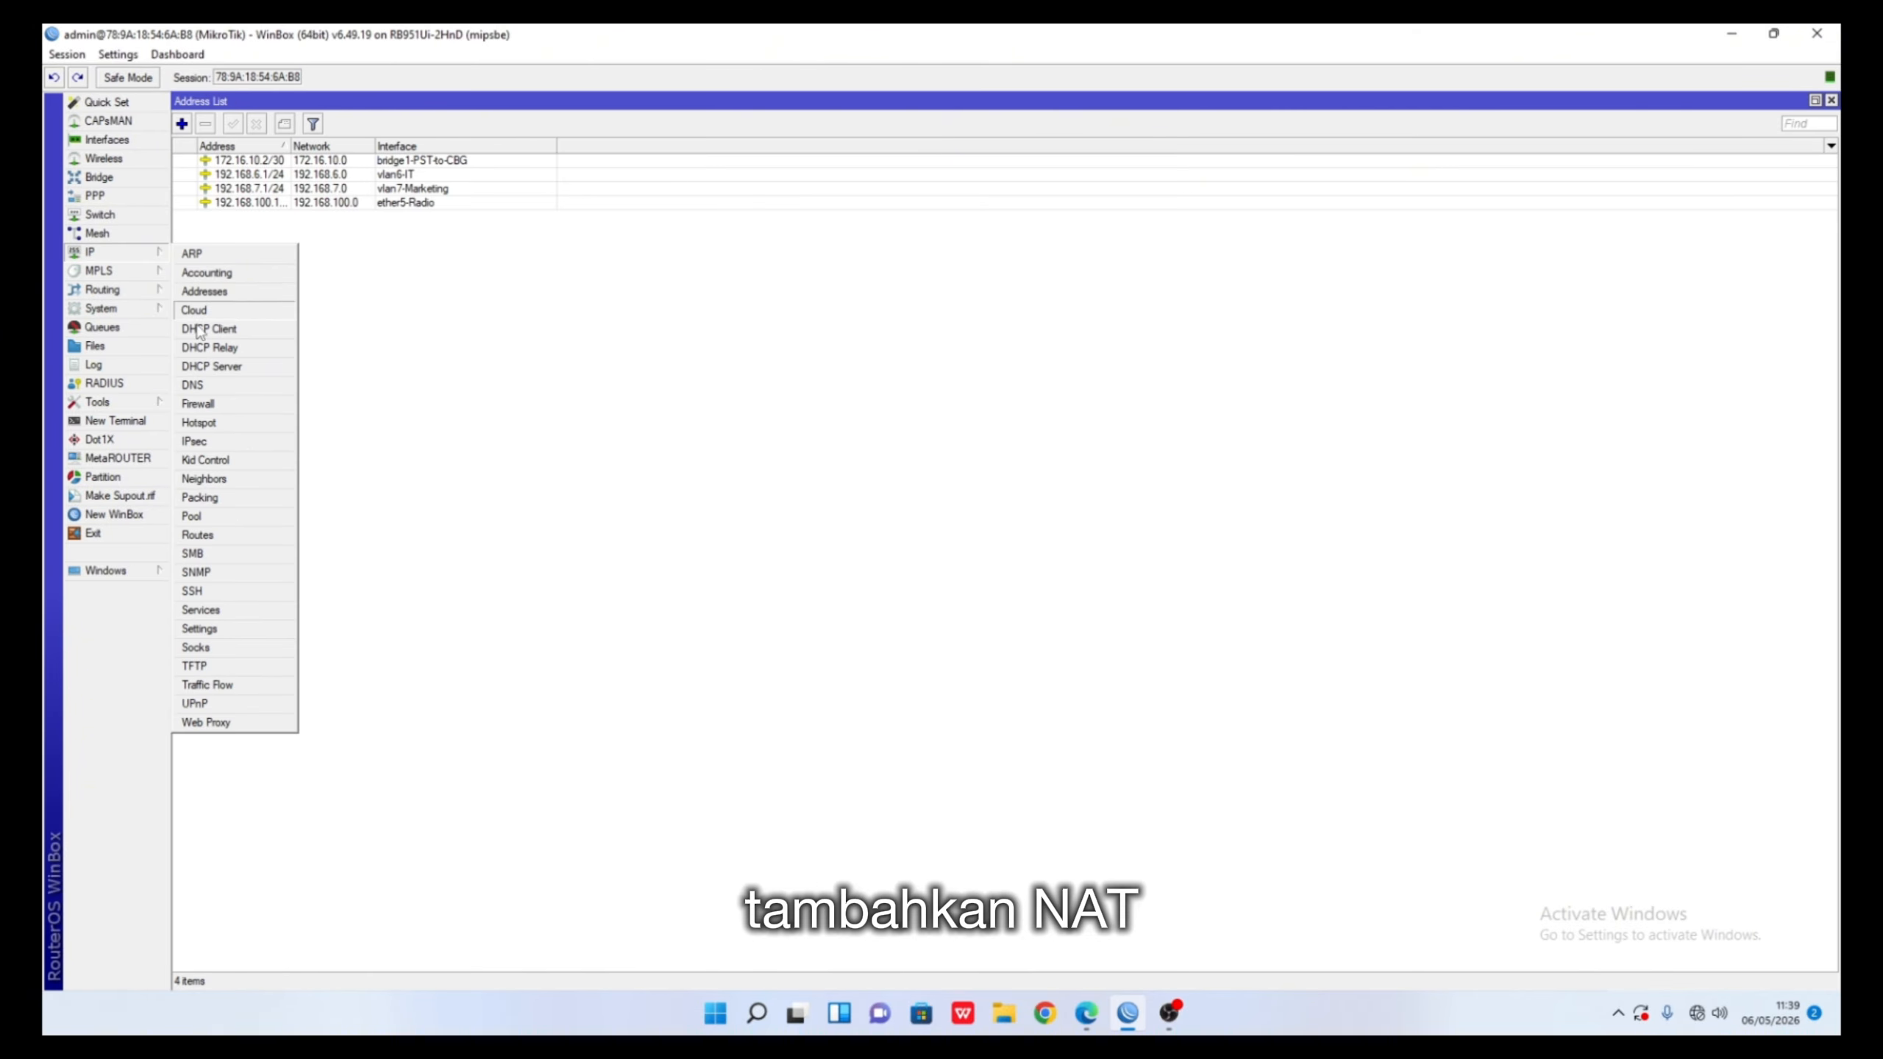
click(227, 408)
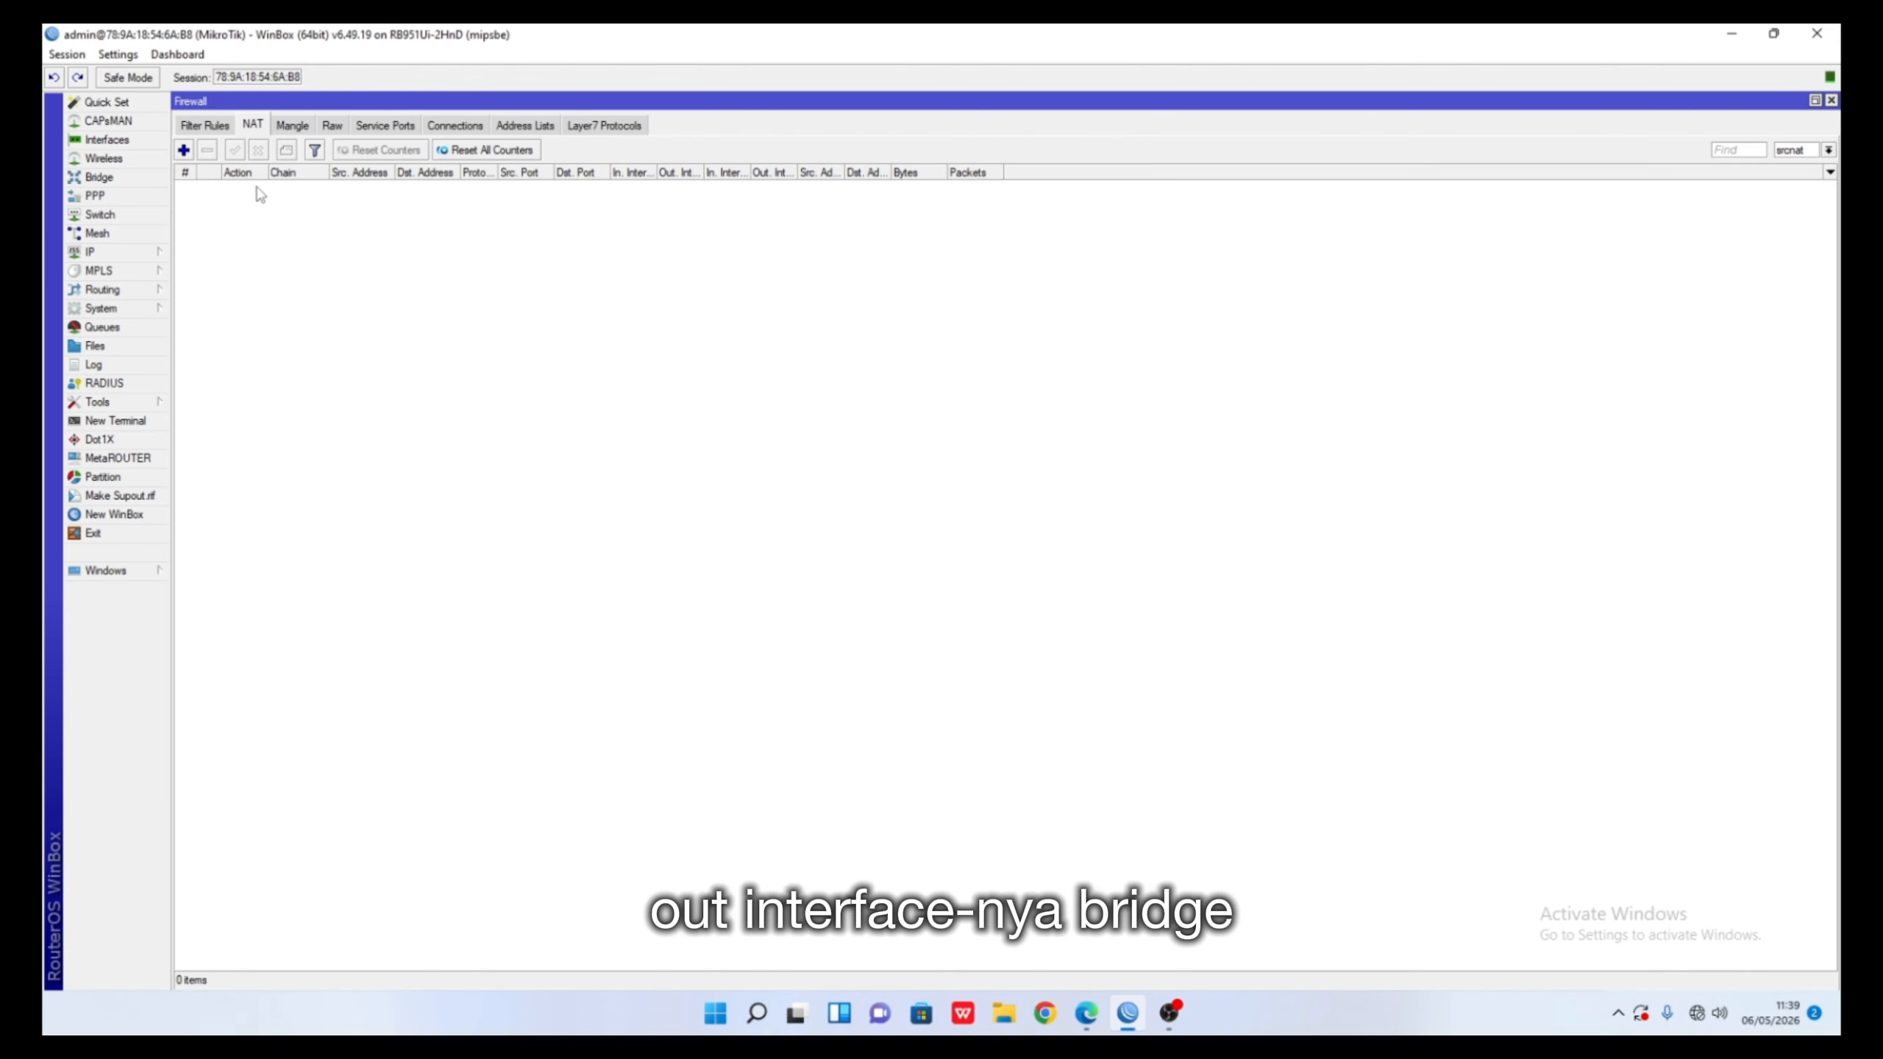
click(185, 151)
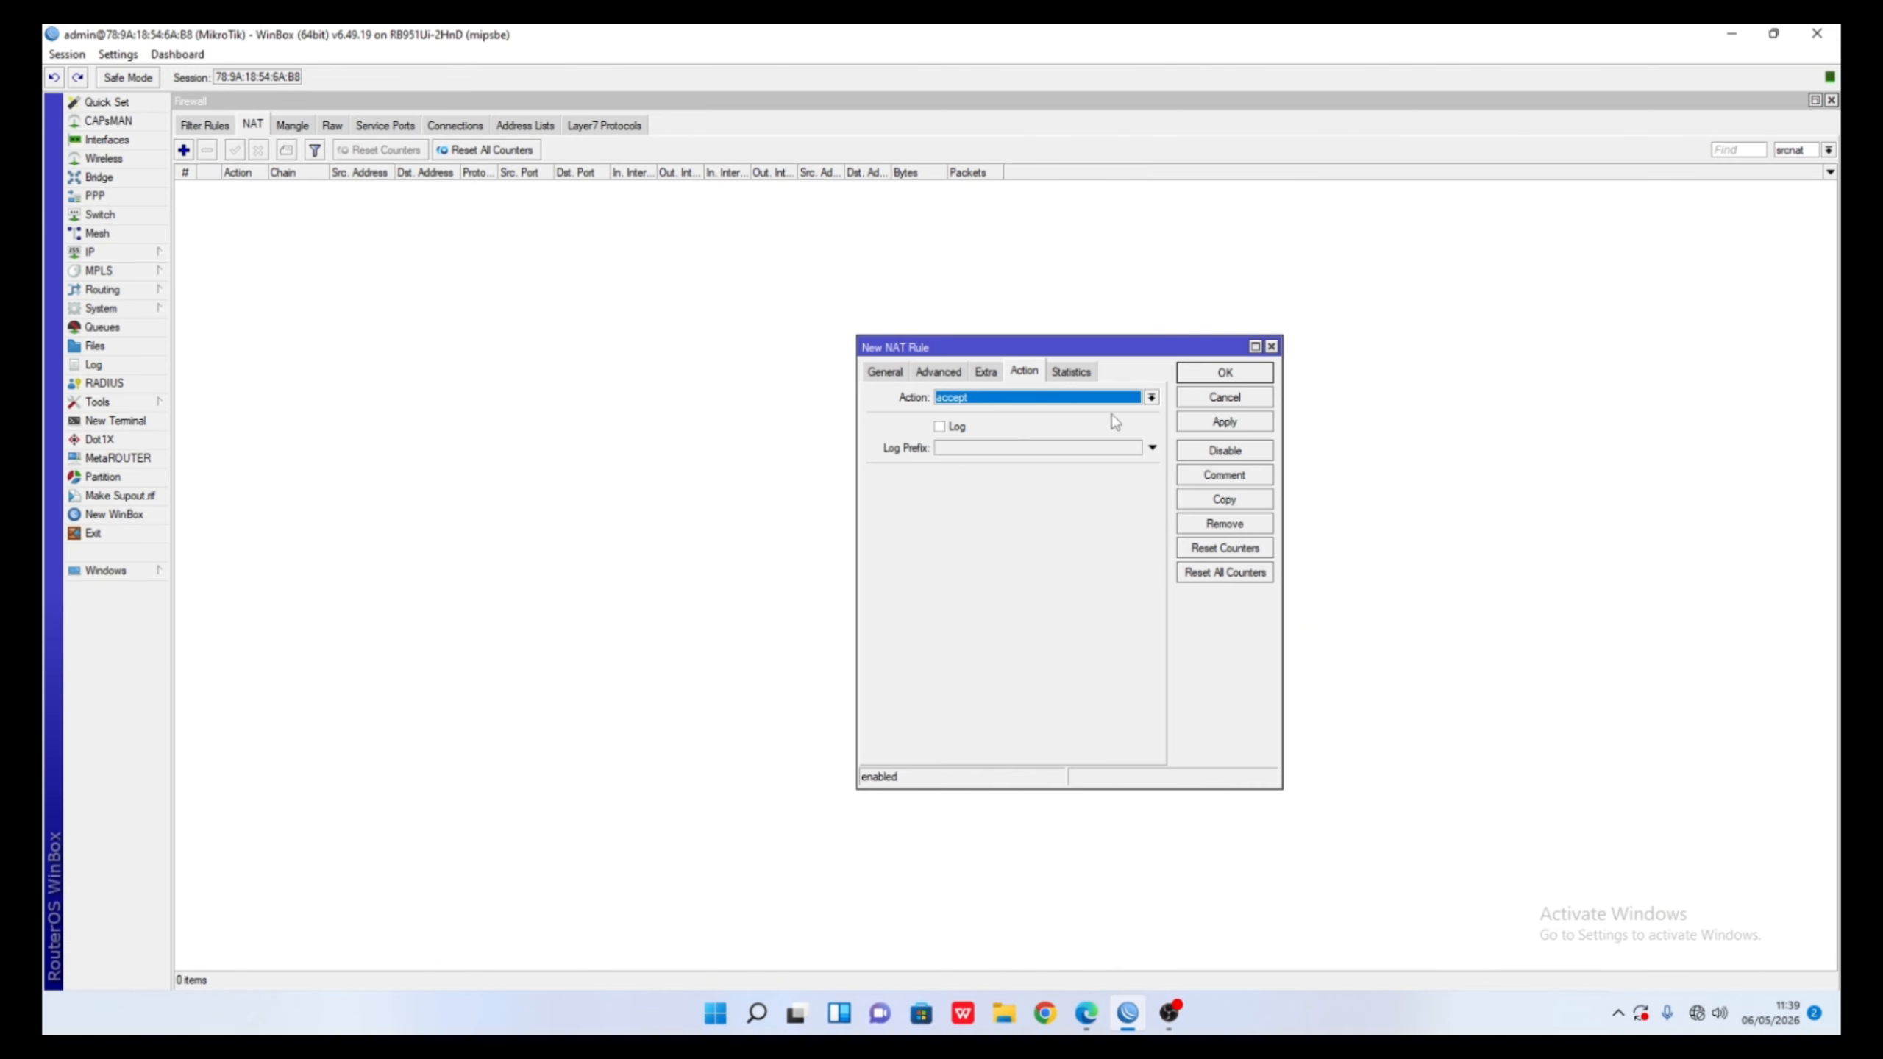
click(987, 399)
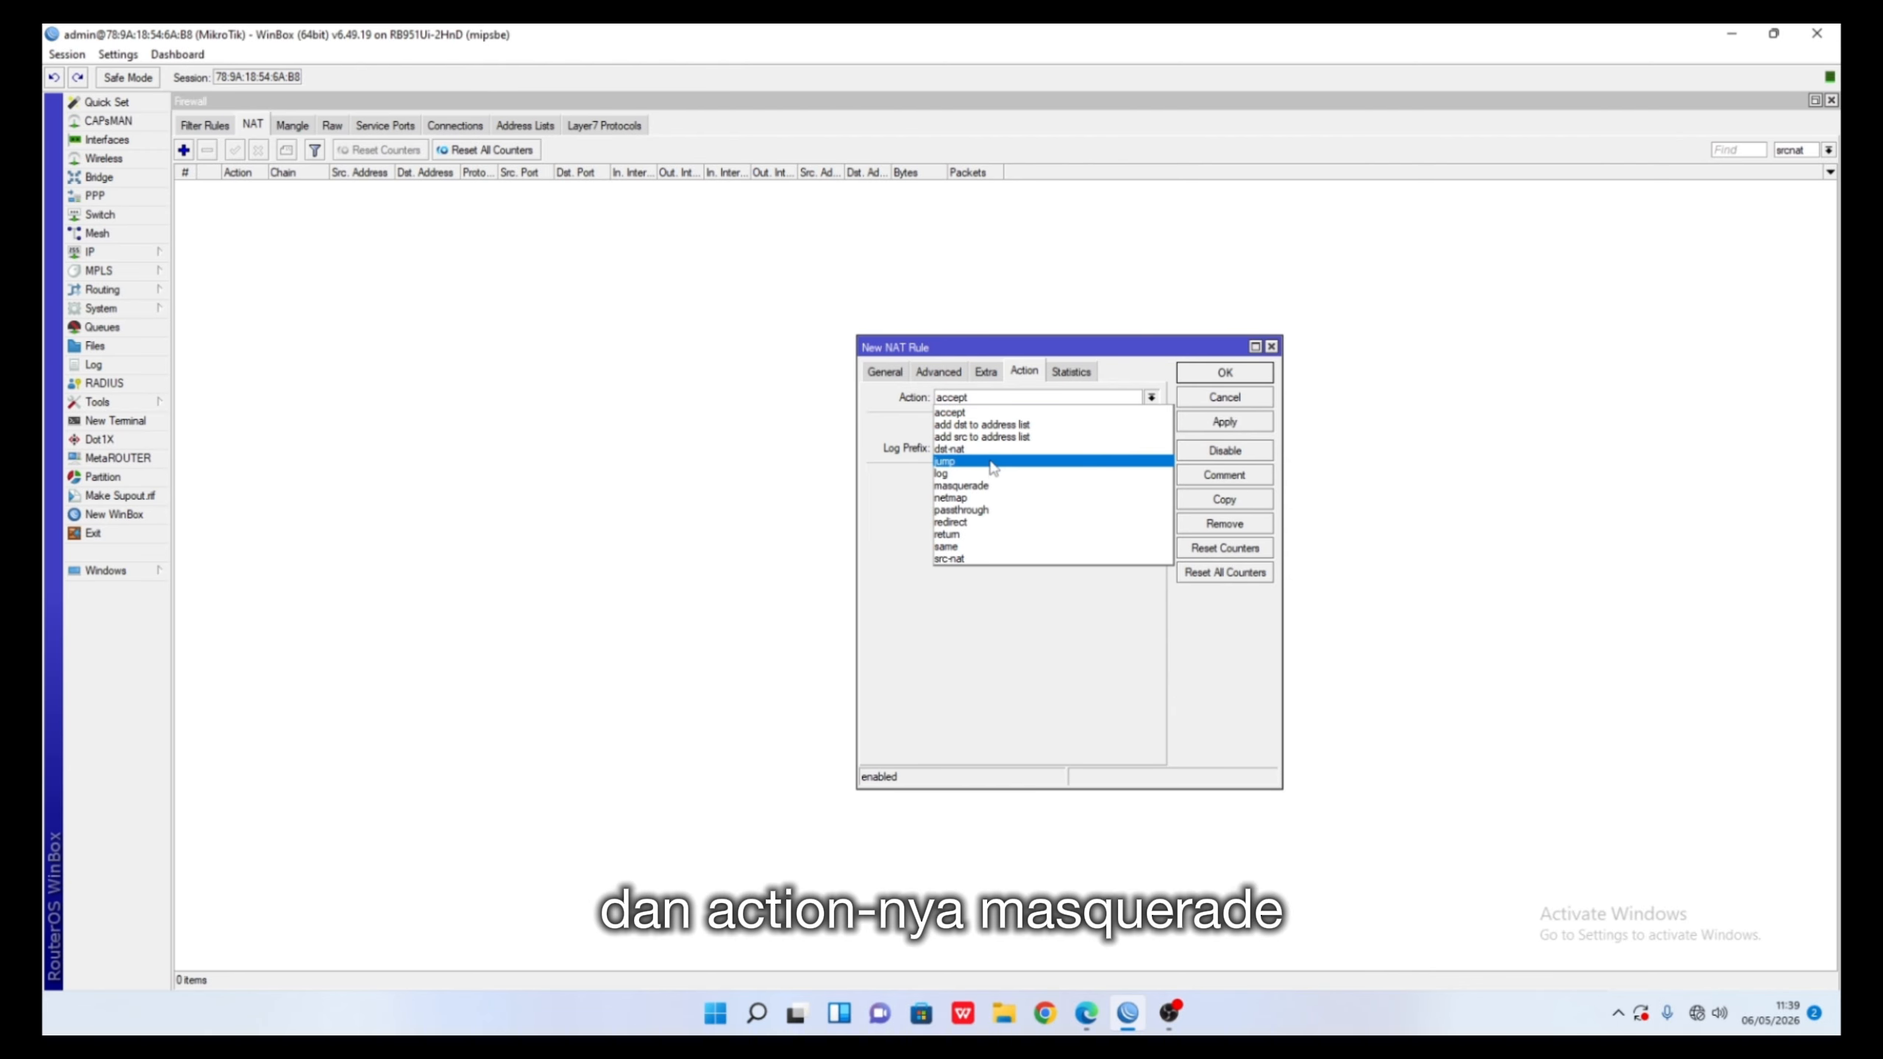
click(990, 484)
- Set the rule's Out. Interface to bridge1-PST-to-CBG and save it
click(886, 373)
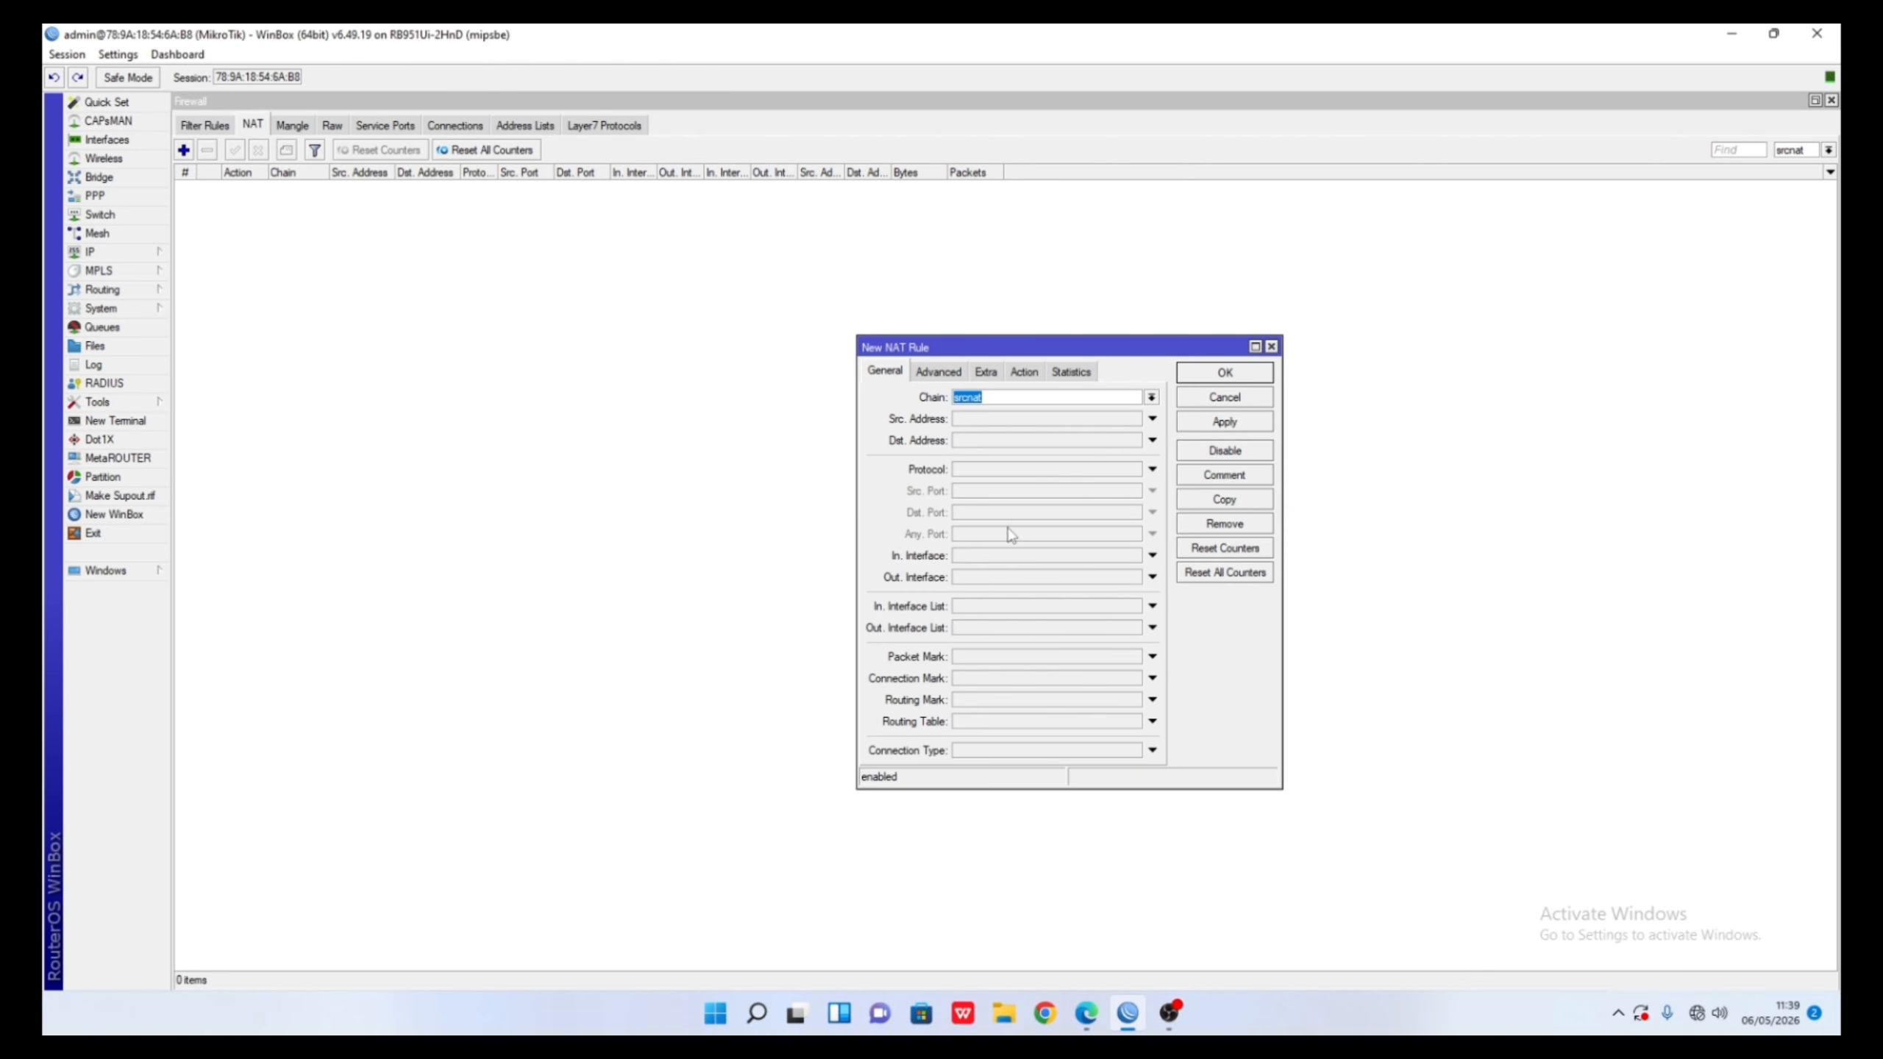
click(1001, 579)
click(1064, 579)
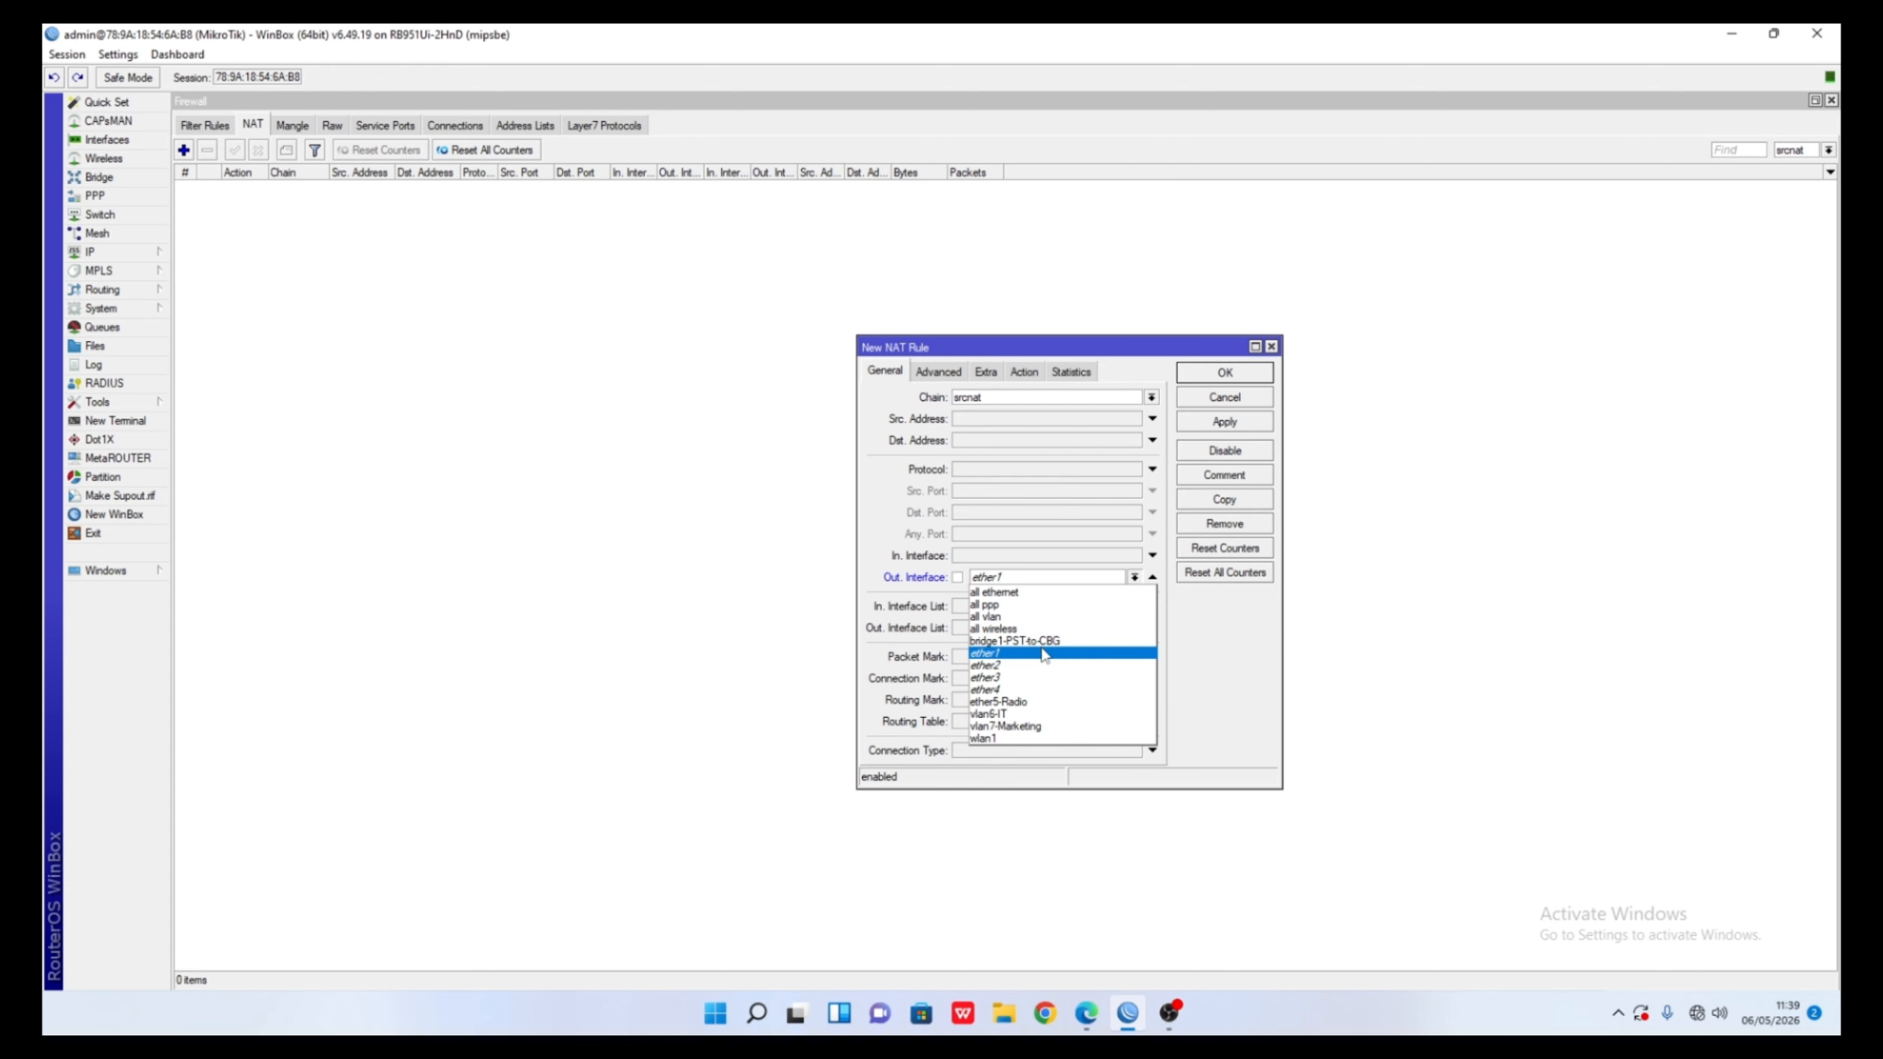
click(1046, 656)
click(1048, 577)
click(1031, 642)
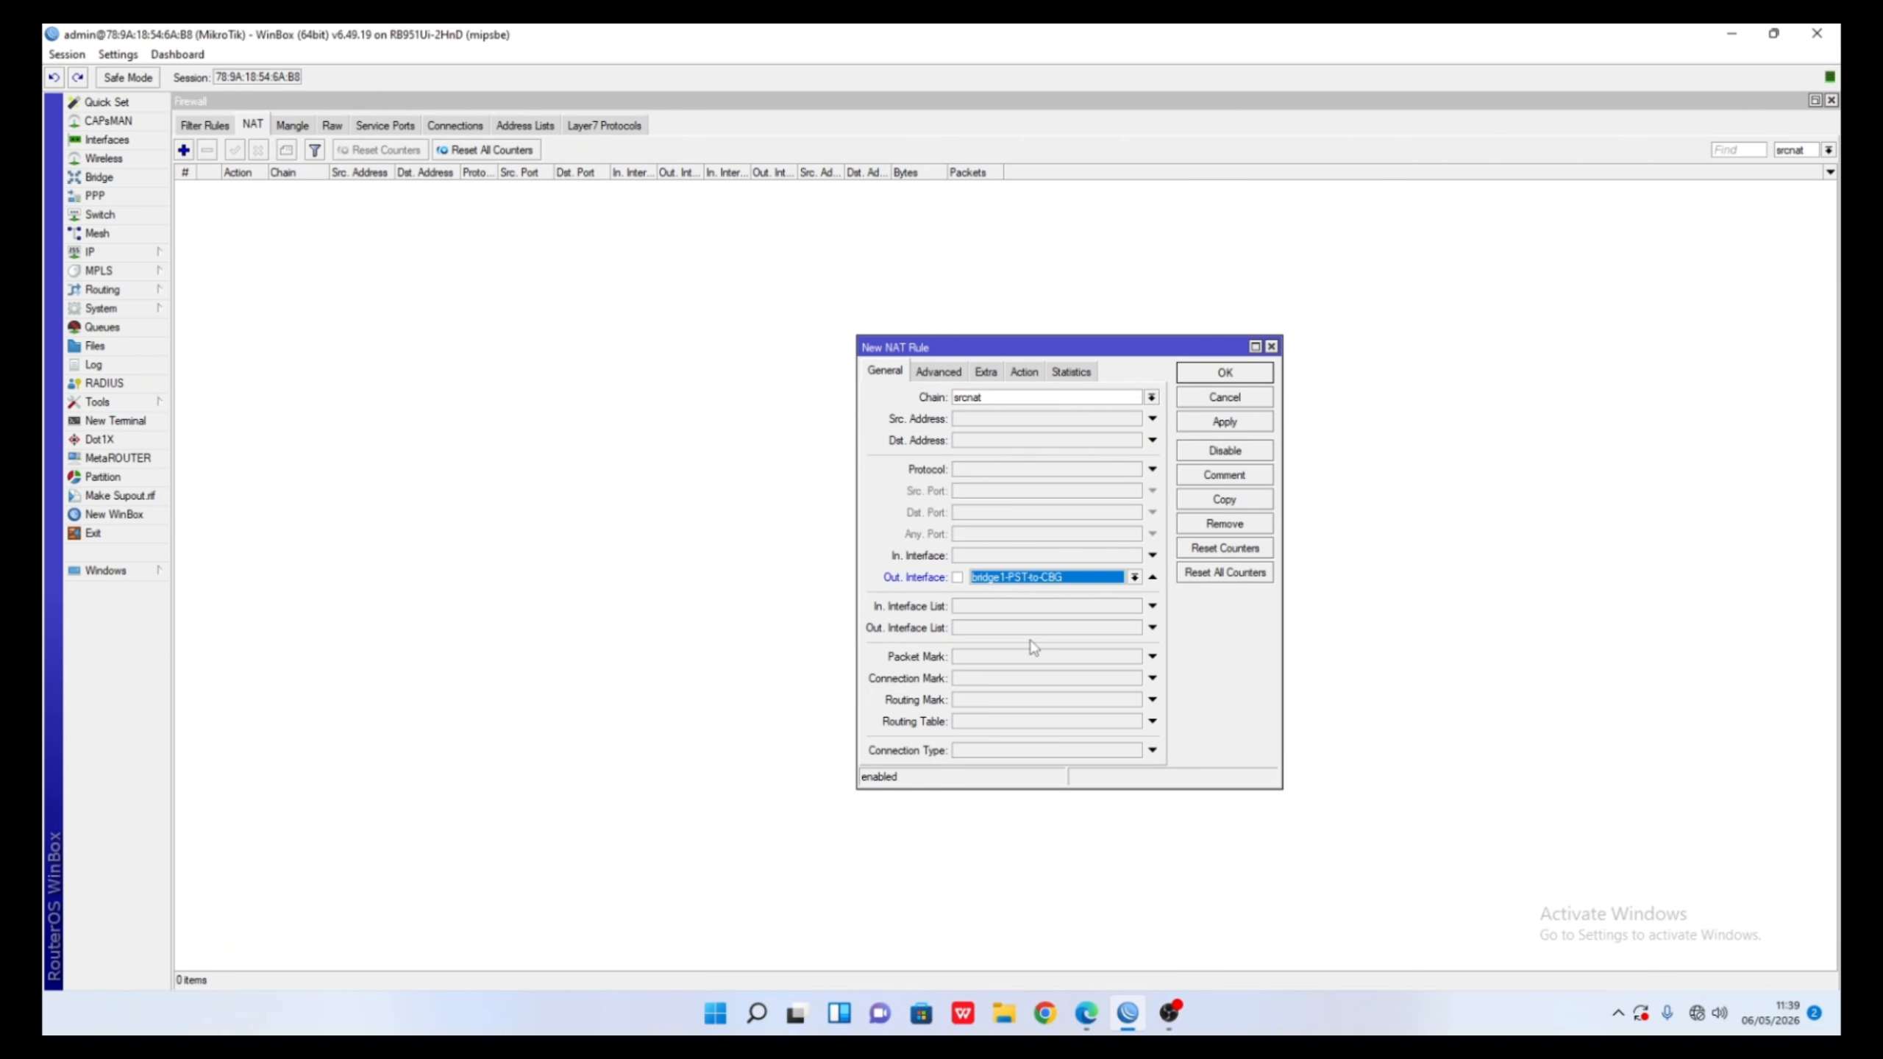
click(1197, 373)
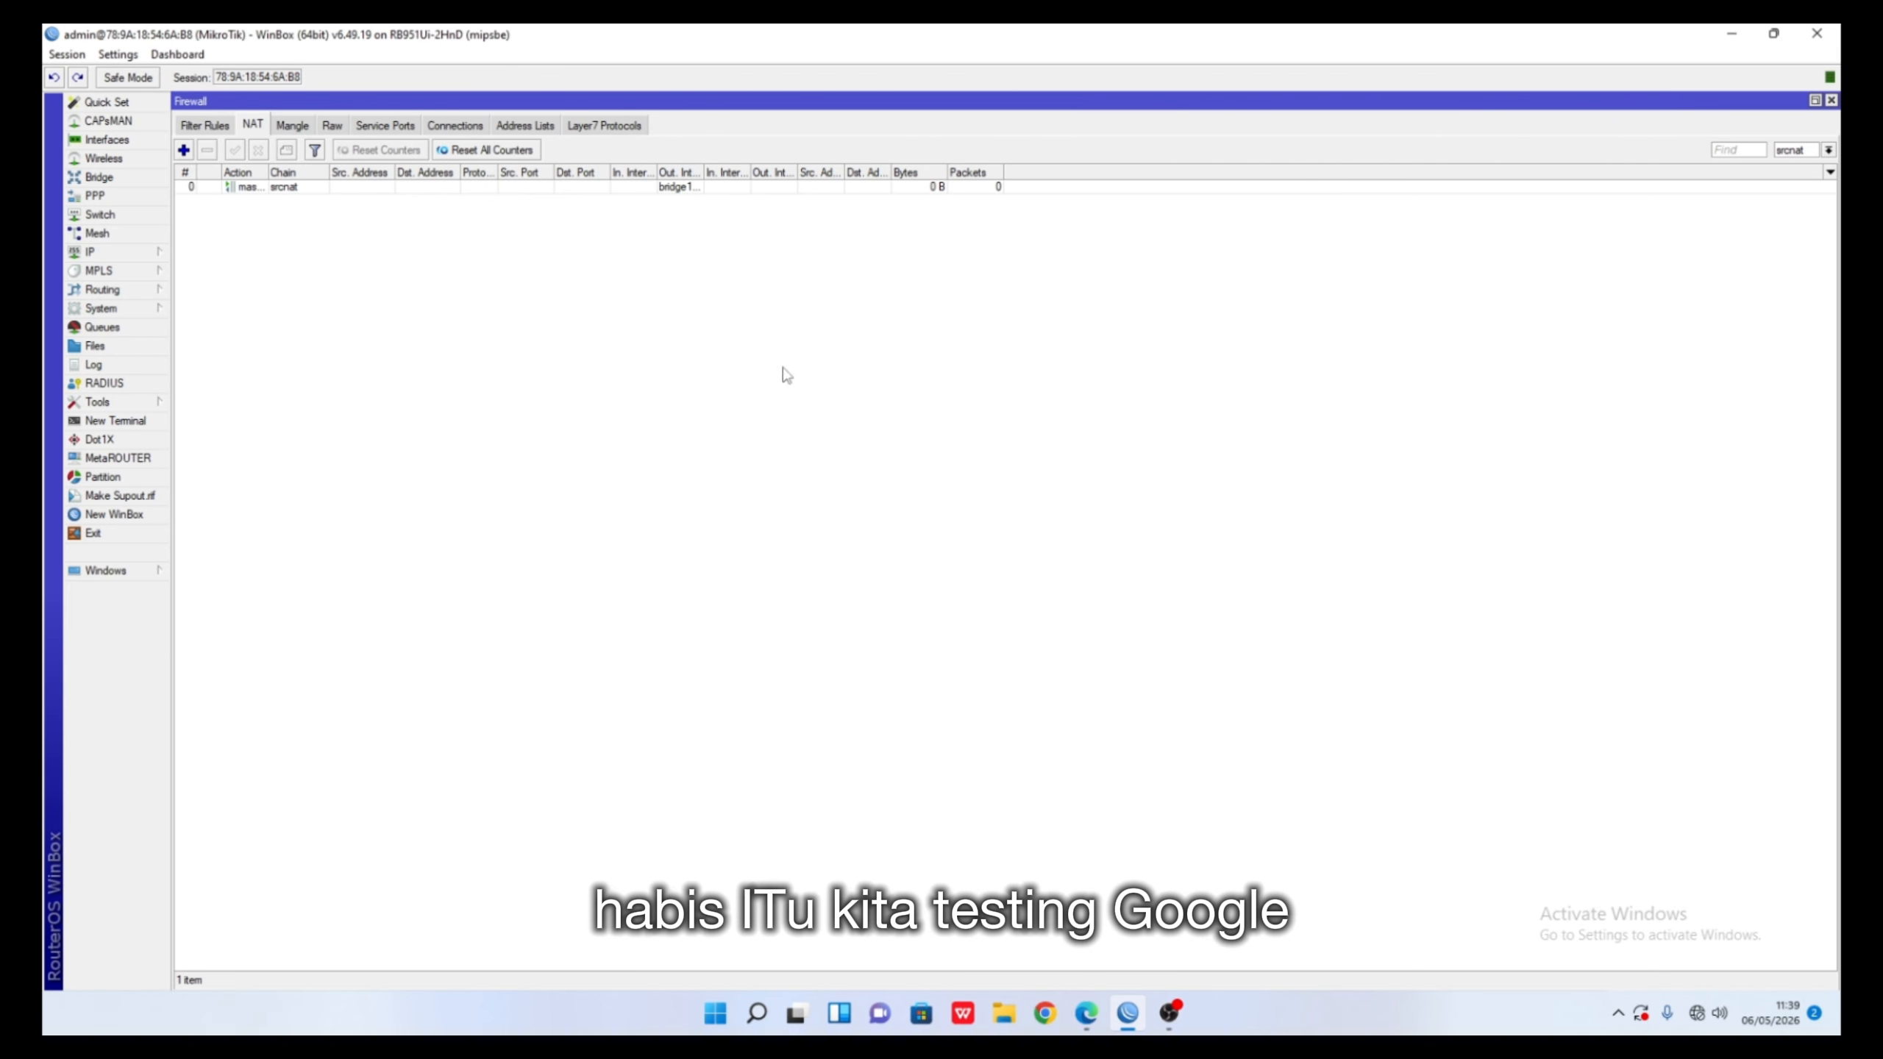
- Log in to a new router terminal and run 'ping google.com', which returns no route to host
click(115, 421)
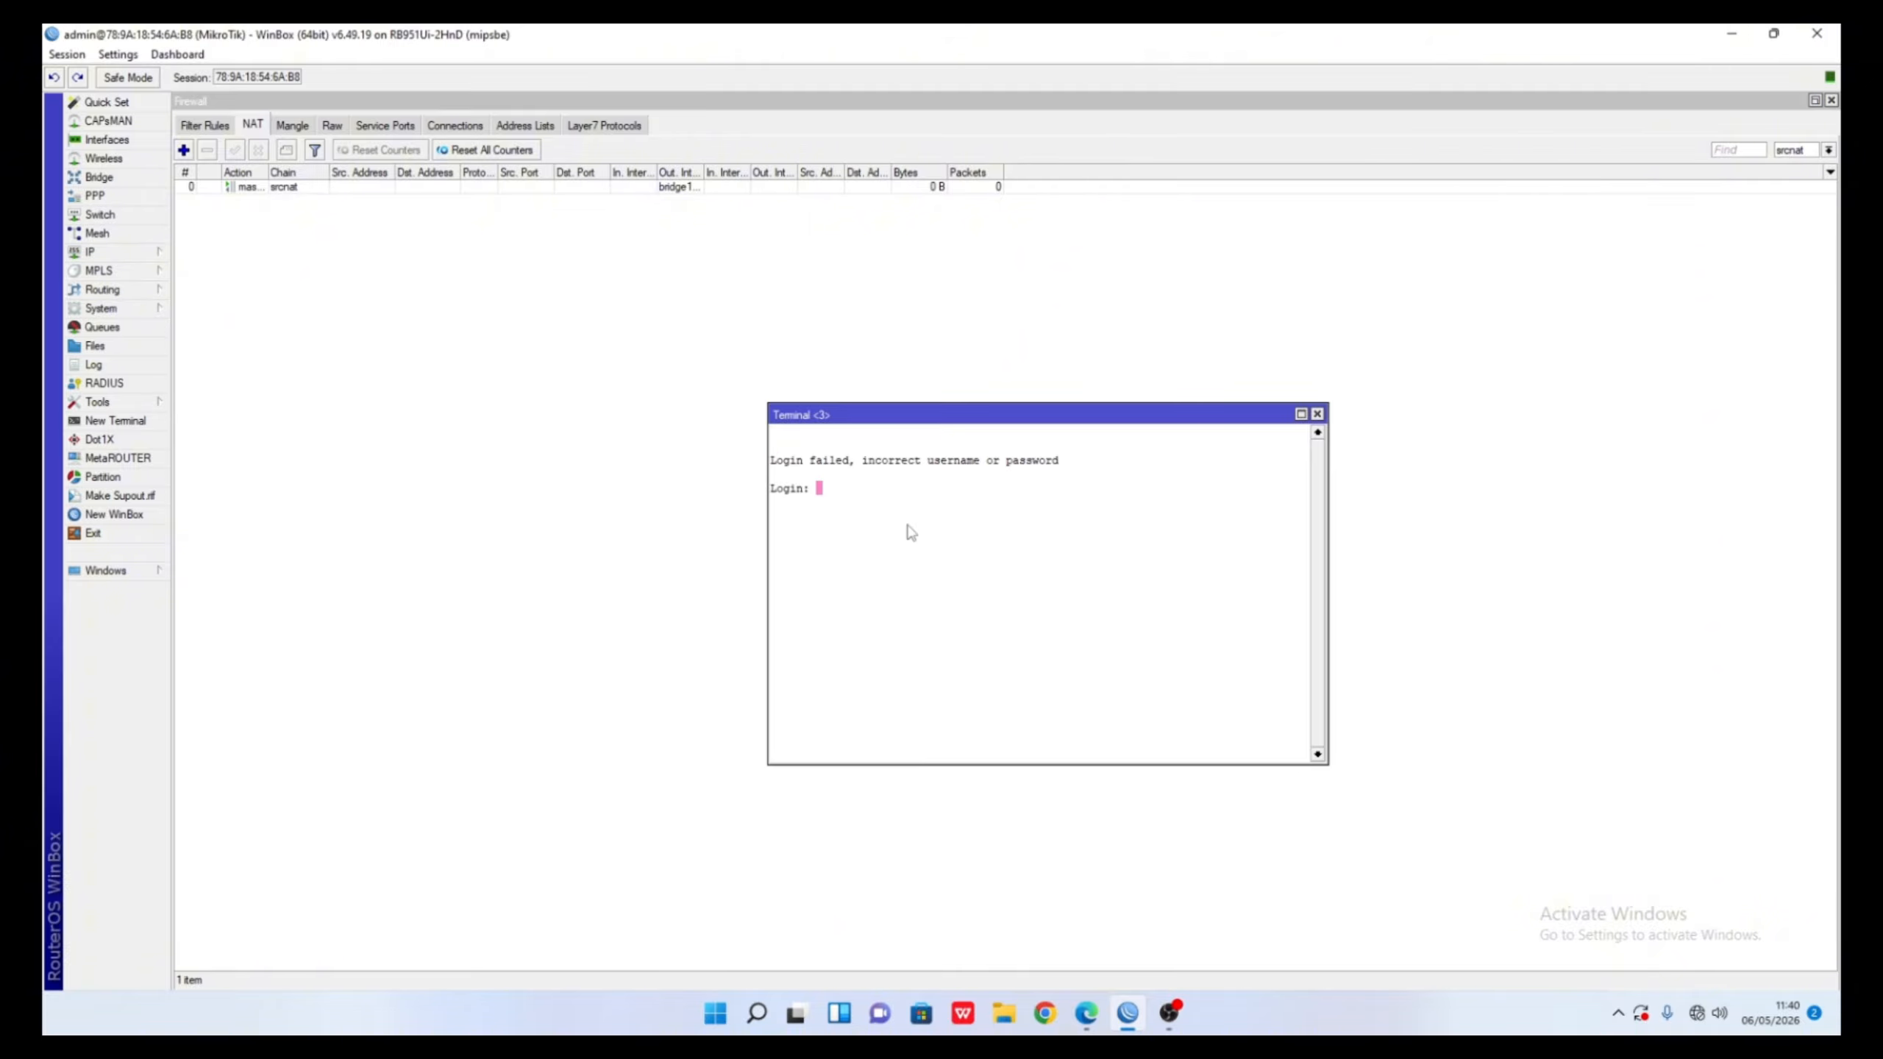
text(admin)
key(Return)
key(Return)
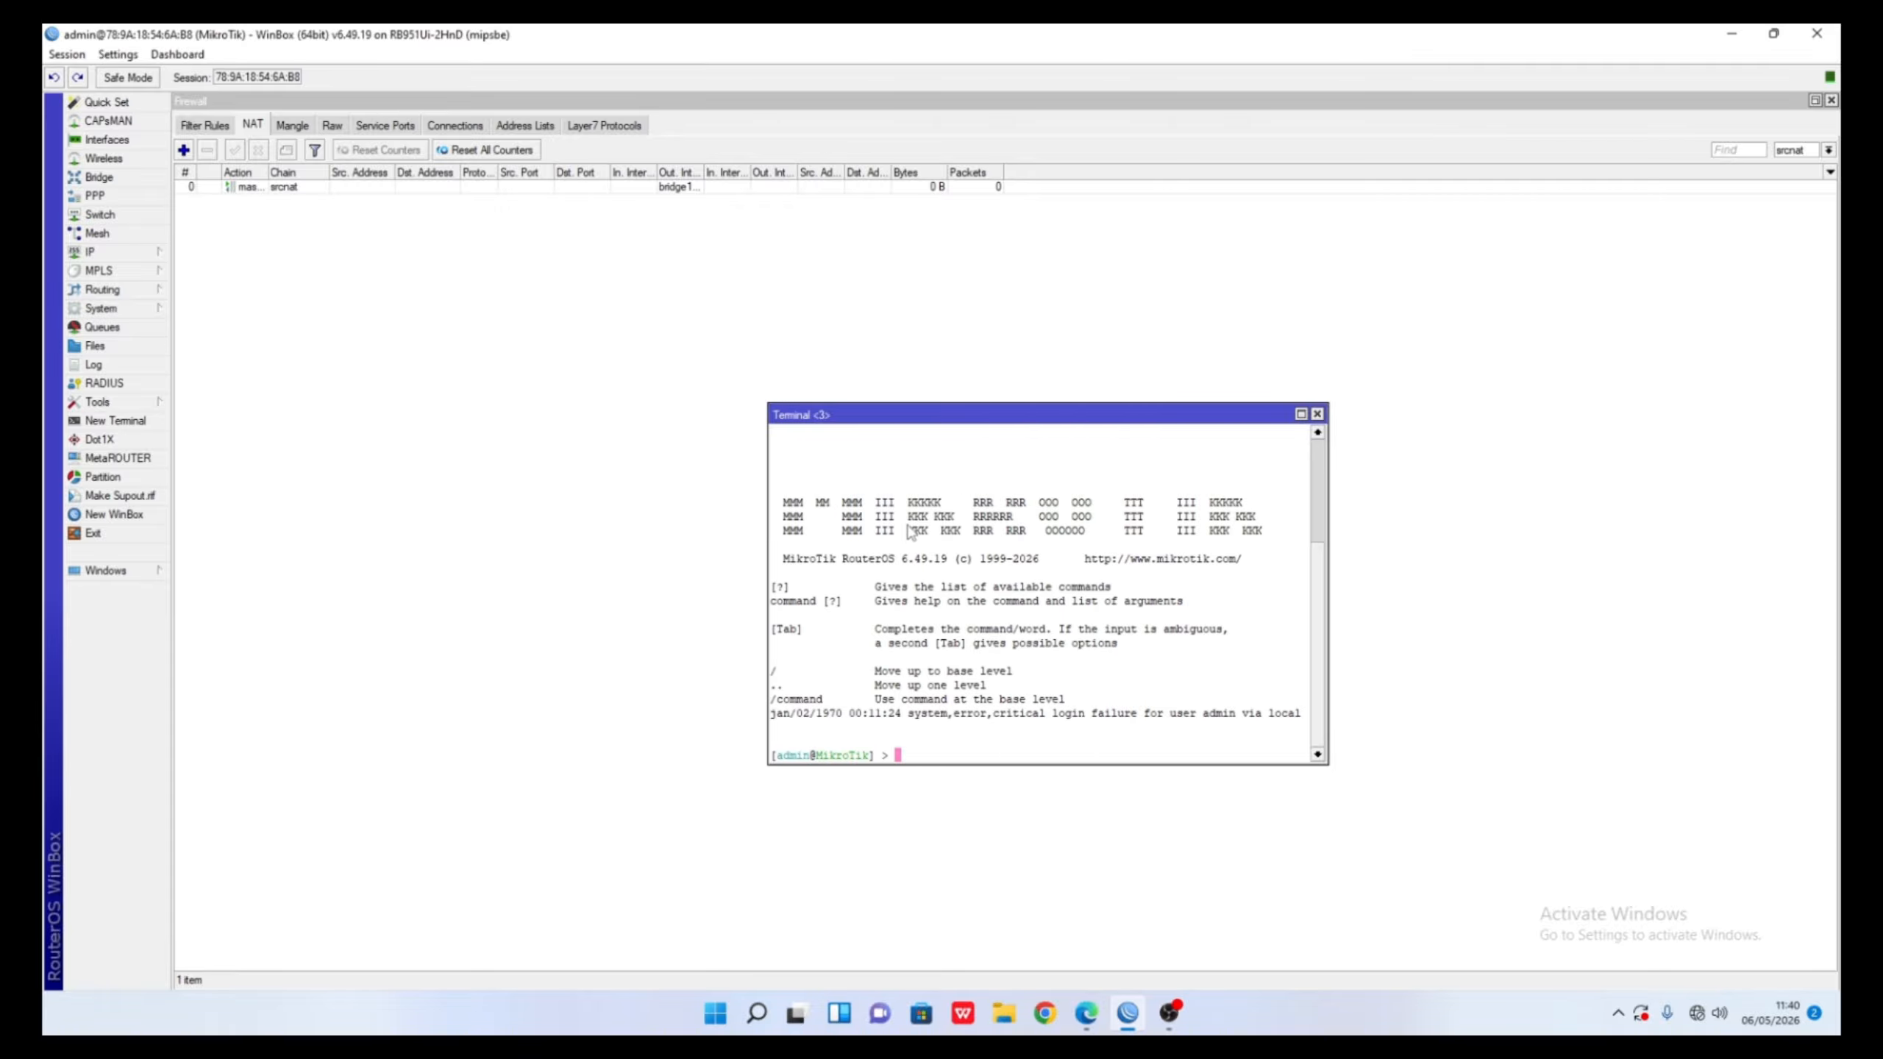
text(pi)
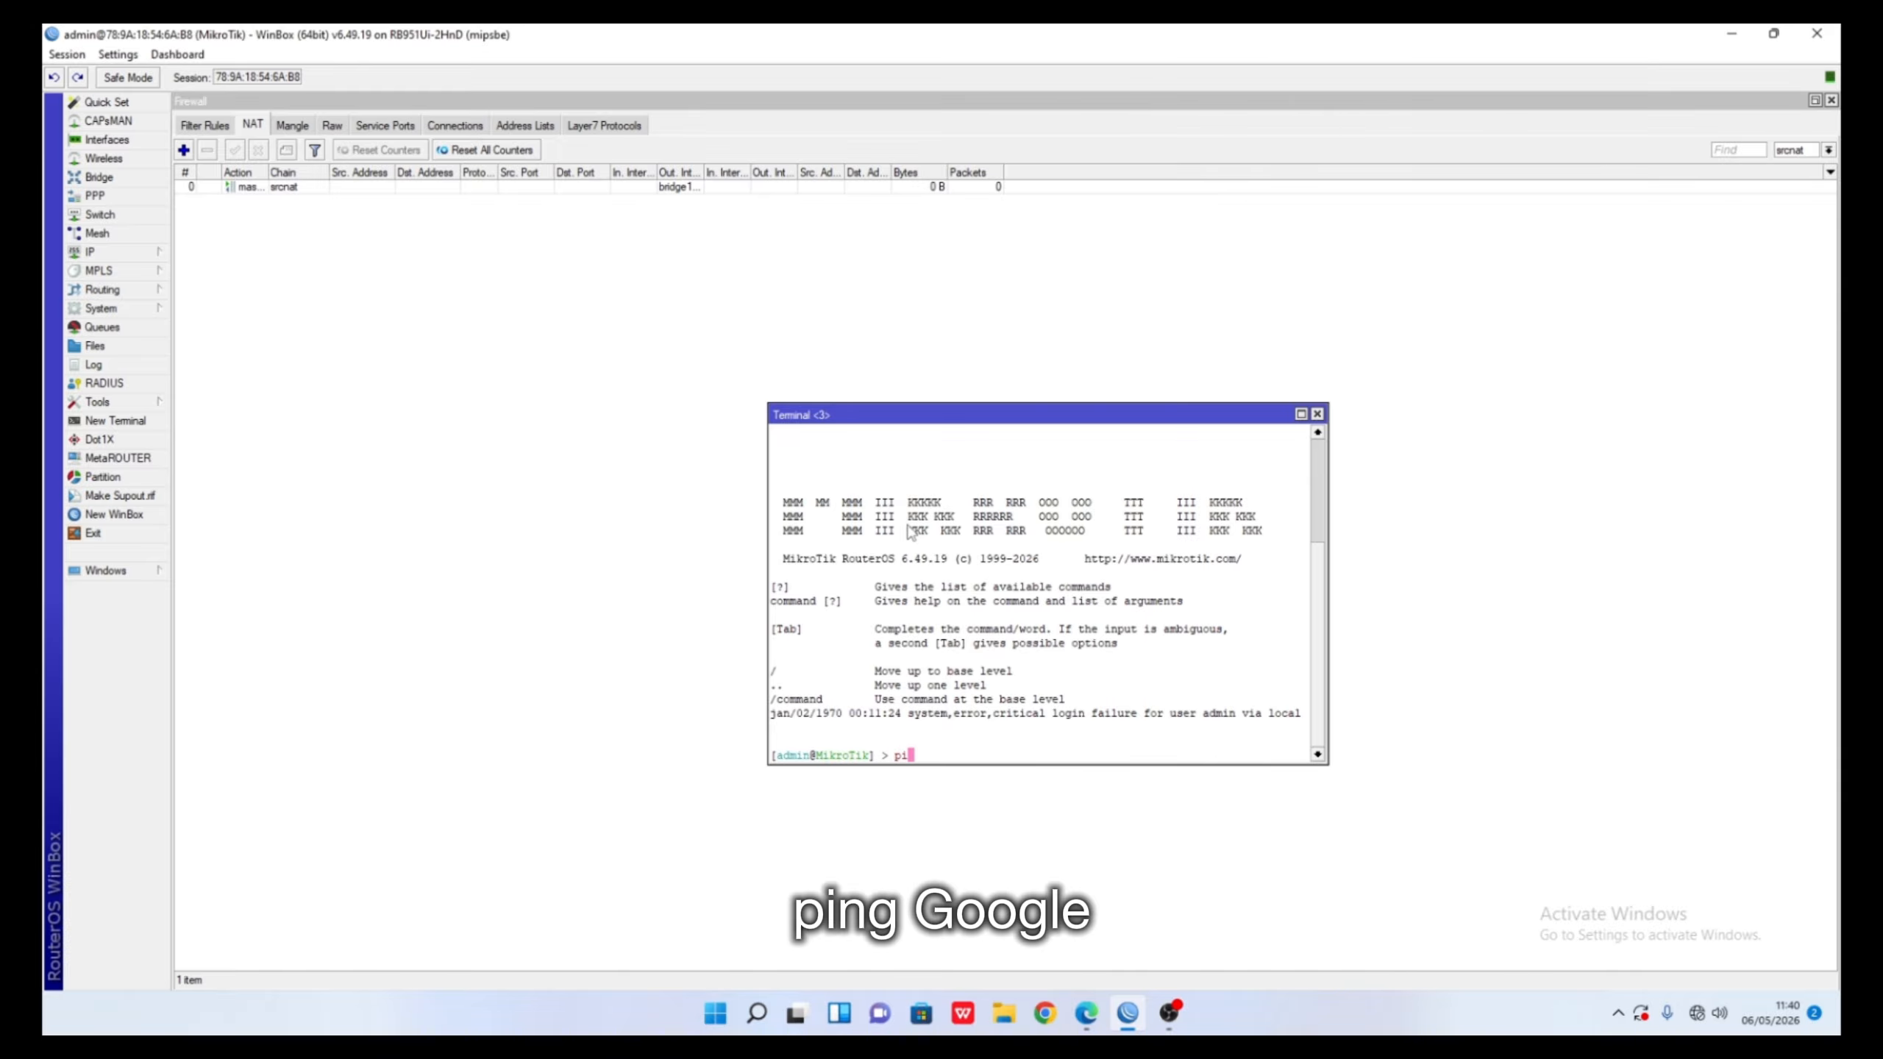
text(ng googl)
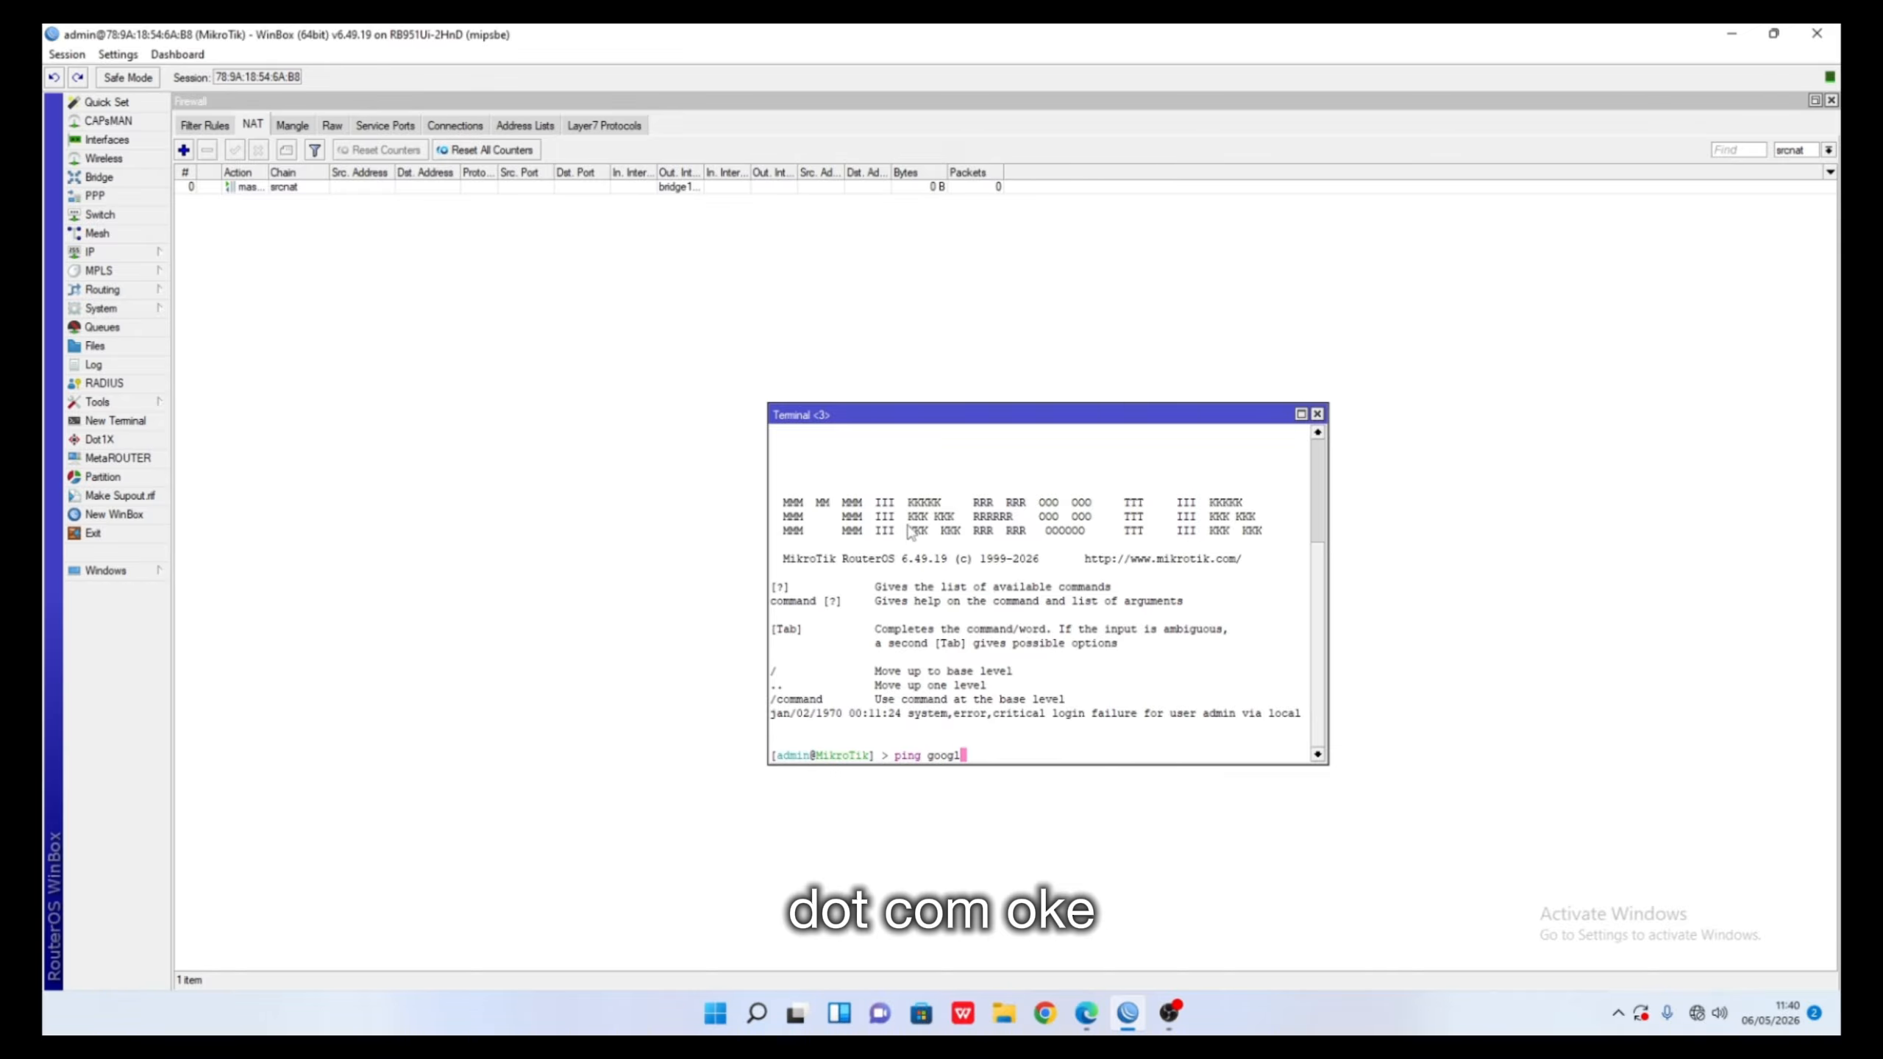
text(e.com)
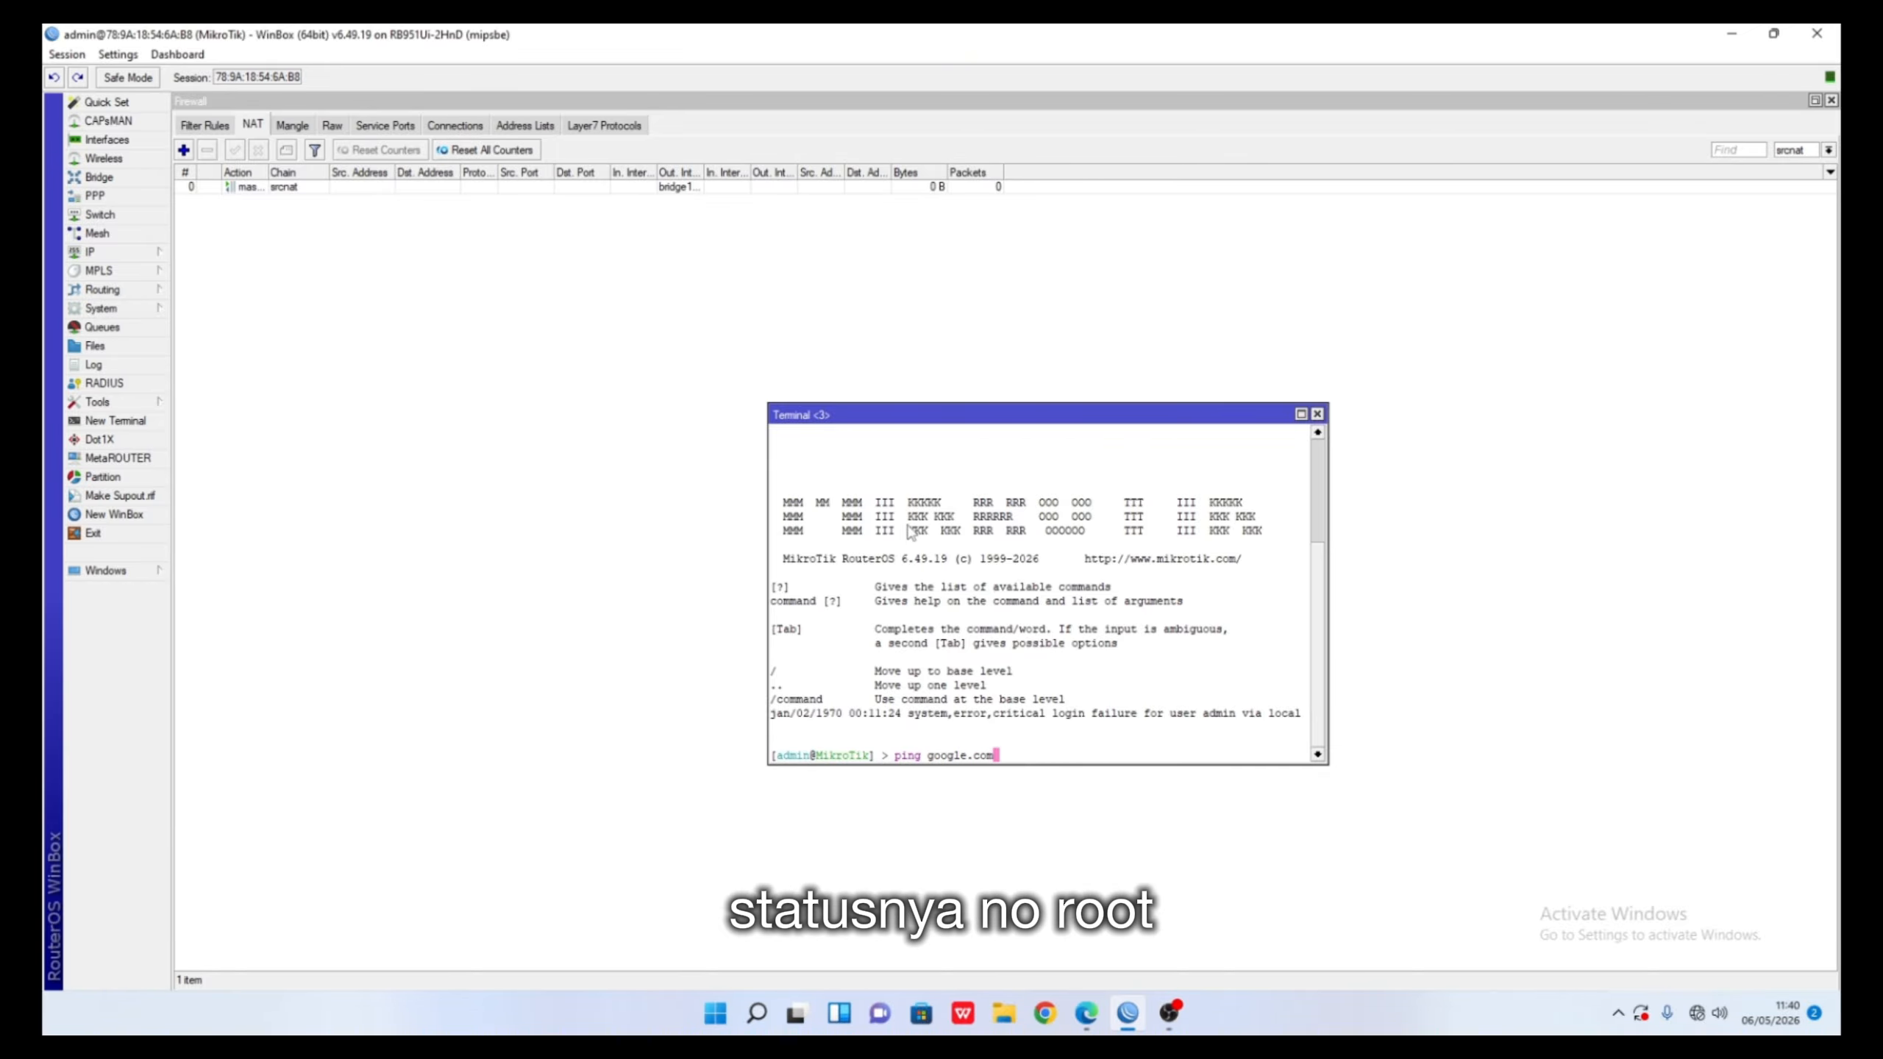
key(Return)
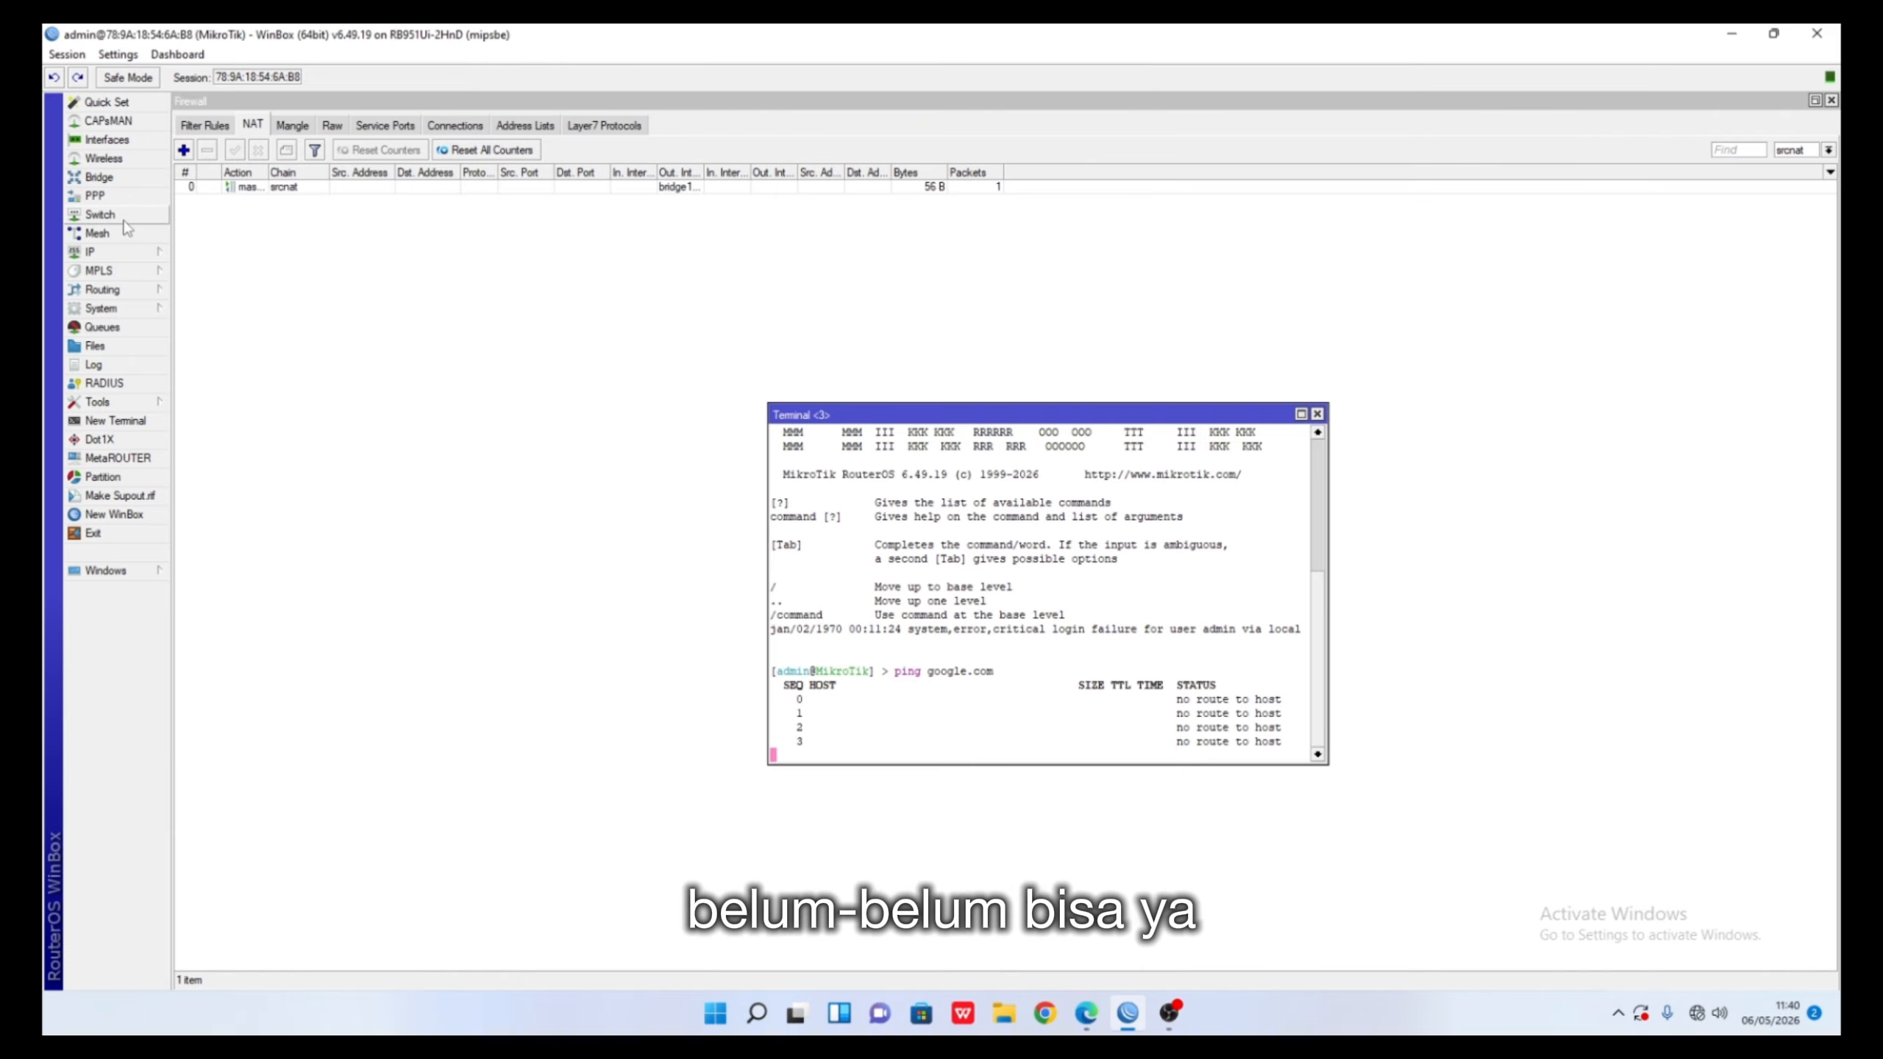
click(153, 251)
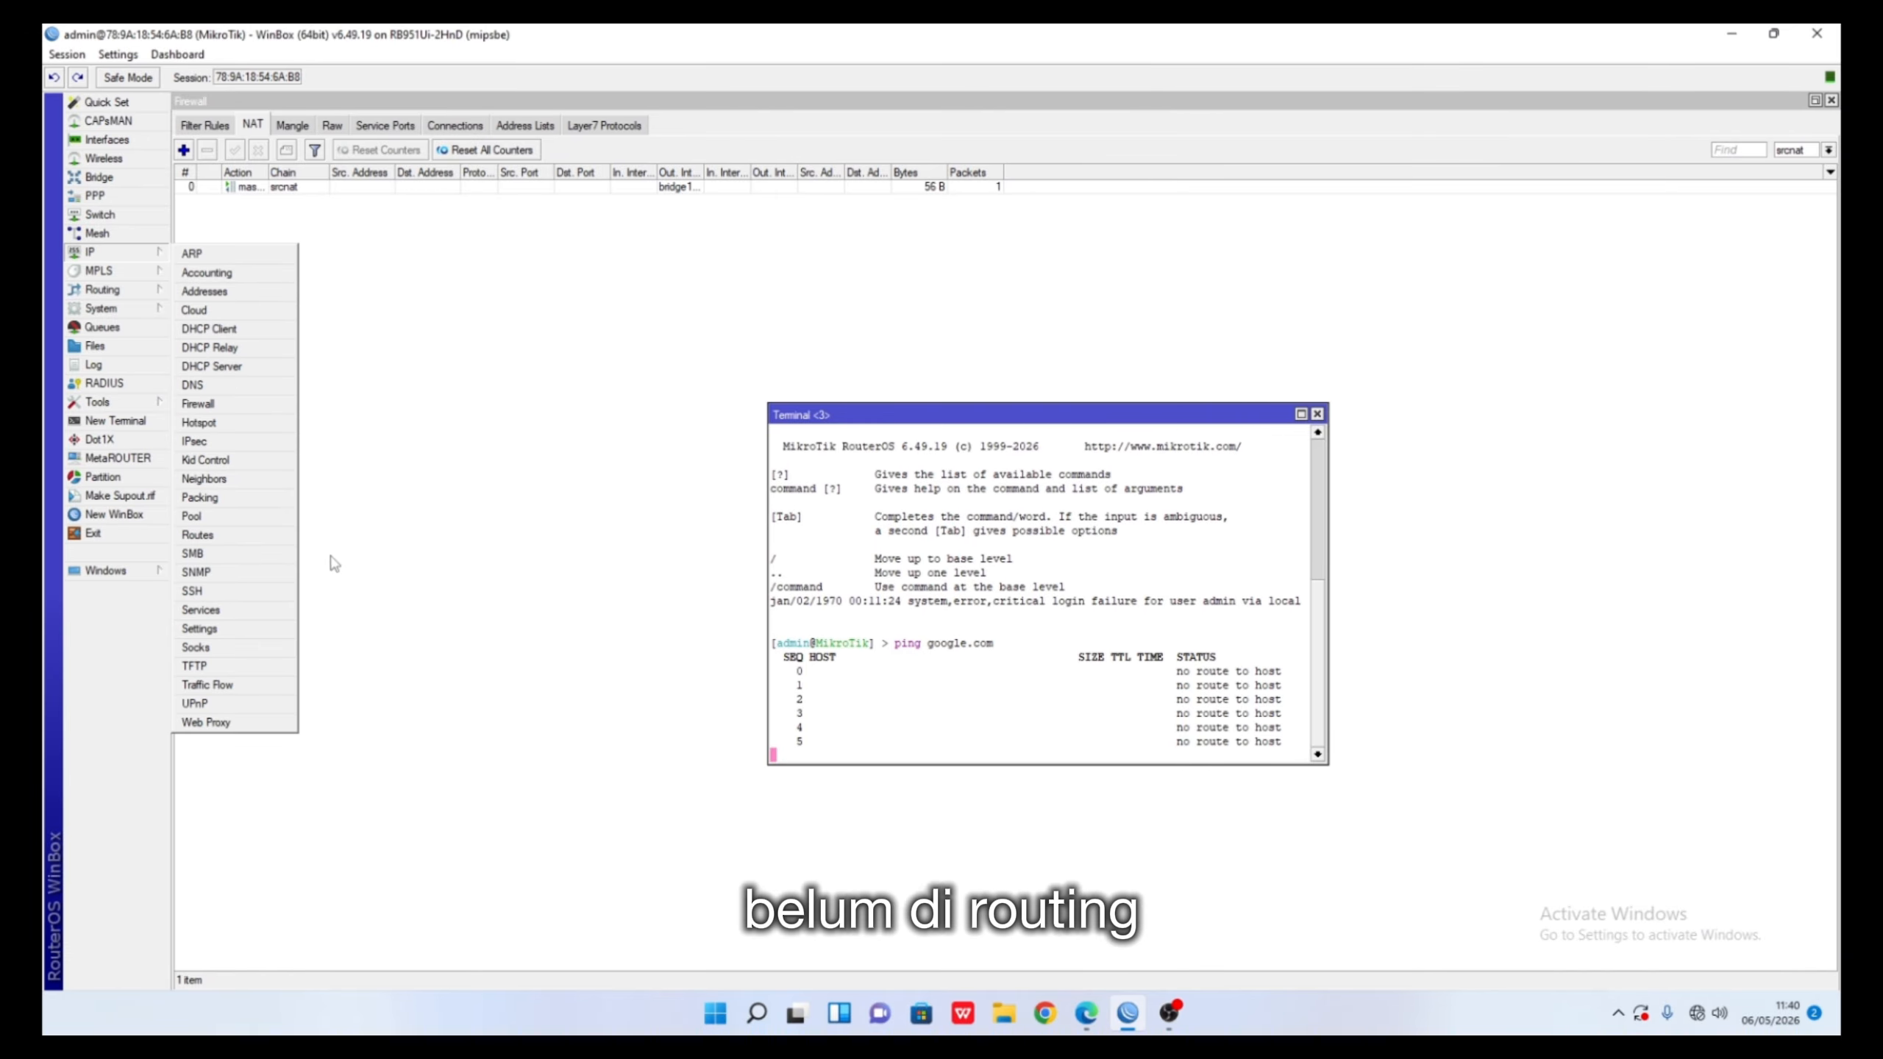
- Add route 0.0.0.0/0 with gateway 172.16.10.1, then close the Route List
click(265, 538)
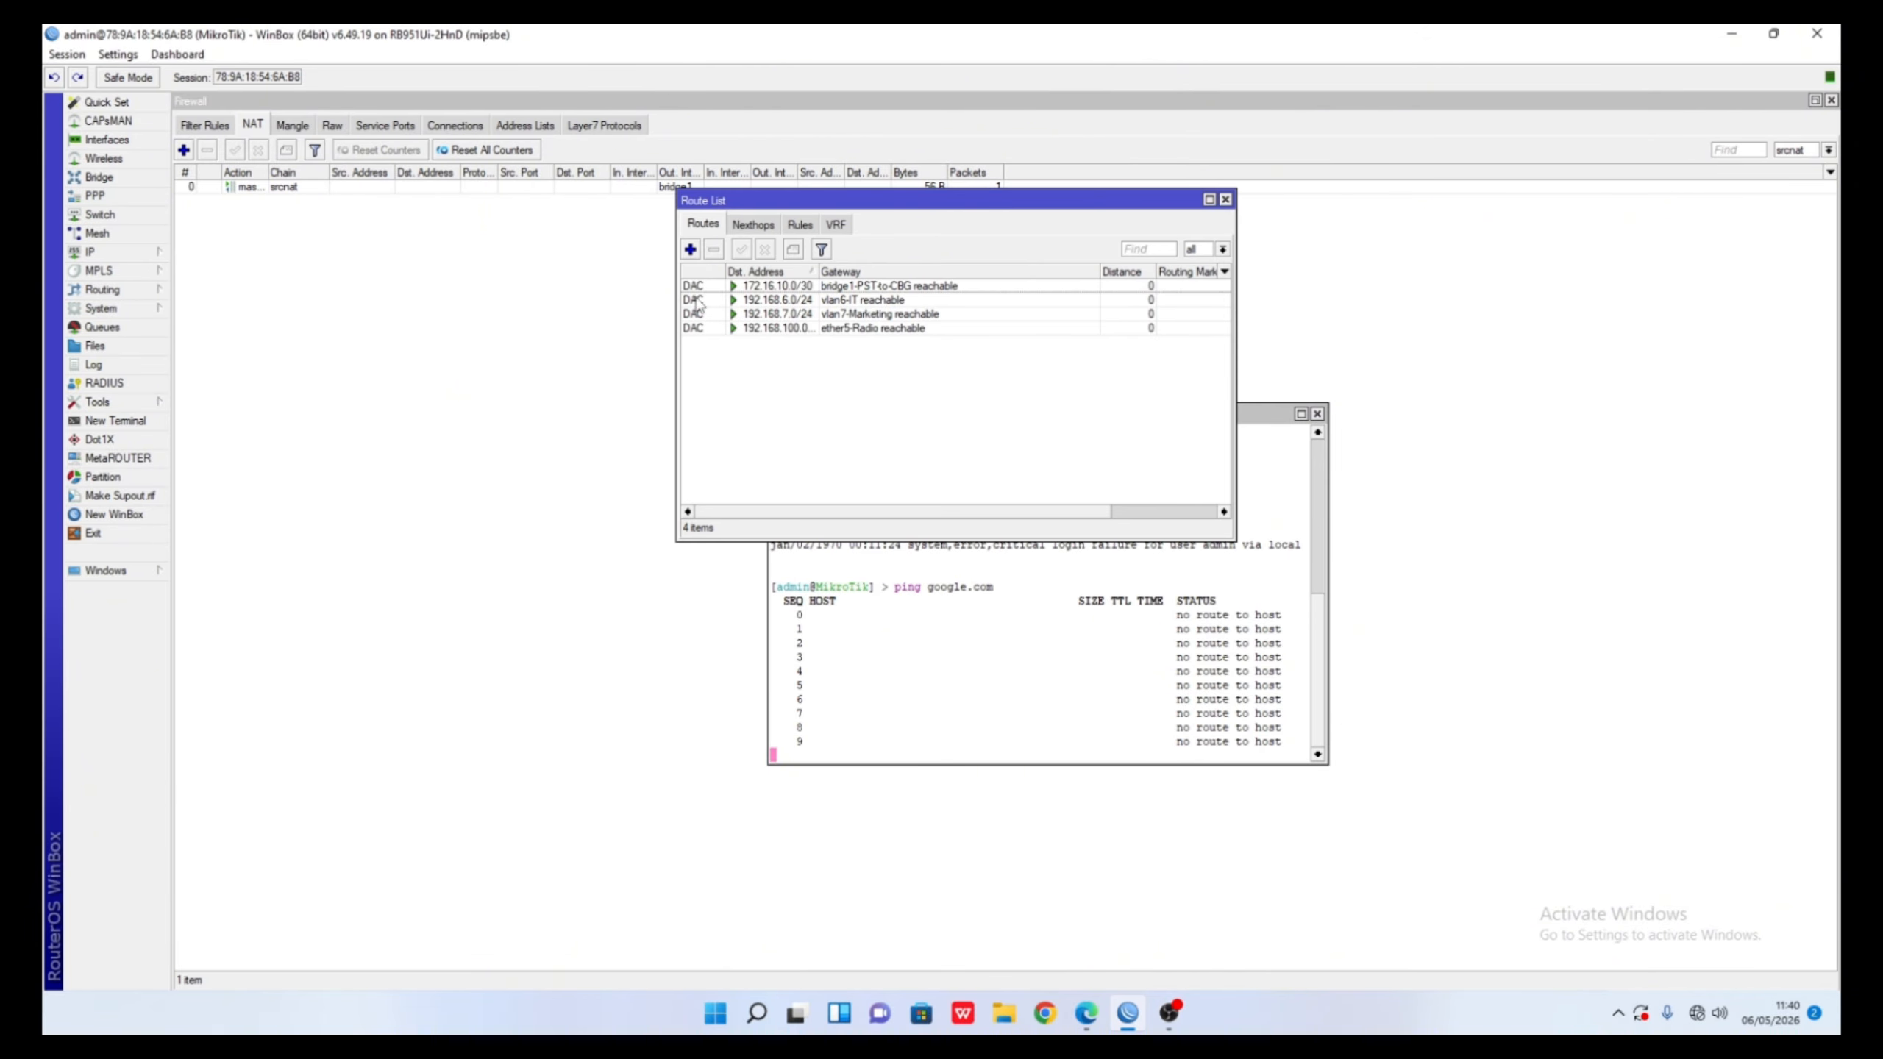
click(690, 249)
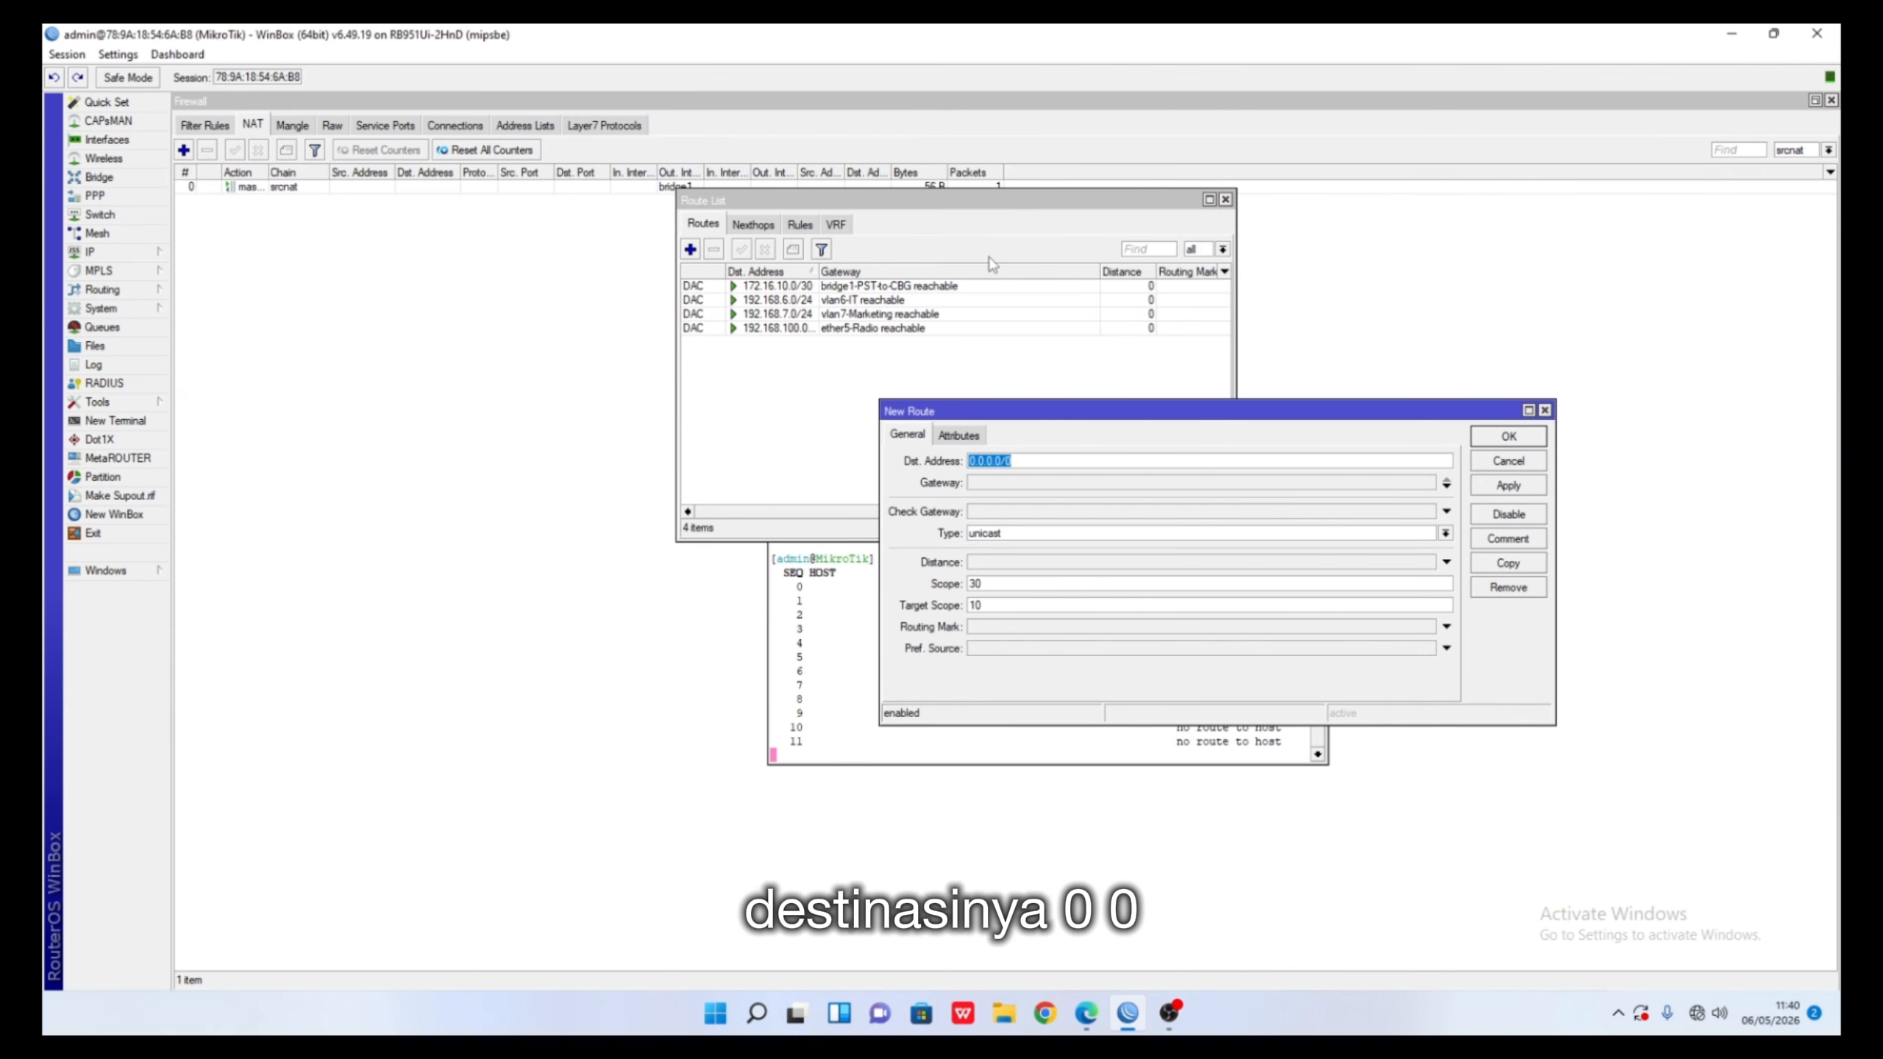
click(1032, 481)
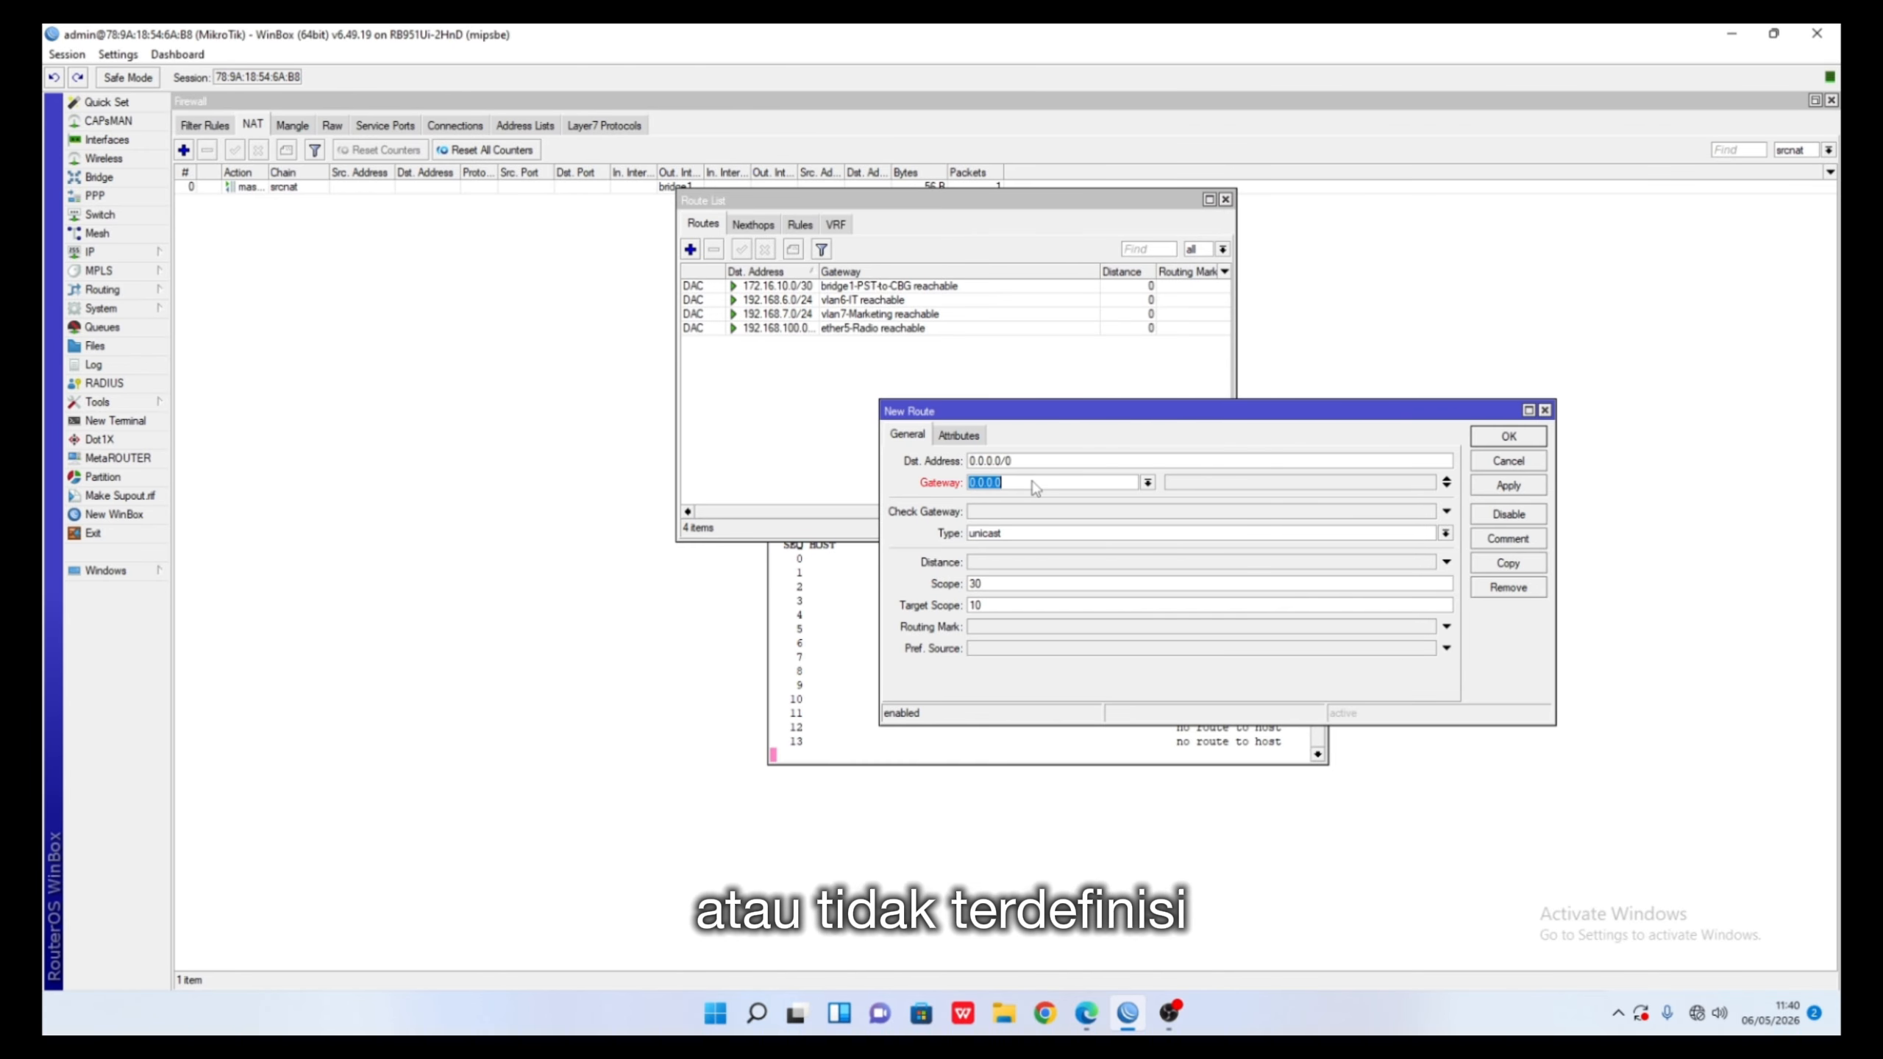
text(0.0.0.0)
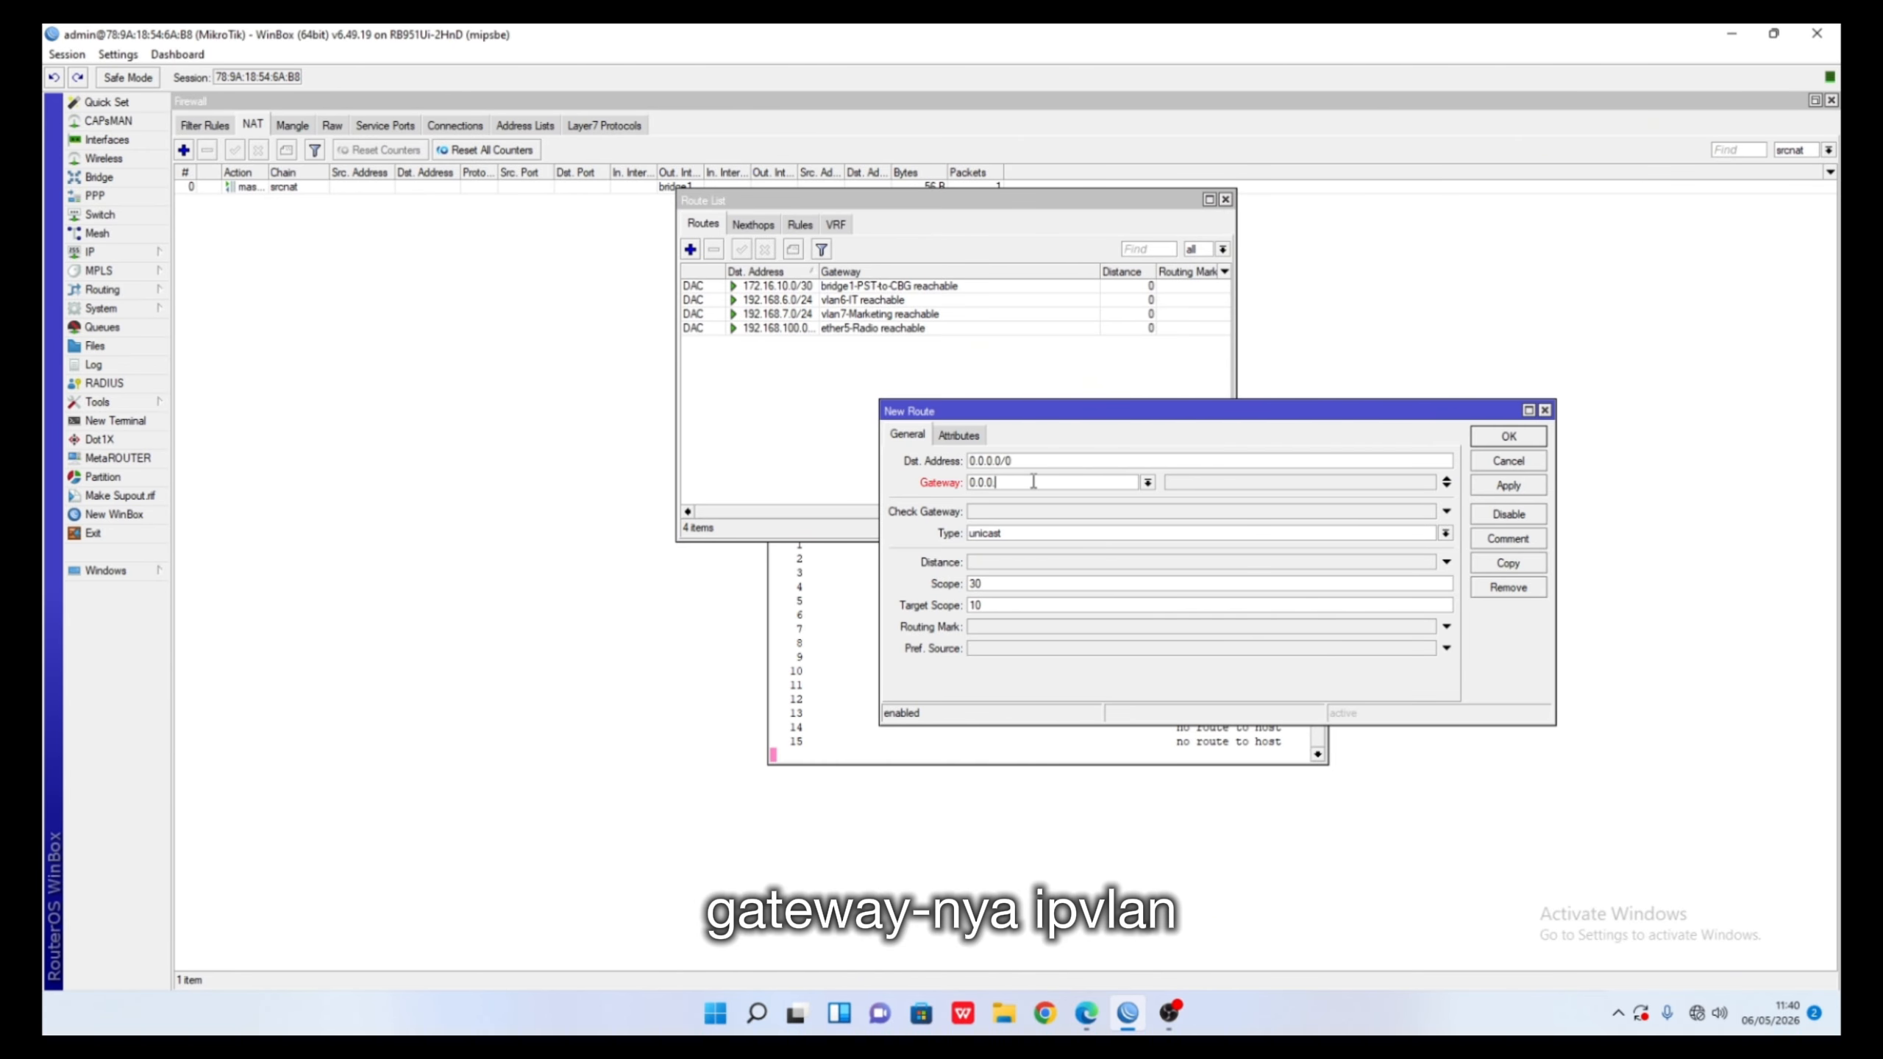
key(BackSpace)
key(BackSpace)
key(BackSpace)
key(BackSpace)
key(BackSpace)
text(172)
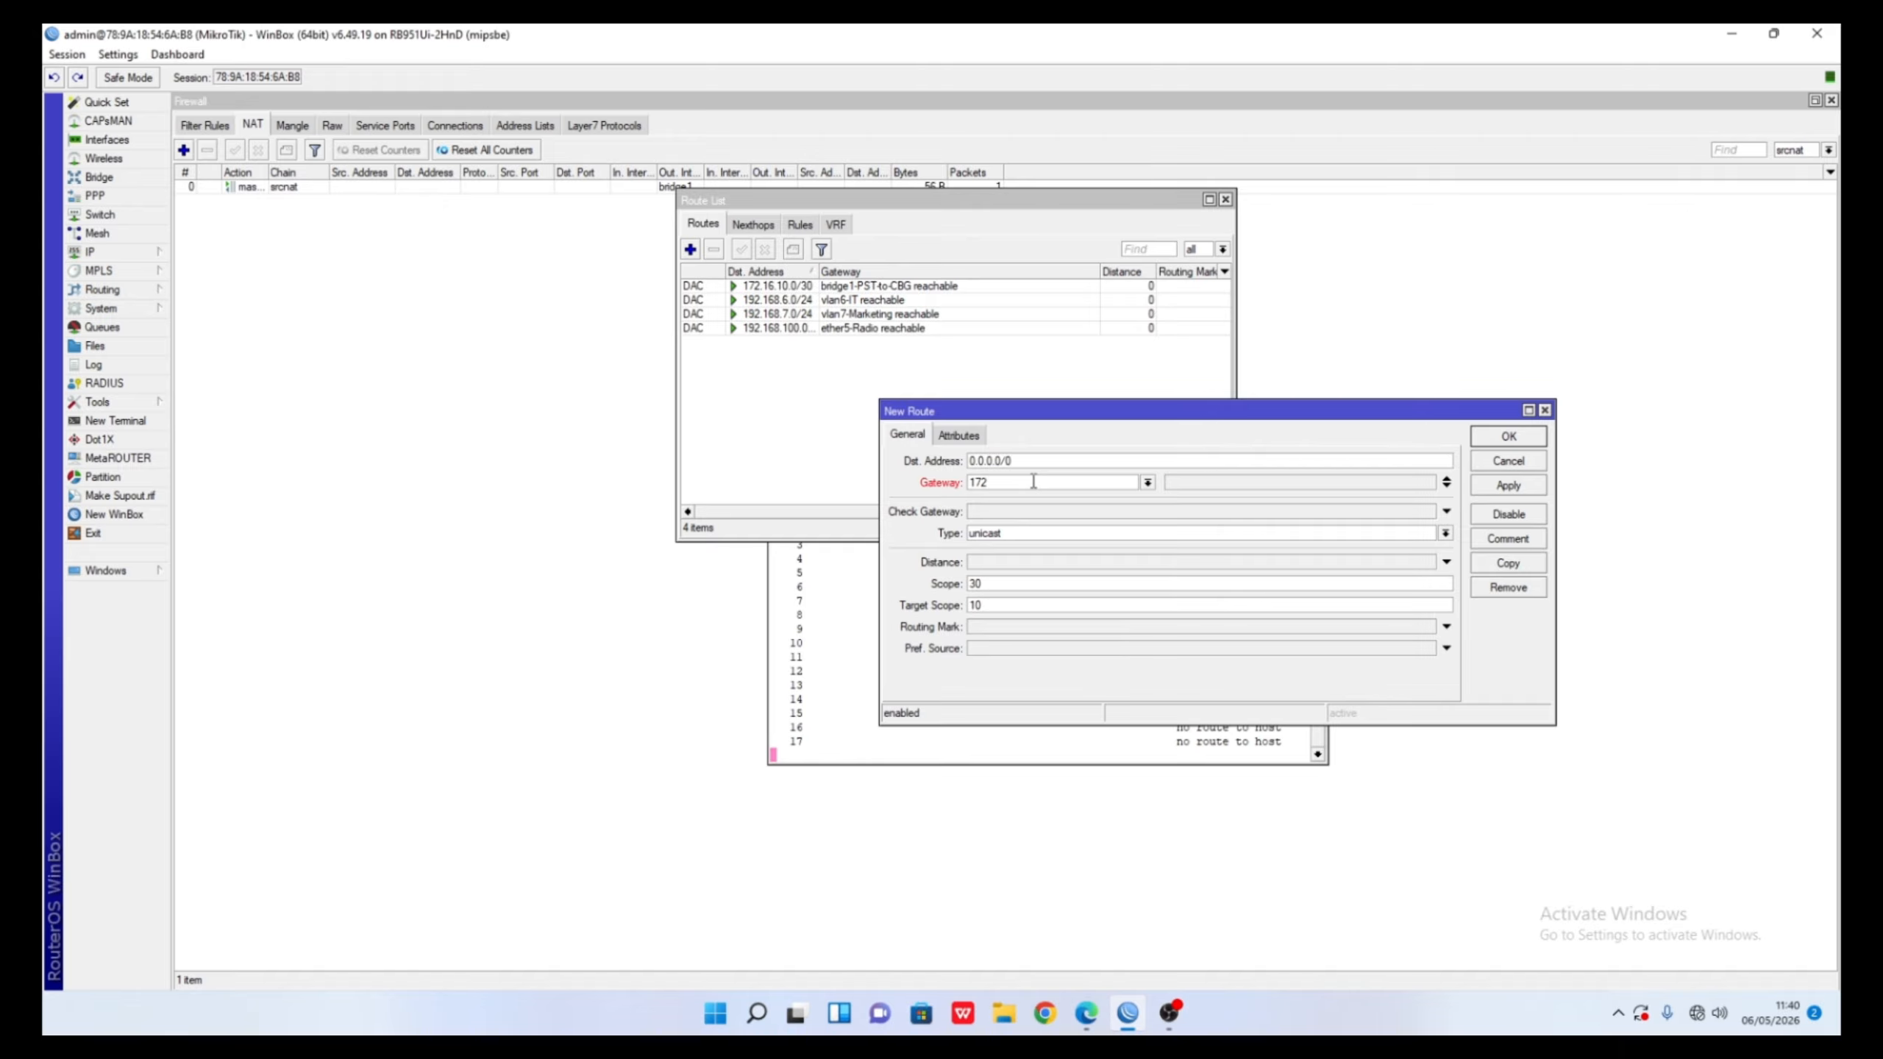
text(.16.10)
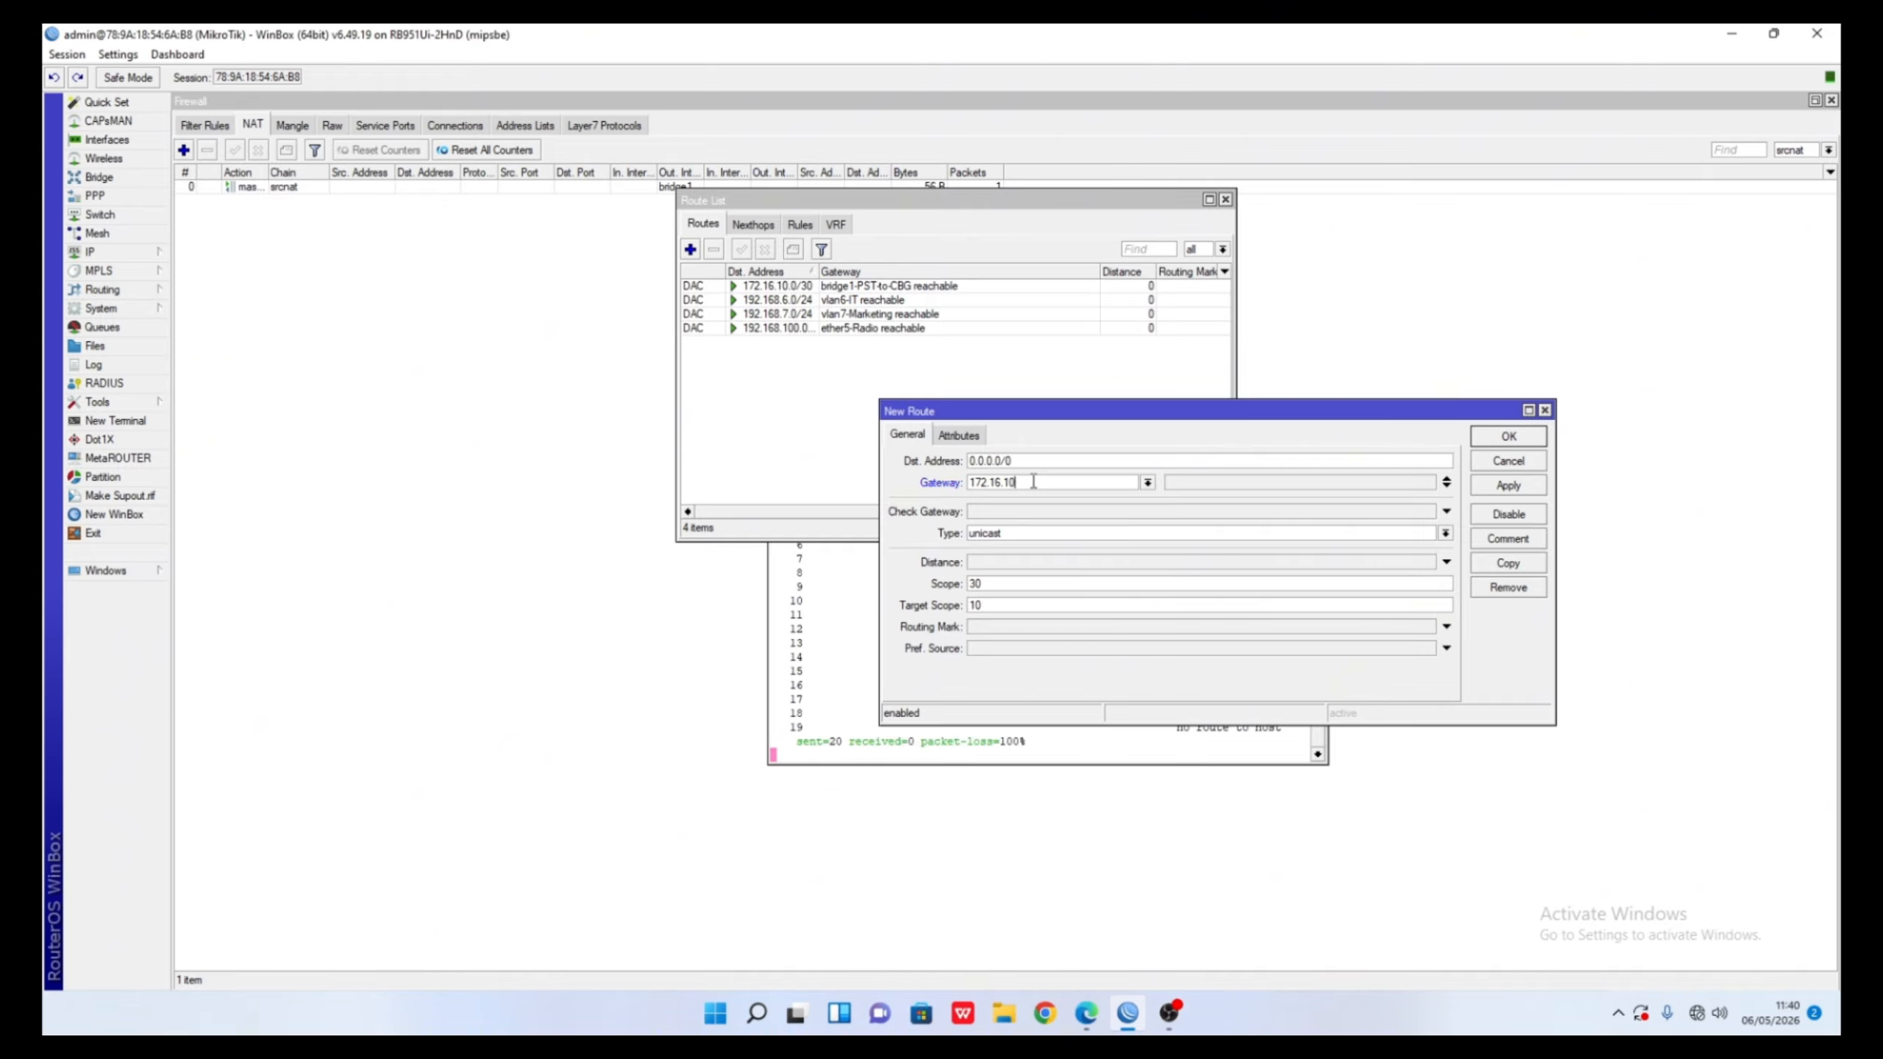
text(.1)
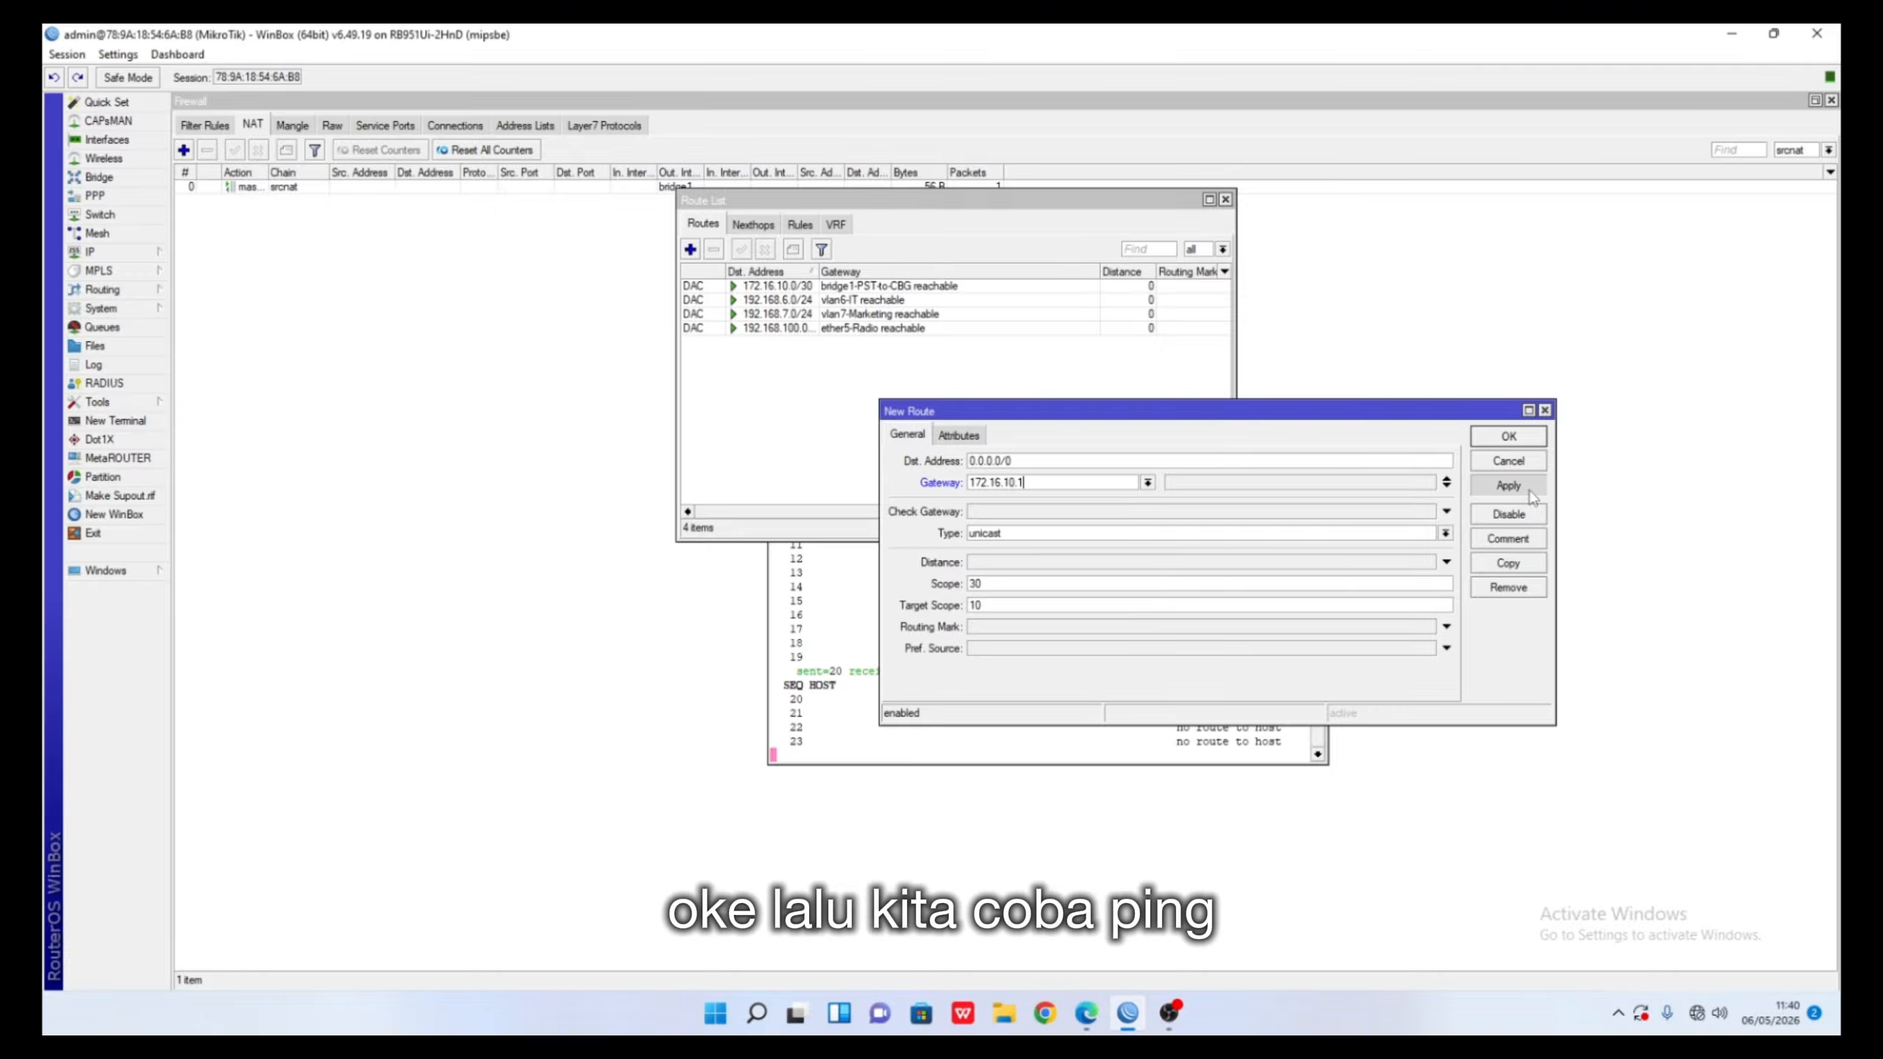
click(1528, 490)
click(1531, 439)
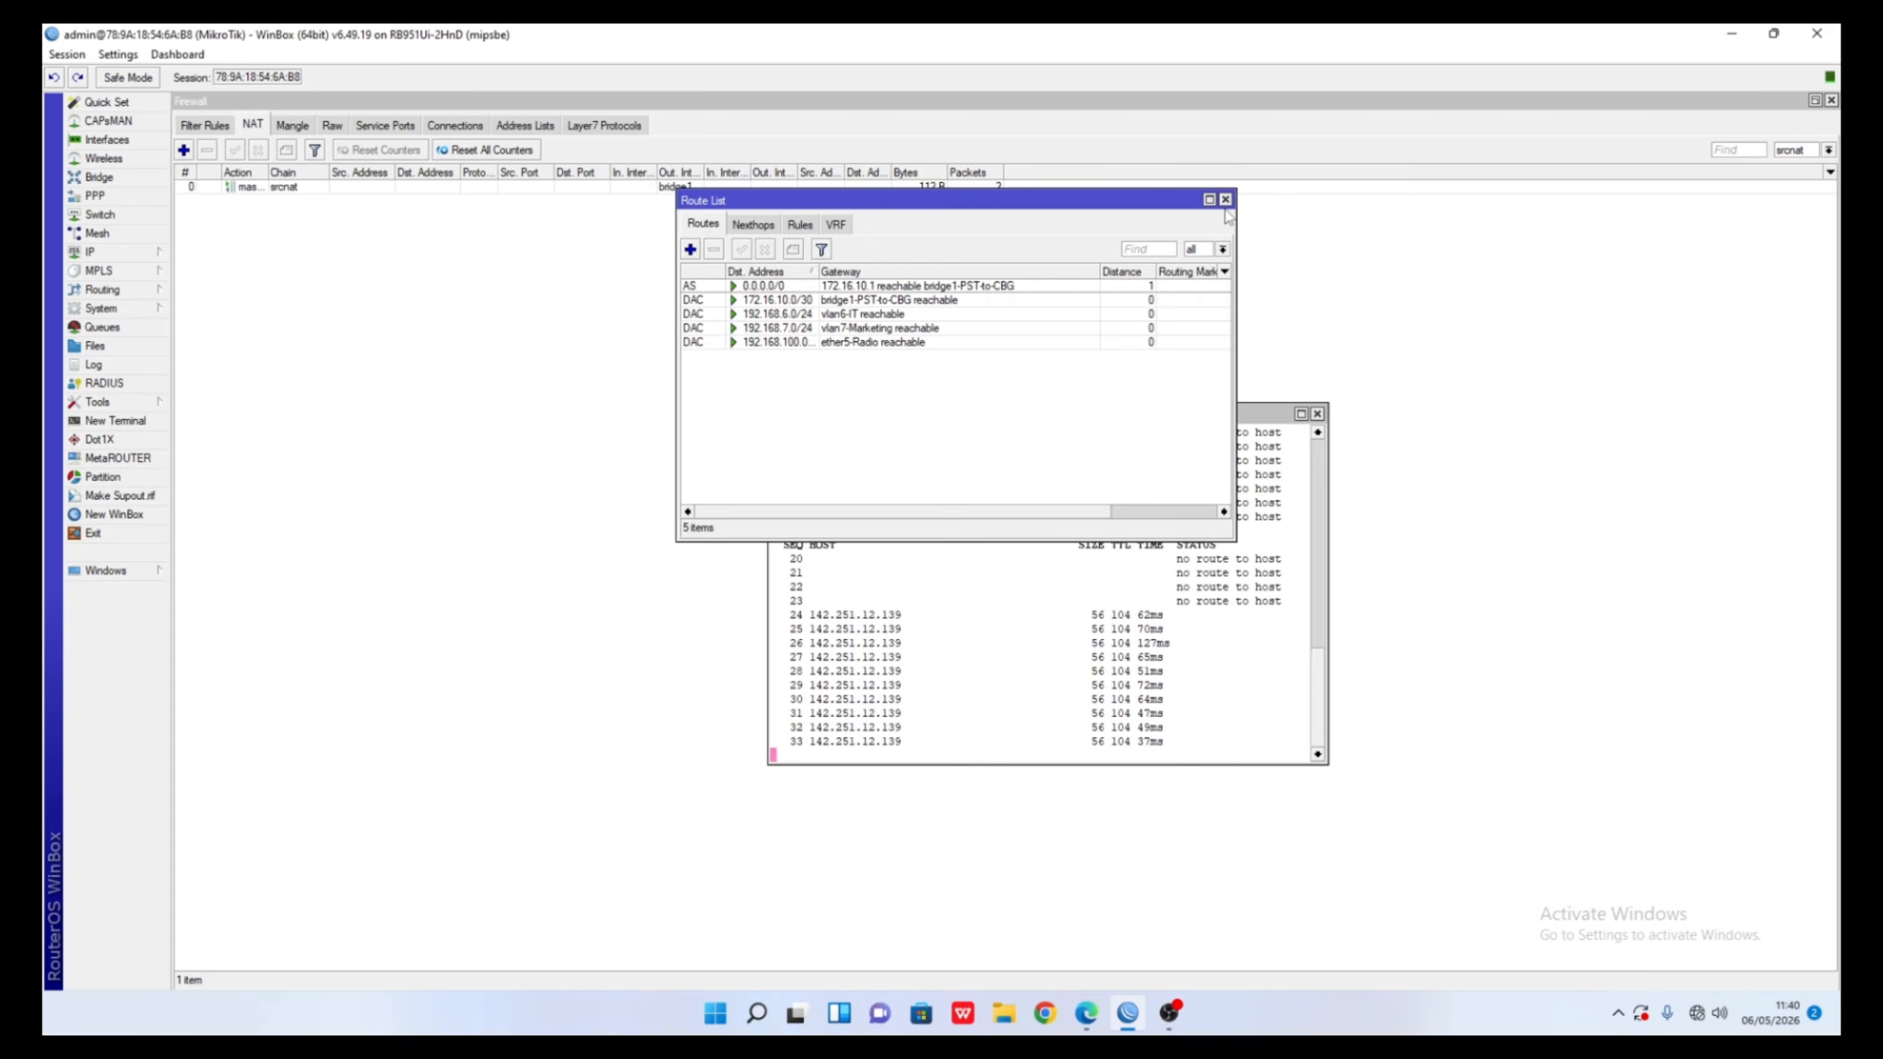
click(1225, 200)
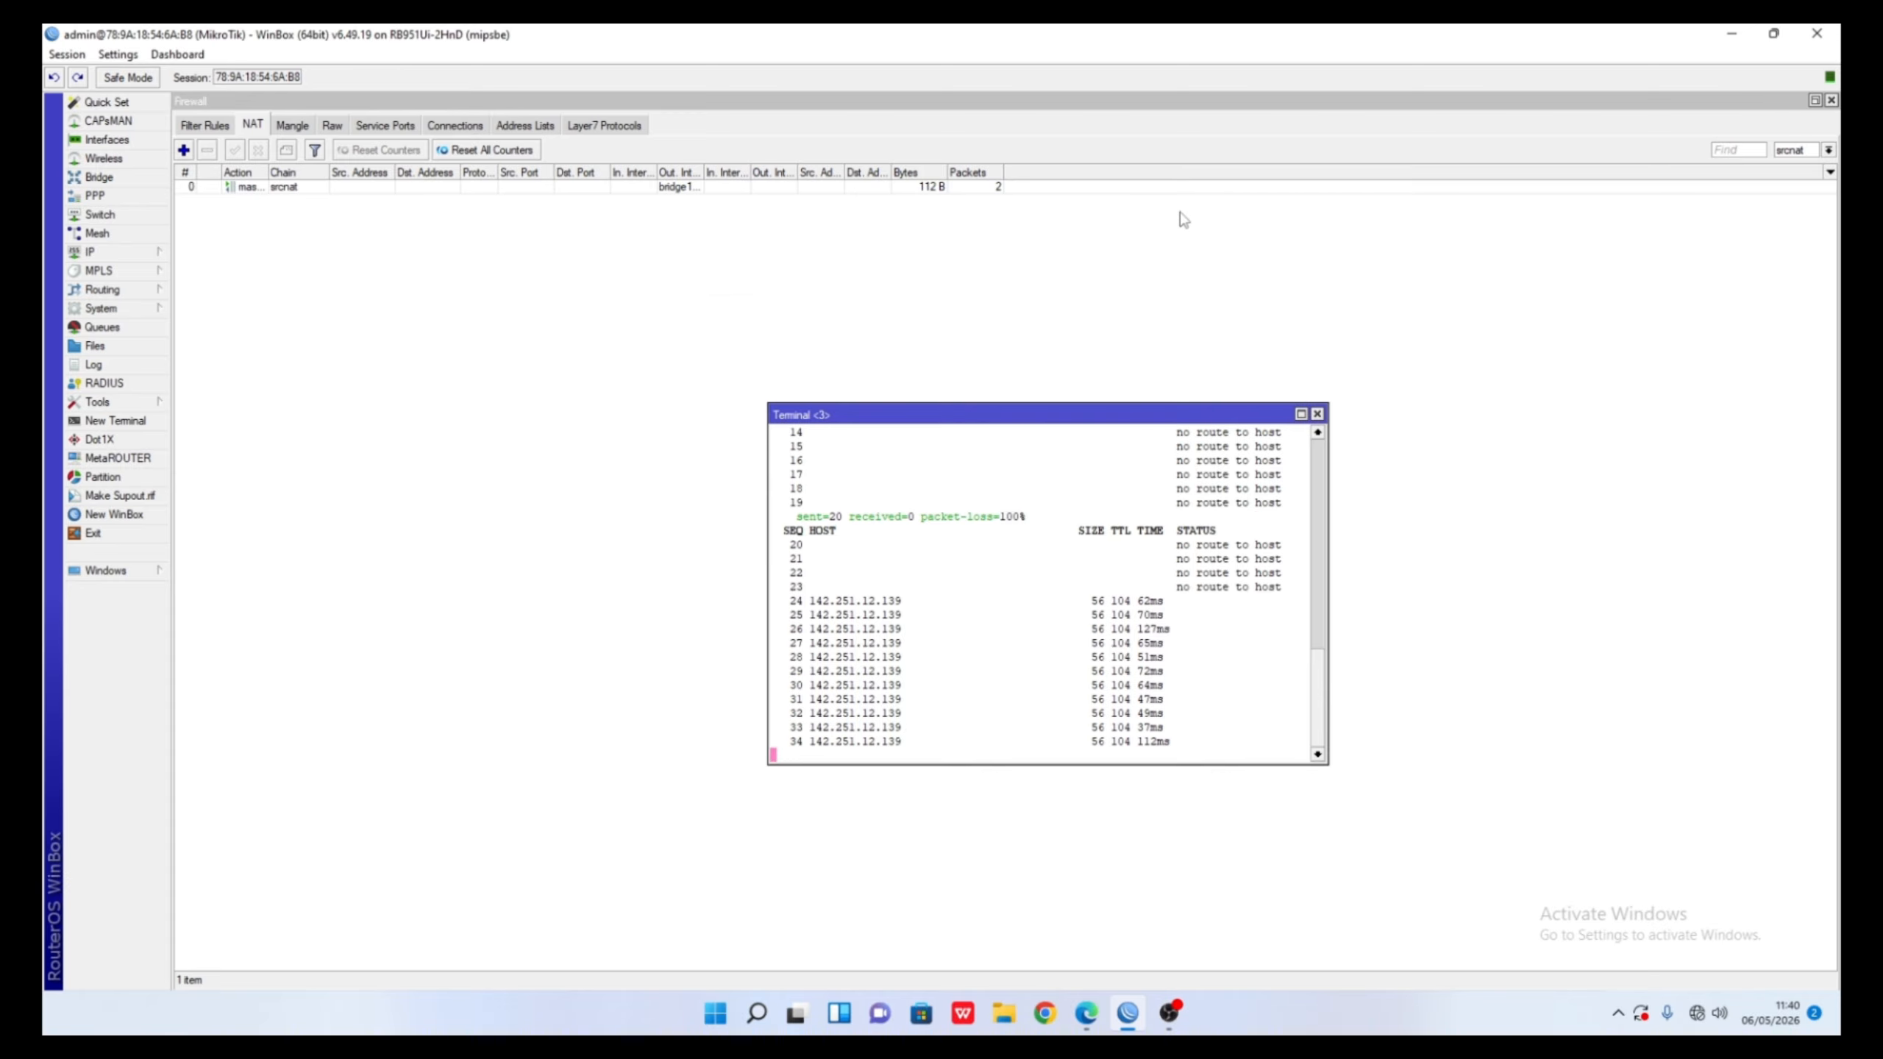
- Run the DHCP Setup wizard on the default interface, creating dhcp1 on bridge1-PST-to-CBG
click(115, 256)
click(268, 366)
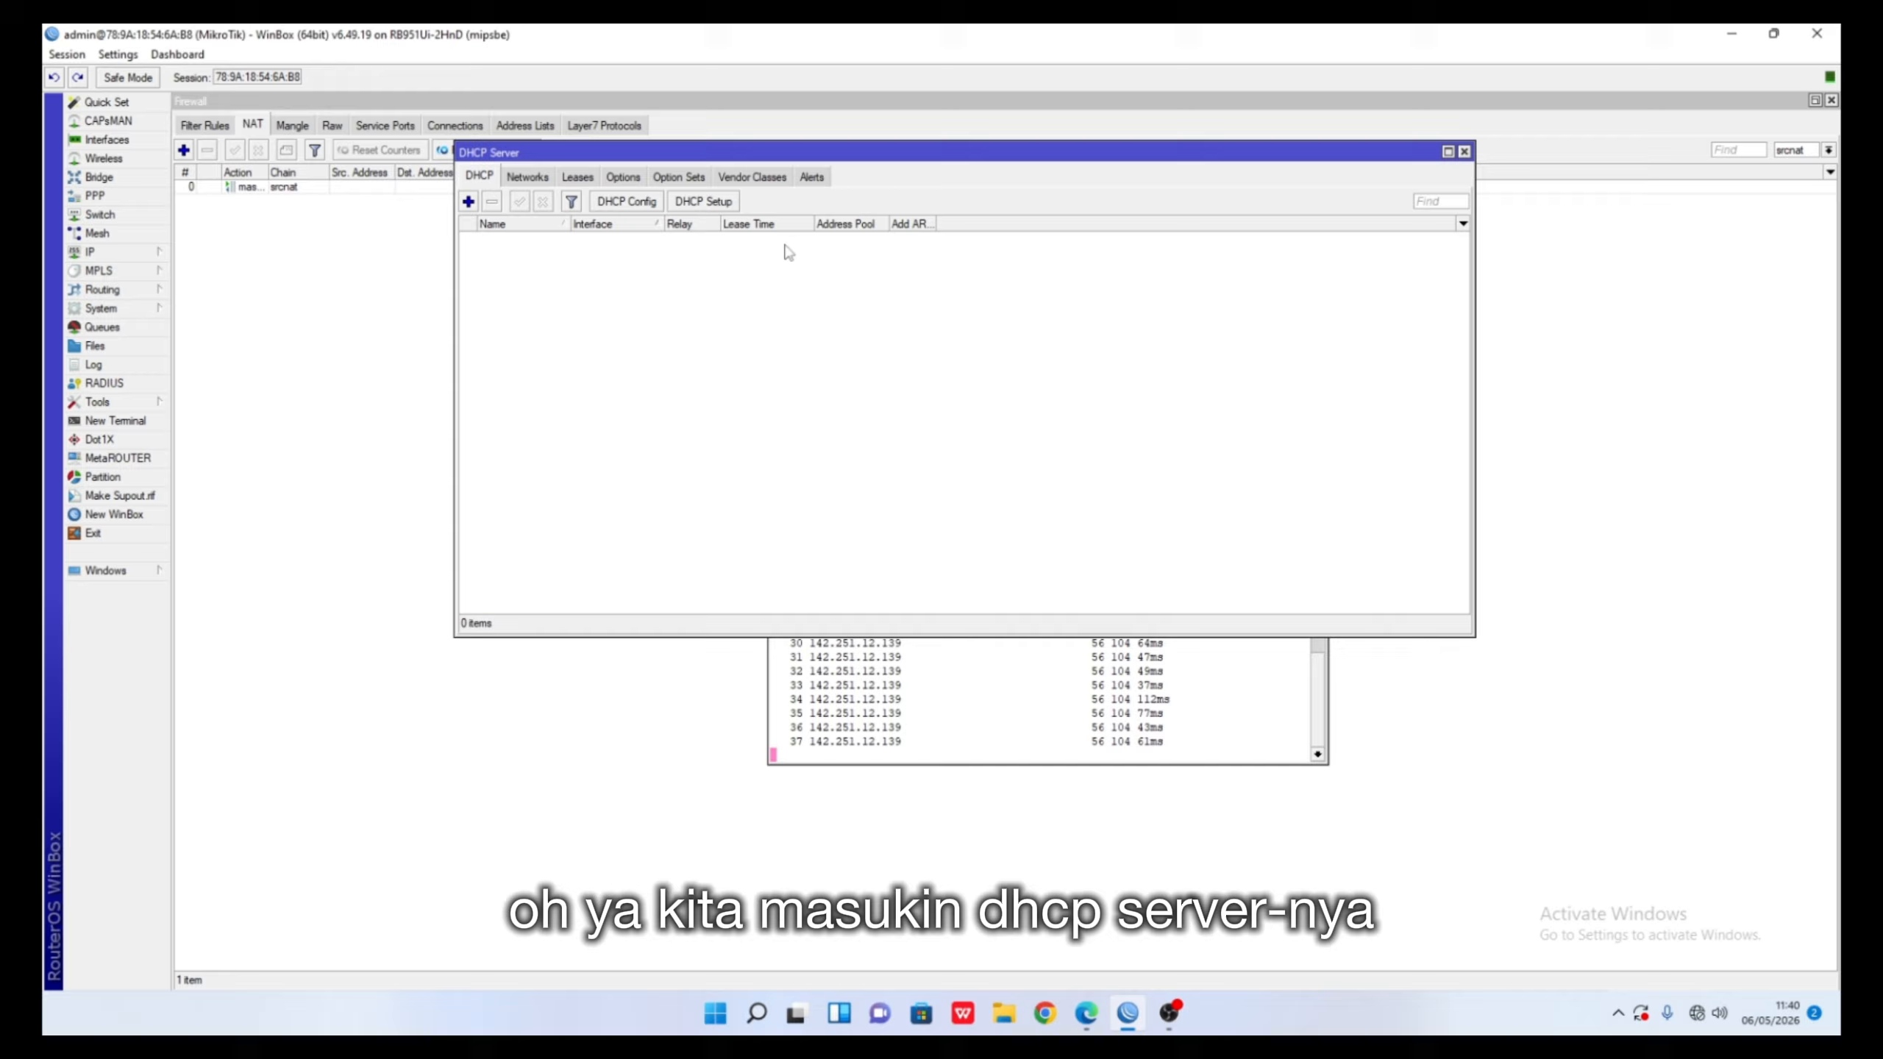
click(689, 202)
click(1074, 606)
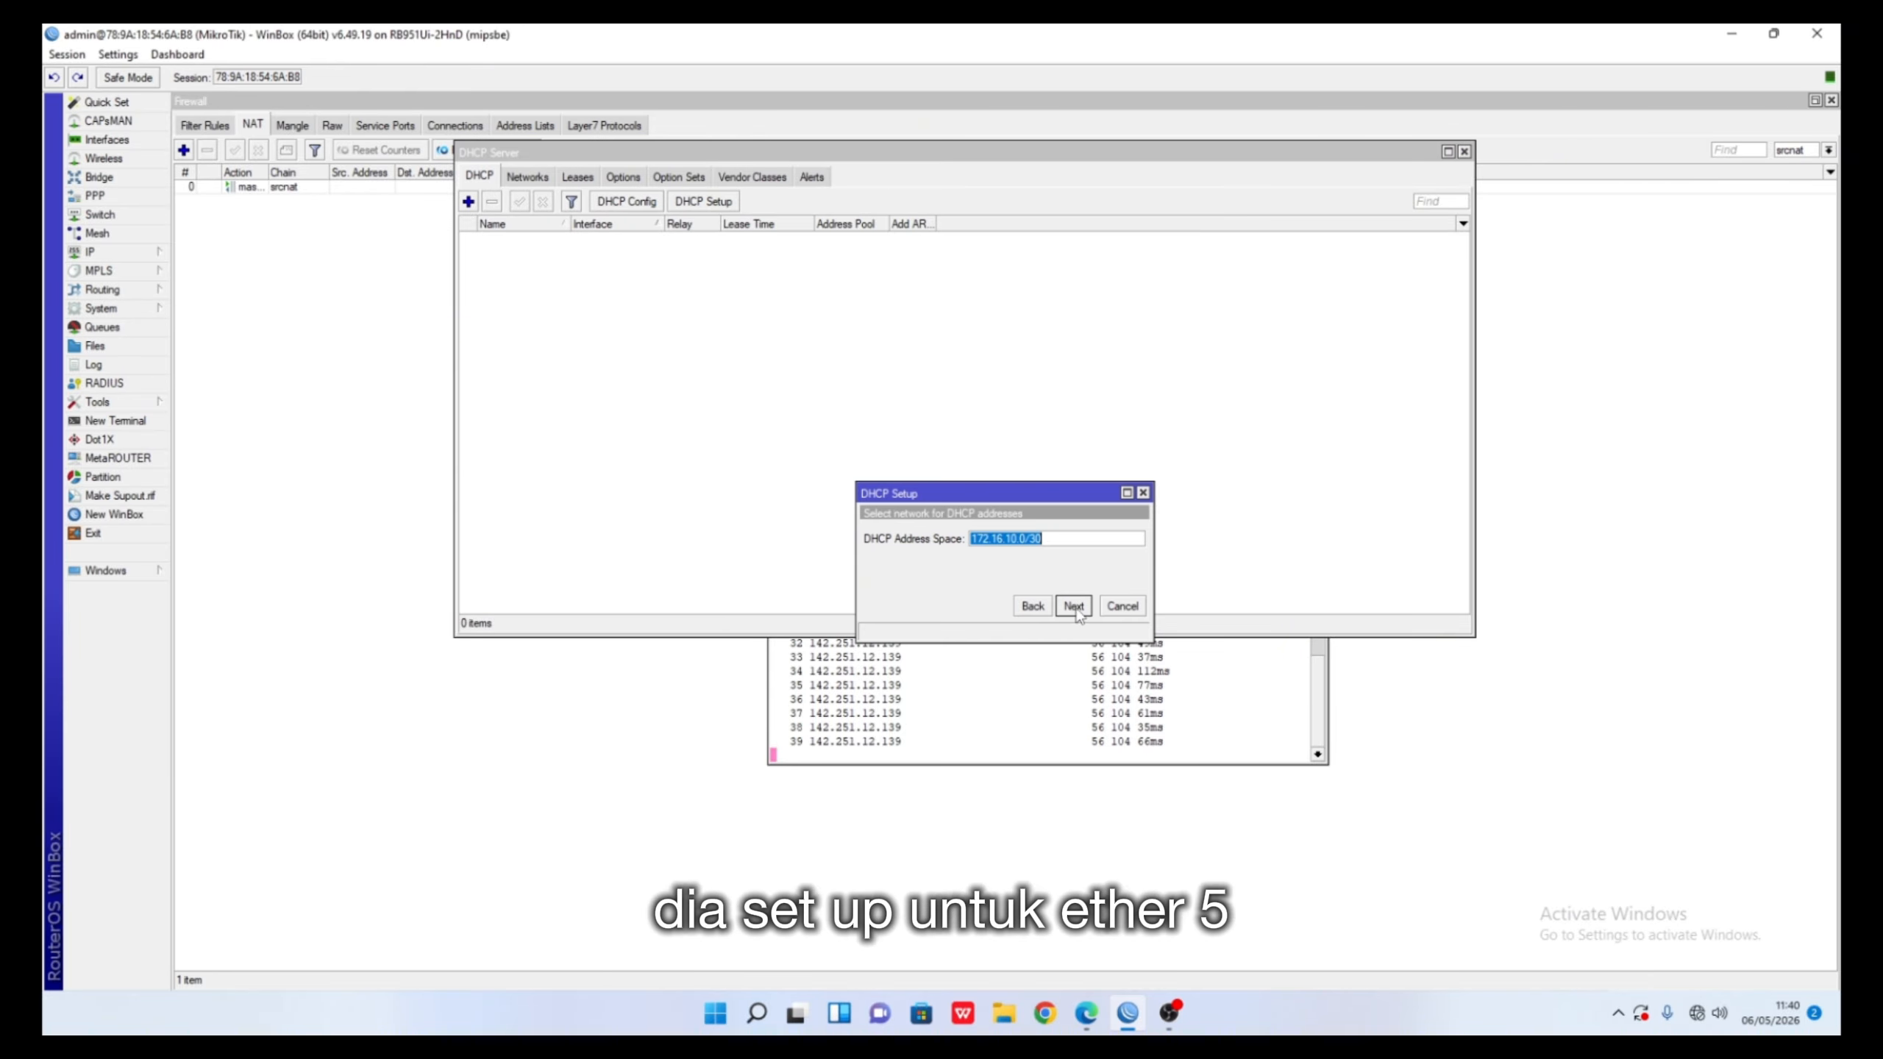
click(1074, 606)
click(1073, 605)
click(1074, 605)
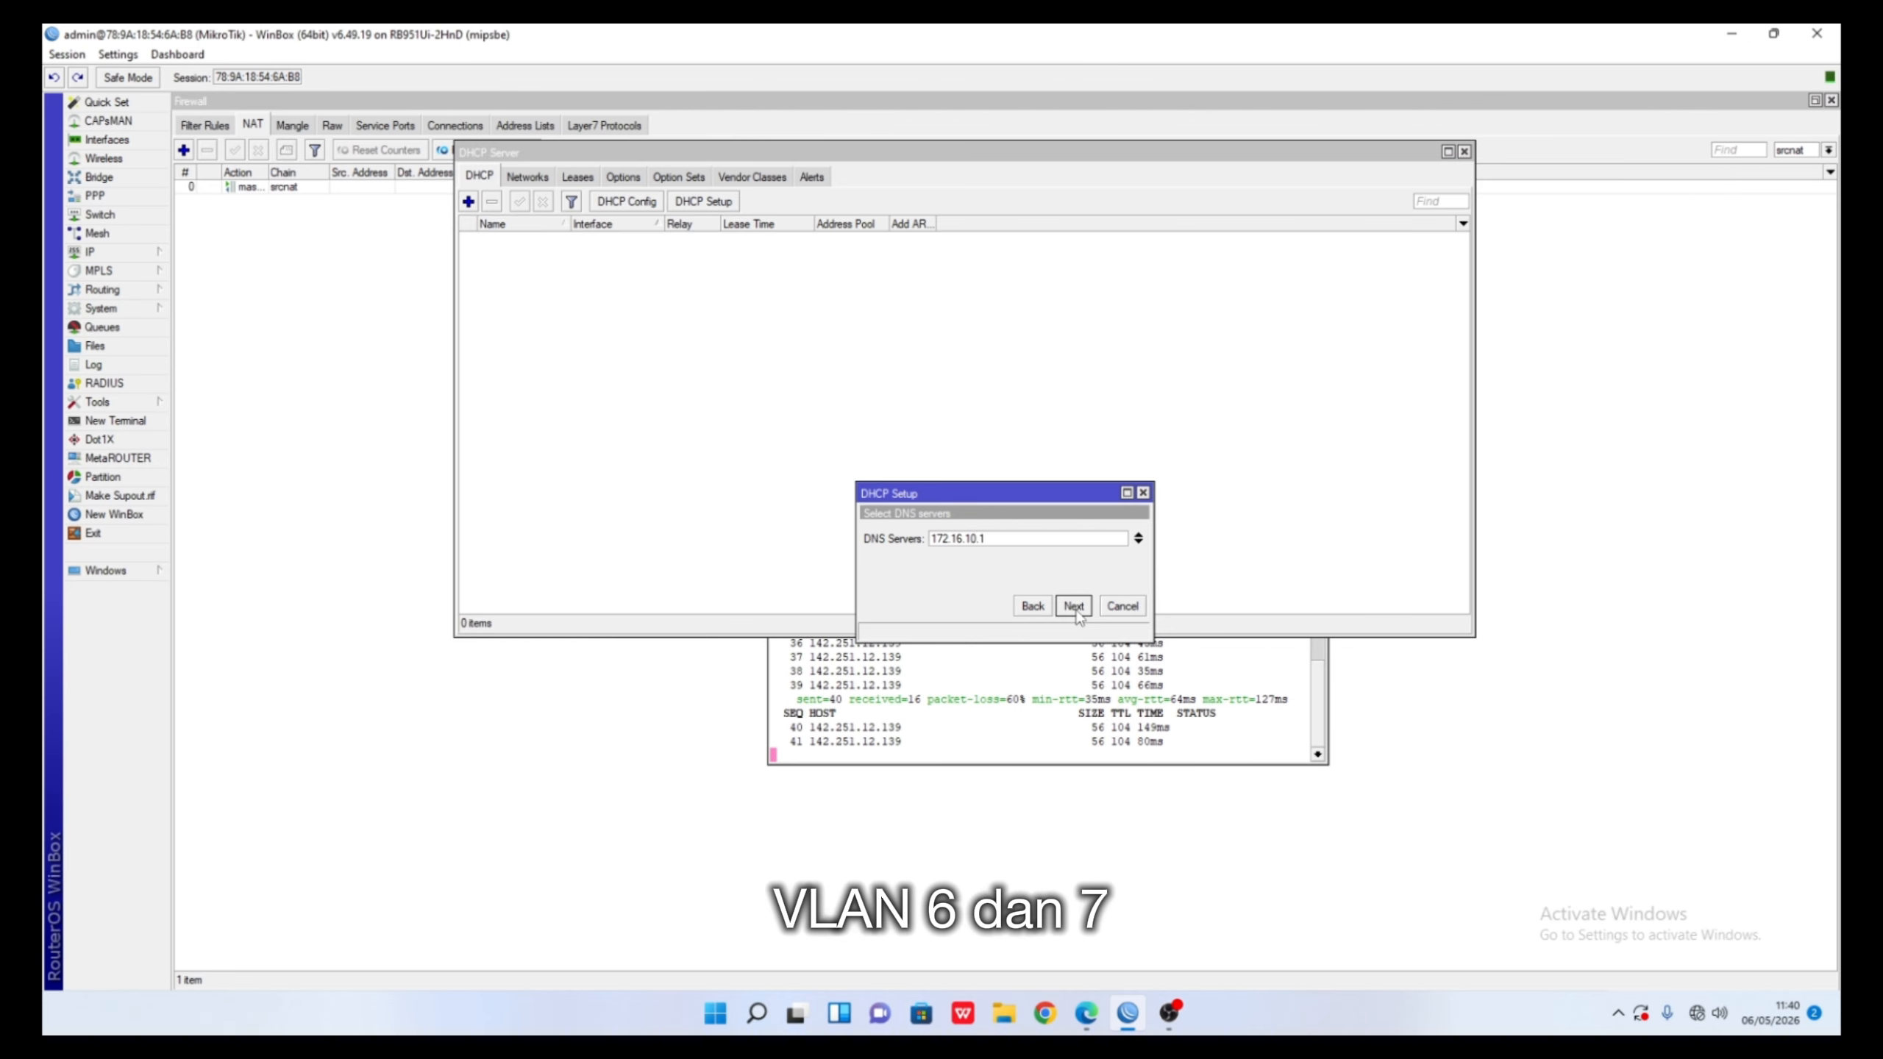
click(1074, 605)
click(1073, 605)
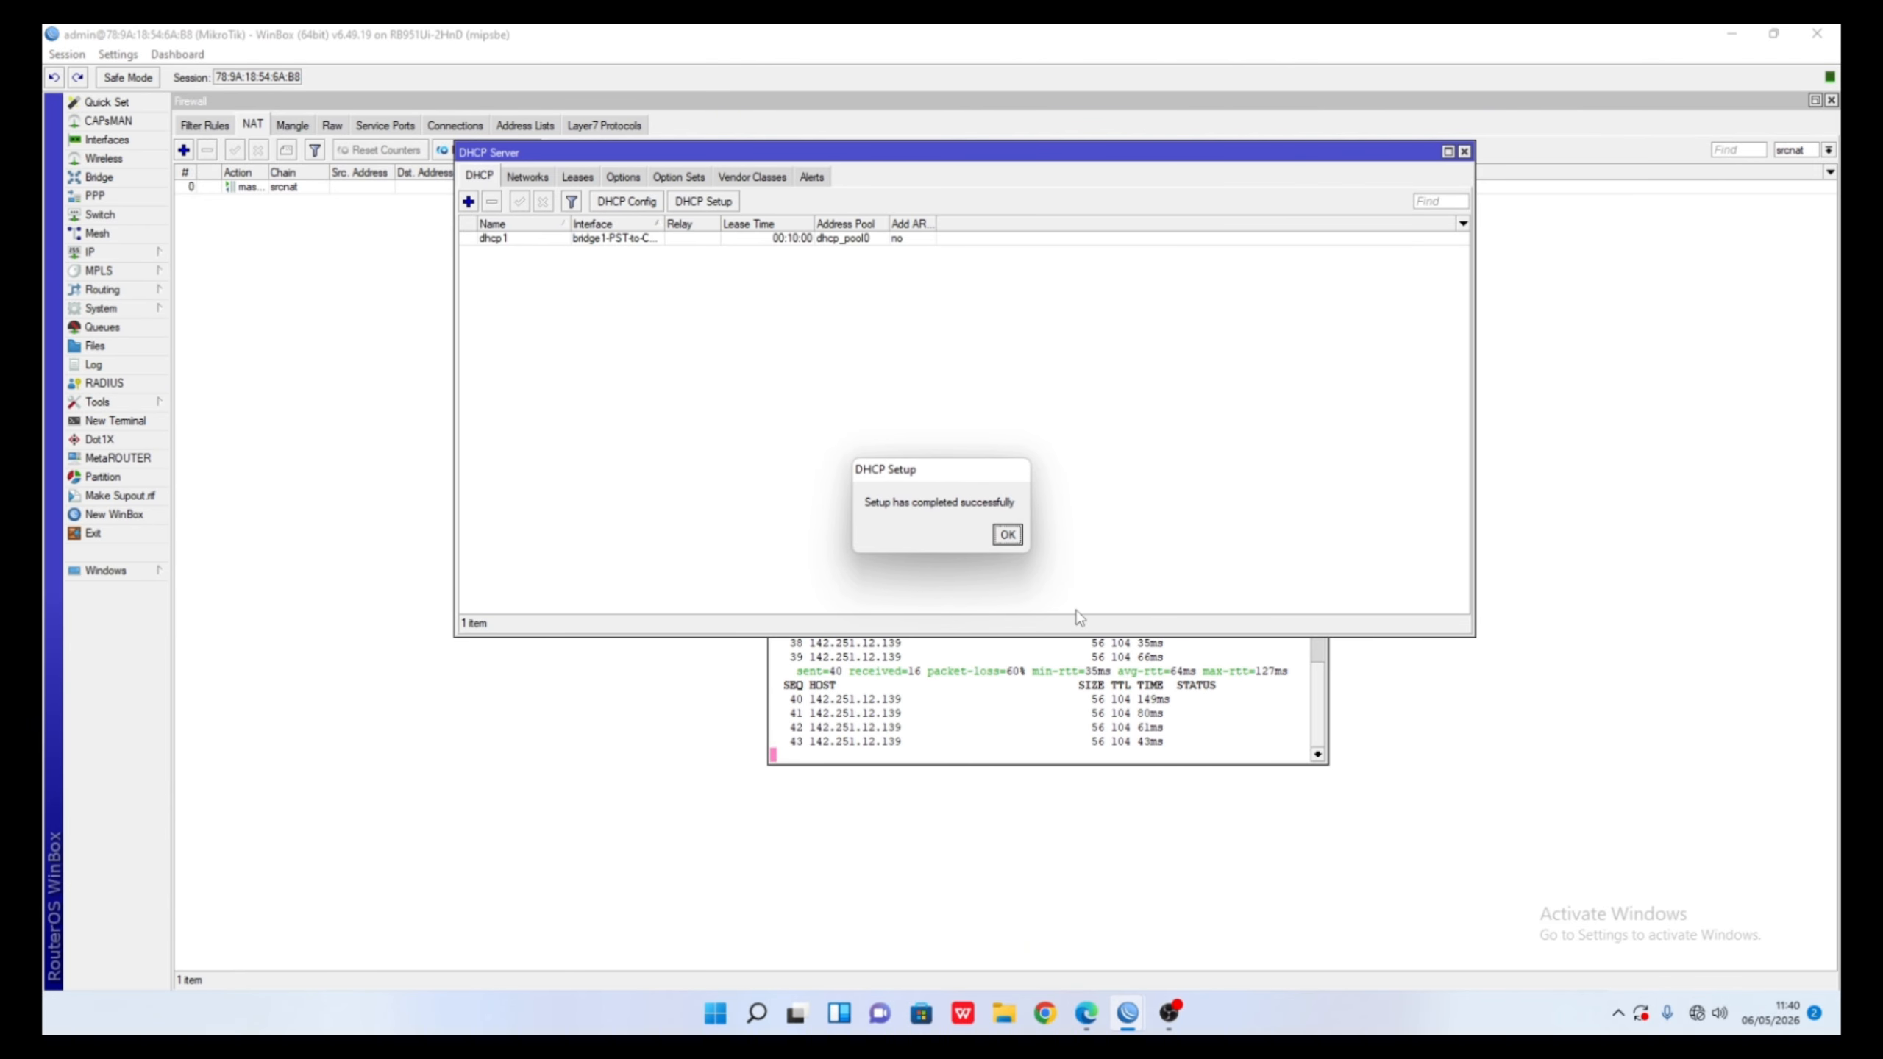
click(1008, 535)
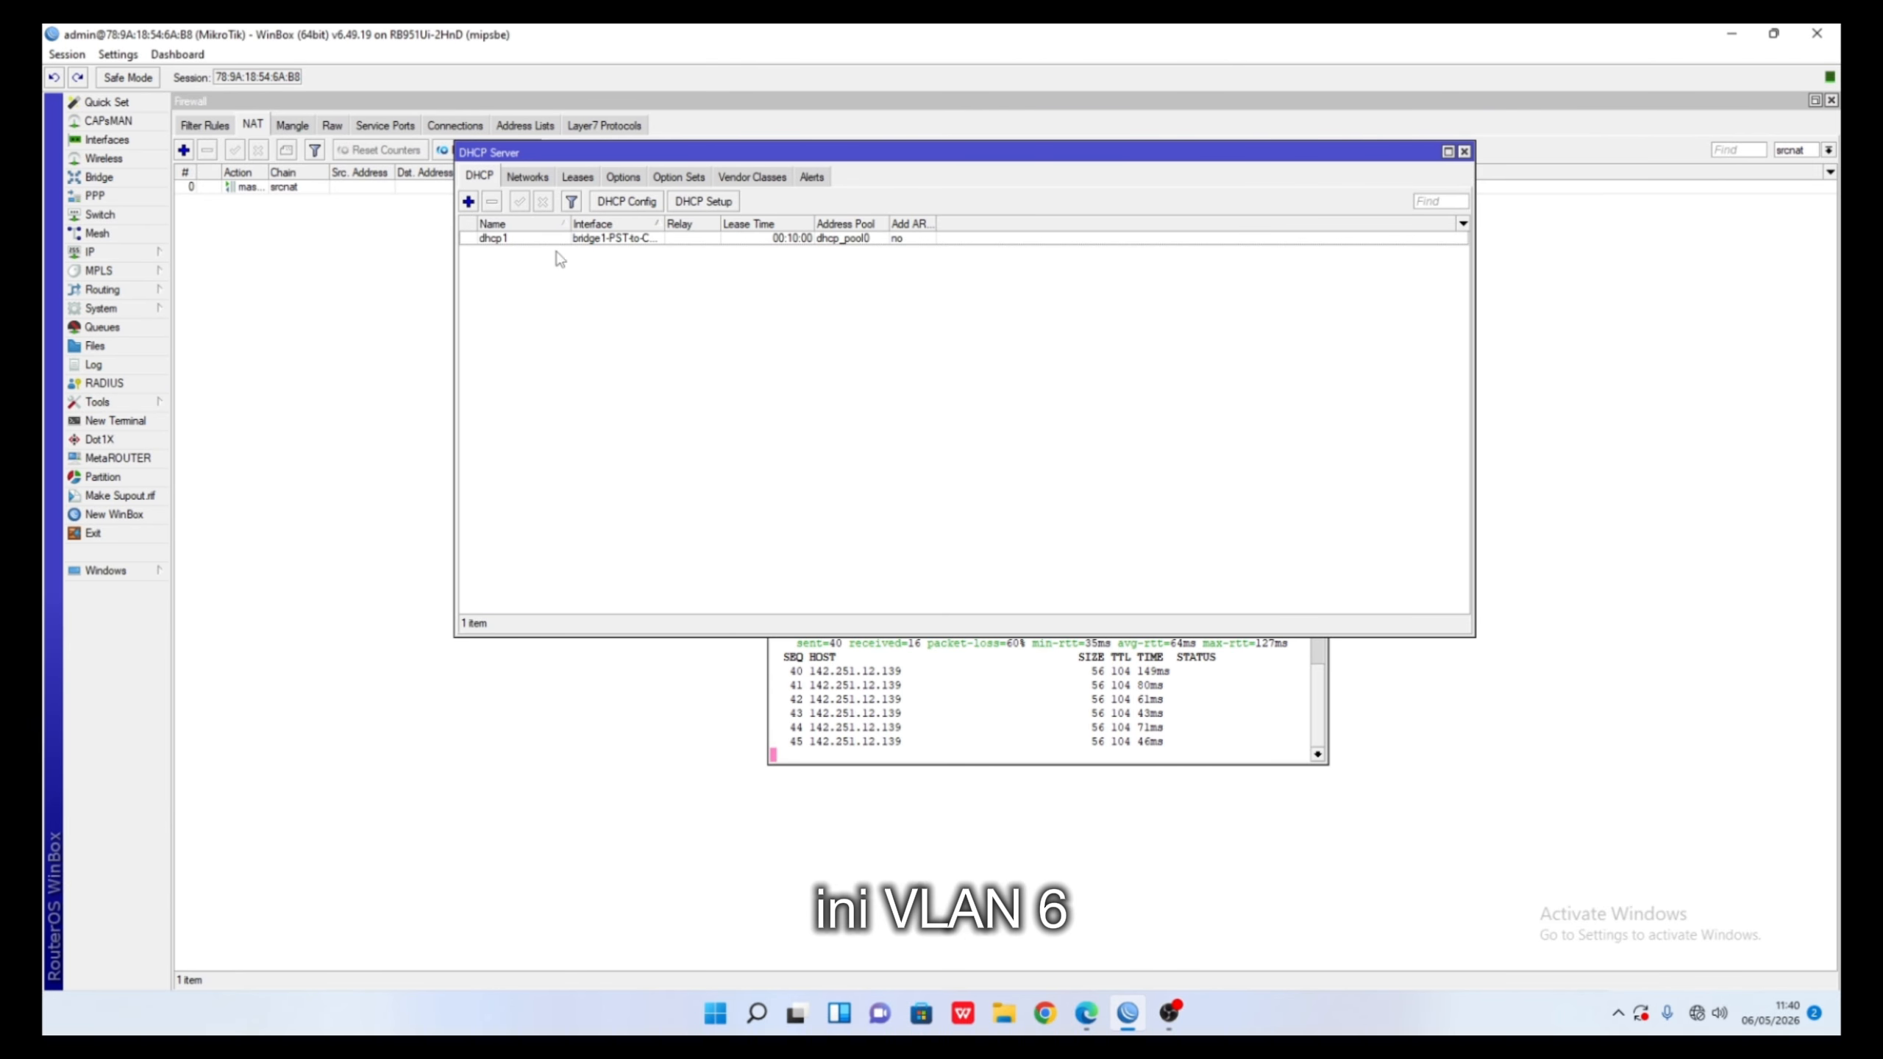
- Cancel a started vlan6-IT DHCP setup and remove the mistaken dhcp1 server
click(689, 205)
click(1136, 538)
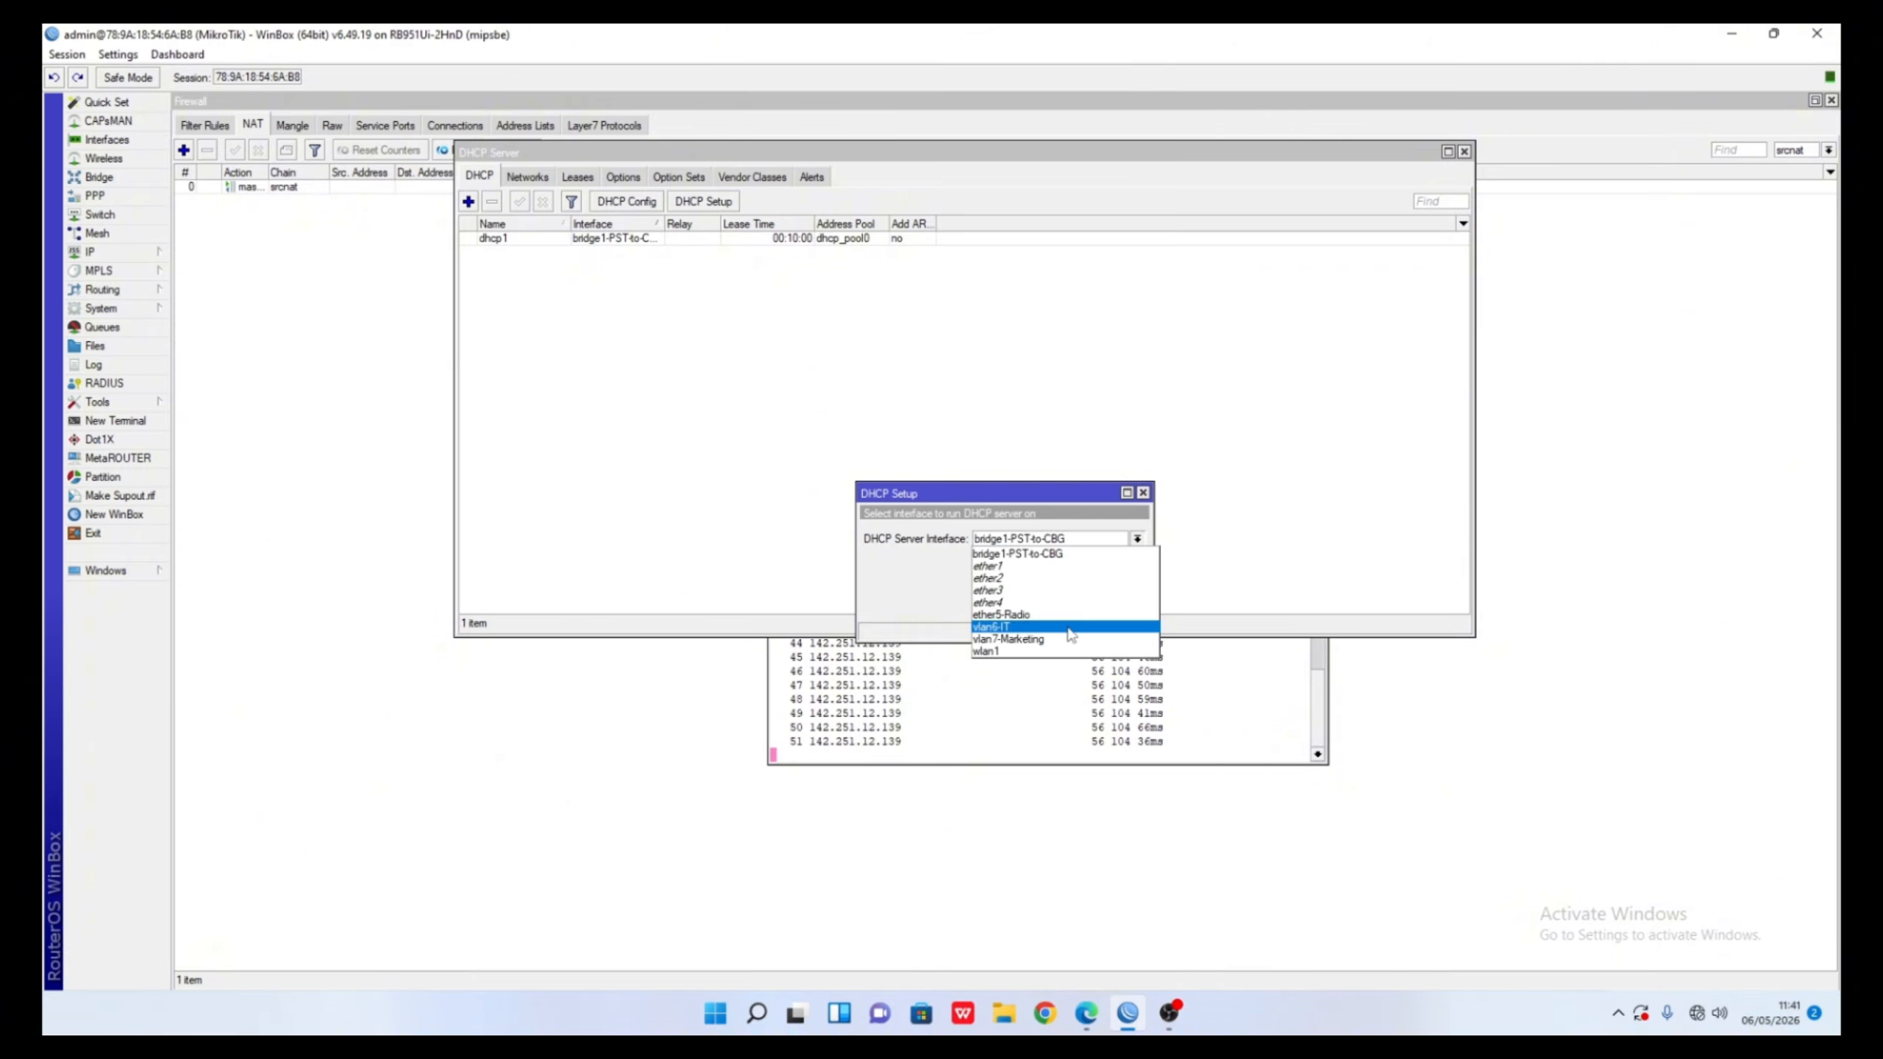
click(1068, 629)
click(1081, 614)
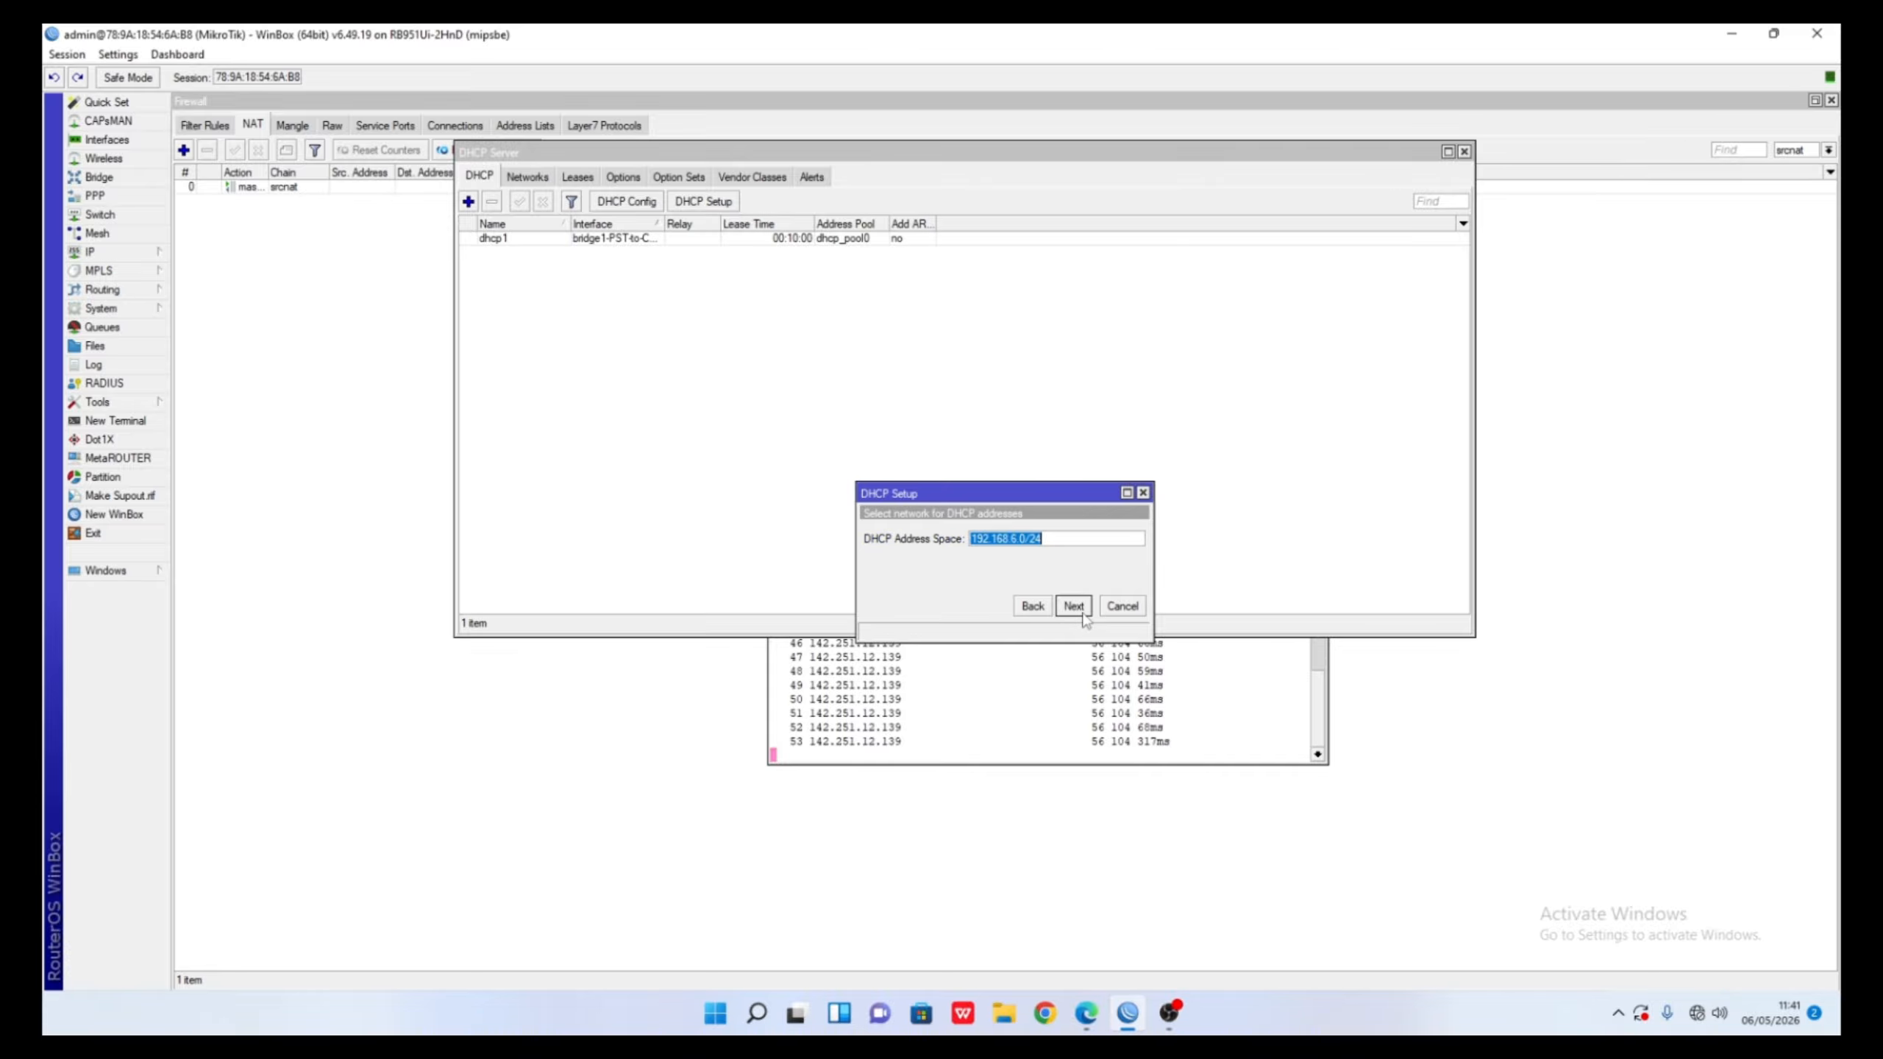
click(1074, 606)
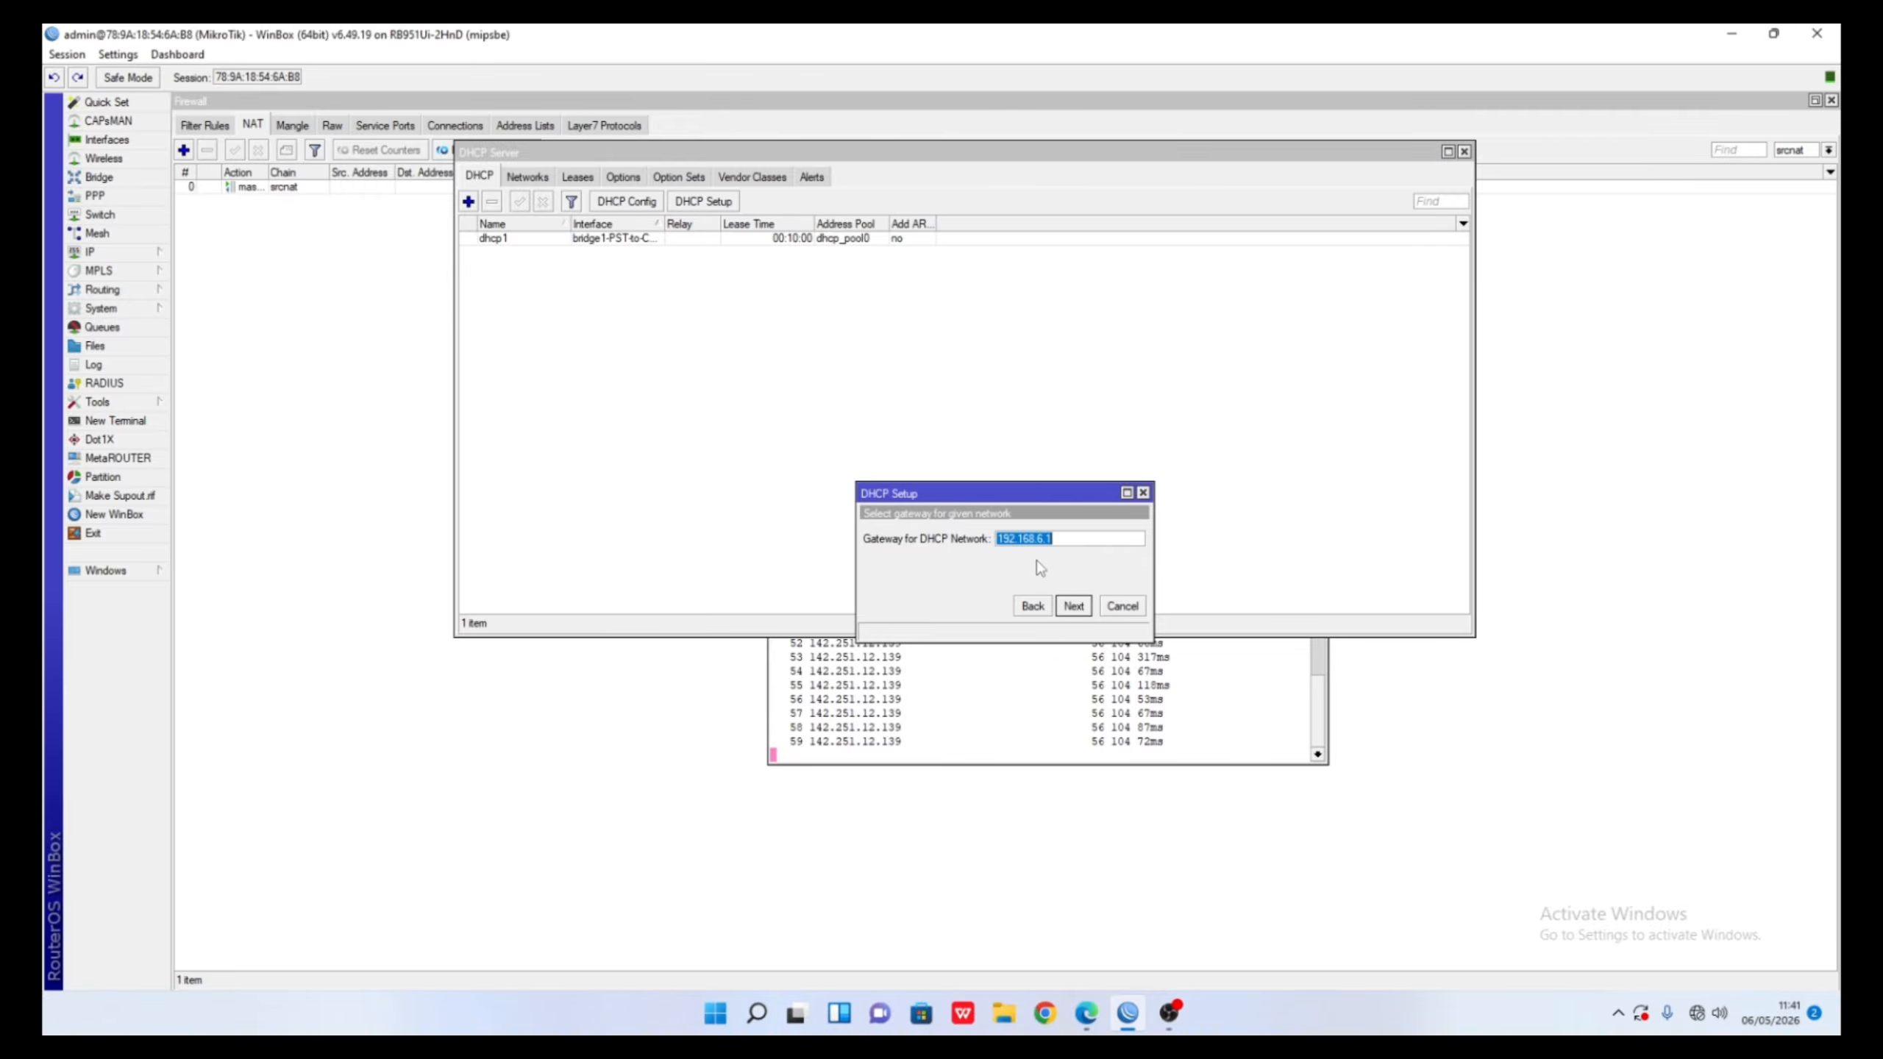
click(1122, 606)
right_click(656, 245)
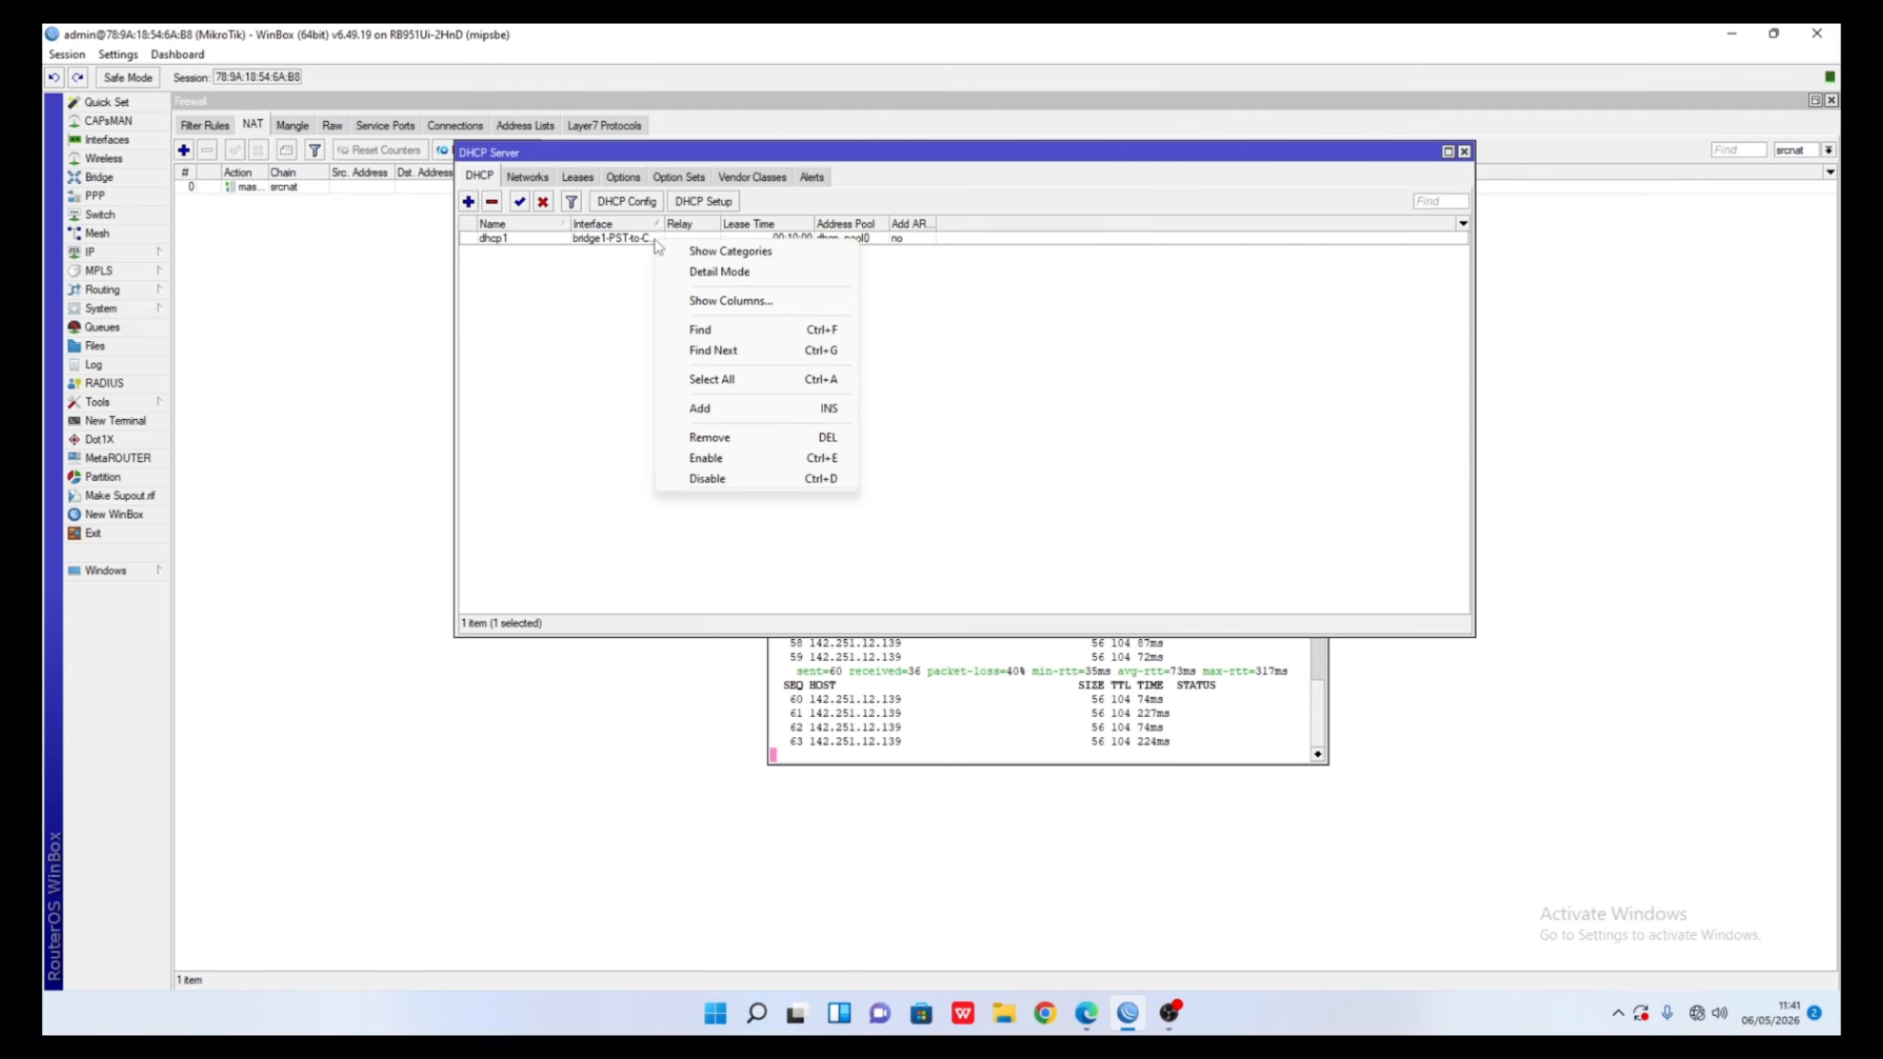
click(720, 437)
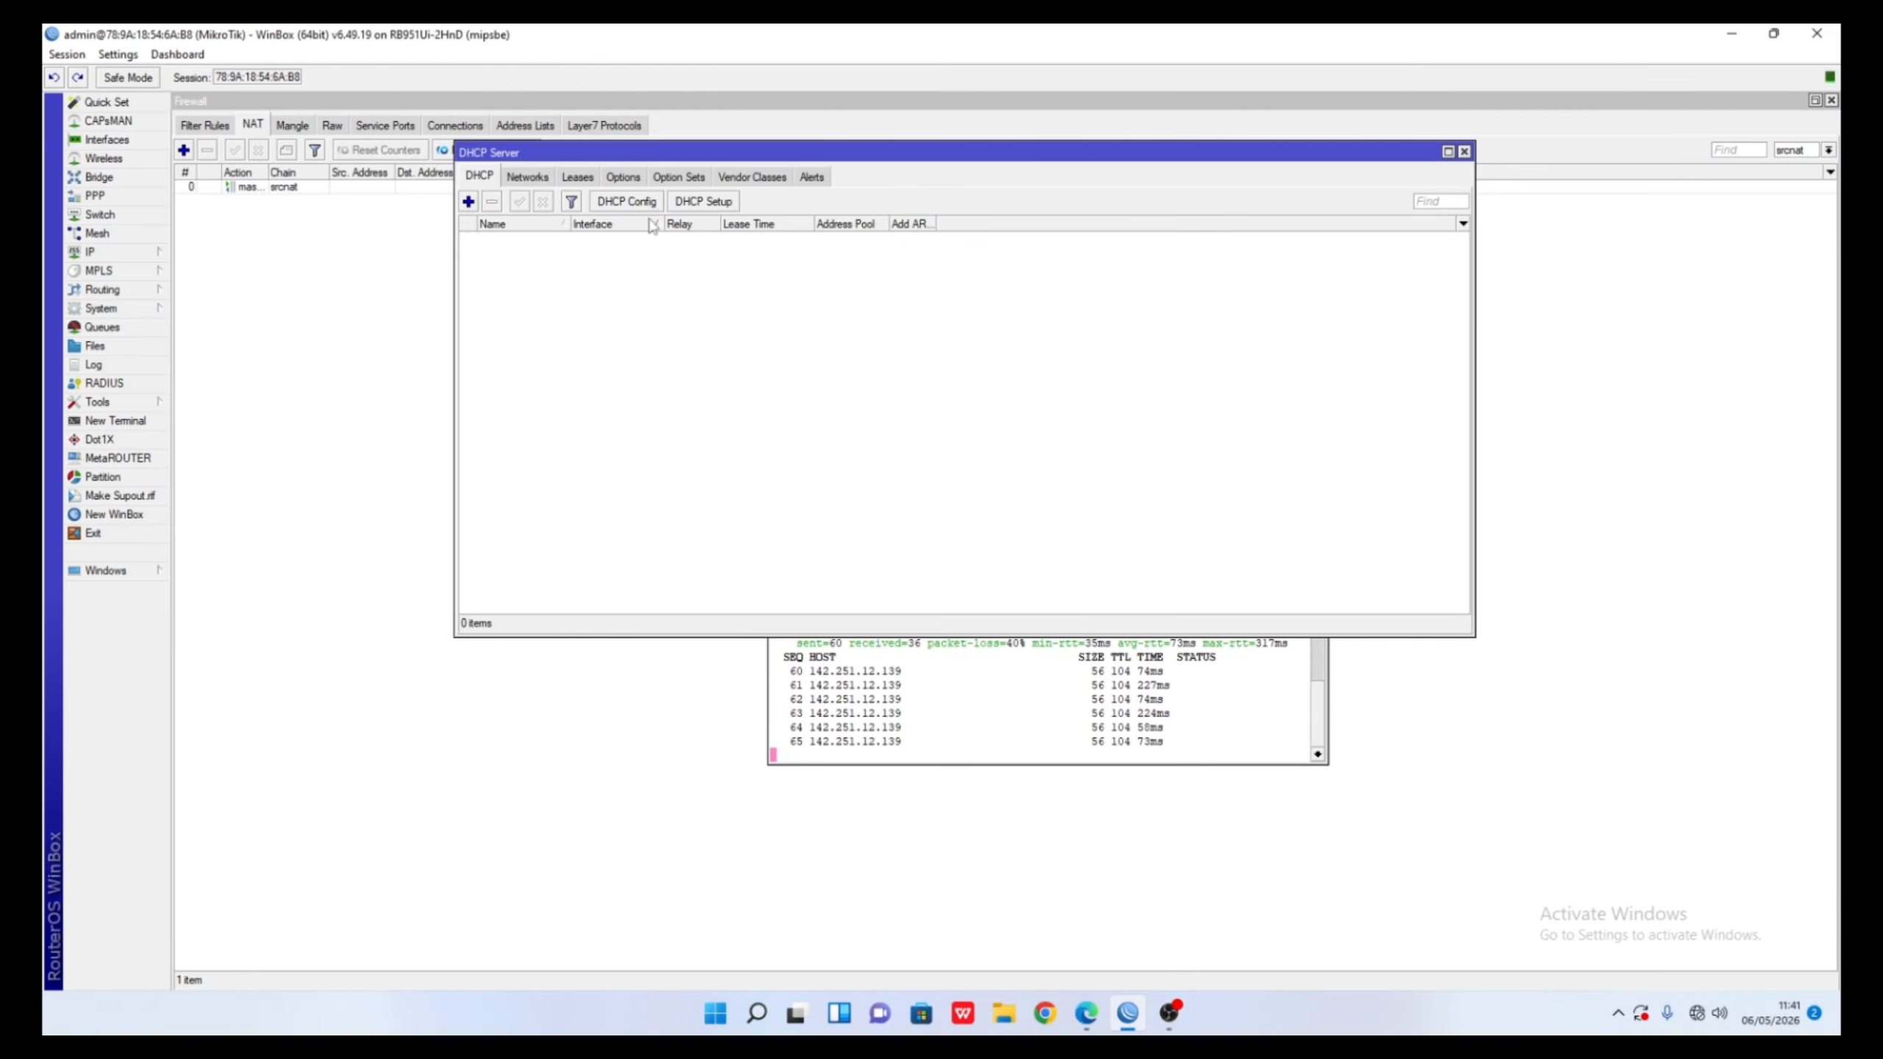
- Create a vlan6-IT DHCP server with gateway 192.168.6.1, pool 192.168.6.11-192.168.6.20, DNS 172.16.10.1
click(706, 202)
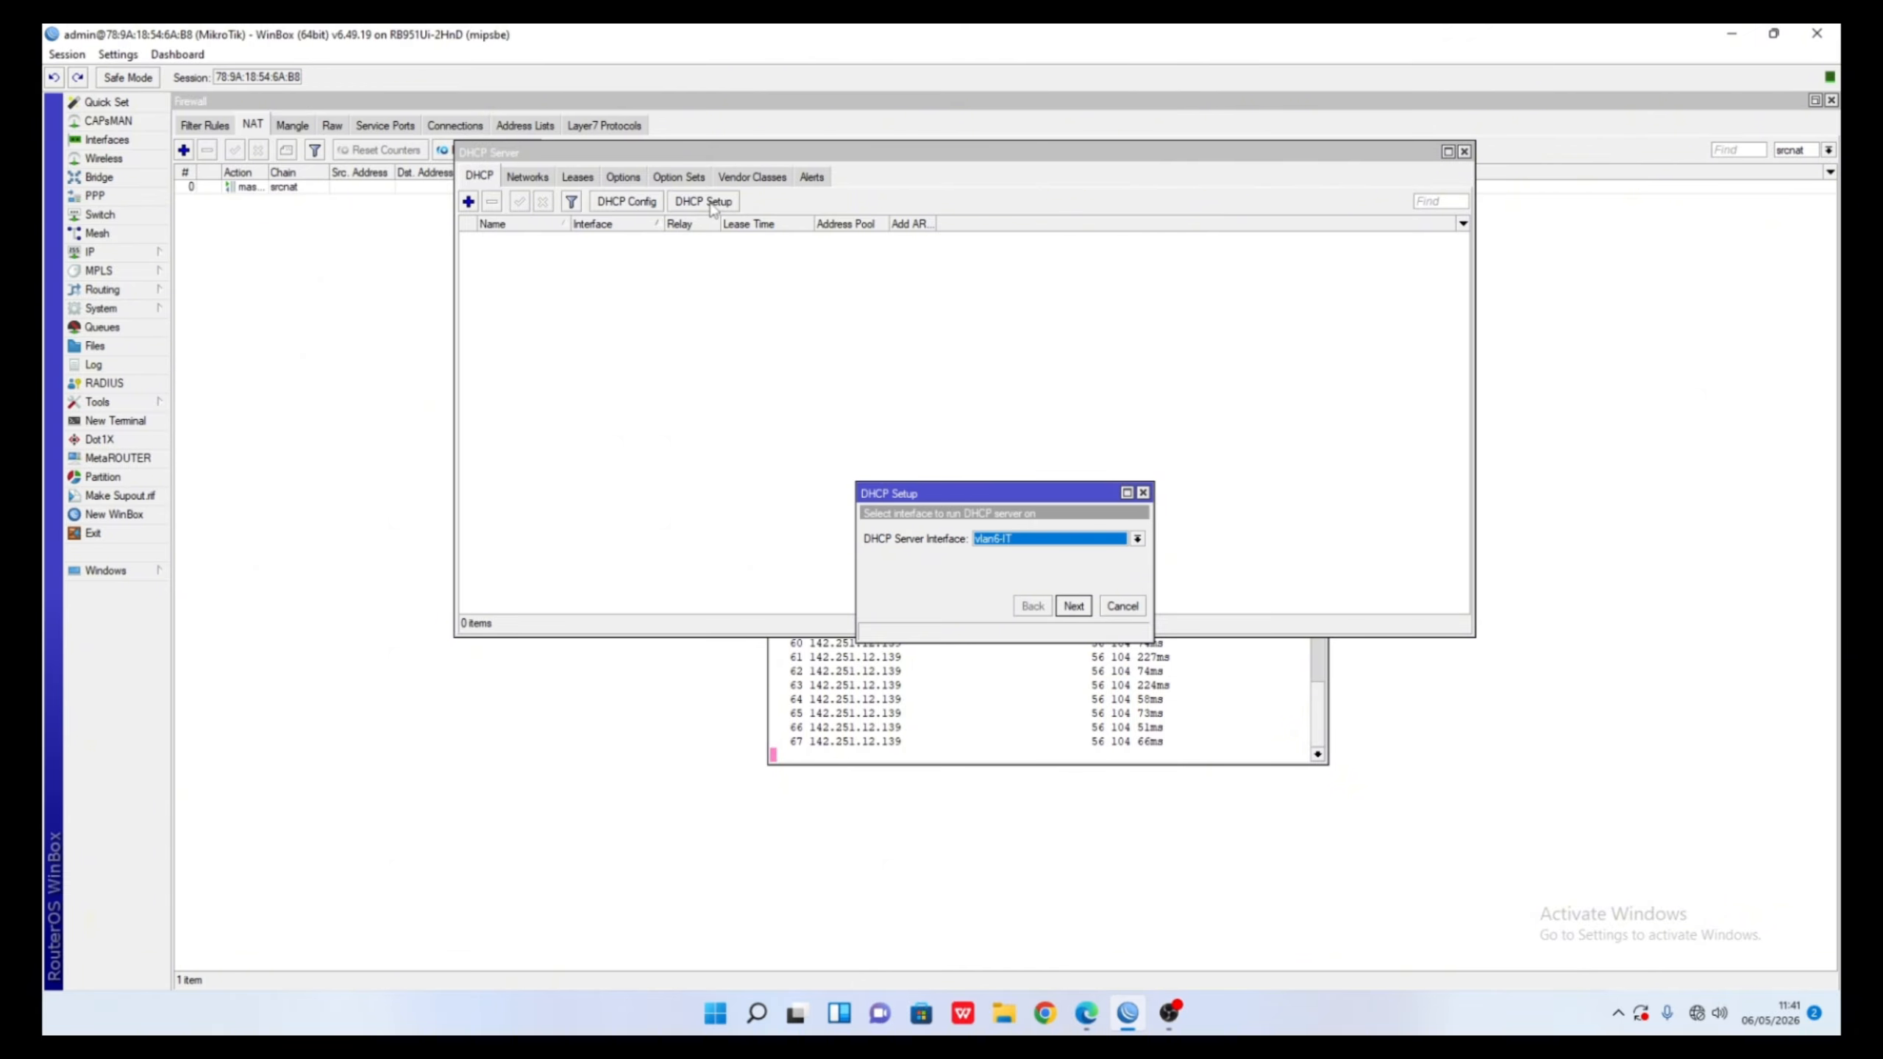
click(1072, 606)
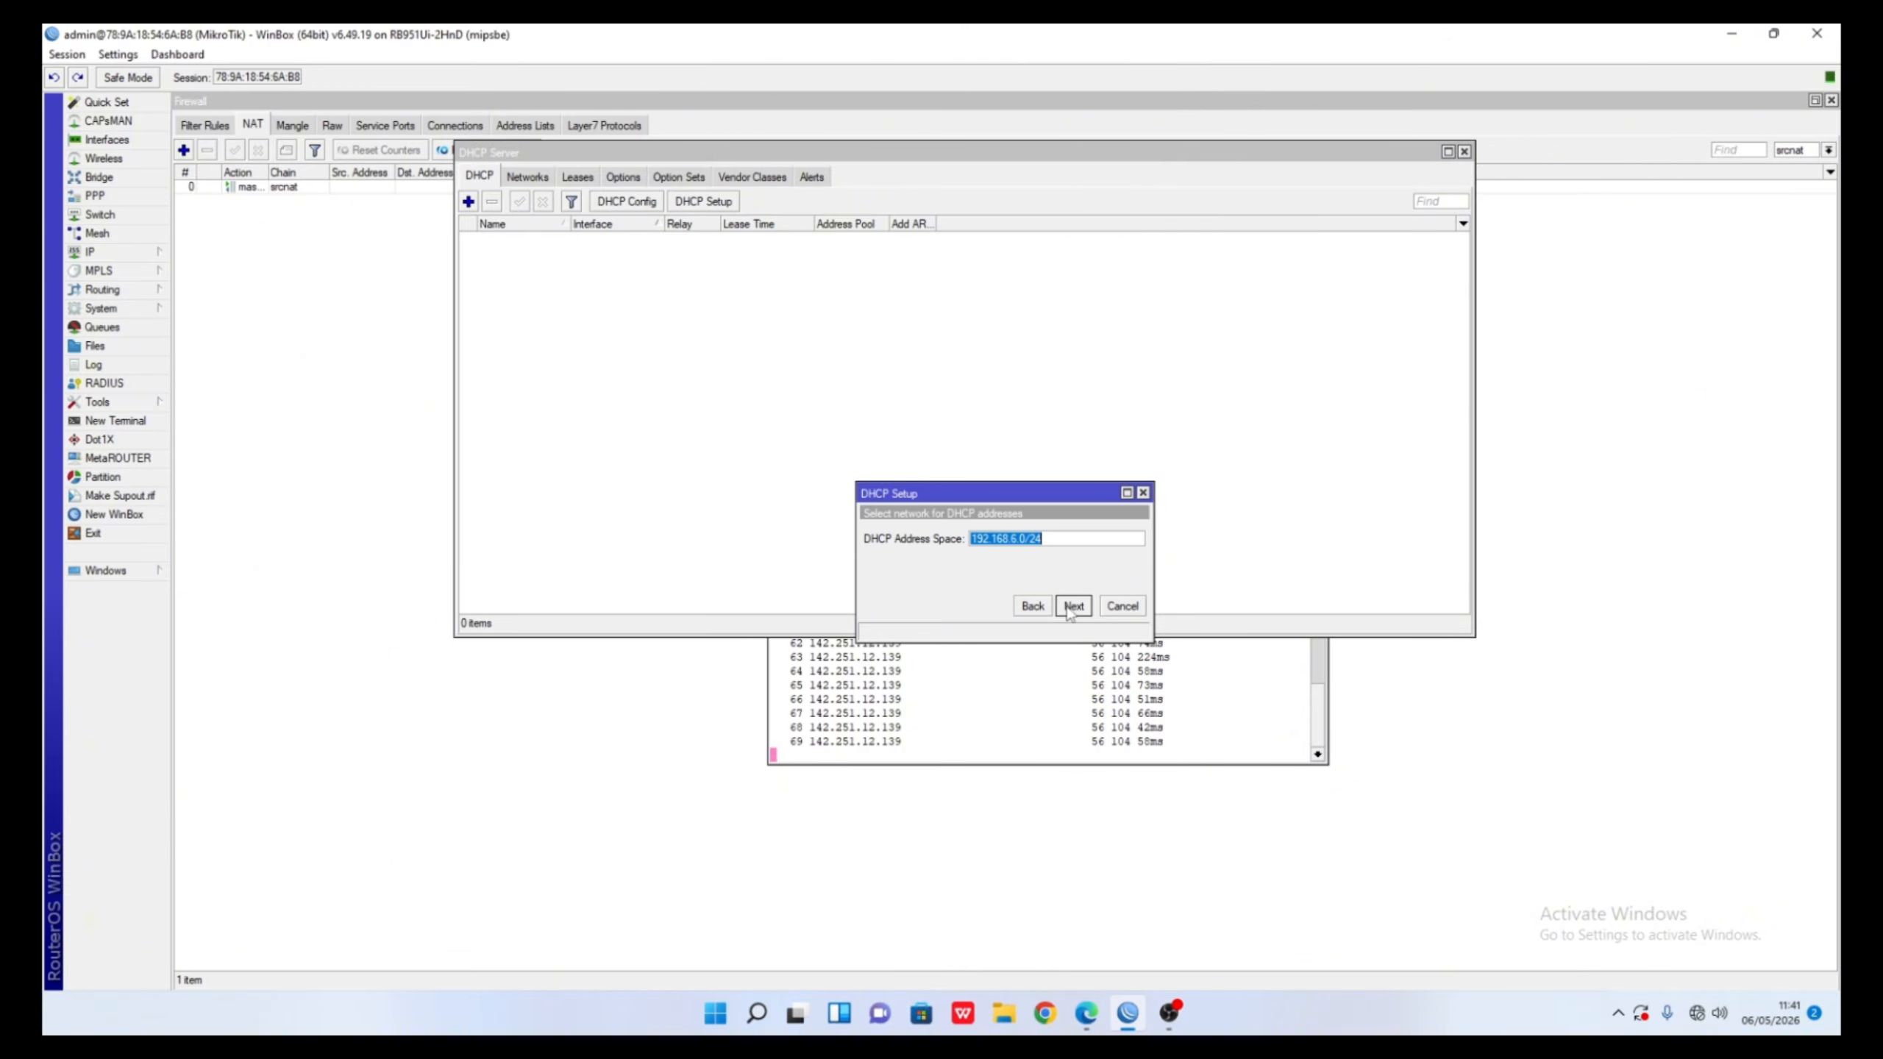
click(1073, 606)
click(1072, 606)
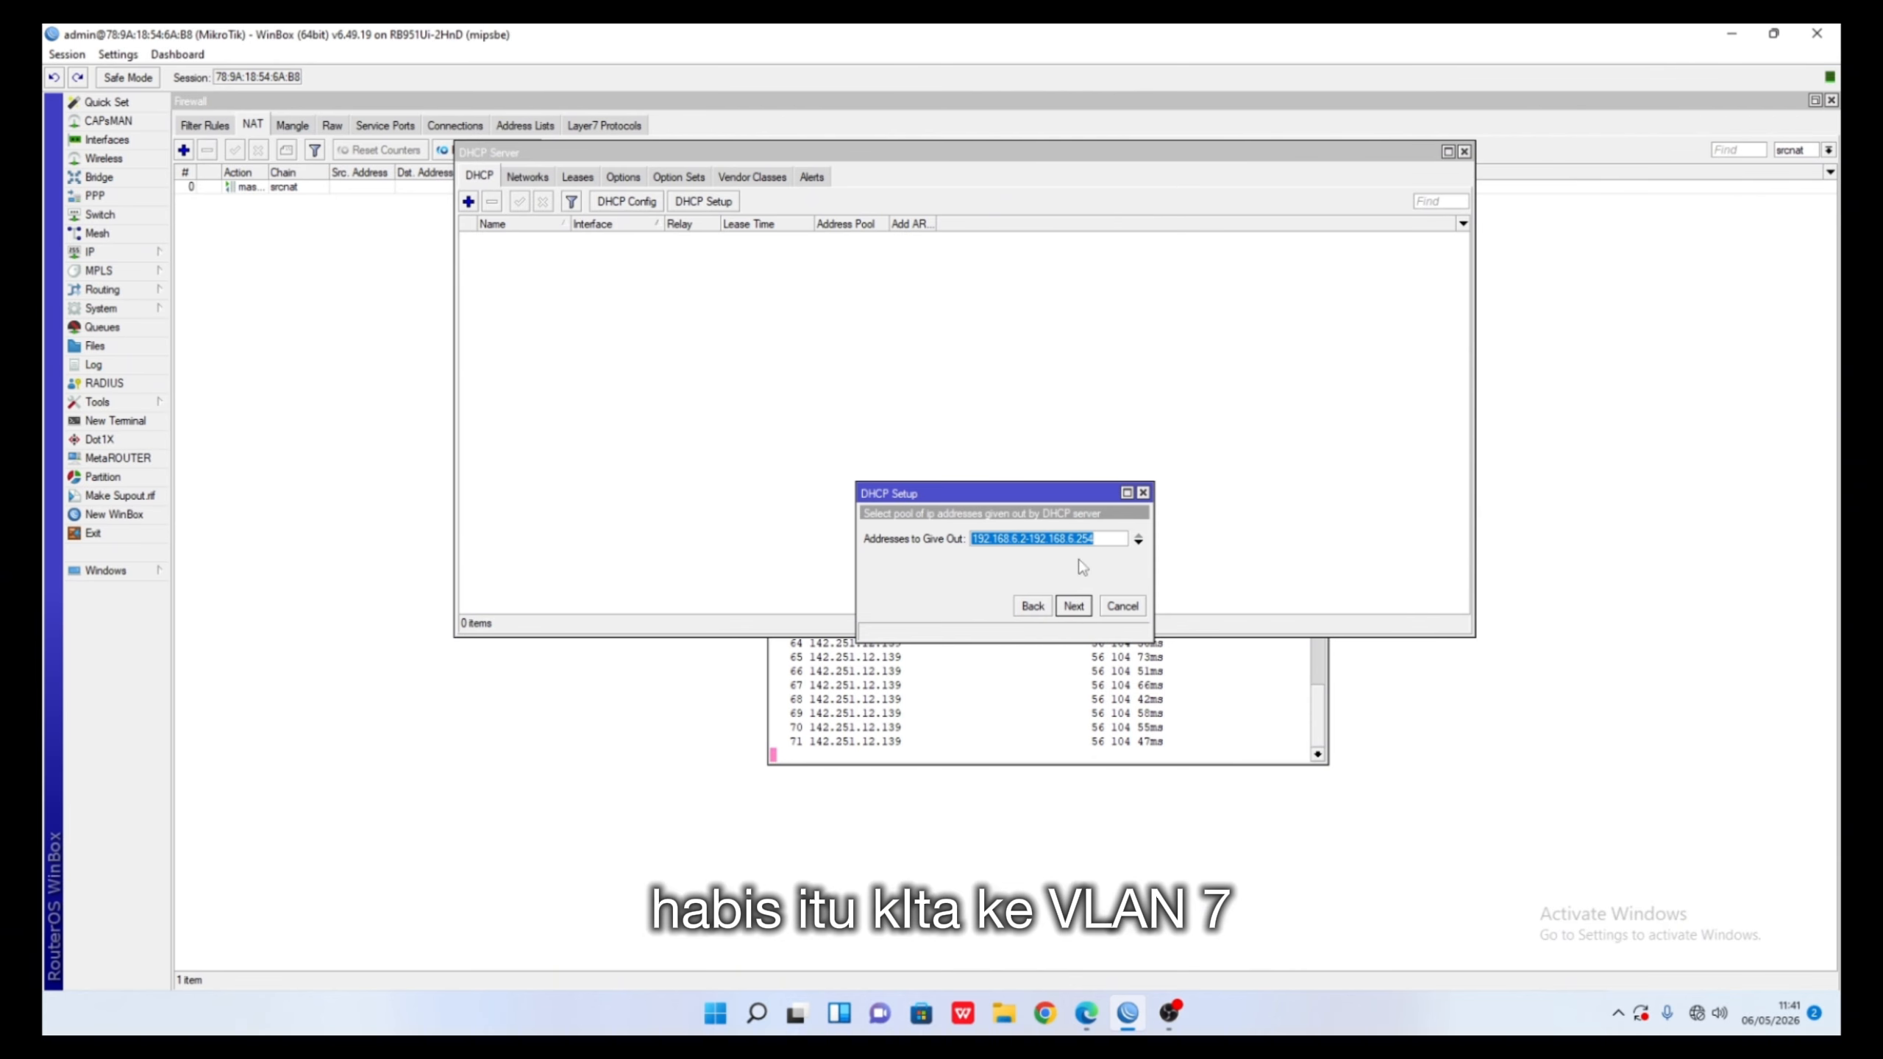
click(1098, 539)
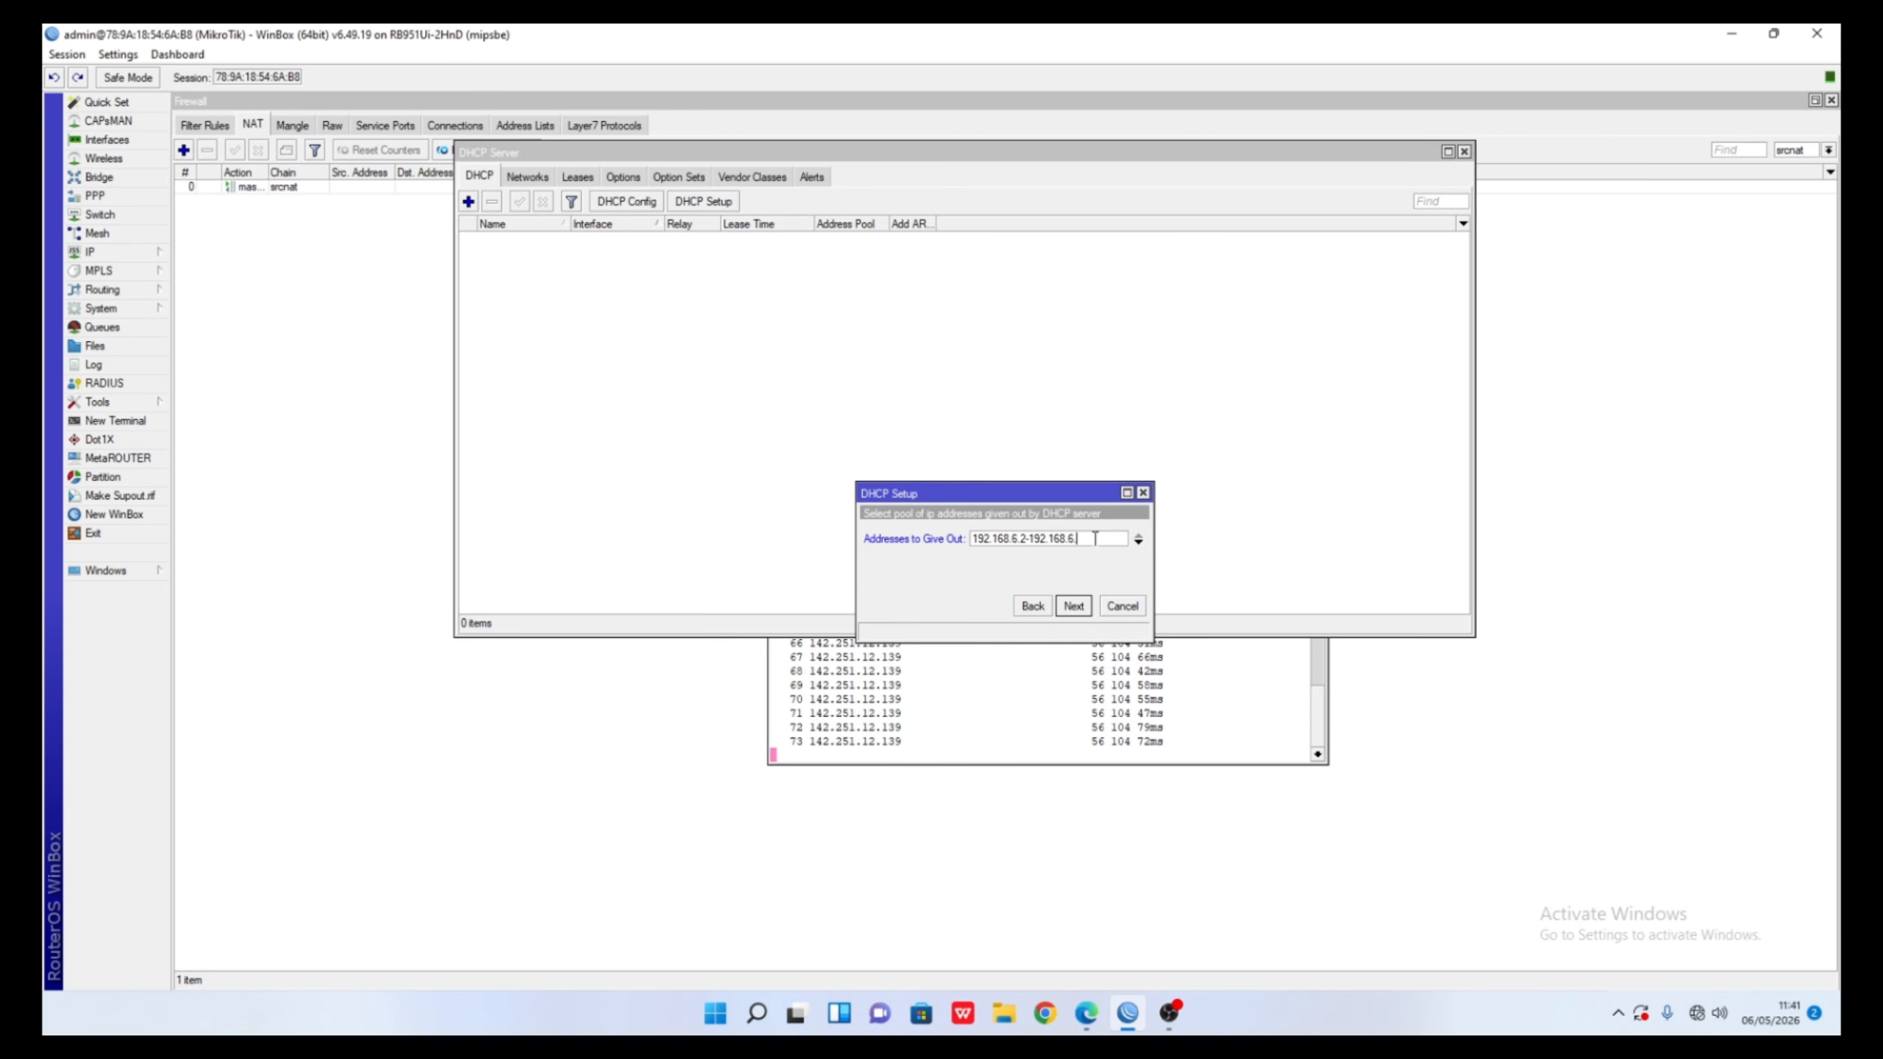
click(1025, 538)
text(11)
click(1073, 606)
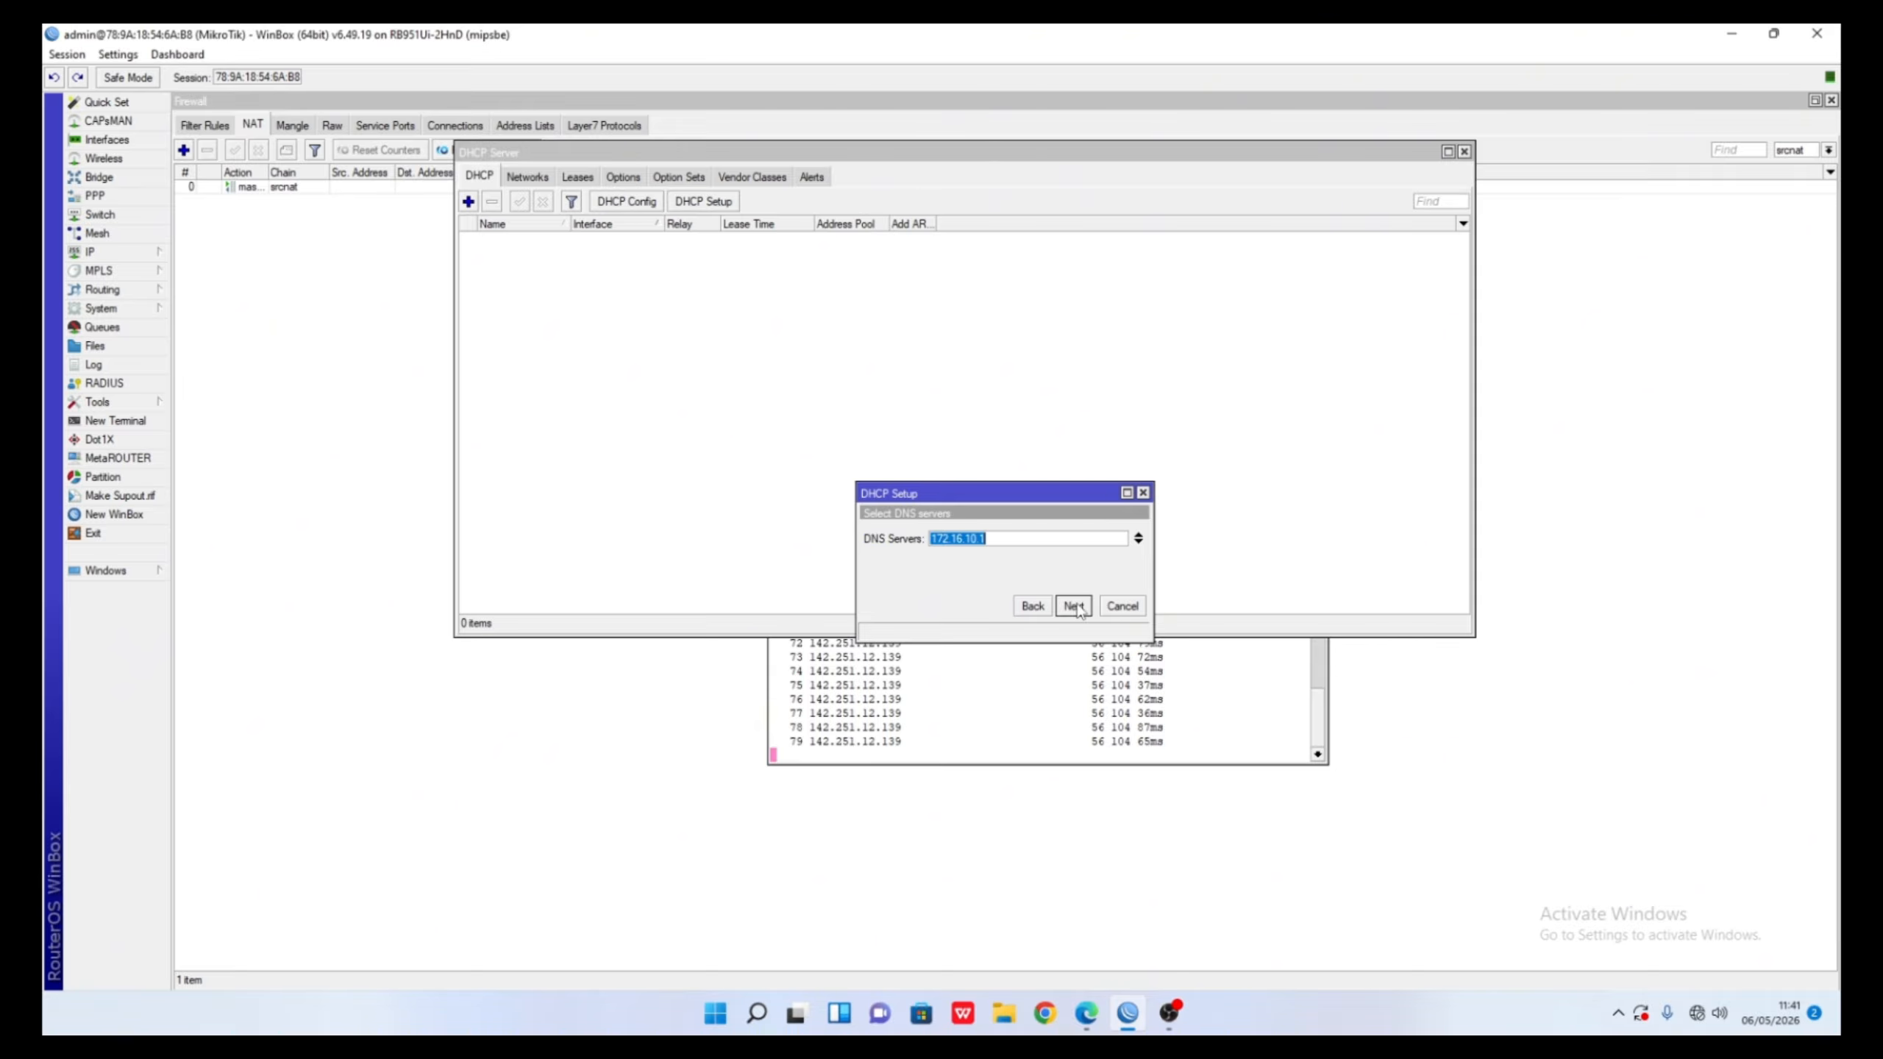
click(1073, 606)
click(1073, 606)
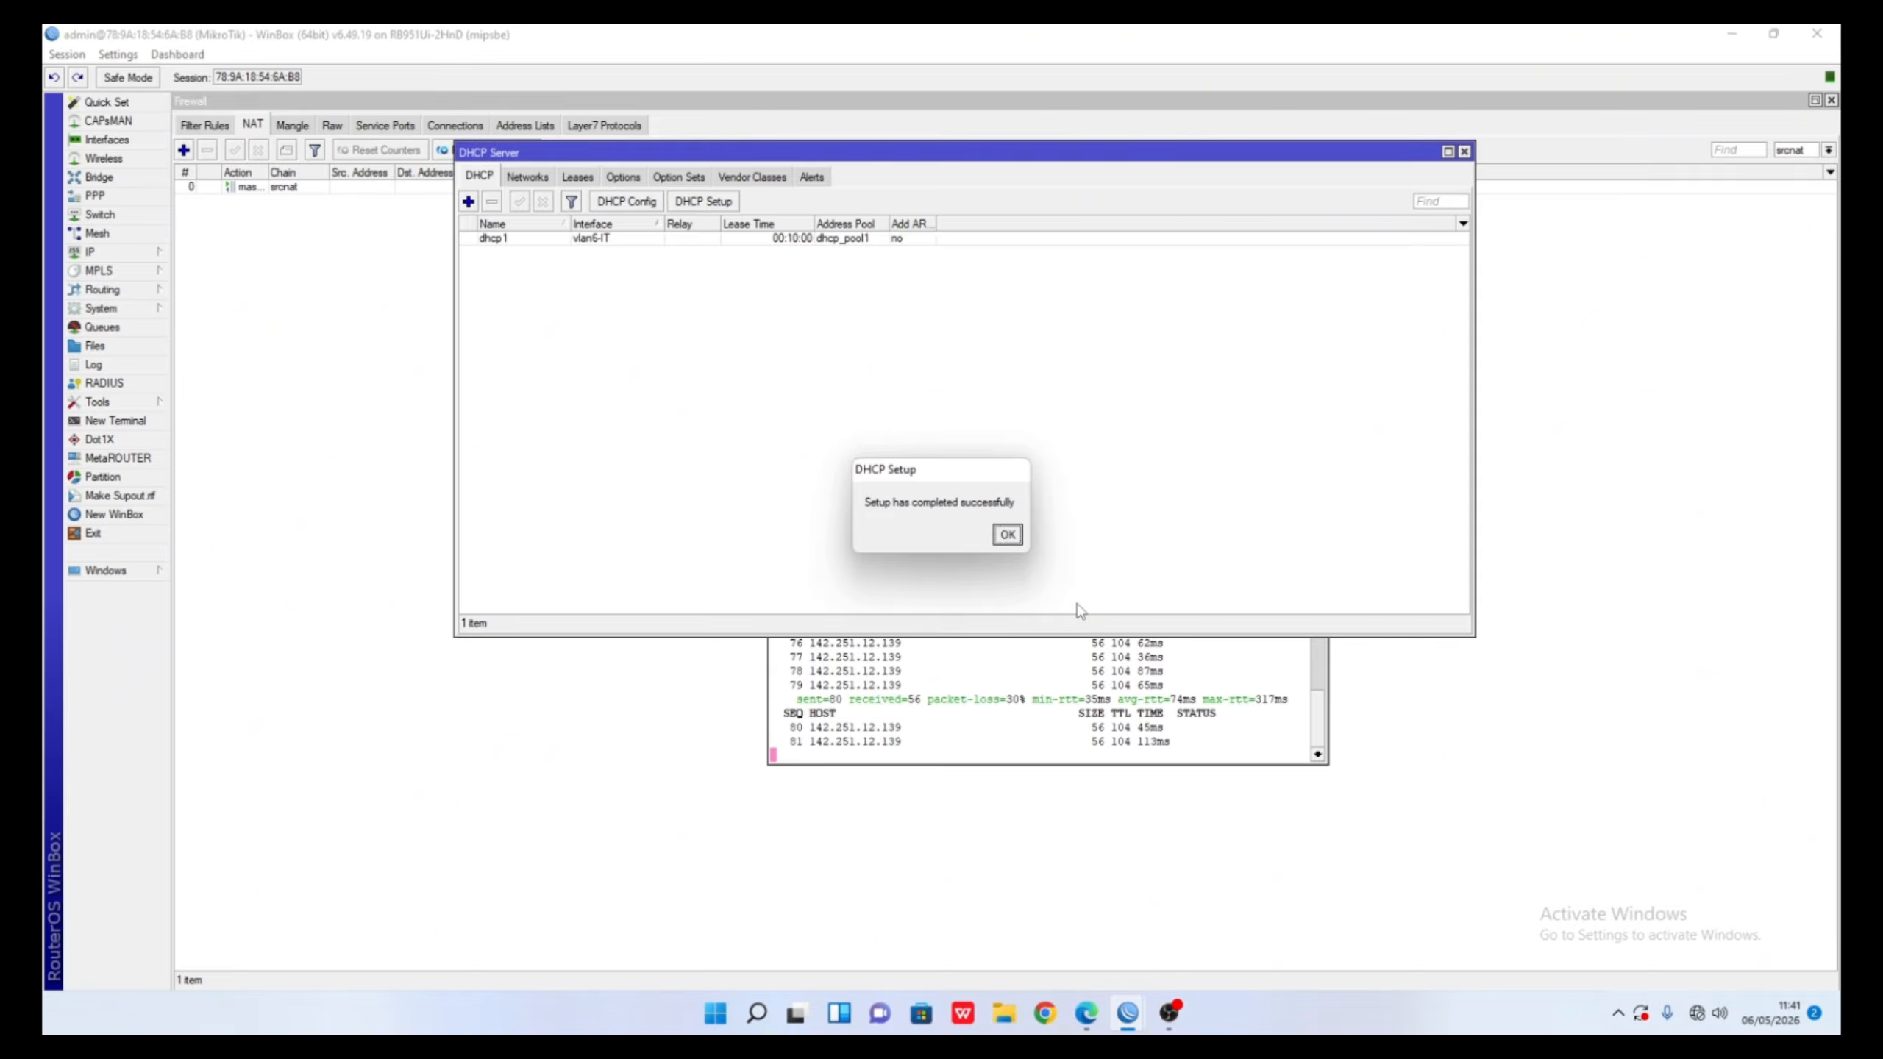
click(1011, 535)
- Start DHCP Setup on vlan7-Marketing and accept gateway 192.168.7.1
click(702, 201)
click(1054, 540)
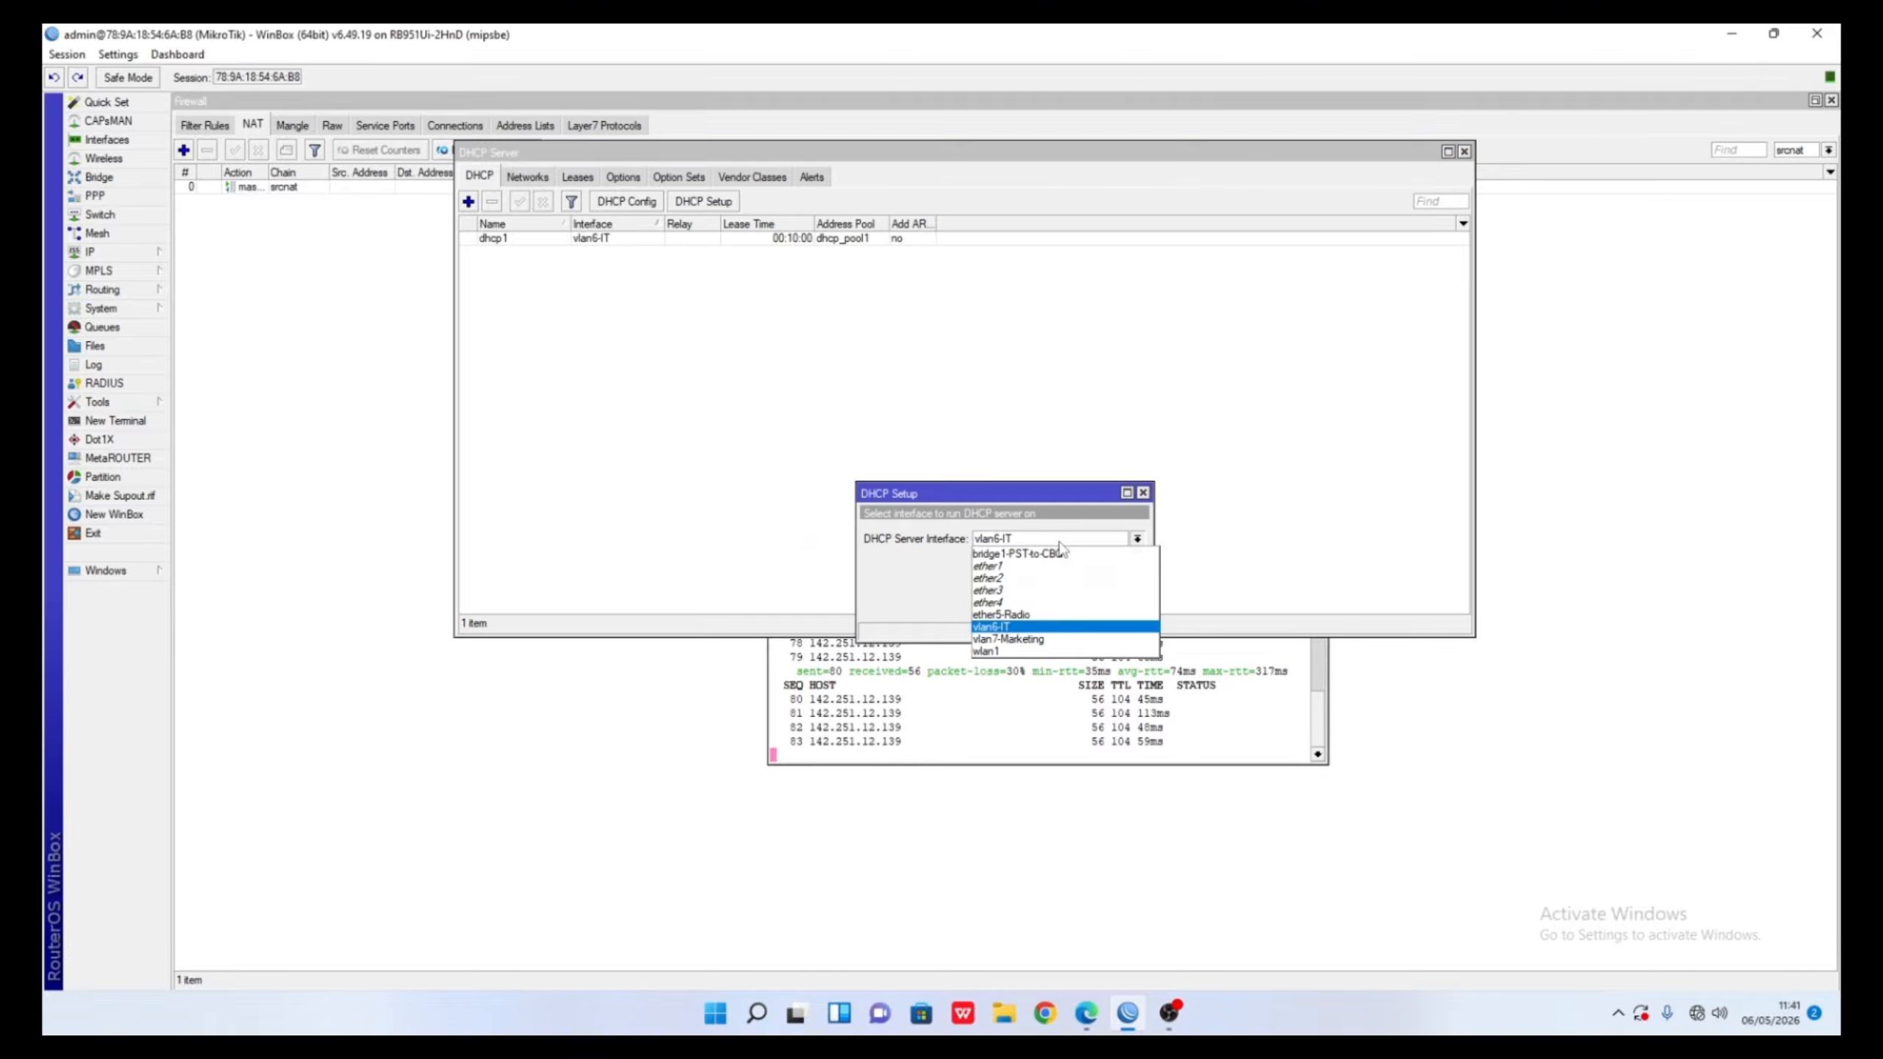
click(1050, 642)
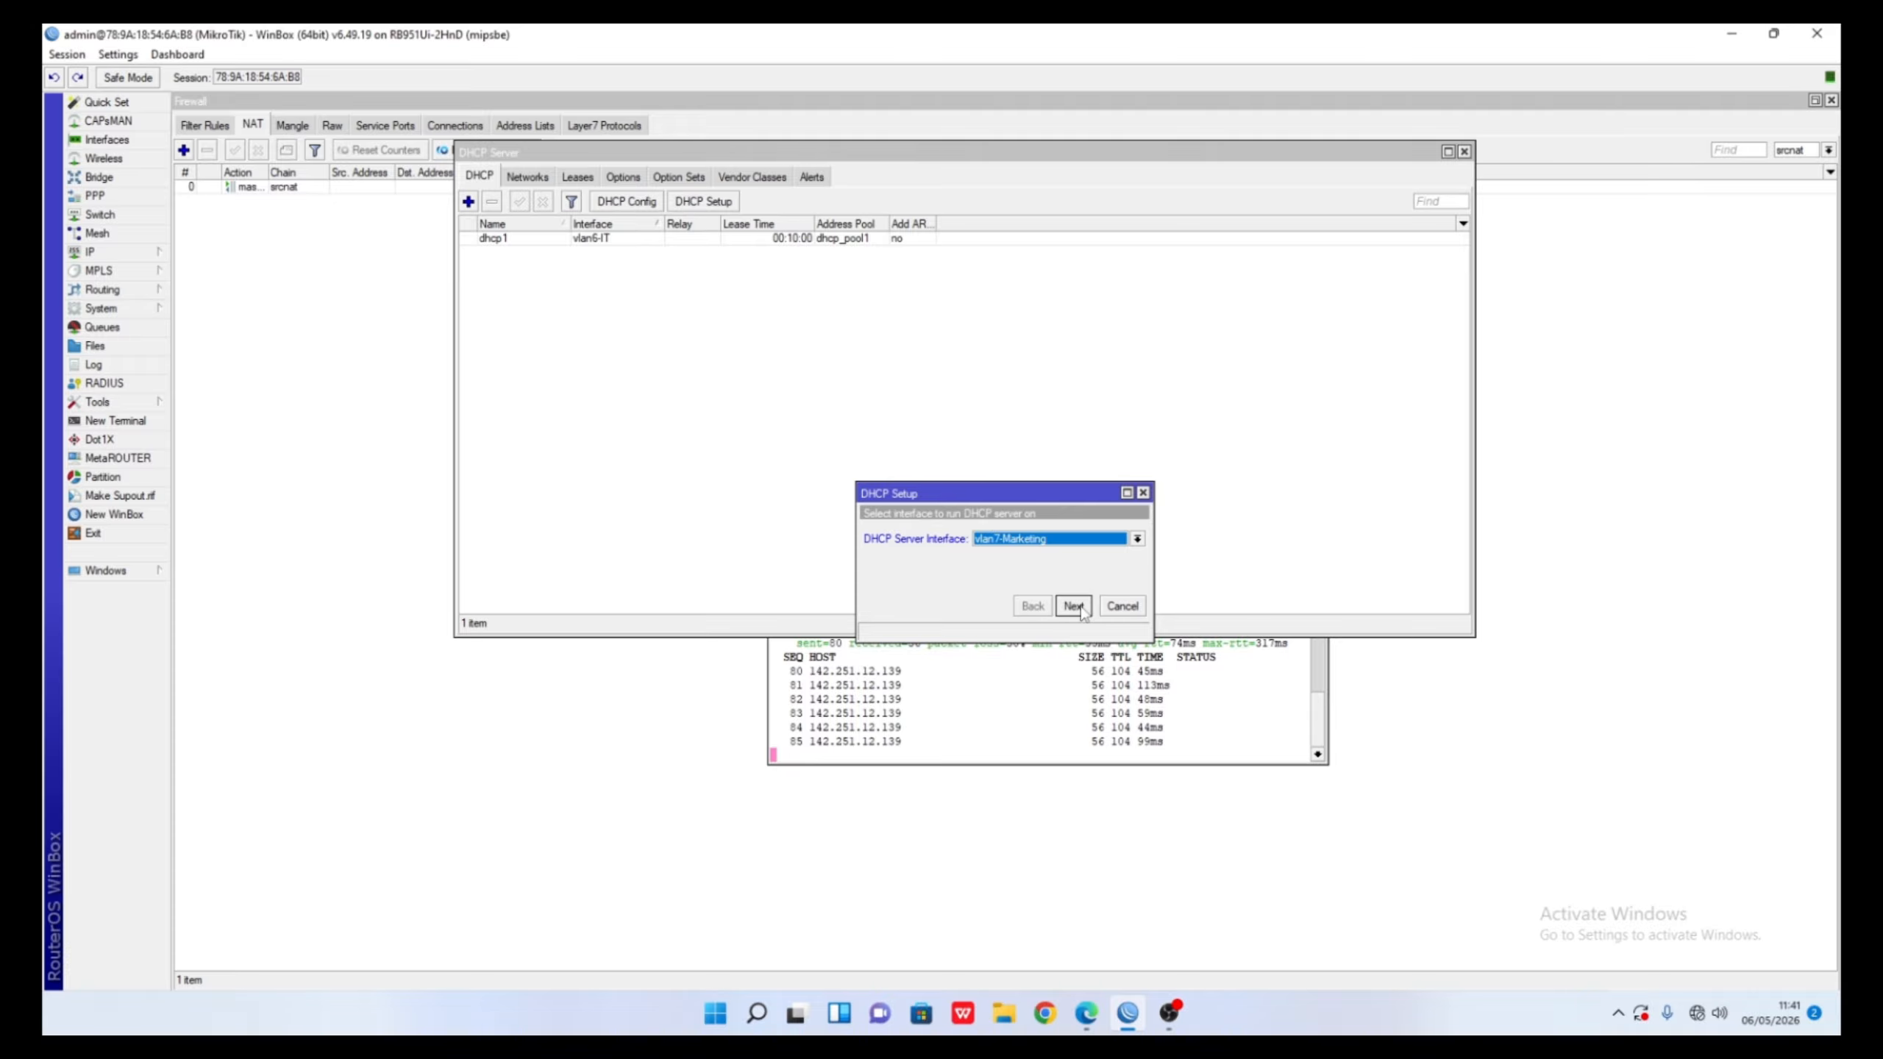
click(1073, 606)
click(1073, 606)
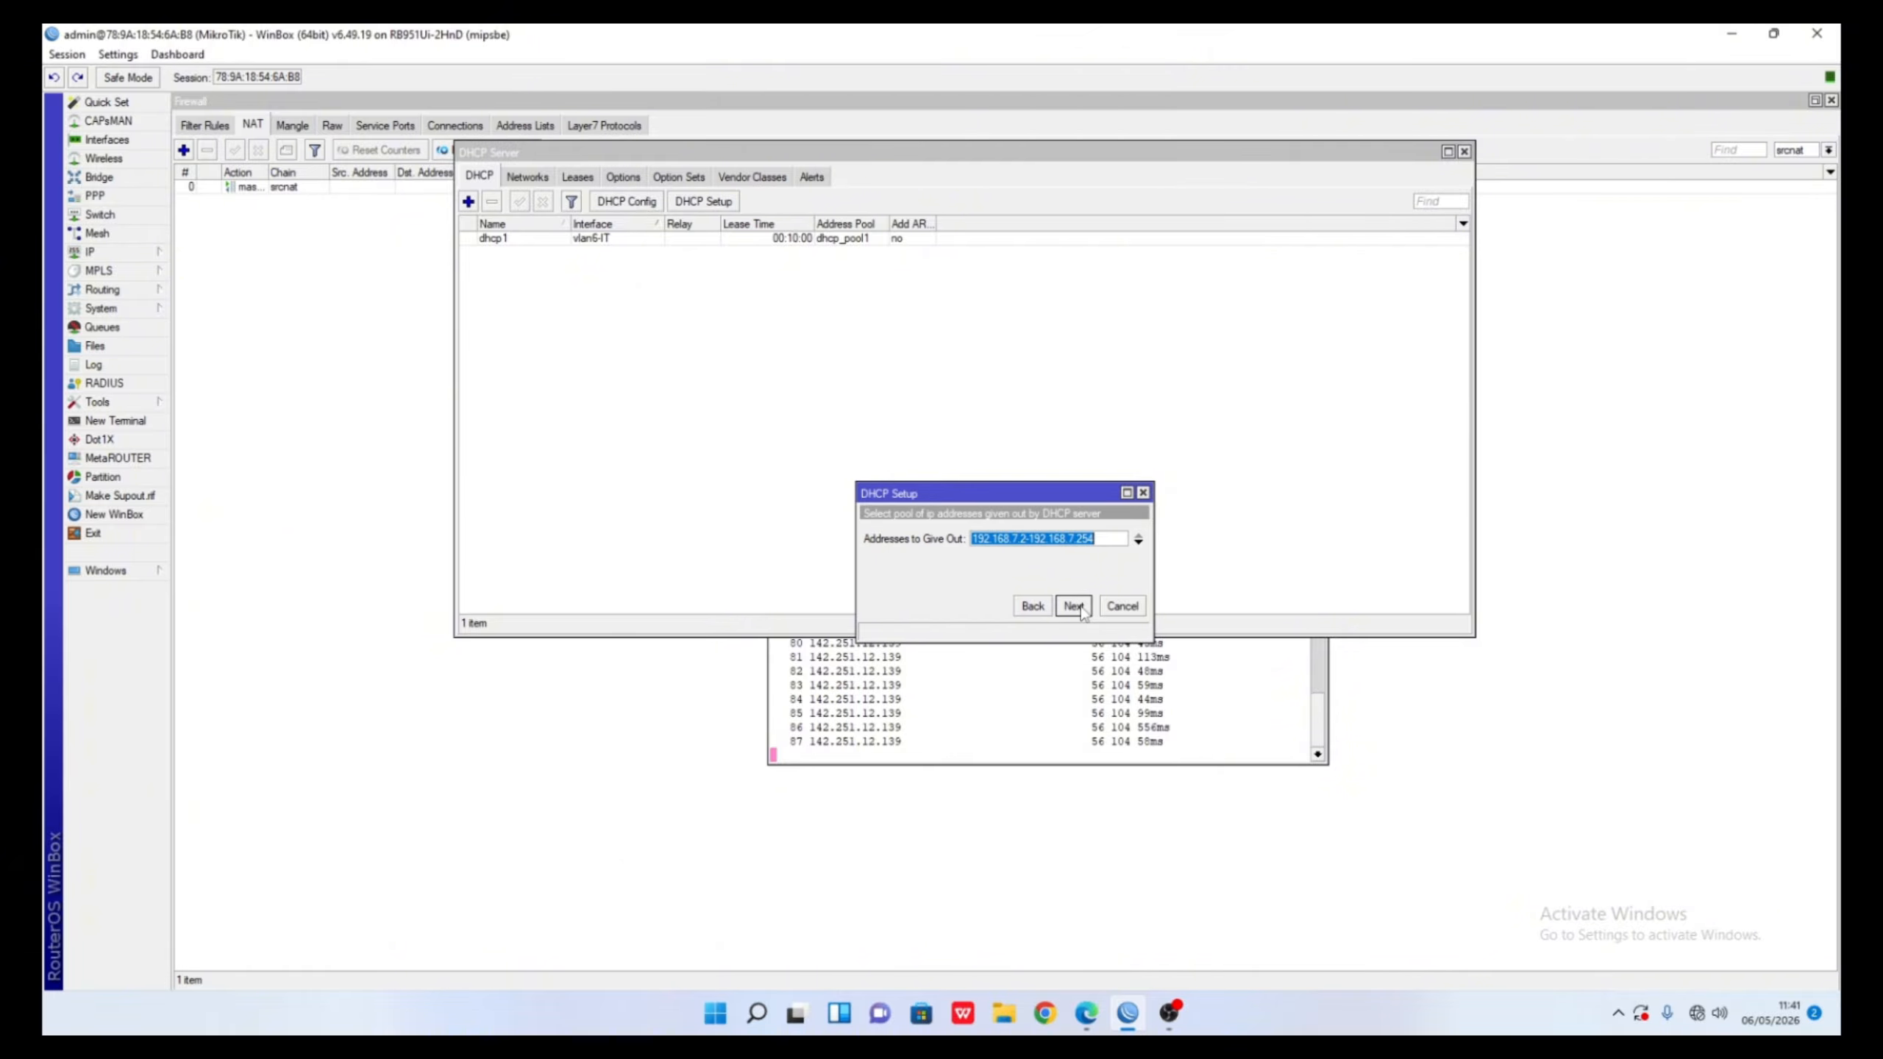
- Set the pool to 192.168.7.11-192.168.7.20, keep DNS 172.16.10.1, and finish as dhcp2
click(1098, 539)
key(BackSpace)
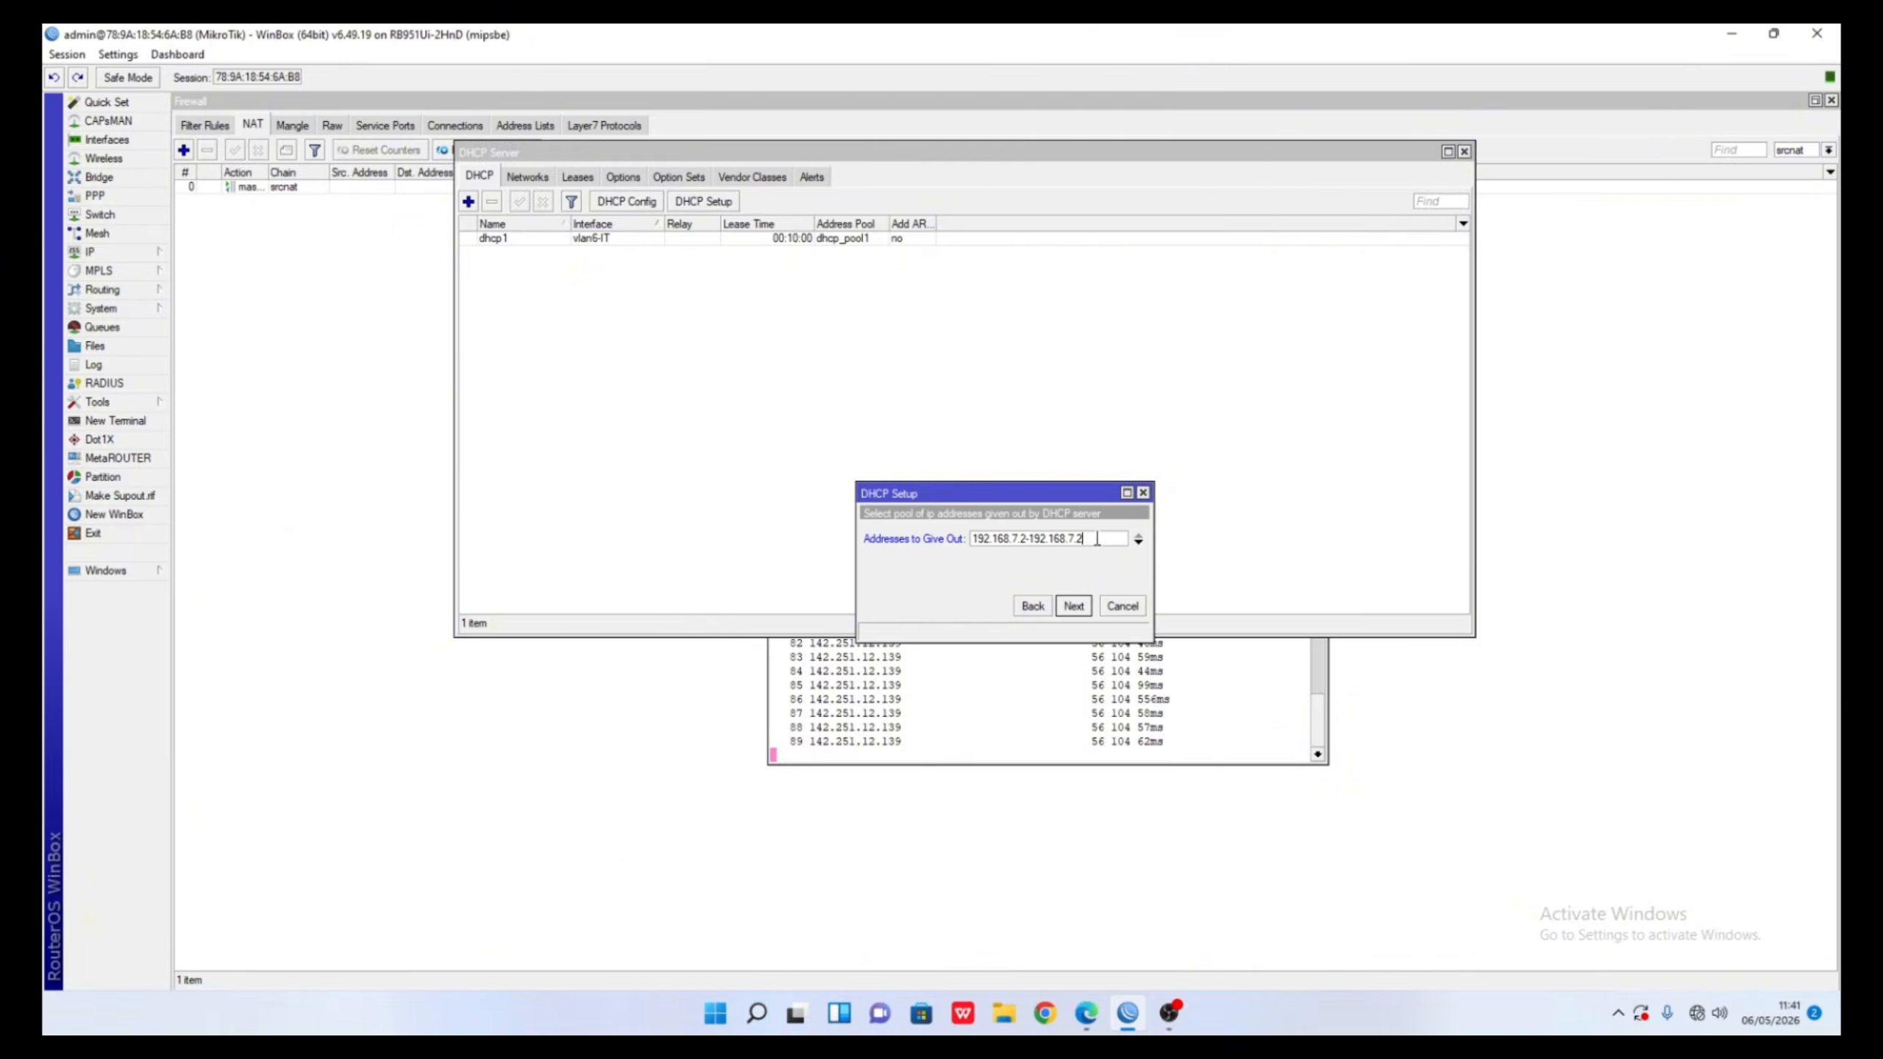
click(1023, 539)
key(BackSpace)
text(11)
click(1072, 613)
click(1072, 607)
click(1072, 606)
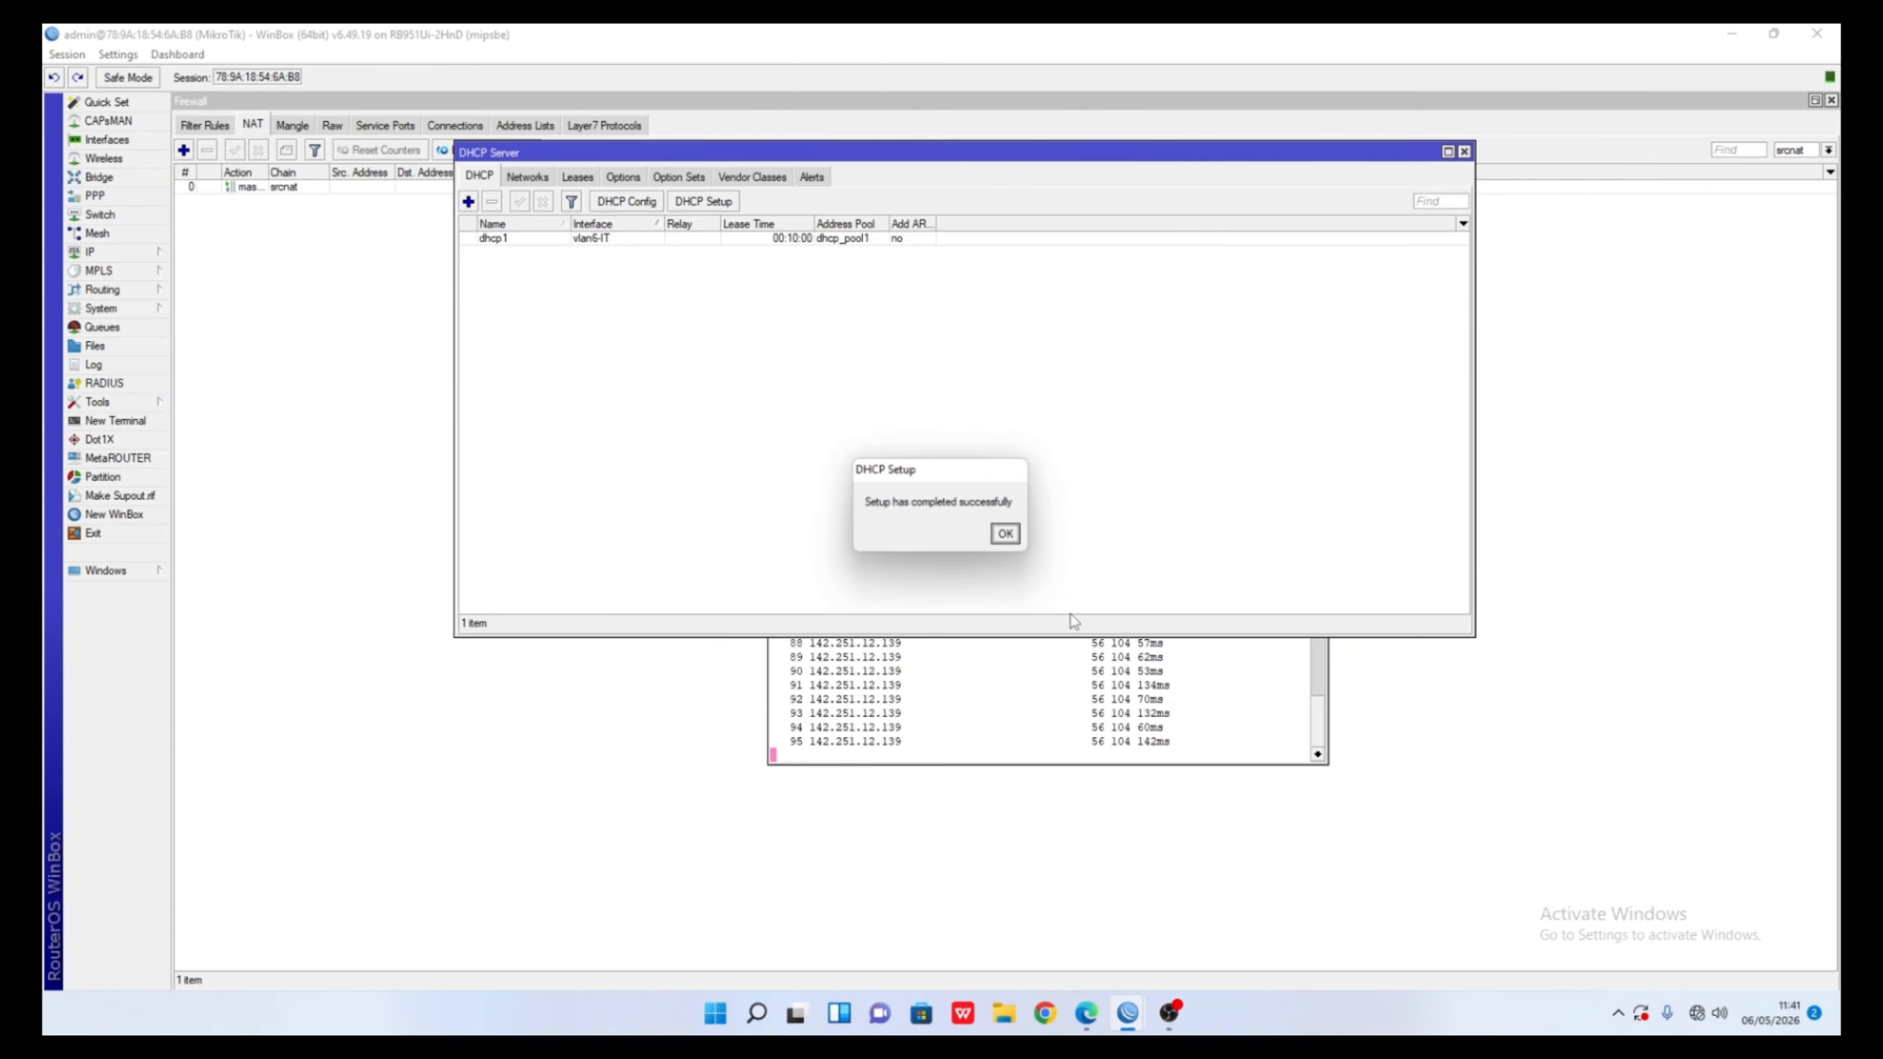
click(1001, 537)
click(703, 201)
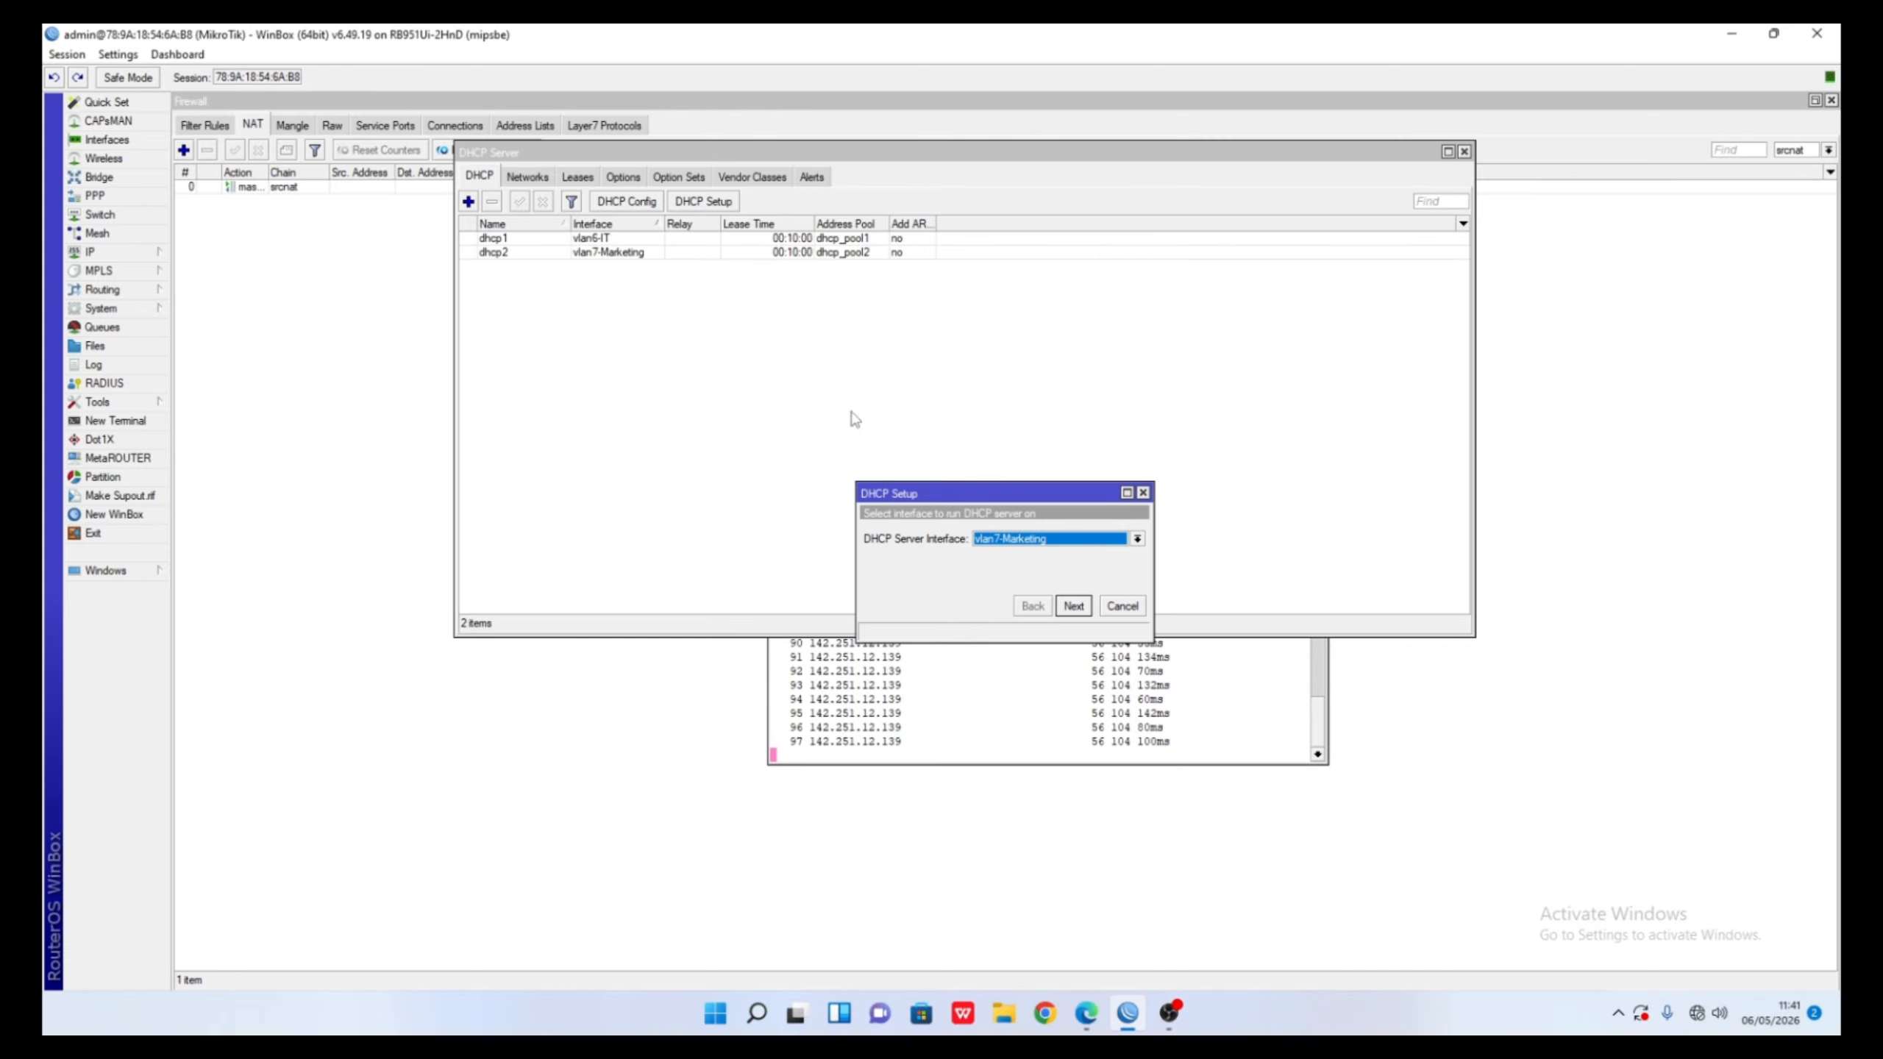
- Choose ether5-Radio, accepting address space 192.168.100.0/24 and gateway 192.168.100.1
click(1067, 538)
click(1053, 614)
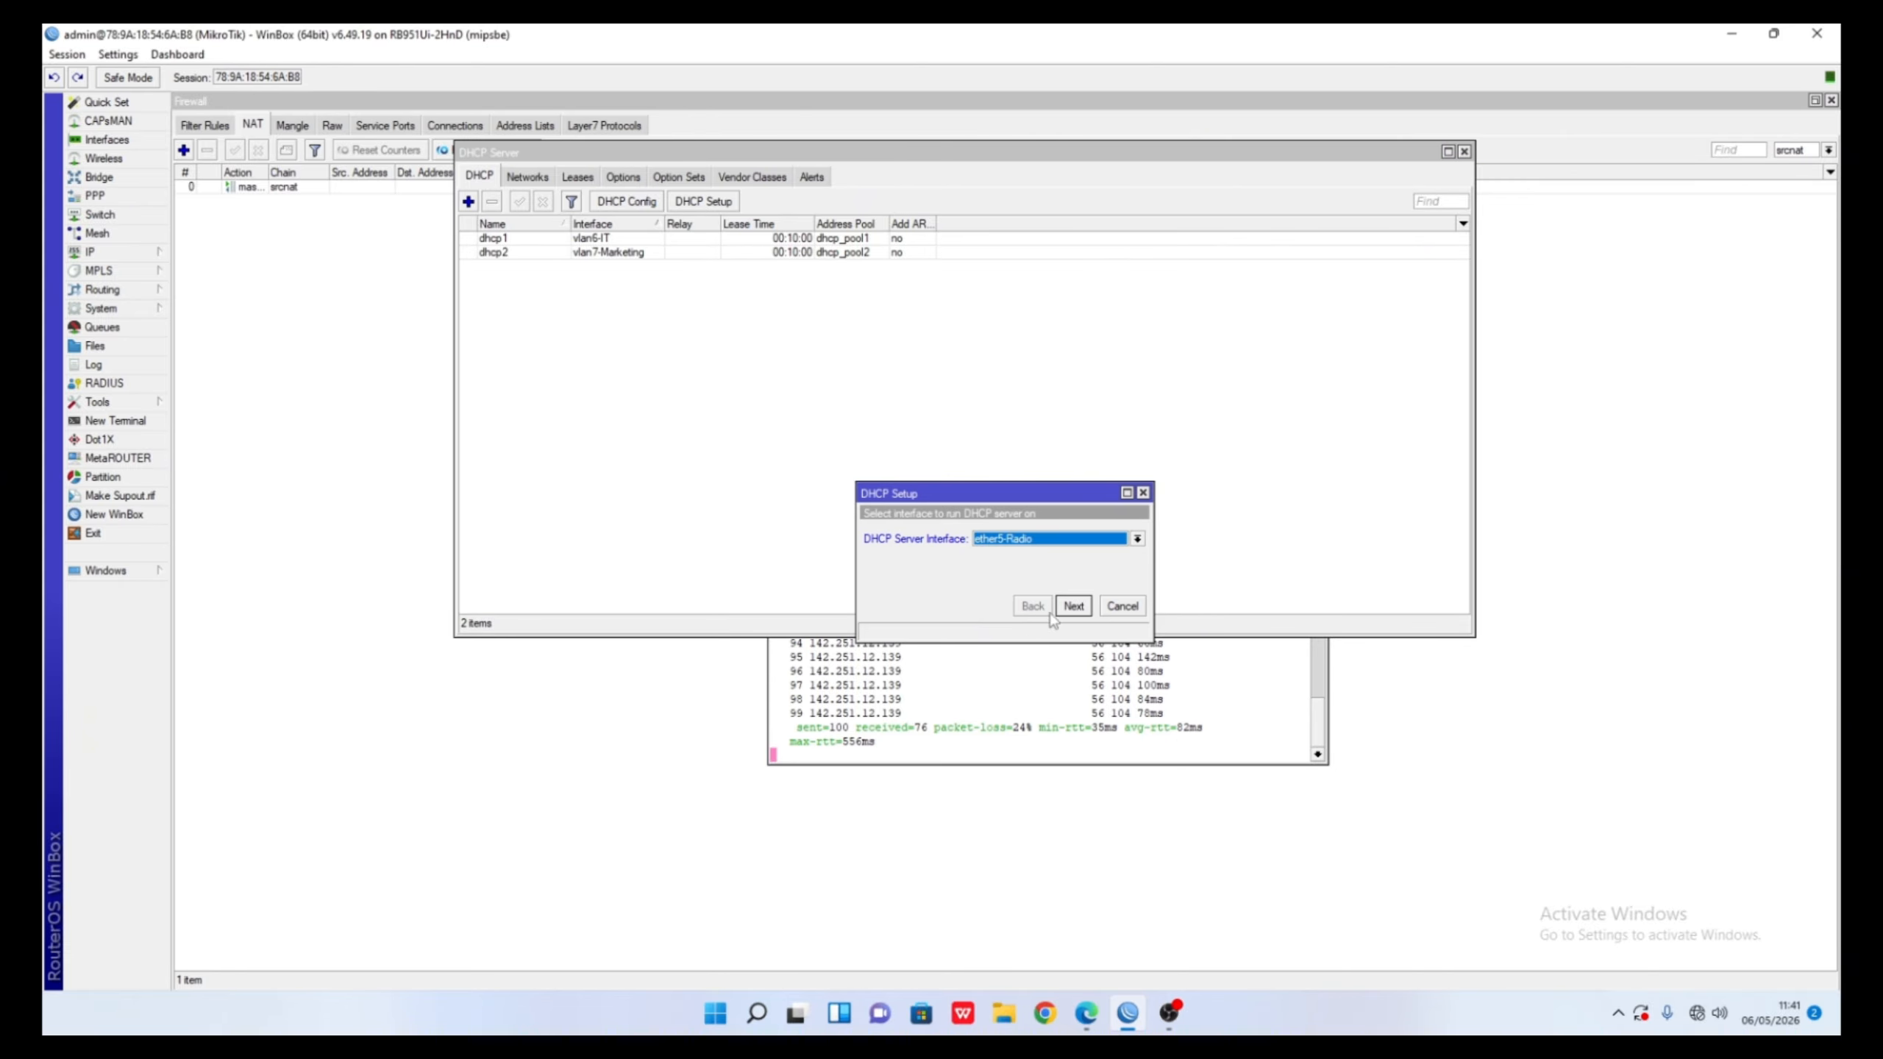
click(1068, 607)
click(1071, 607)
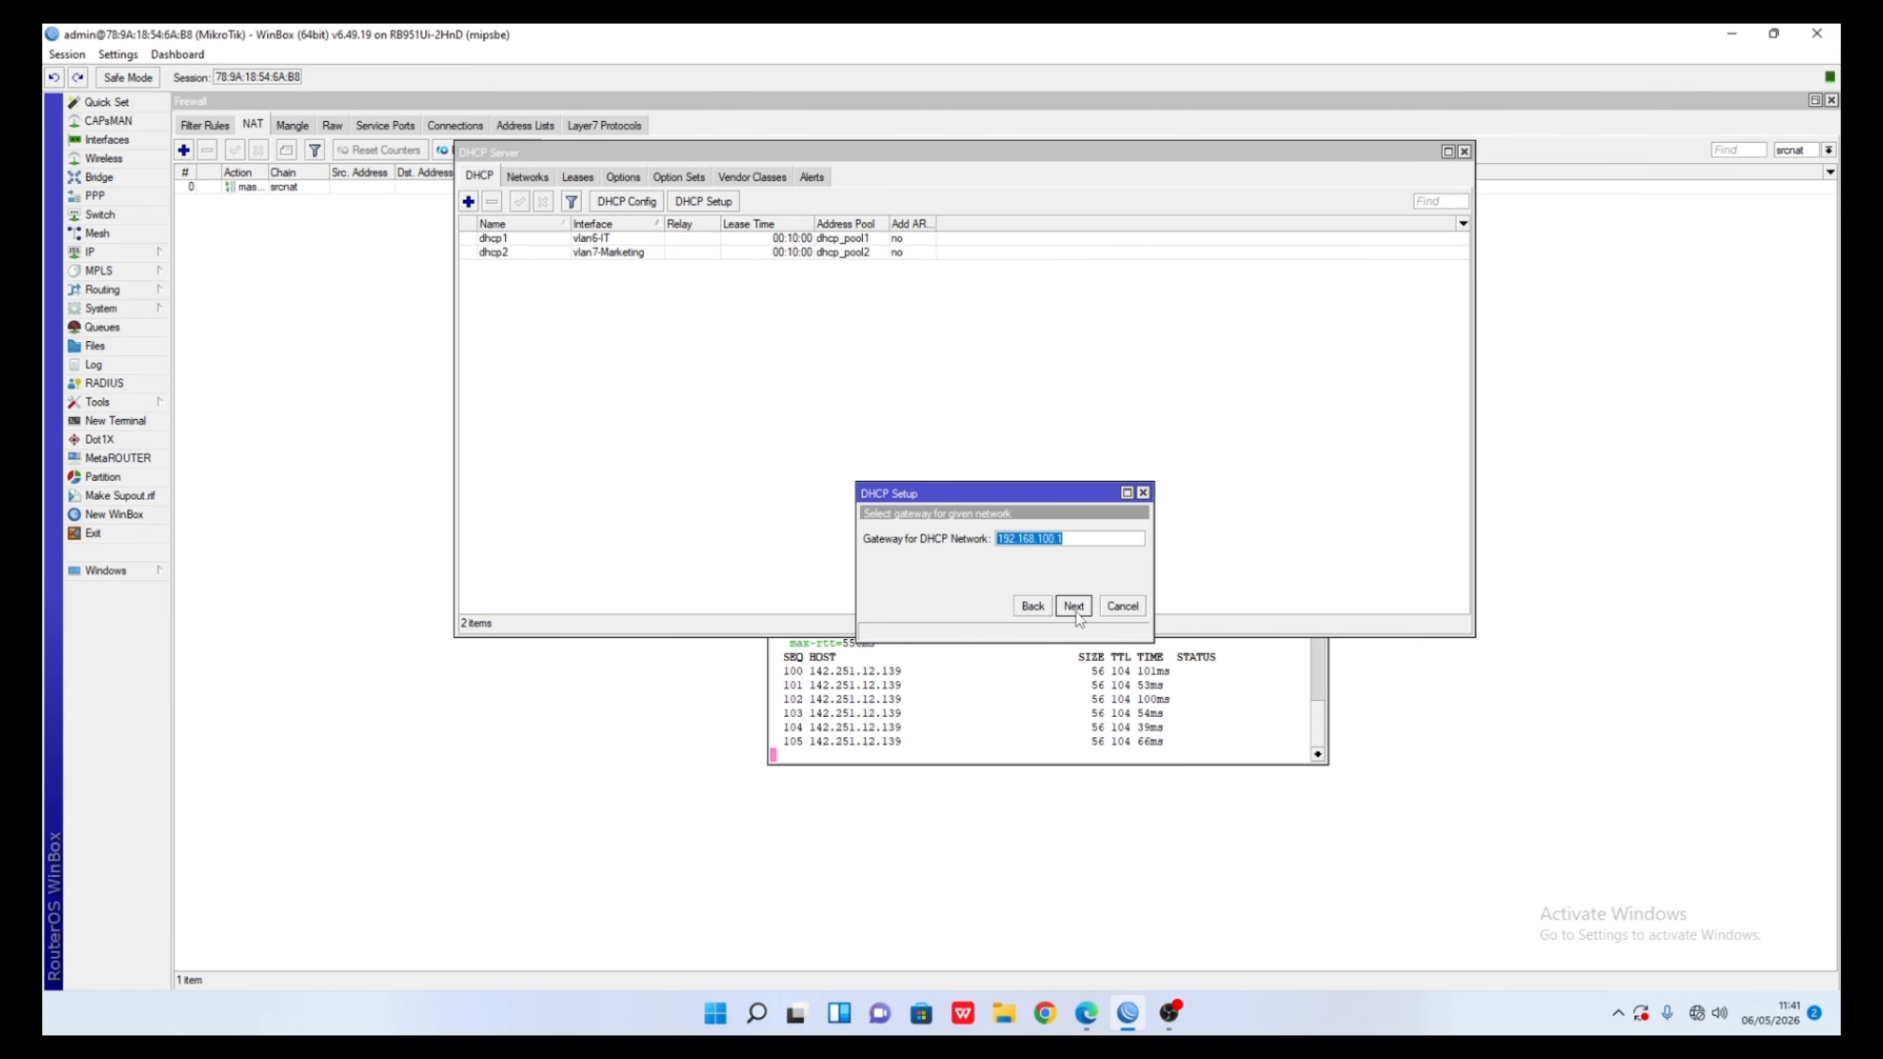
click(1072, 607)
- Edit the pool to 192.168.100.11-192.168.100.20 and finish creating dhcp3
click(1123, 540)
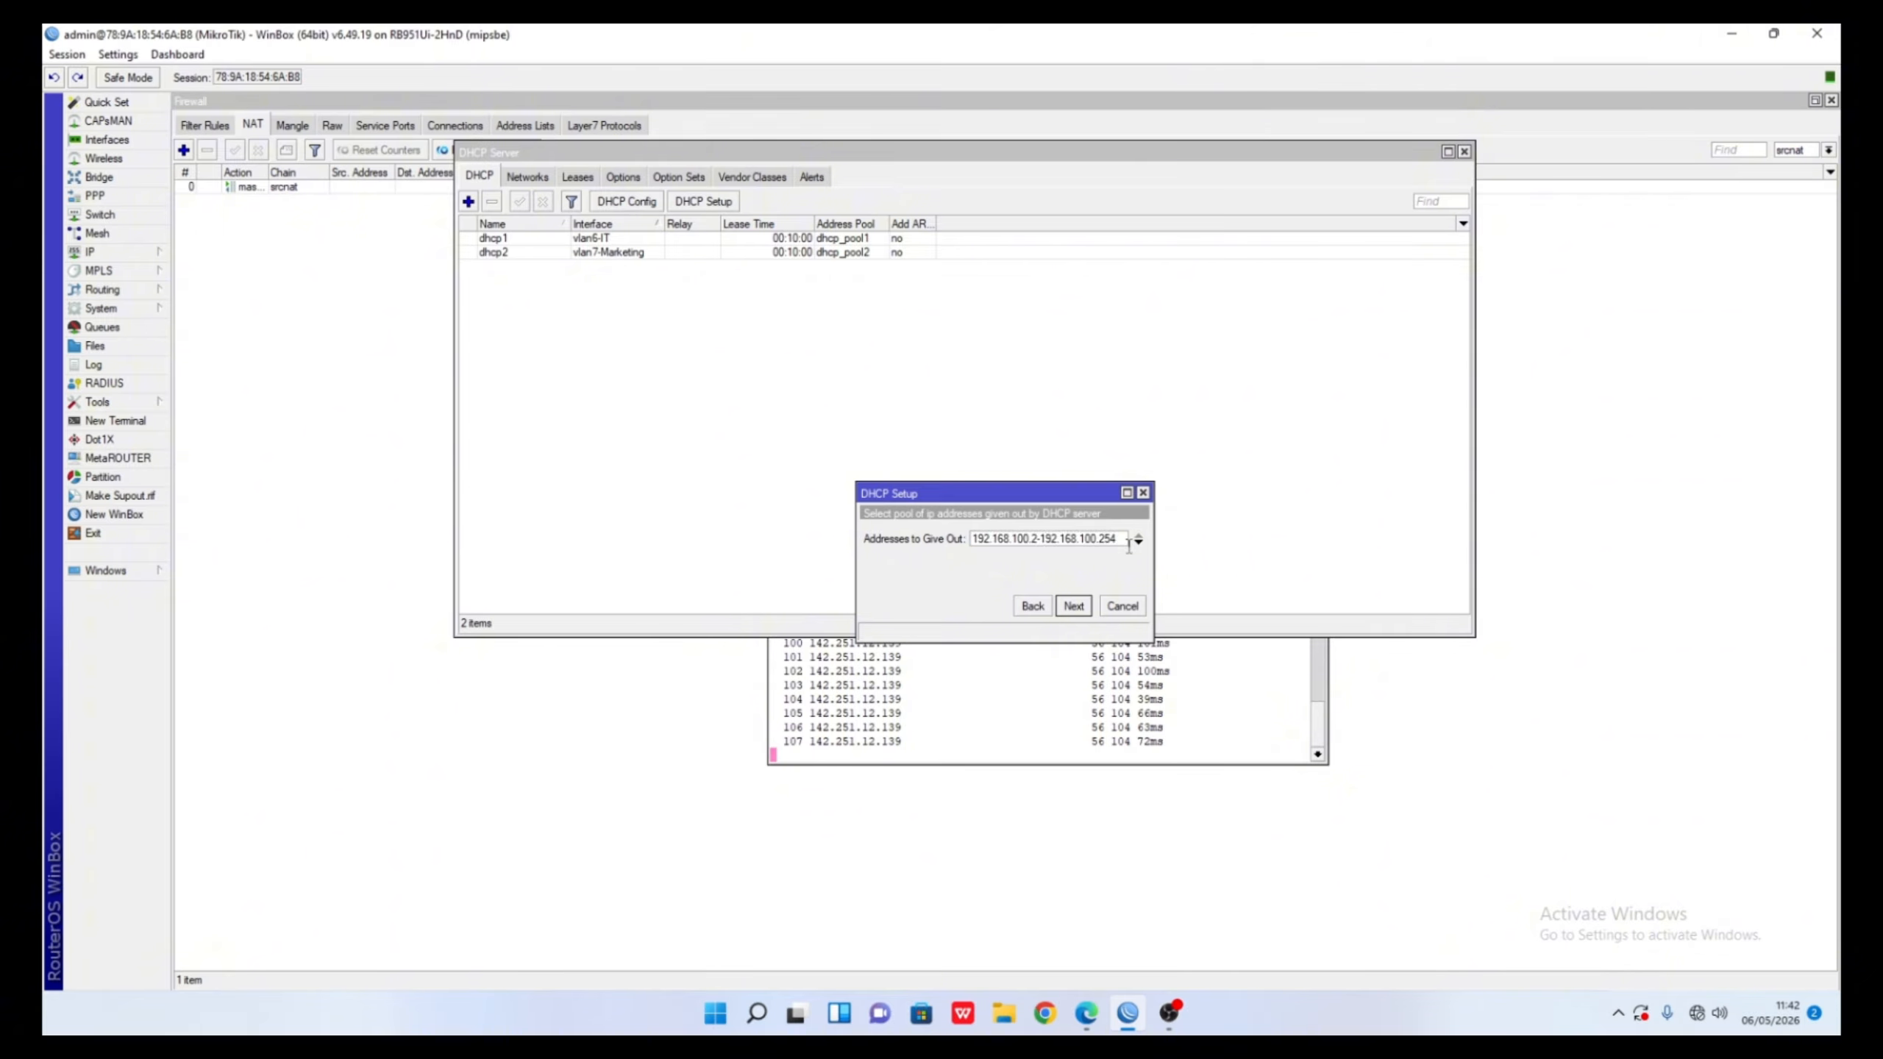
text(0)
click(1039, 540)
text(0)
key(BackSpace)
key(BackSpace)
text(10)
key(BackSpace)
text(1)
click(1090, 617)
click(1090, 618)
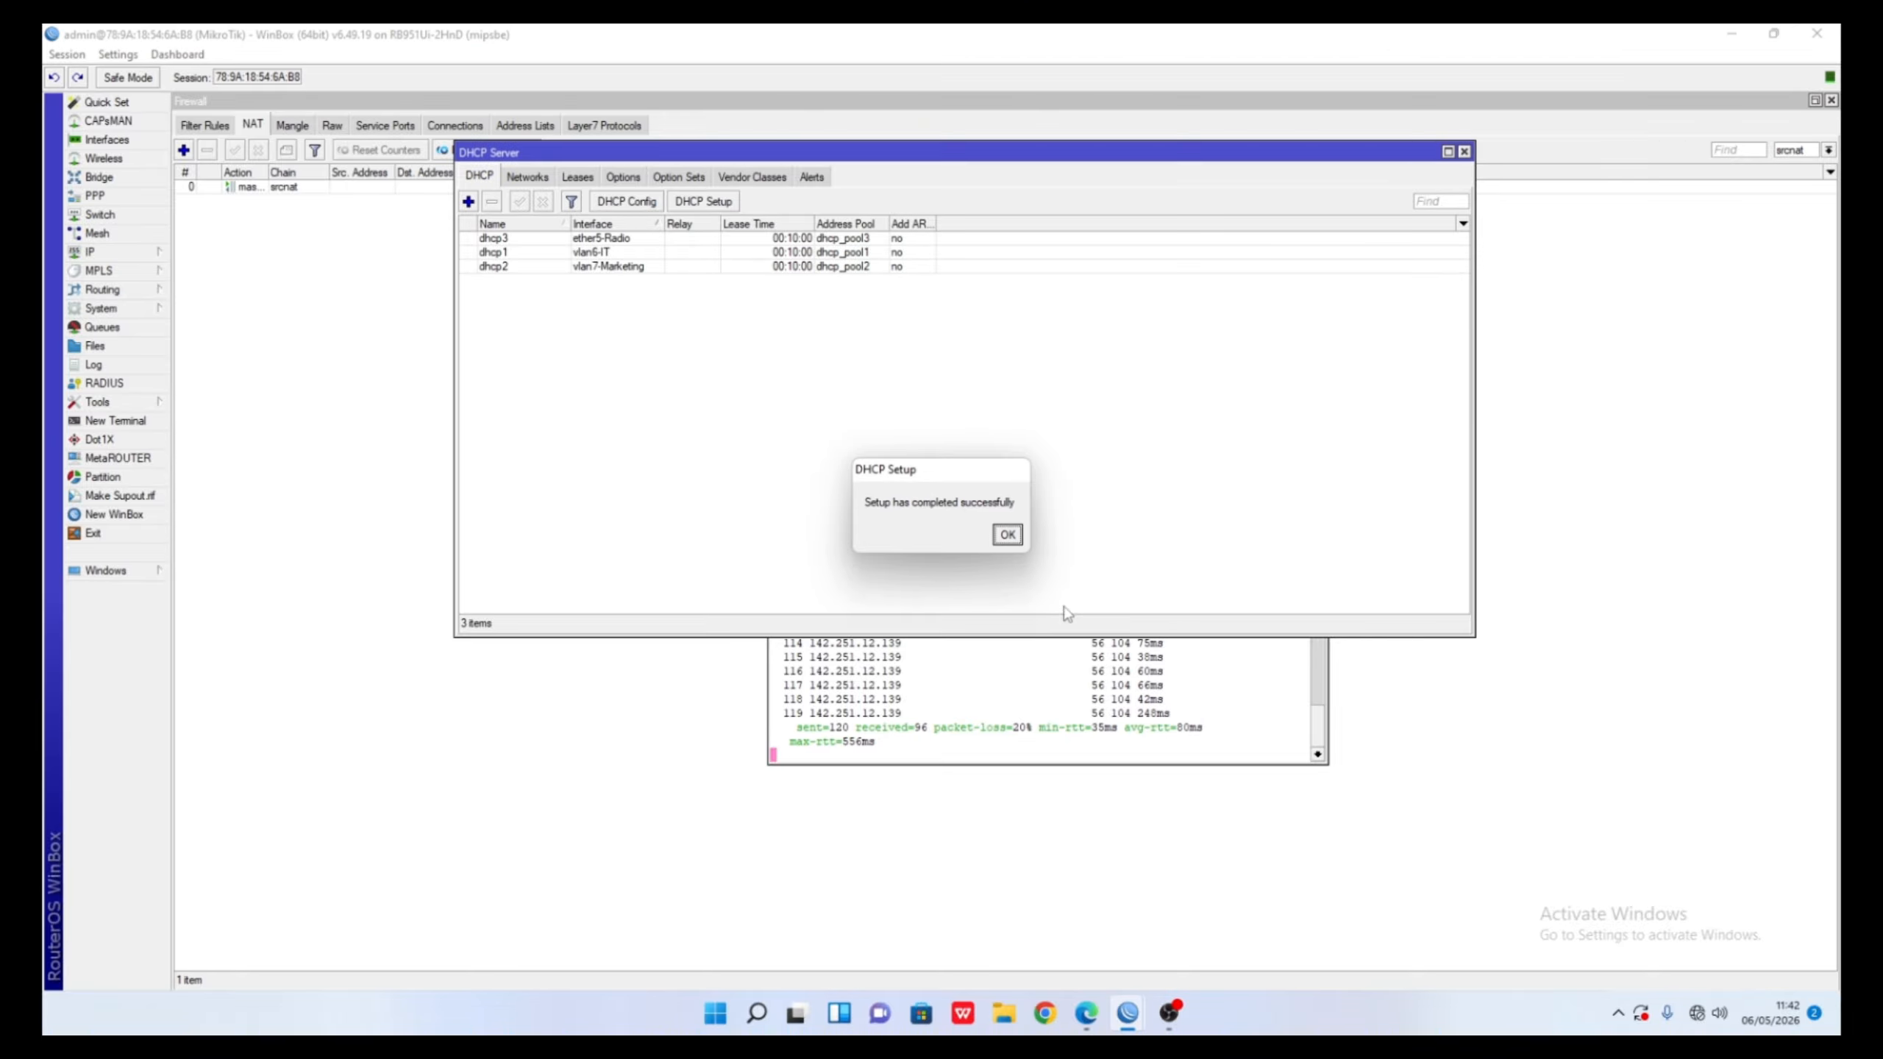
- Dismiss the completion message, cancel an extra DHCP setup, and close the DHCP Server window
click(1018, 542)
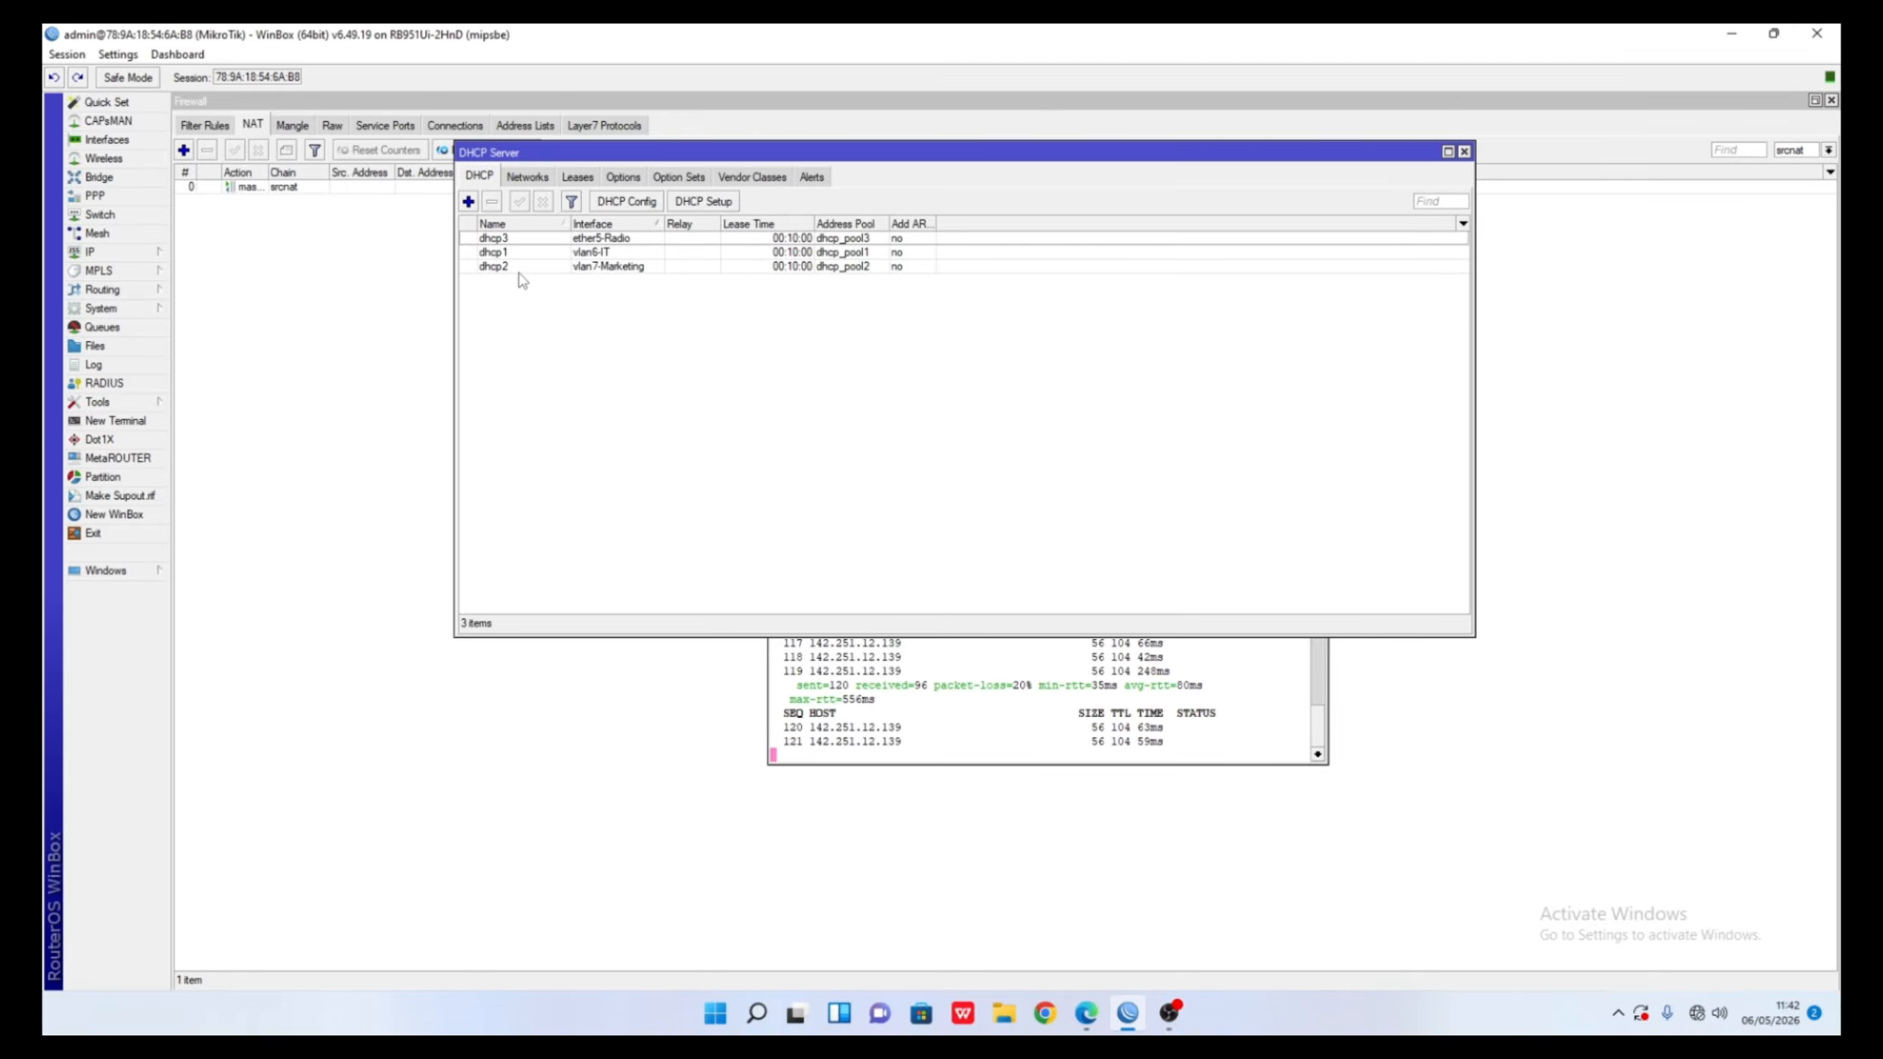
click(732, 202)
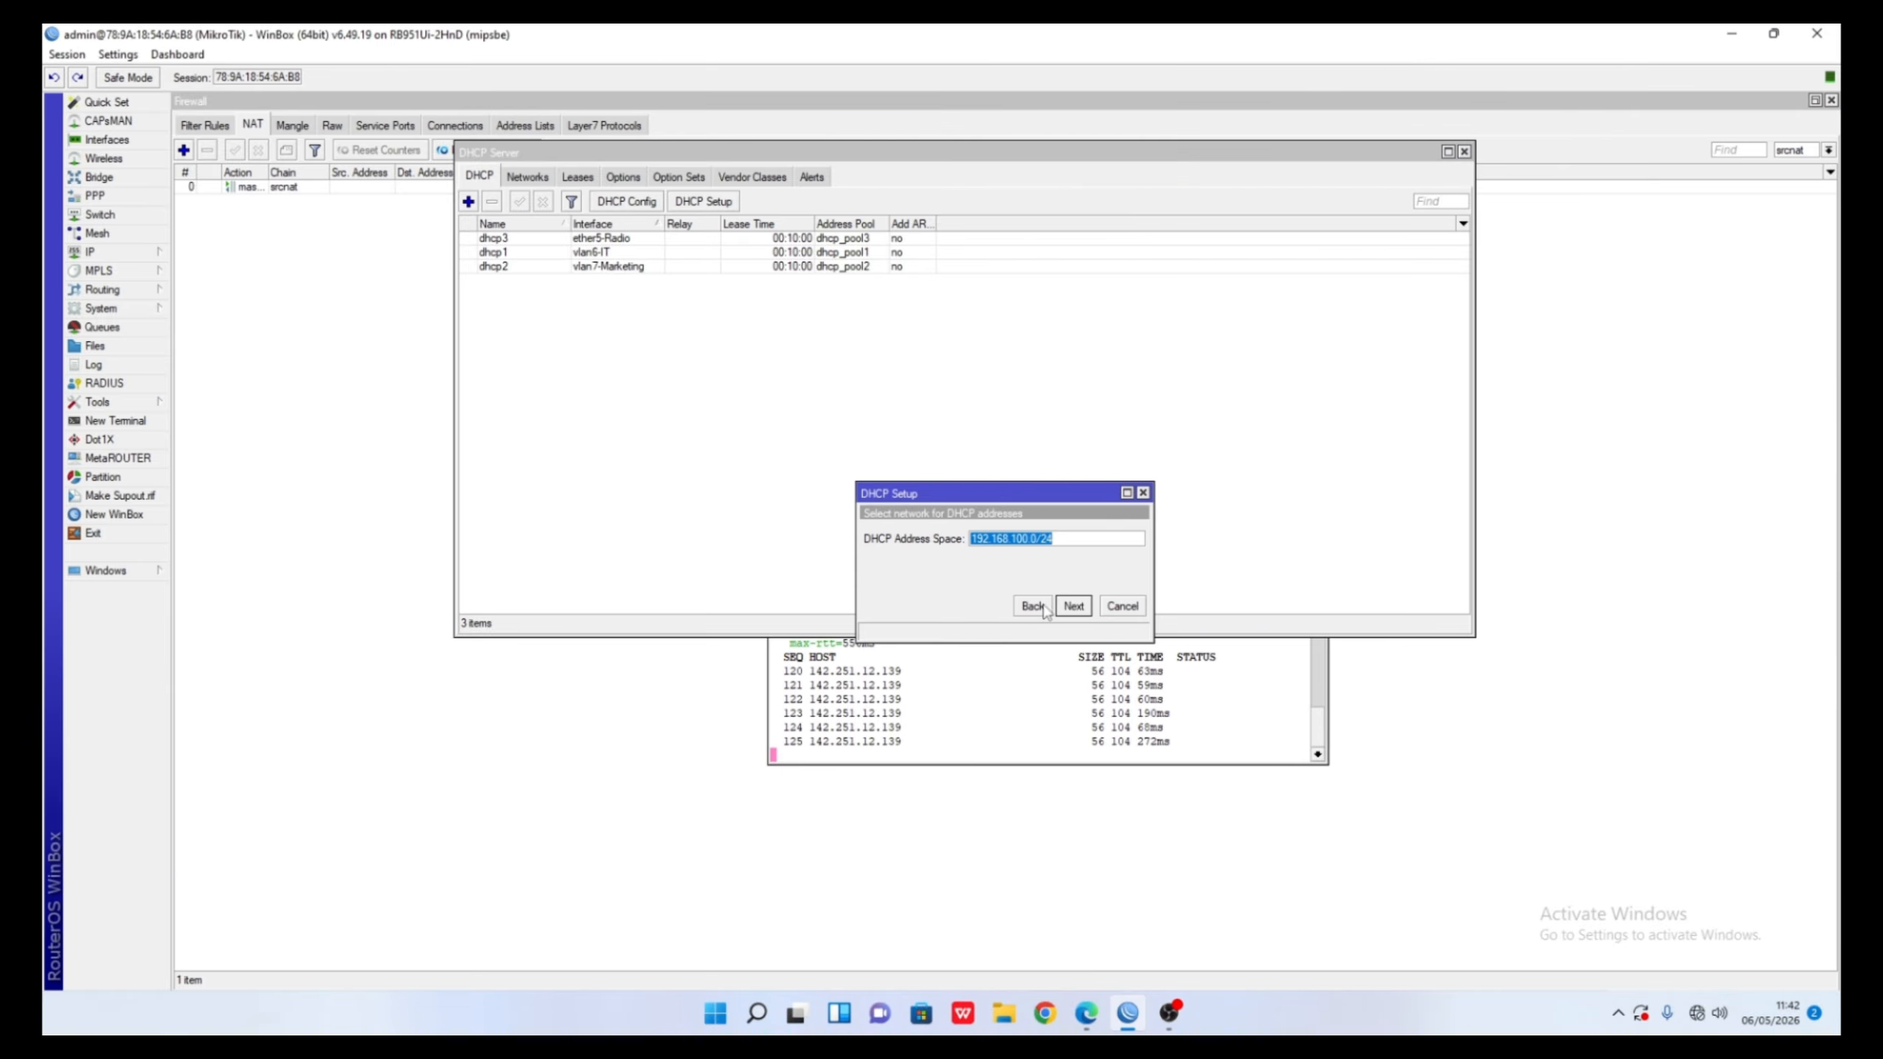
click(1120, 609)
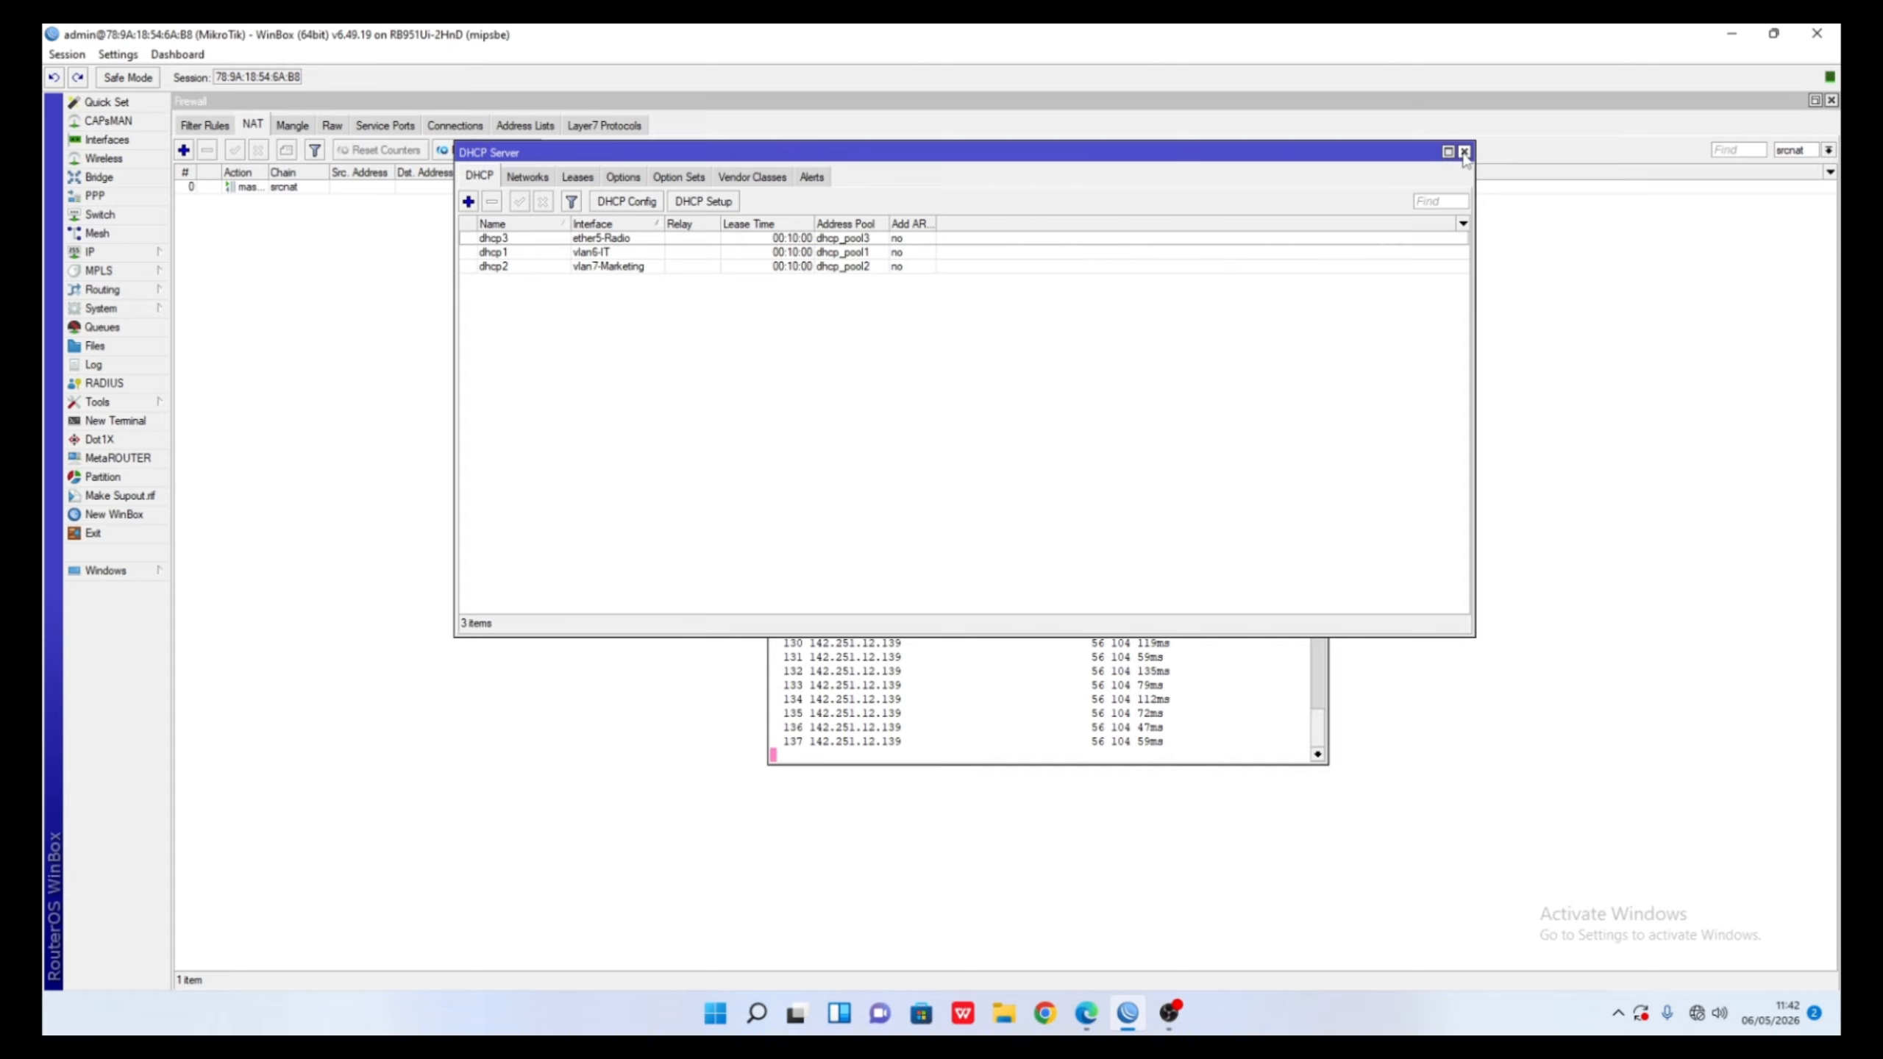
click(1464, 153)
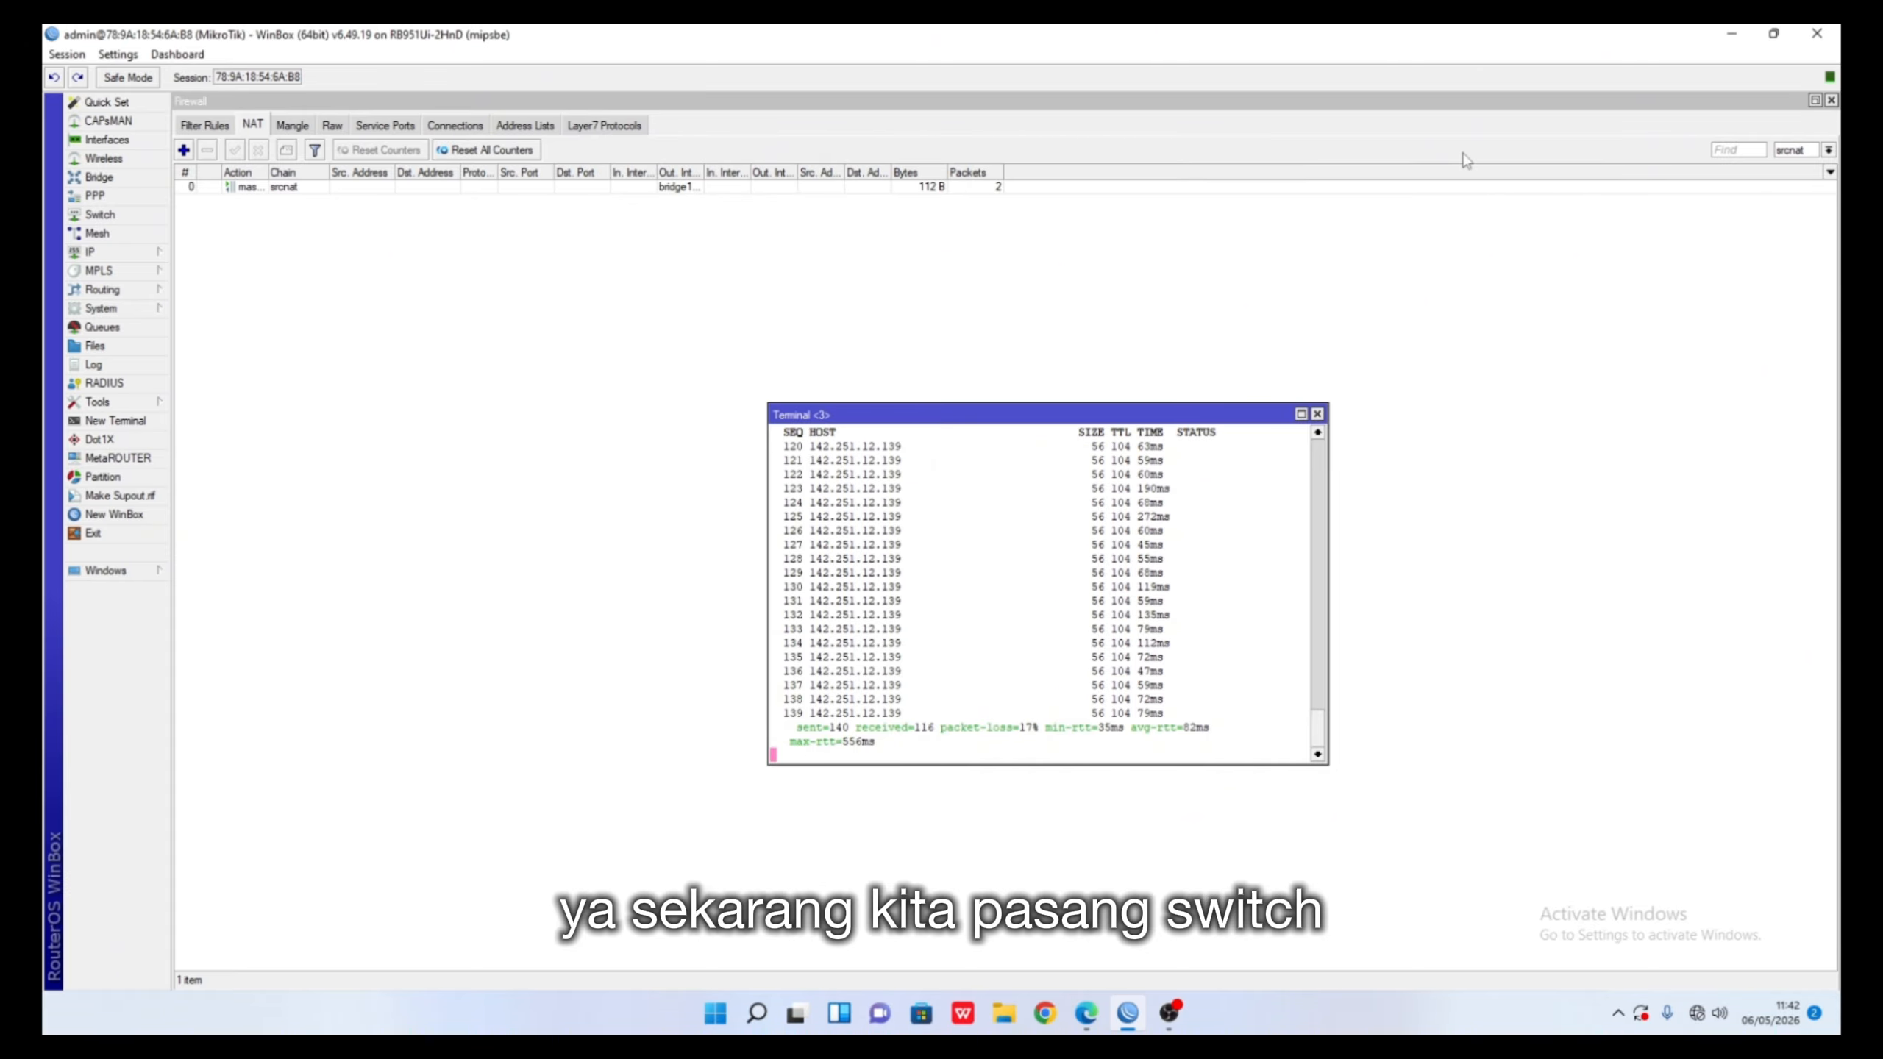
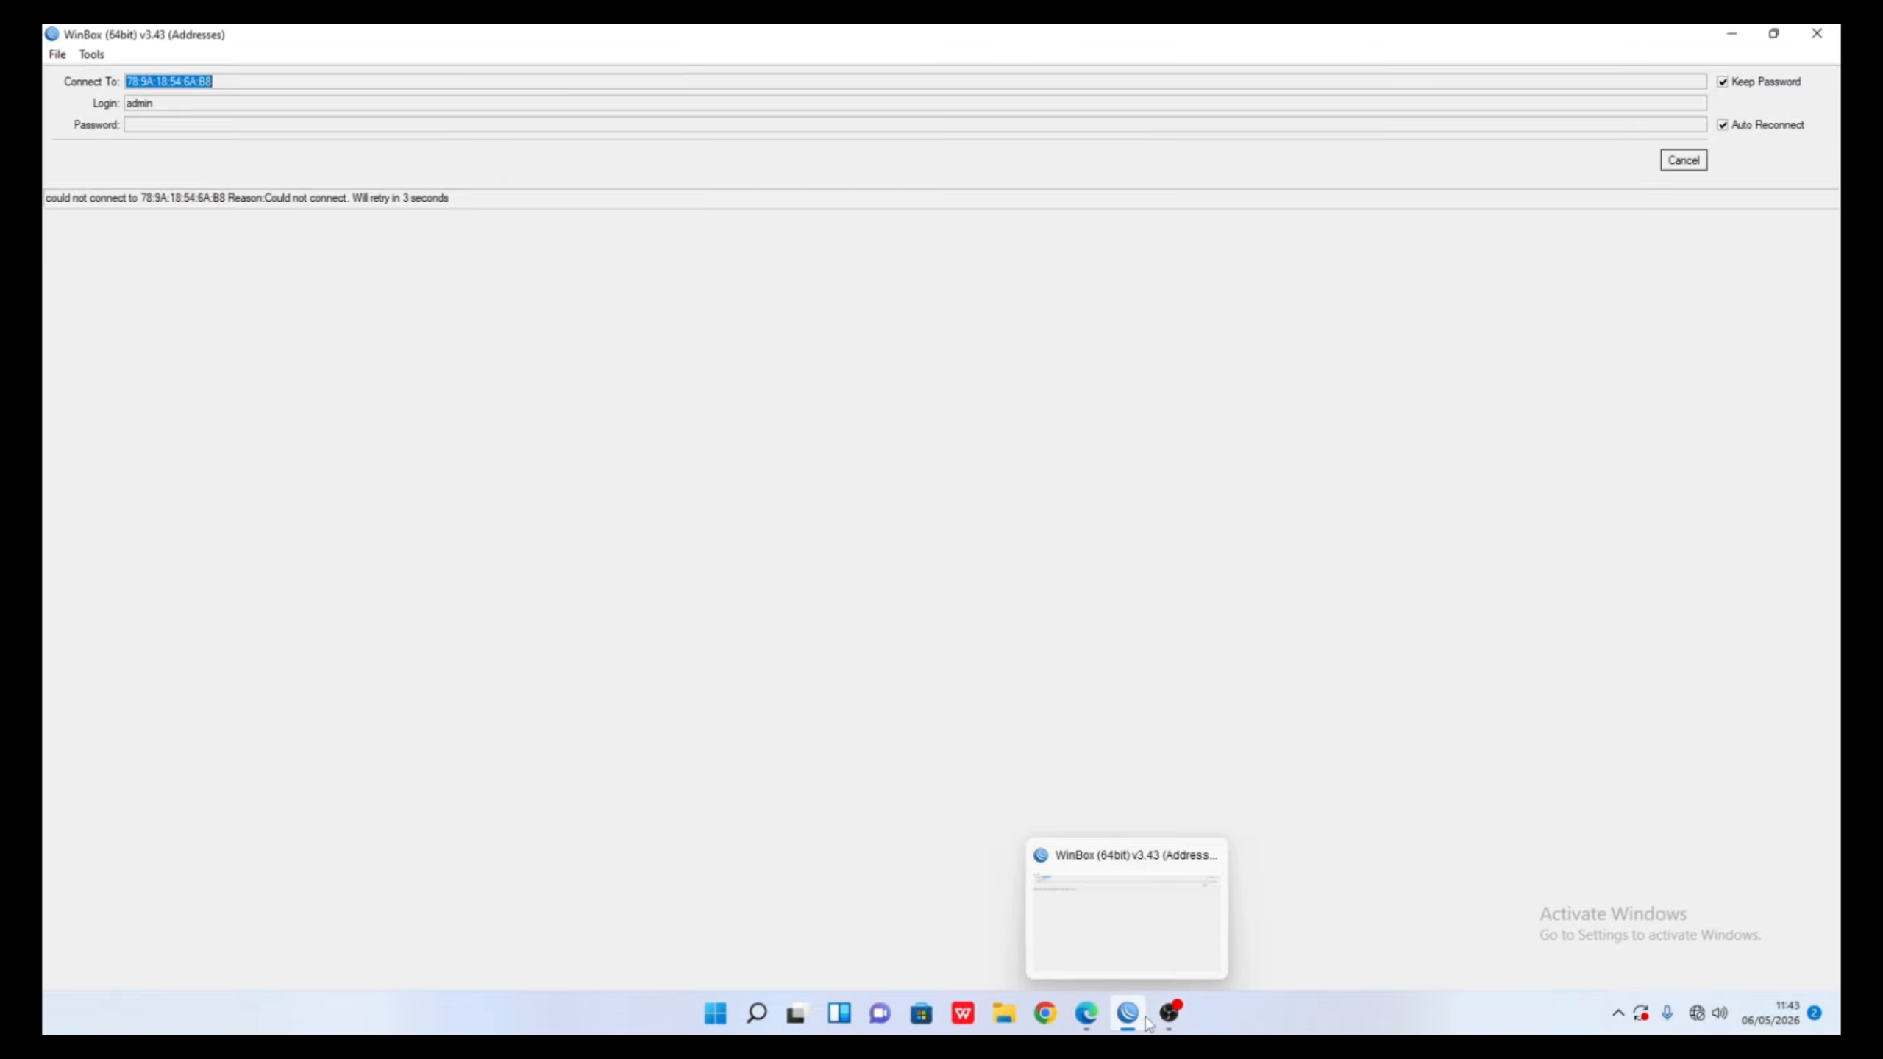
- Replace the old ping command in Run with ncpa.cpl to list the network adapters
mouse_move(1100, 1022)
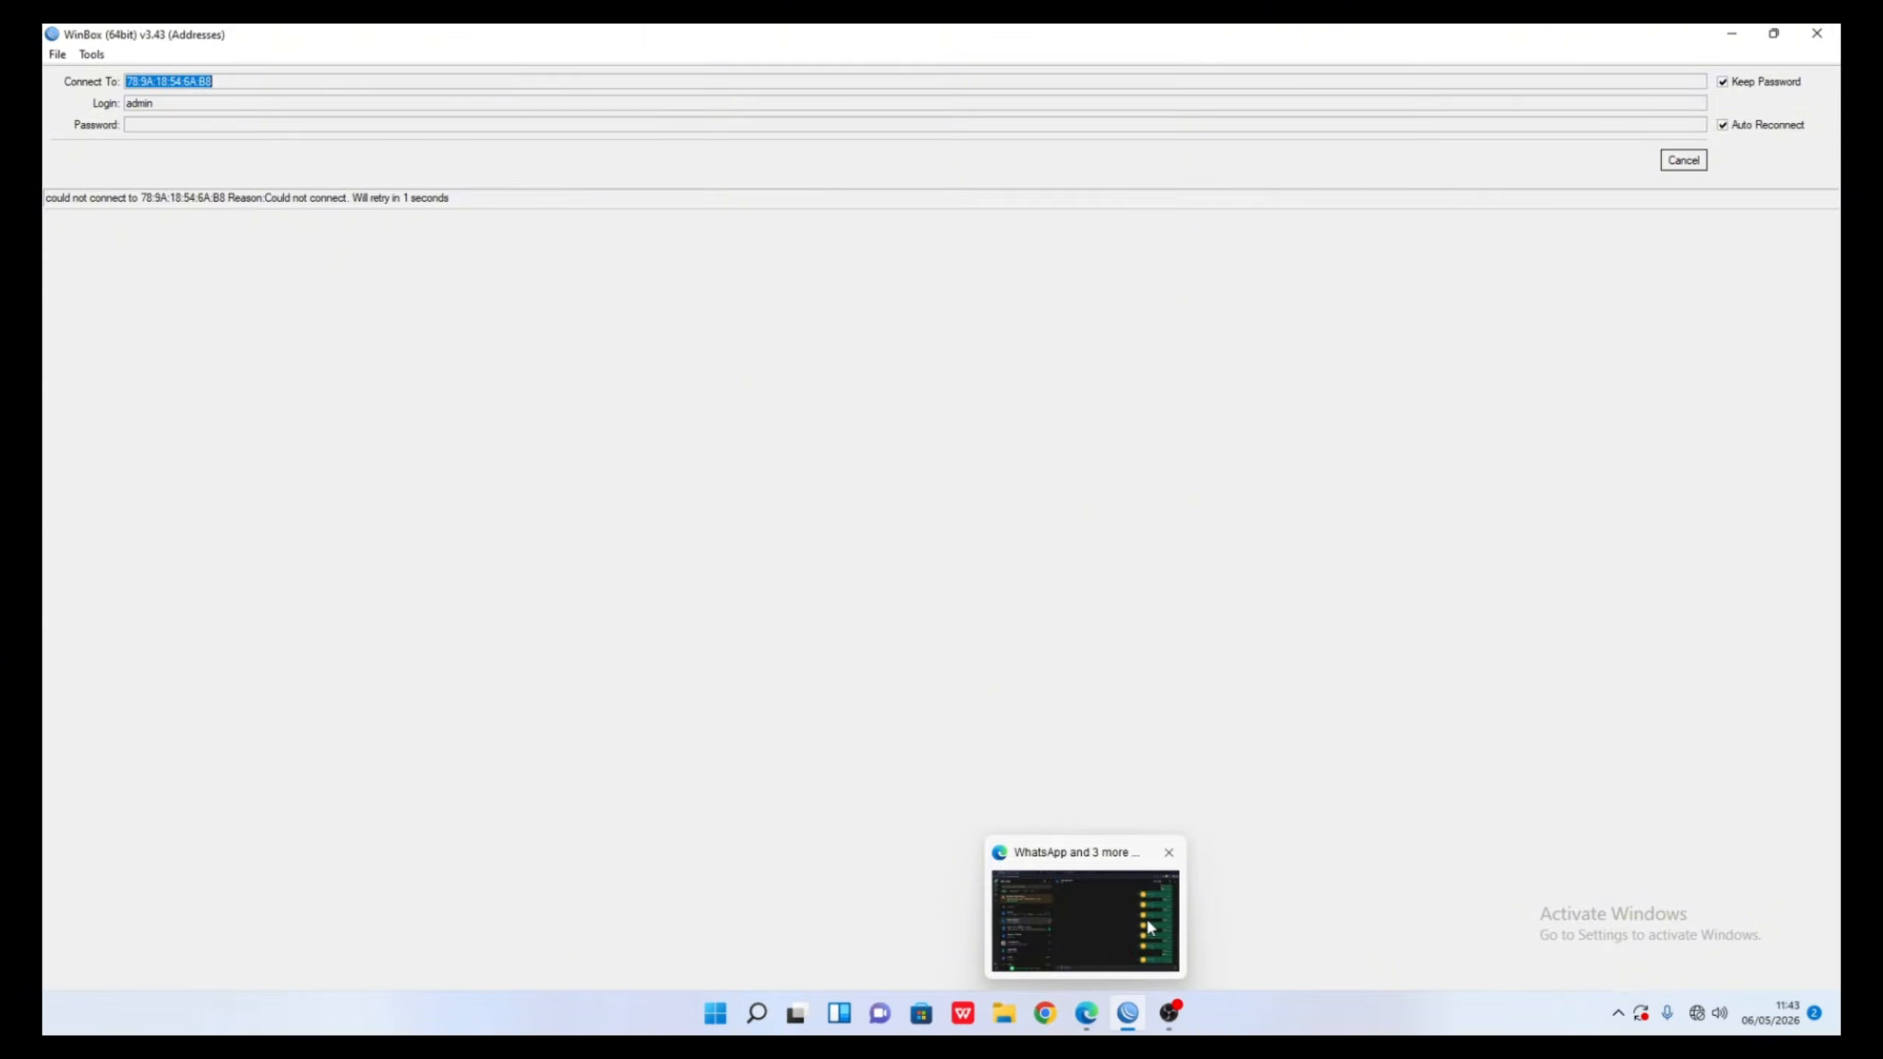
key(super+r)
click(343, 890)
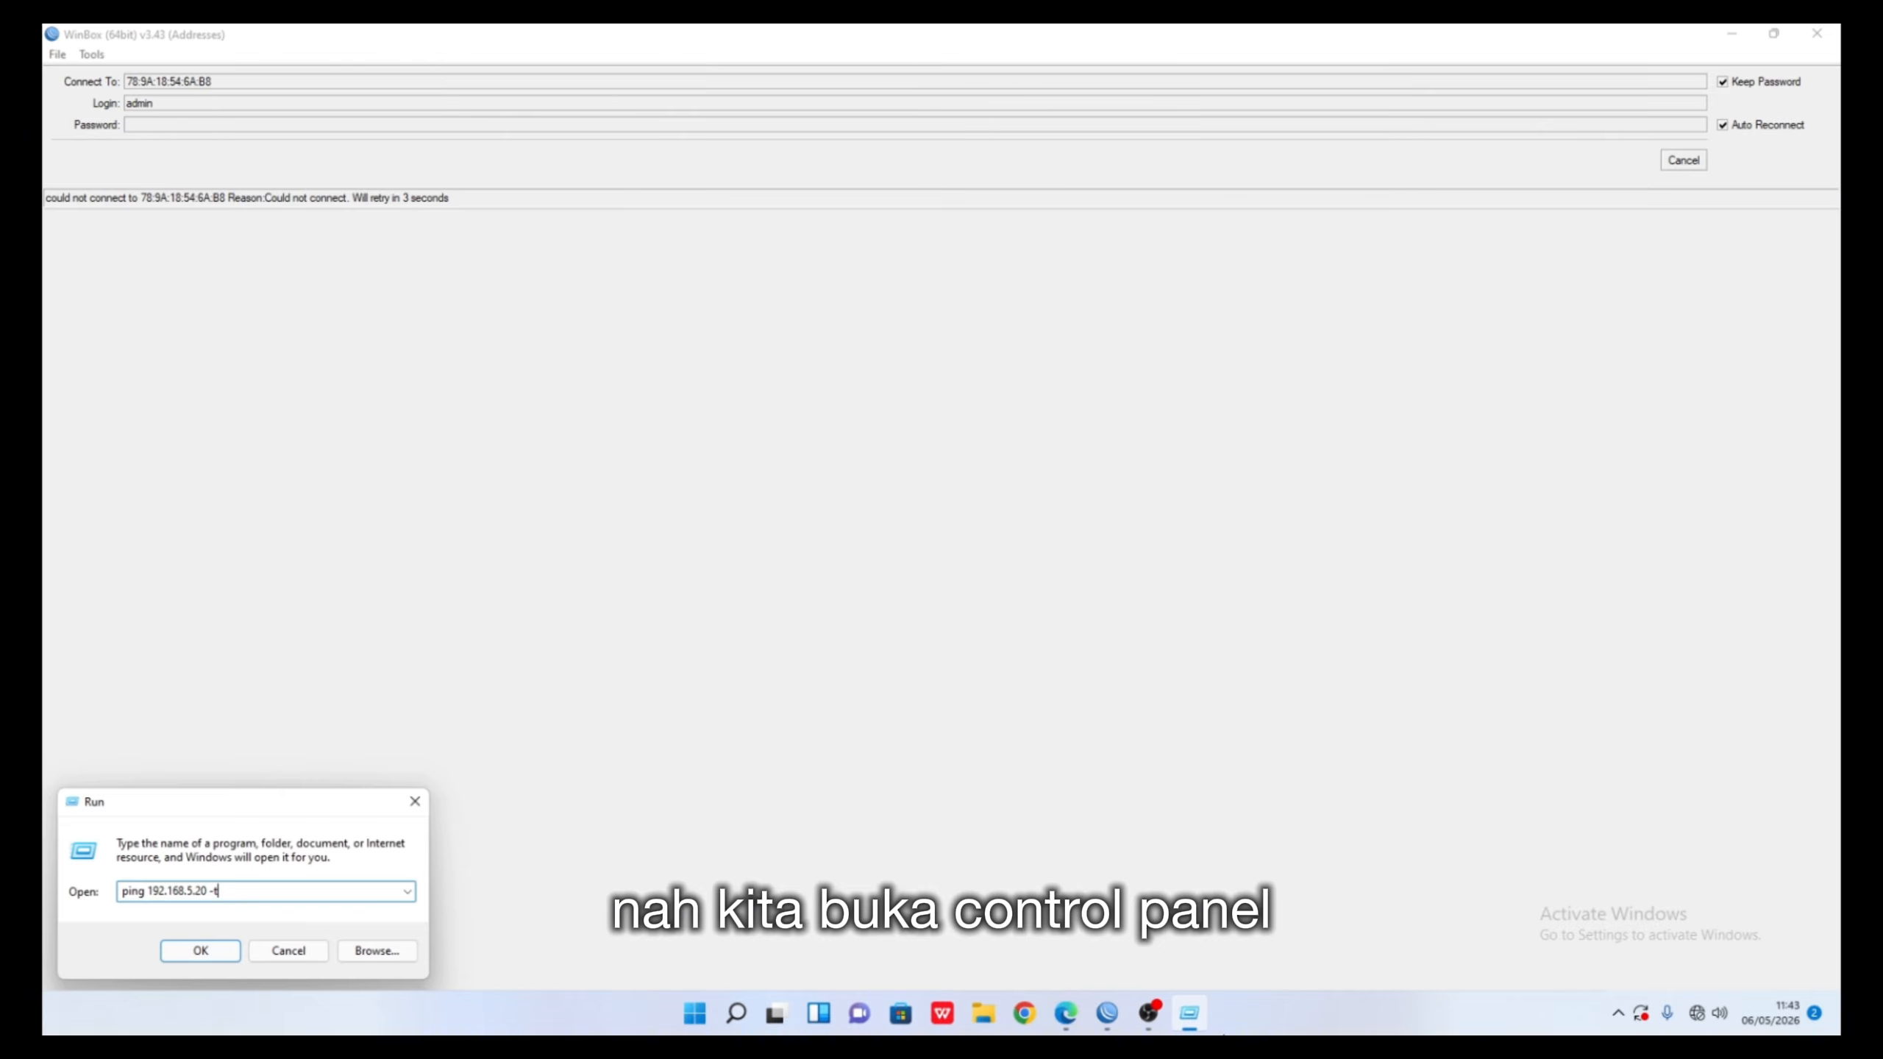
key(BackSpace)
key(BackSpace)
key(BackSpace)
key(BackSpace)
key(BackSpace)
key(BackSpace)
key(BackSpace)
key(BackSpace)
key(BackSpace)
key(BackSpace)
key(BackSpace)
key(BackSpace)
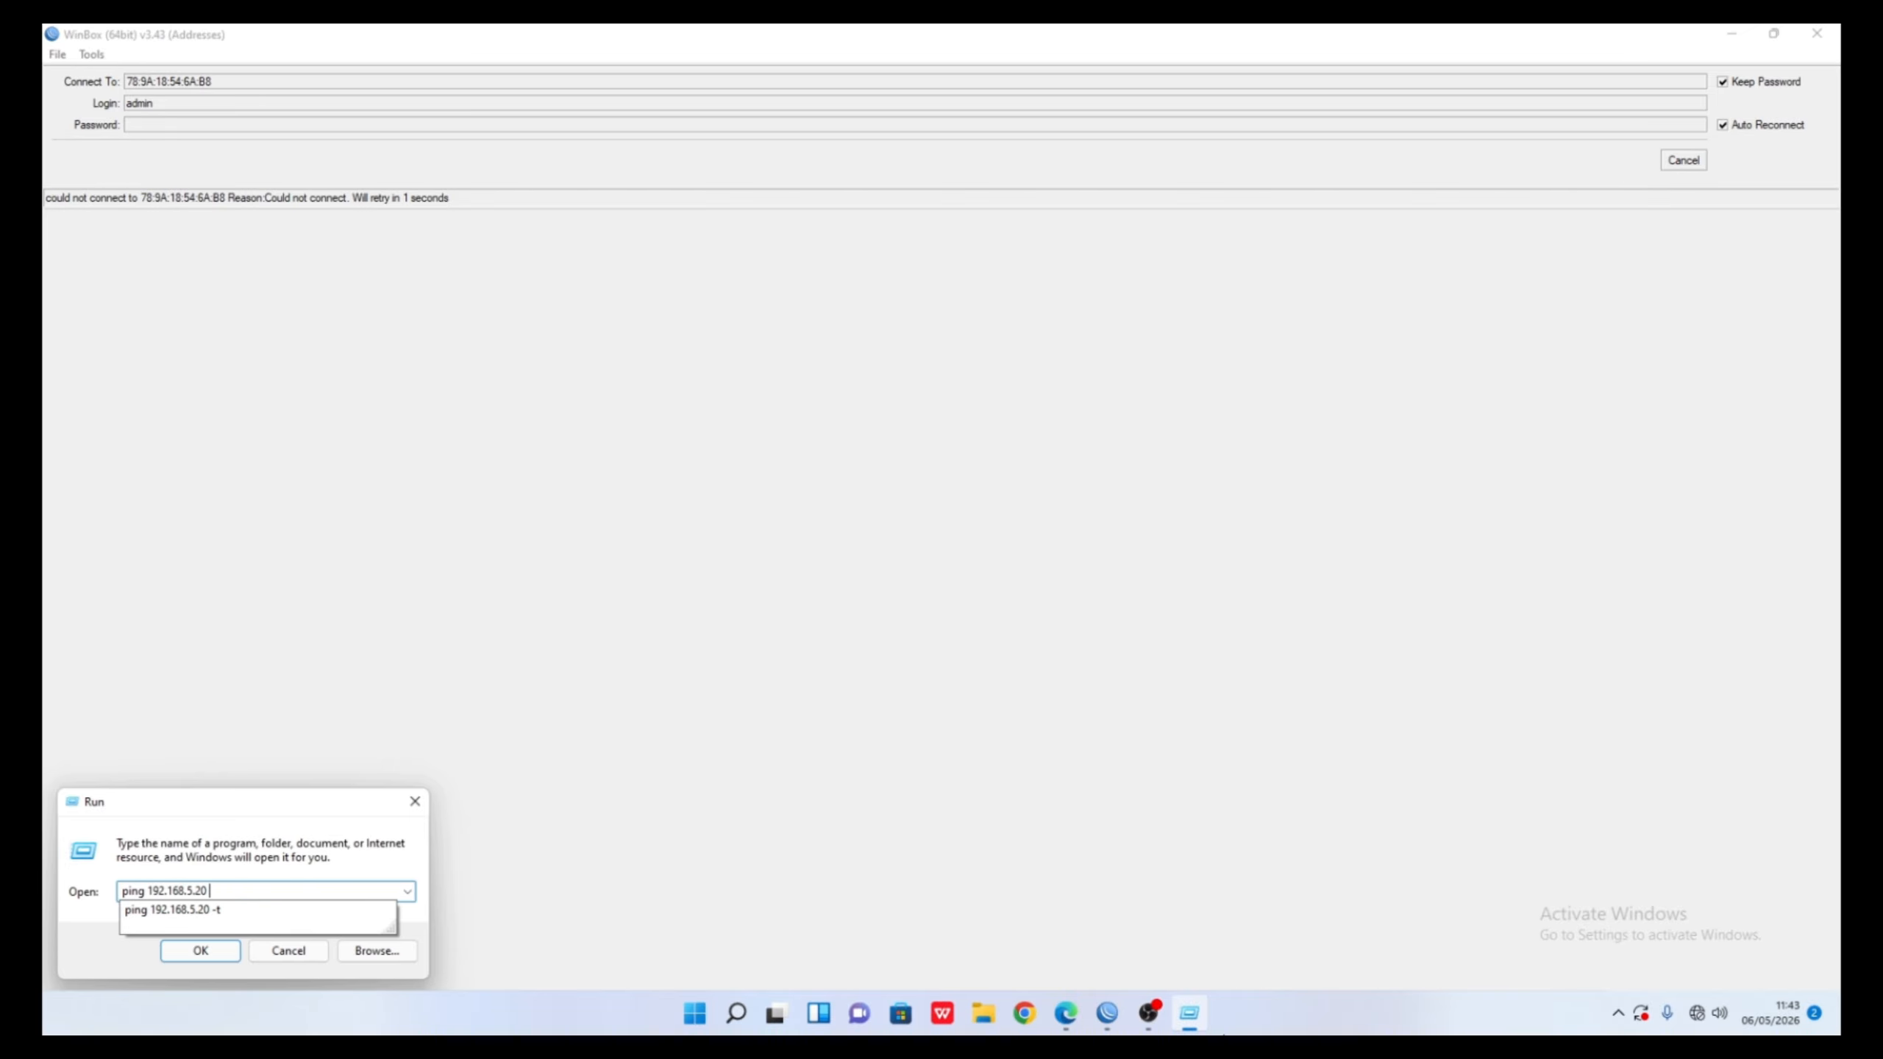
key(BackSpace)
key(BackSpace)
key(BackSpace)
key(BackSpace)
key(BackSpace)
key(BackSpace)
key(BackSpace)
key(BackSpace)
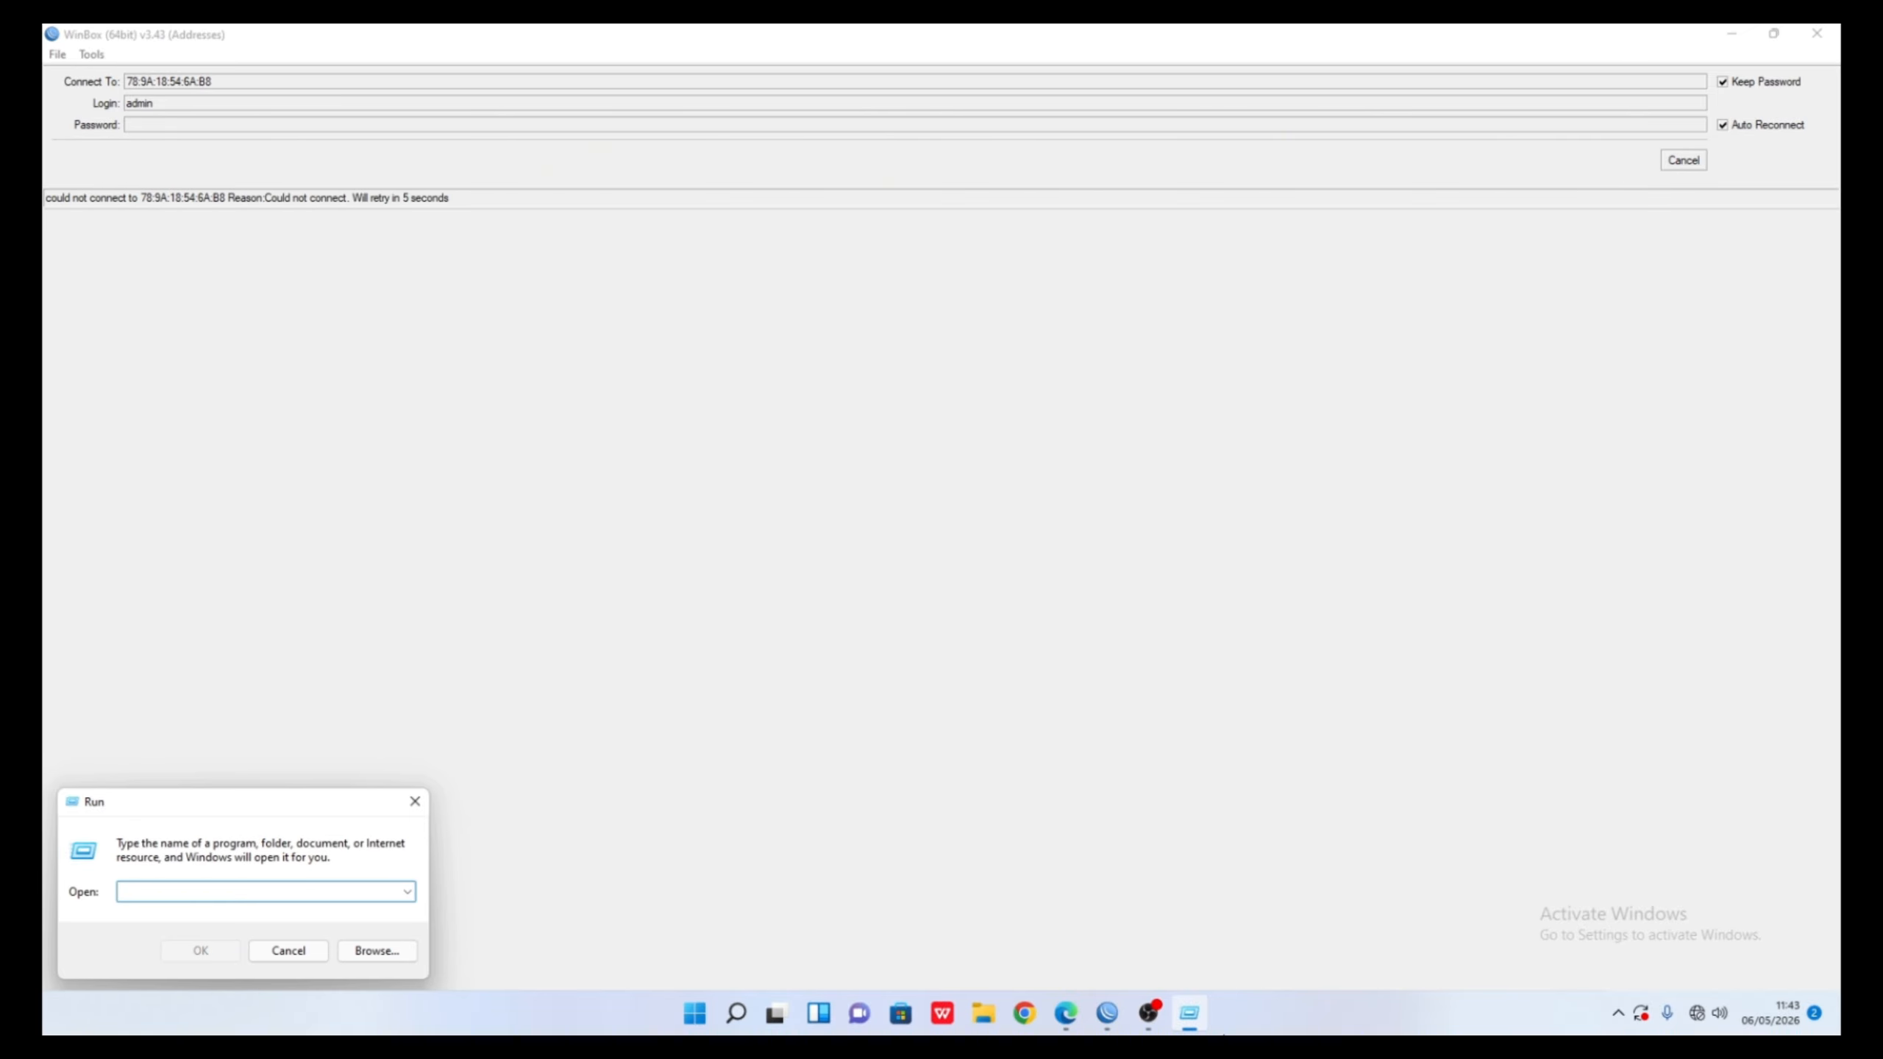
text(ncpa)
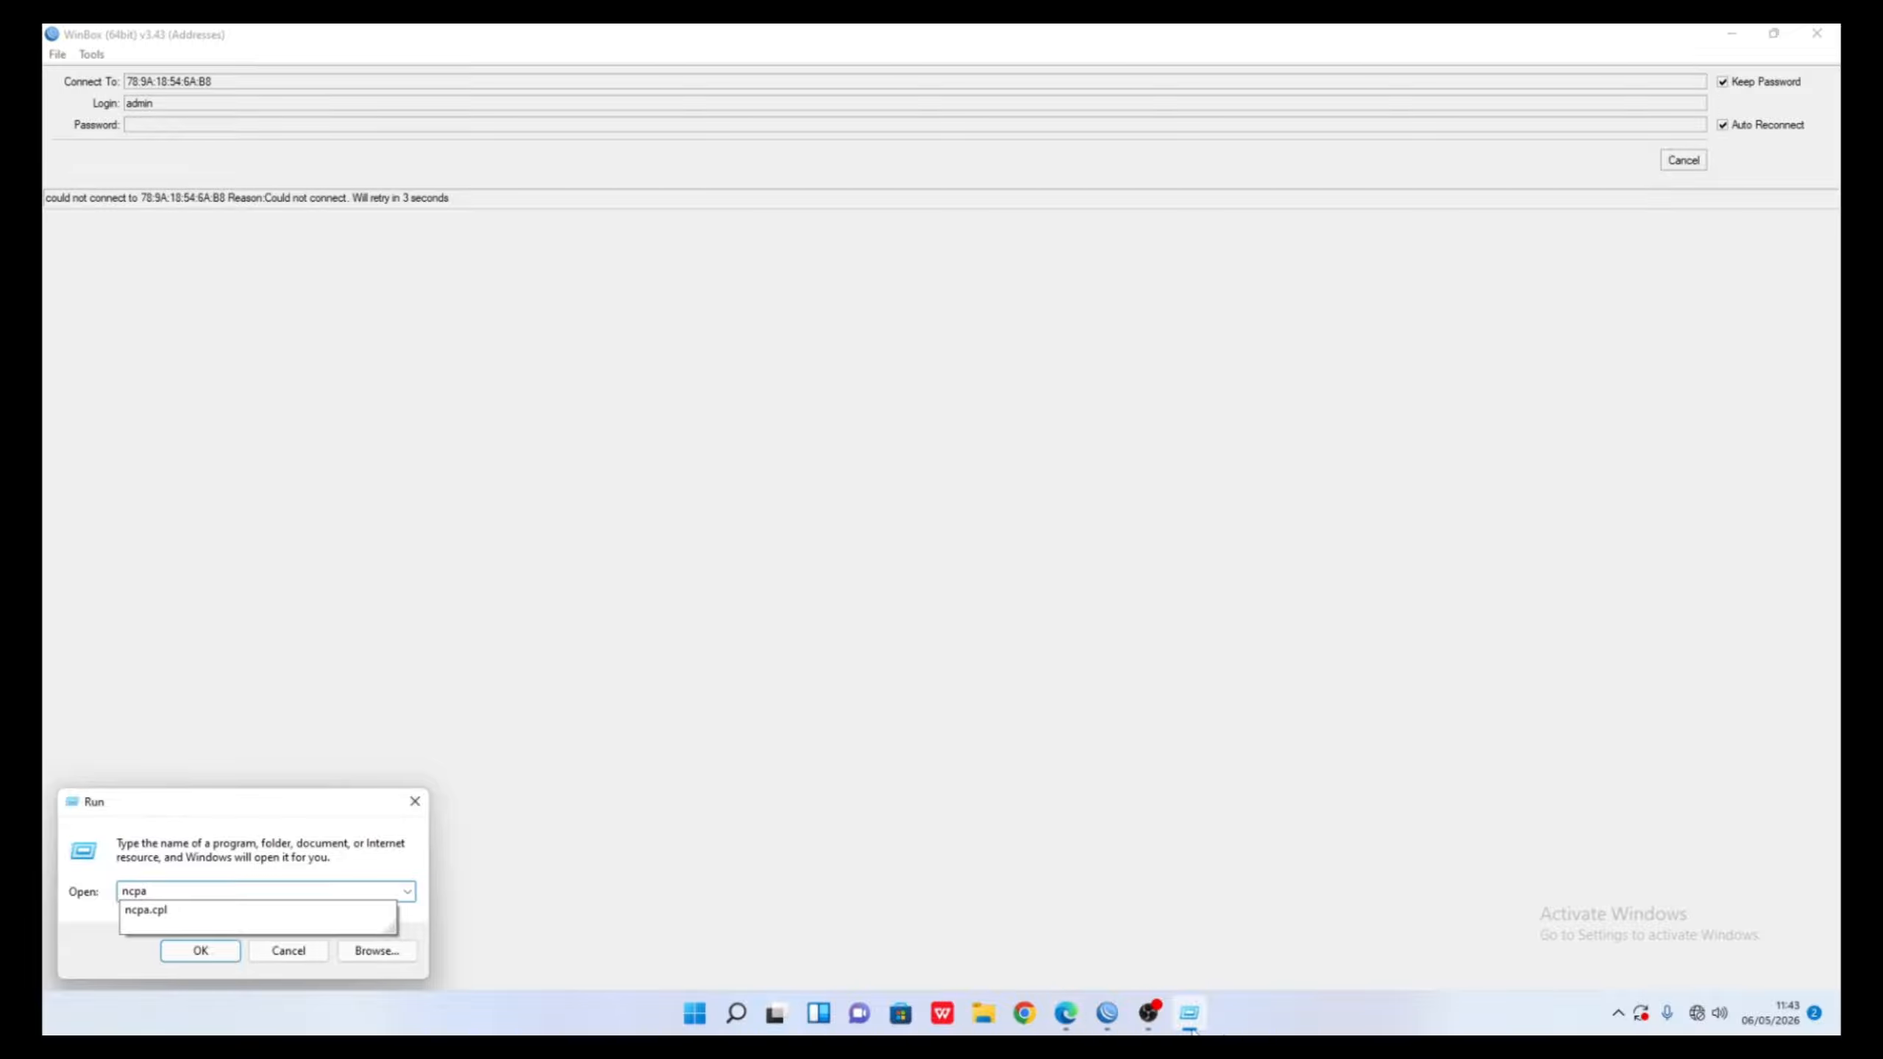
click(364, 913)
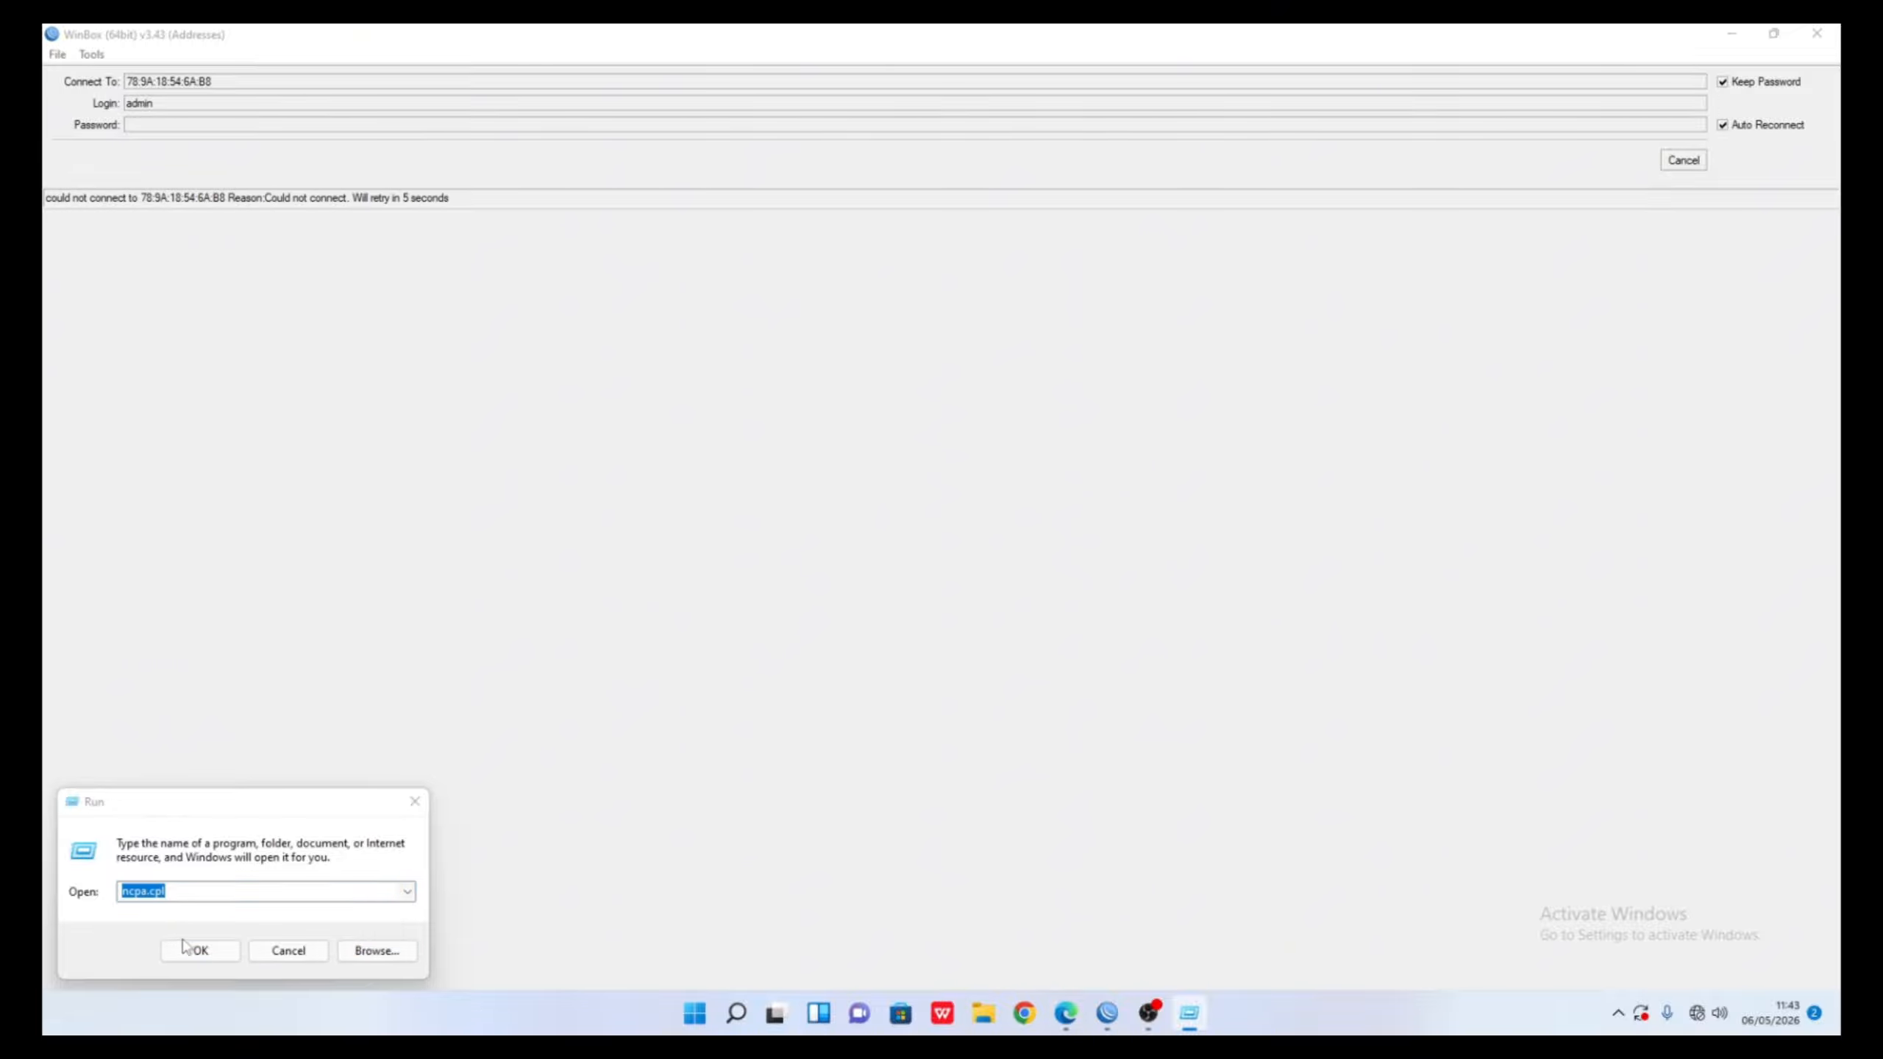
click(197, 950)
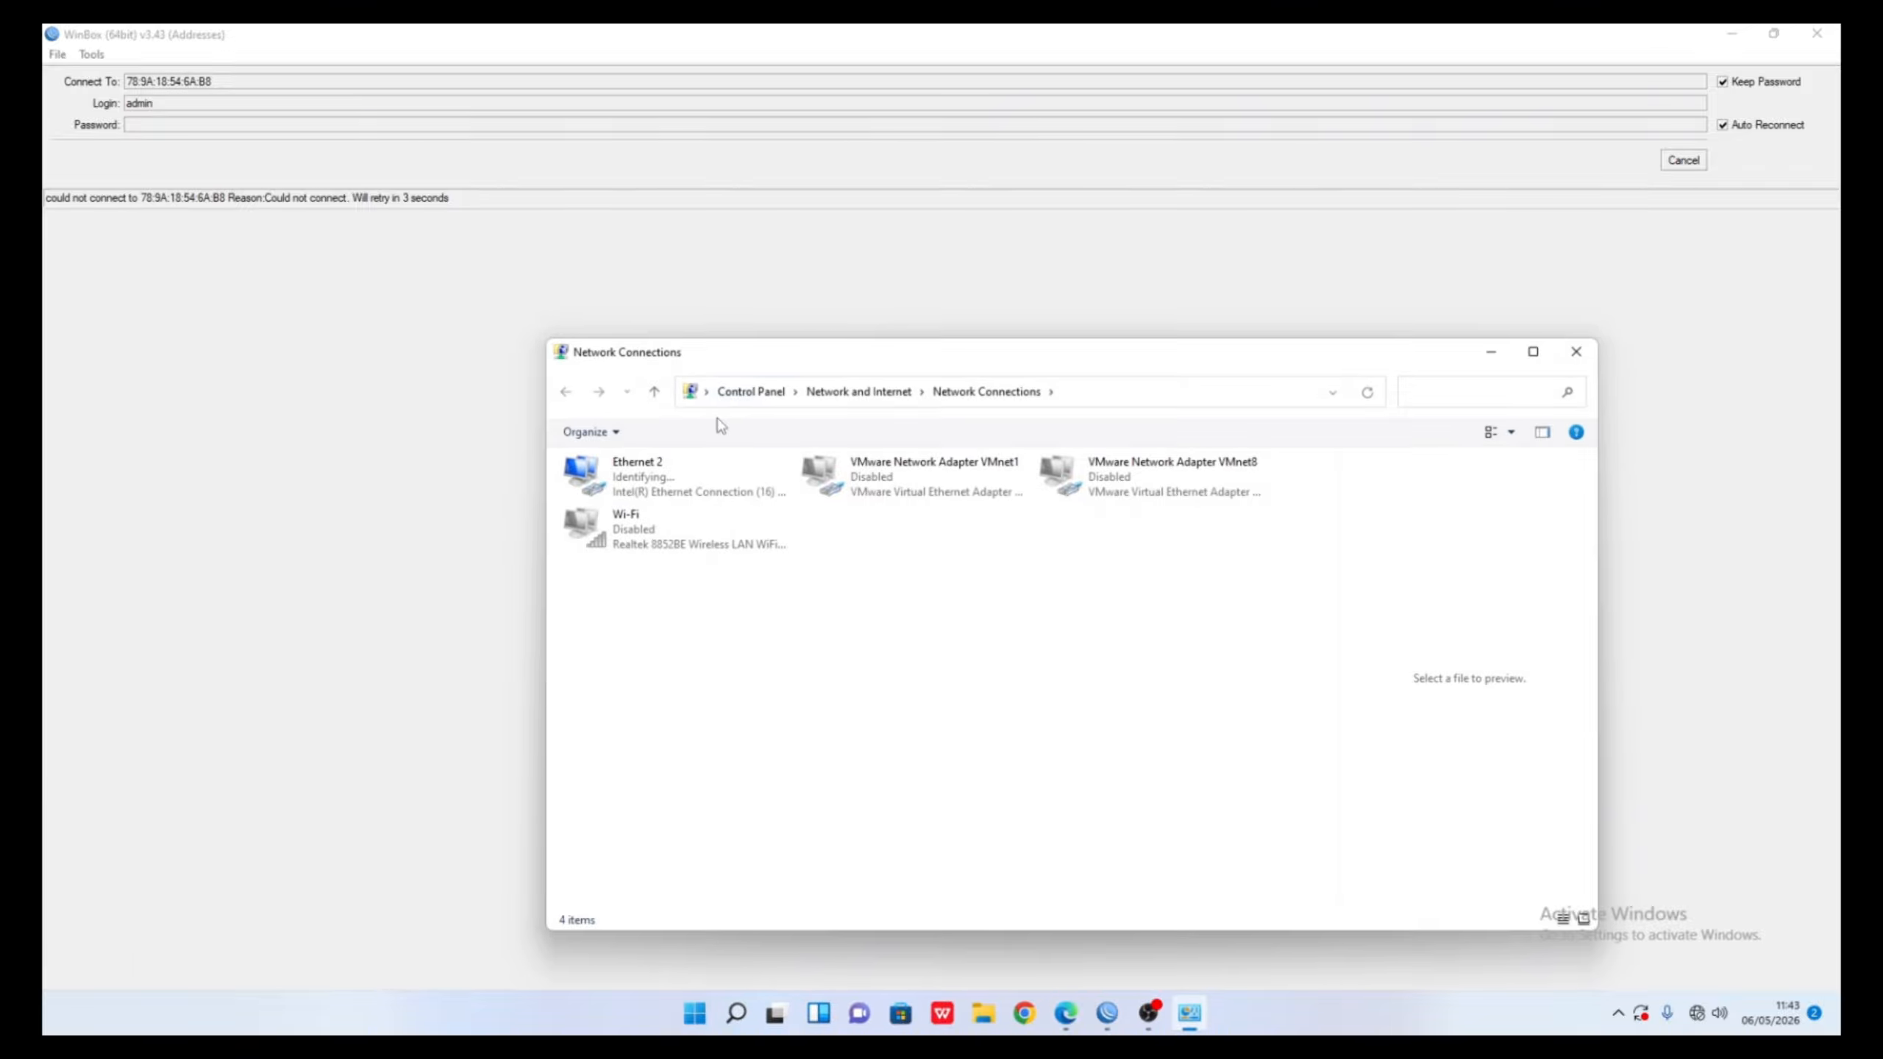
- Give Ethernet 2 the static IPv4 address 10.44.77.20 with mask 255.255.255.0
click(664, 493)
double_click(663, 494)
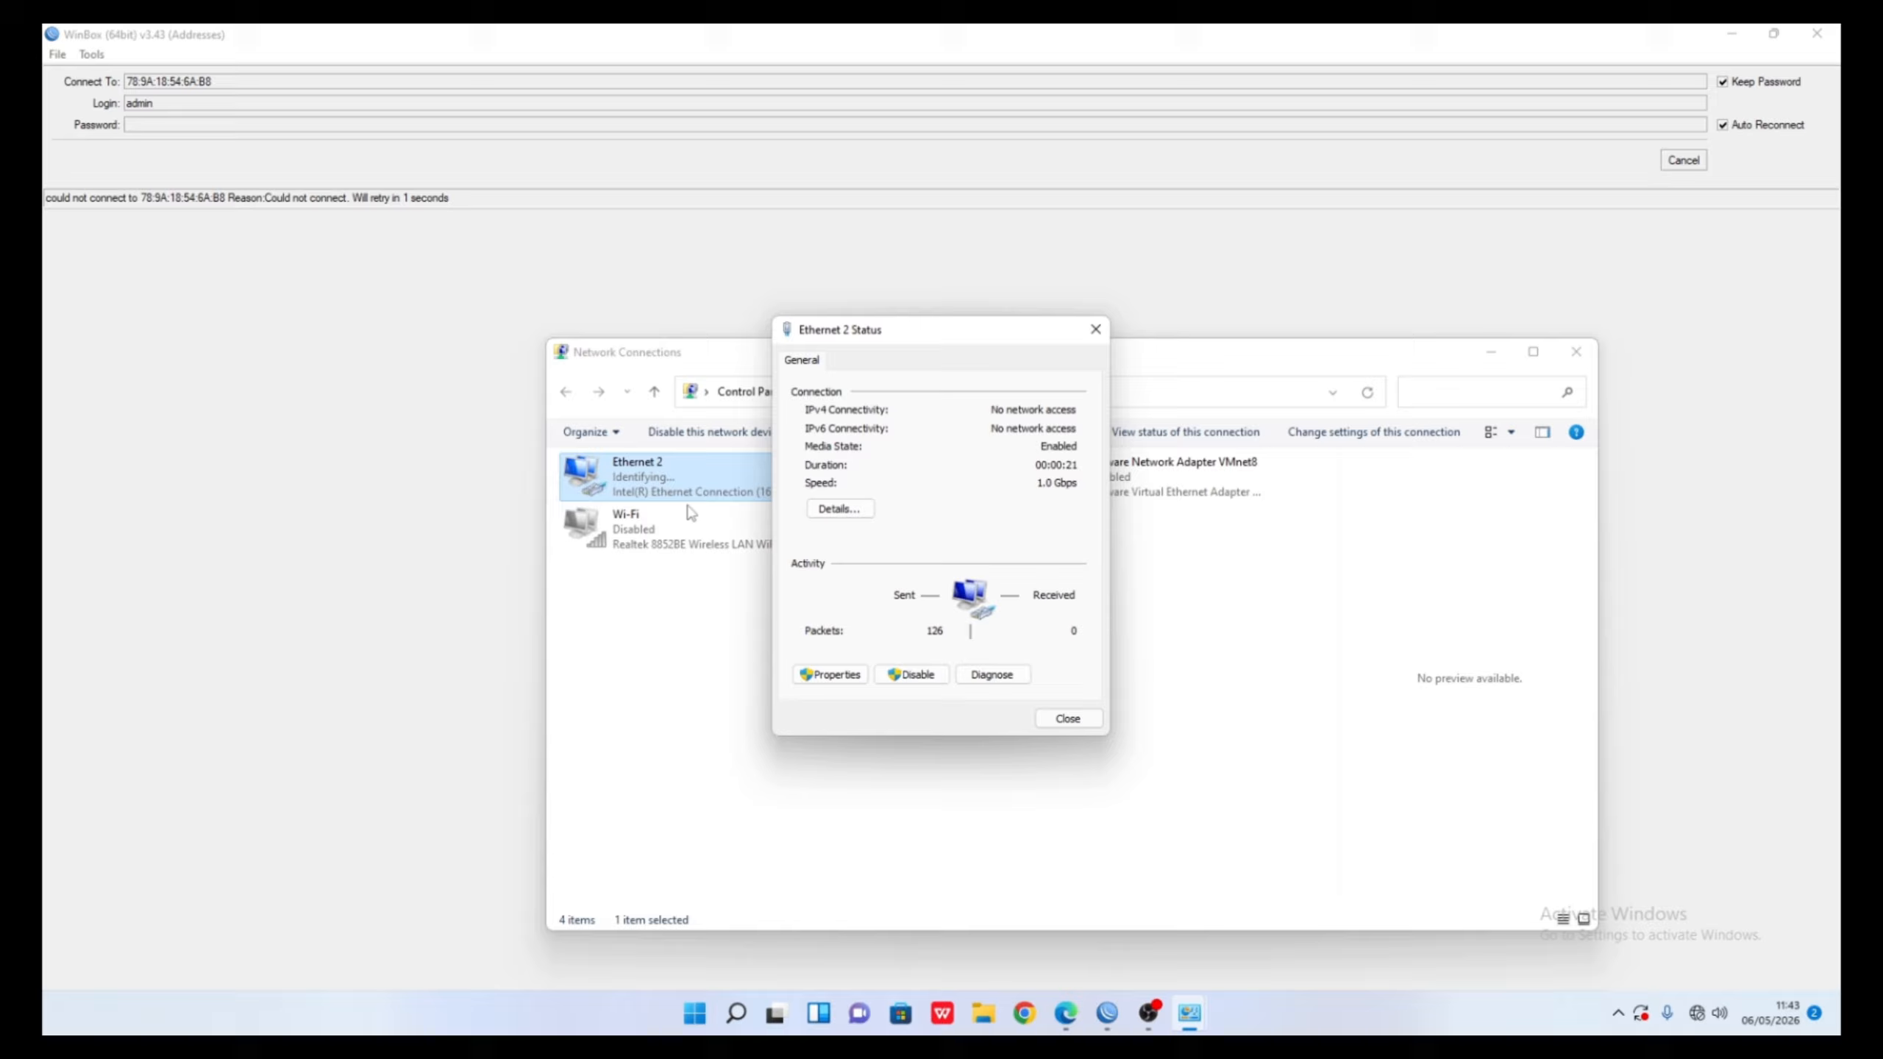
click(825, 671)
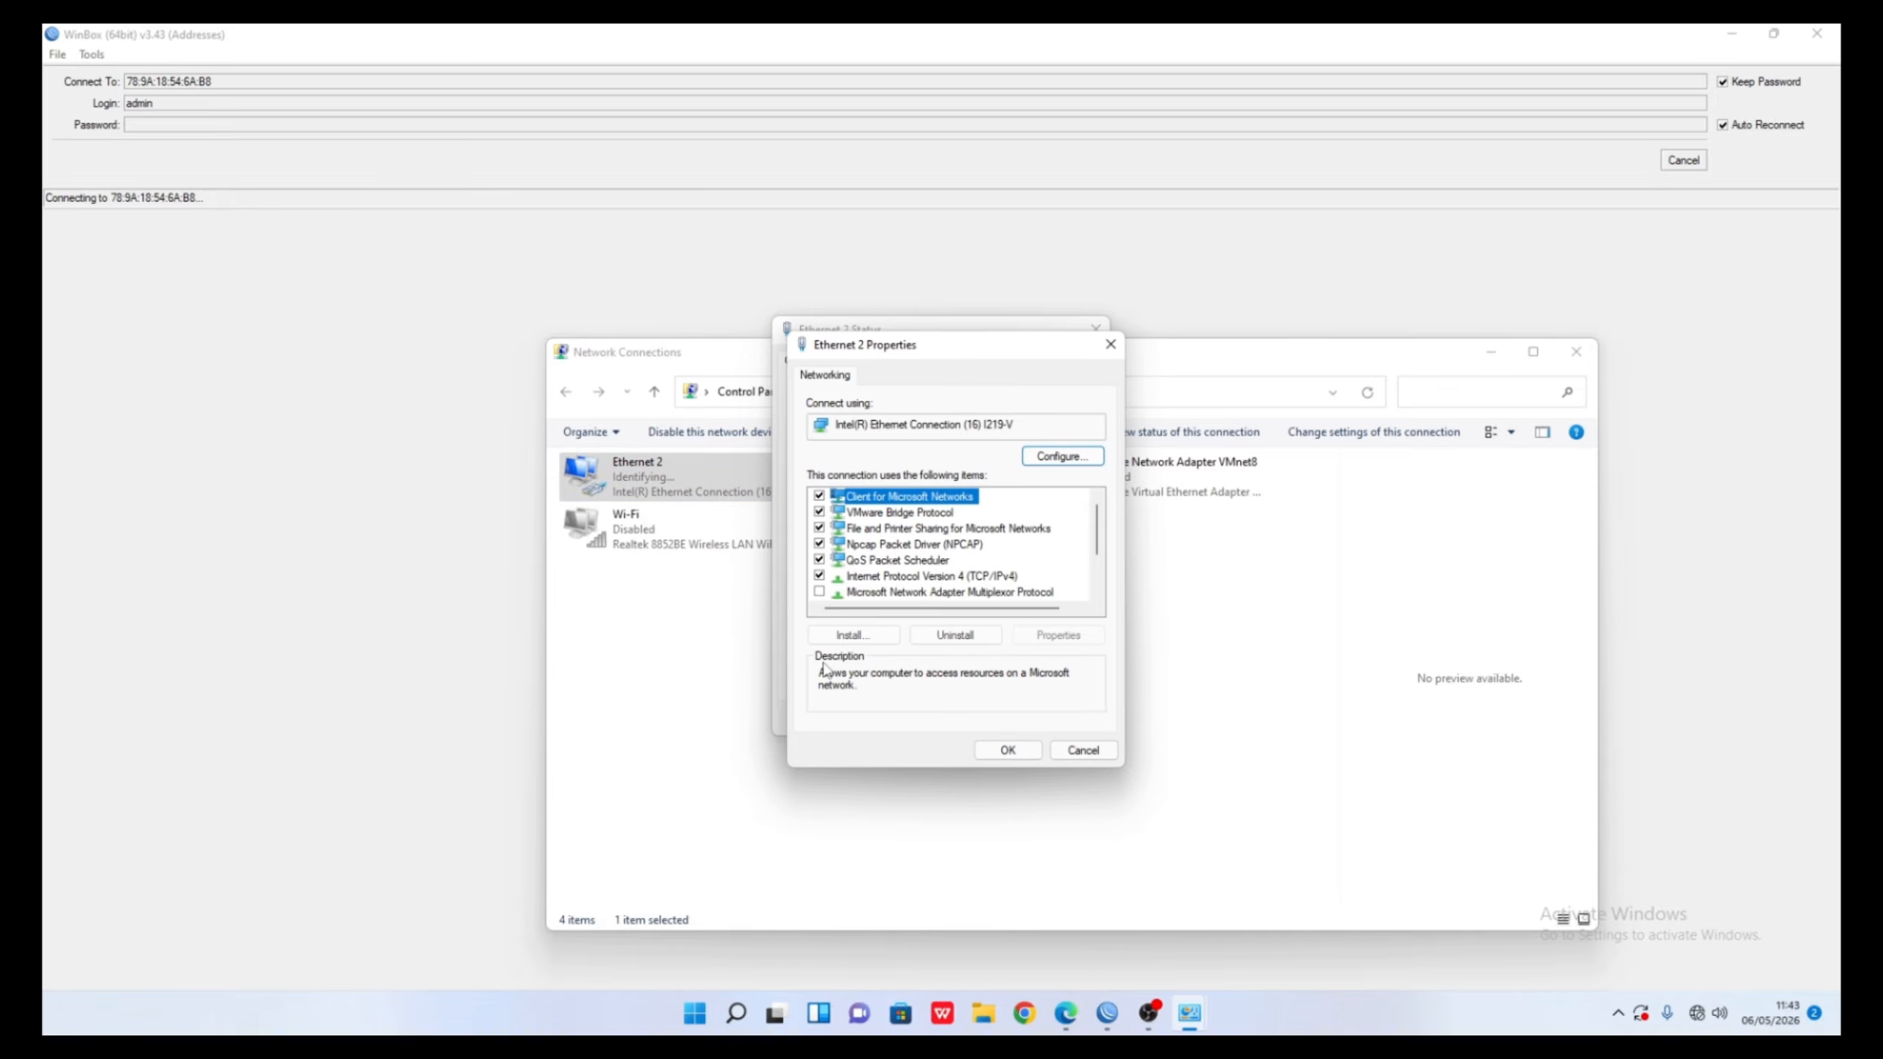
double_click(921, 579)
click(927, 552)
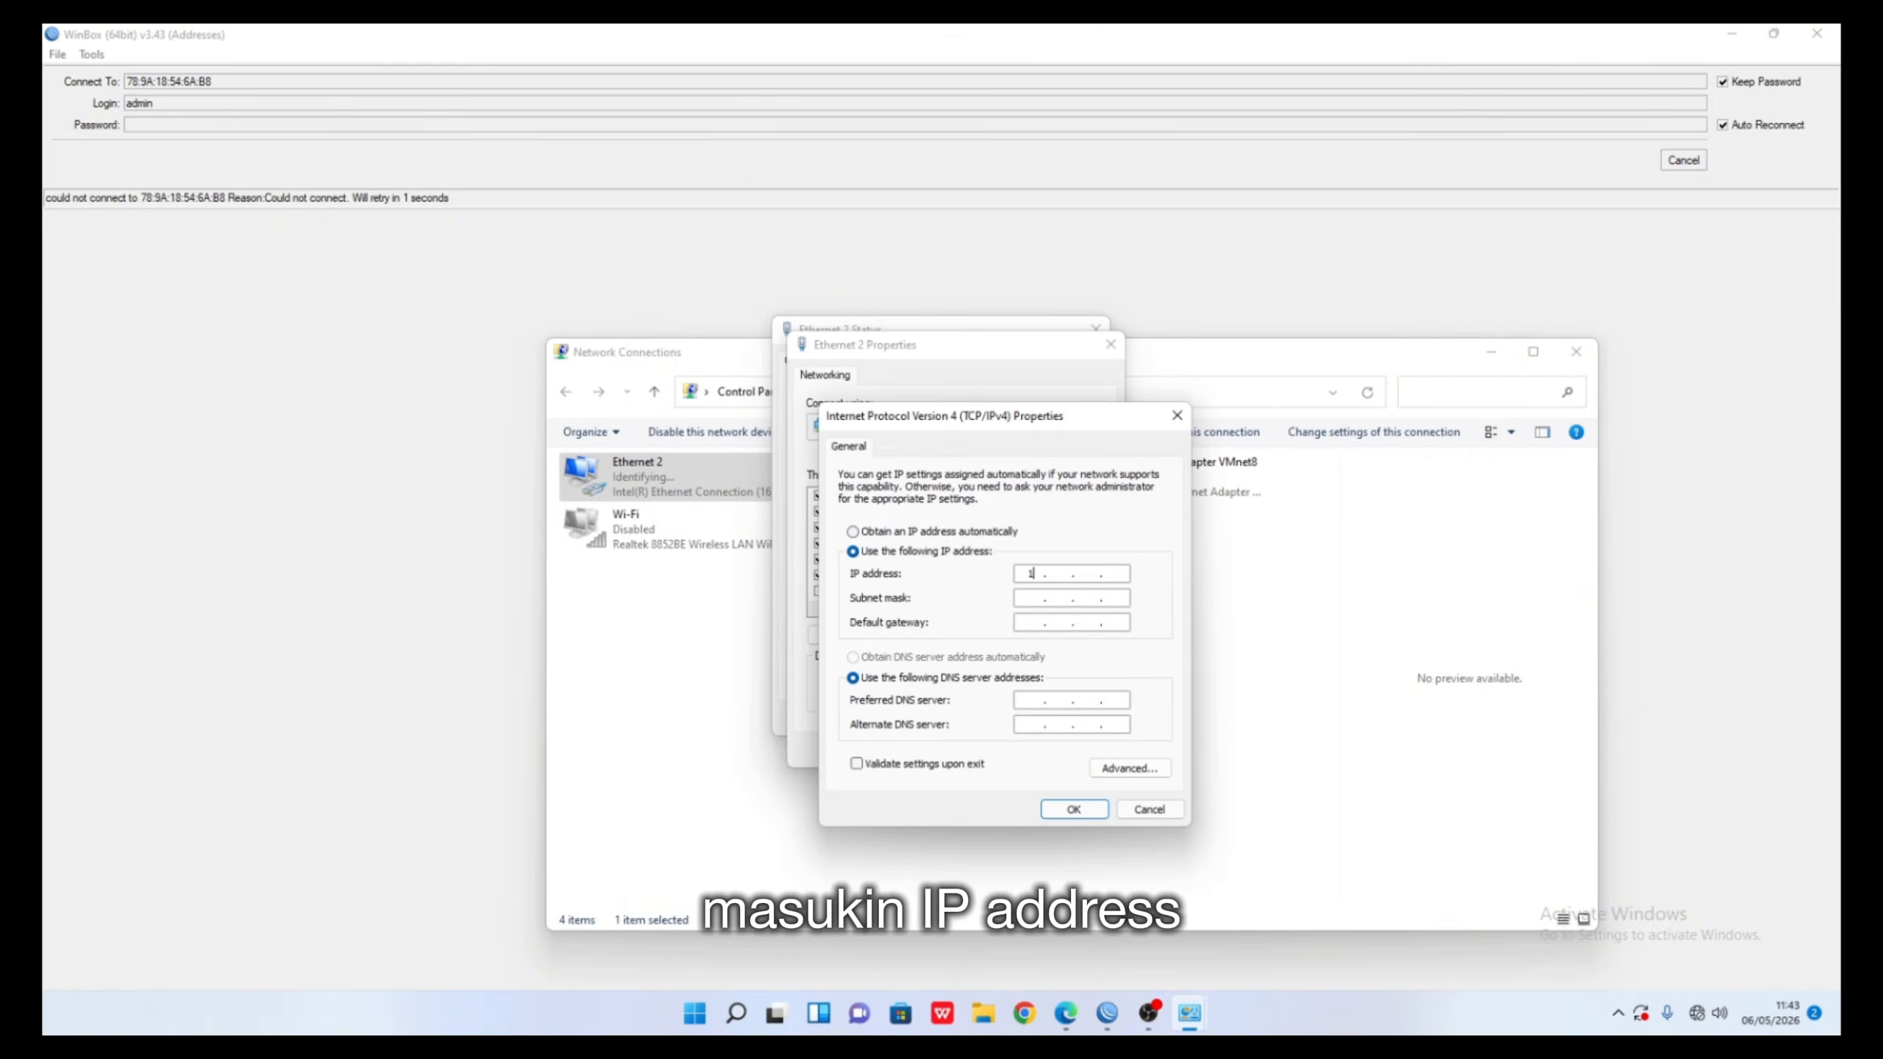
text(10.44)
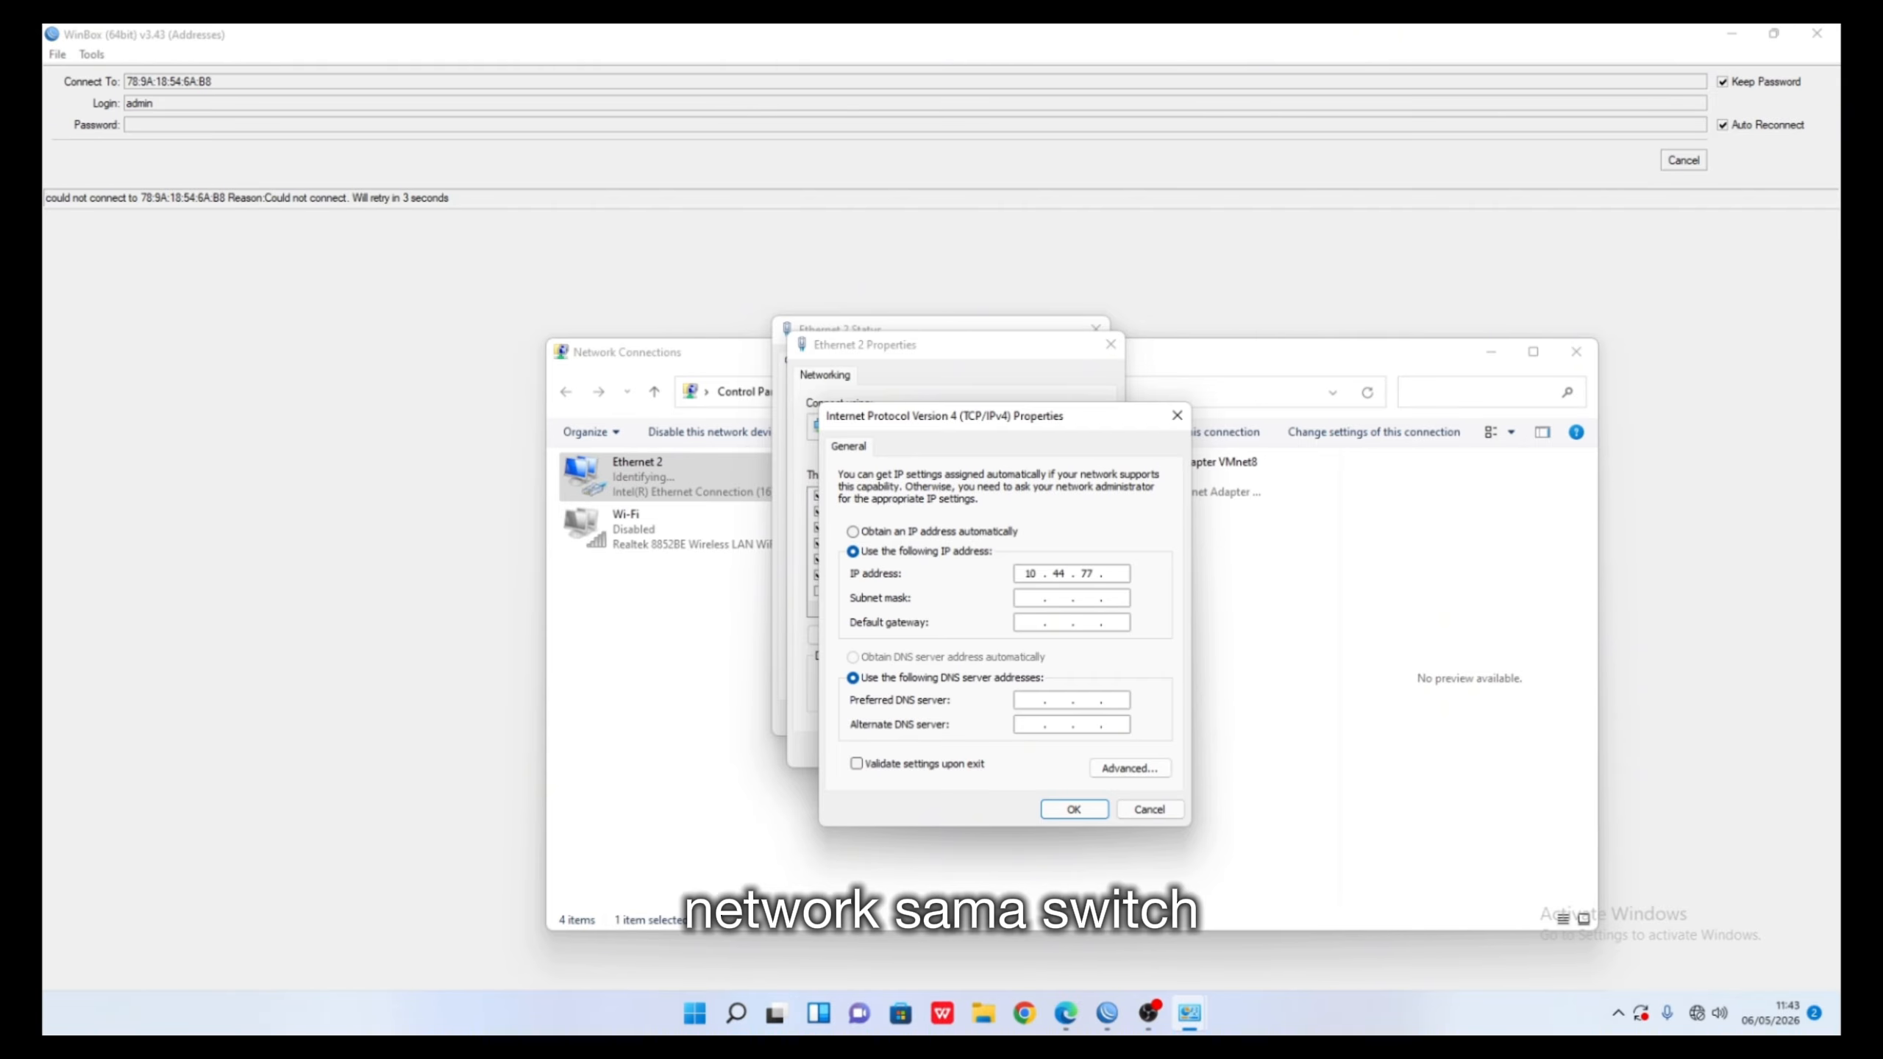
text(.77.20)
click(1075, 598)
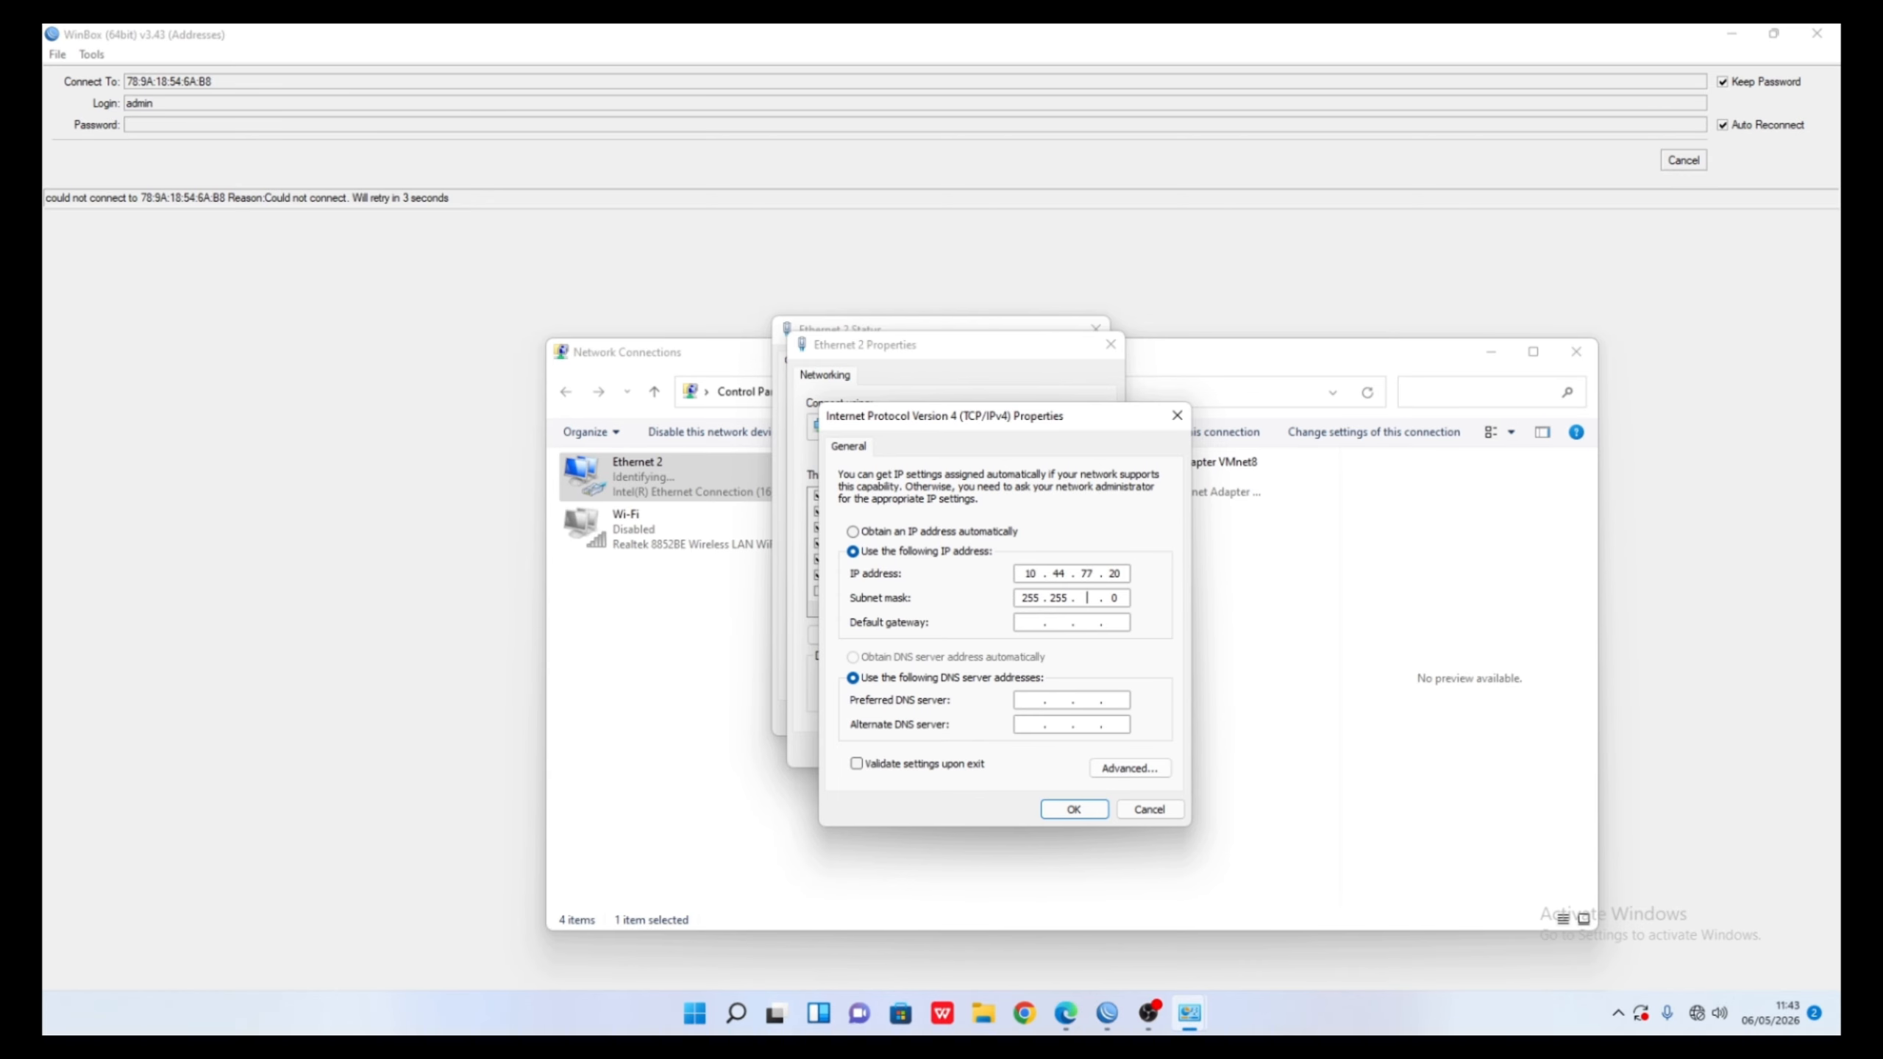
text(255 . 255)
click(1083, 807)
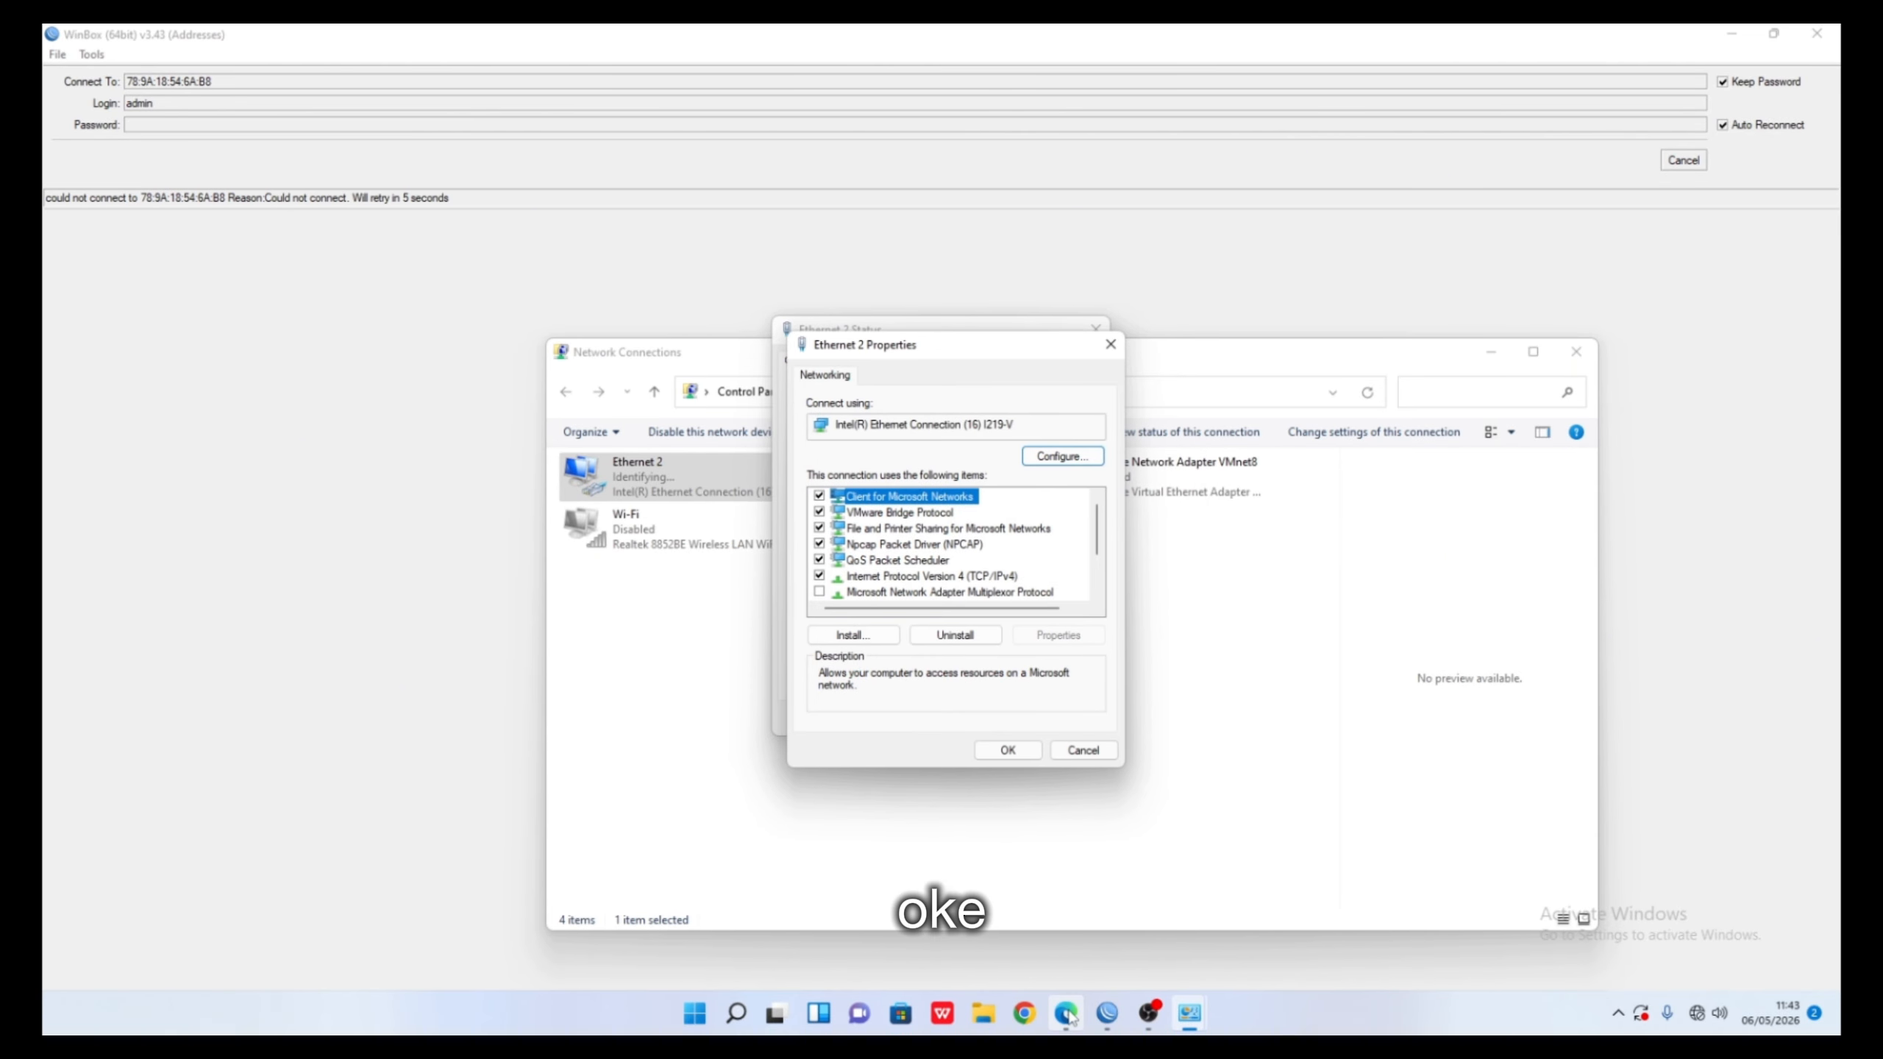
mouse_move(1067, 1016)
click(1059, 890)
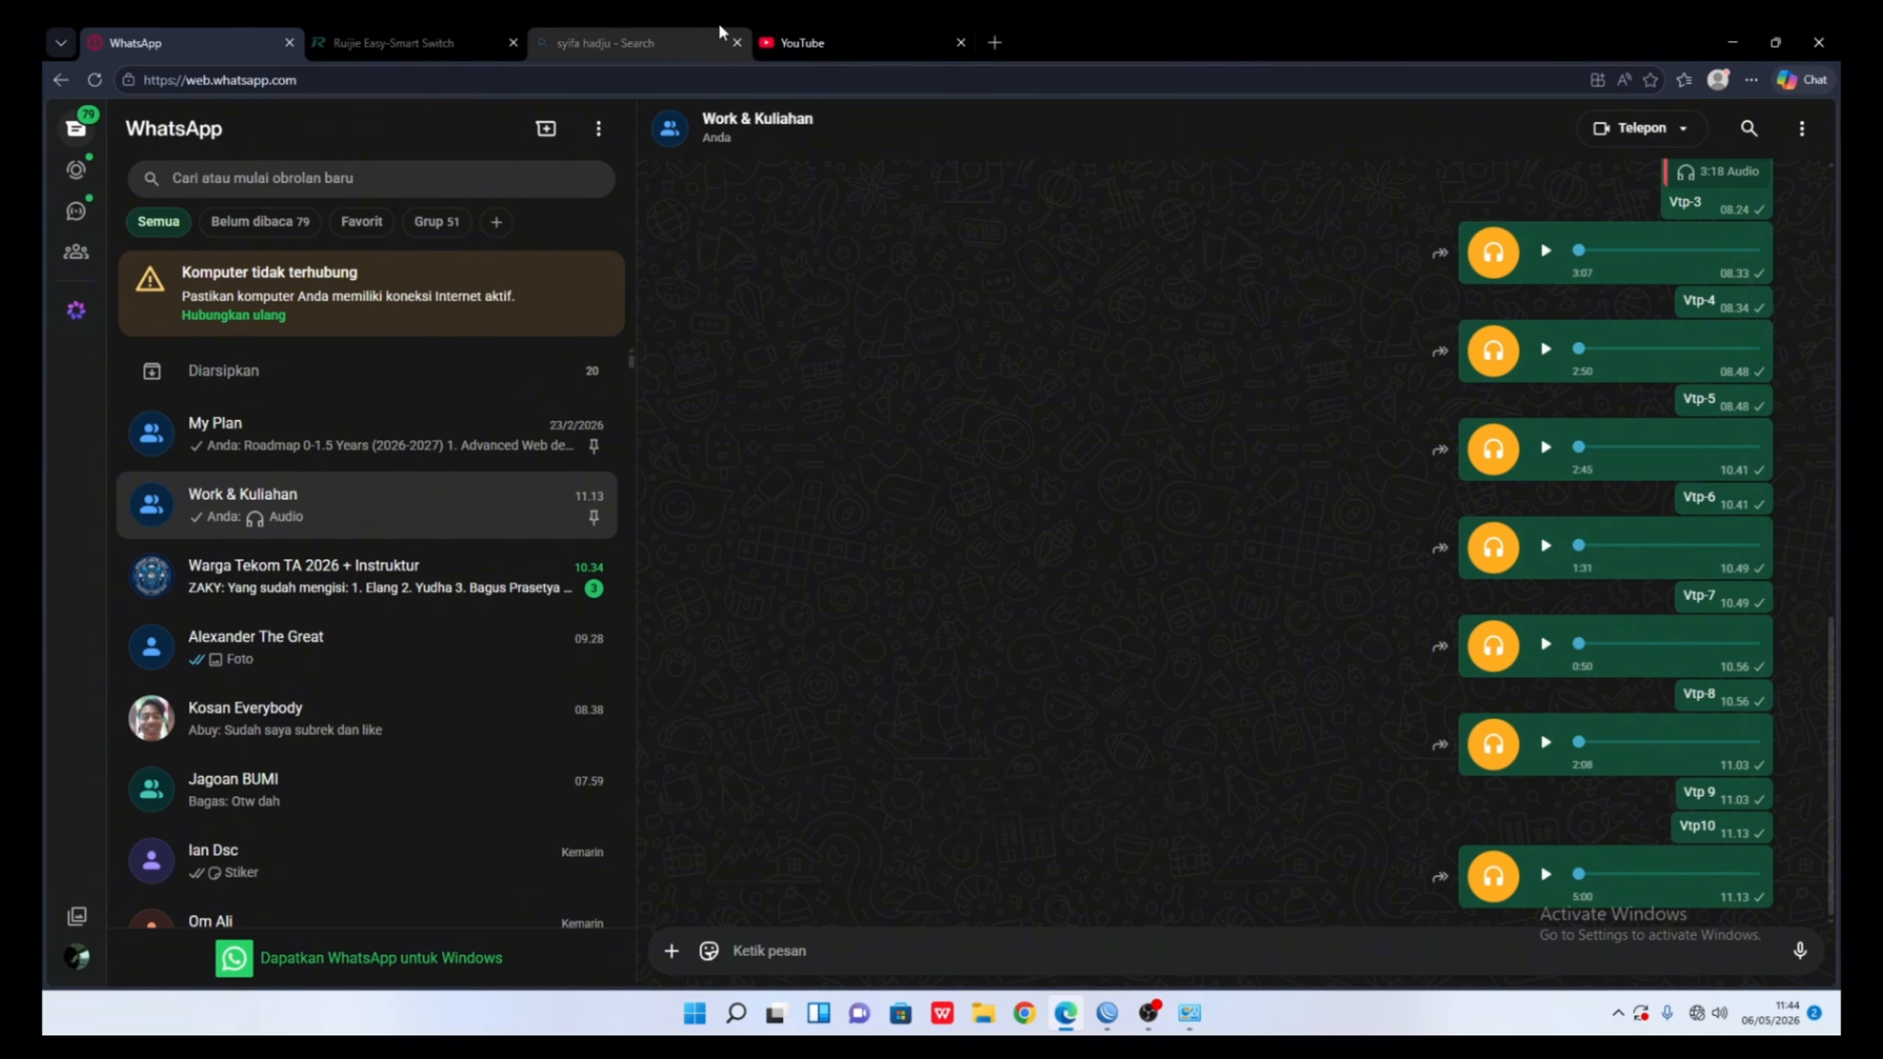
- Load 10.44.77.200 in a new Edge tab, which turns out unreachable
click(782, 41)
click(994, 42)
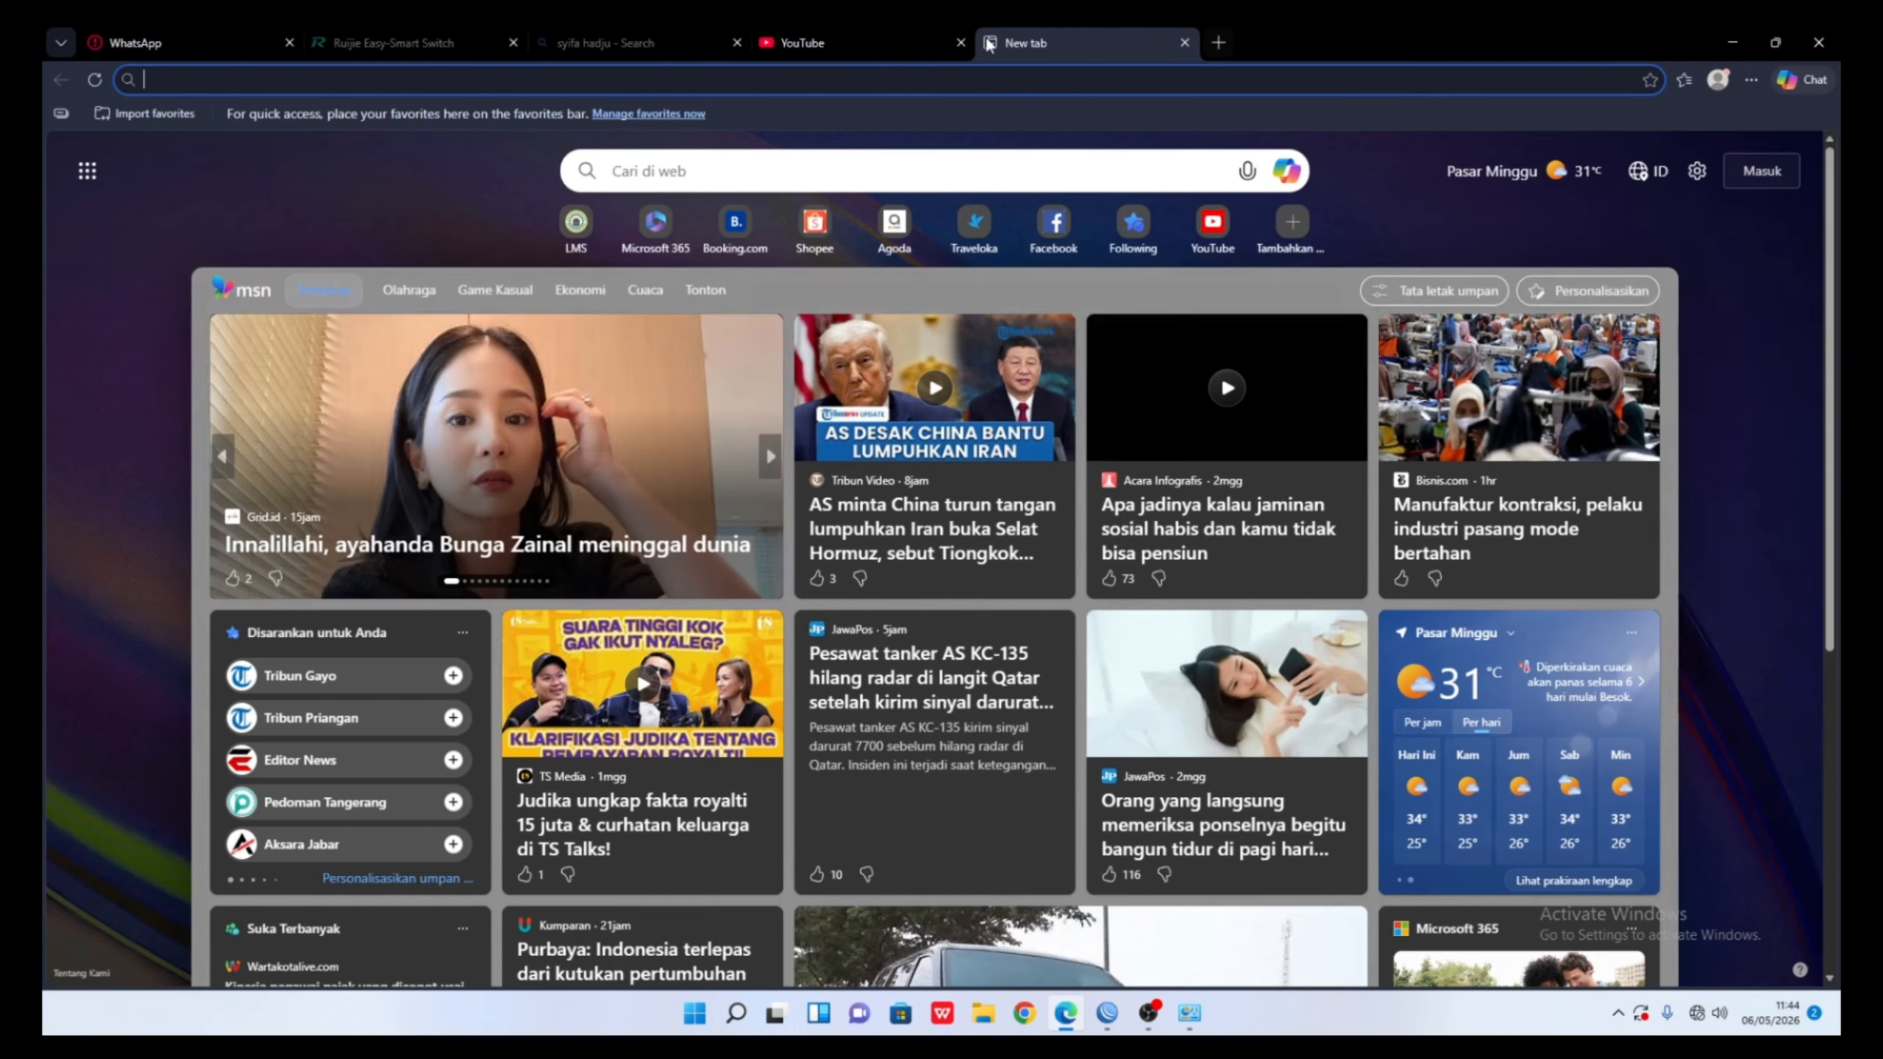
click(965, 80)
text(10)
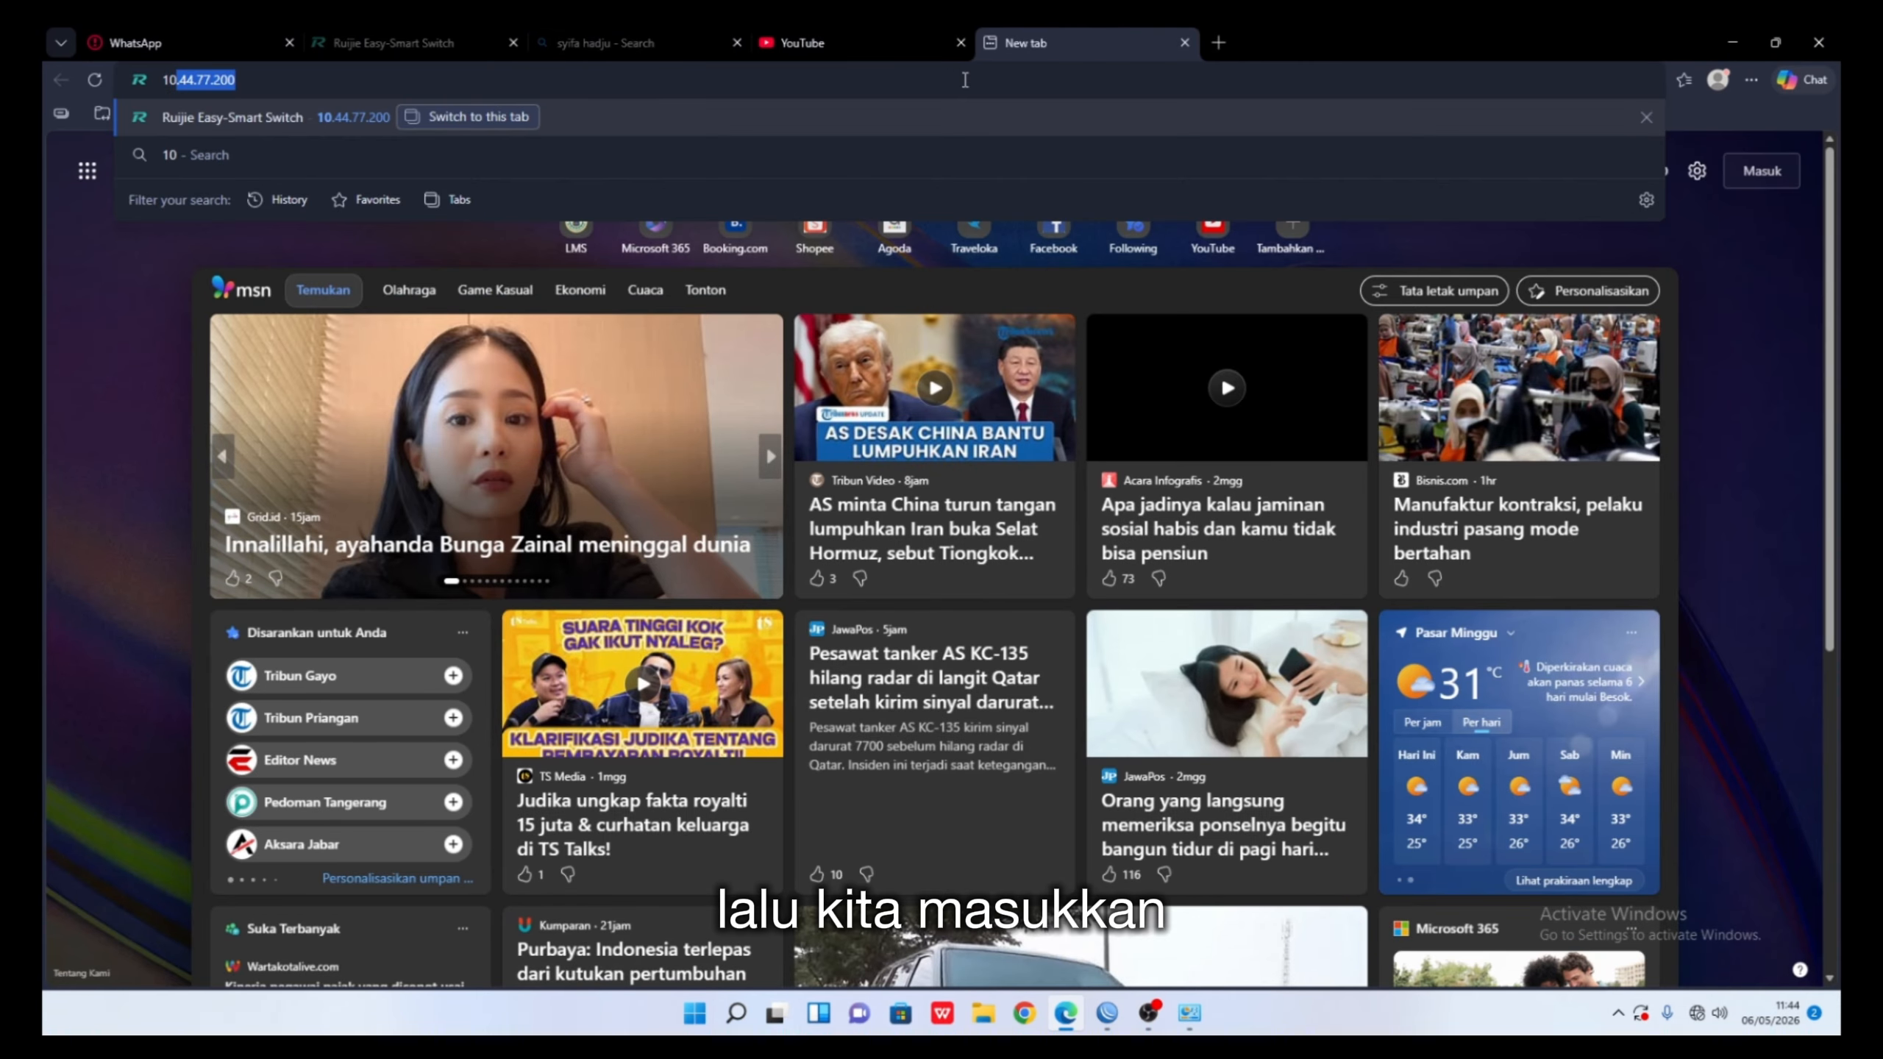
key(Return)
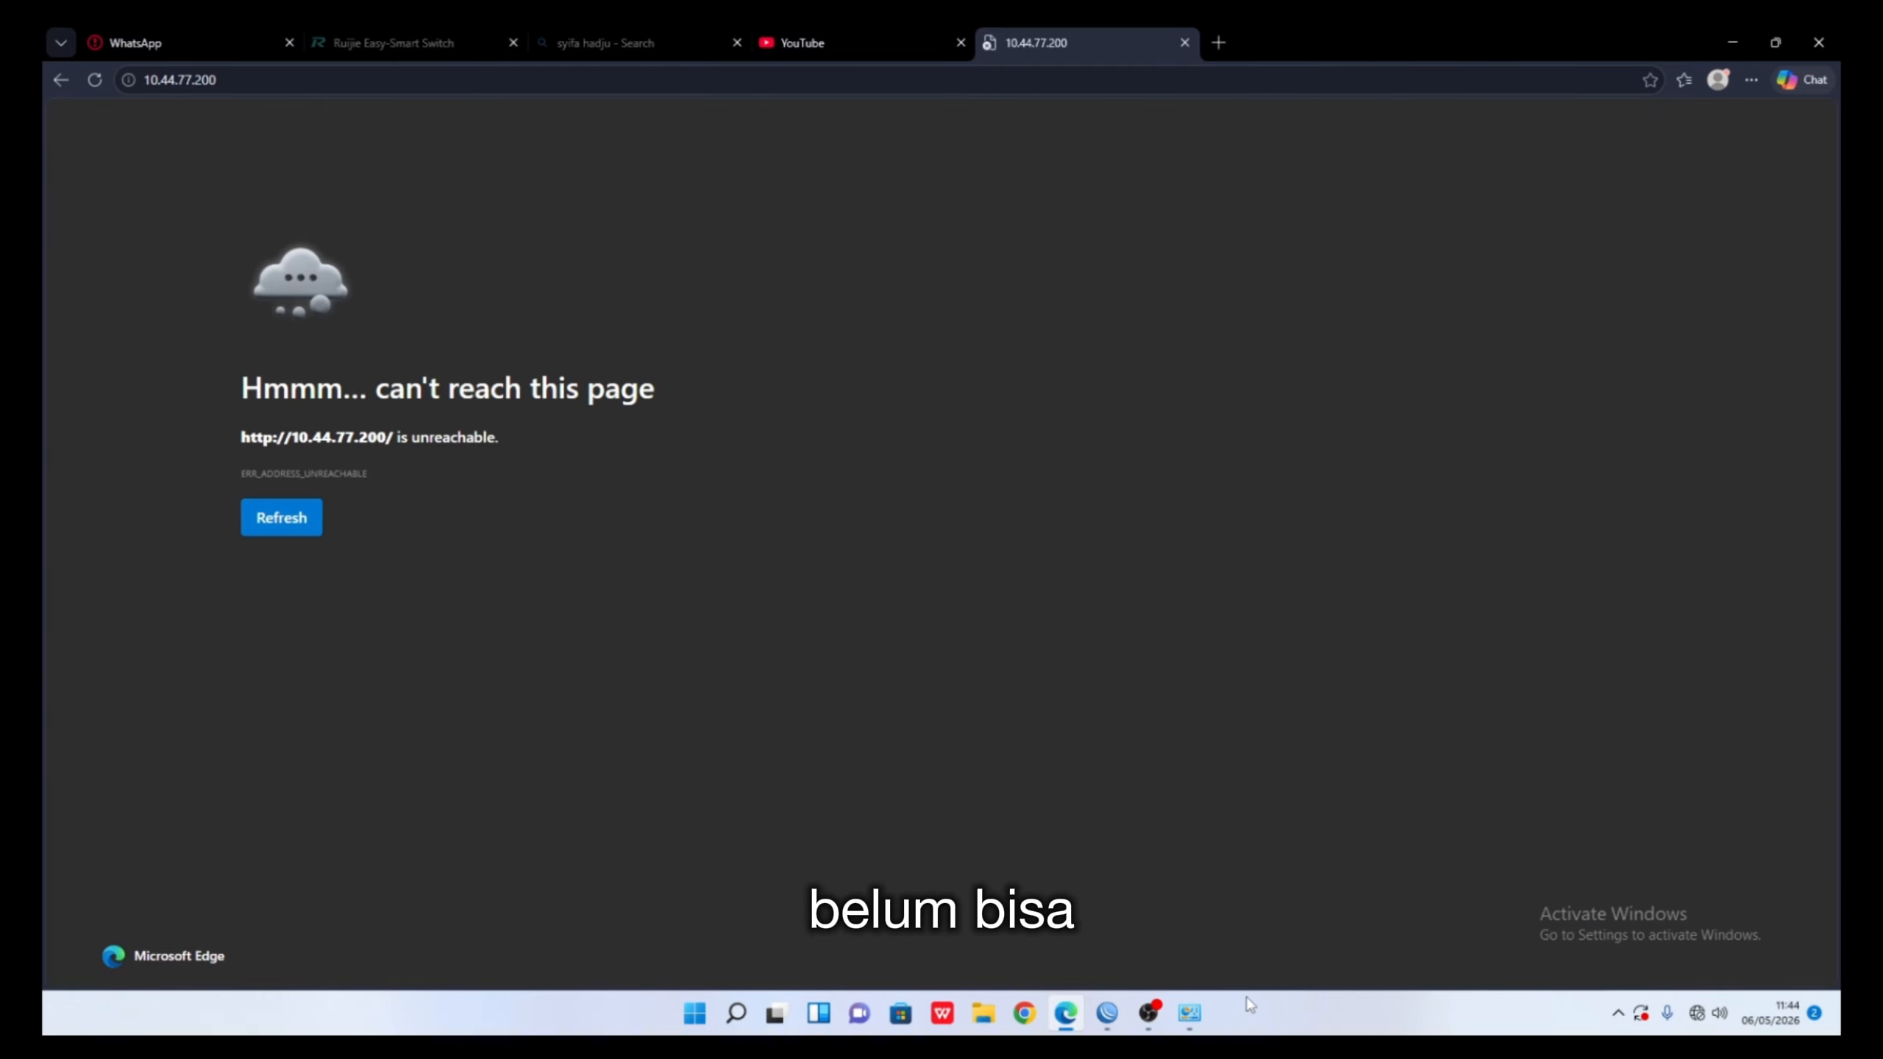
- Add default gateway 10.44.77.1 to Ethernet 2's IPv4 settings and apply it
mouse_move(1189, 1012)
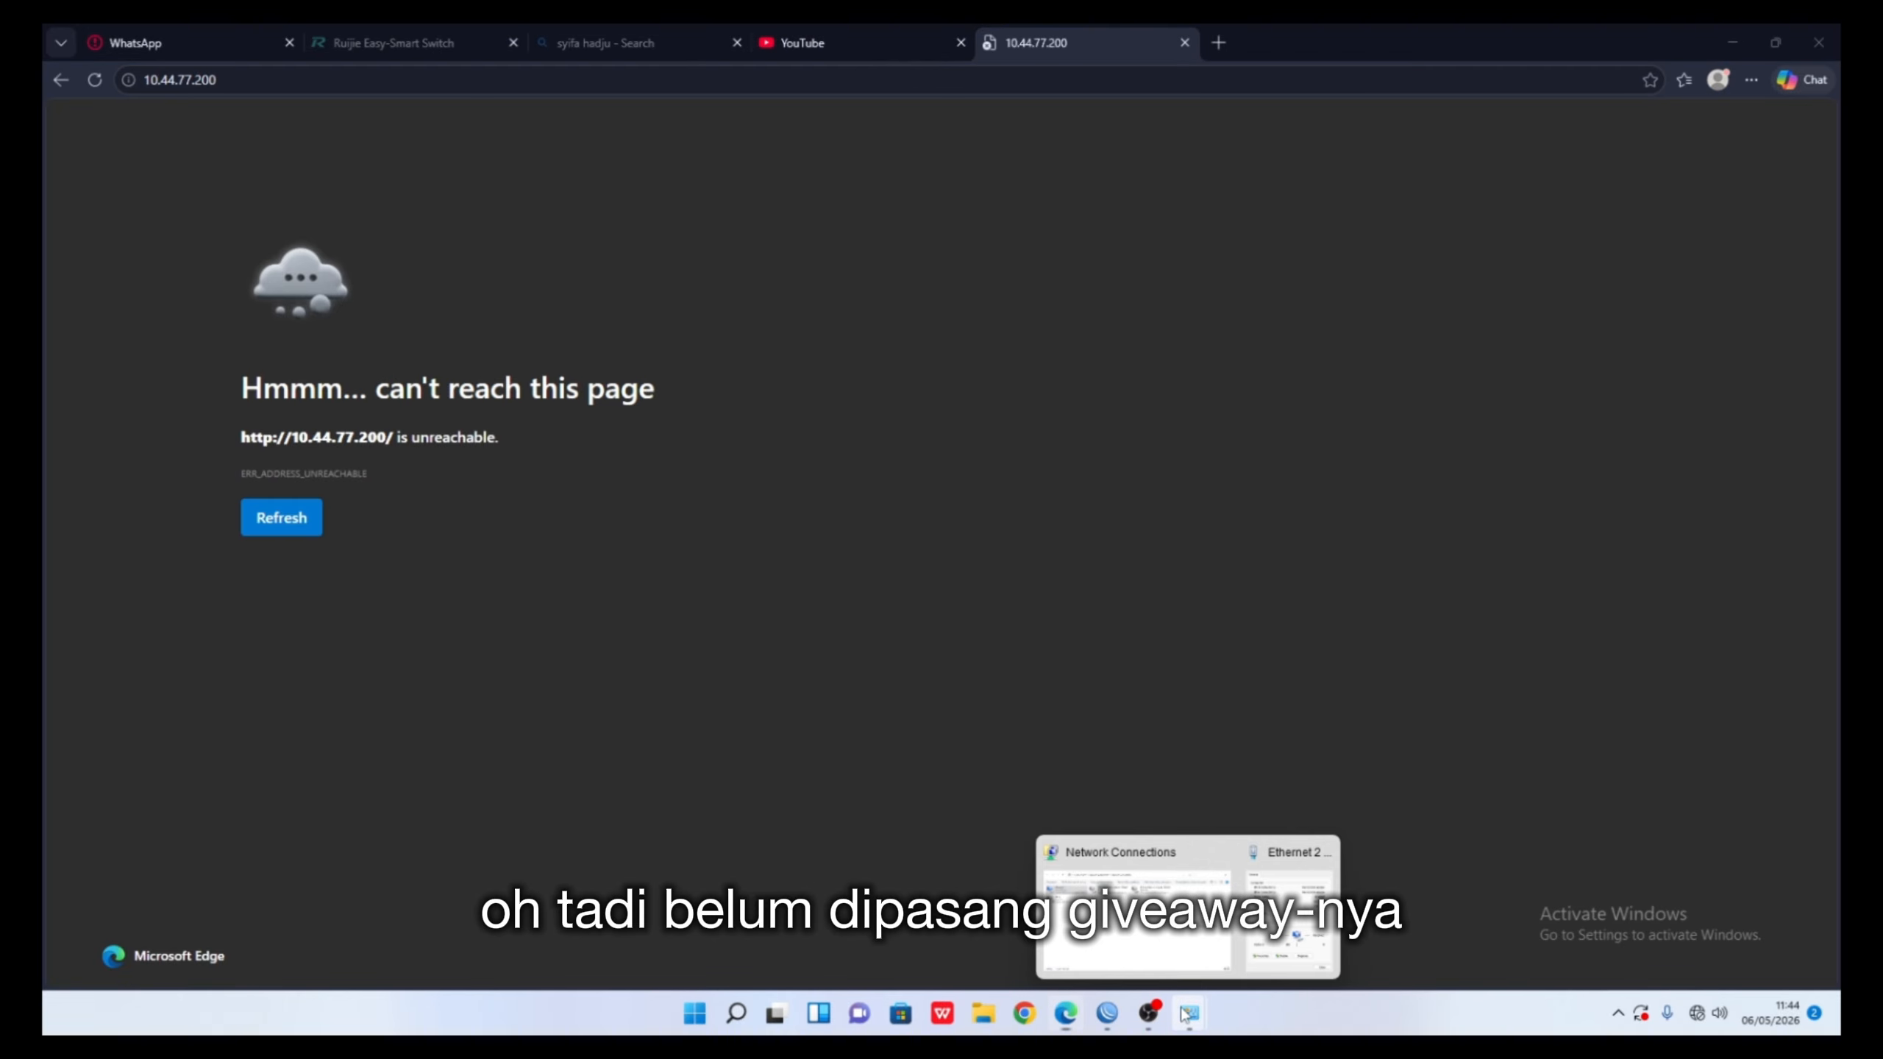
click(1254, 953)
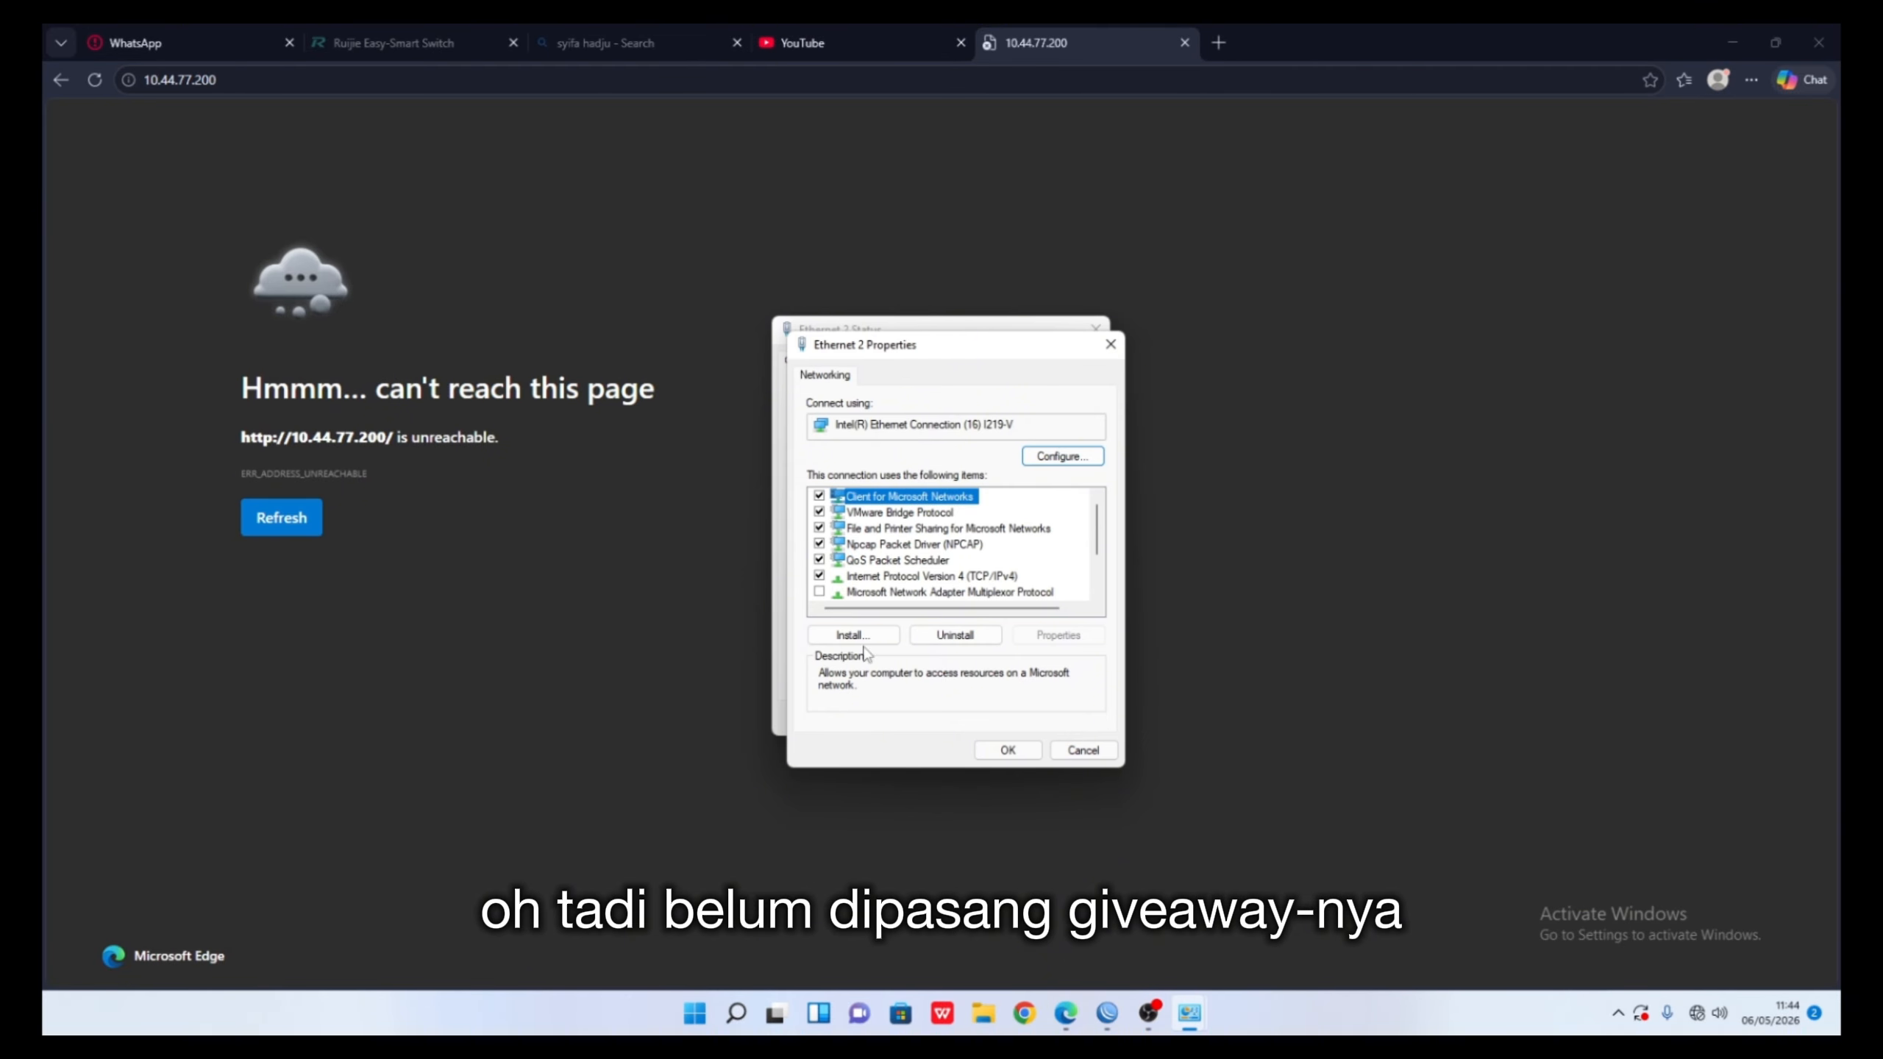
double_click(931, 577)
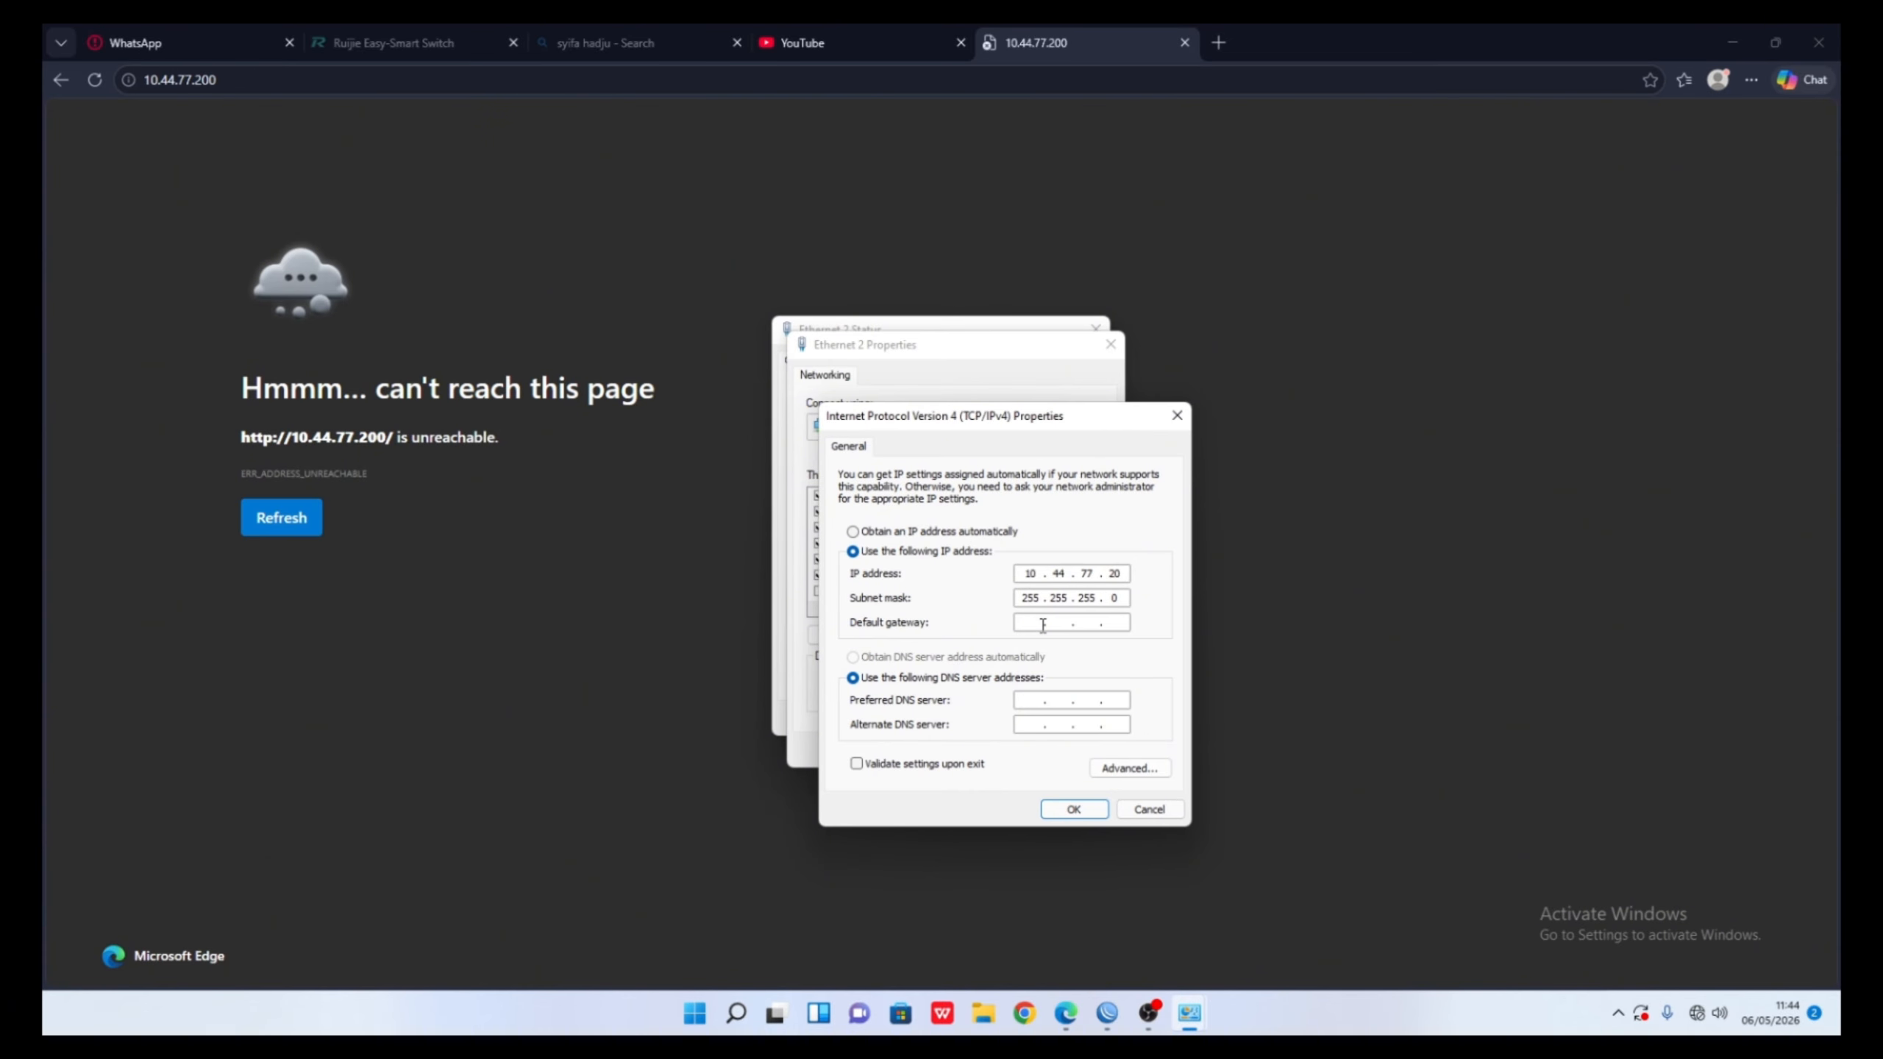
text(10)
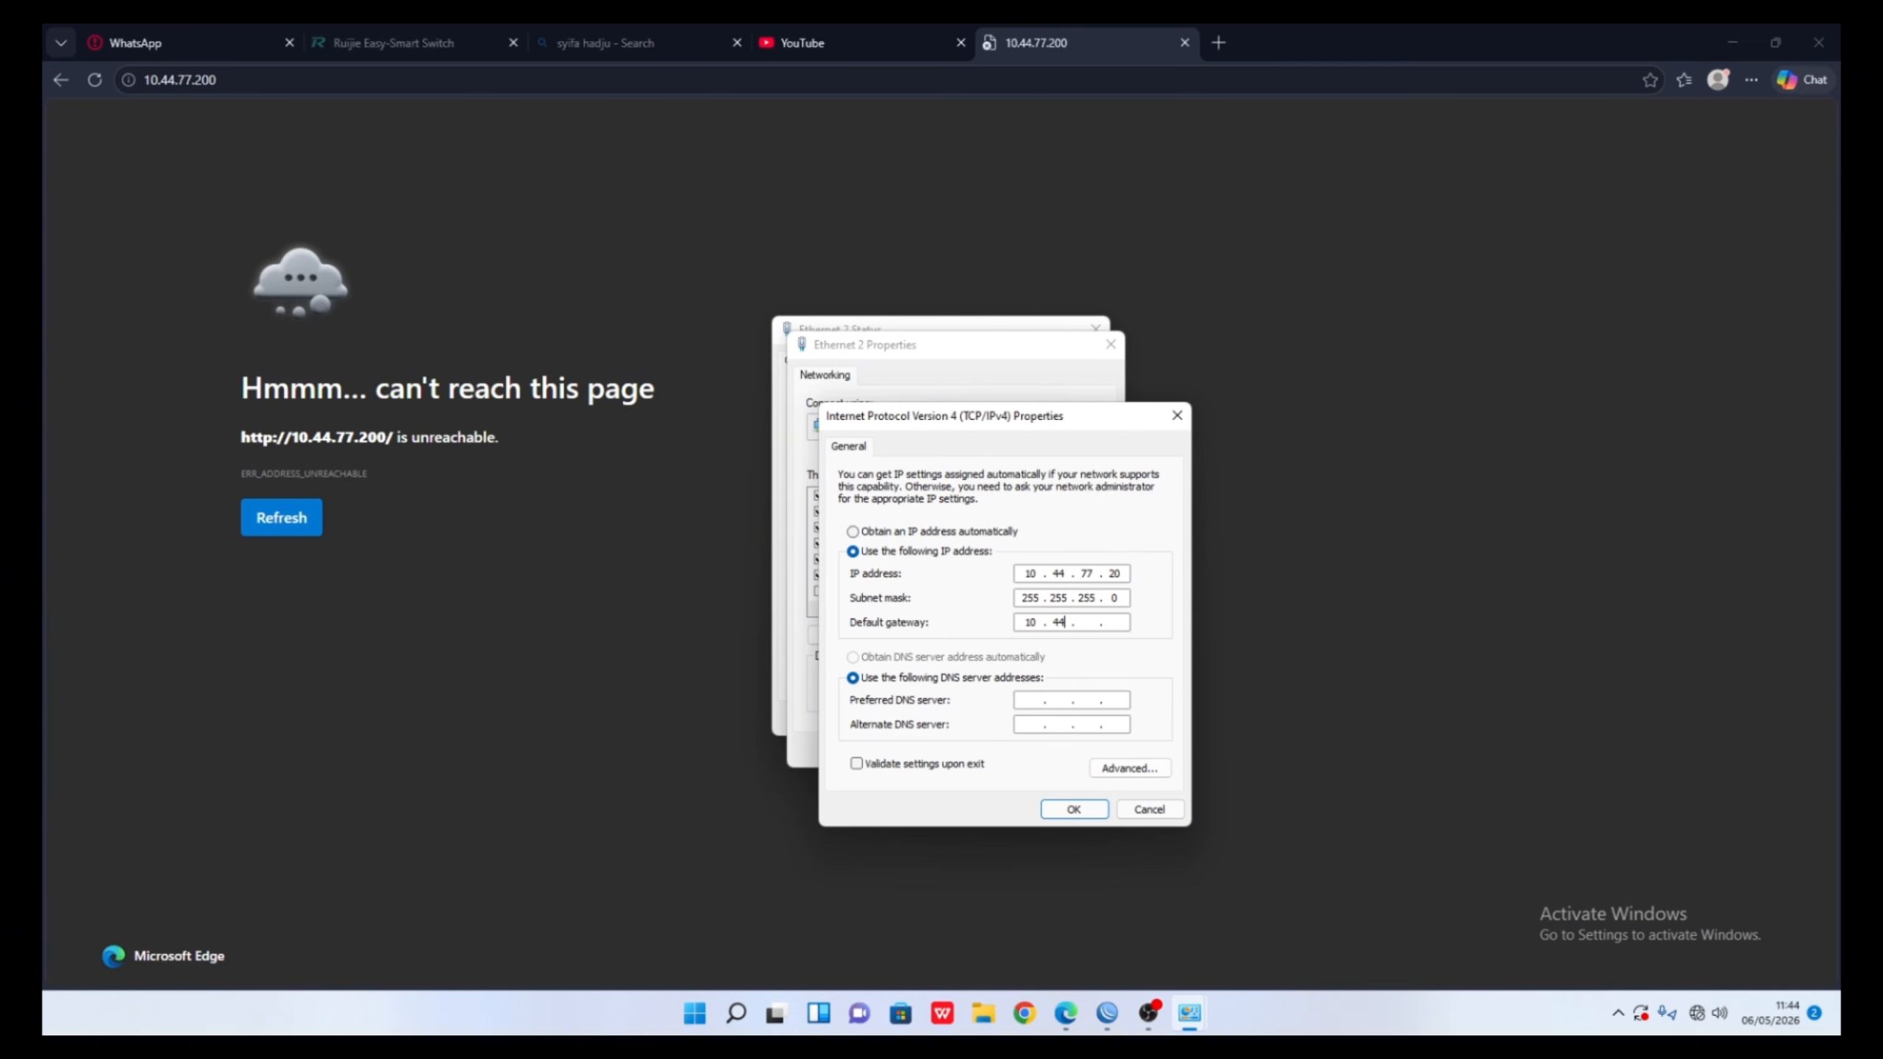
text(.44.77.1)
key(Return)
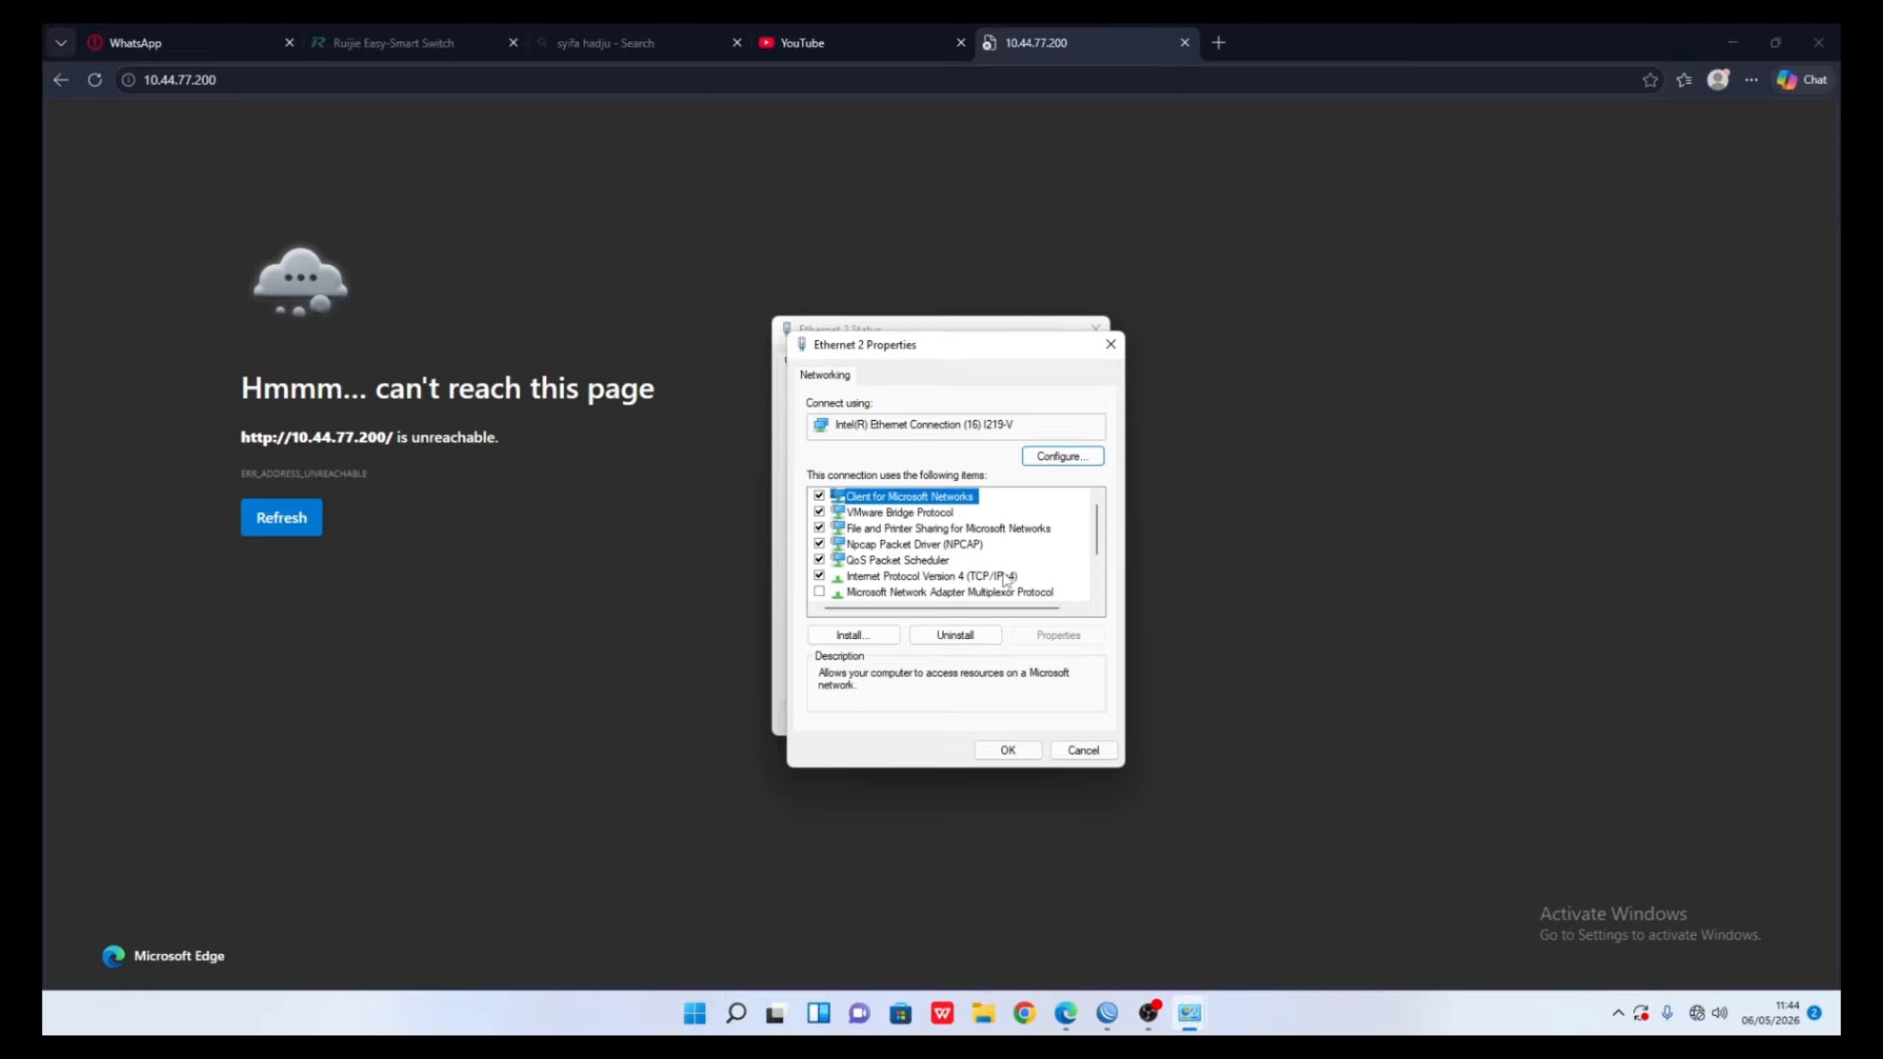
click(1008, 577)
click(1016, 747)
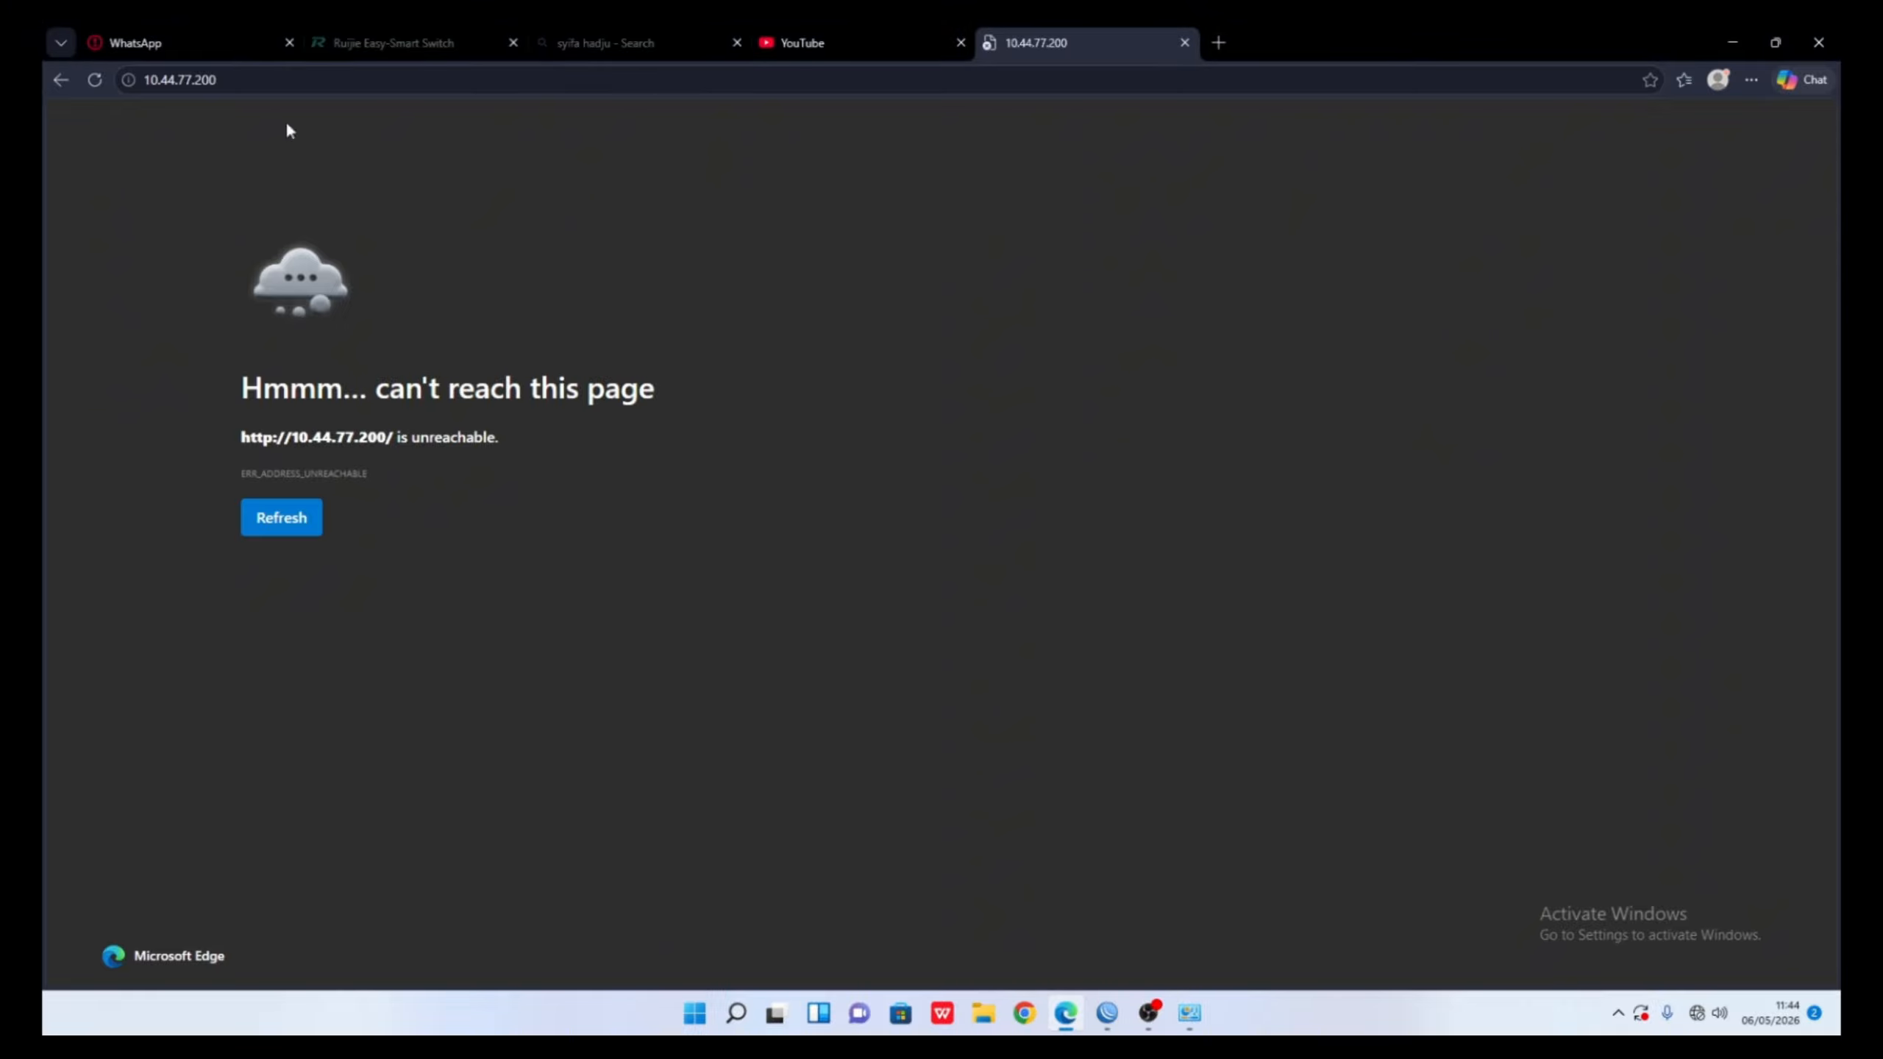
- Reload 10.44.77.200 and close the Ethernet 2 Properties and Status dialogs
click(100, 84)
mouse_move(1210, 1010)
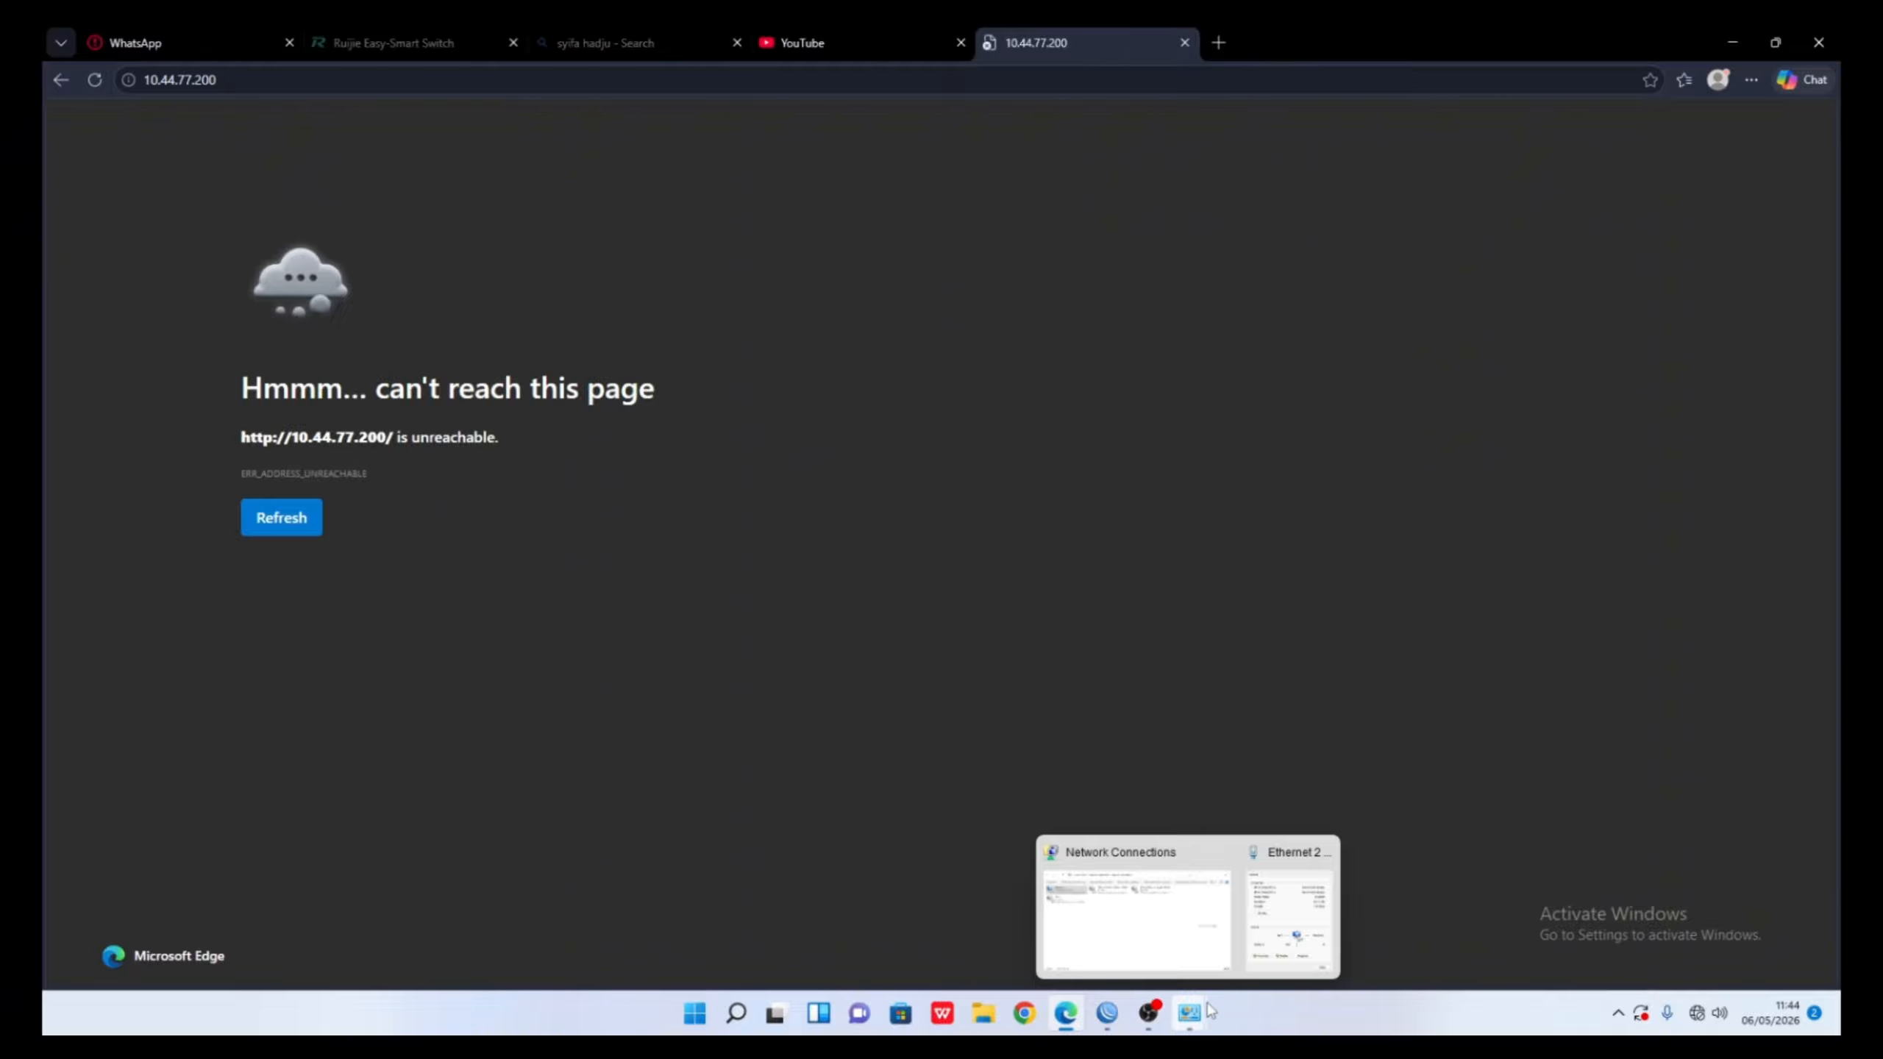
click(1259, 933)
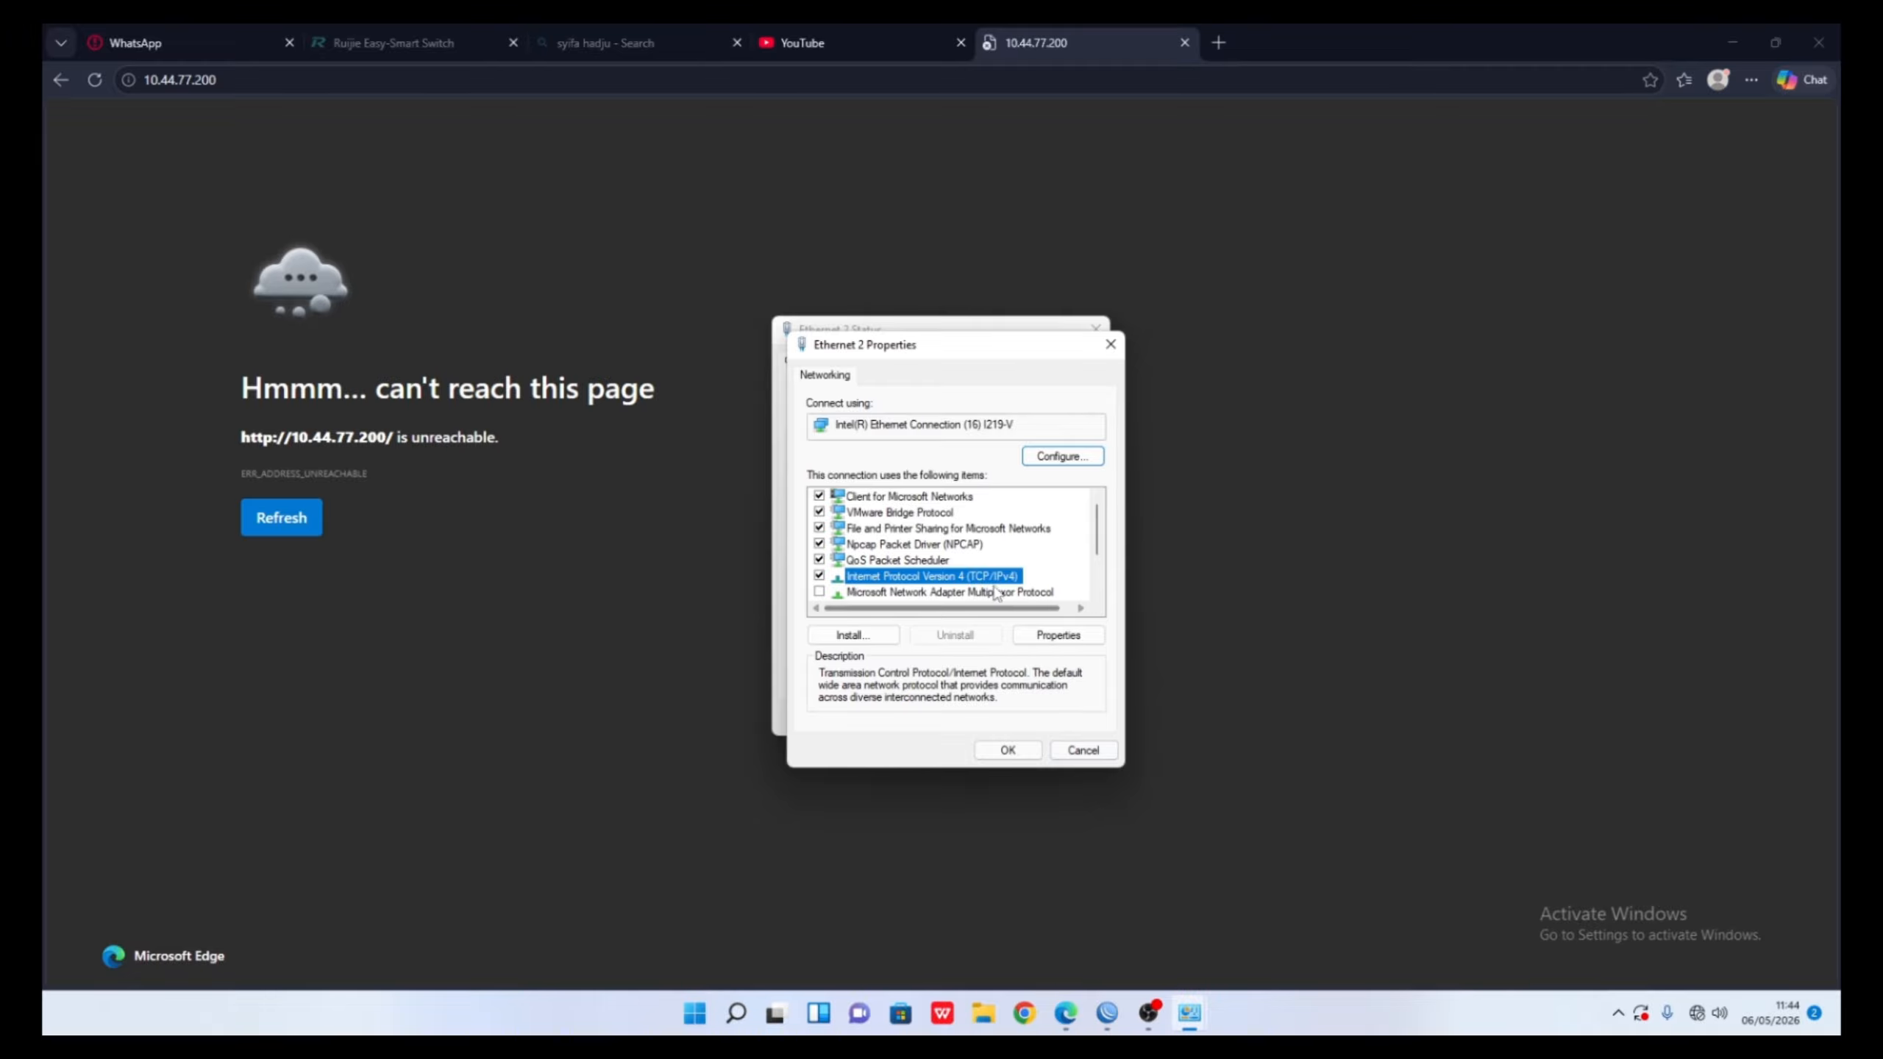
click(1001, 746)
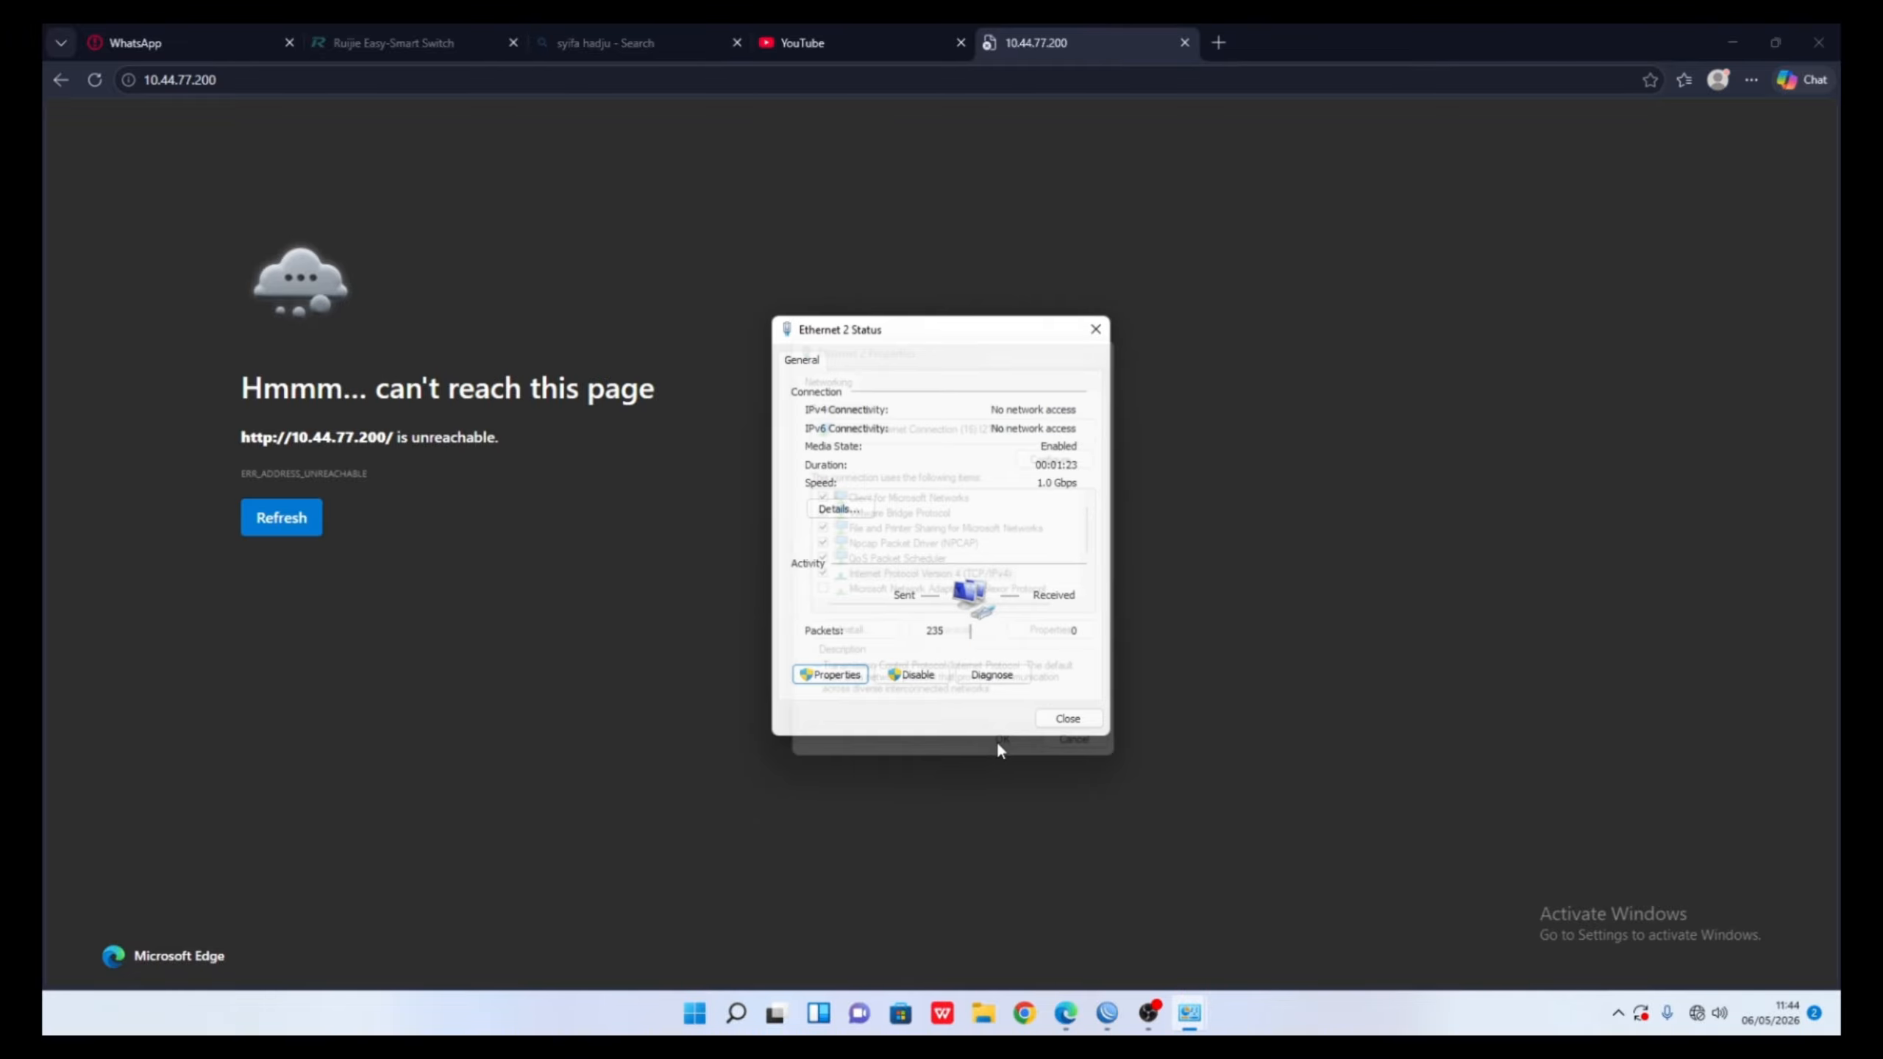
click(1065, 718)
- Disable and re-enable the Ethernet 2 adapter
click(1188, 1008)
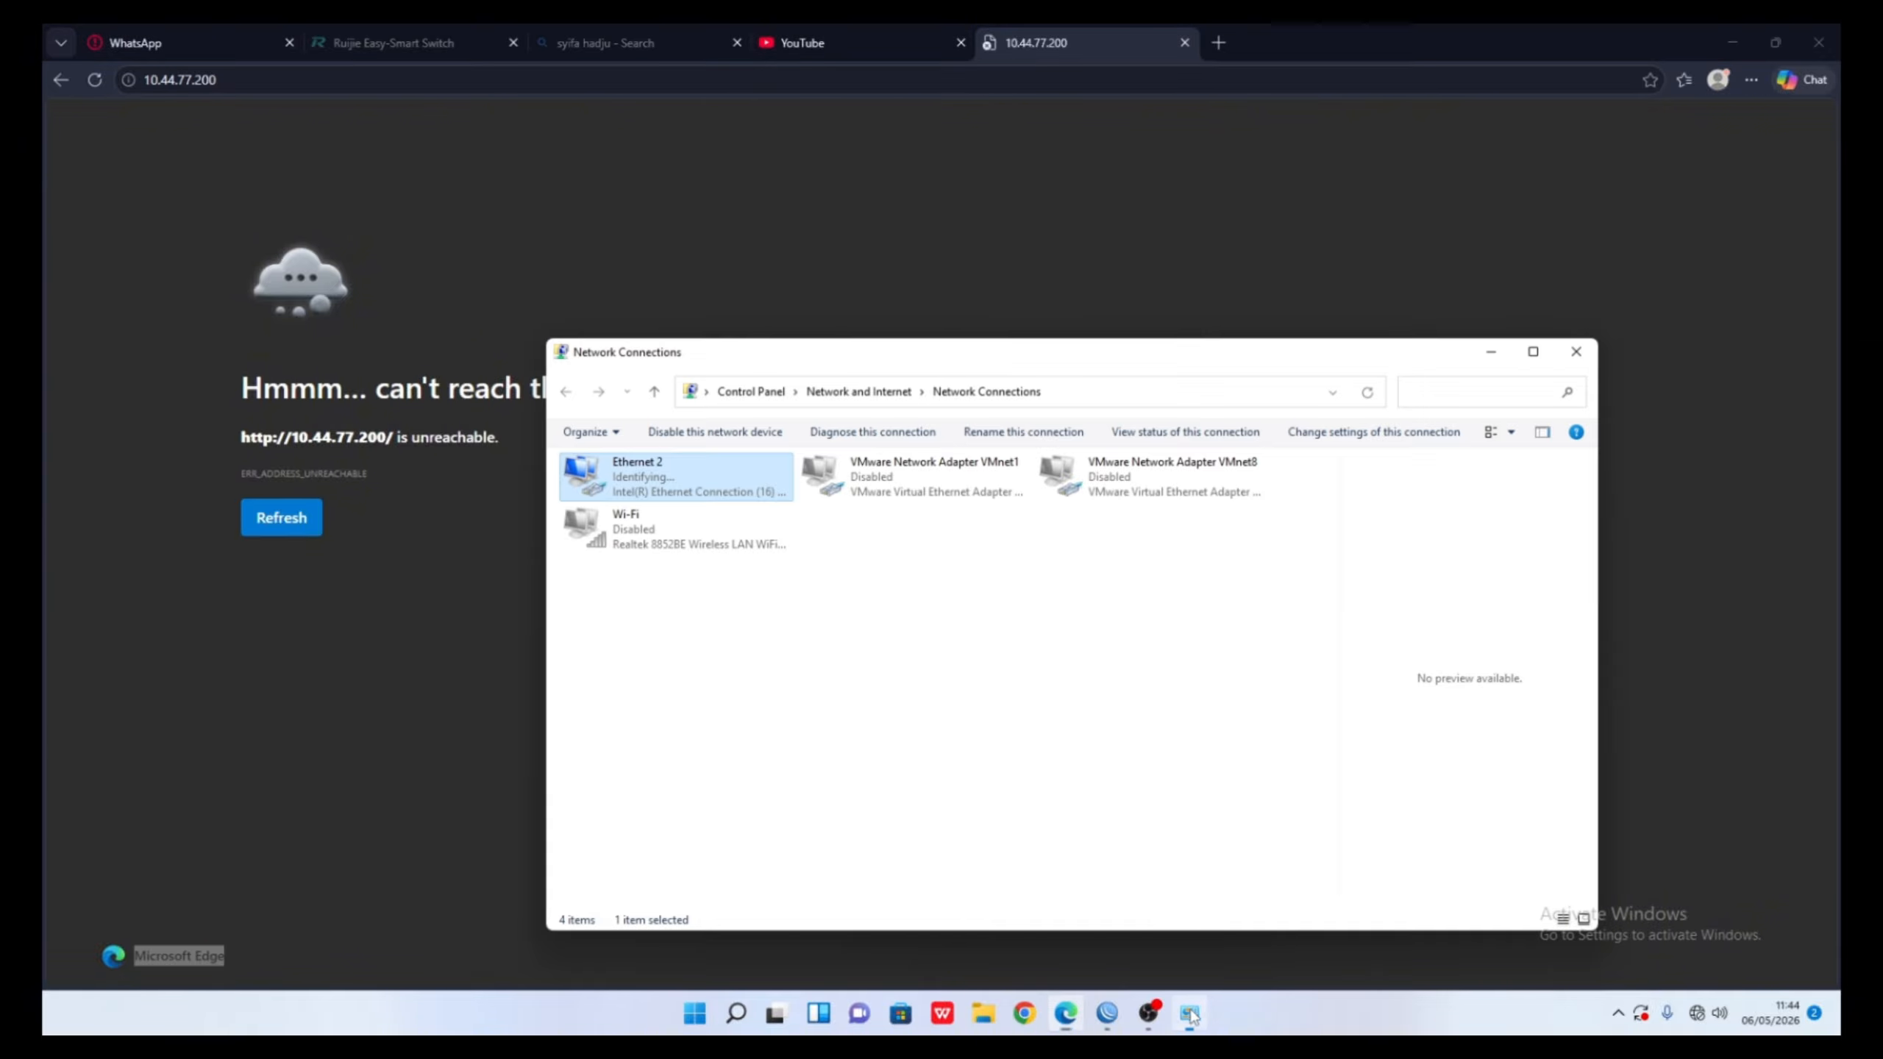
click(694, 493)
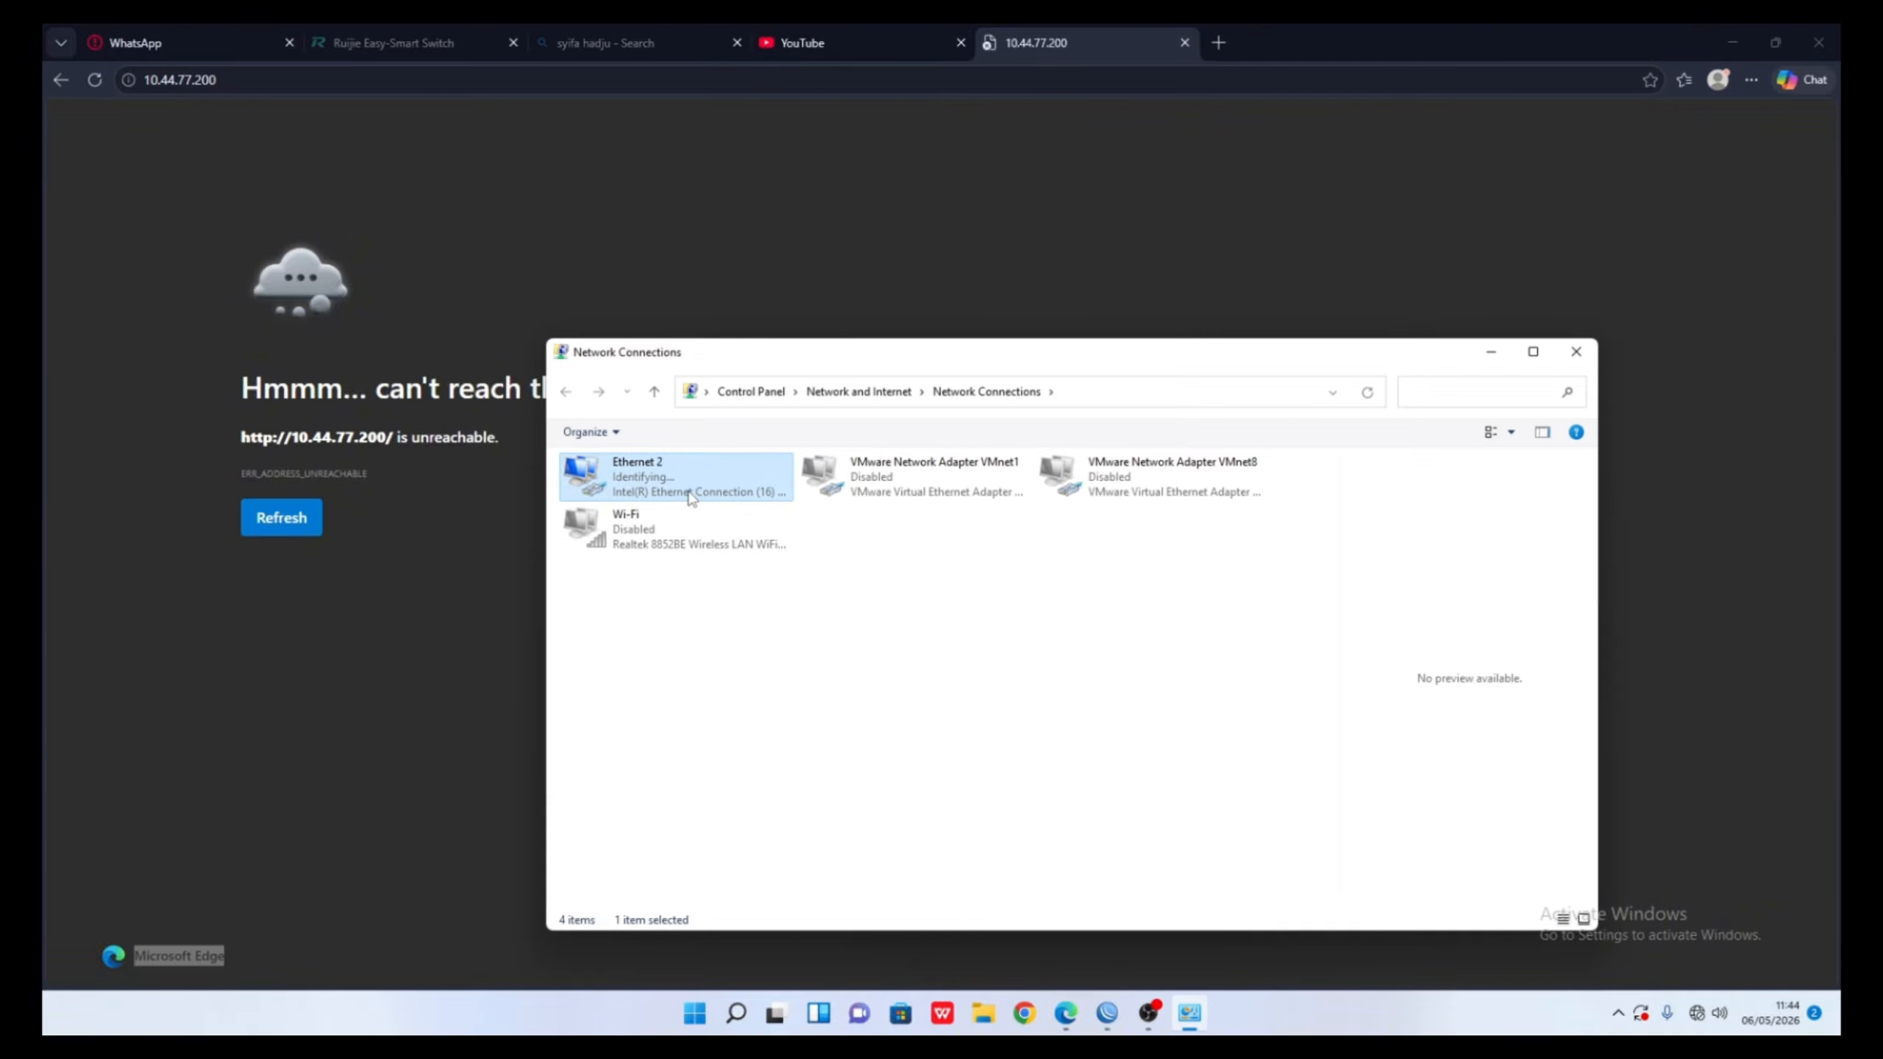
right_click(689, 490)
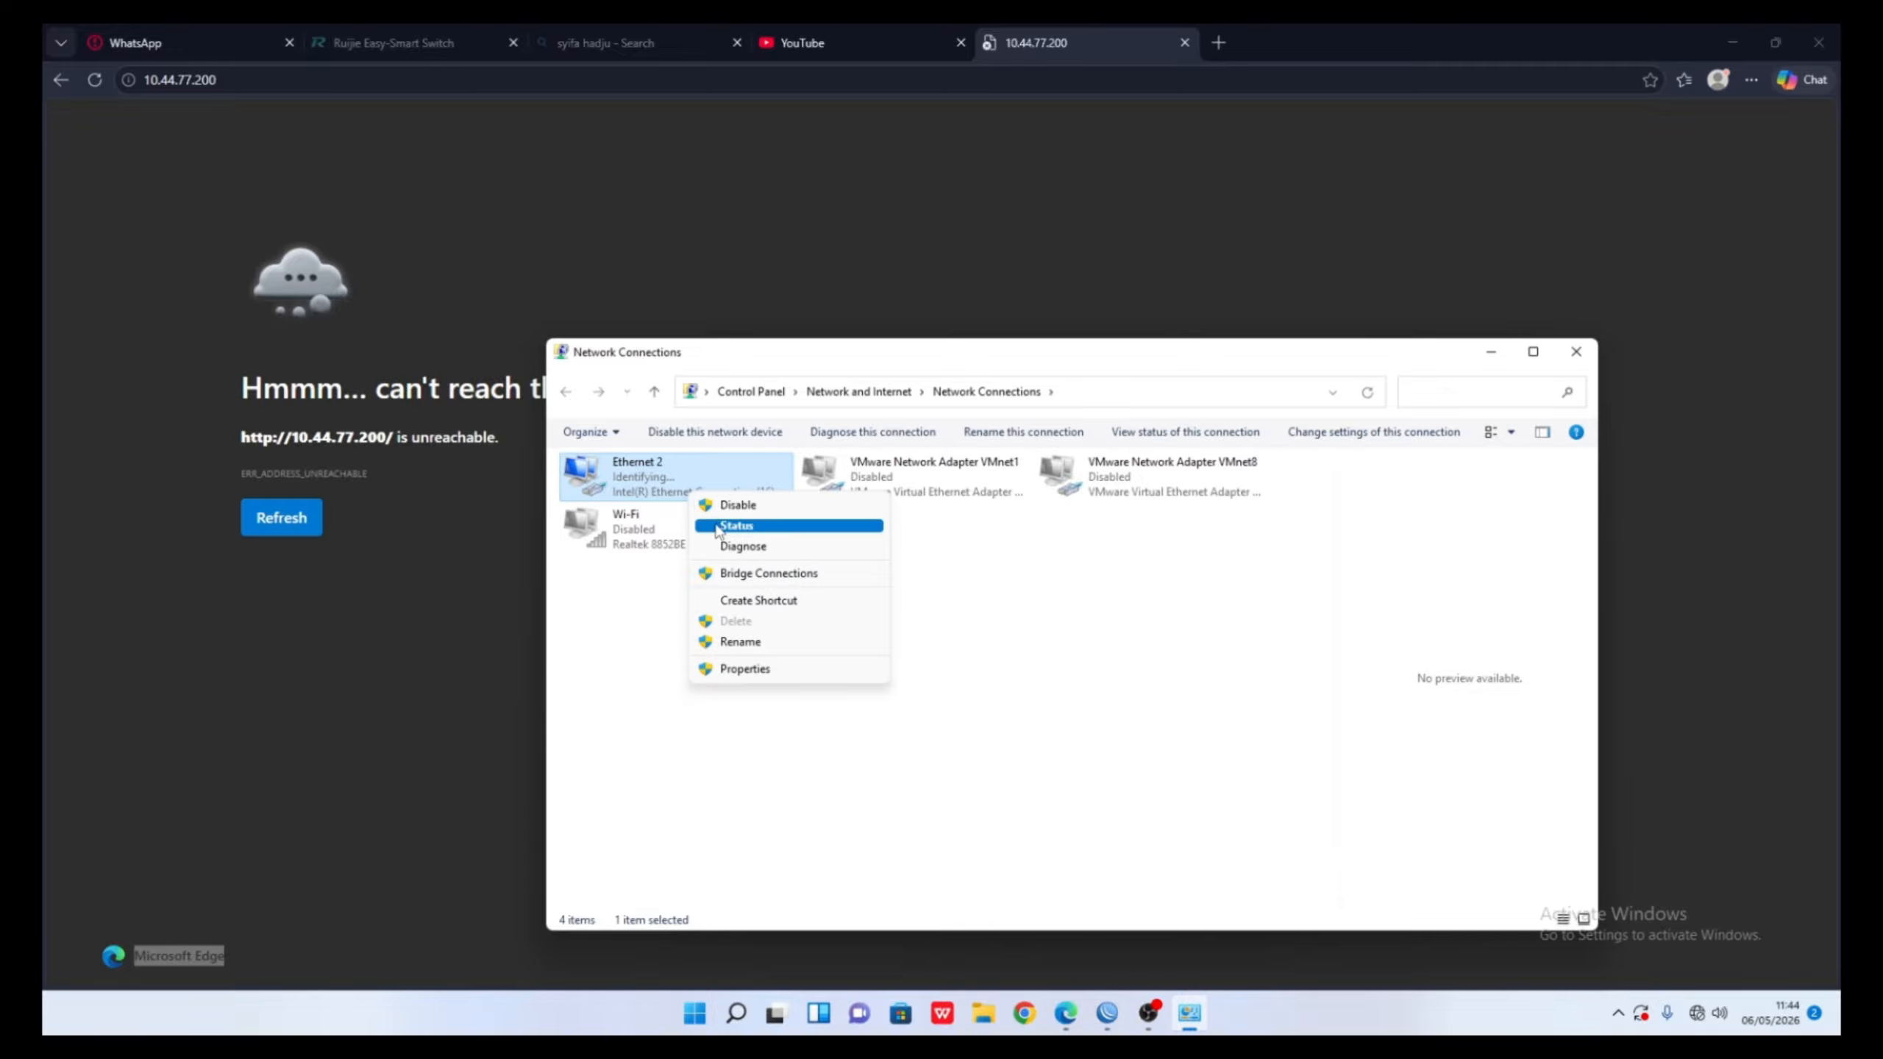
click(744, 668)
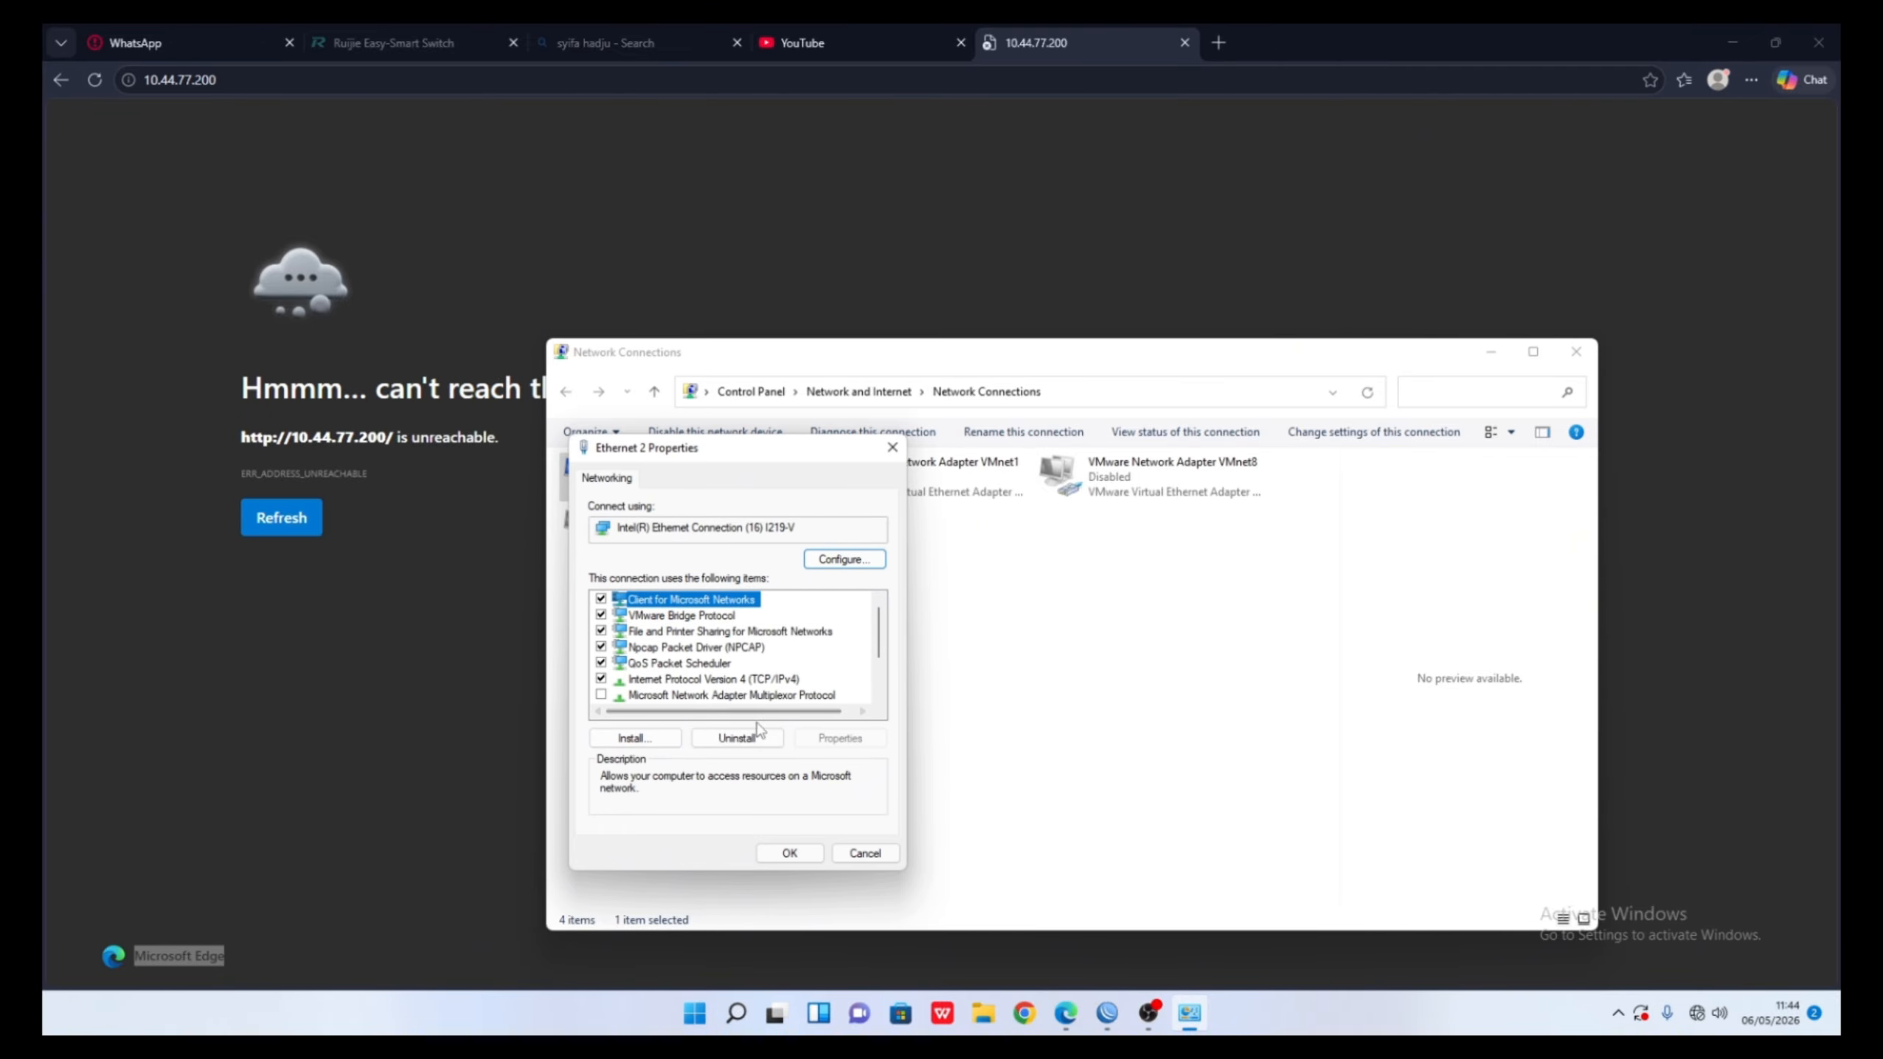
click(849, 852)
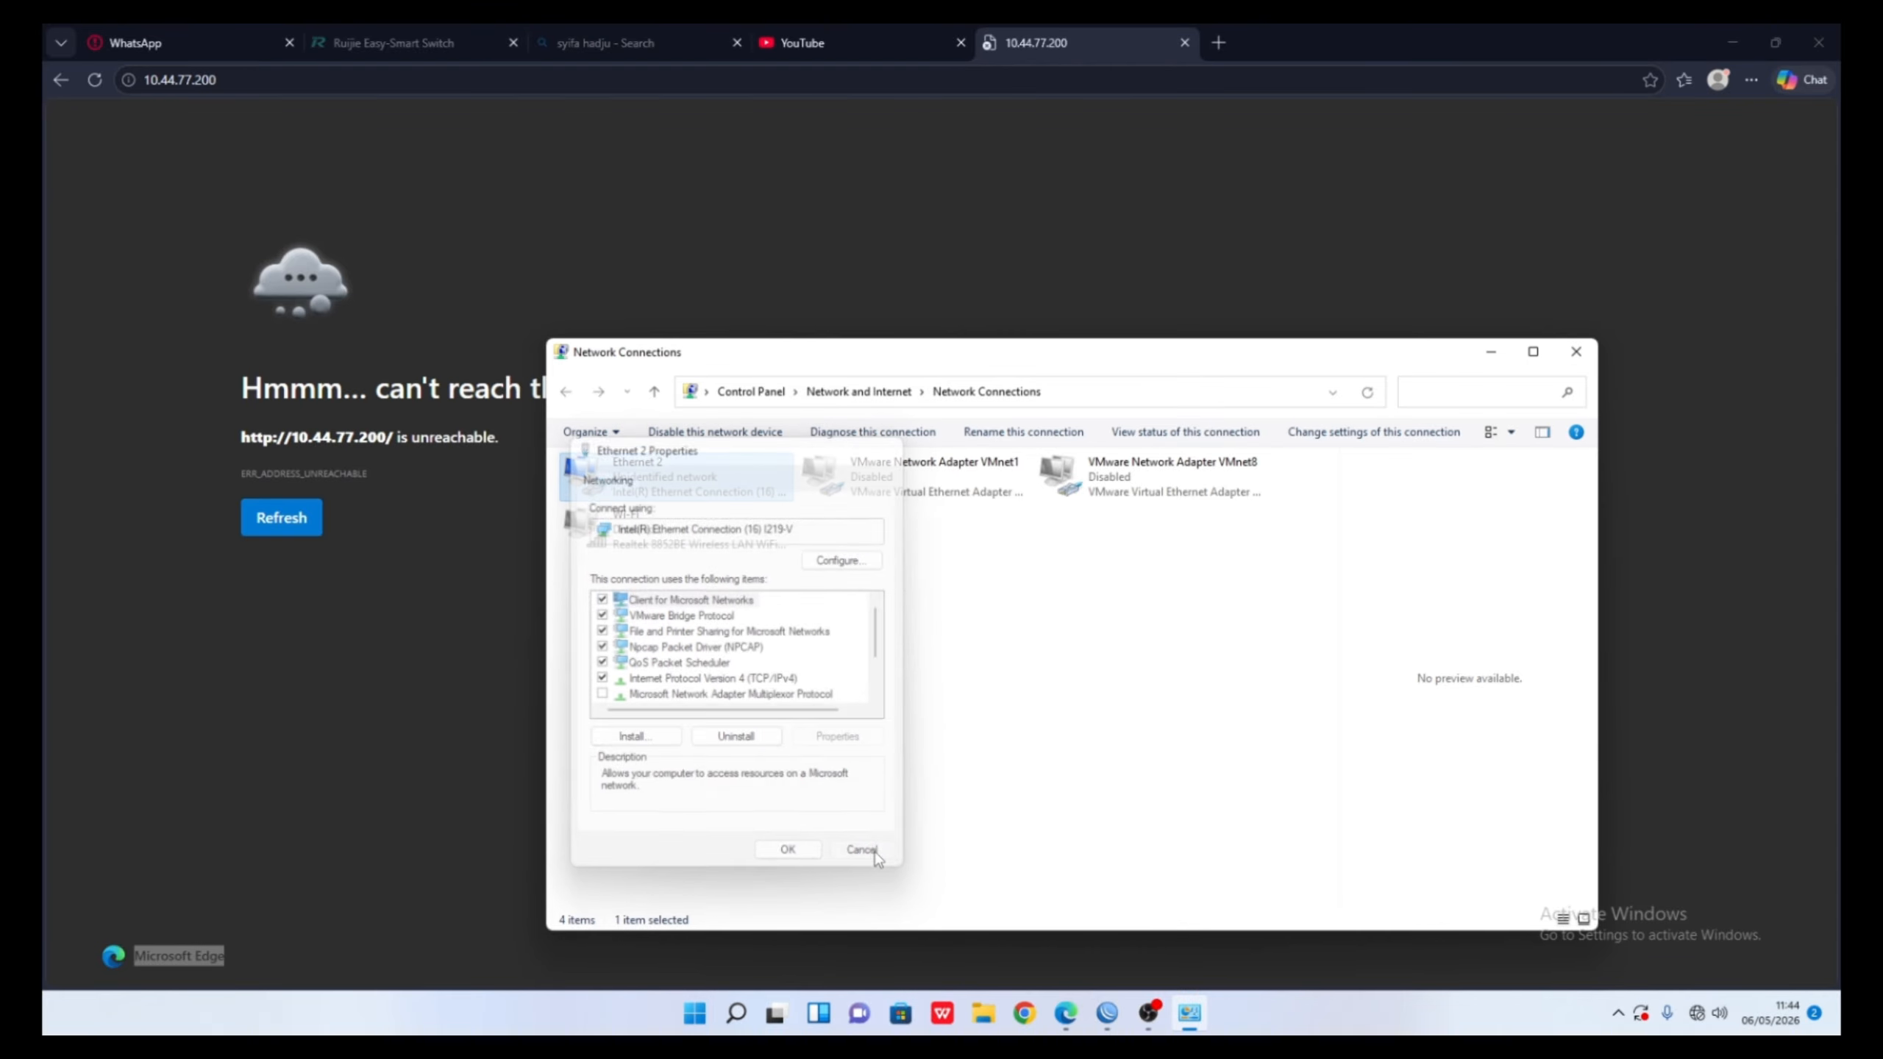
right_click(606, 483)
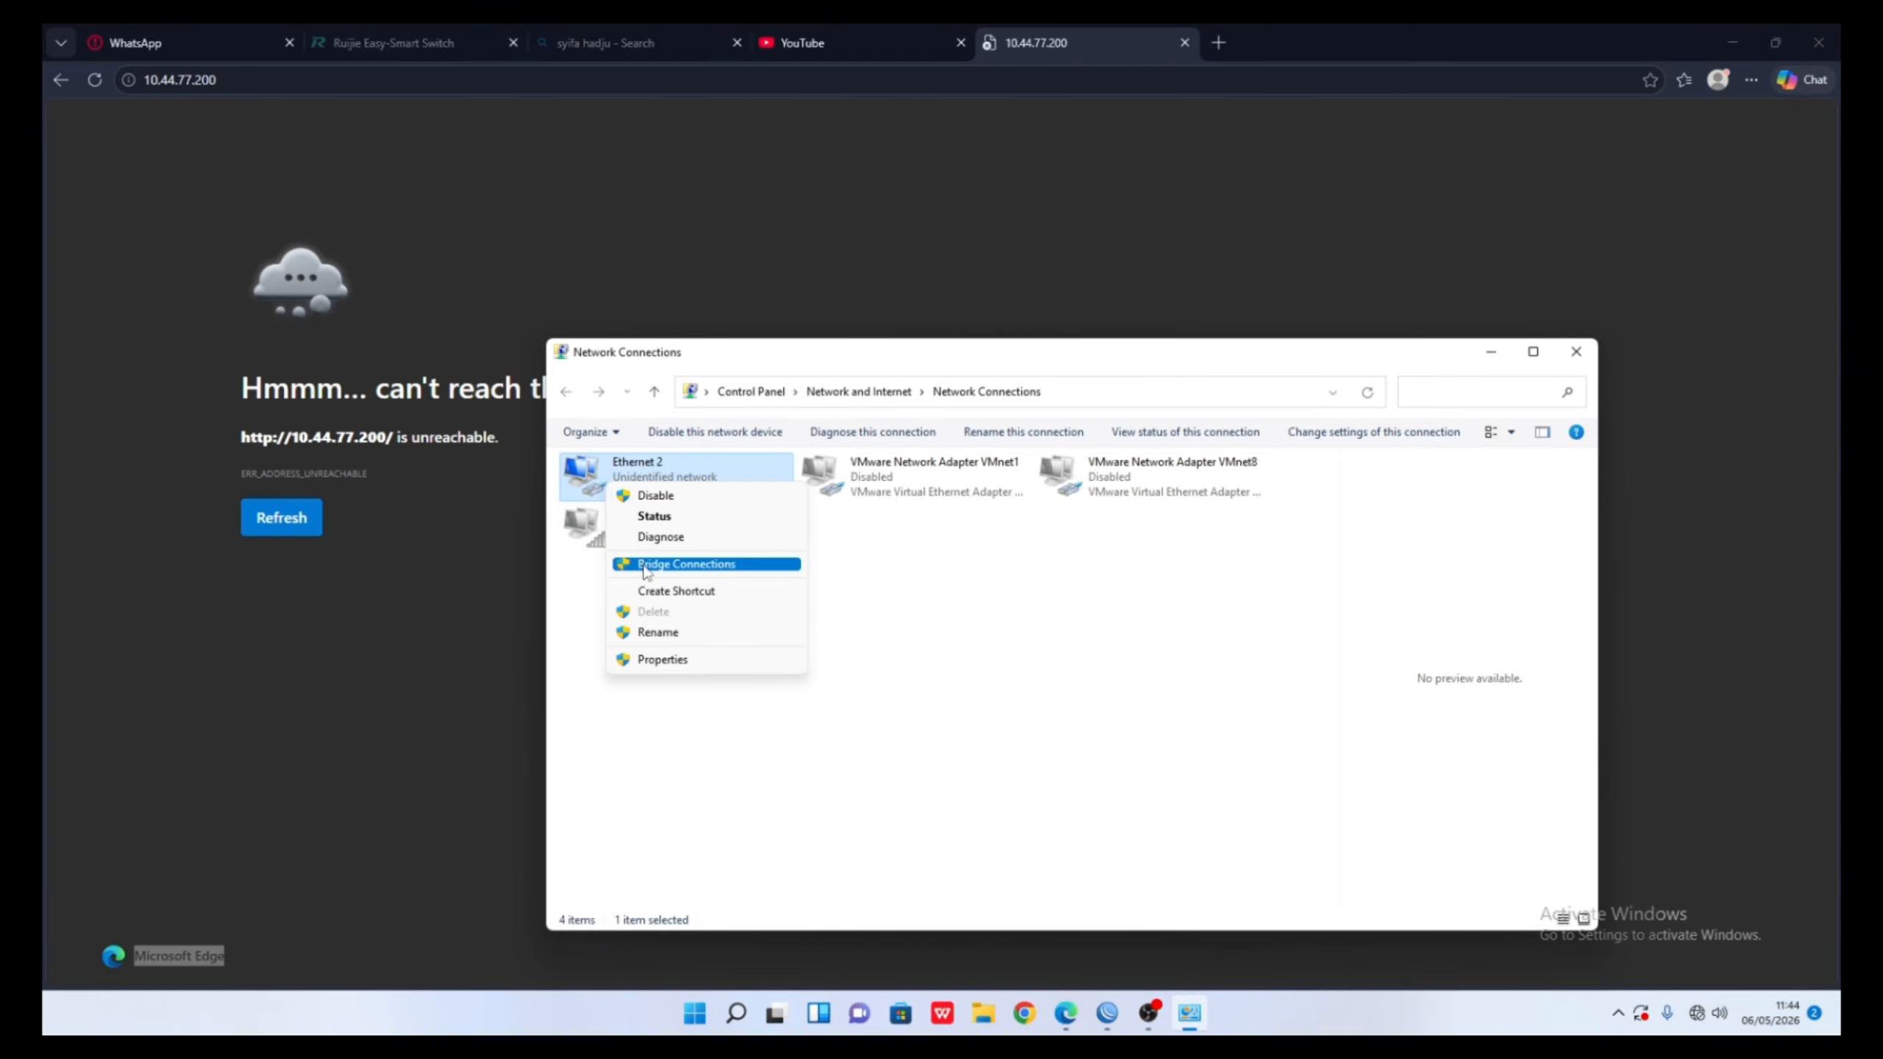
click(655, 495)
right_click(654, 499)
click(664, 509)
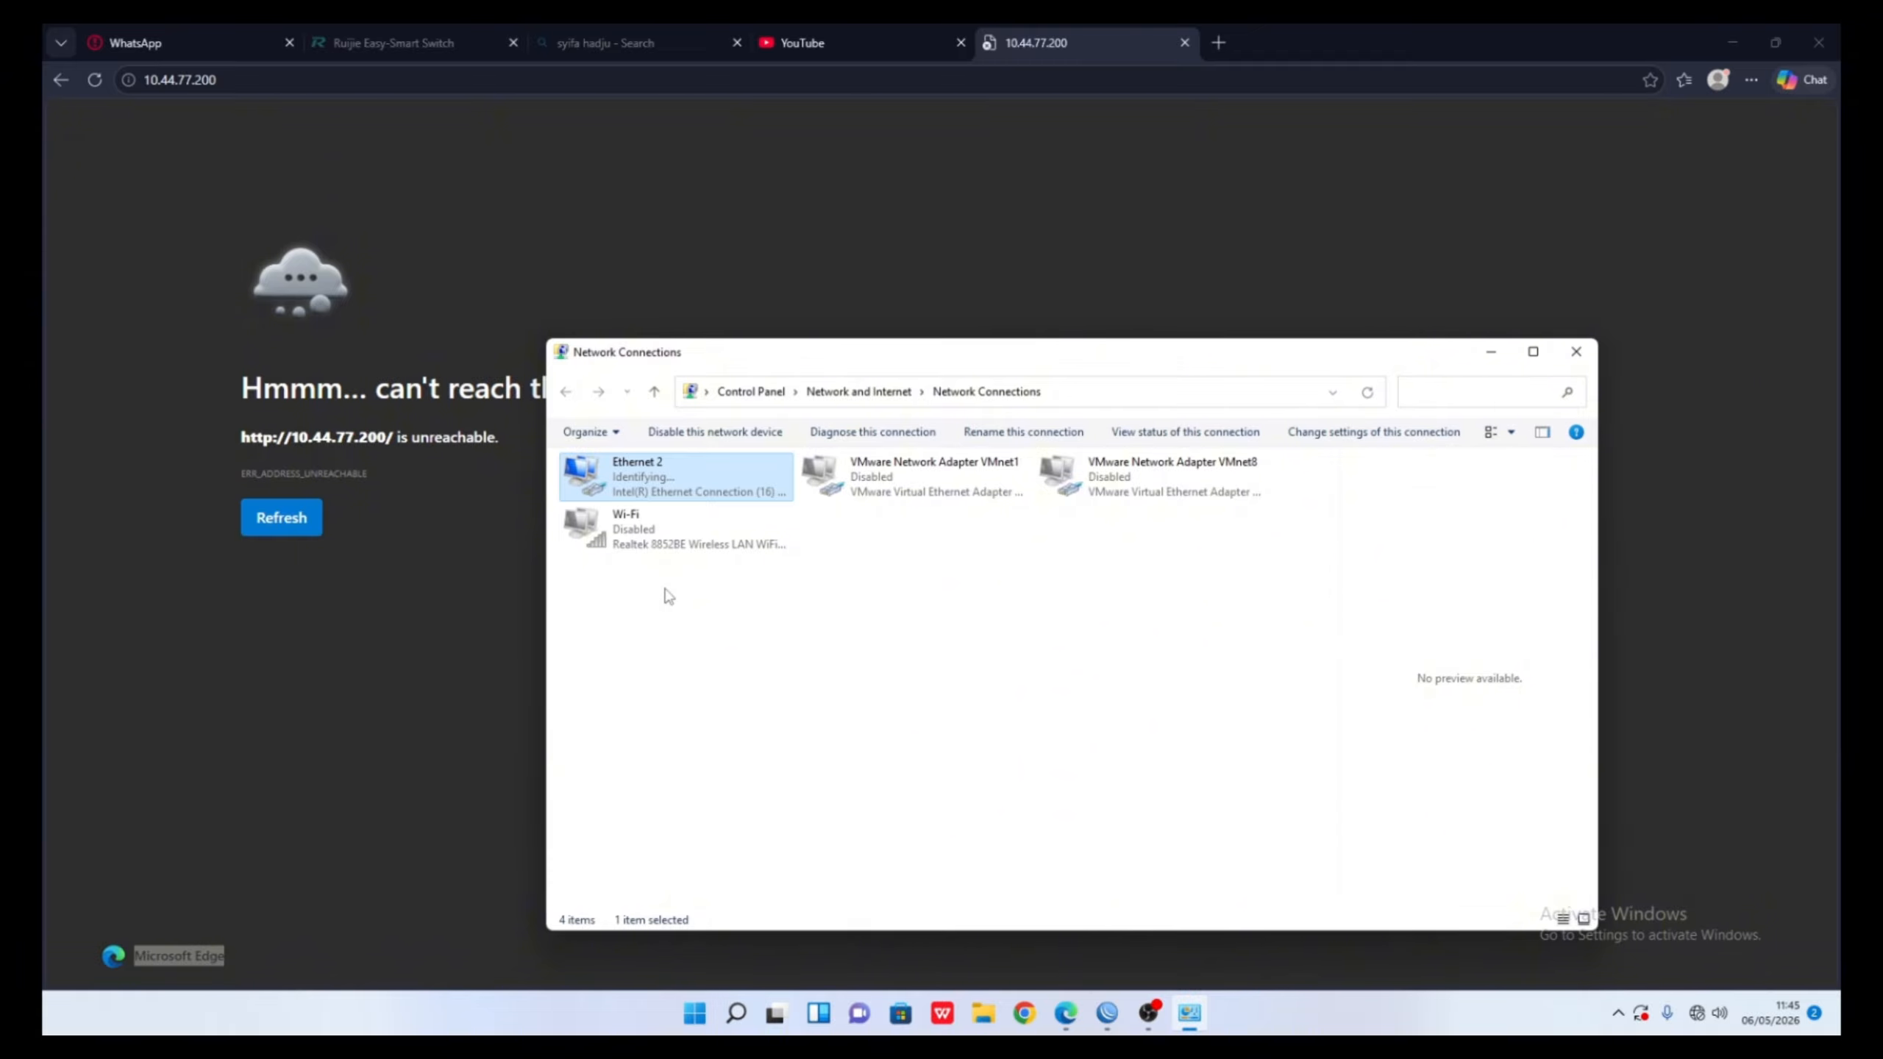
- Verify Ethernet 2 details show 10.44.77.20 with gateway 10.44.77.1, then reload the switch page
double_click(662, 500)
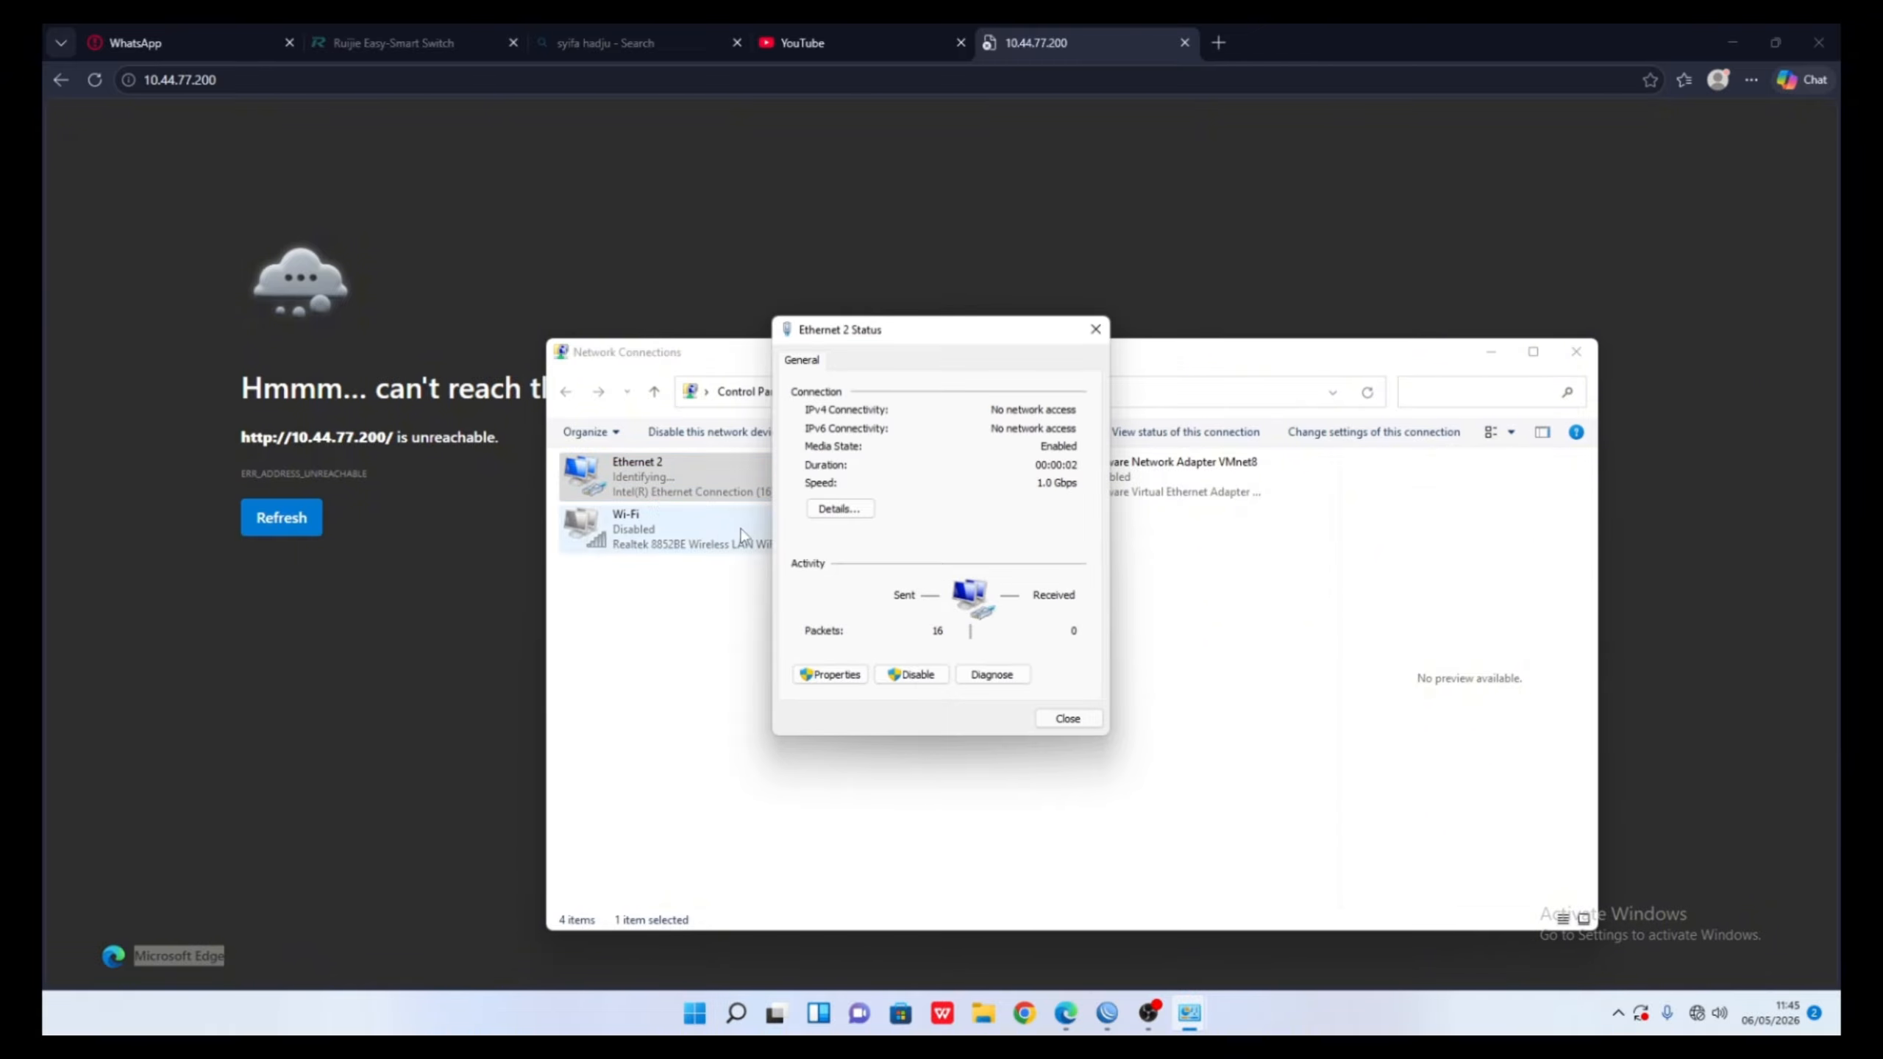
click(853, 518)
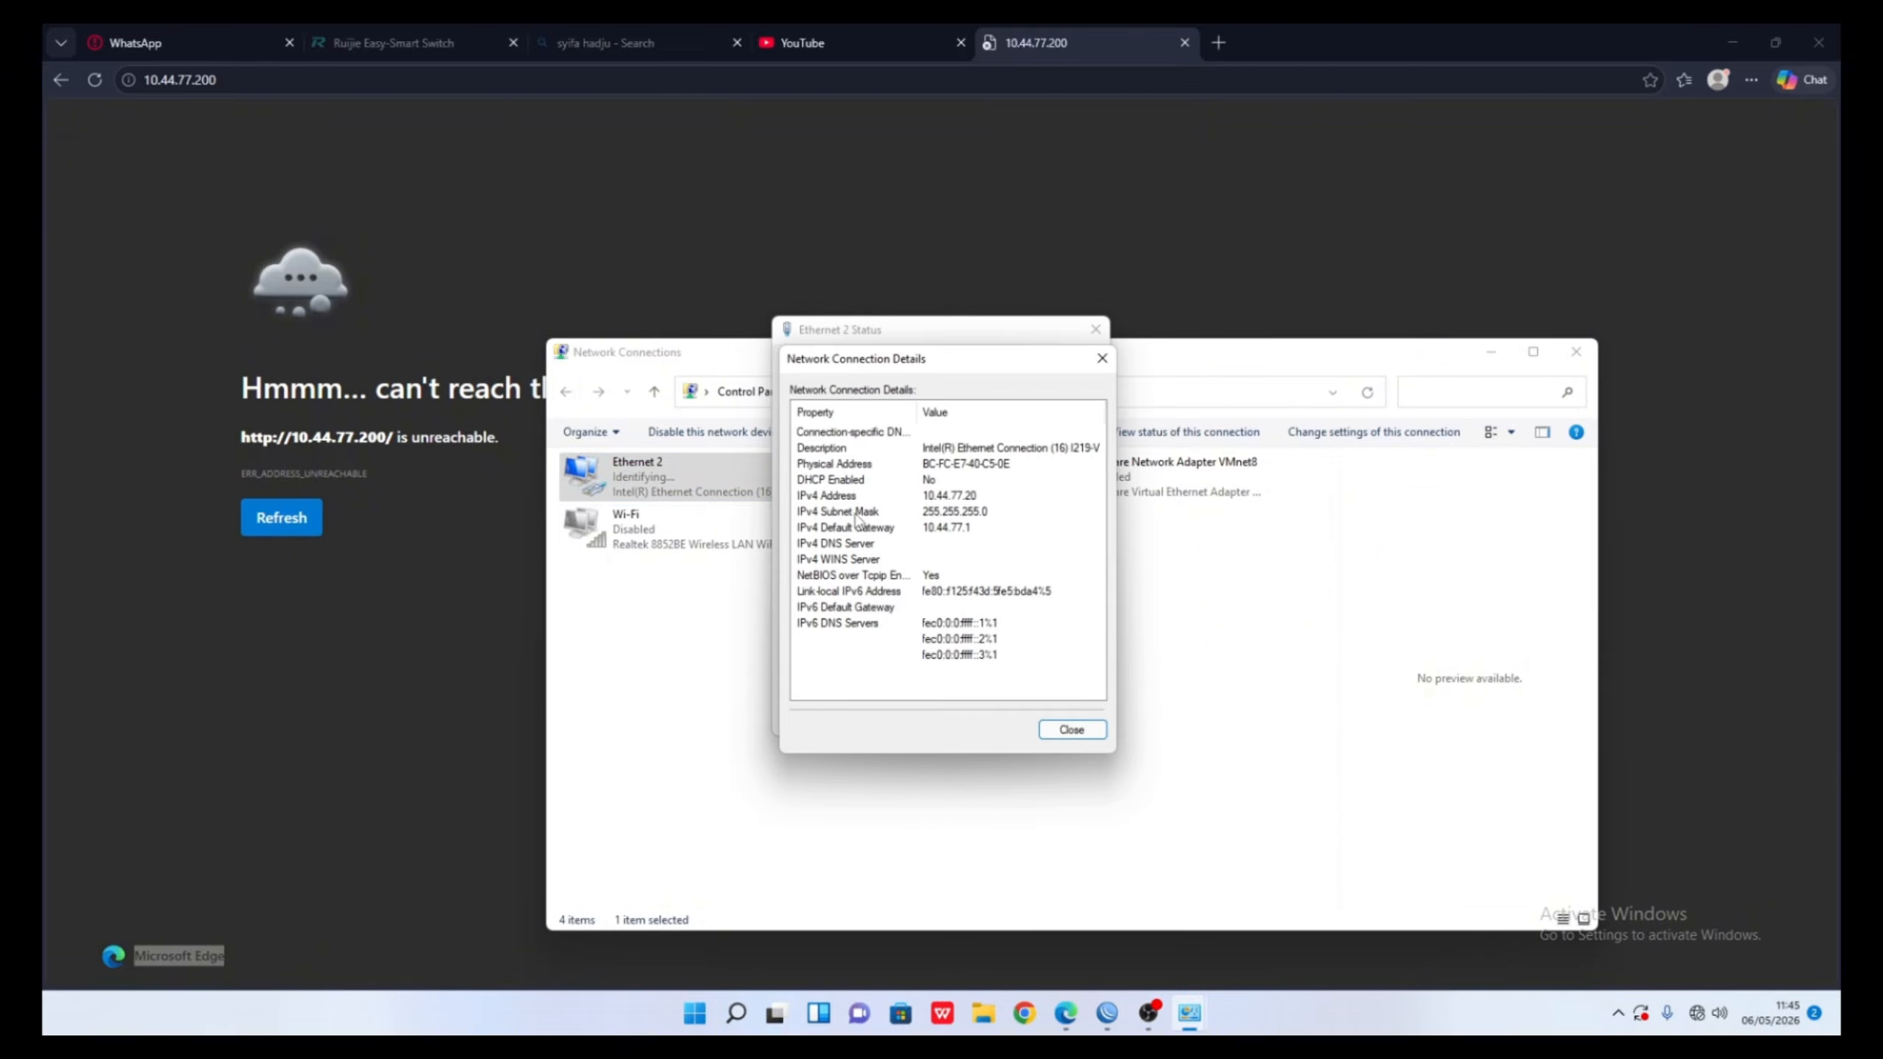
click(926, 500)
click(969, 529)
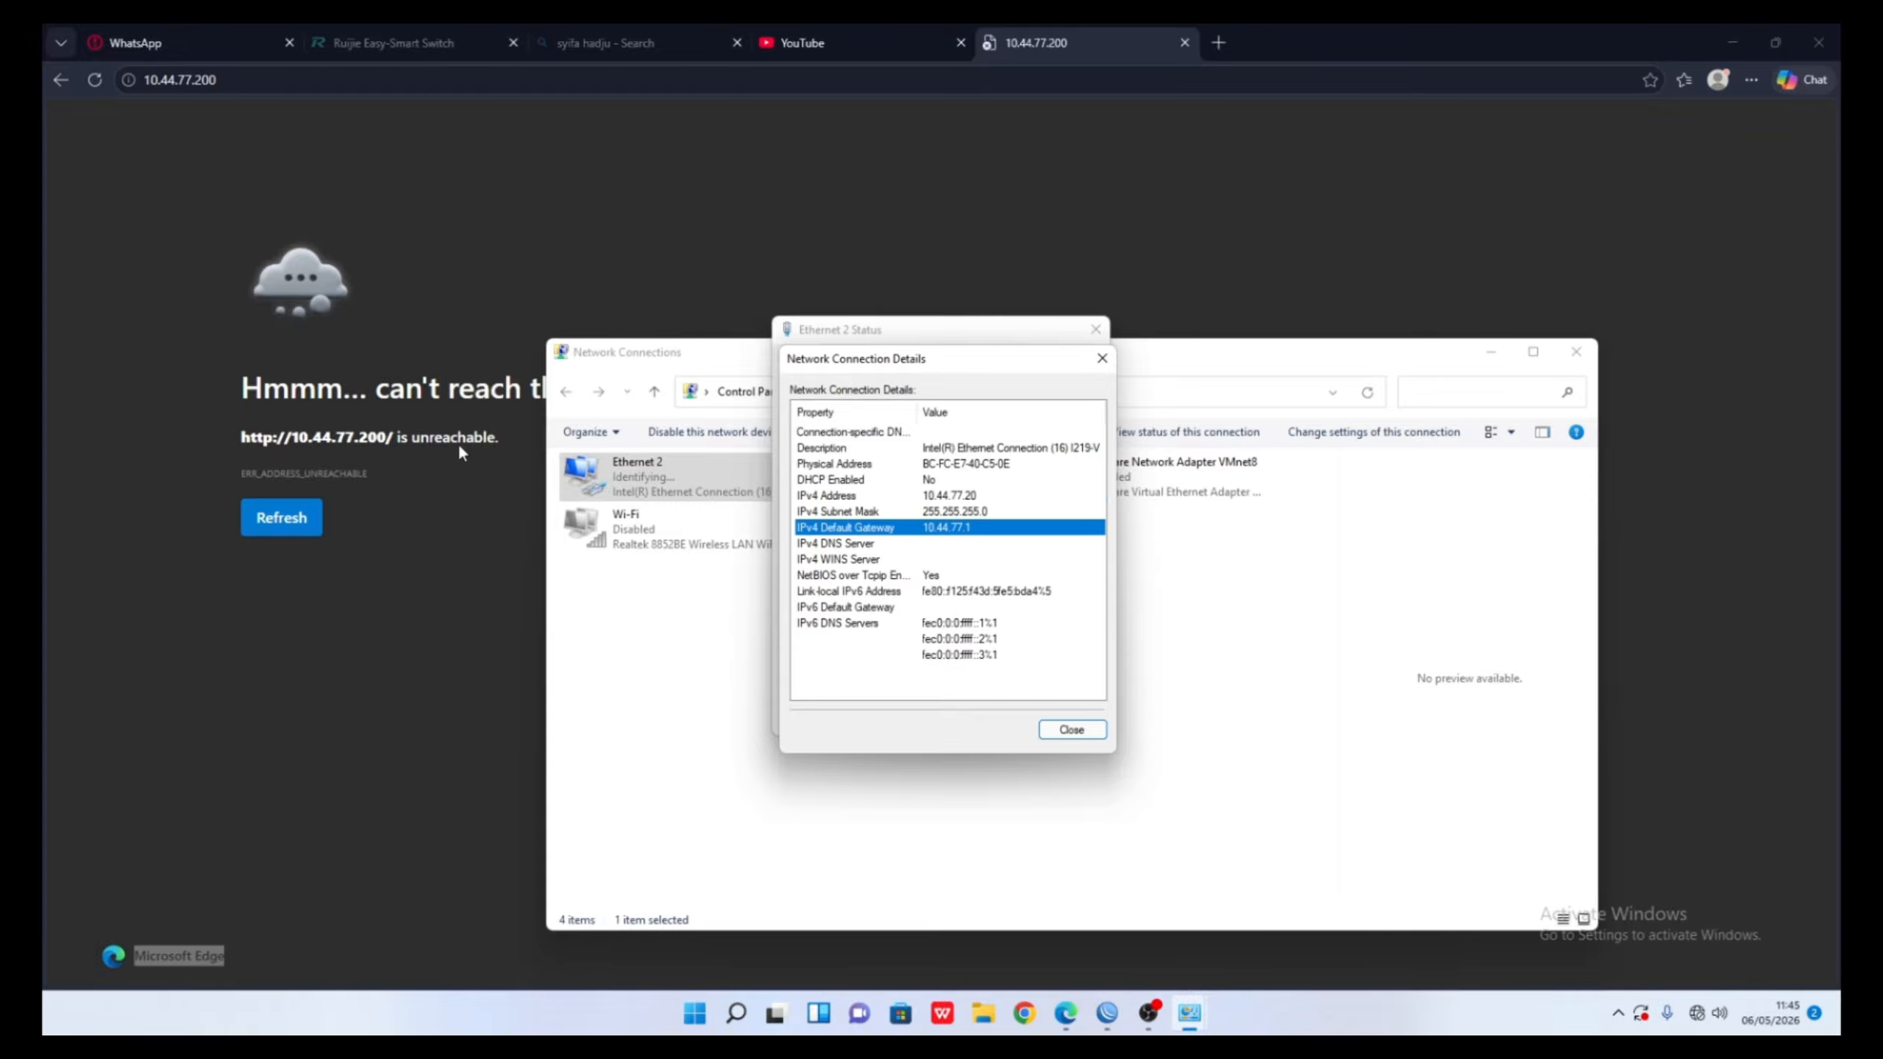
click(115, 119)
click(94, 79)
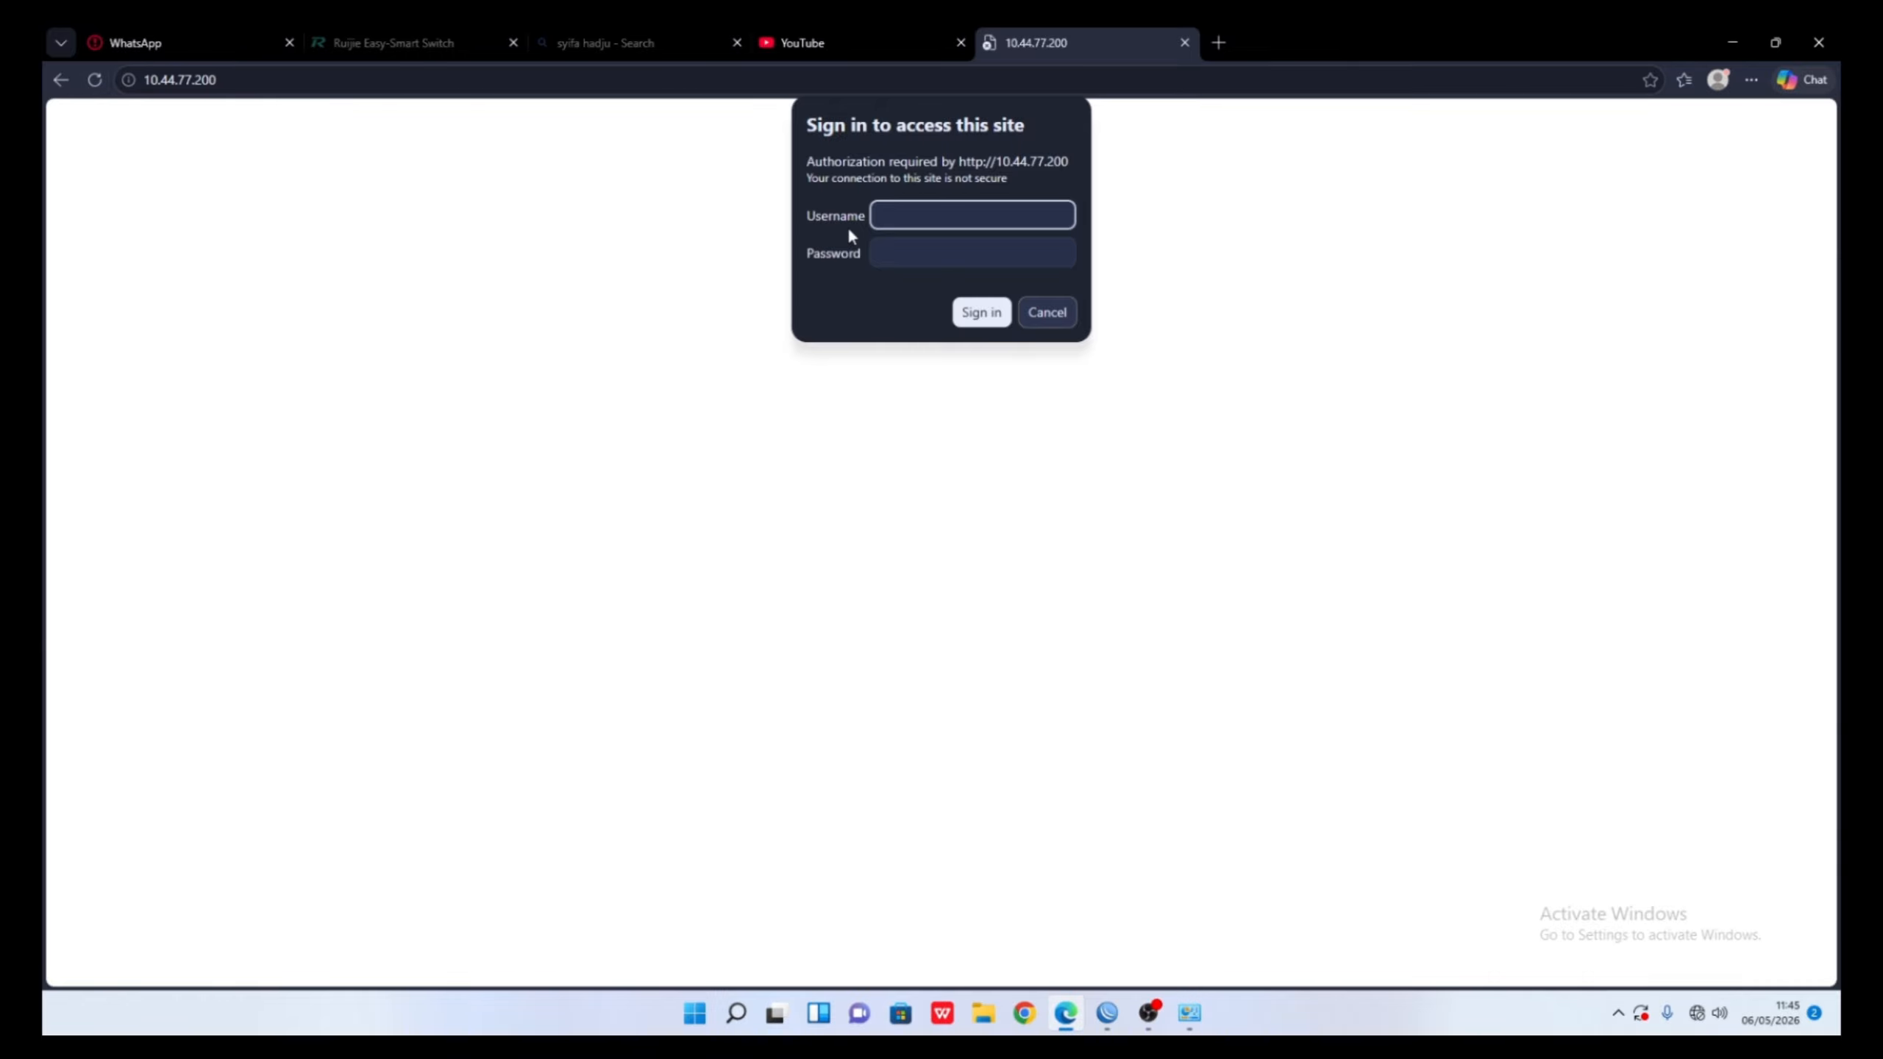
- Sign in to the Ruijie switch with the administrator username and password
text(admin)
click(910, 245)
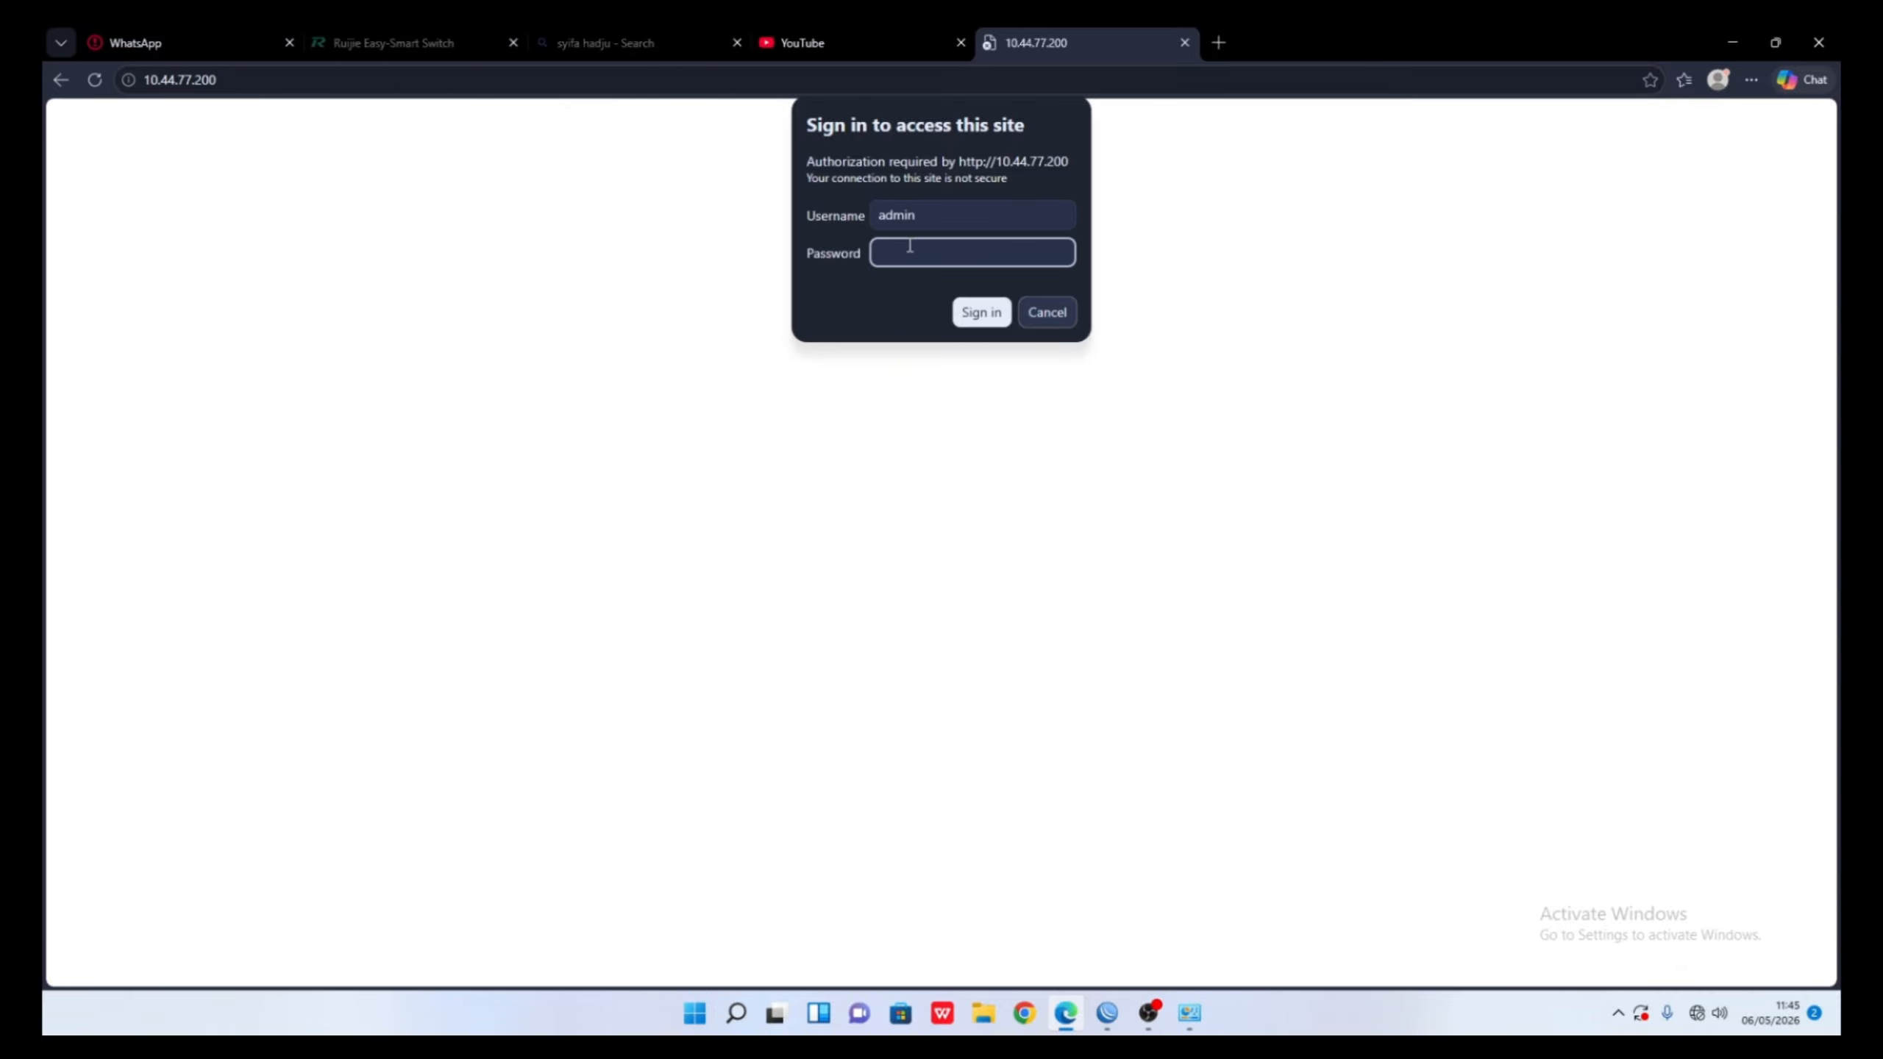
key(BackSpace)
key(BackSpace)
key(BackSpace)
key(BackSpace)
key(BackSpace)
click(983, 315)
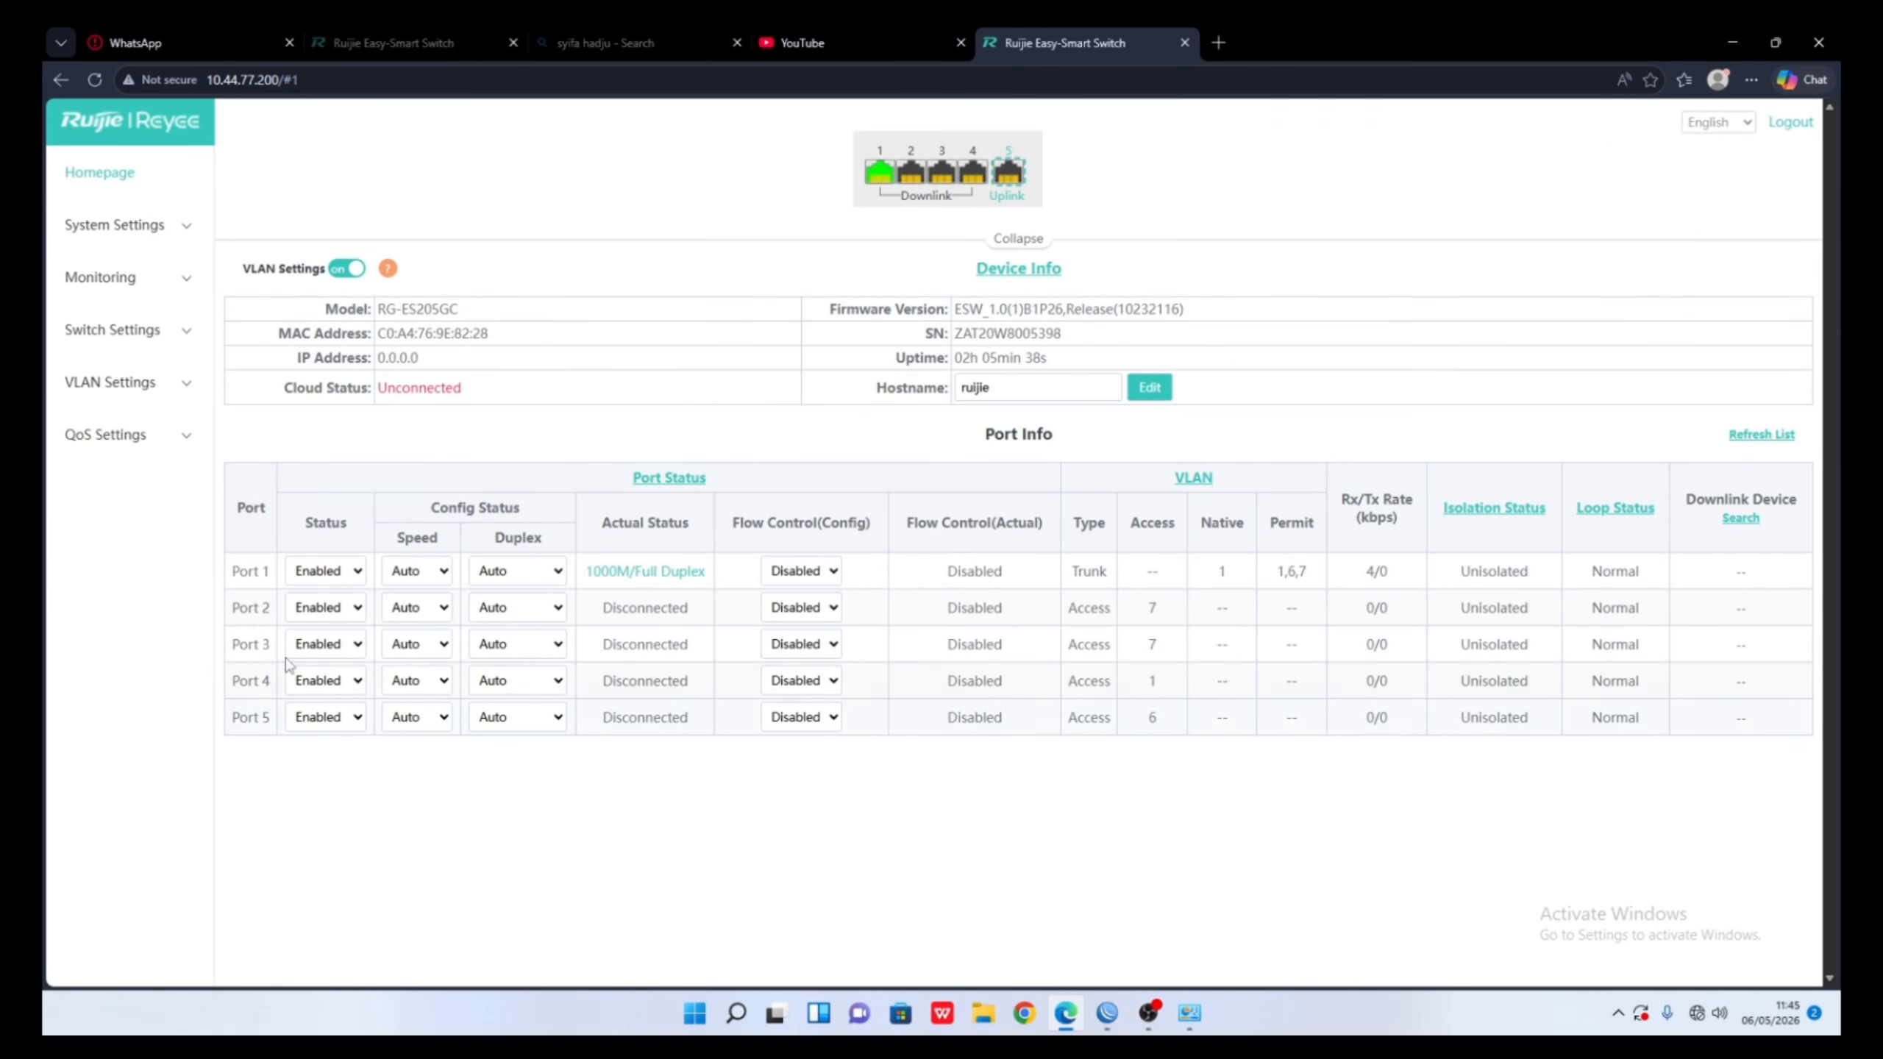
- Browse the VLAN Members list and the per-port VLAN Settings table
click(136, 381)
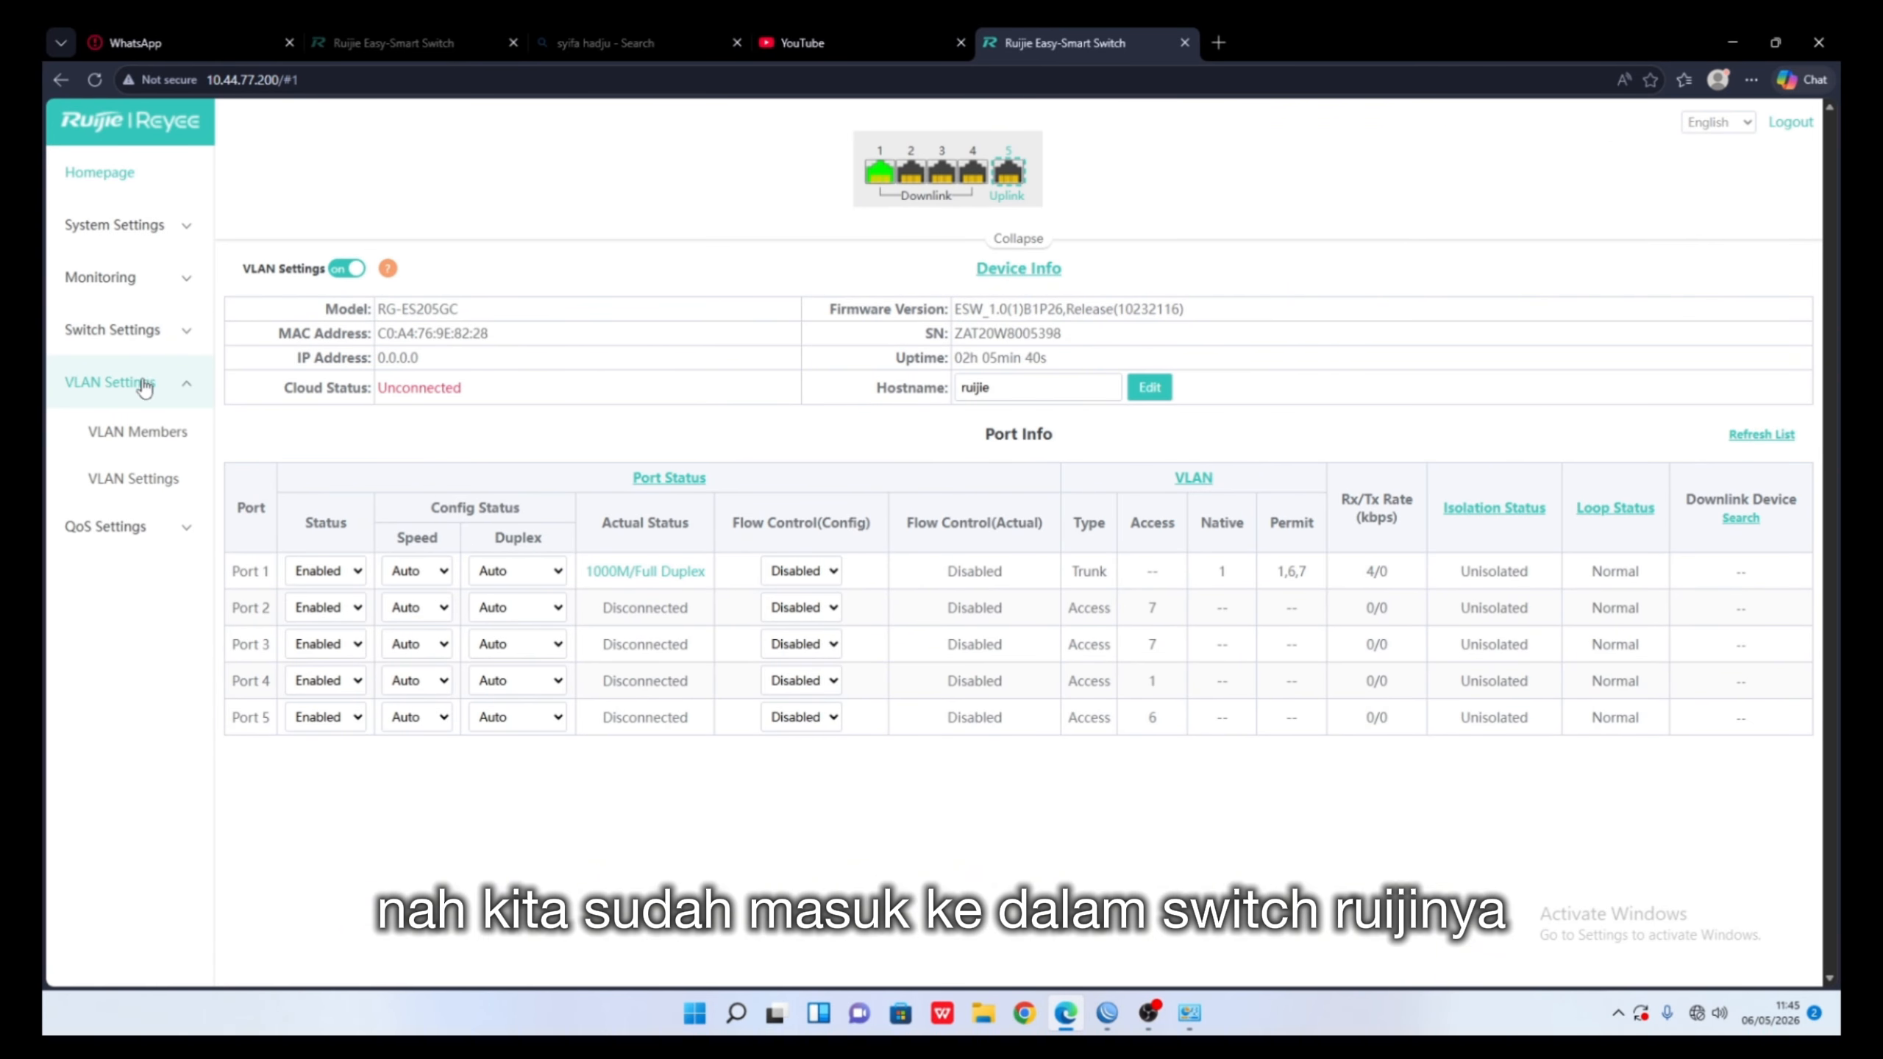
click(162, 440)
click(148, 476)
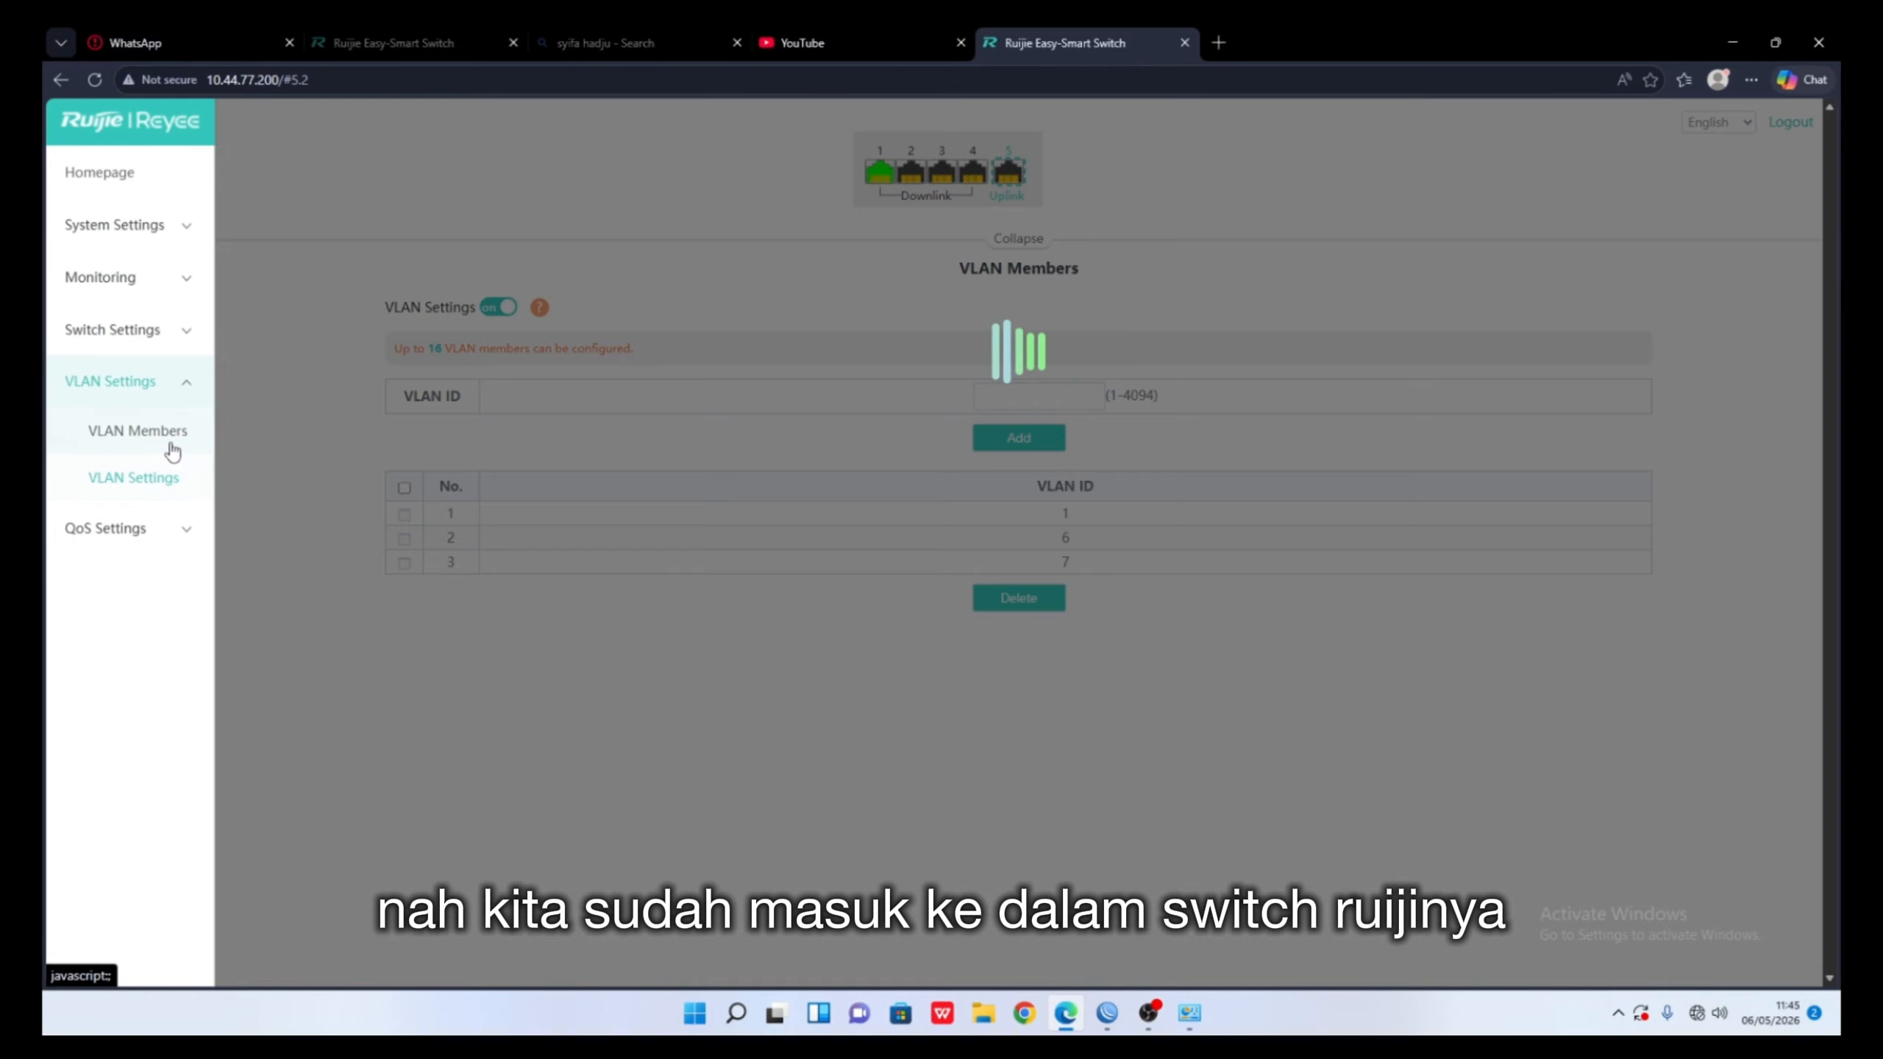
click(152, 436)
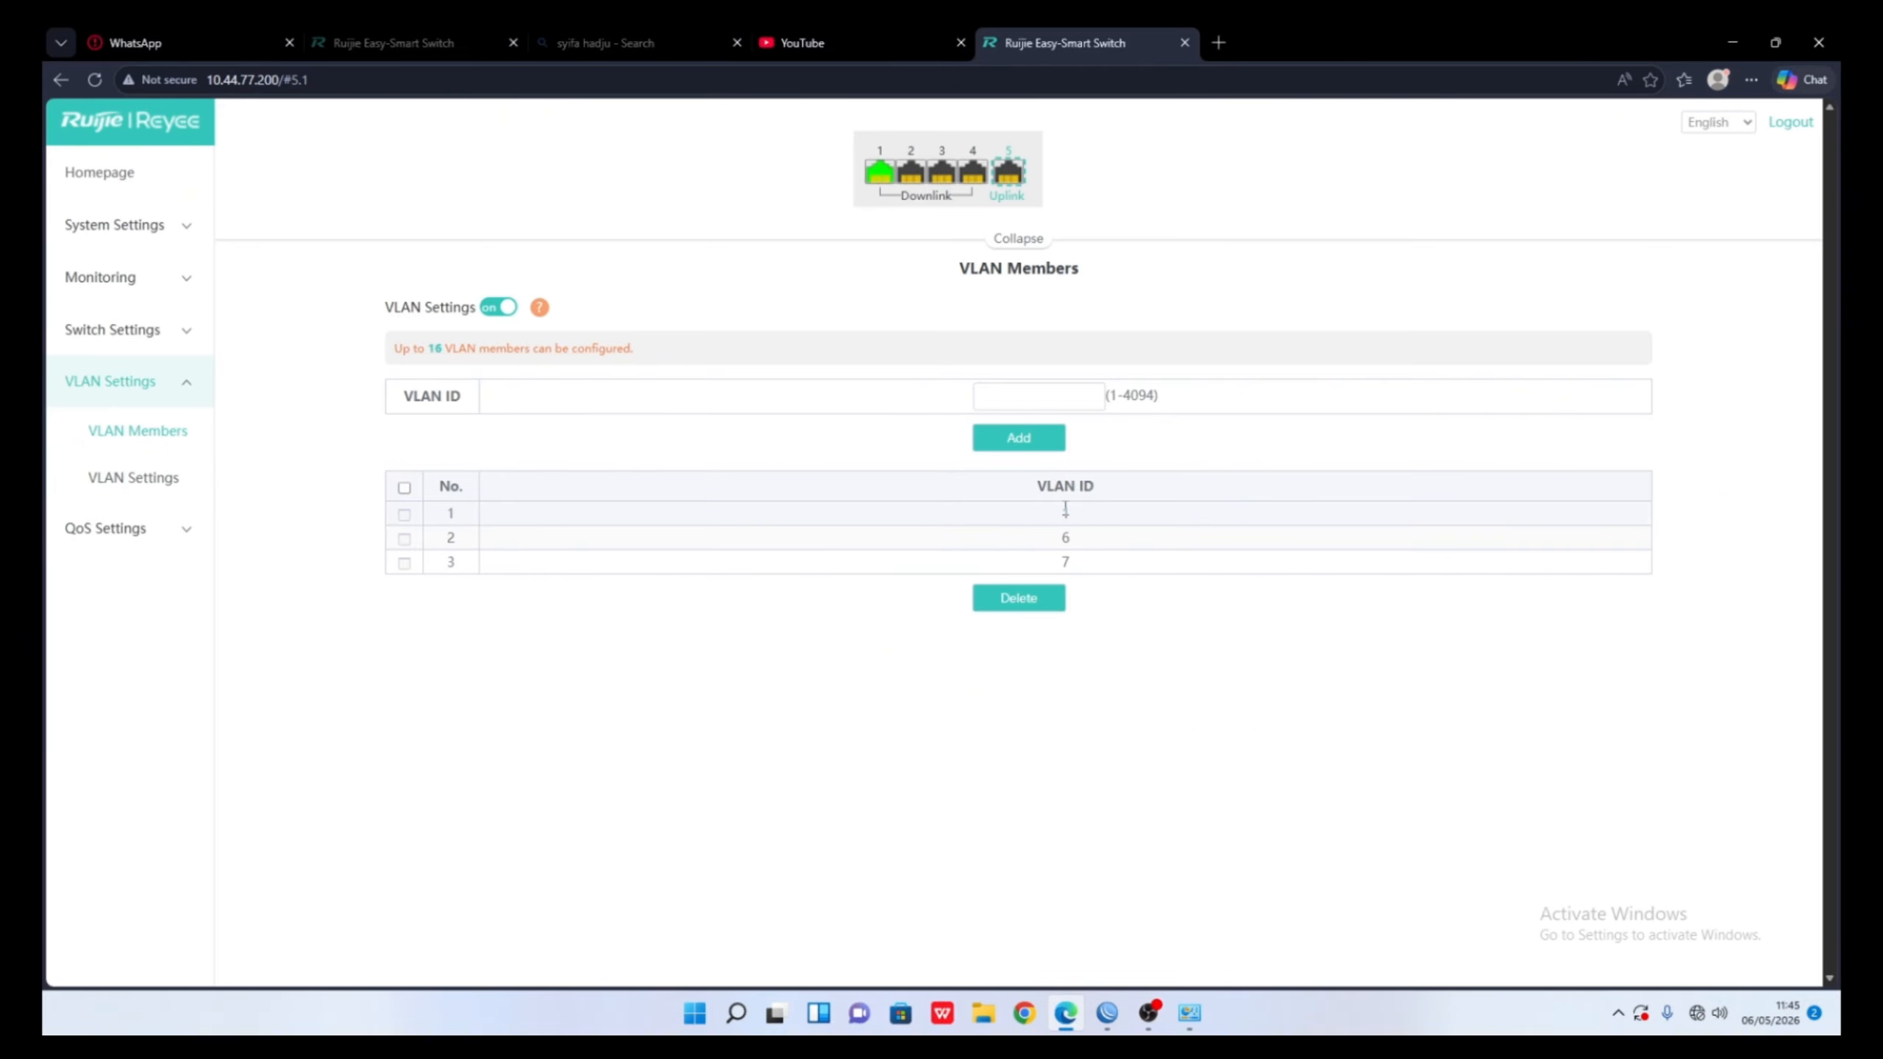
click(152, 496)
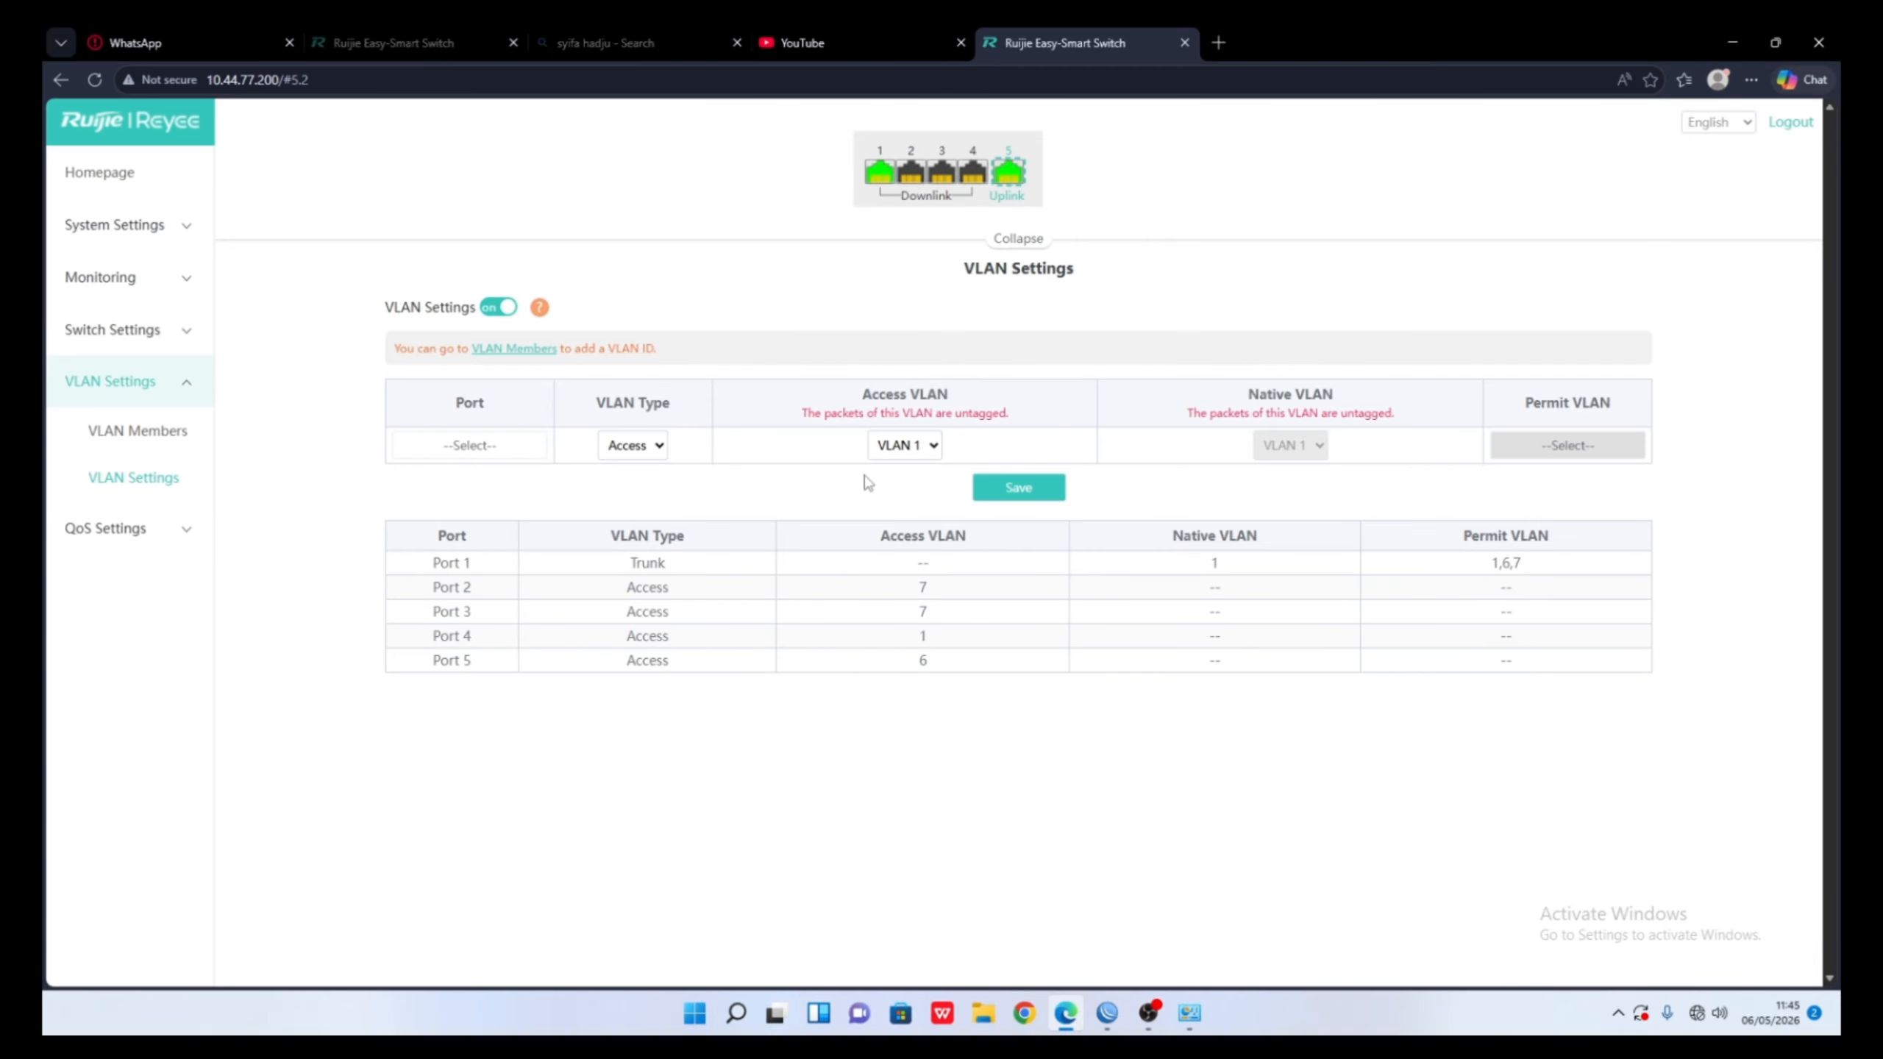
click(180, 439)
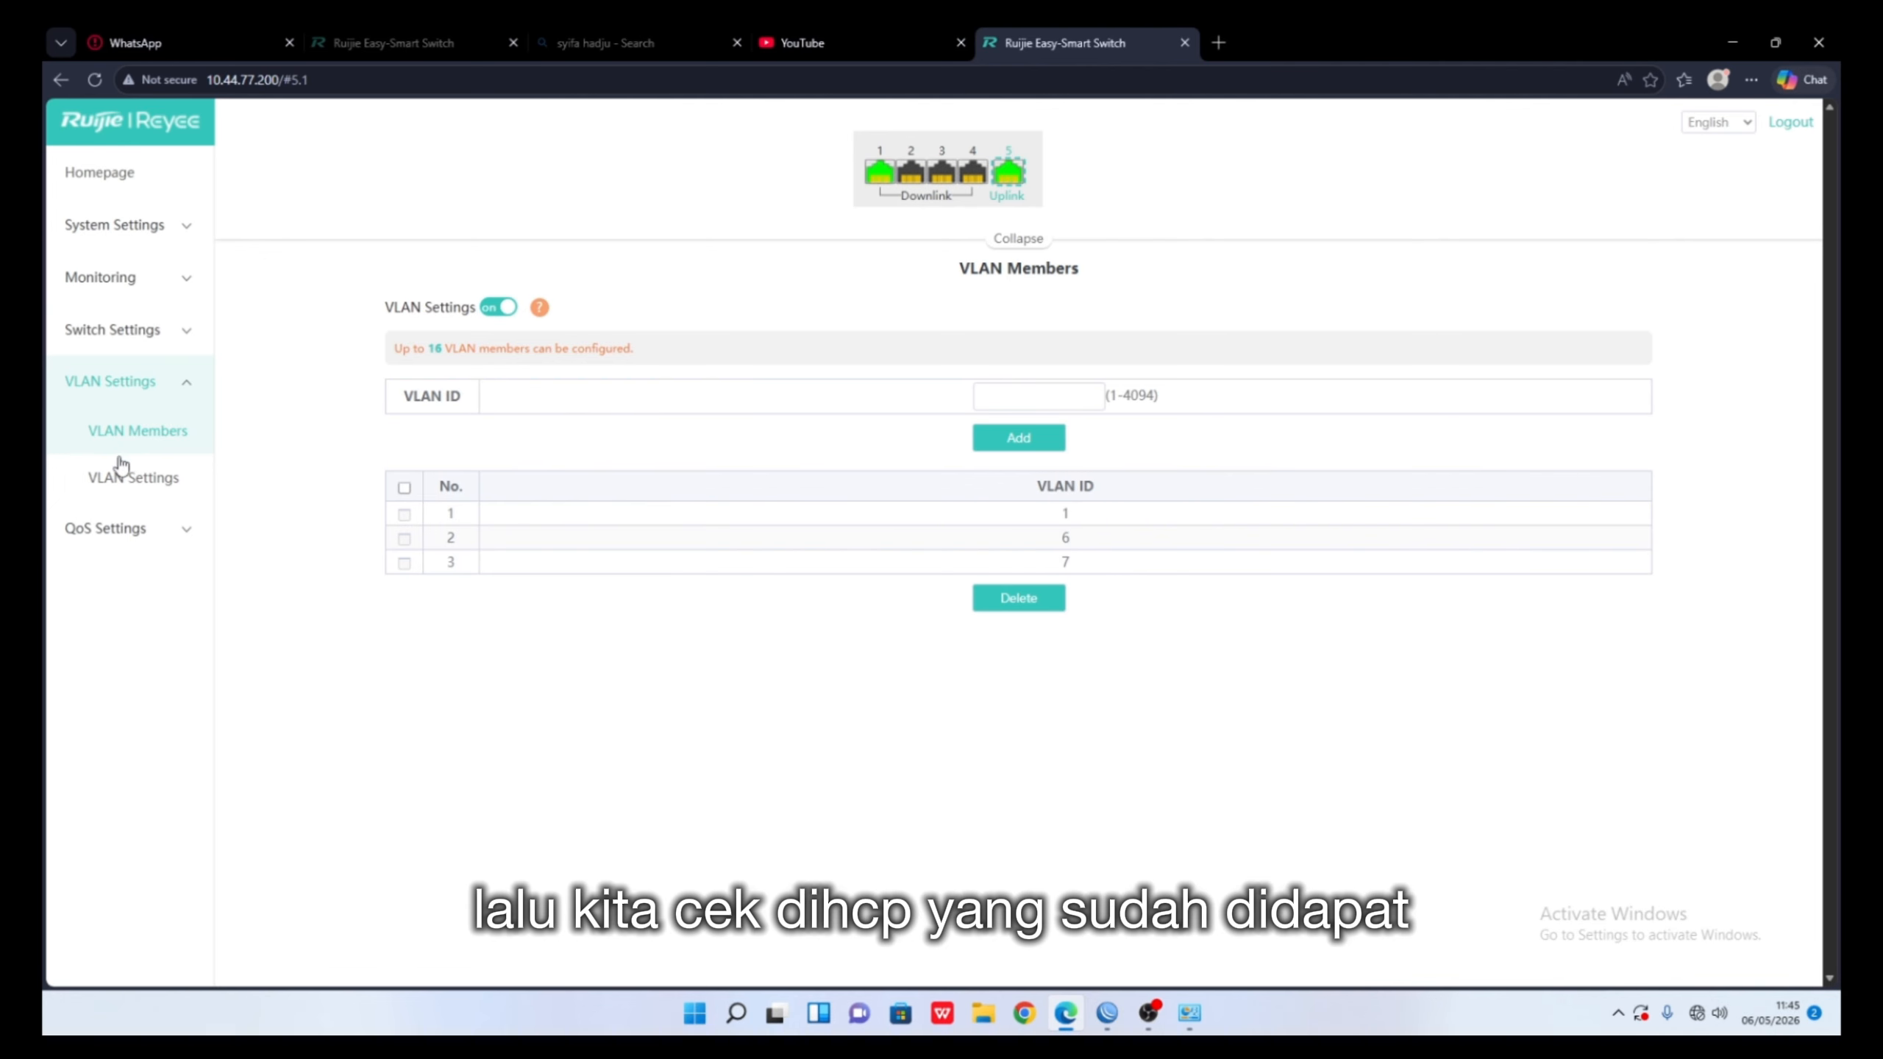
click(130, 483)
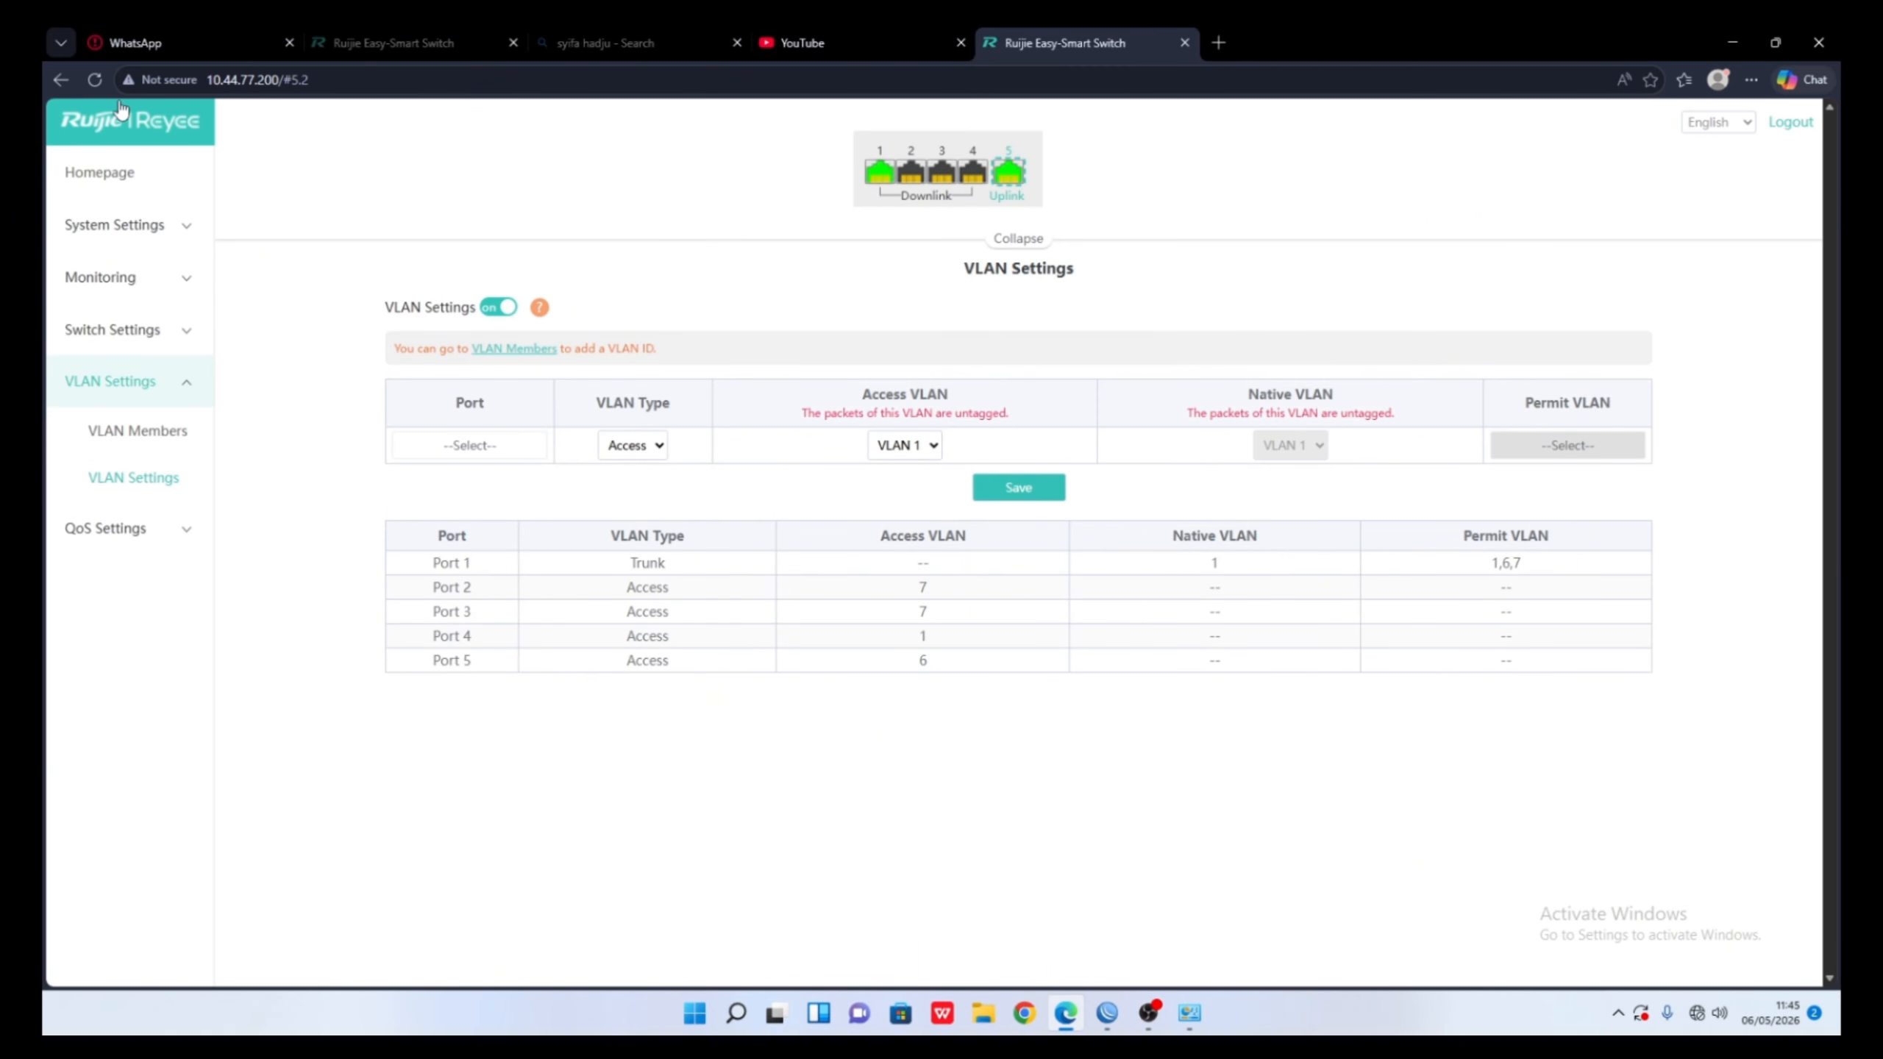
click(89, 83)
- Check Device Info for the DHCP address 192.168.100.20, then return to Network Connections
drag(152, 237, 161, 242)
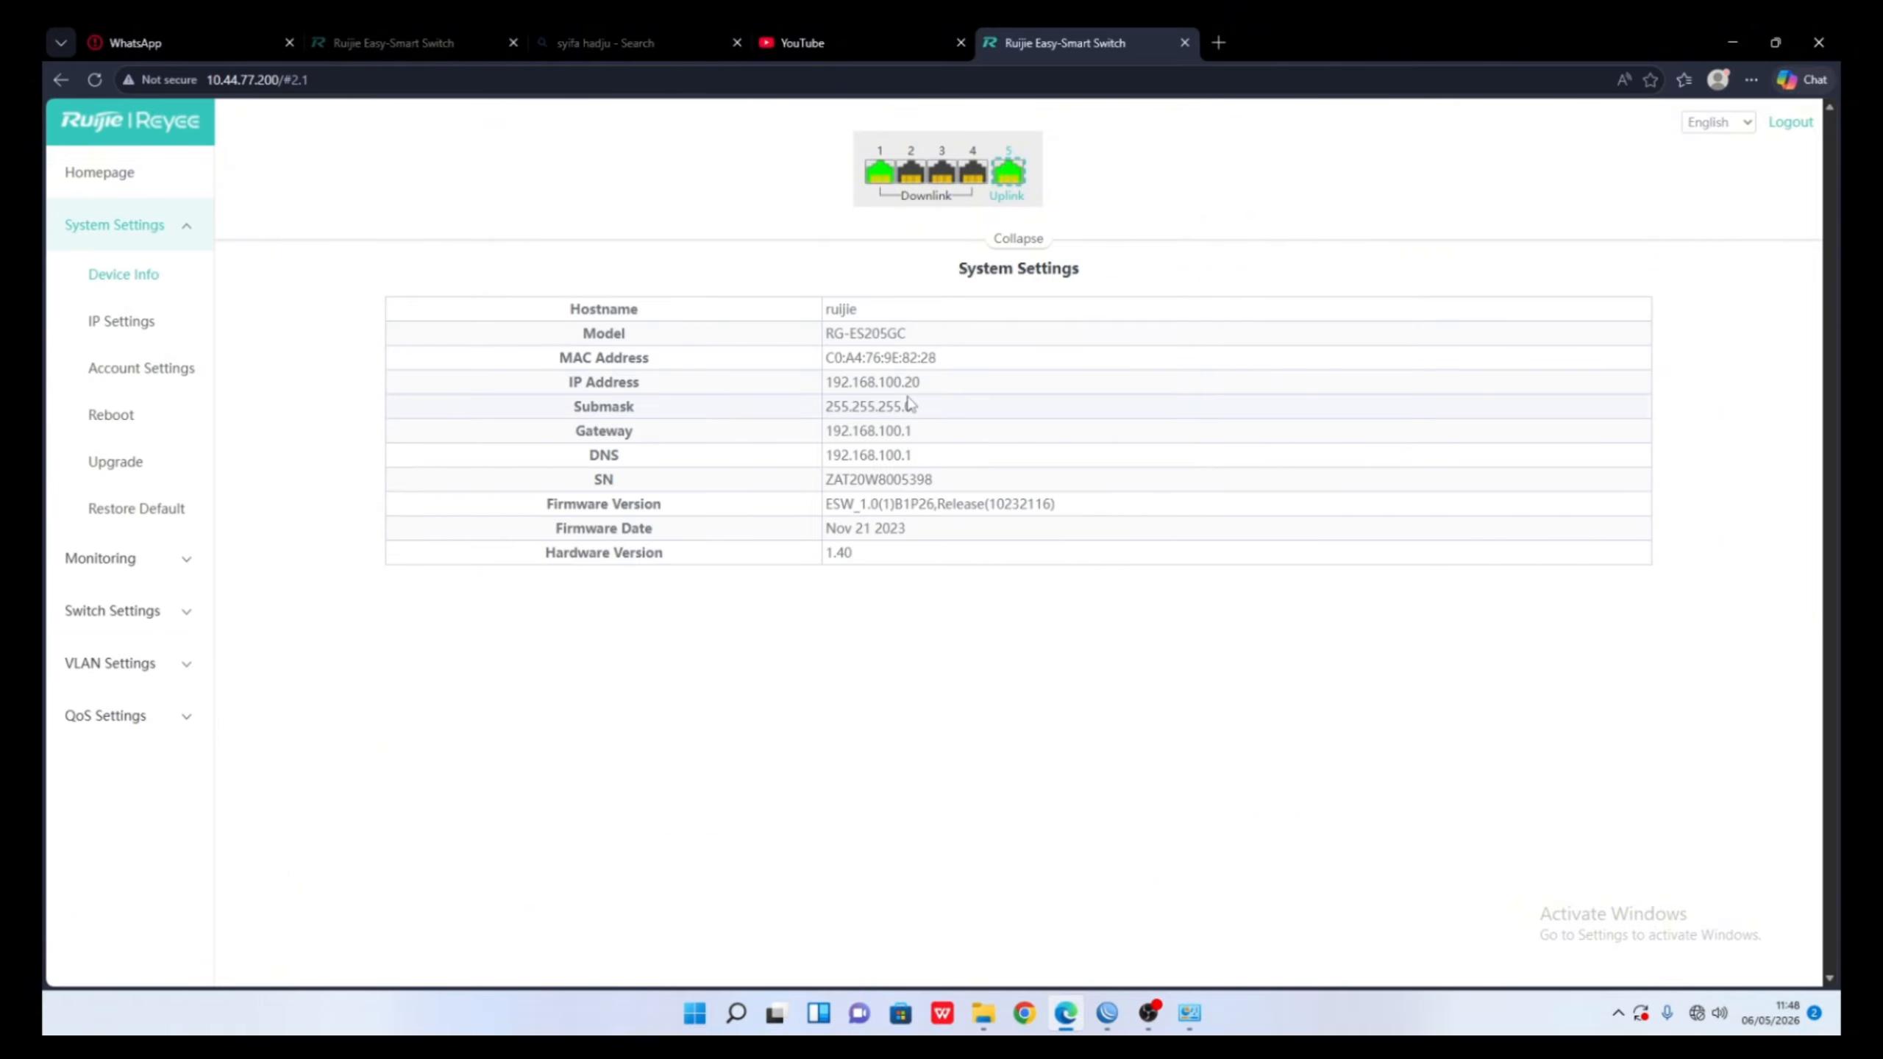
drag(823, 358, 896, 434)
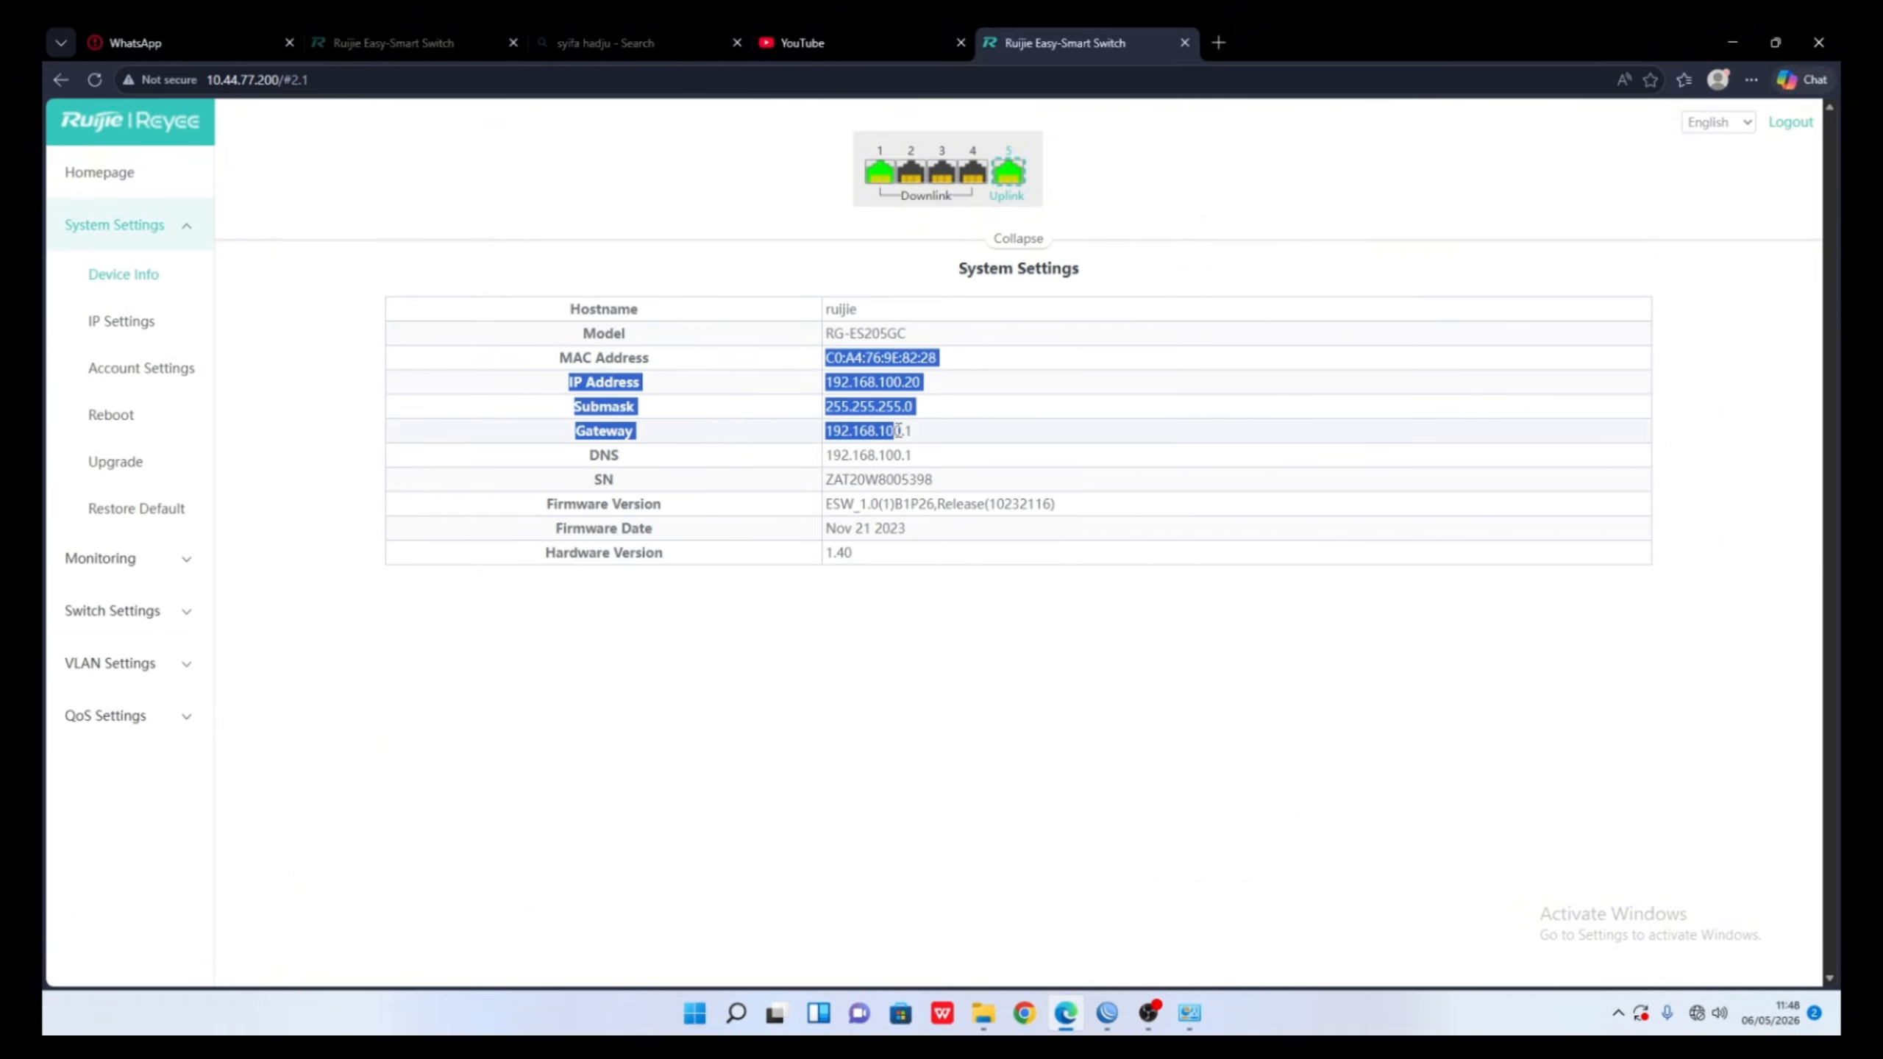
click(929, 466)
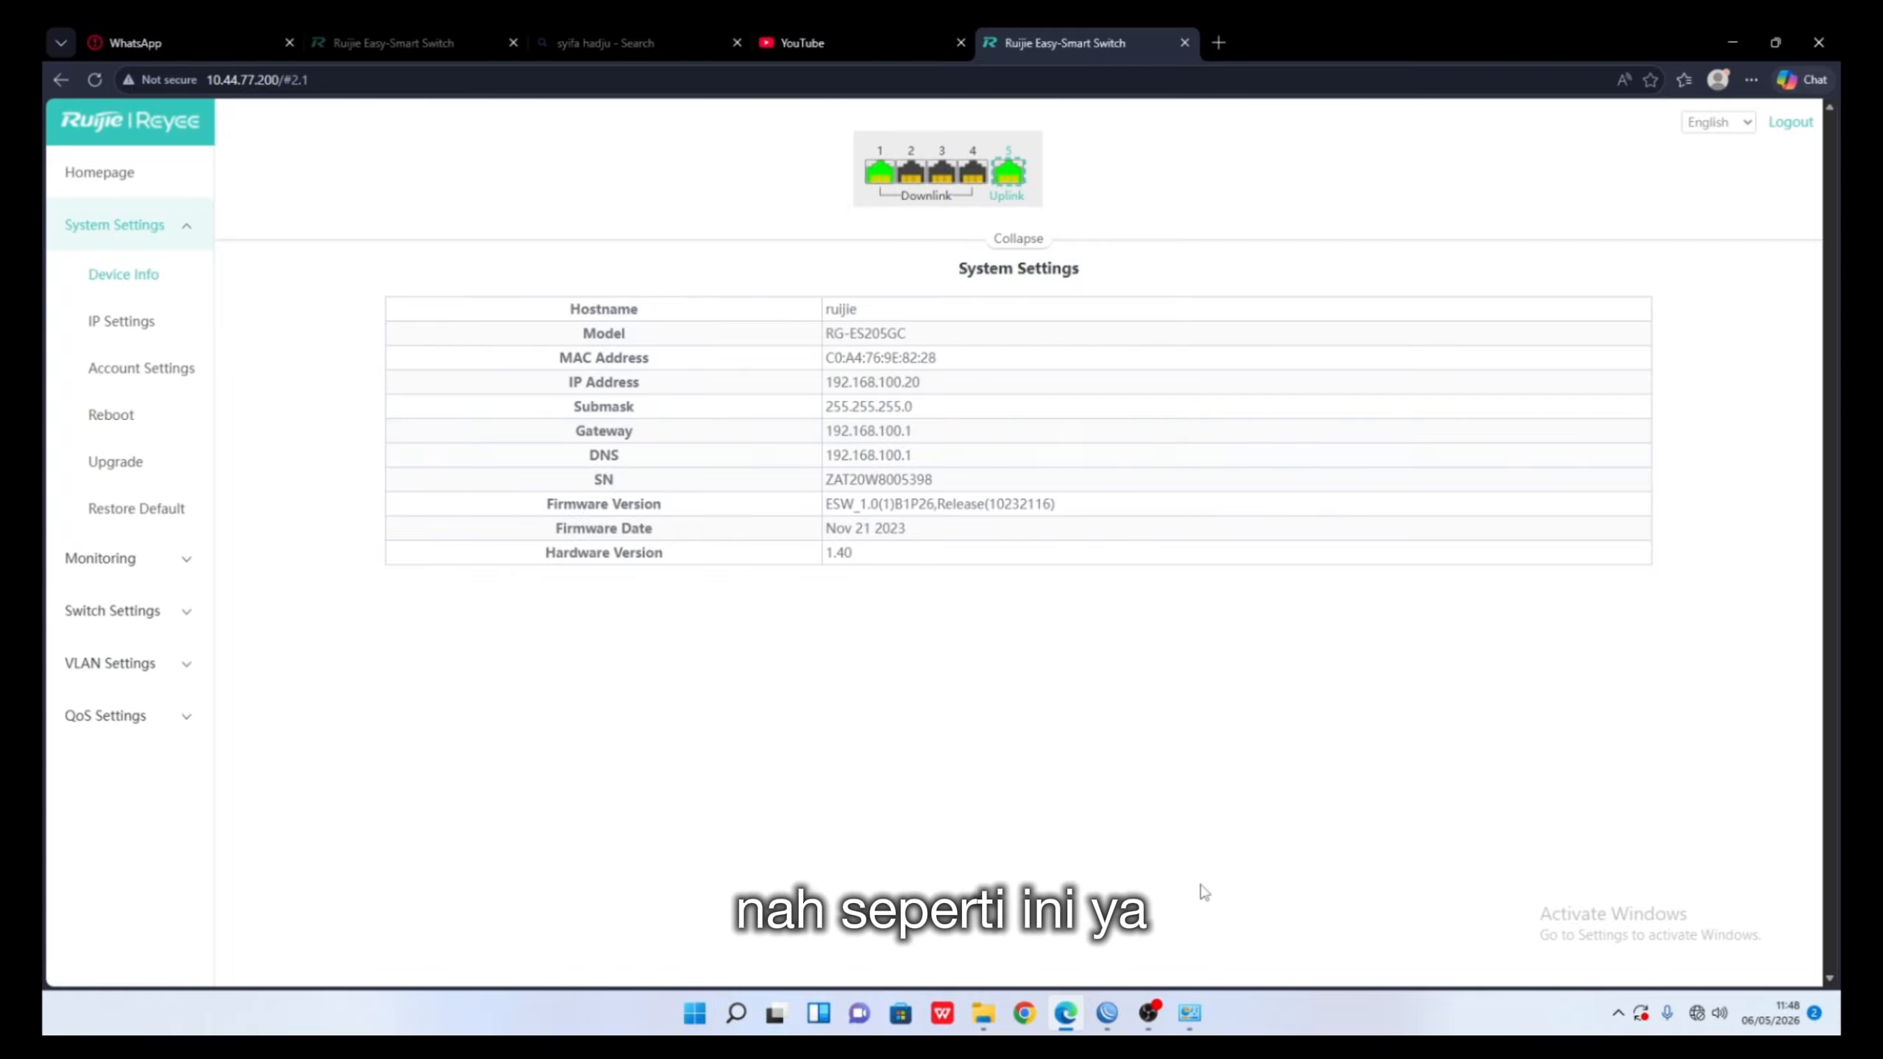
click(1204, 1016)
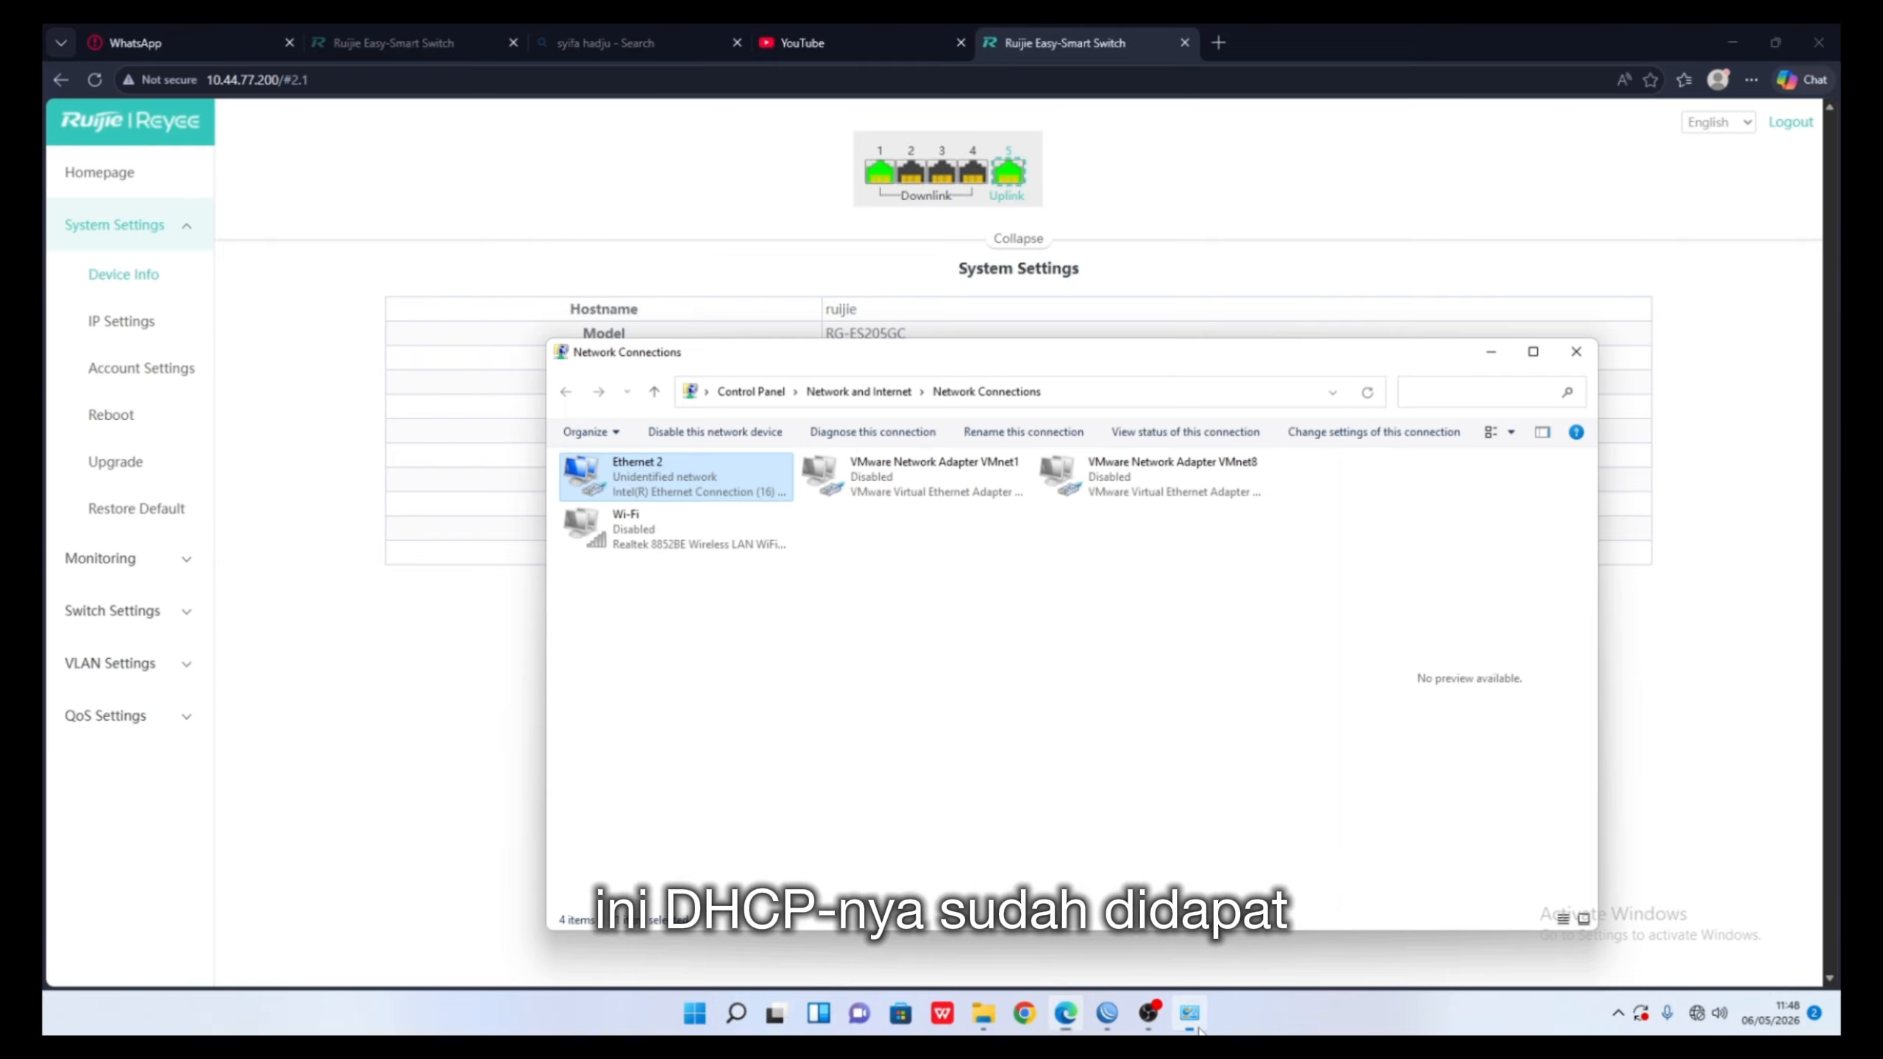
- Set Ethernet 2's IPv4 to obtain IP and DNS server addresses automatically
double_click(690, 497)
click(1058, 732)
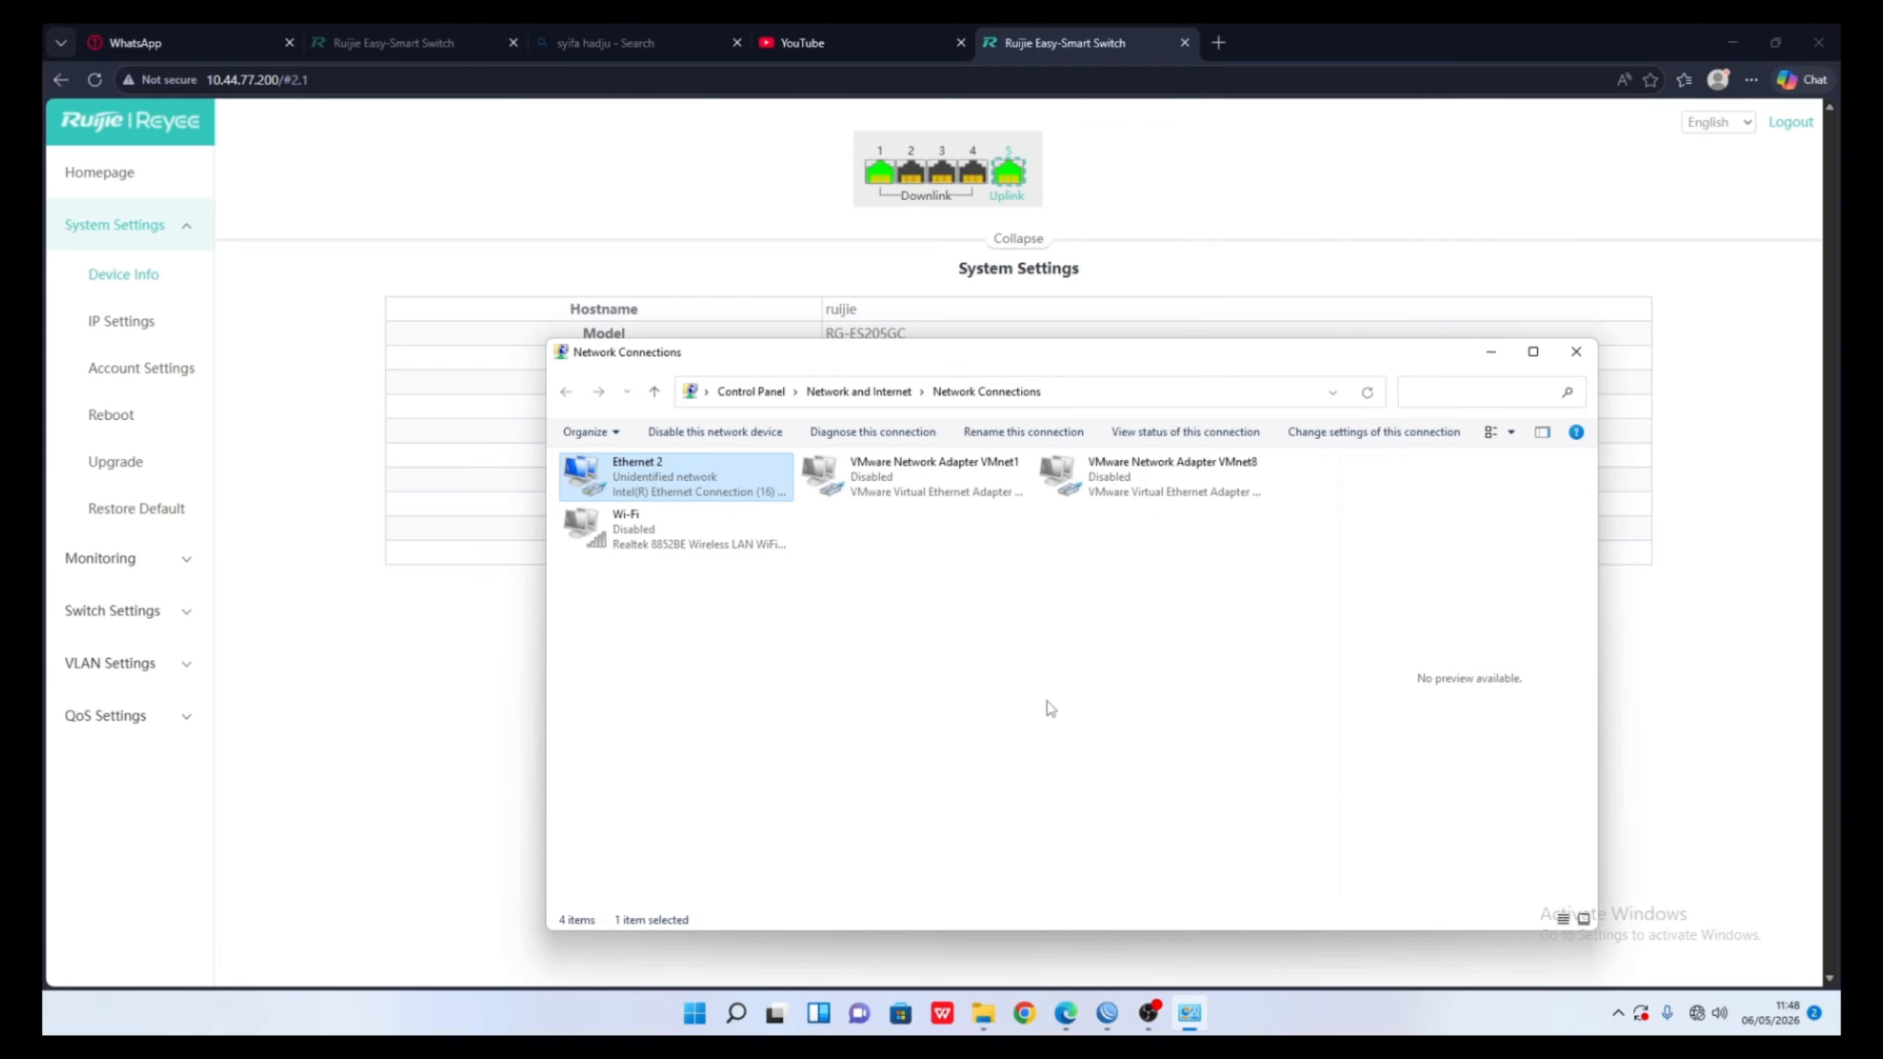
double_click(604, 476)
click(600, 477)
right_click(596, 478)
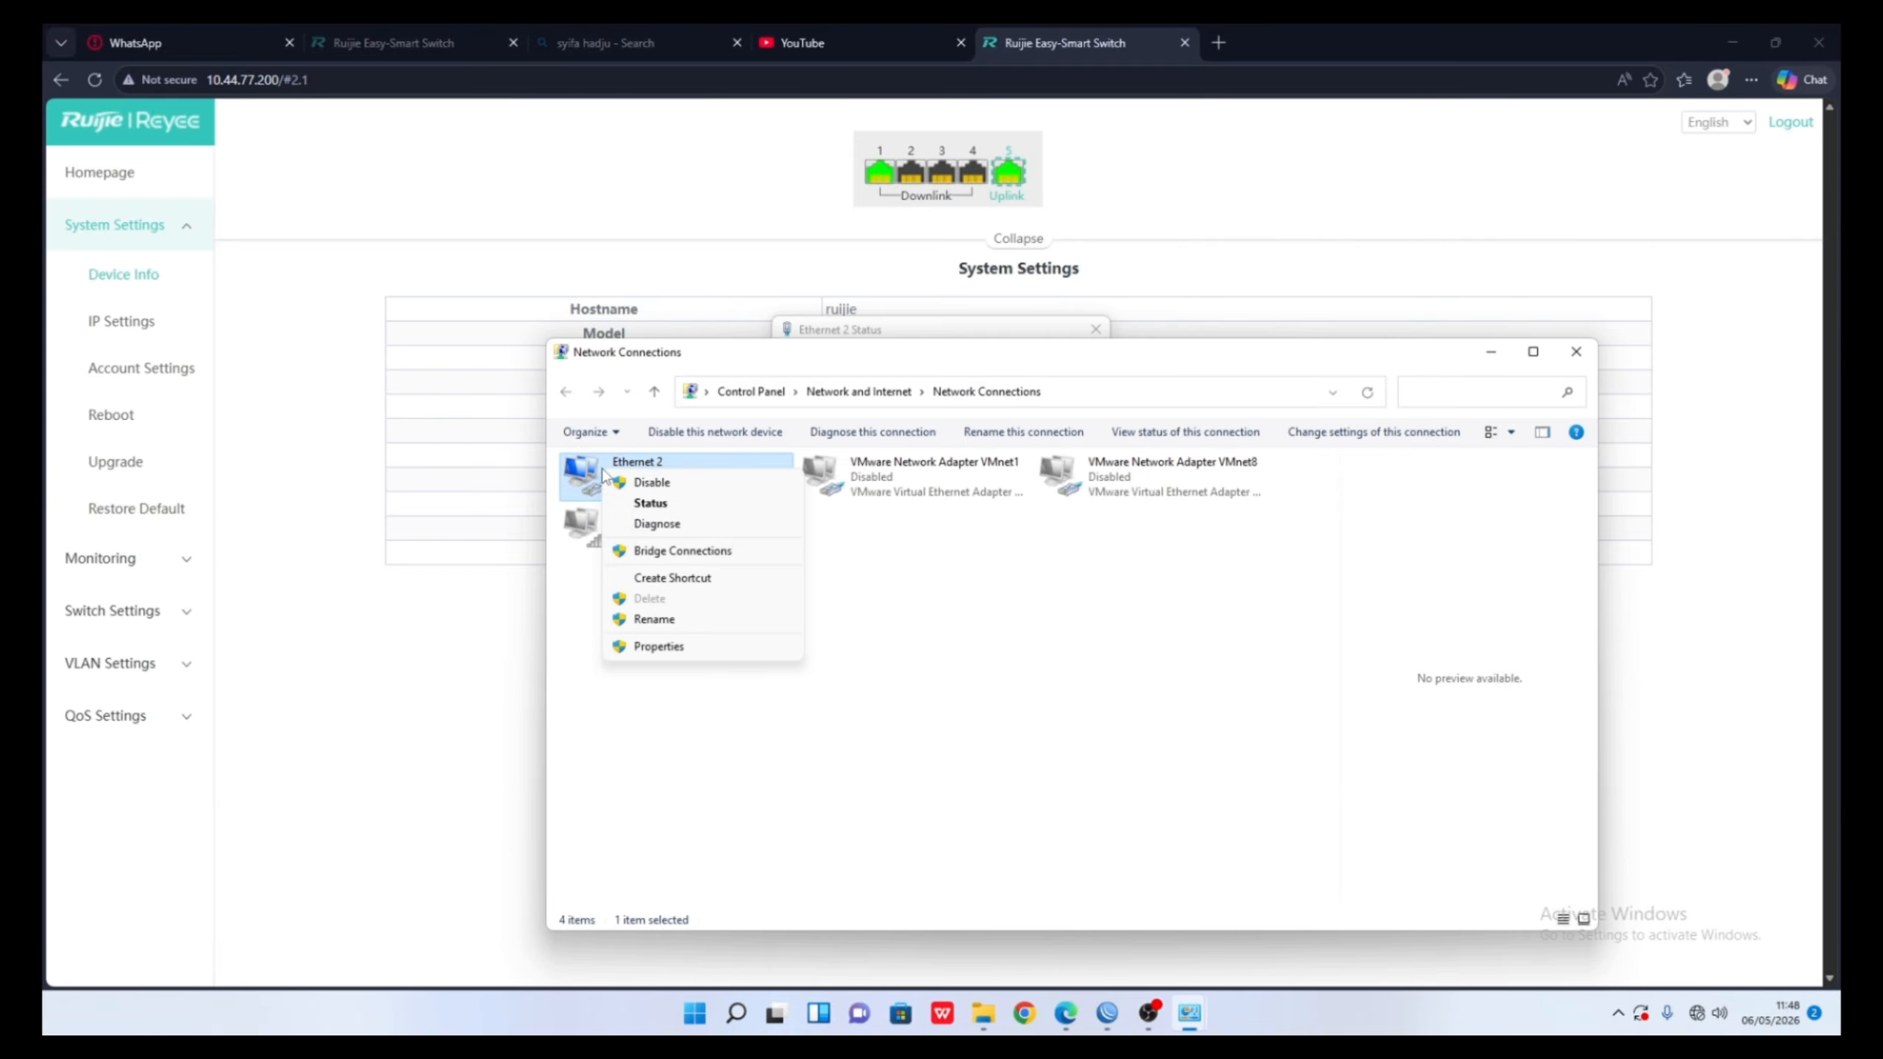
click(659, 645)
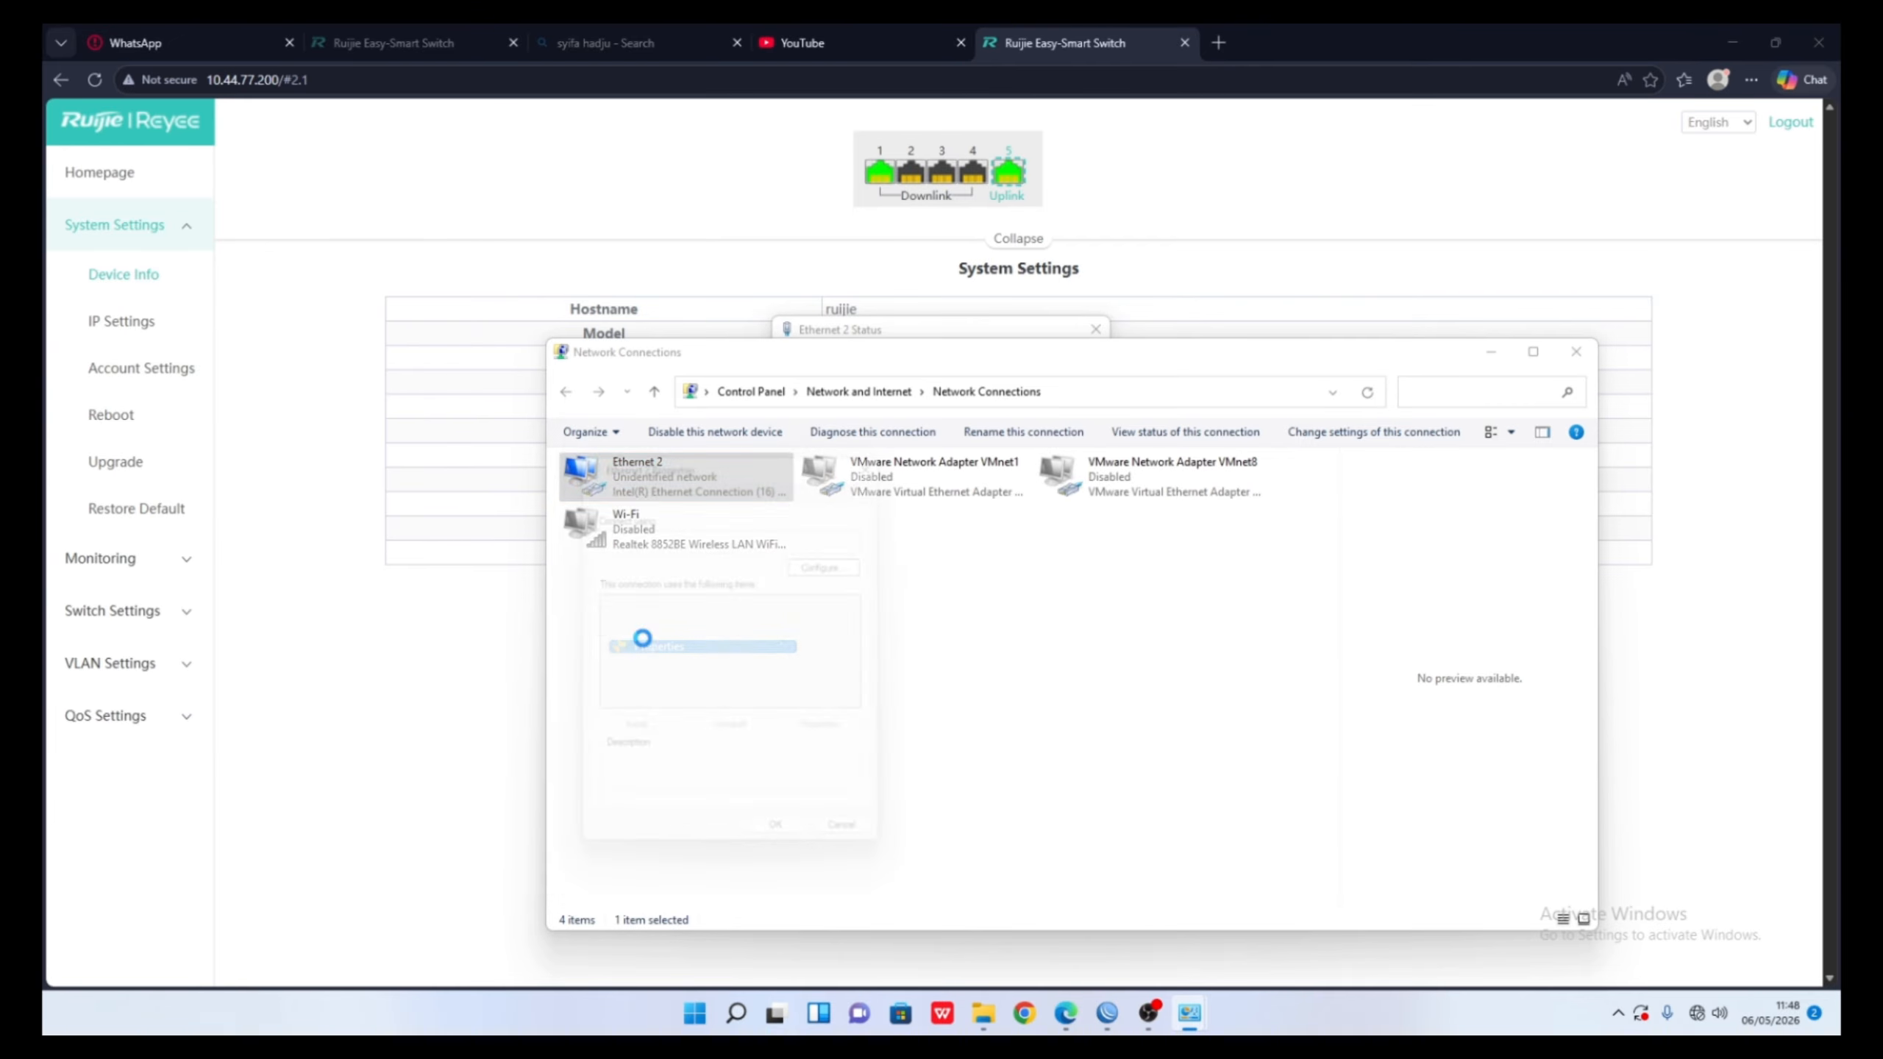
double_click(763, 681)
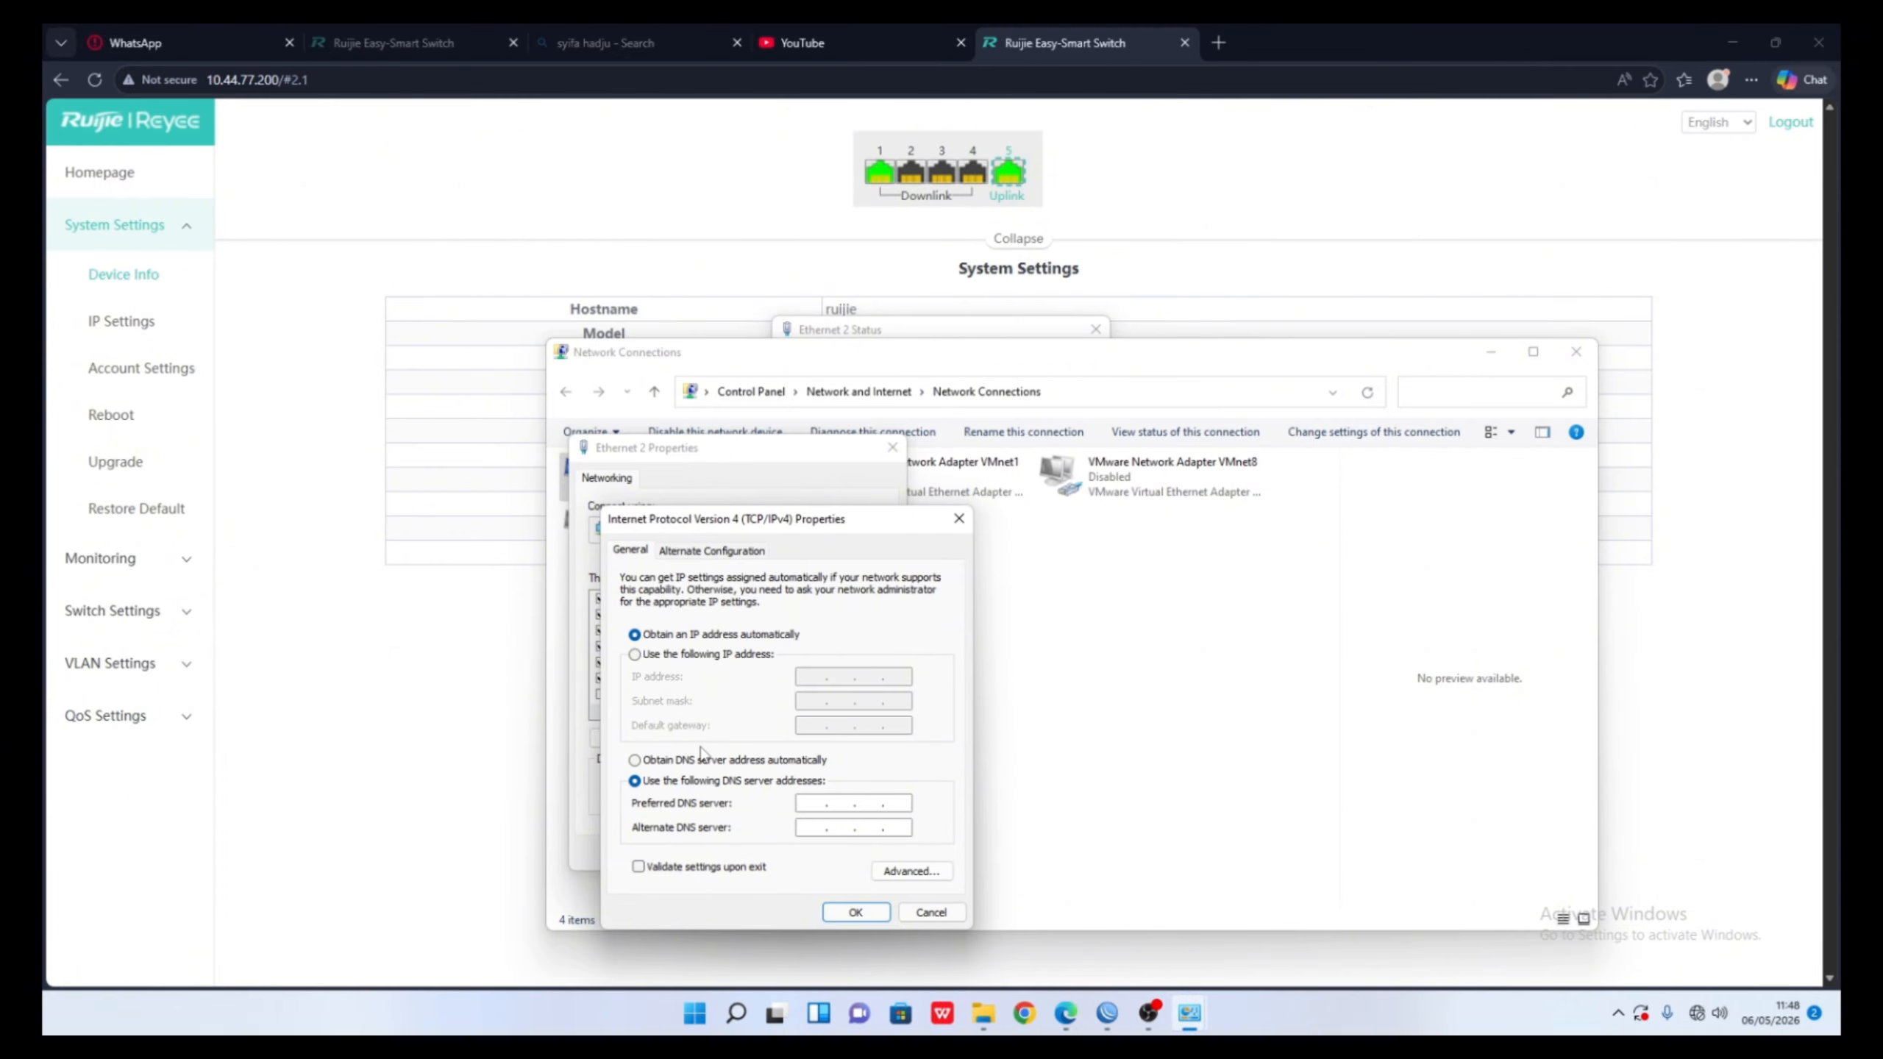
click(704, 762)
click(852, 911)
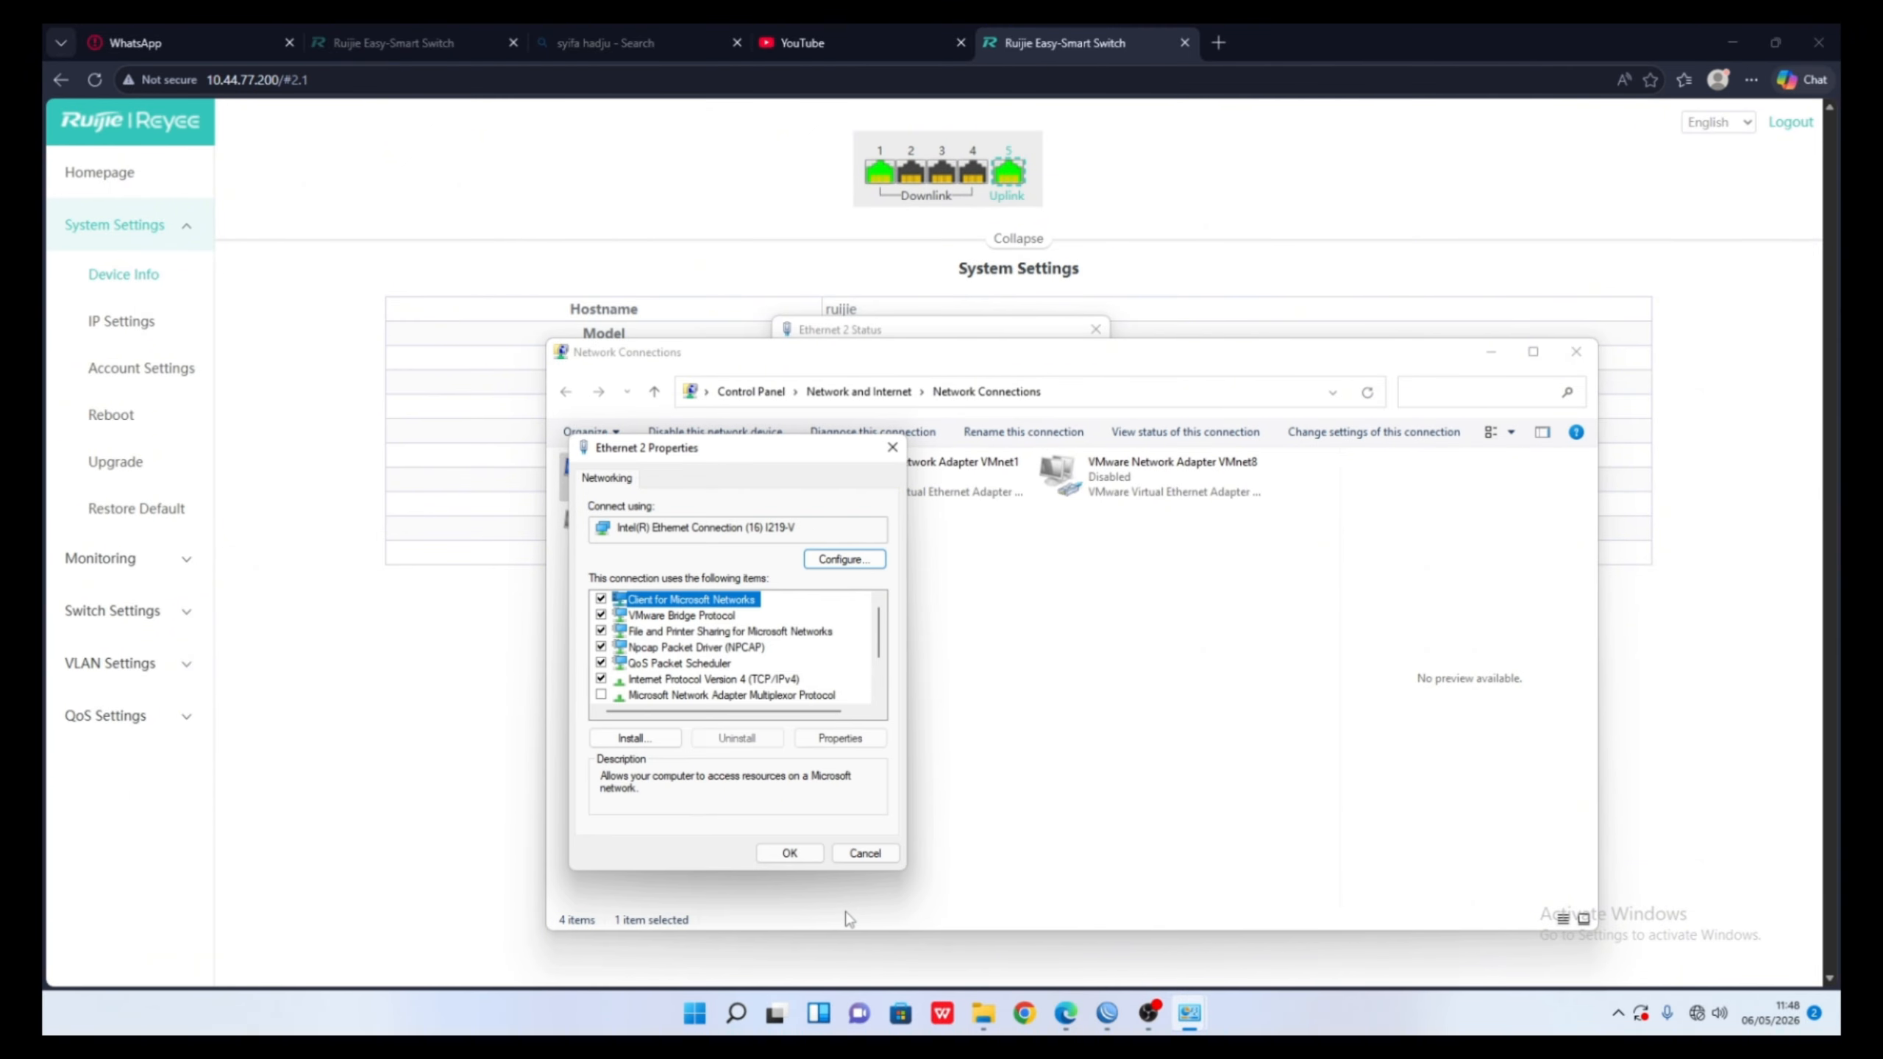
click(801, 855)
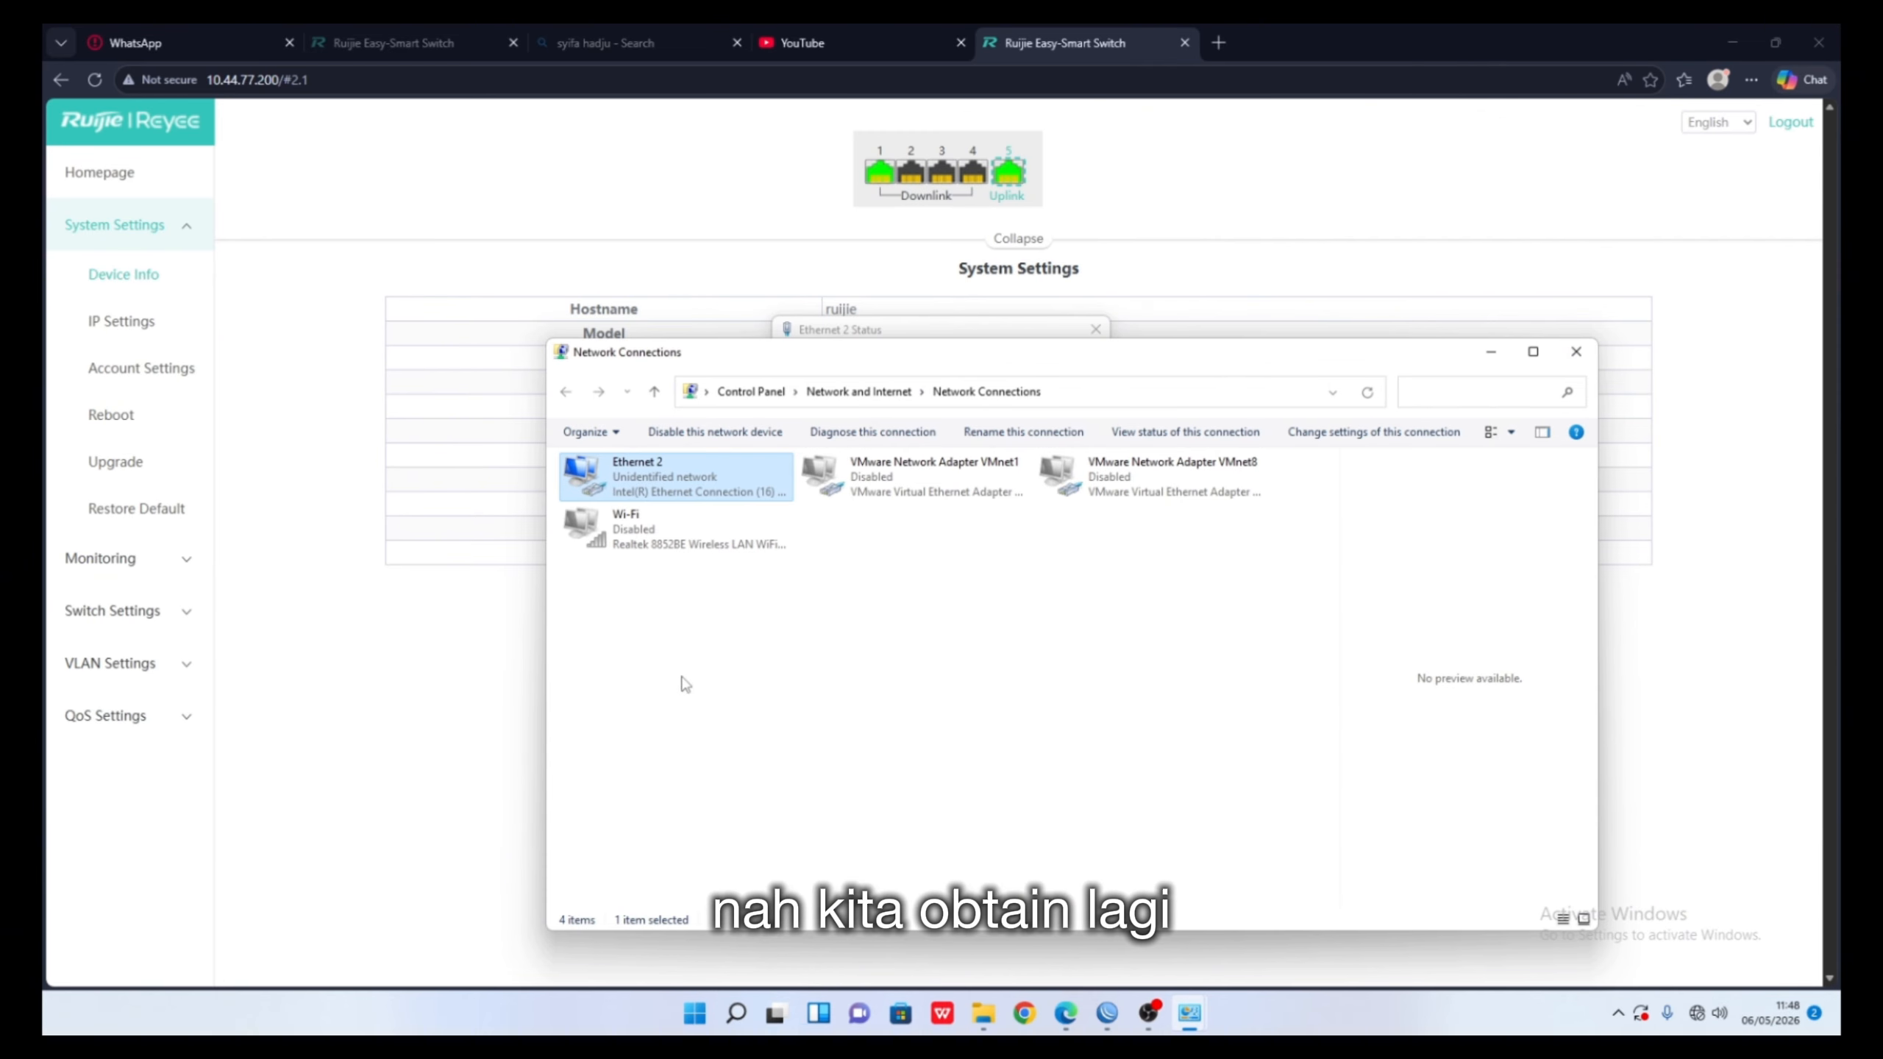
- Check the adapter in Quick Settings, now joined to Network 8
right_click(665, 486)
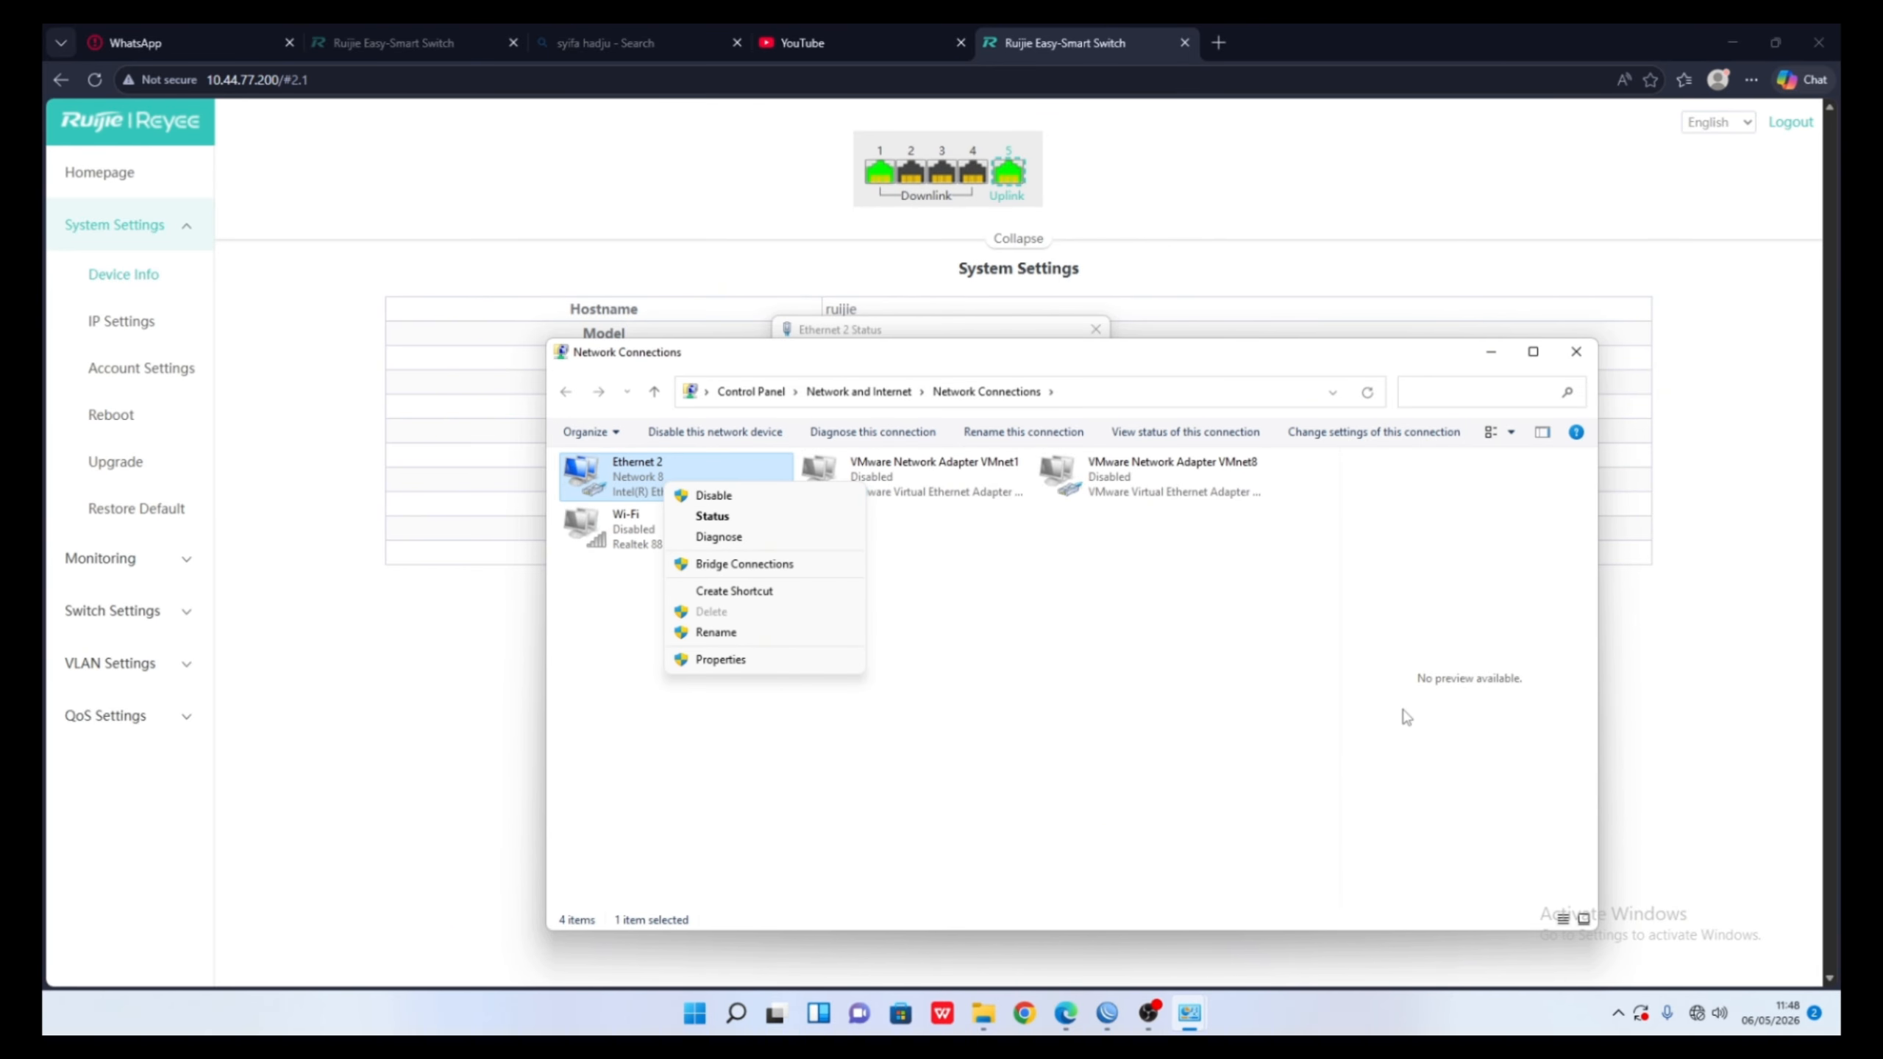
click(1181, 783)
click(1181, 784)
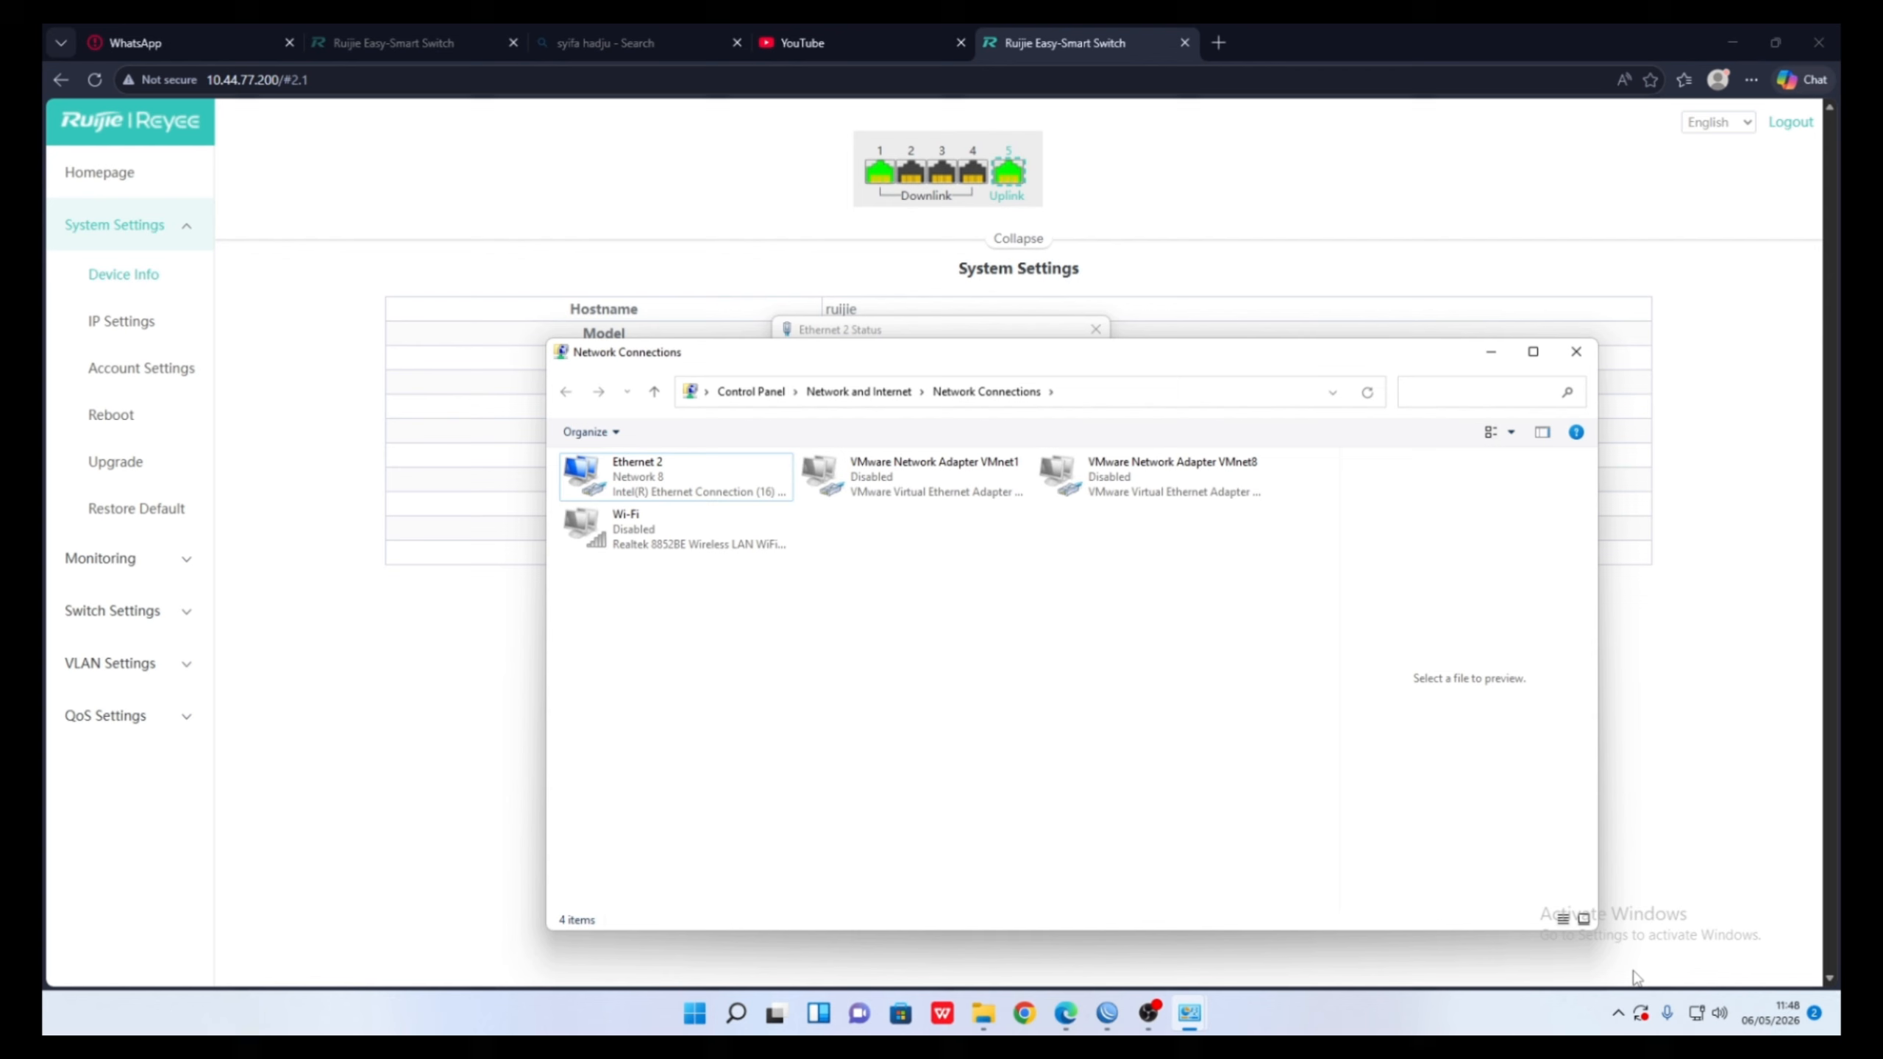
click(1697, 1014)
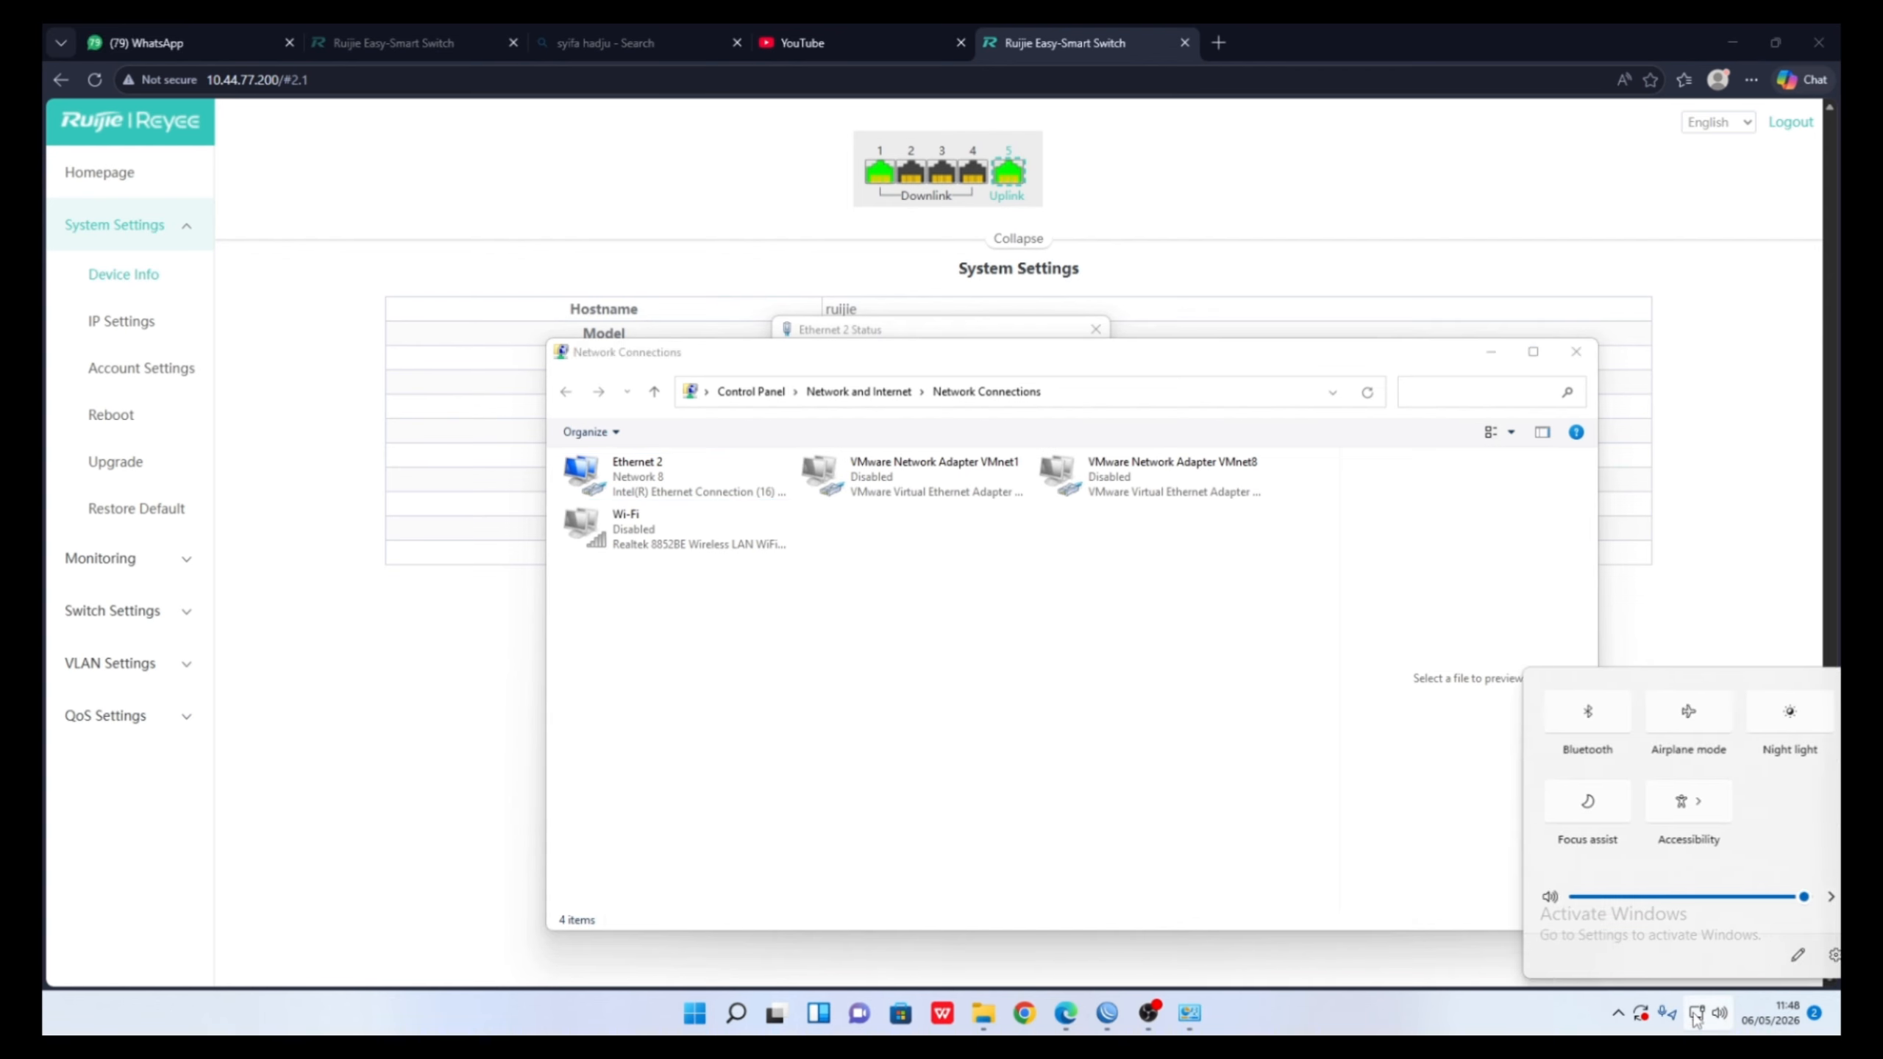
click(477, 775)
- Reload YouTube to test internet access and start a continuous ping to 172.16.10.1
click(937, 38)
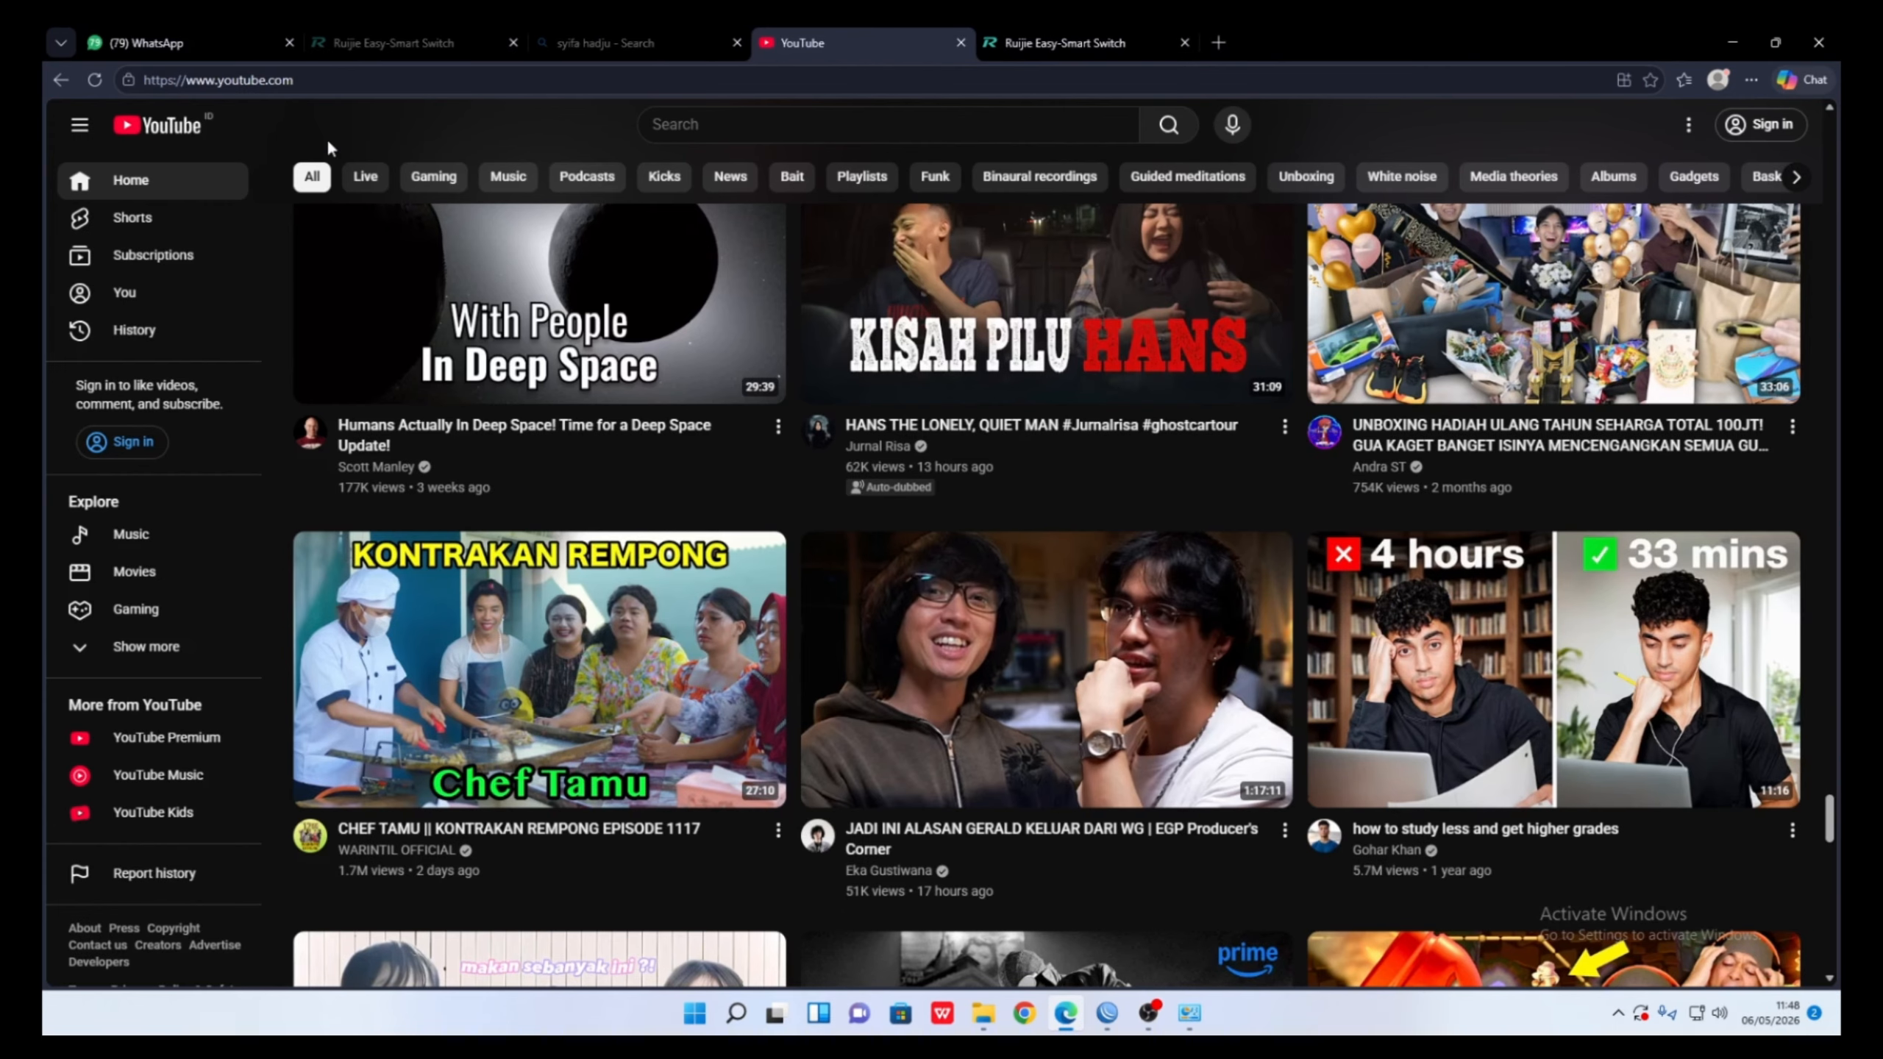
click(102, 83)
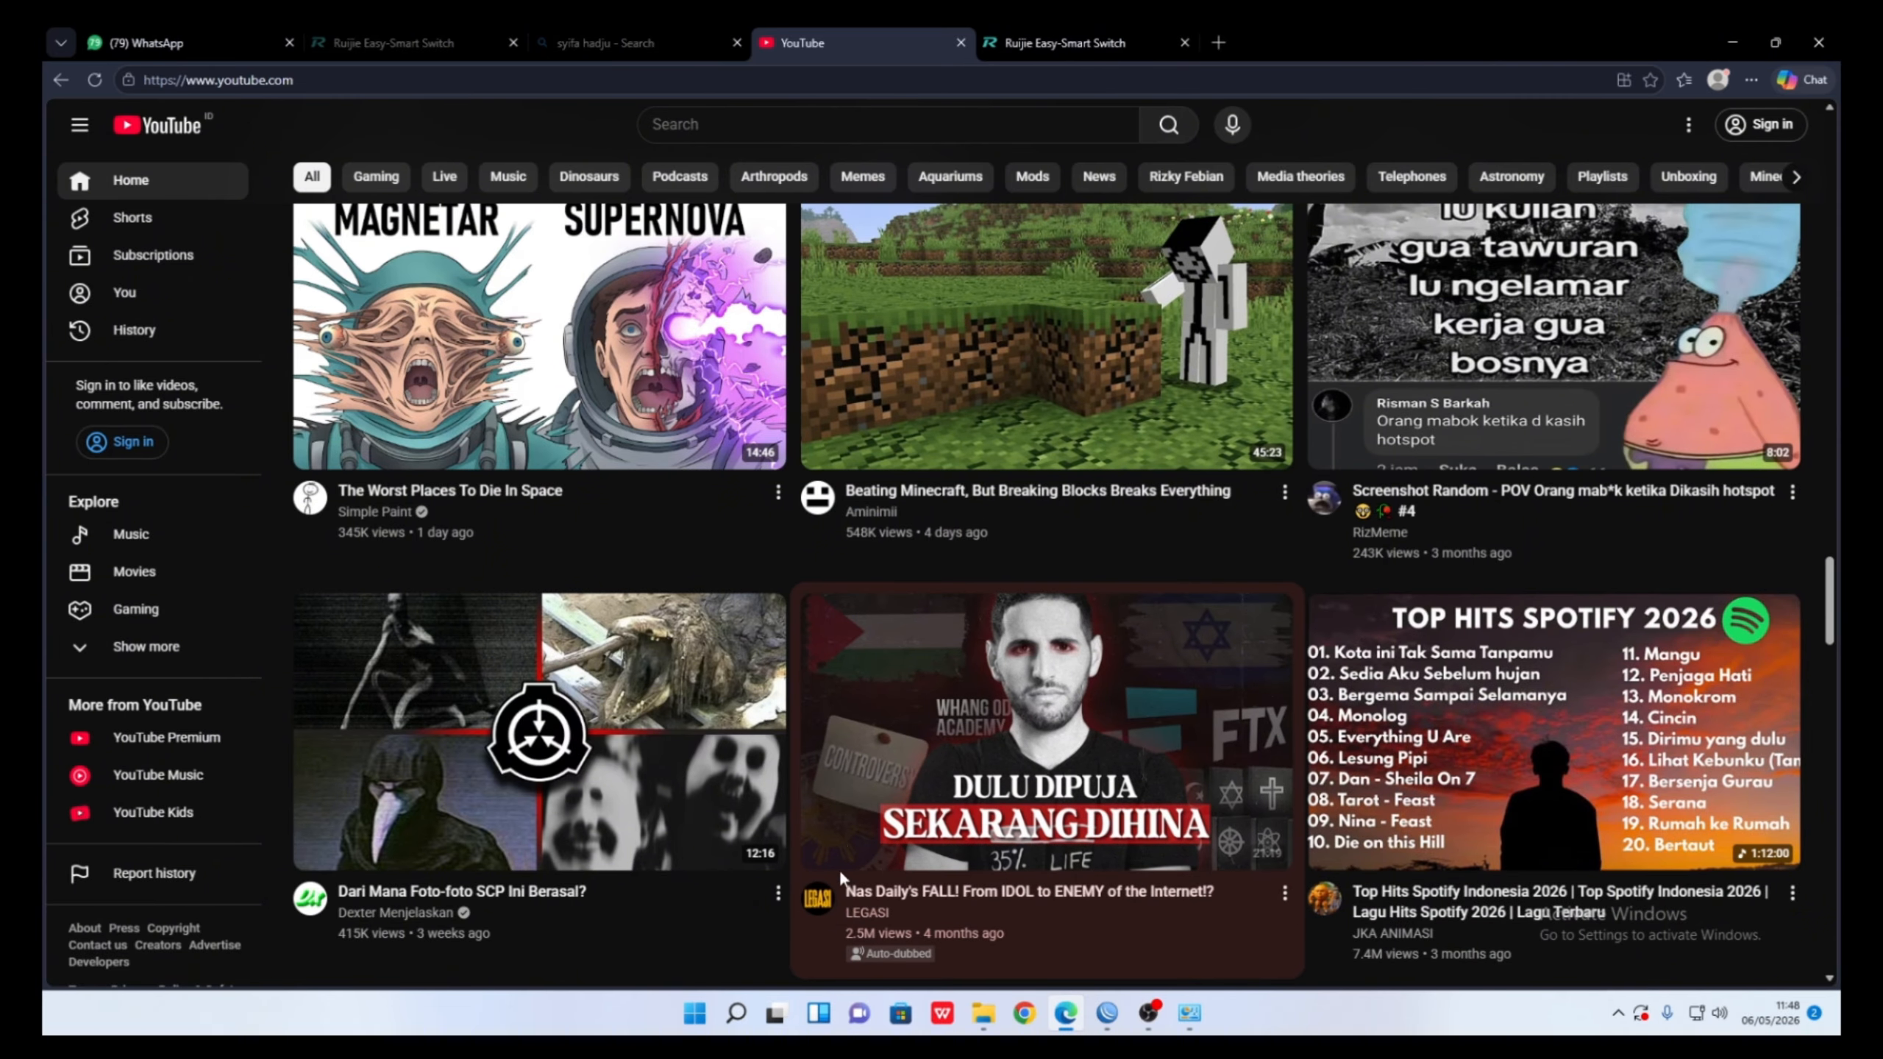
key(super+r)
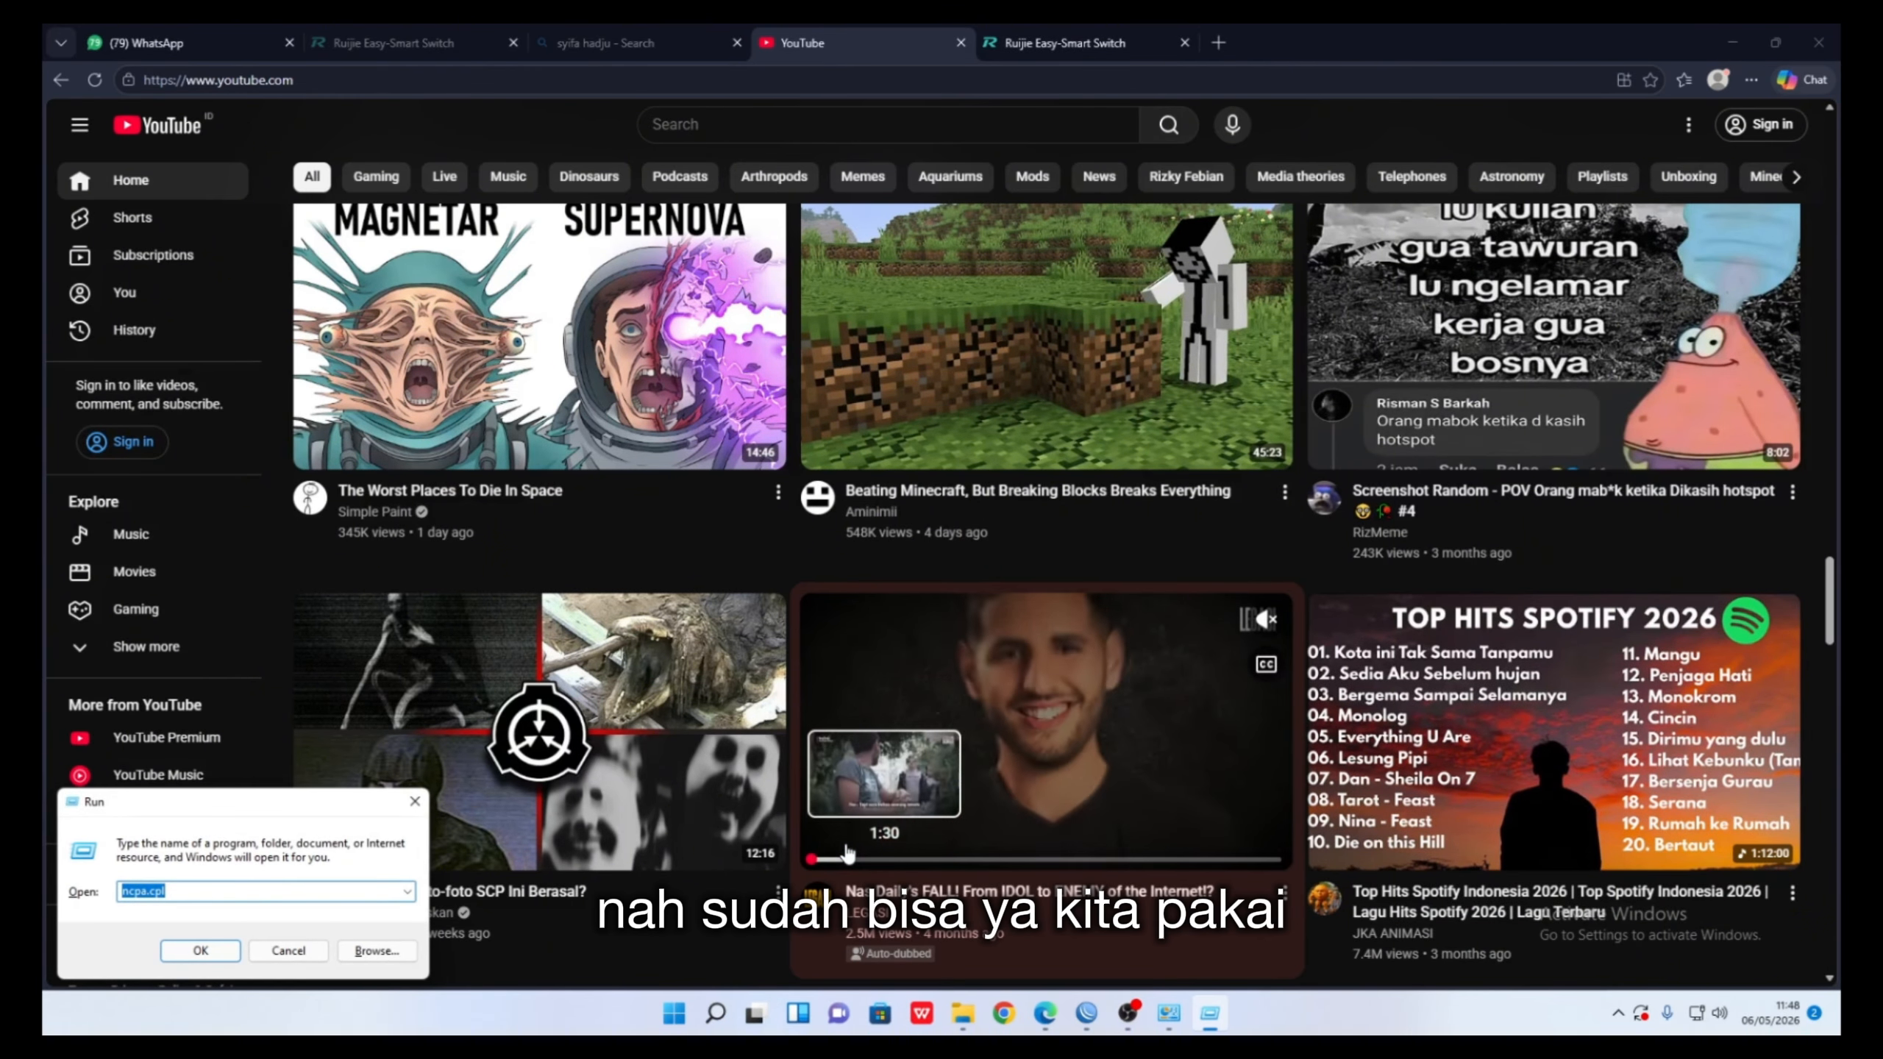
text(17)
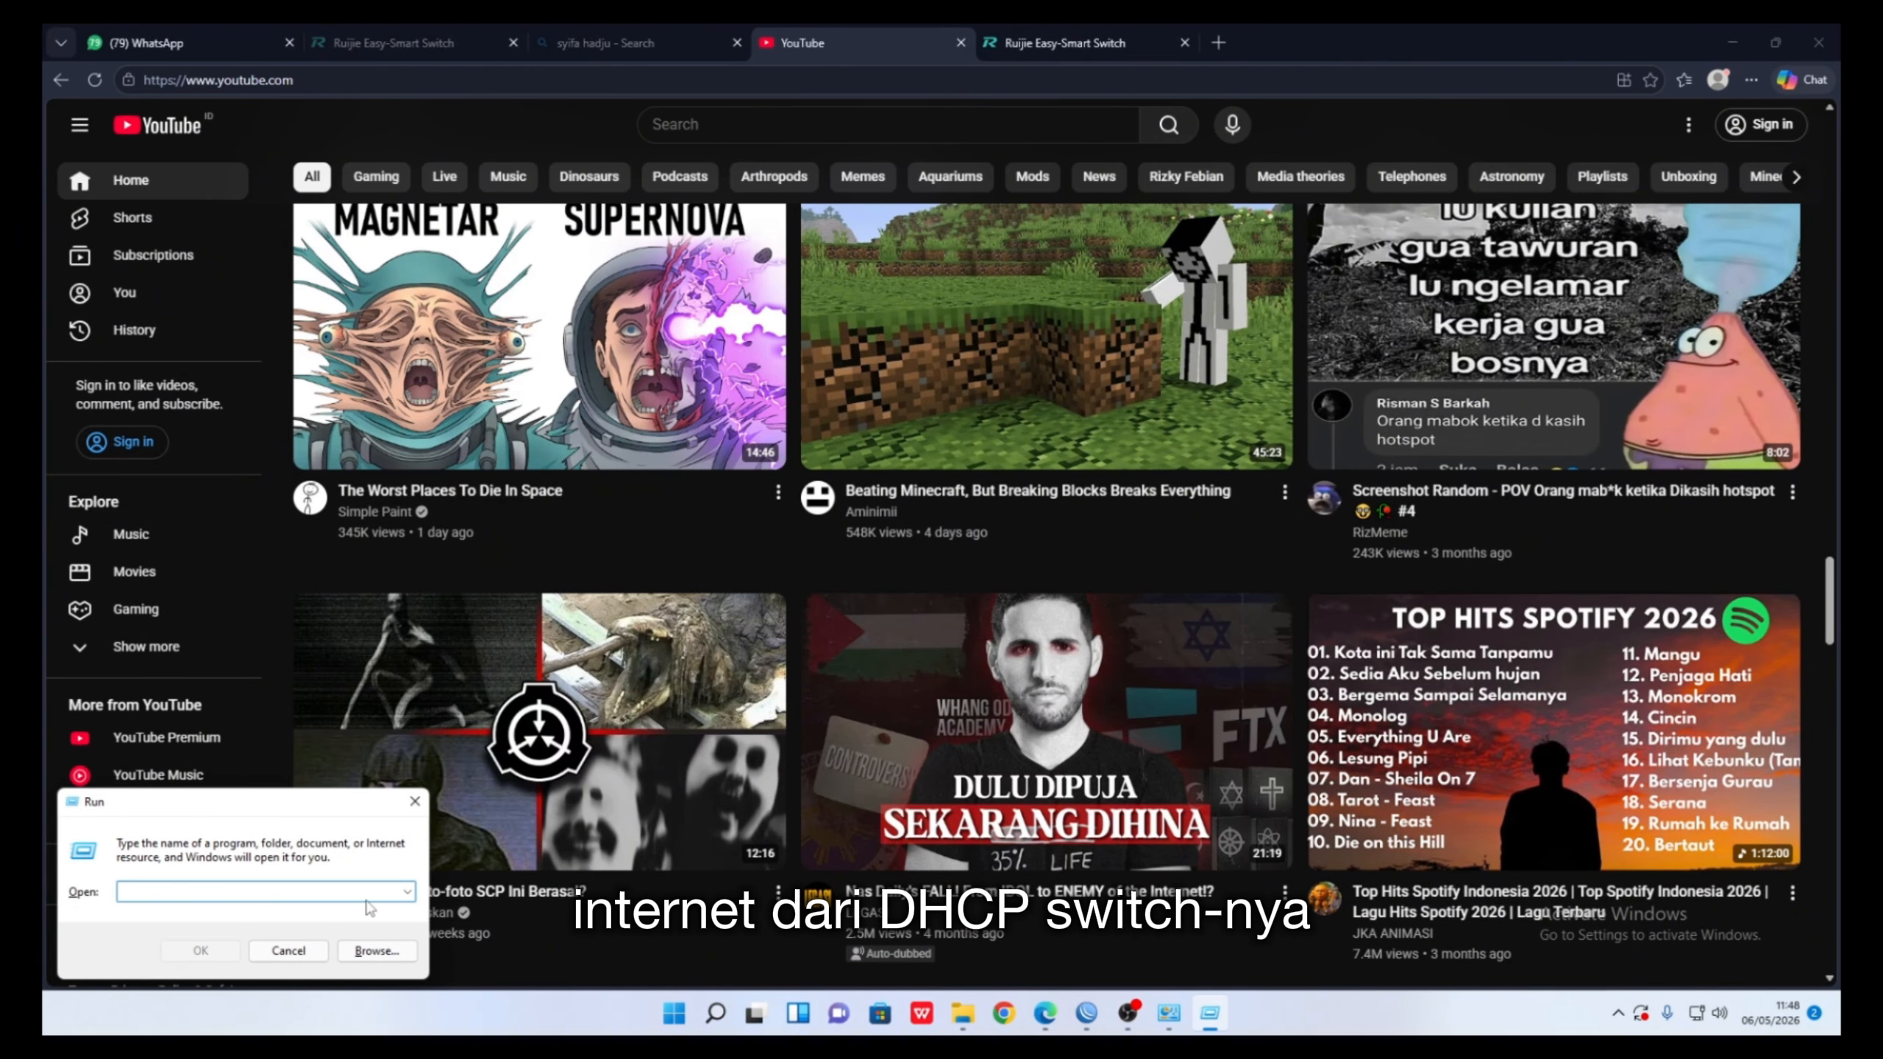
key(BackSpace)
key(BackSpace)
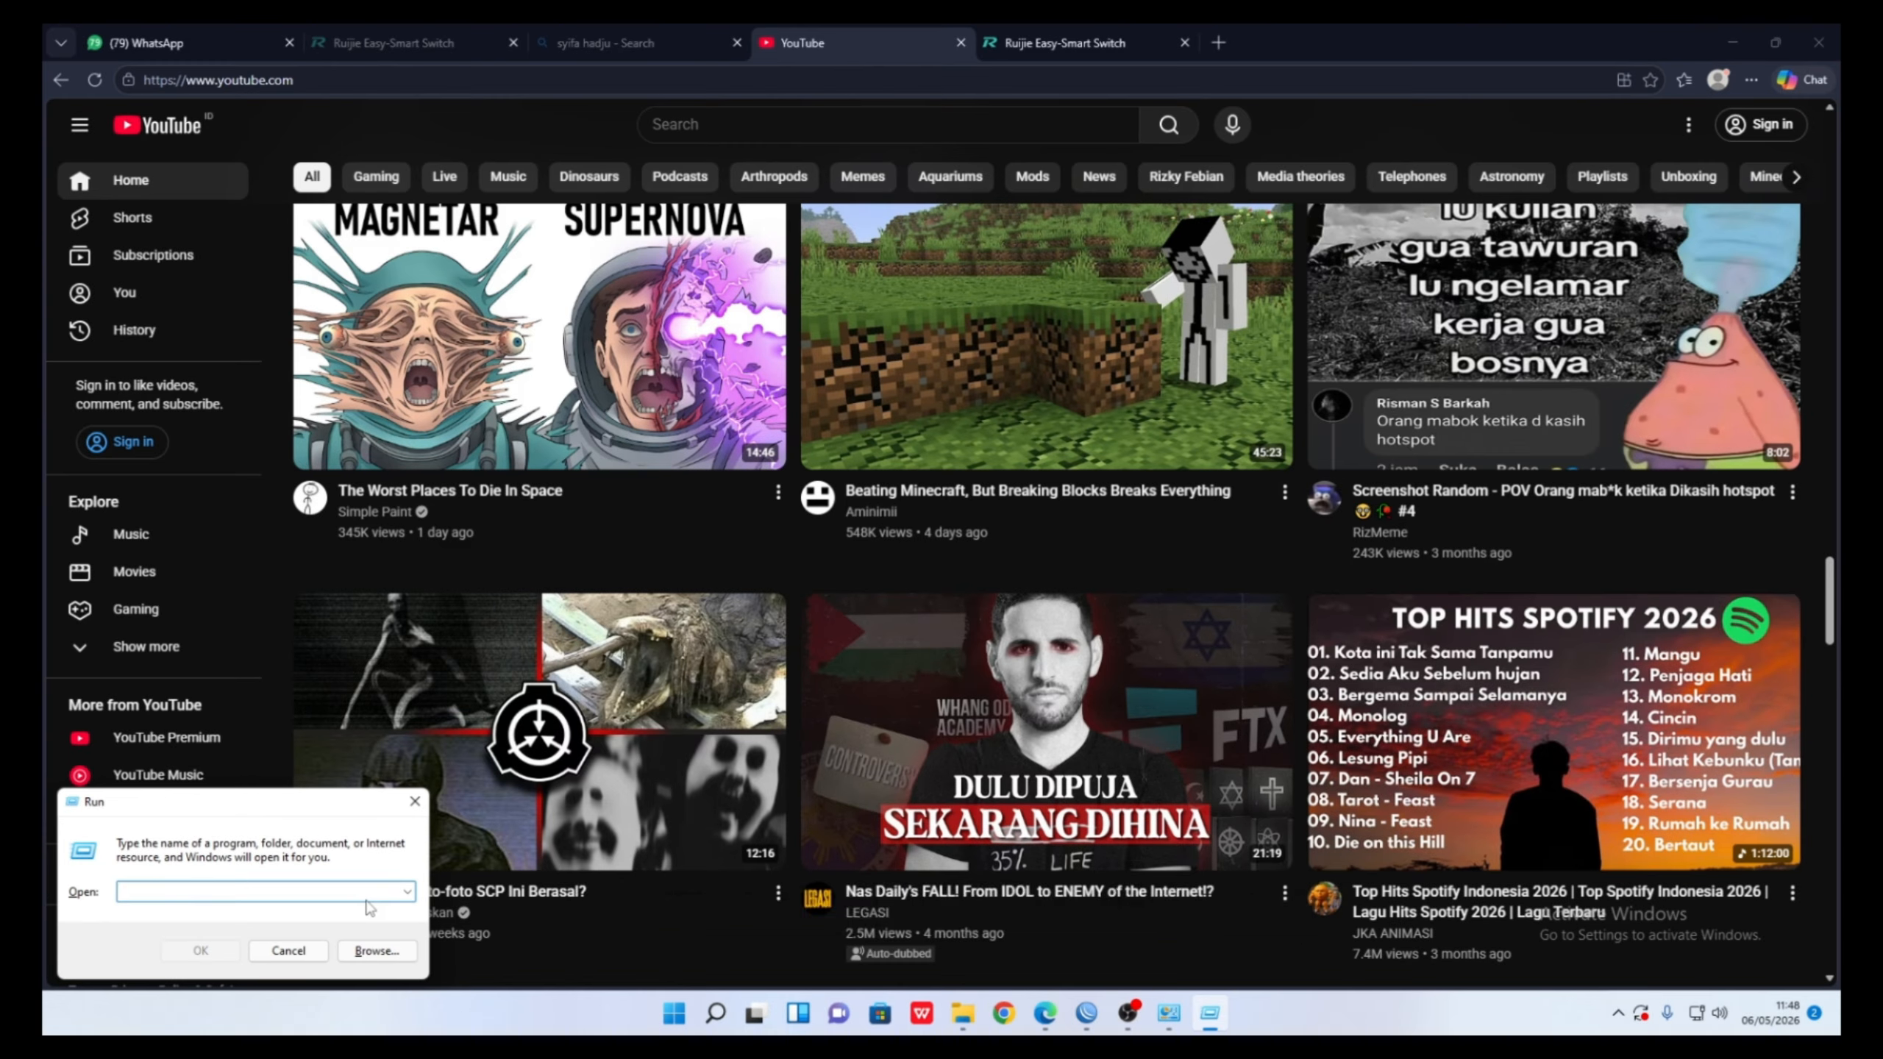
text(ping )
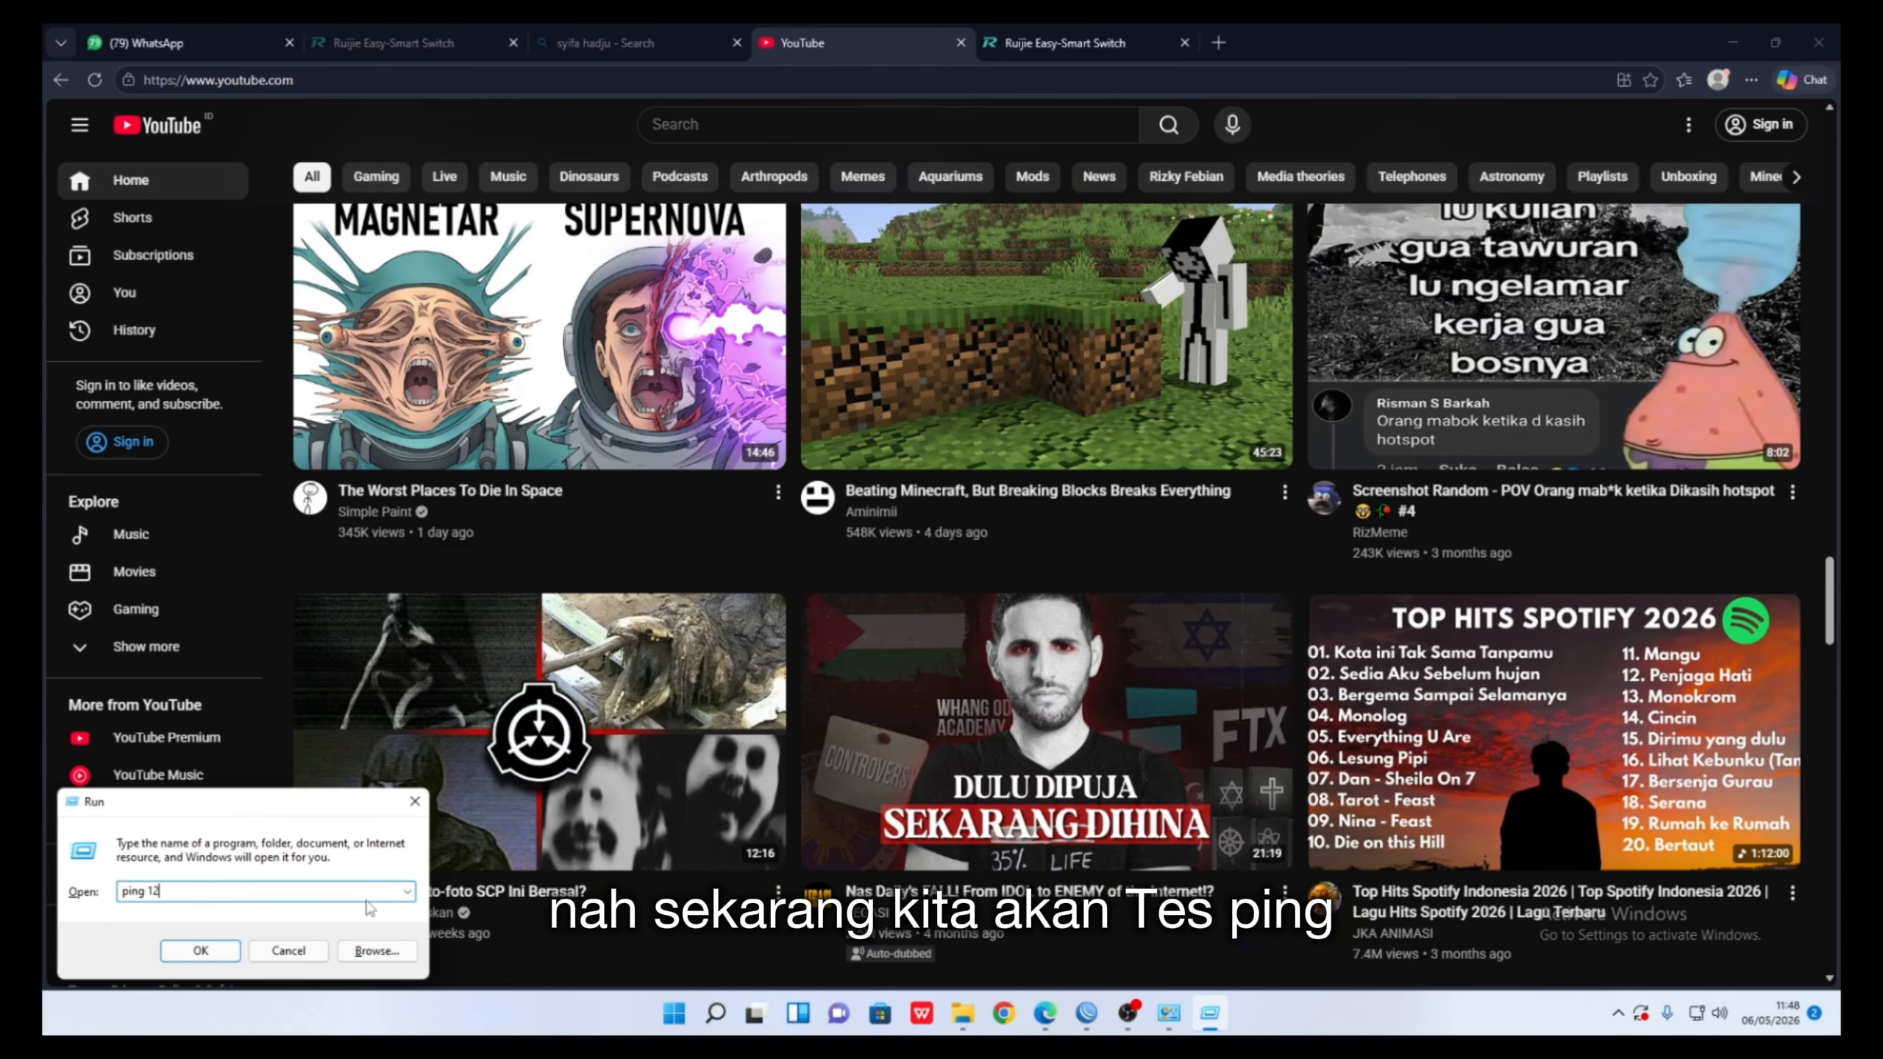
text(172)
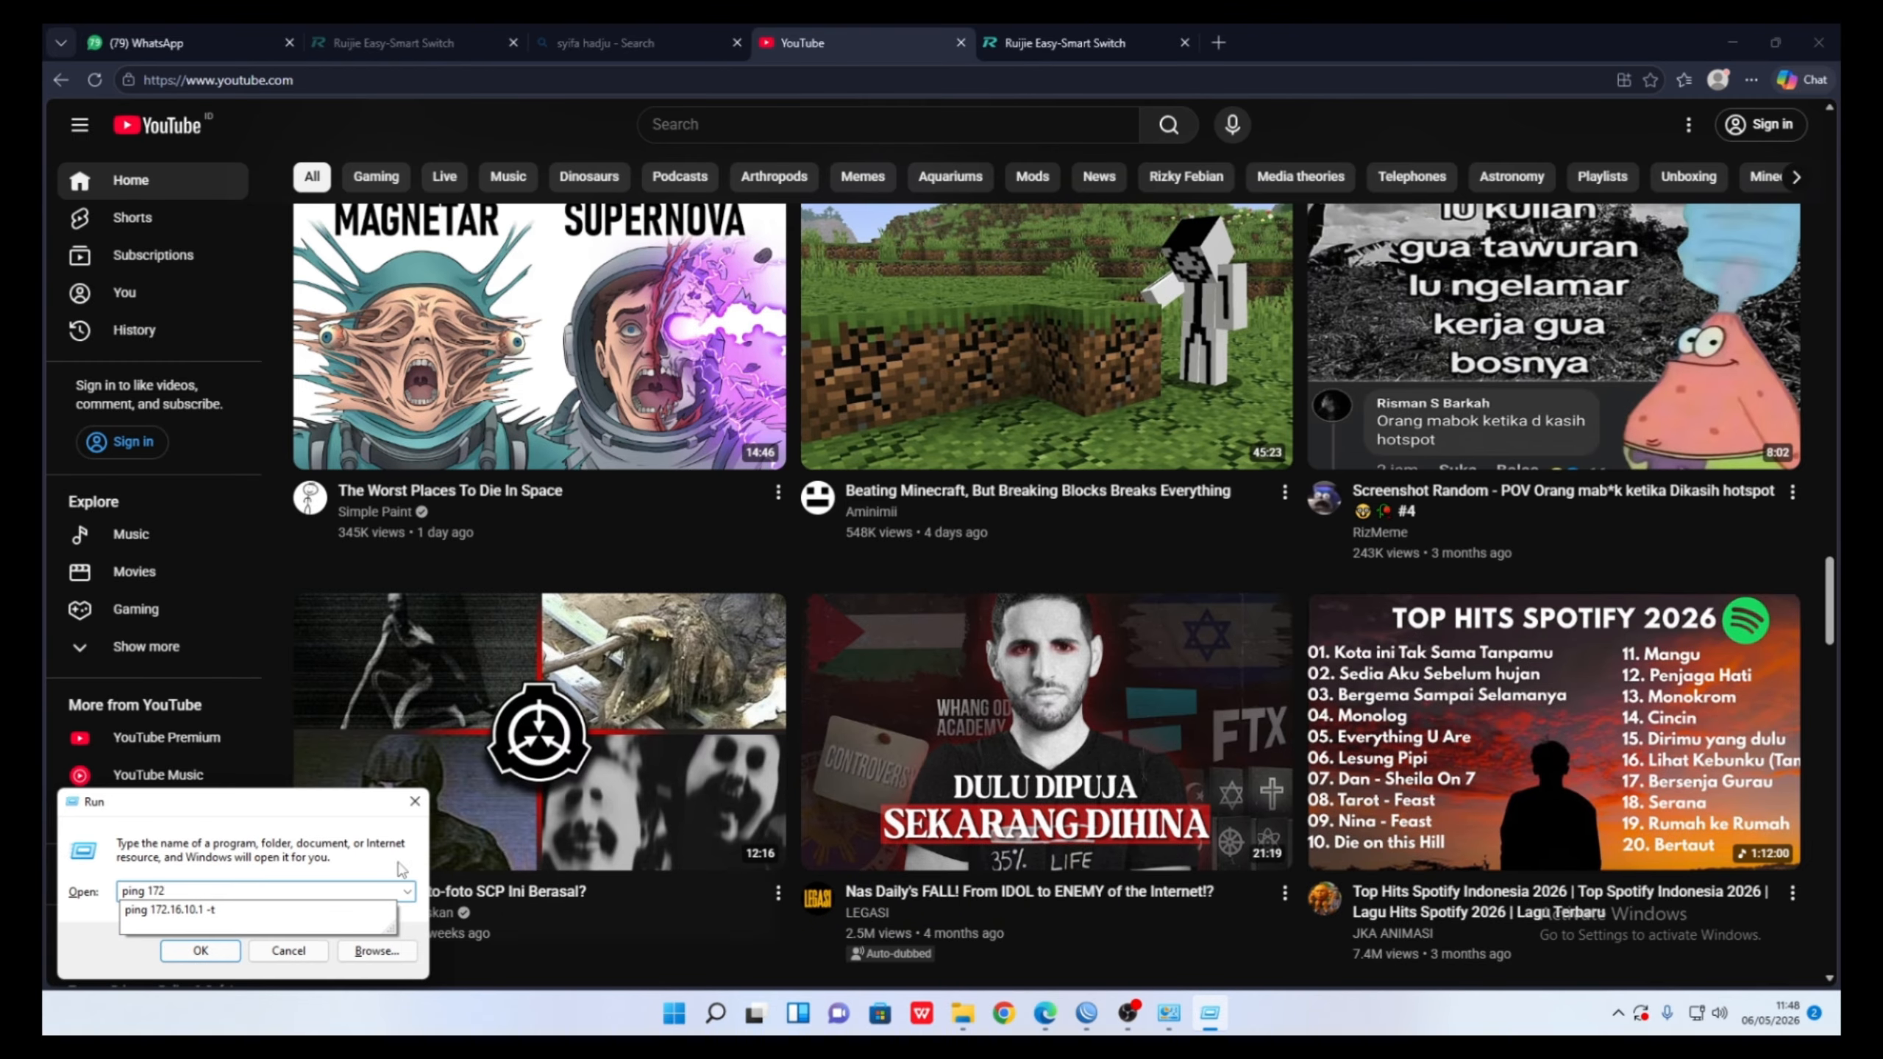
click(275, 922)
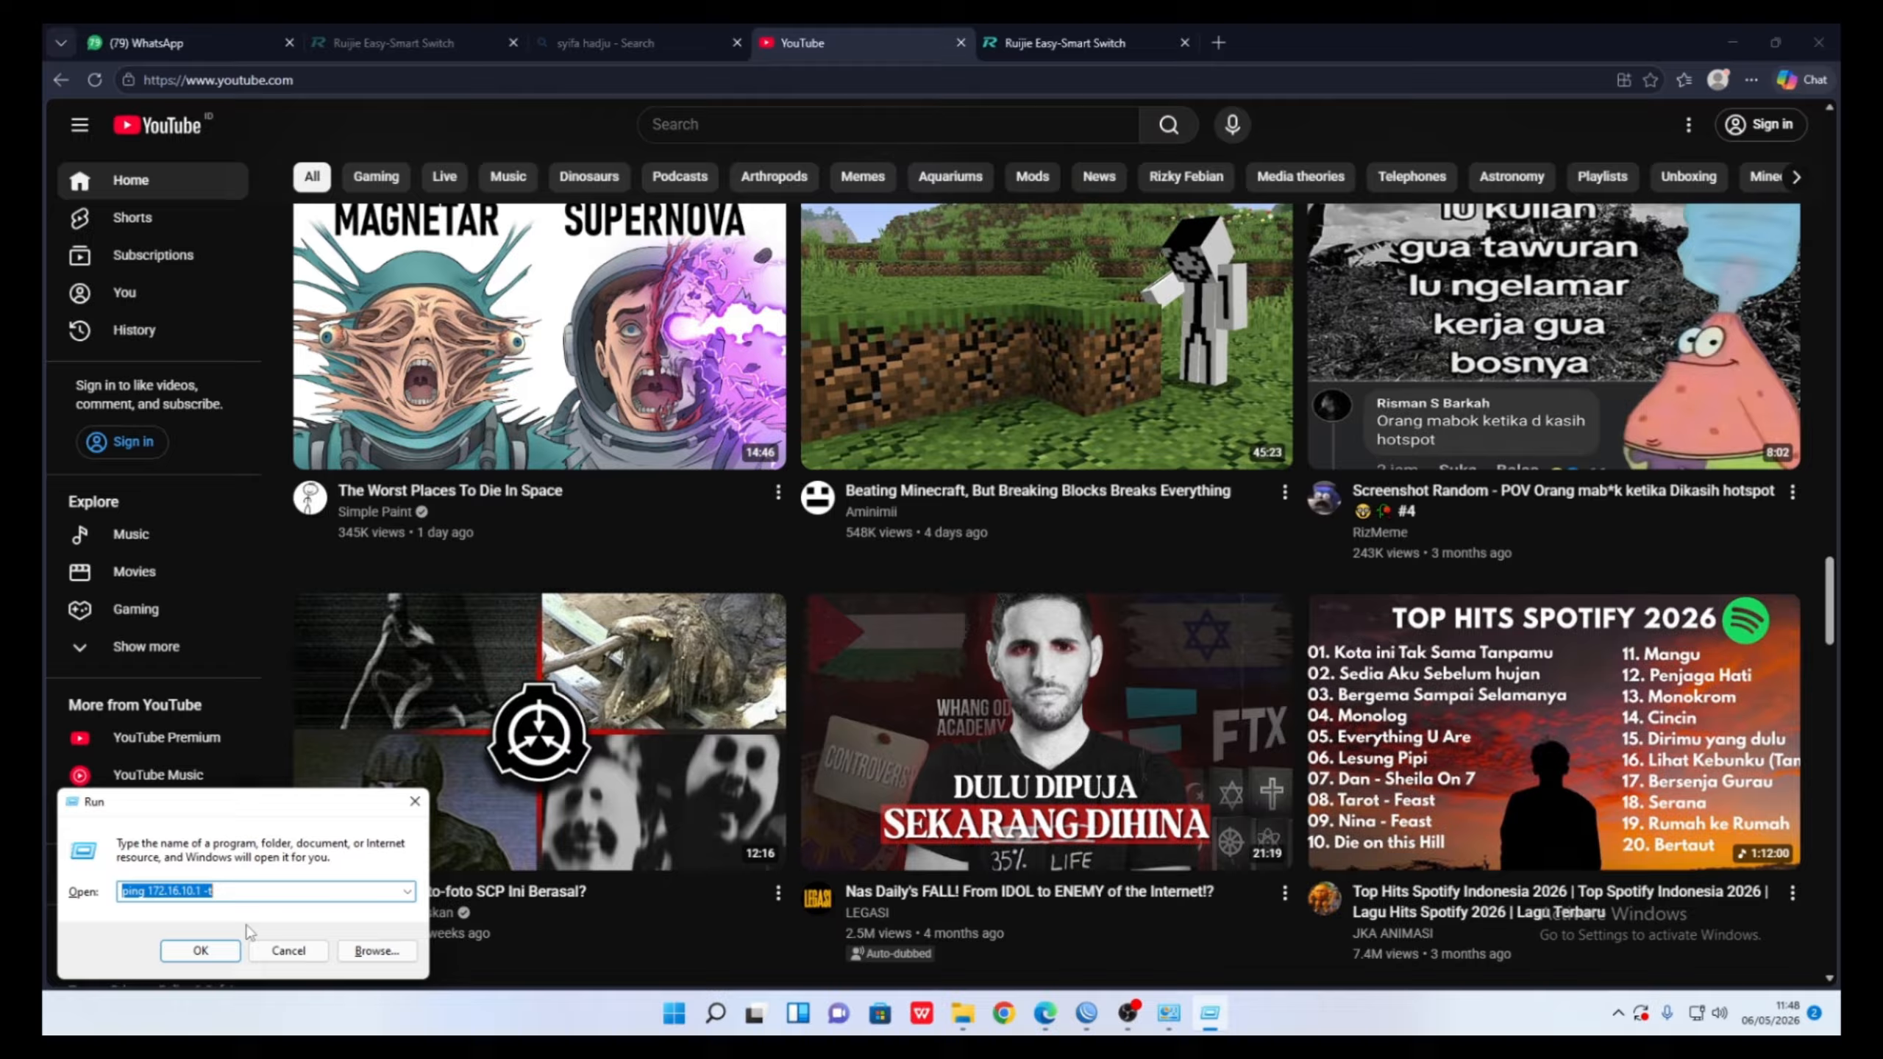
click(200, 950)
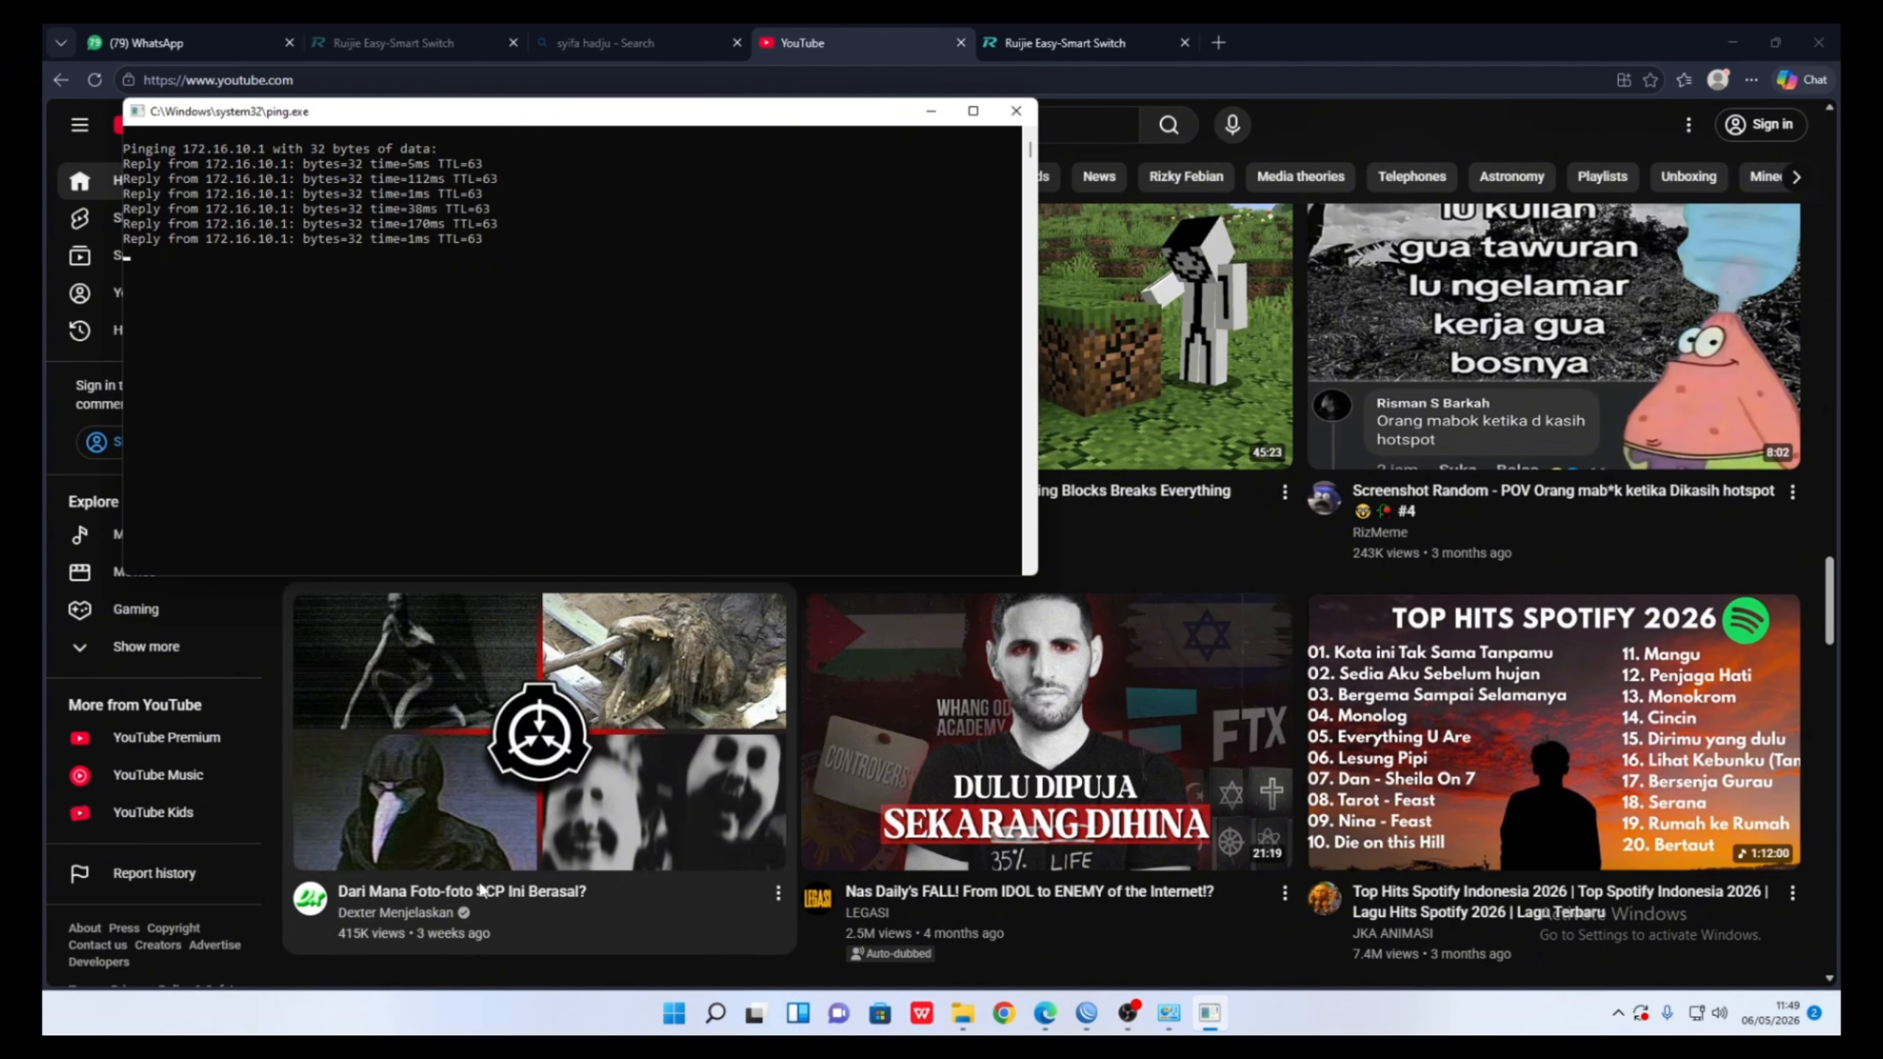
- Run a continuous ping to 192.168.5.2, then stop it and close its console
mouse_move(714, 1022)
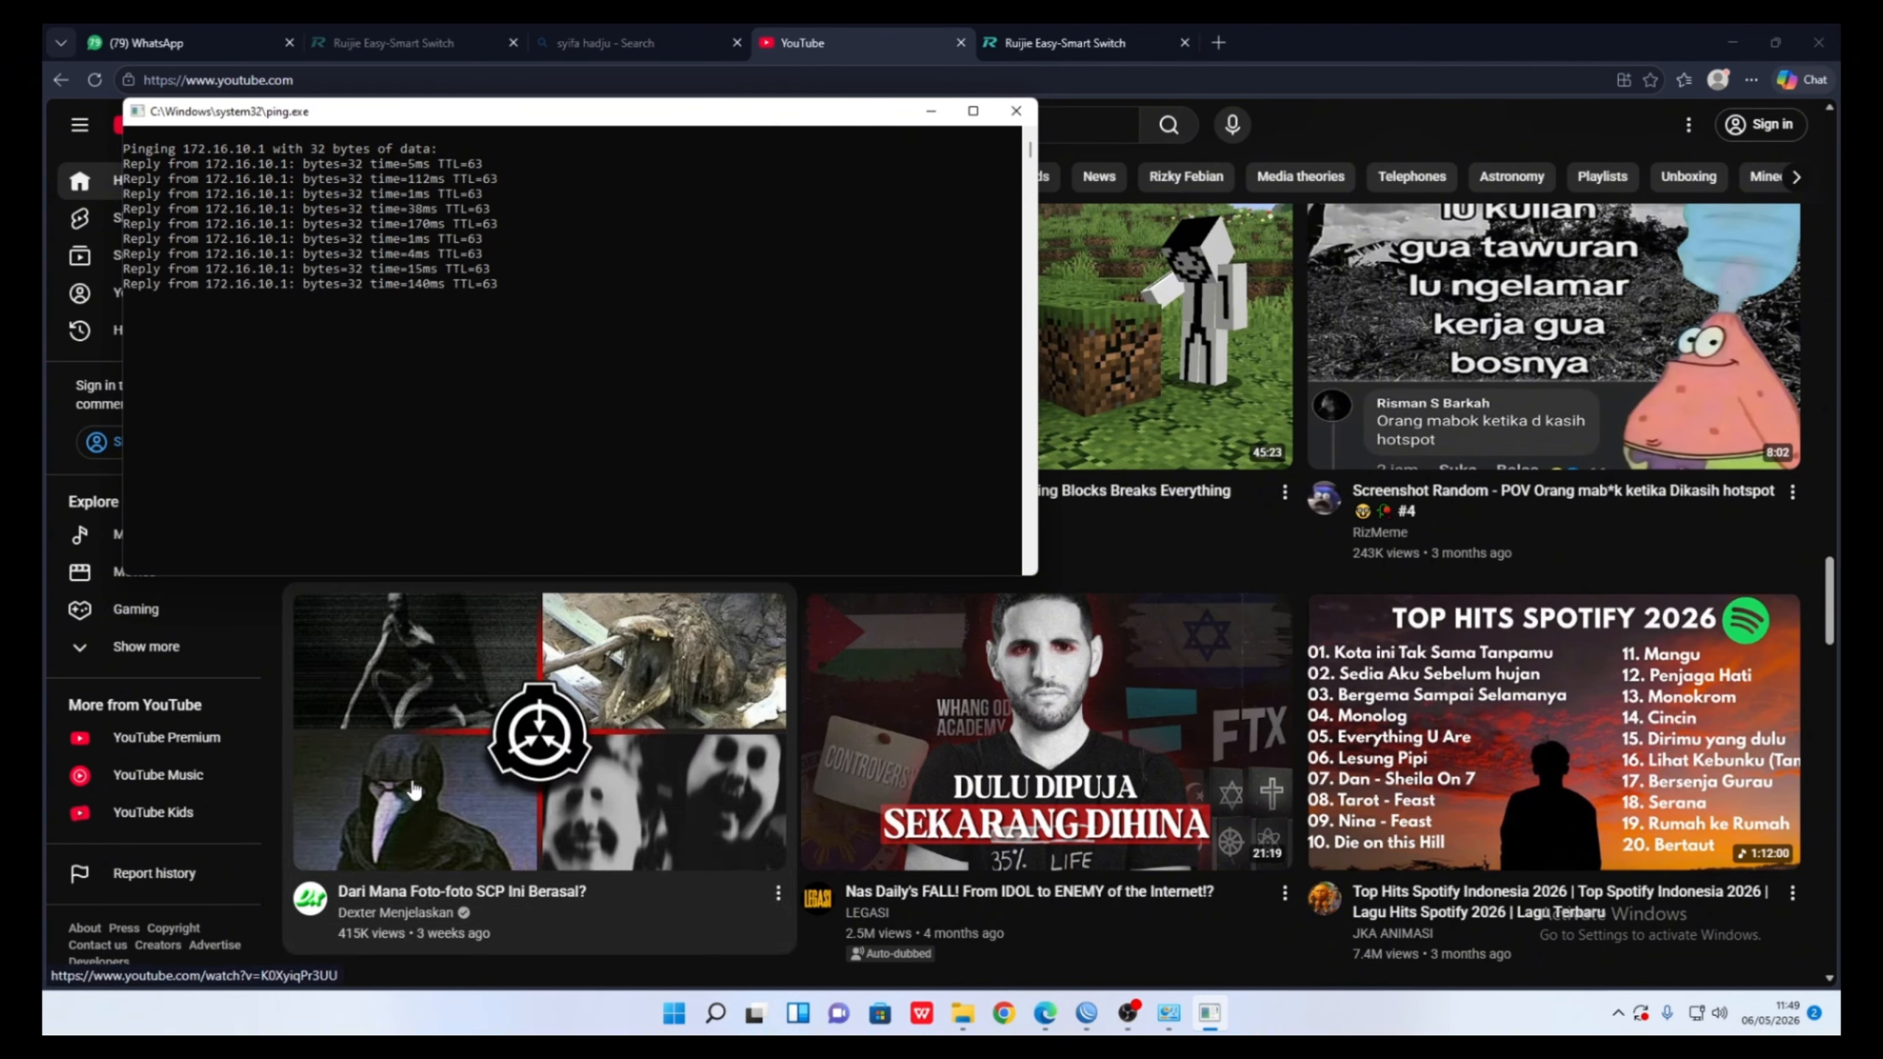
key(super+r)
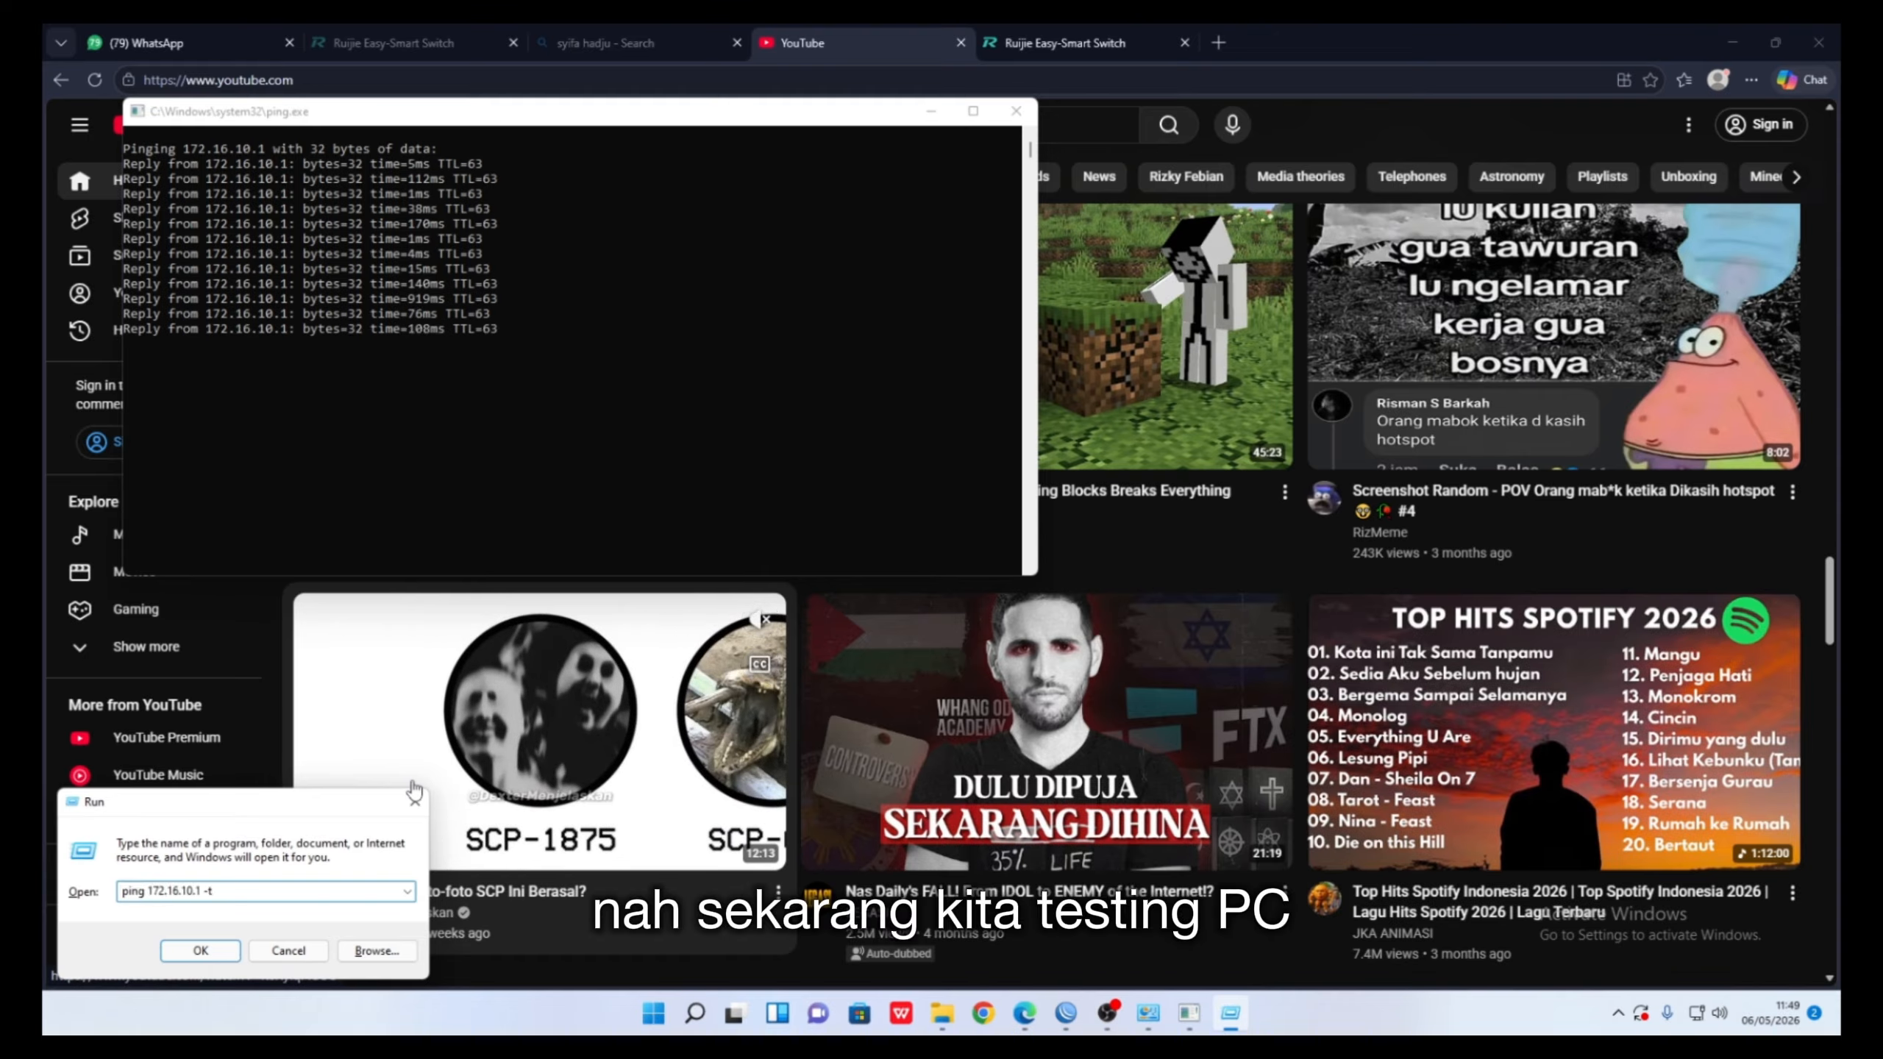
key(BackSpace)
key(BackSpace)
key(BackSpace)
key(BackSpace)
key(BackSpace)
key(BackSpace)
key(BackSpace)
key(BackSpace)
key(BackSpace)
key(BackSpace)
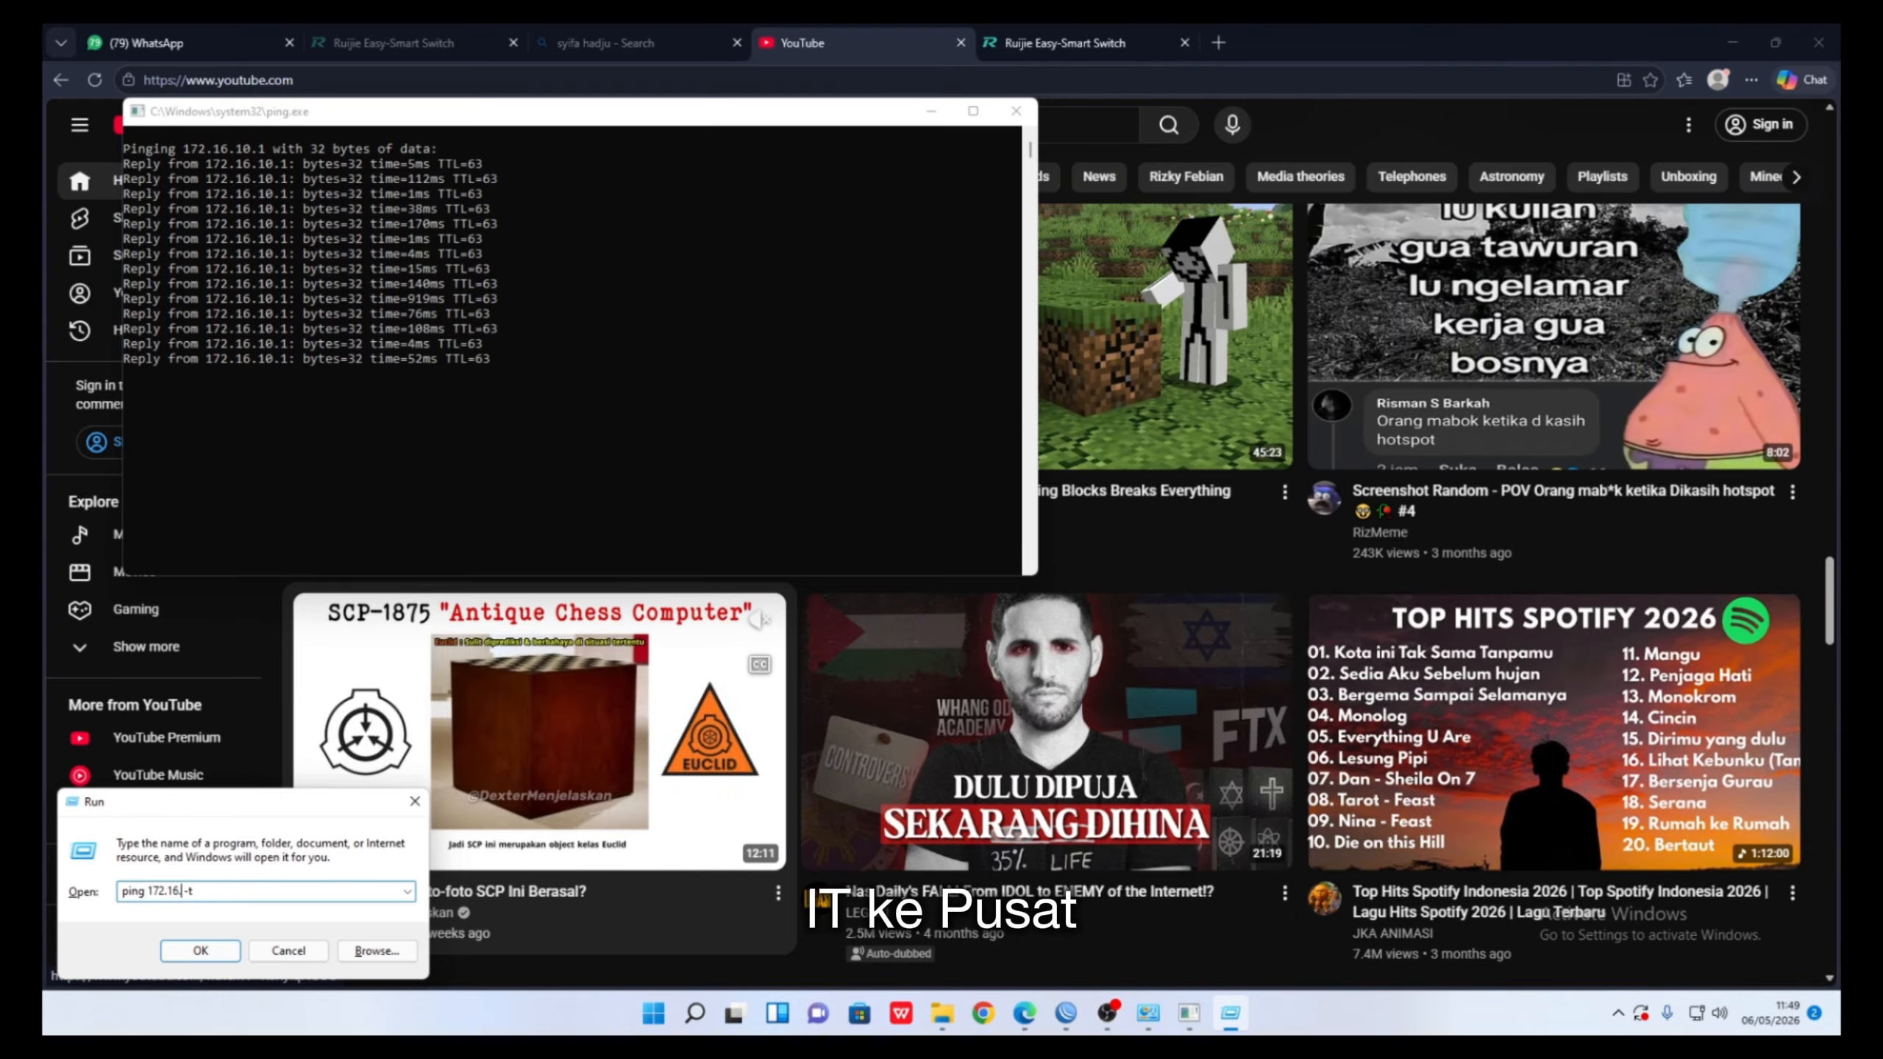
text(92)
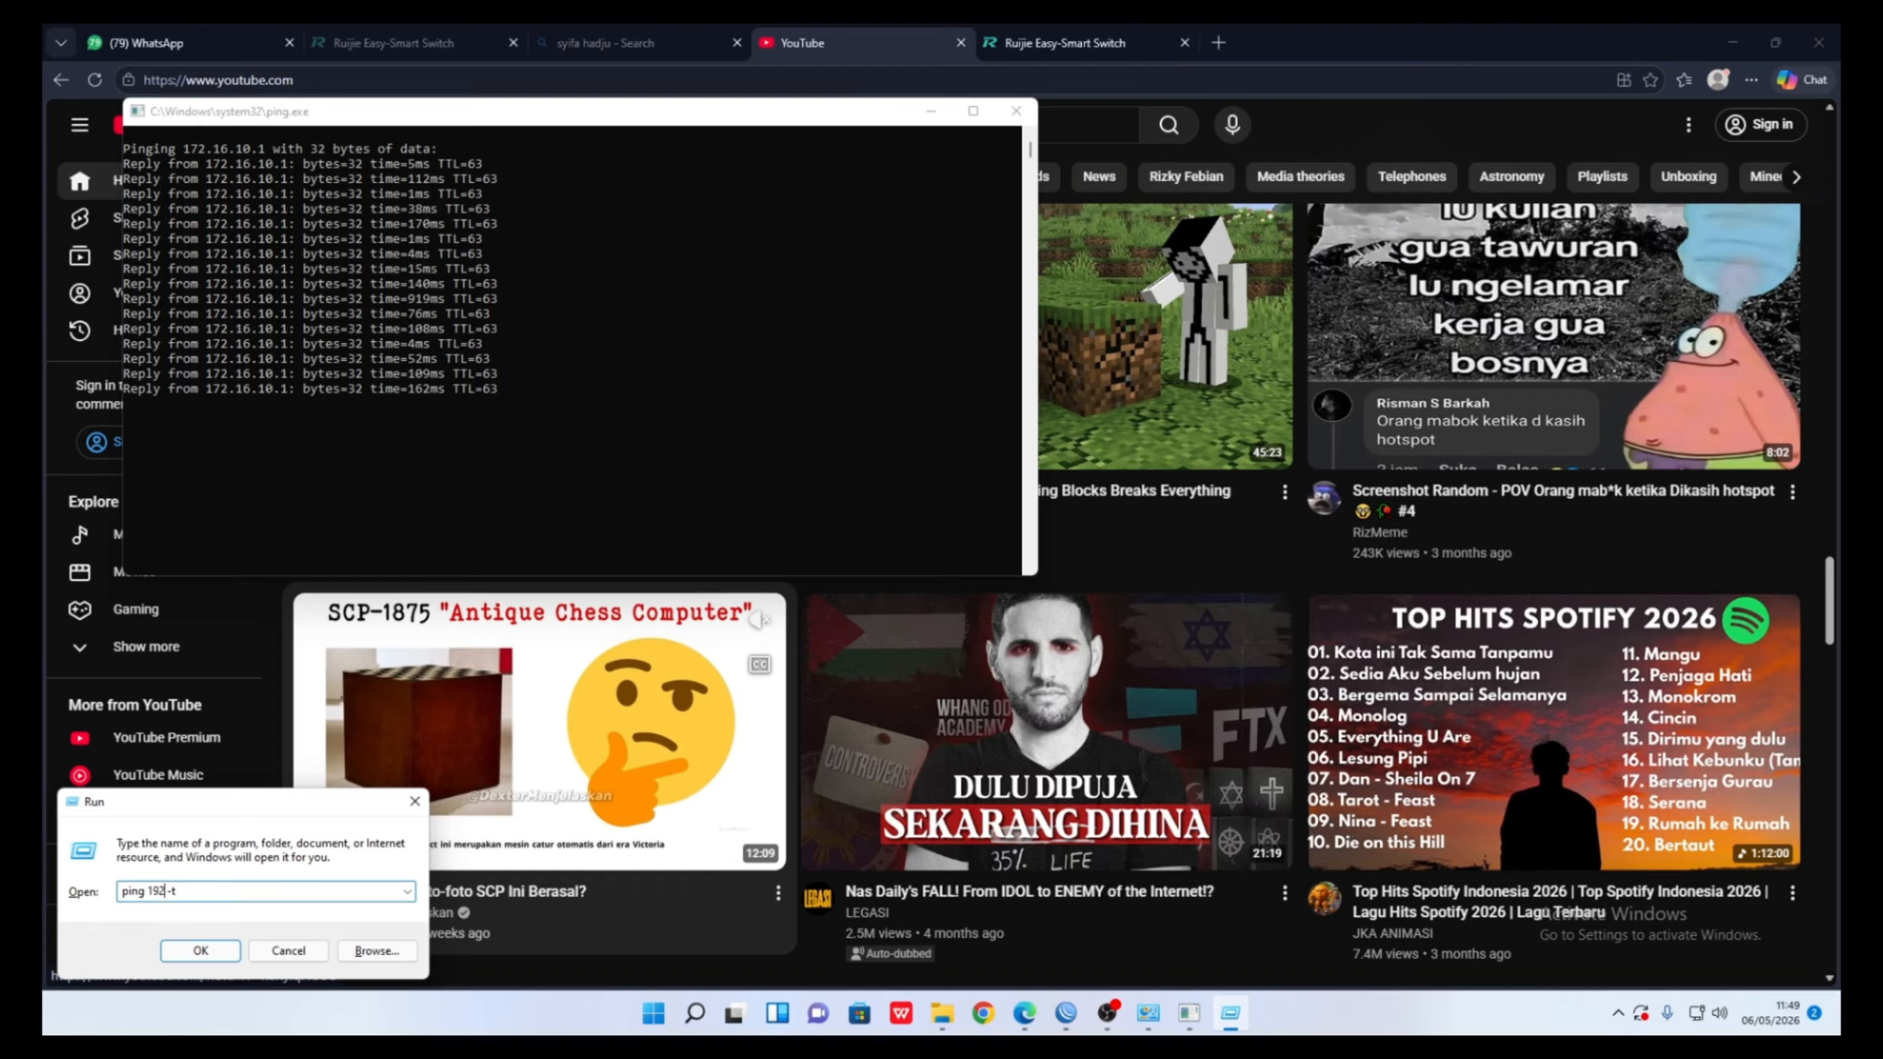
text(.16)
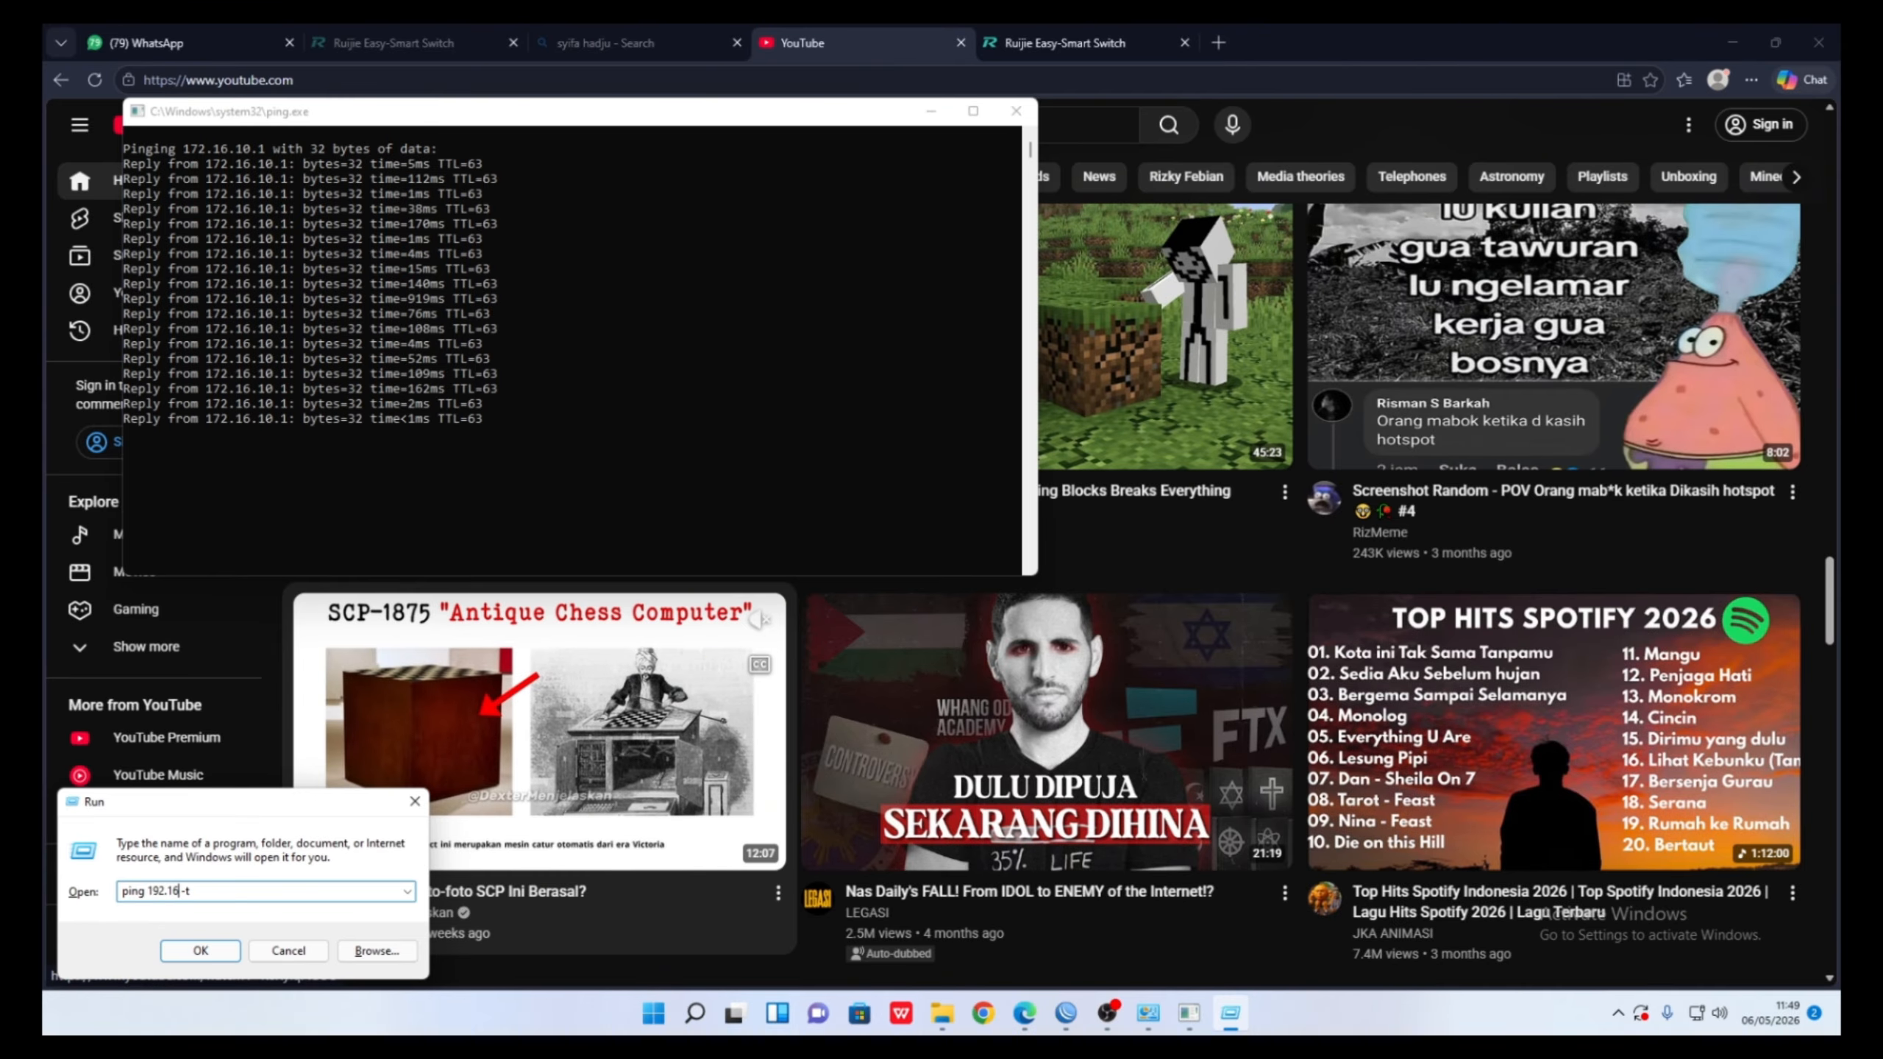
text(8.)
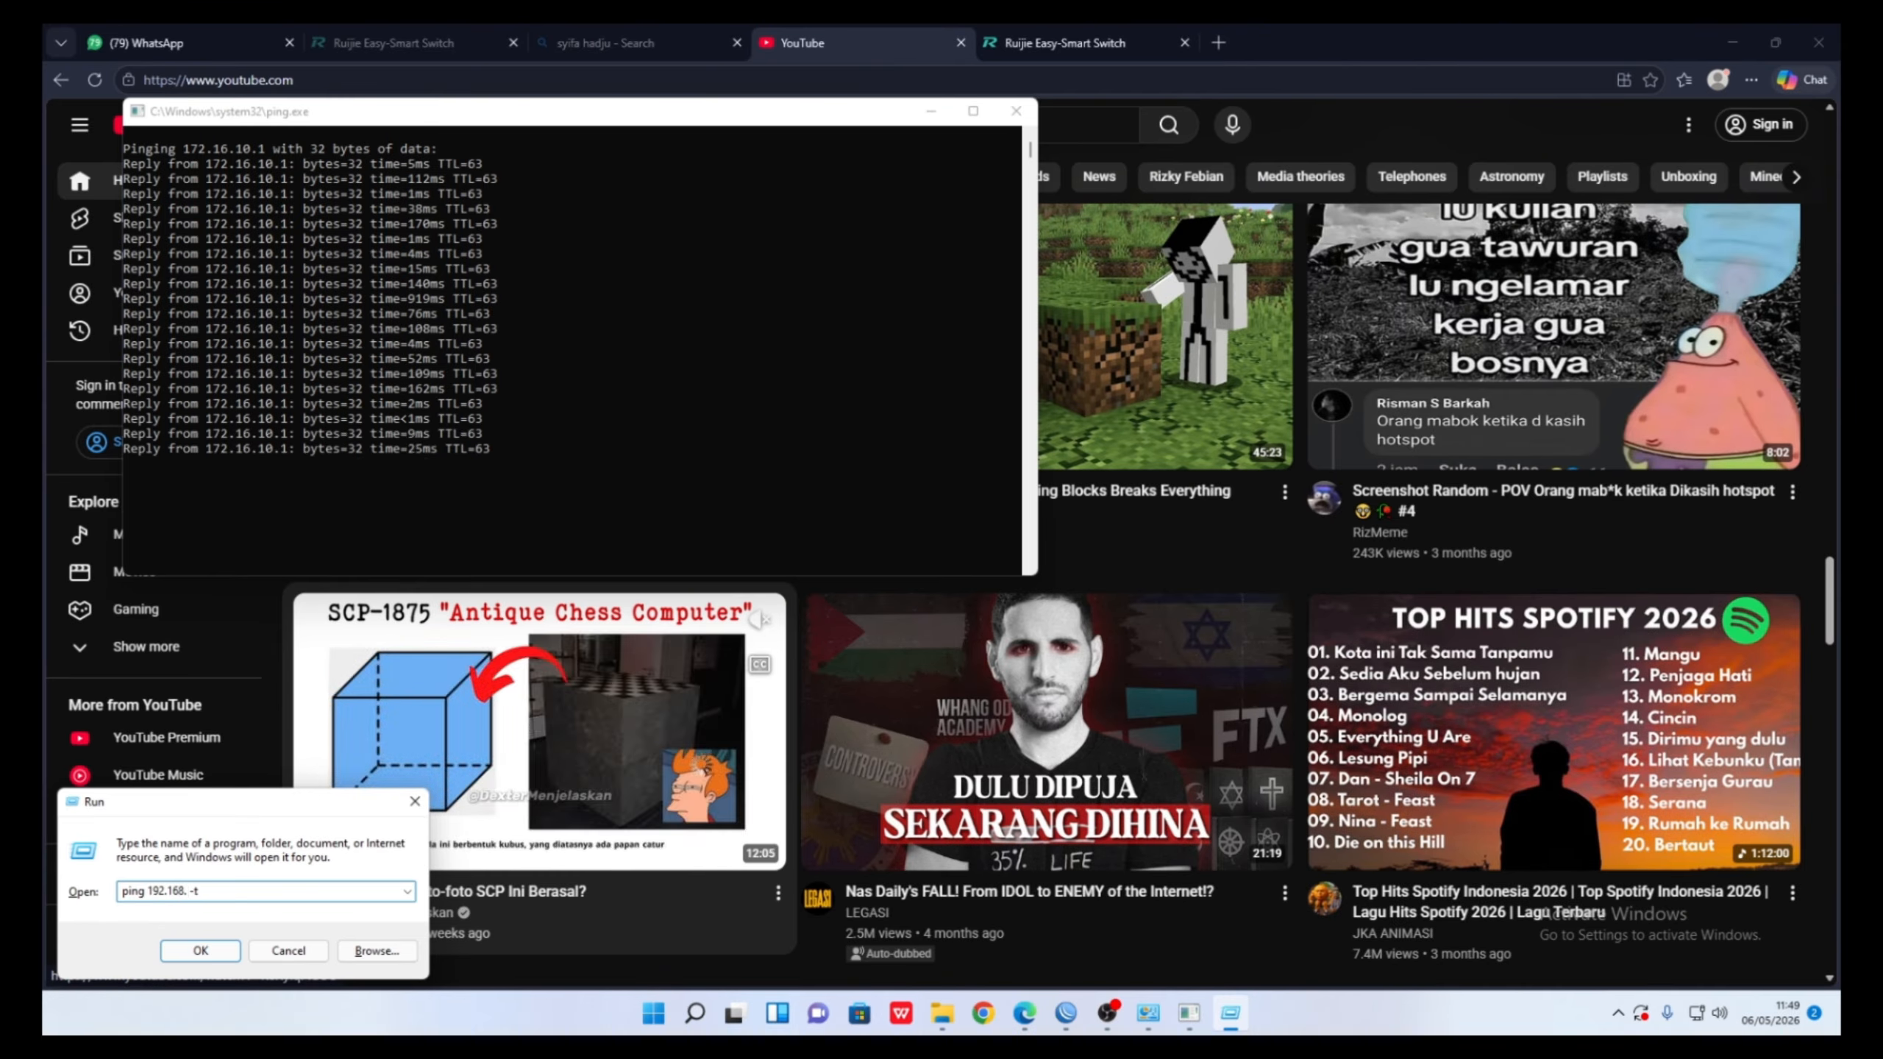
text(5.2)
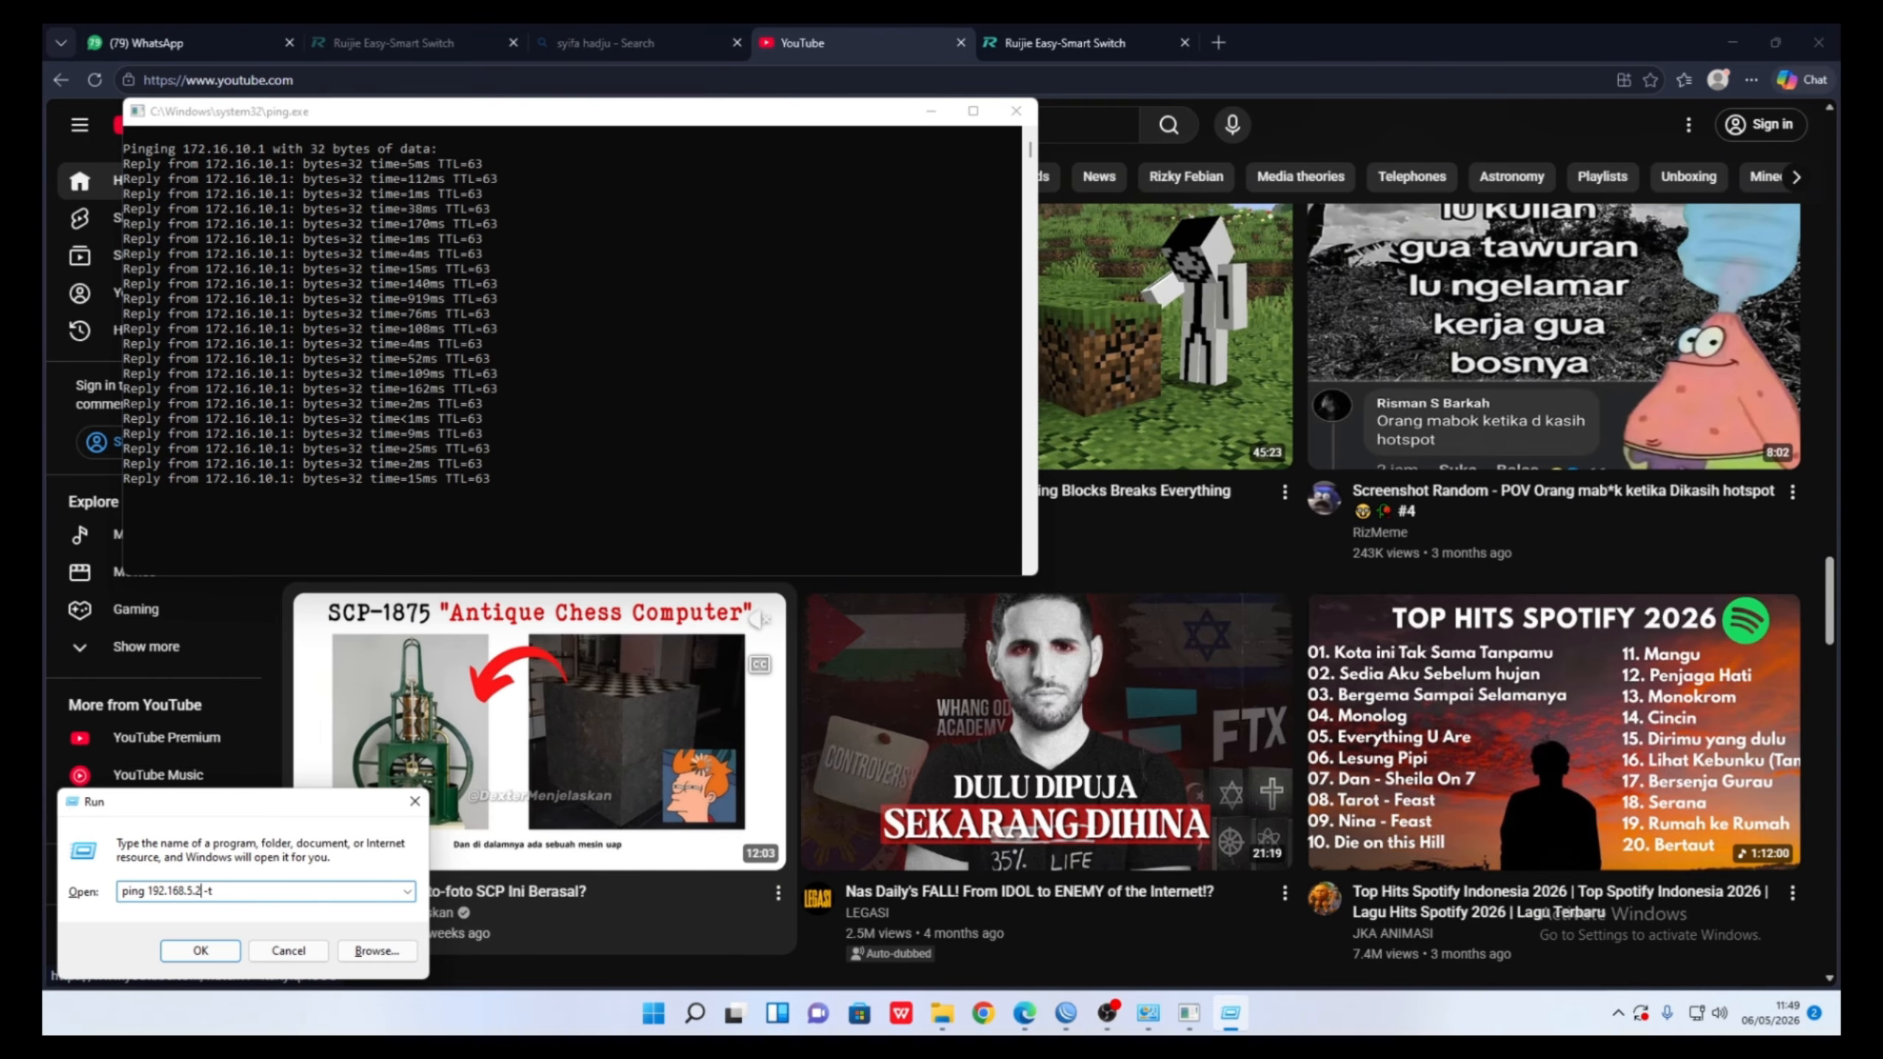
click(200, 950)
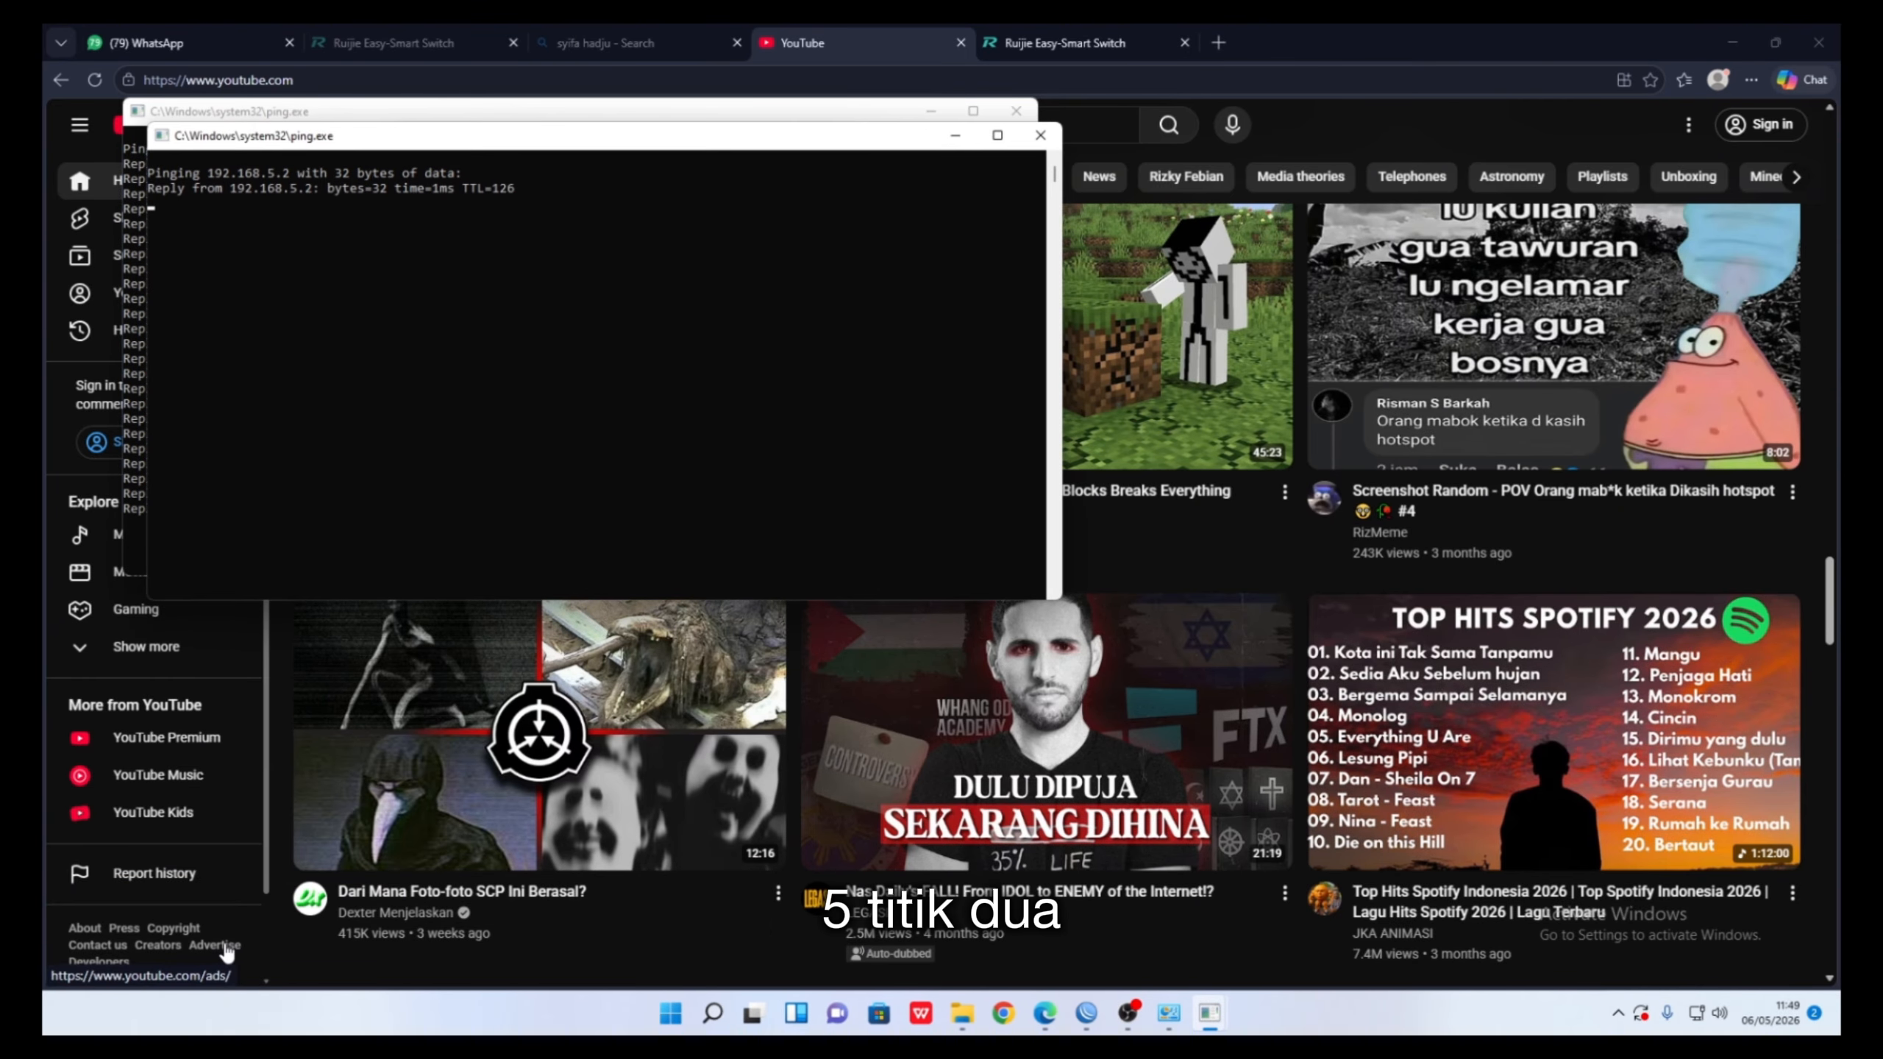
drag(500, 140, 1094, 114)
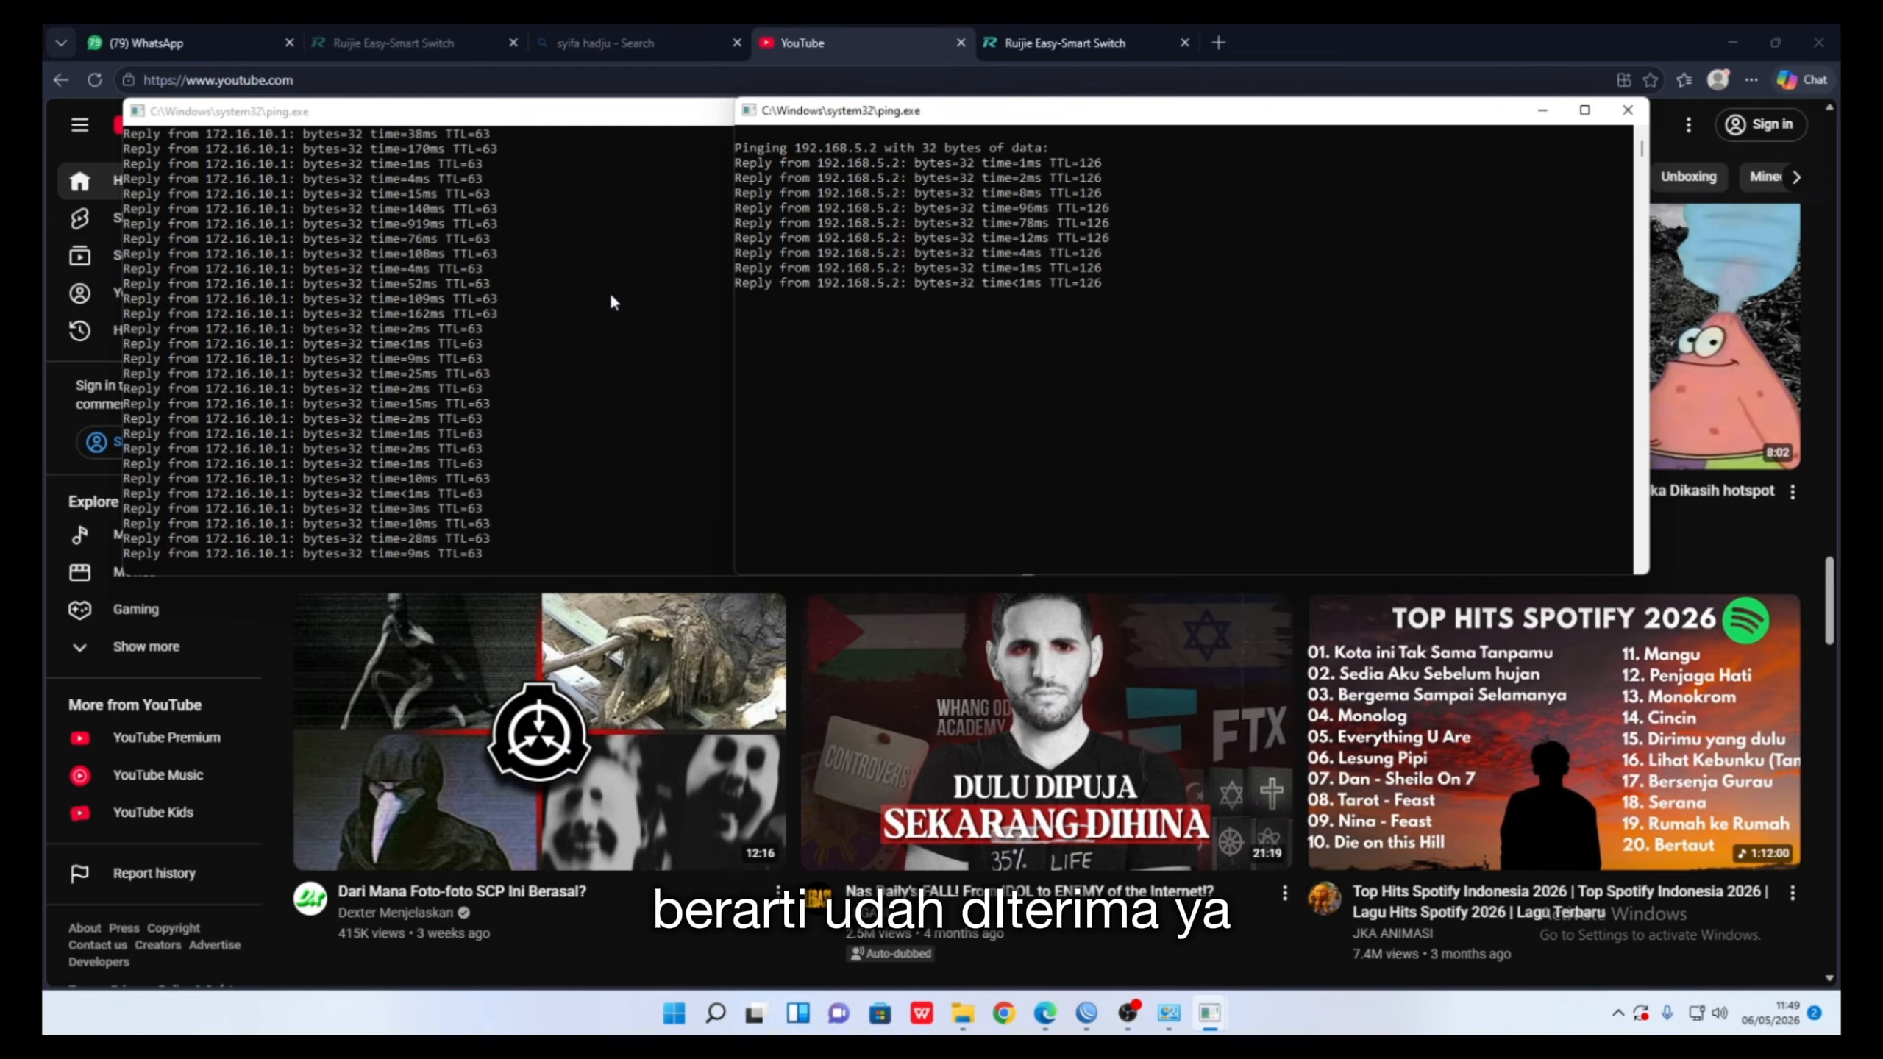
click(797, 405)
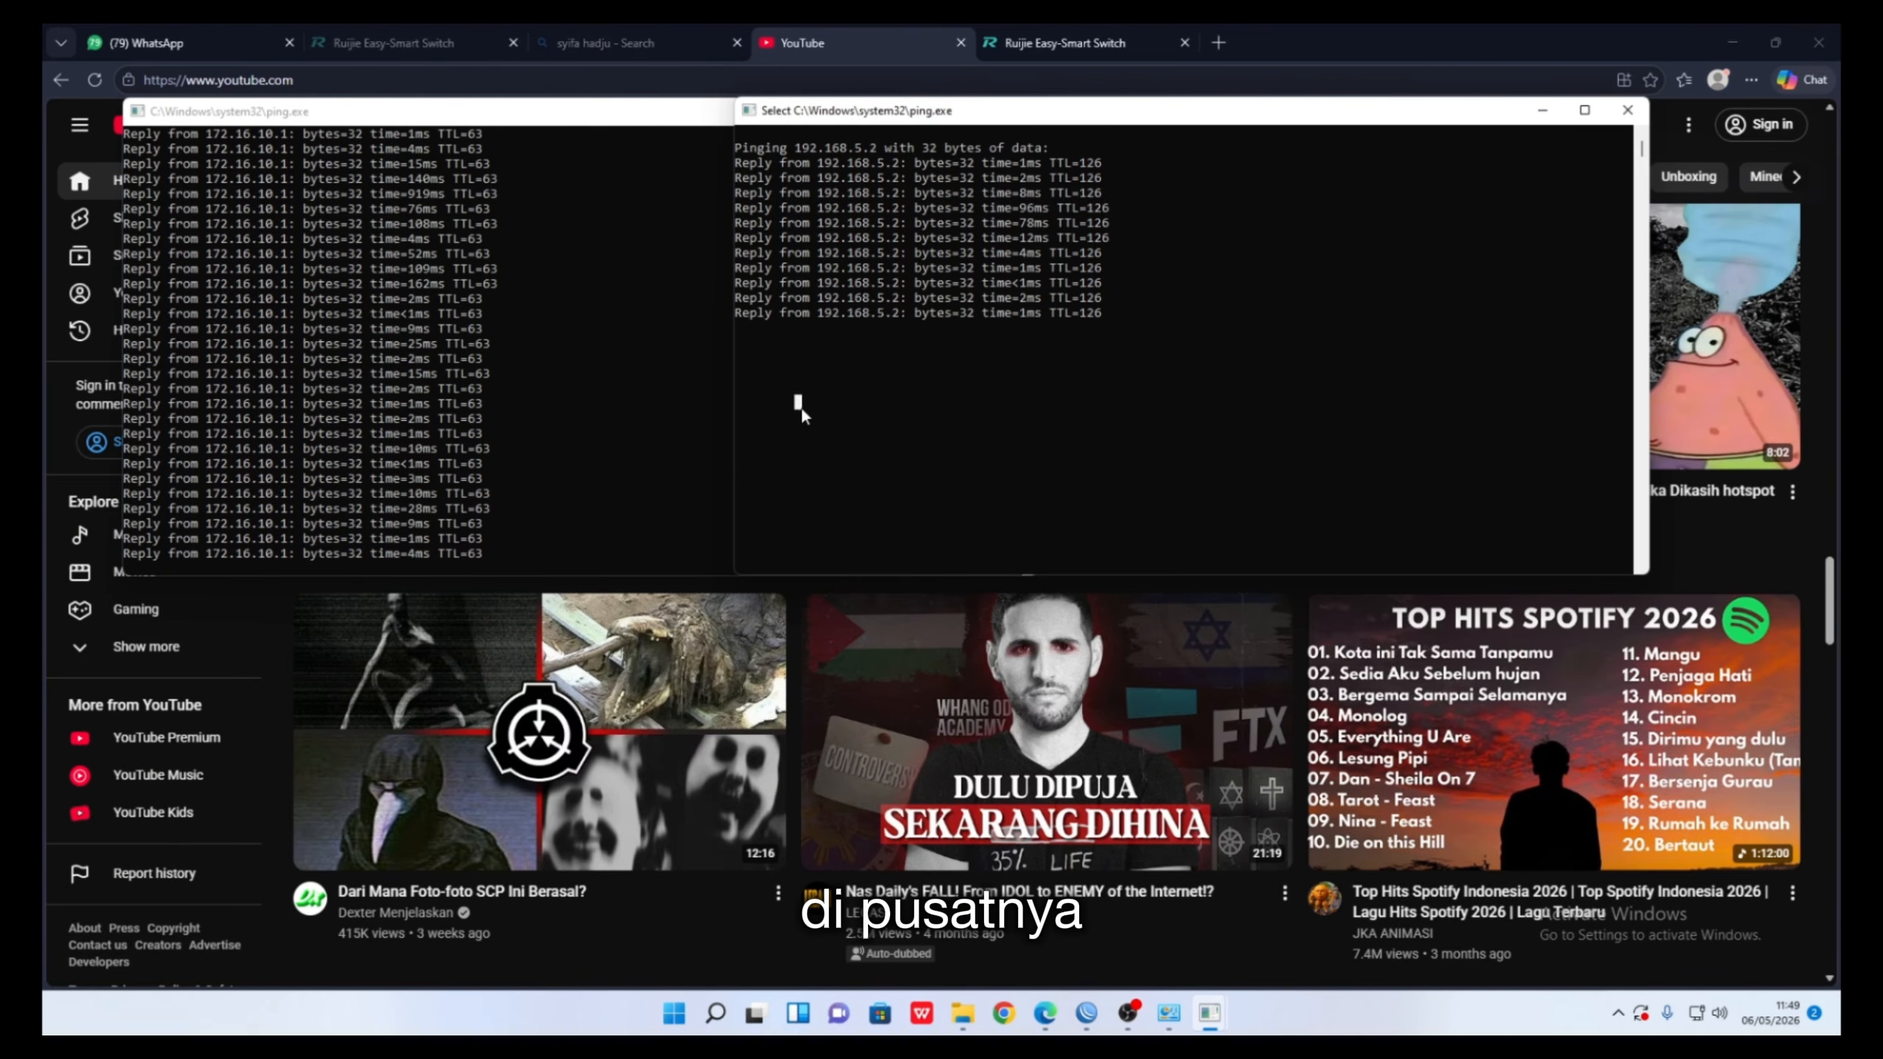
key(ctrl+c)
key(ctrl+c)
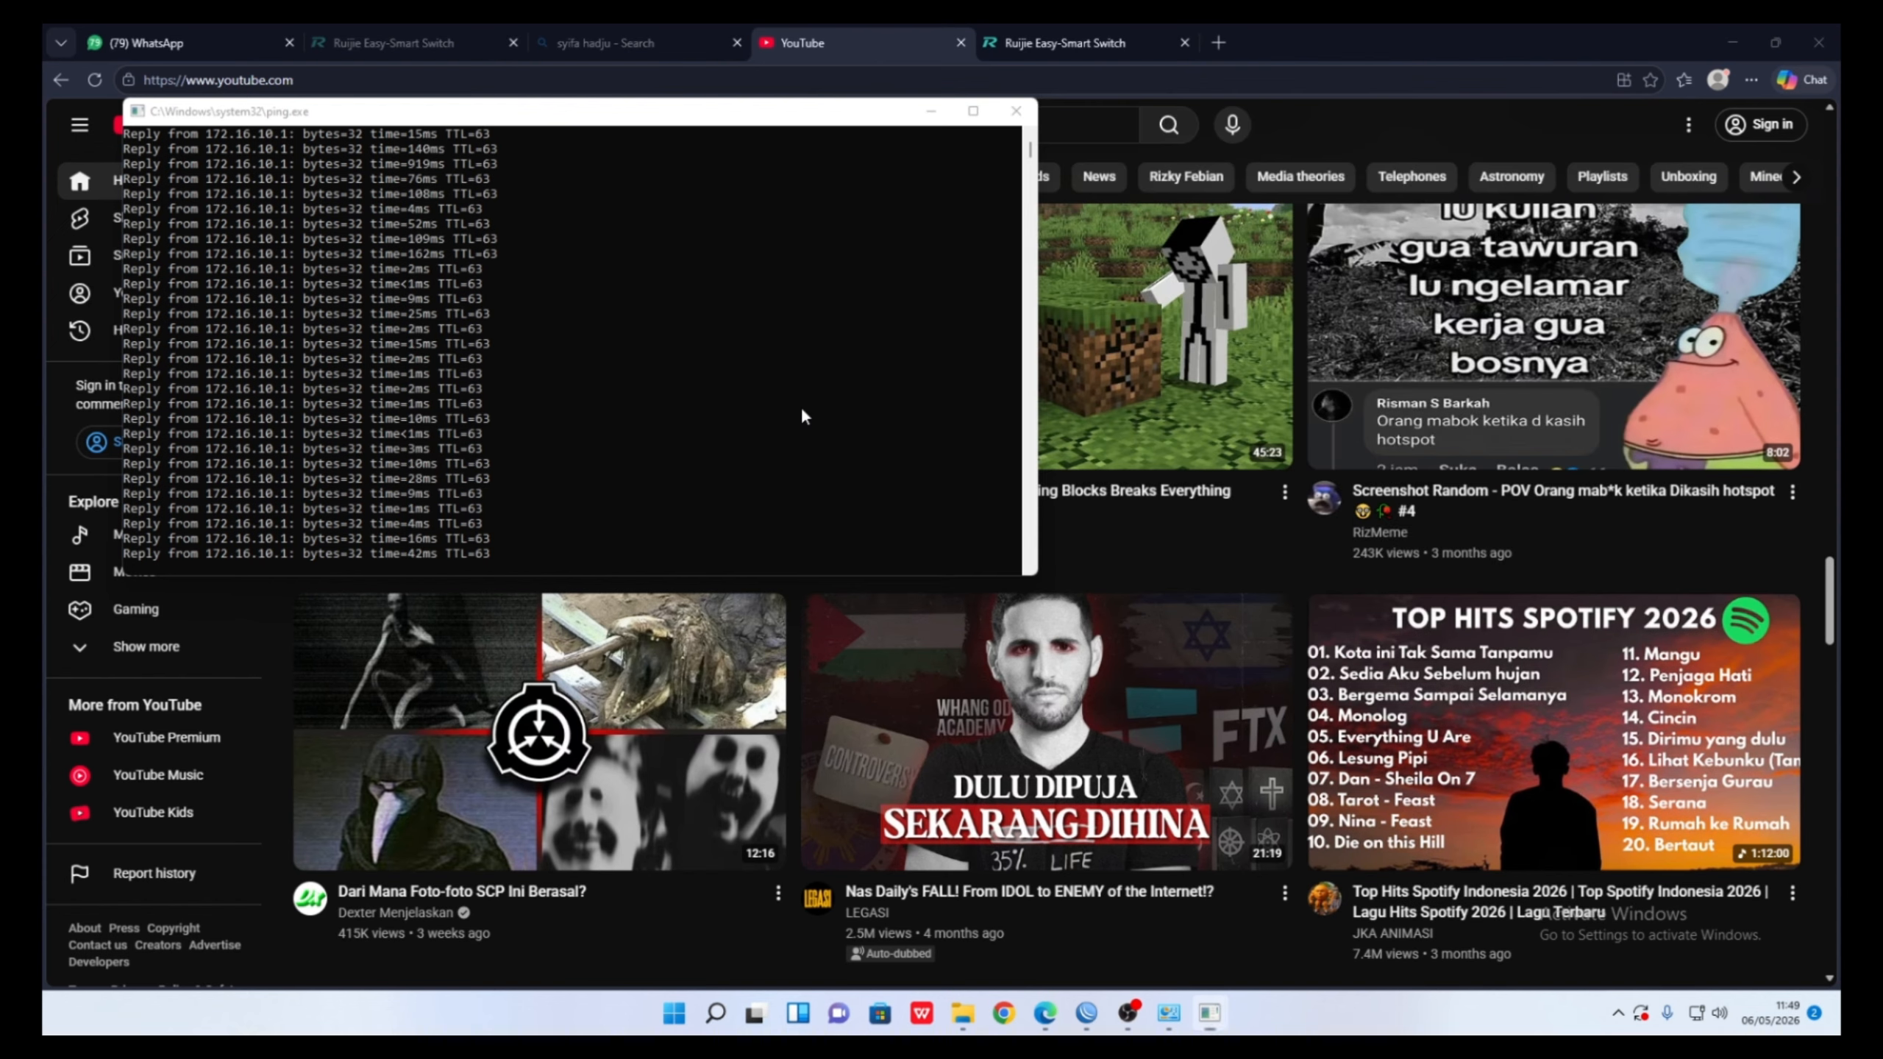
key(ctrl+c)
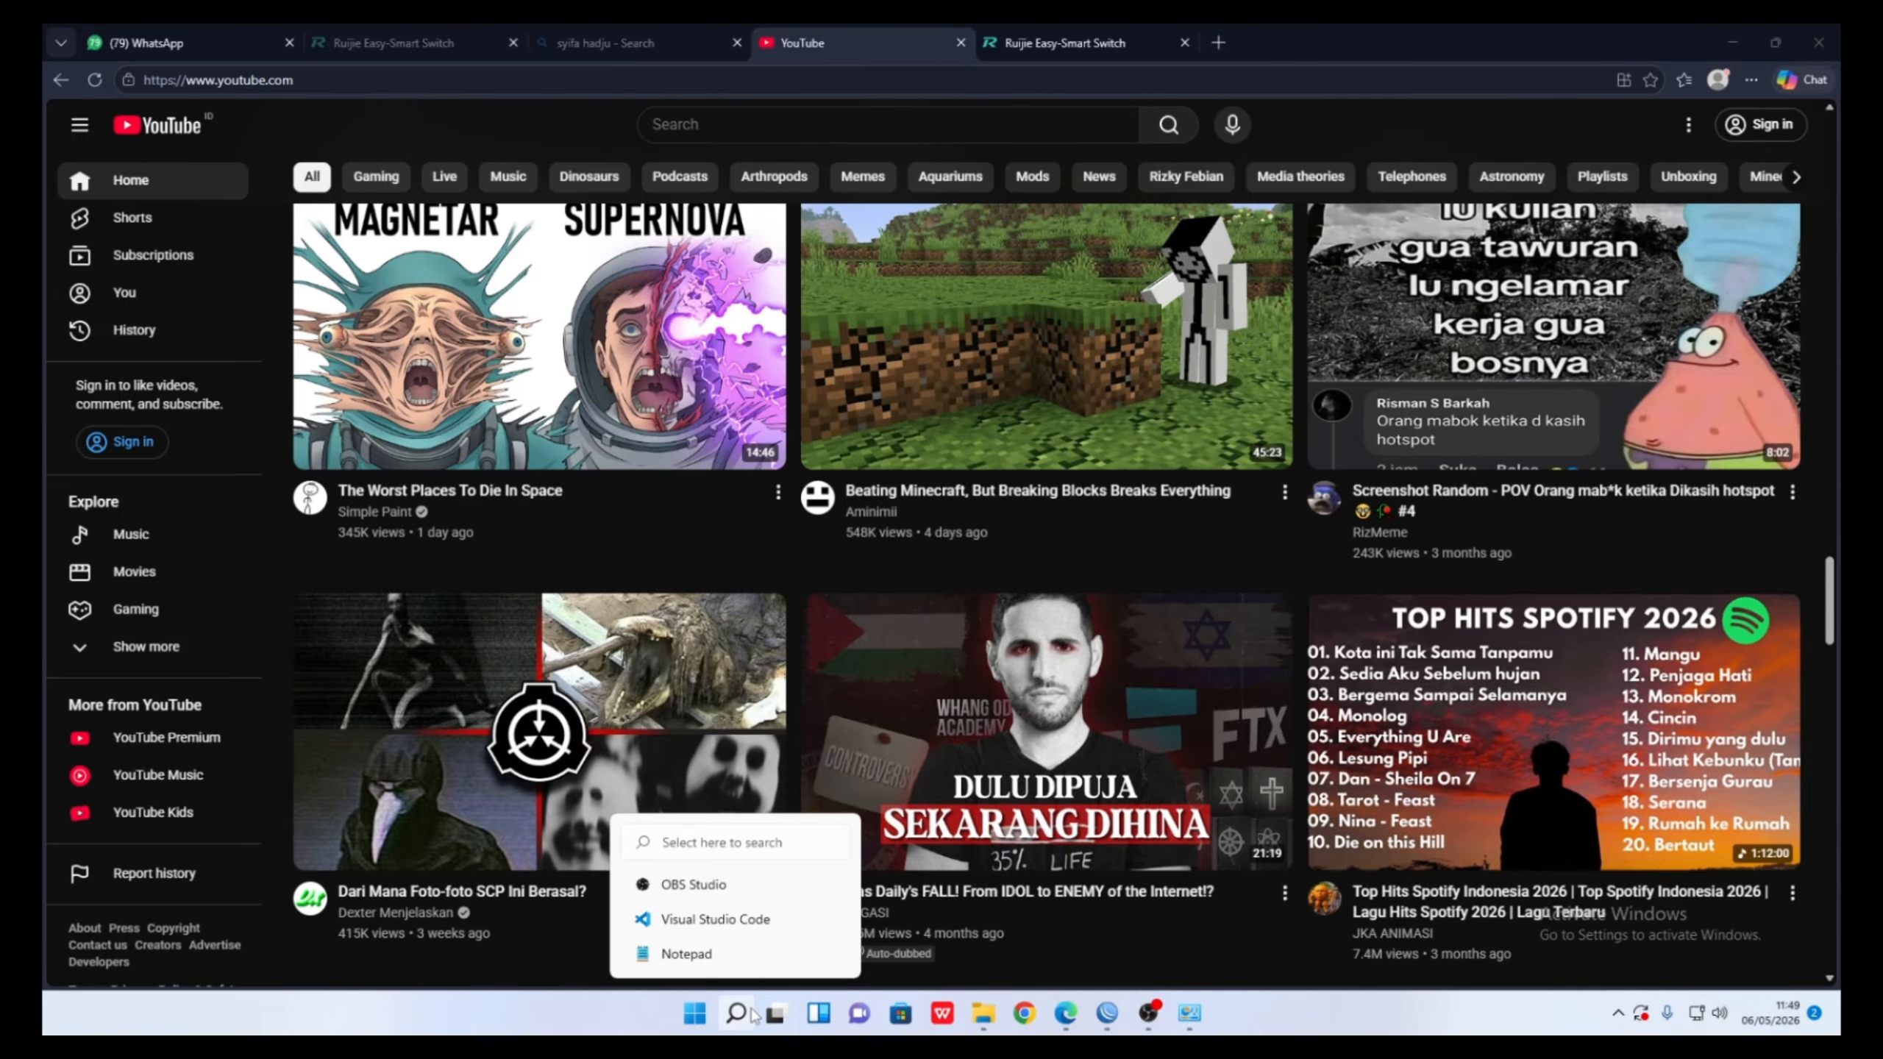
- Run ipconfig in Command Prompt, showing 192.168.6.20 with gateway 192.168.6.1
key(super+r)
text(cmd)
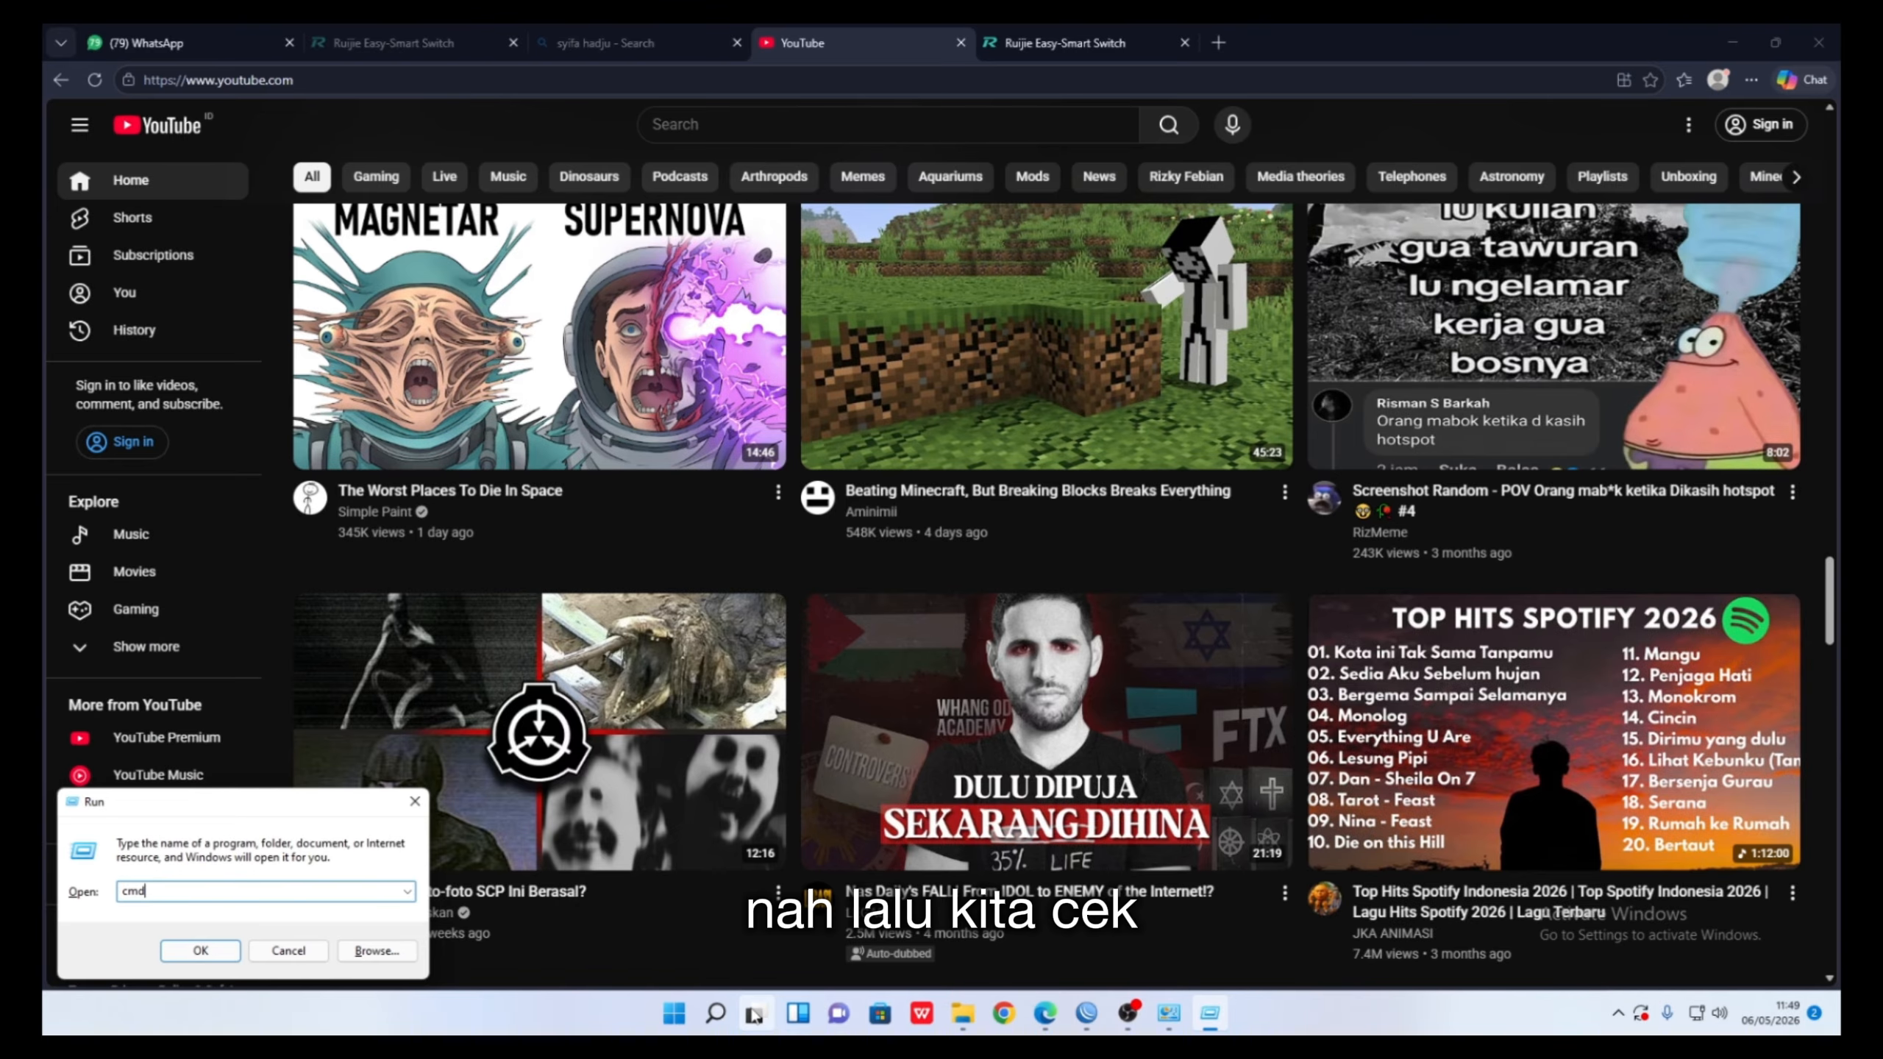
key(Return)
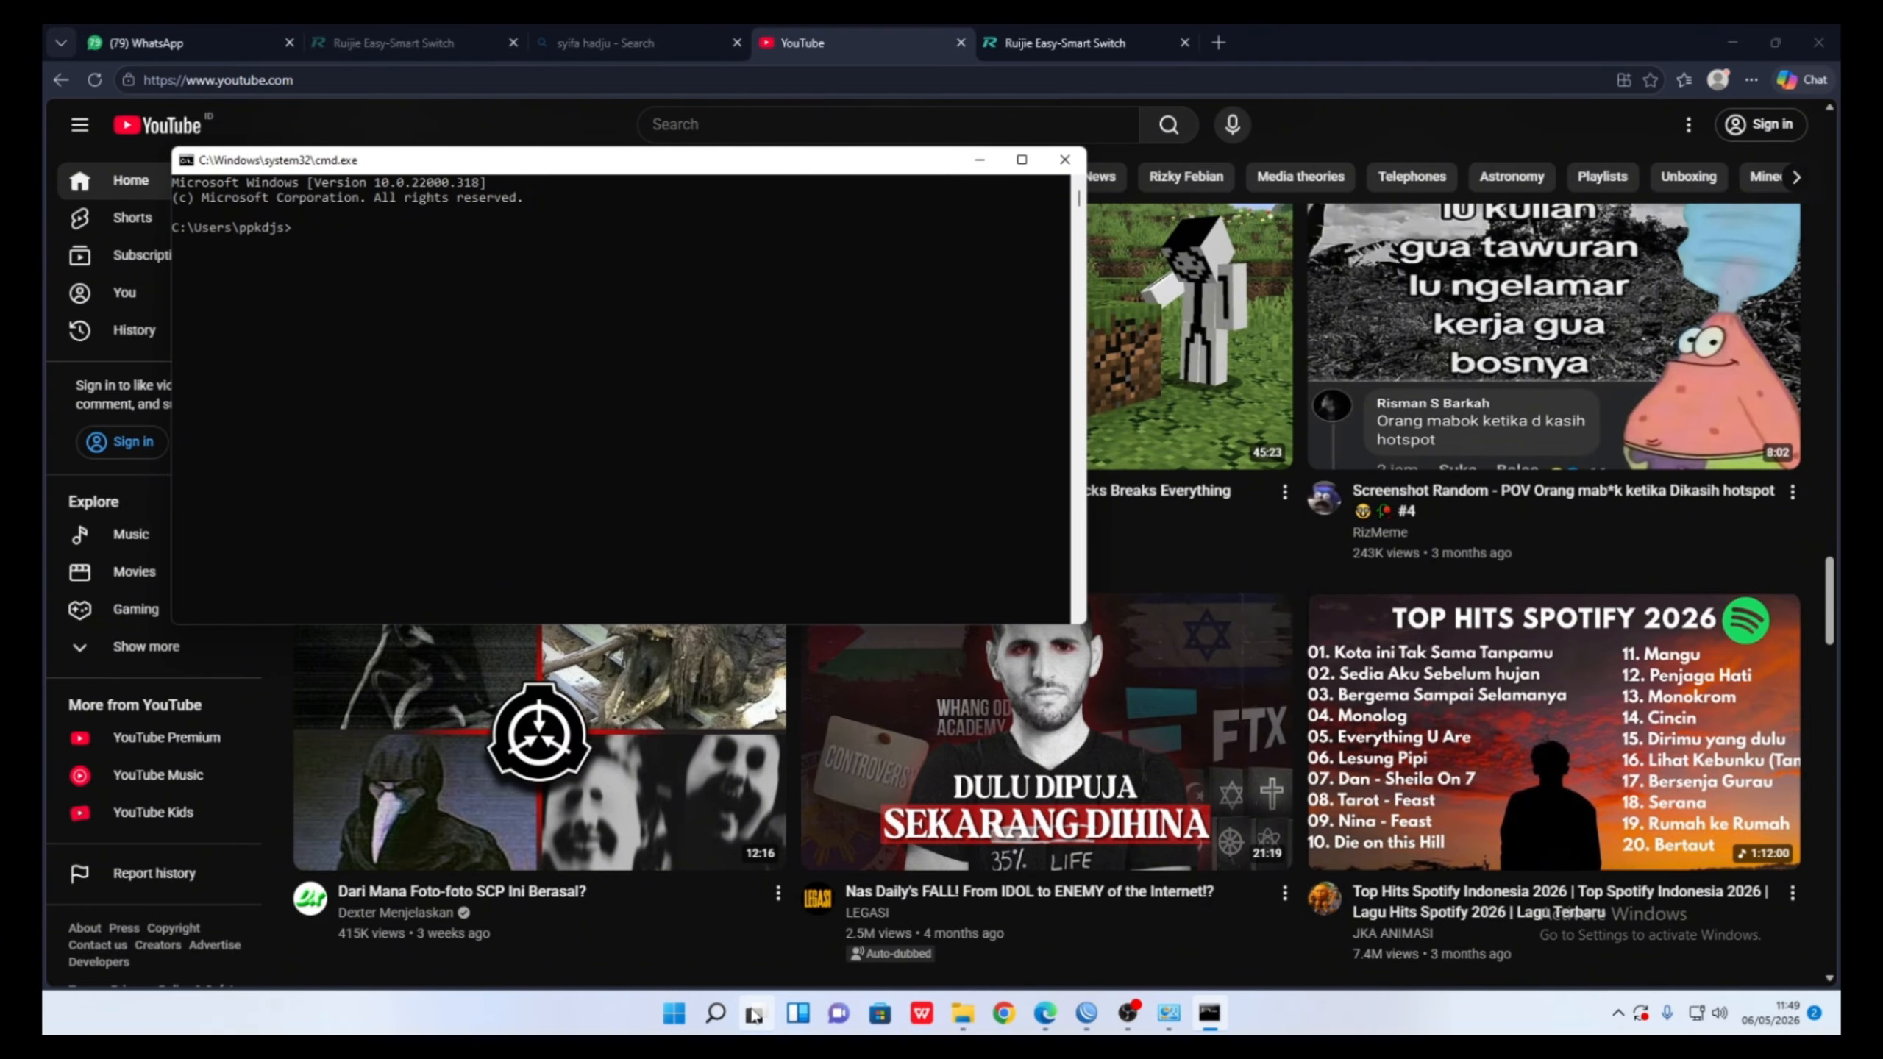
text(ipcond)
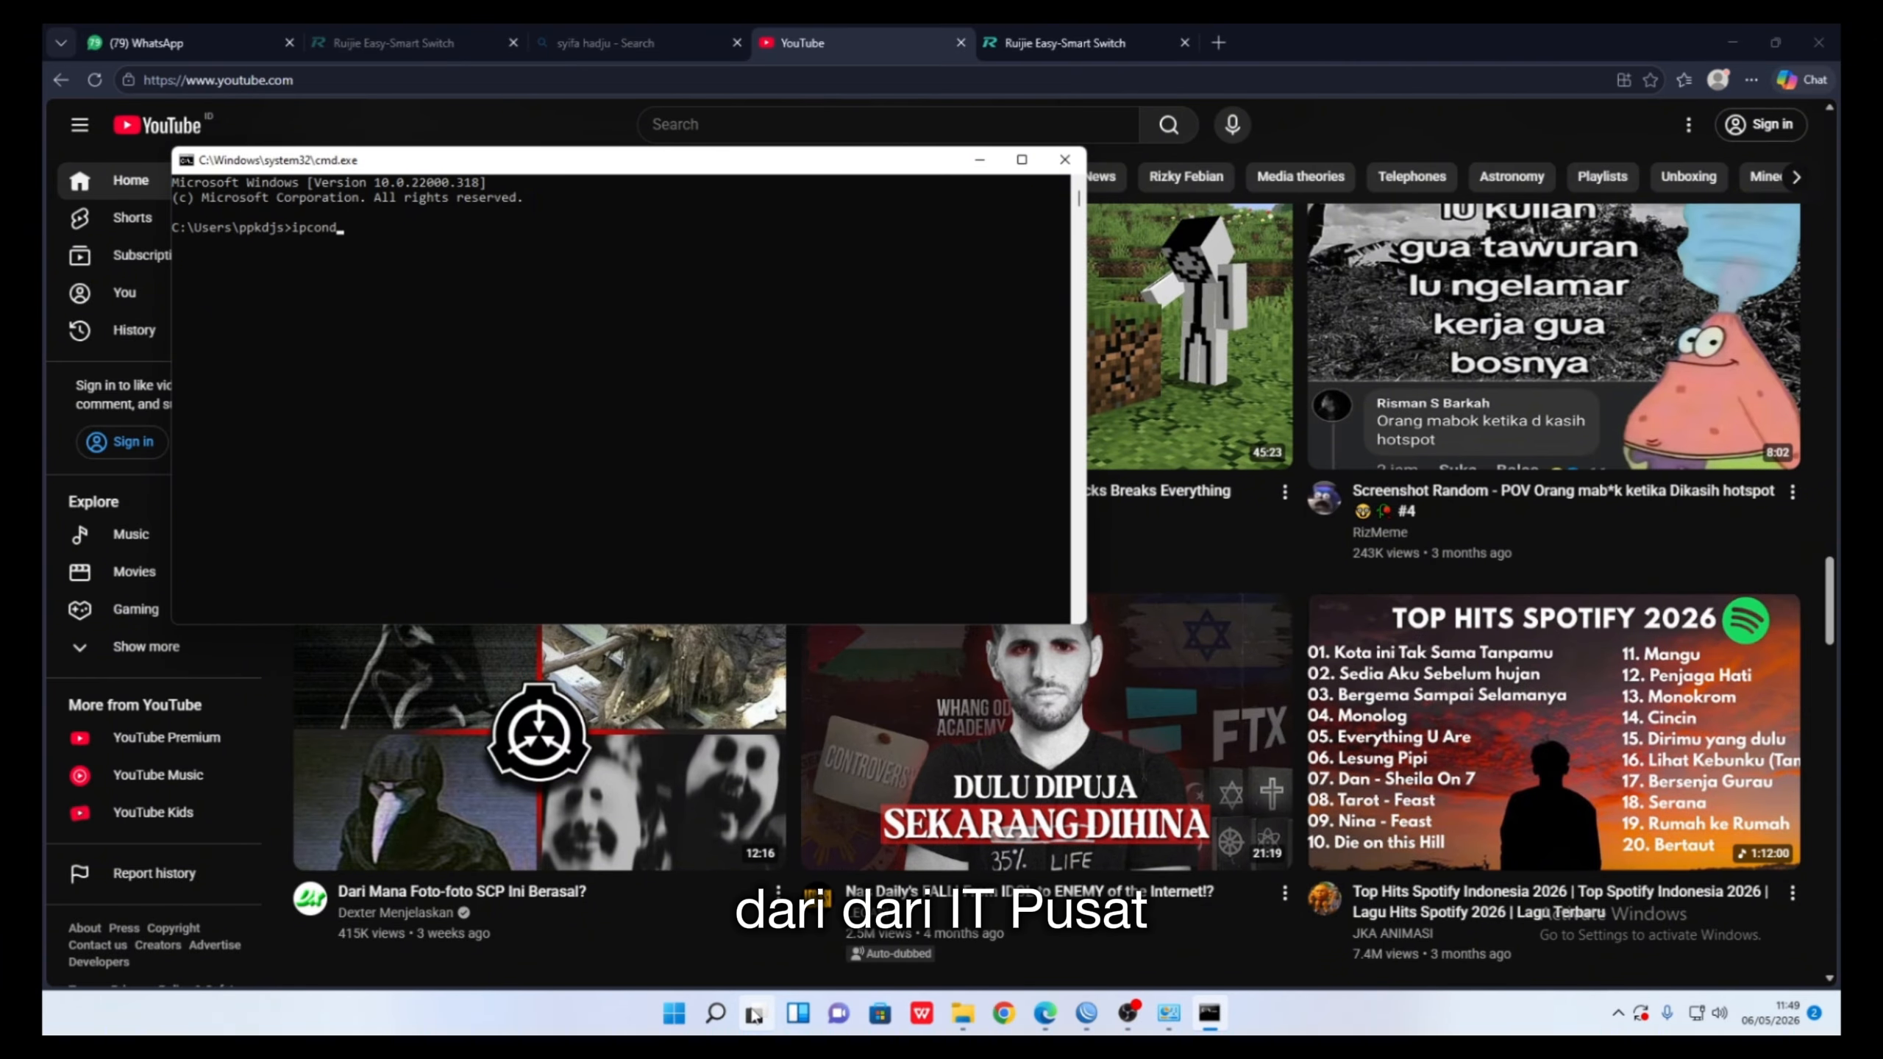
text(ig)
key(Return)
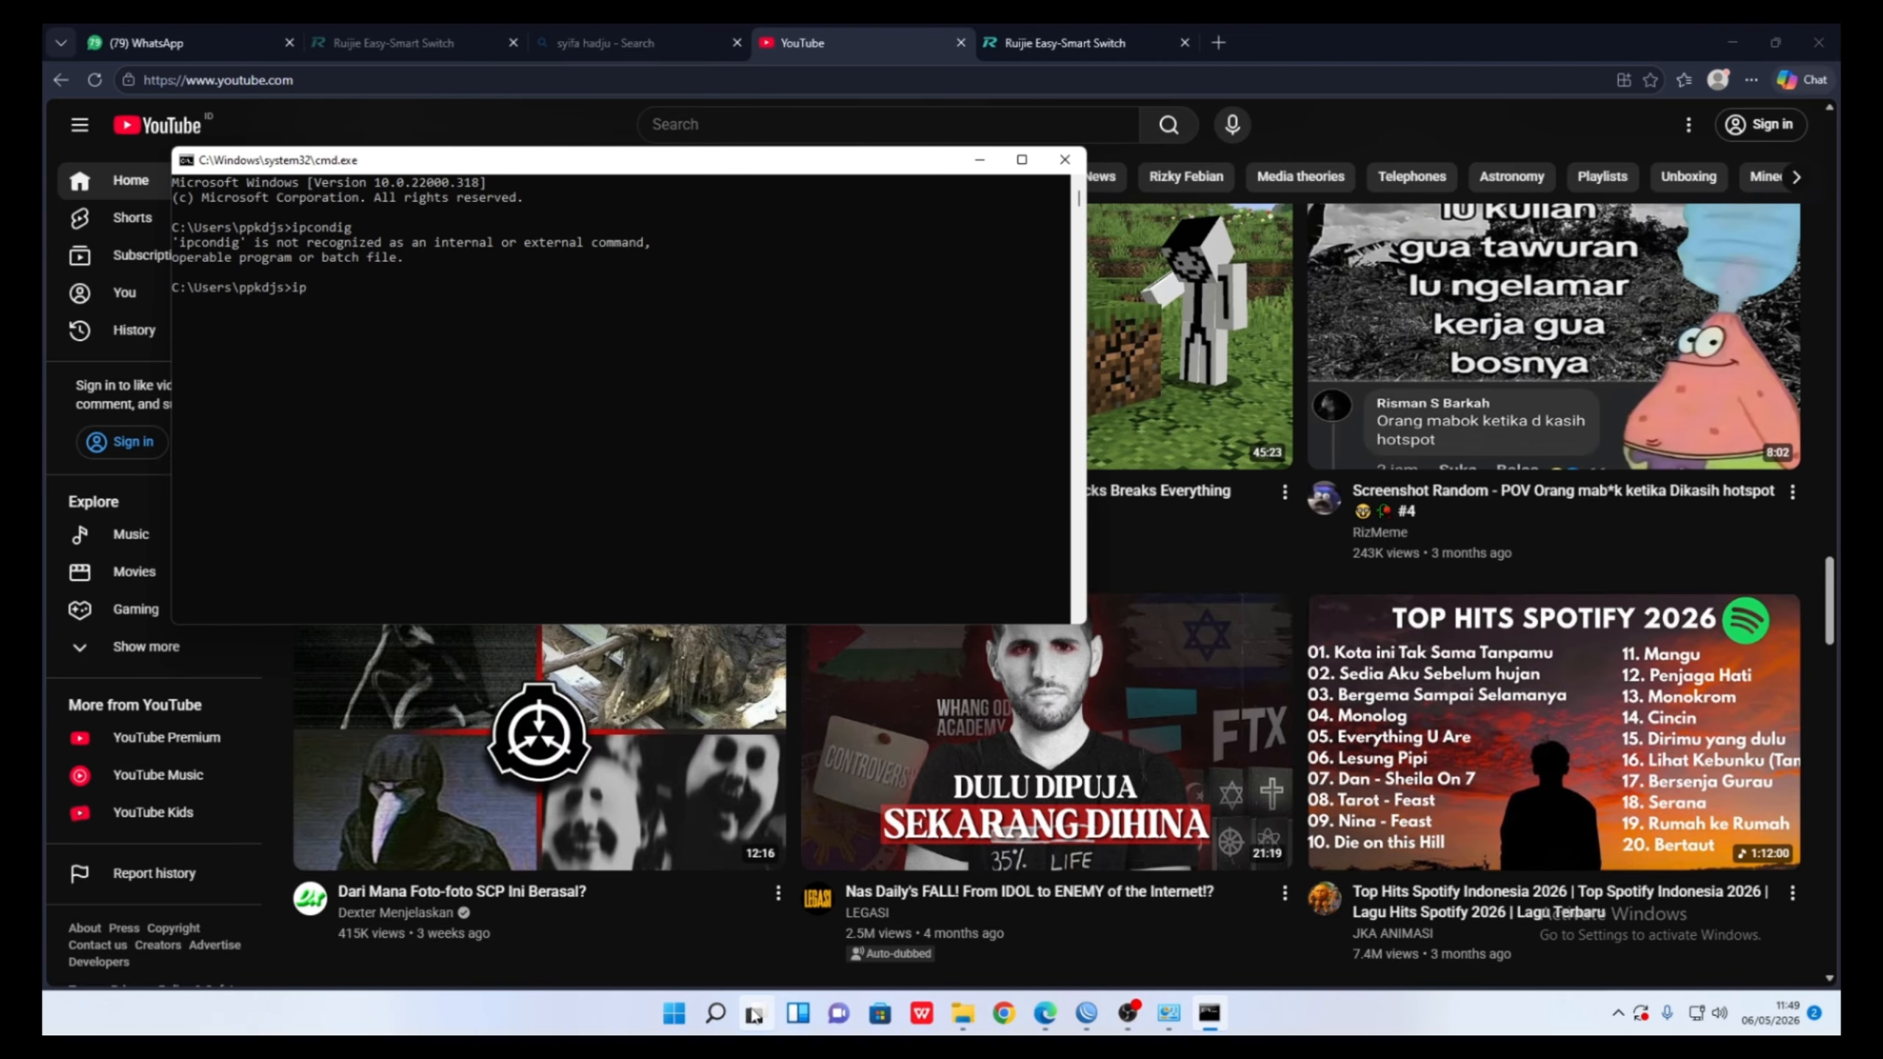
text(ipconfig)
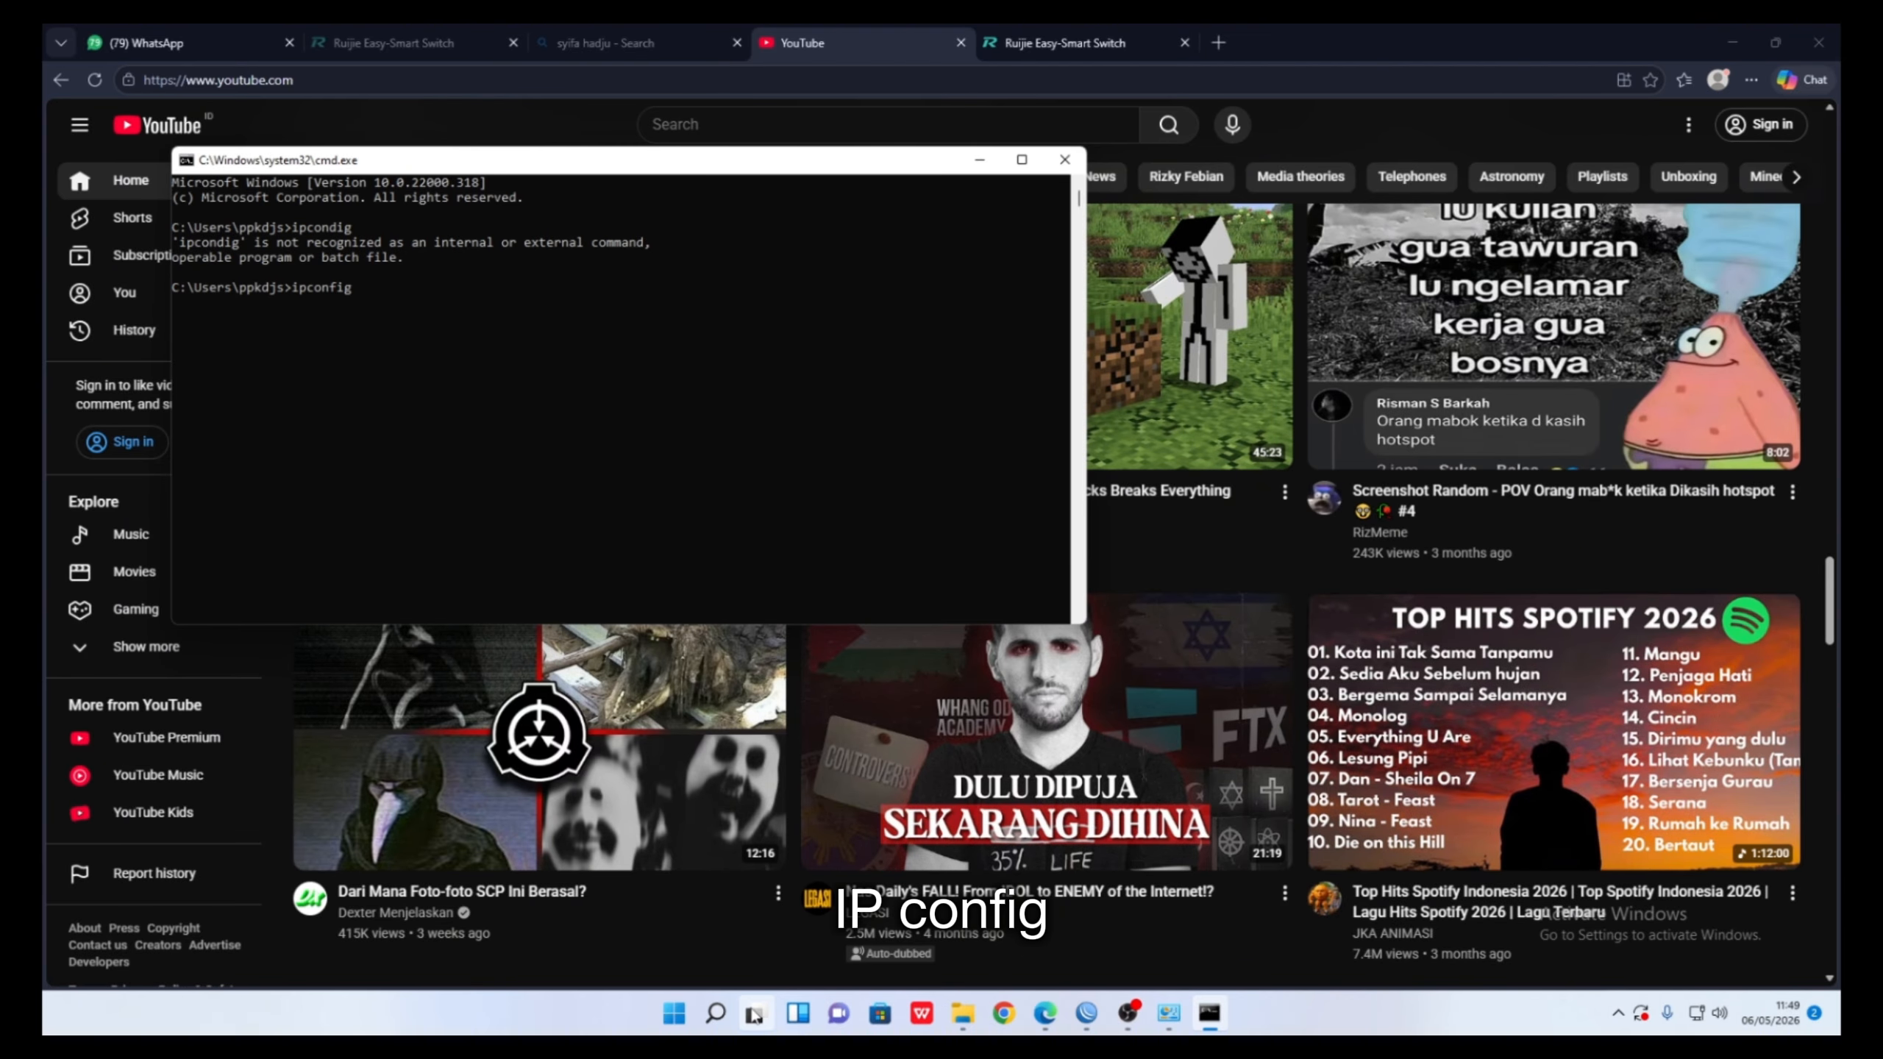
key(Return)
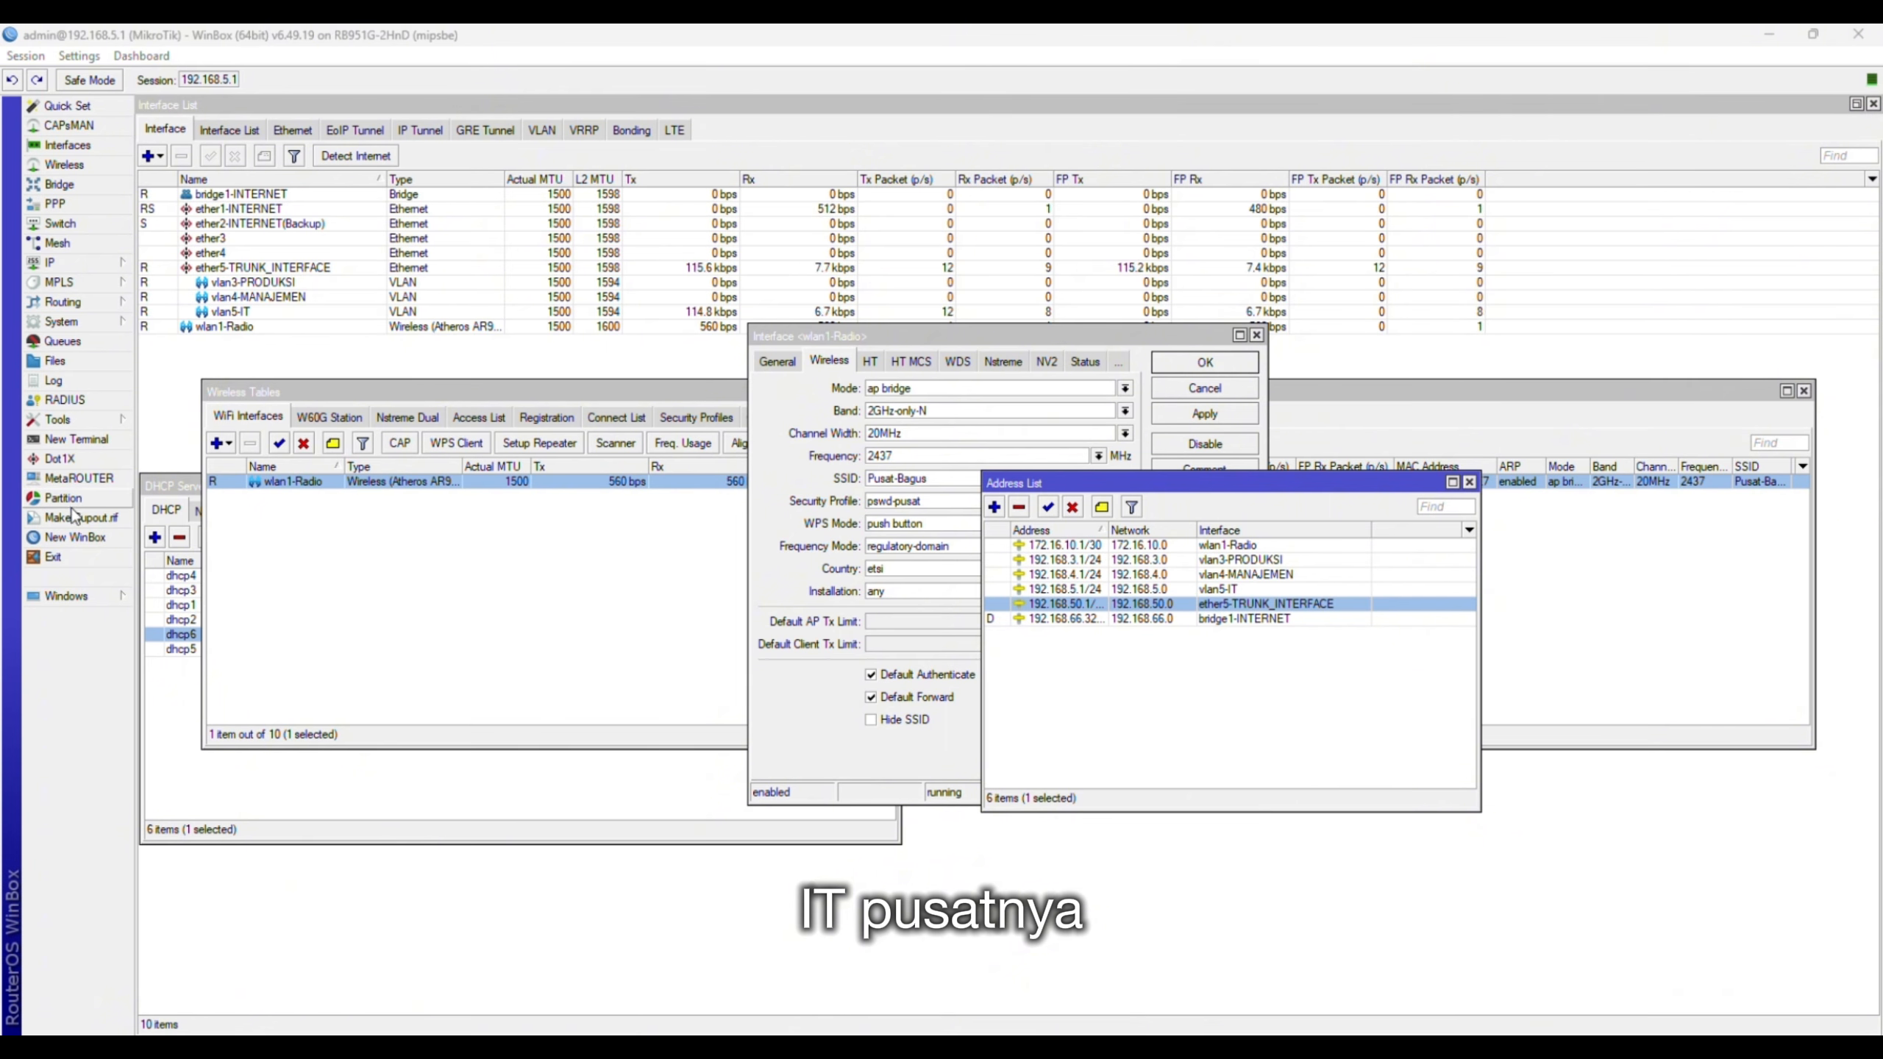
- From the central router's terminal, ping 172.16.10.2 and get steady replies
click(94, 438)
text(ping 172.16.1)
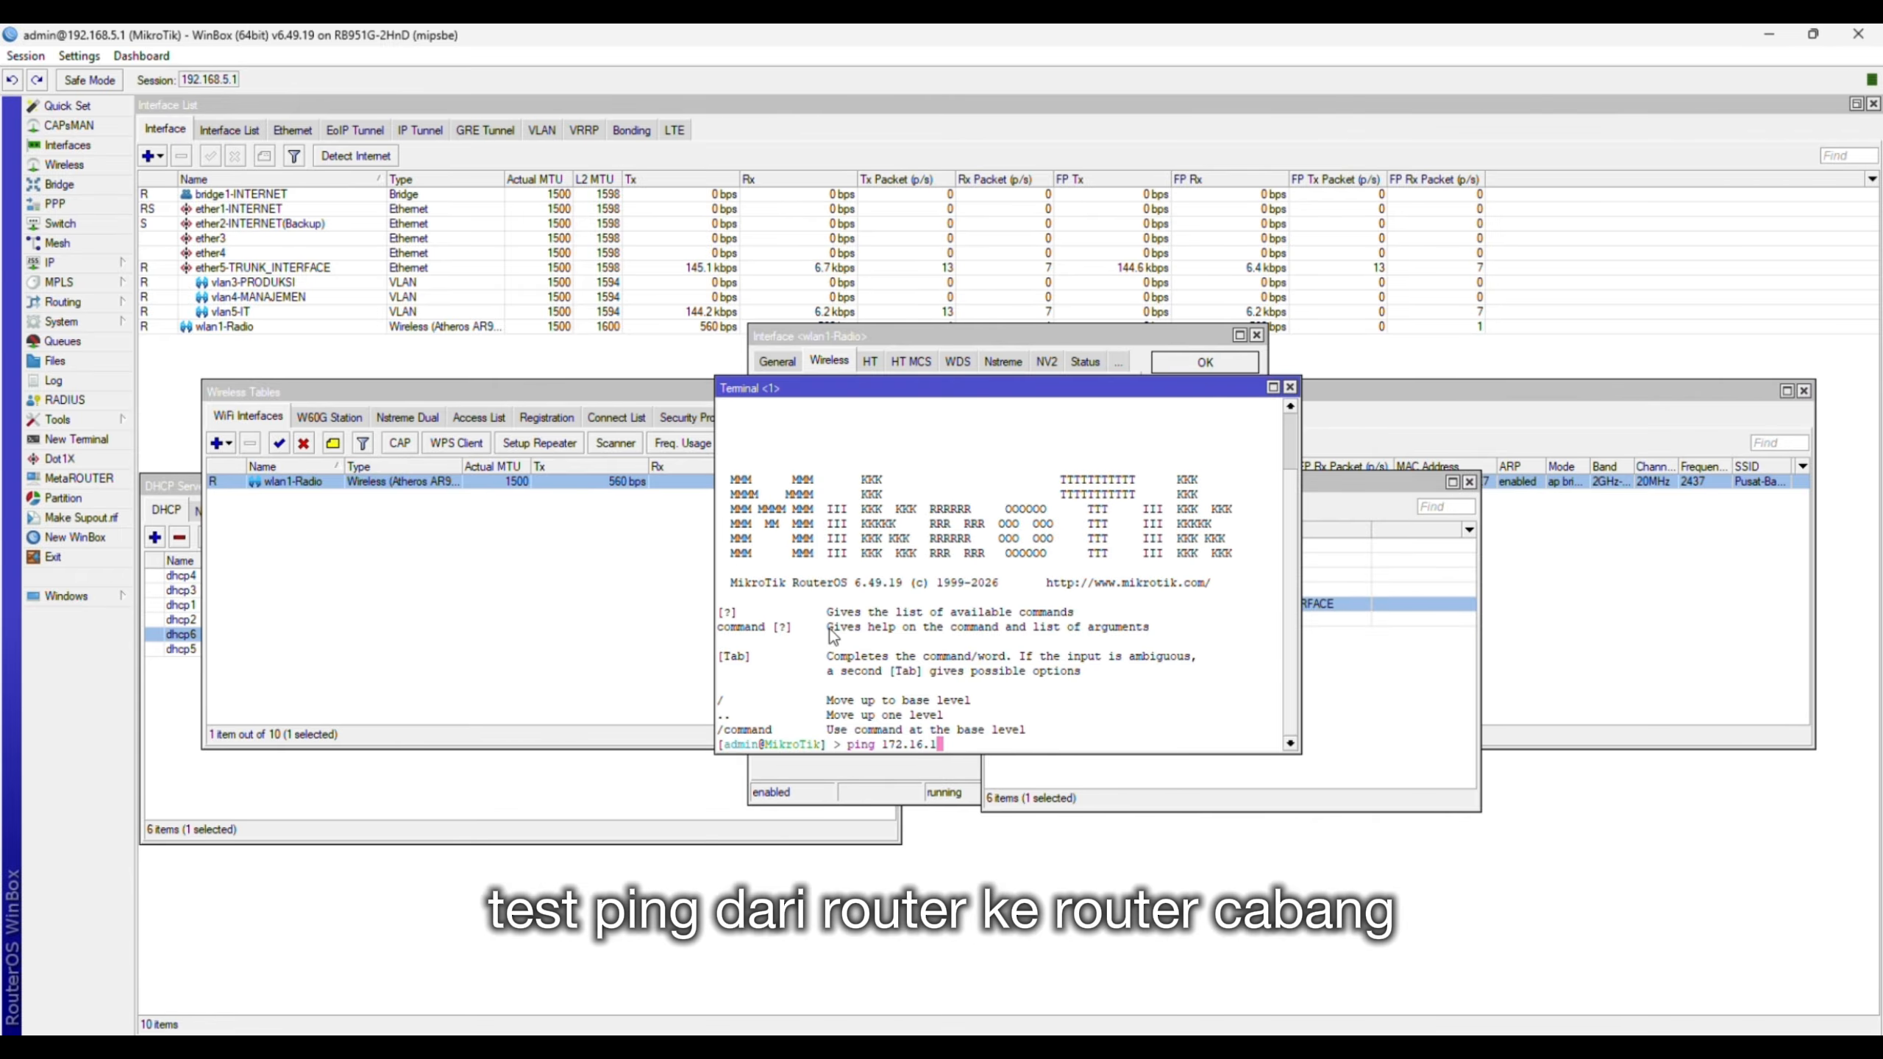
key(BackSpace)
text(10)
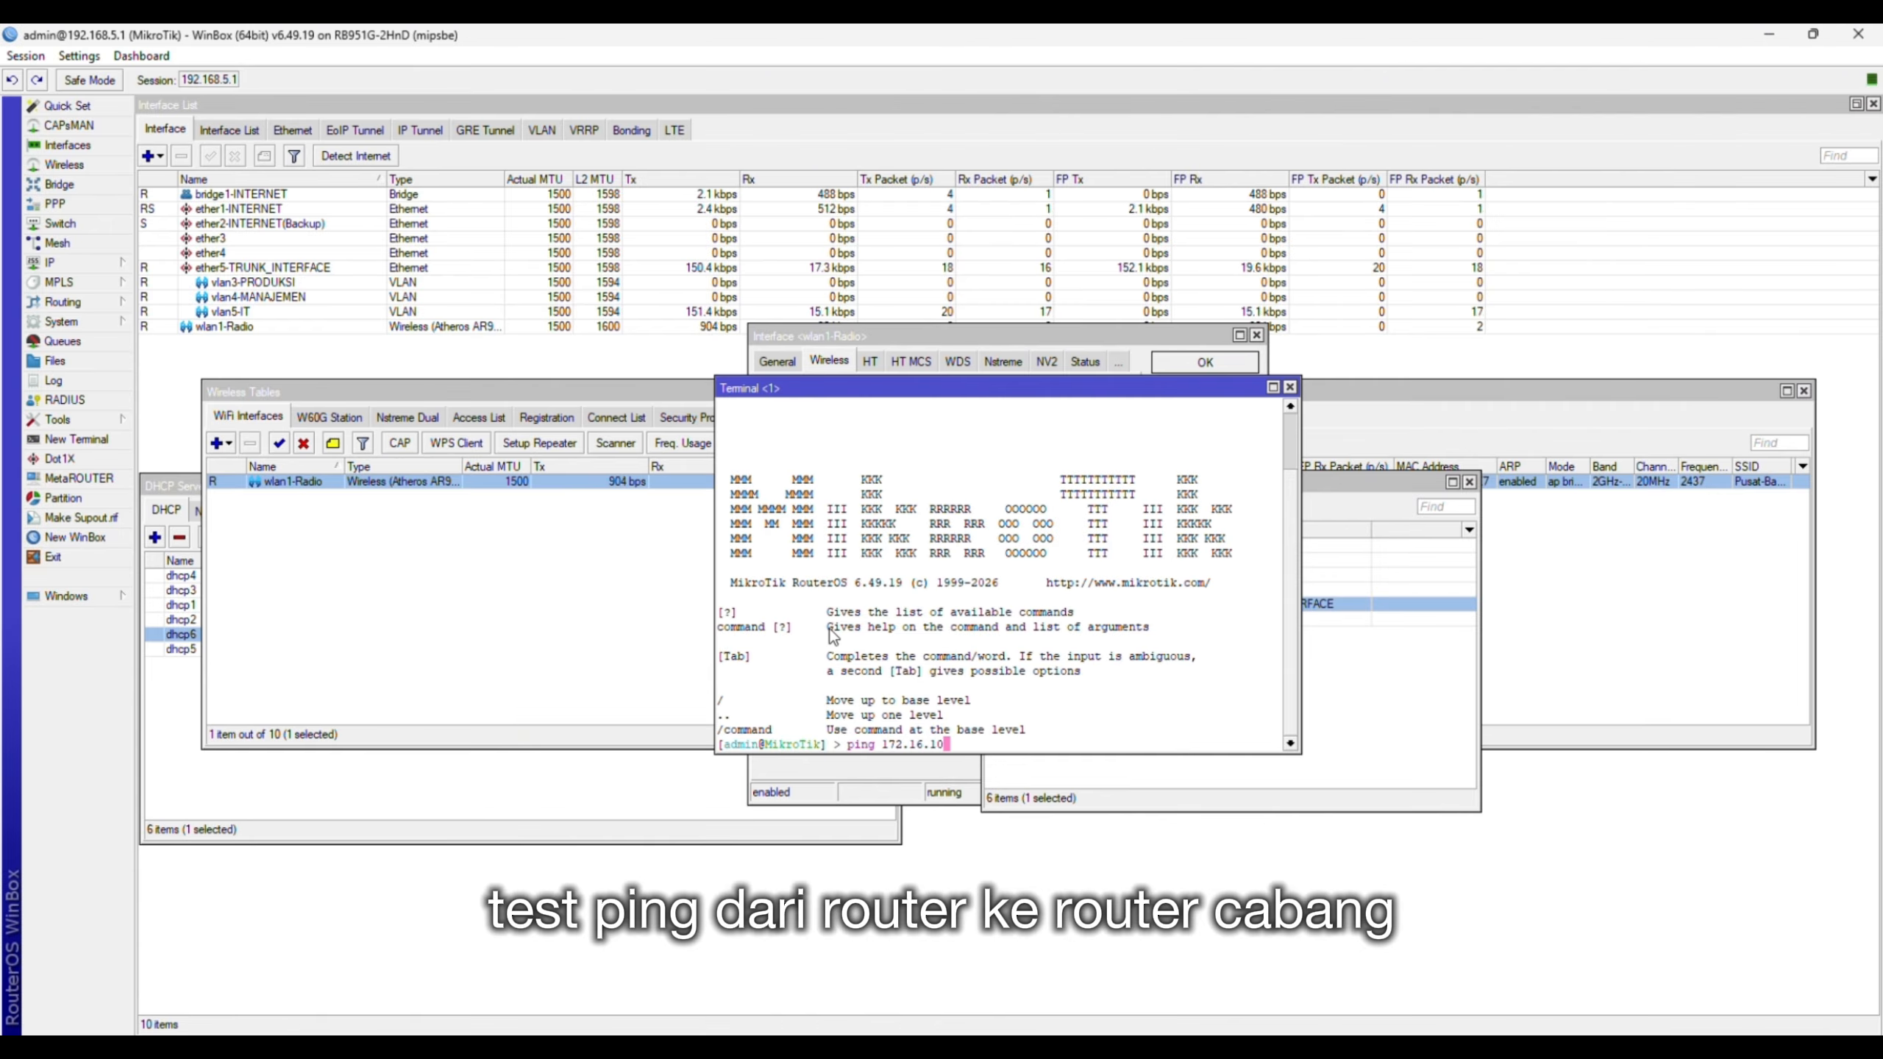
text(1)
key(BackSpace)
text(.2)
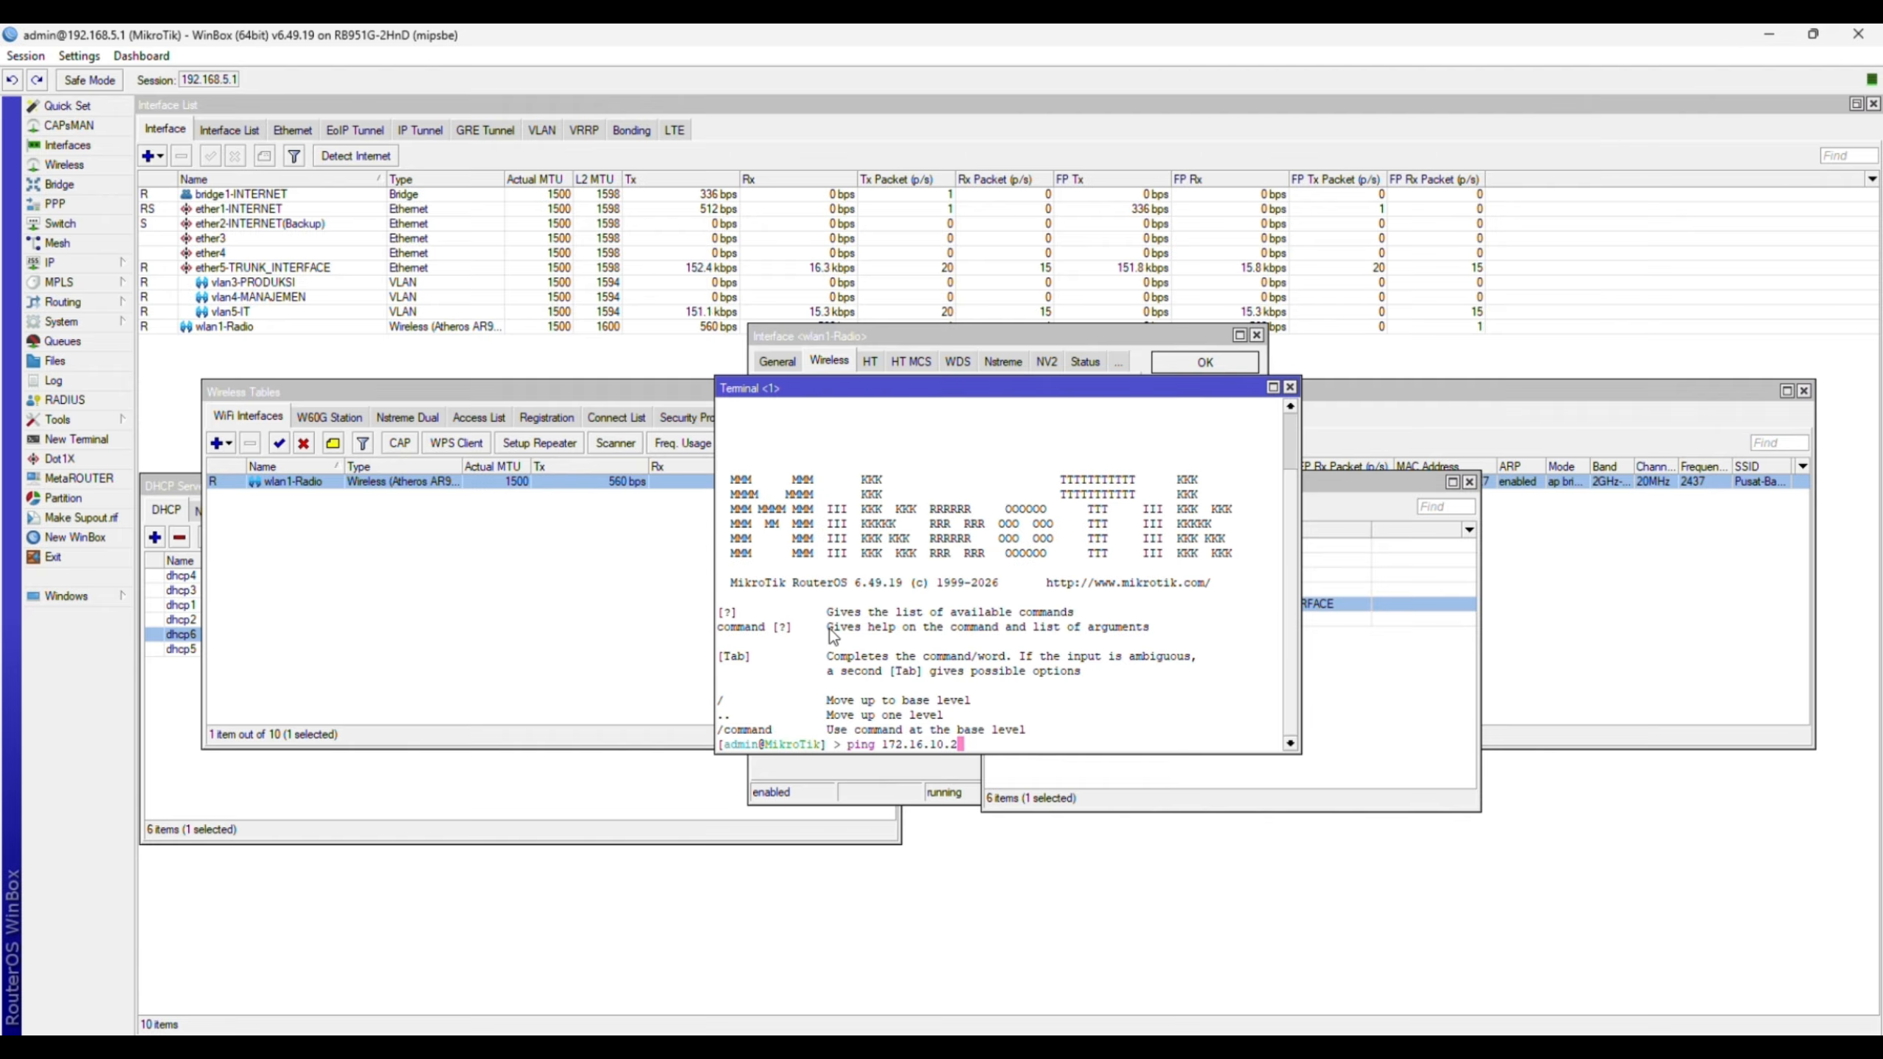
key(Return)
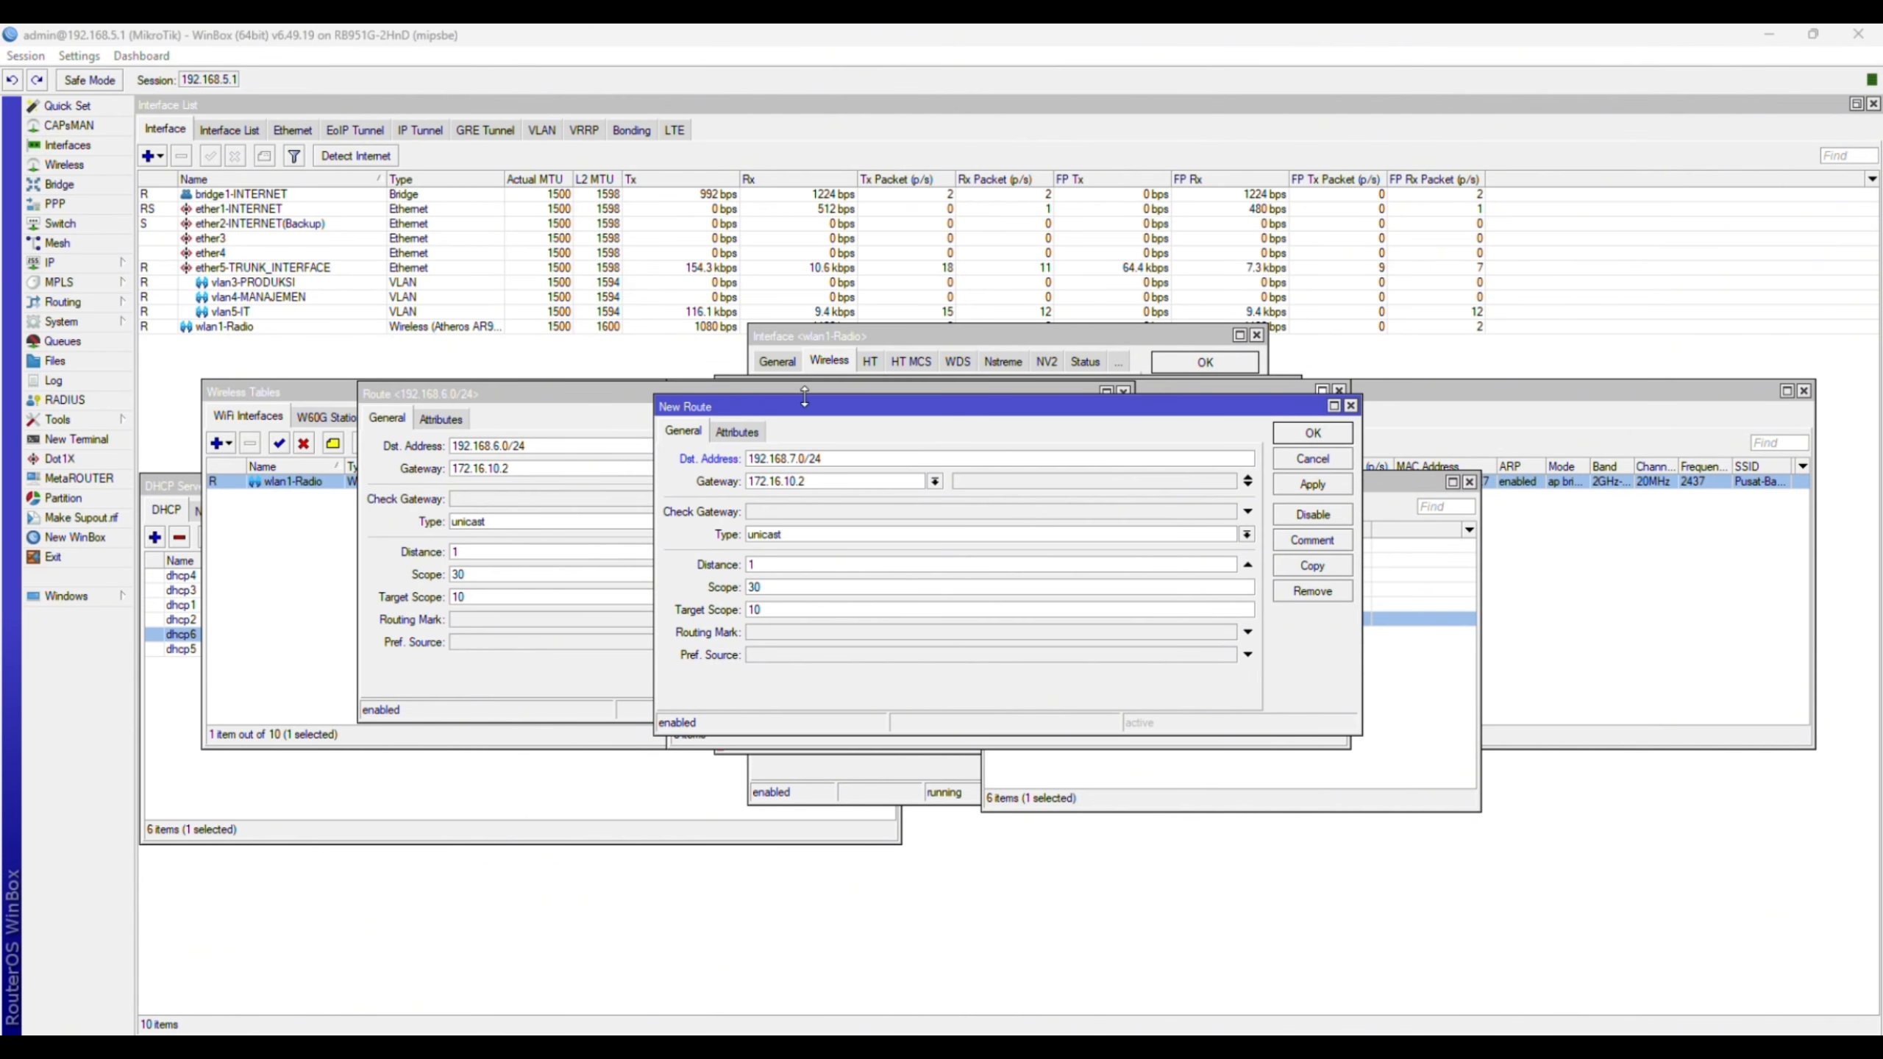
- Save the new 192.168.7.0/24 route via 172.16.10.2 and close the 192.168.6.0/24 route details
drag(825, 407, 881, 386)
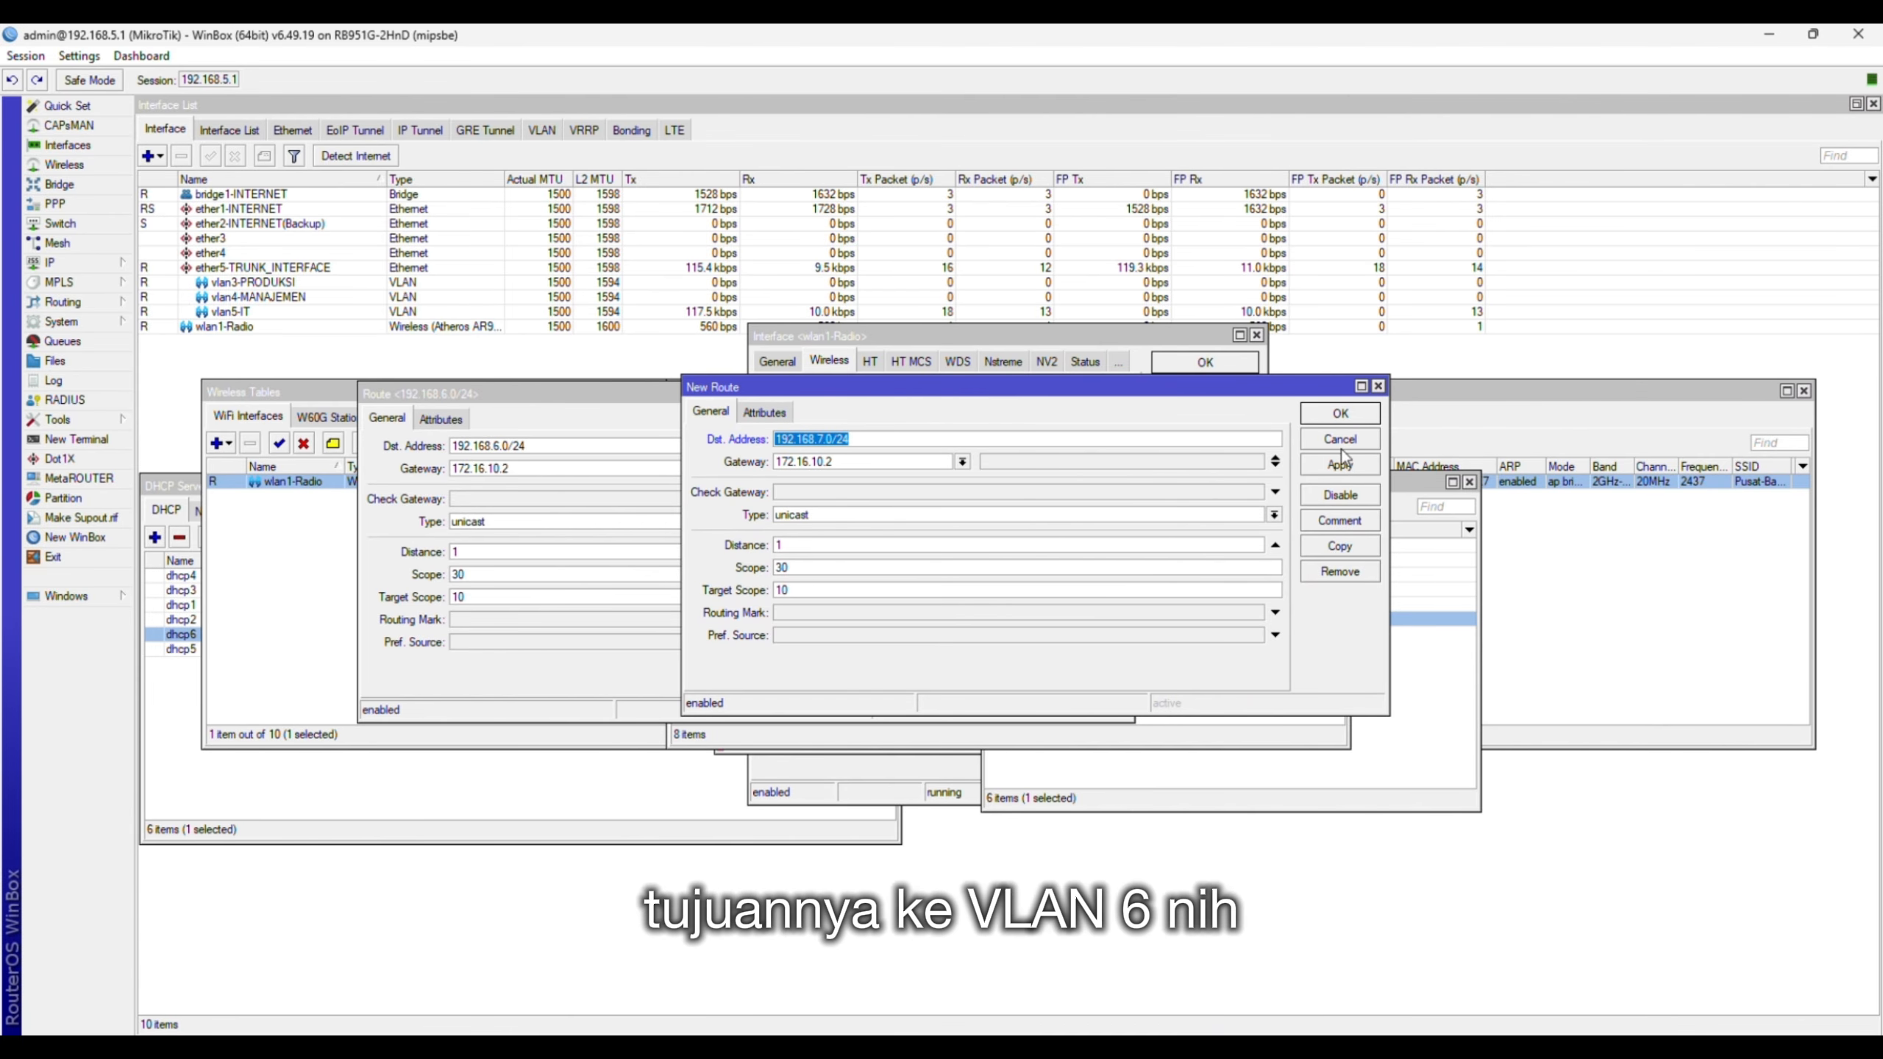
click(1340, 415)
click(1091, 423)
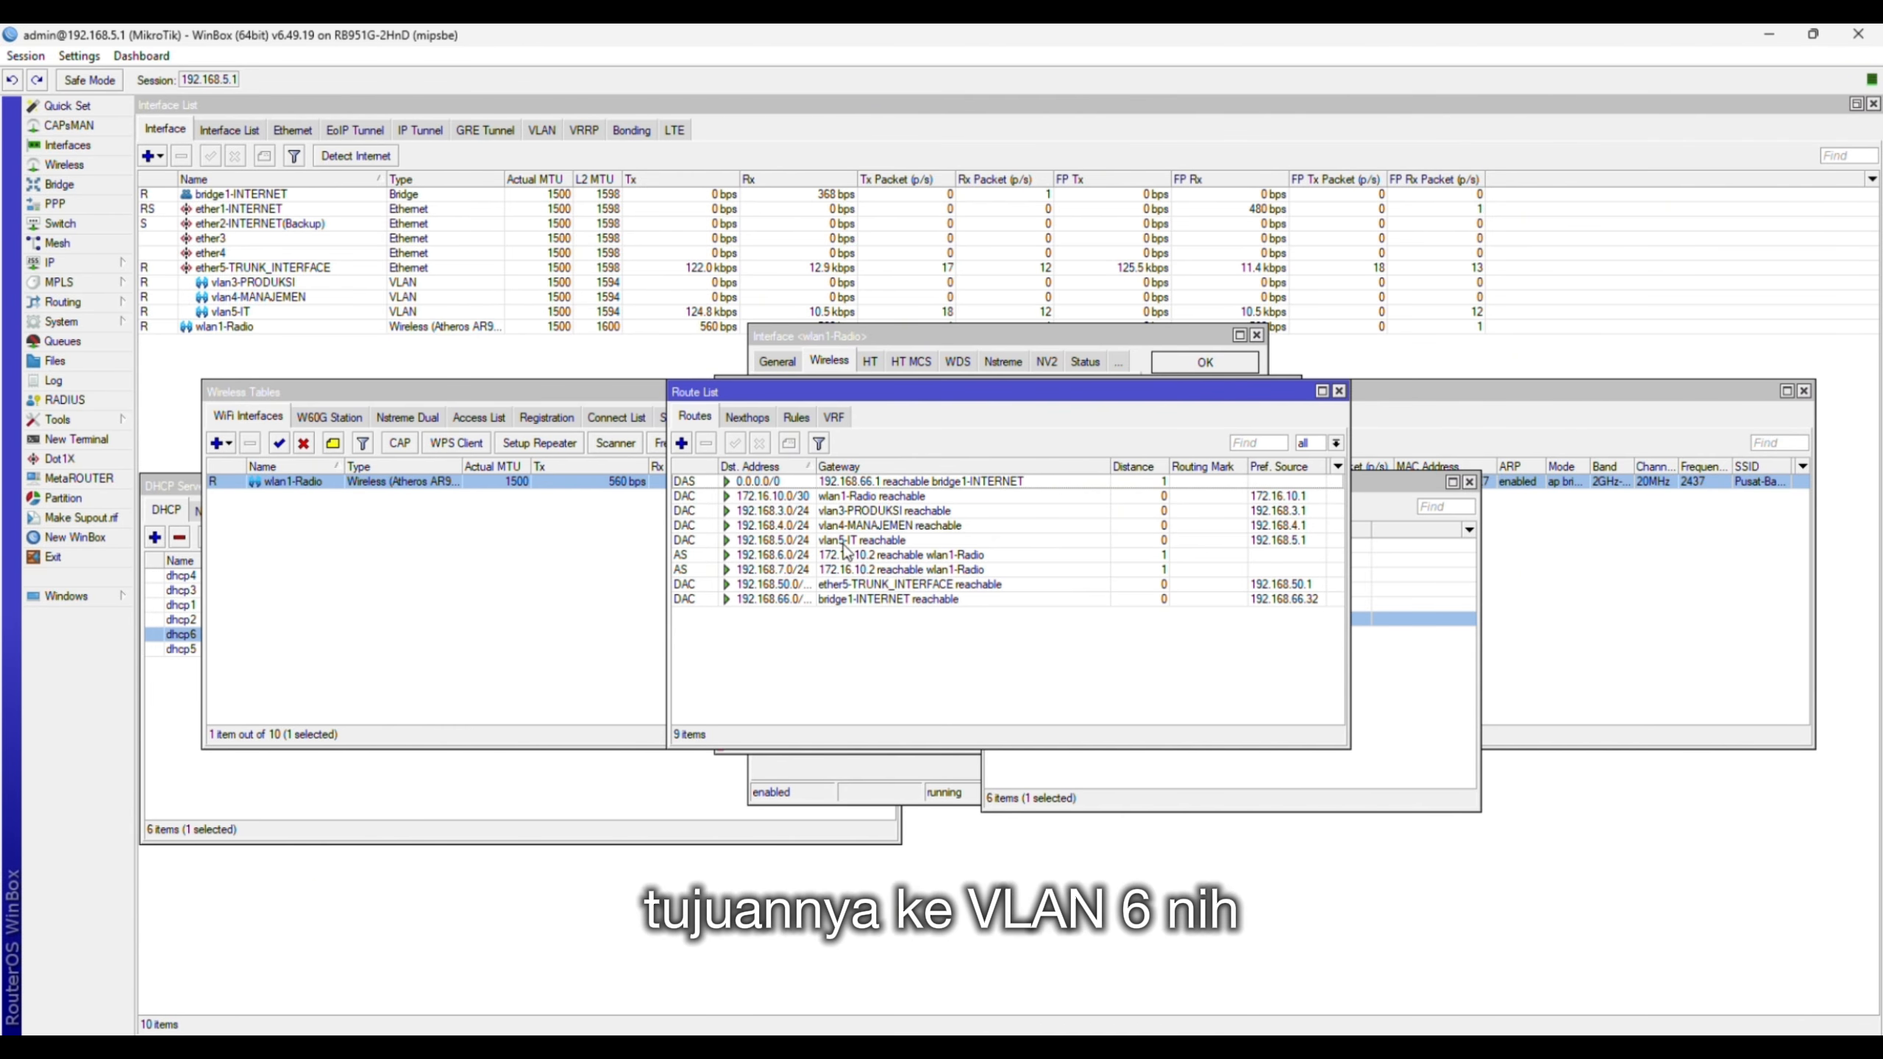
- Select the 192.168.6.0/24 and 192.168.7.0/24 routes in turn to compare them in the Route List
click(760, 558)
shift+click(832, 570)
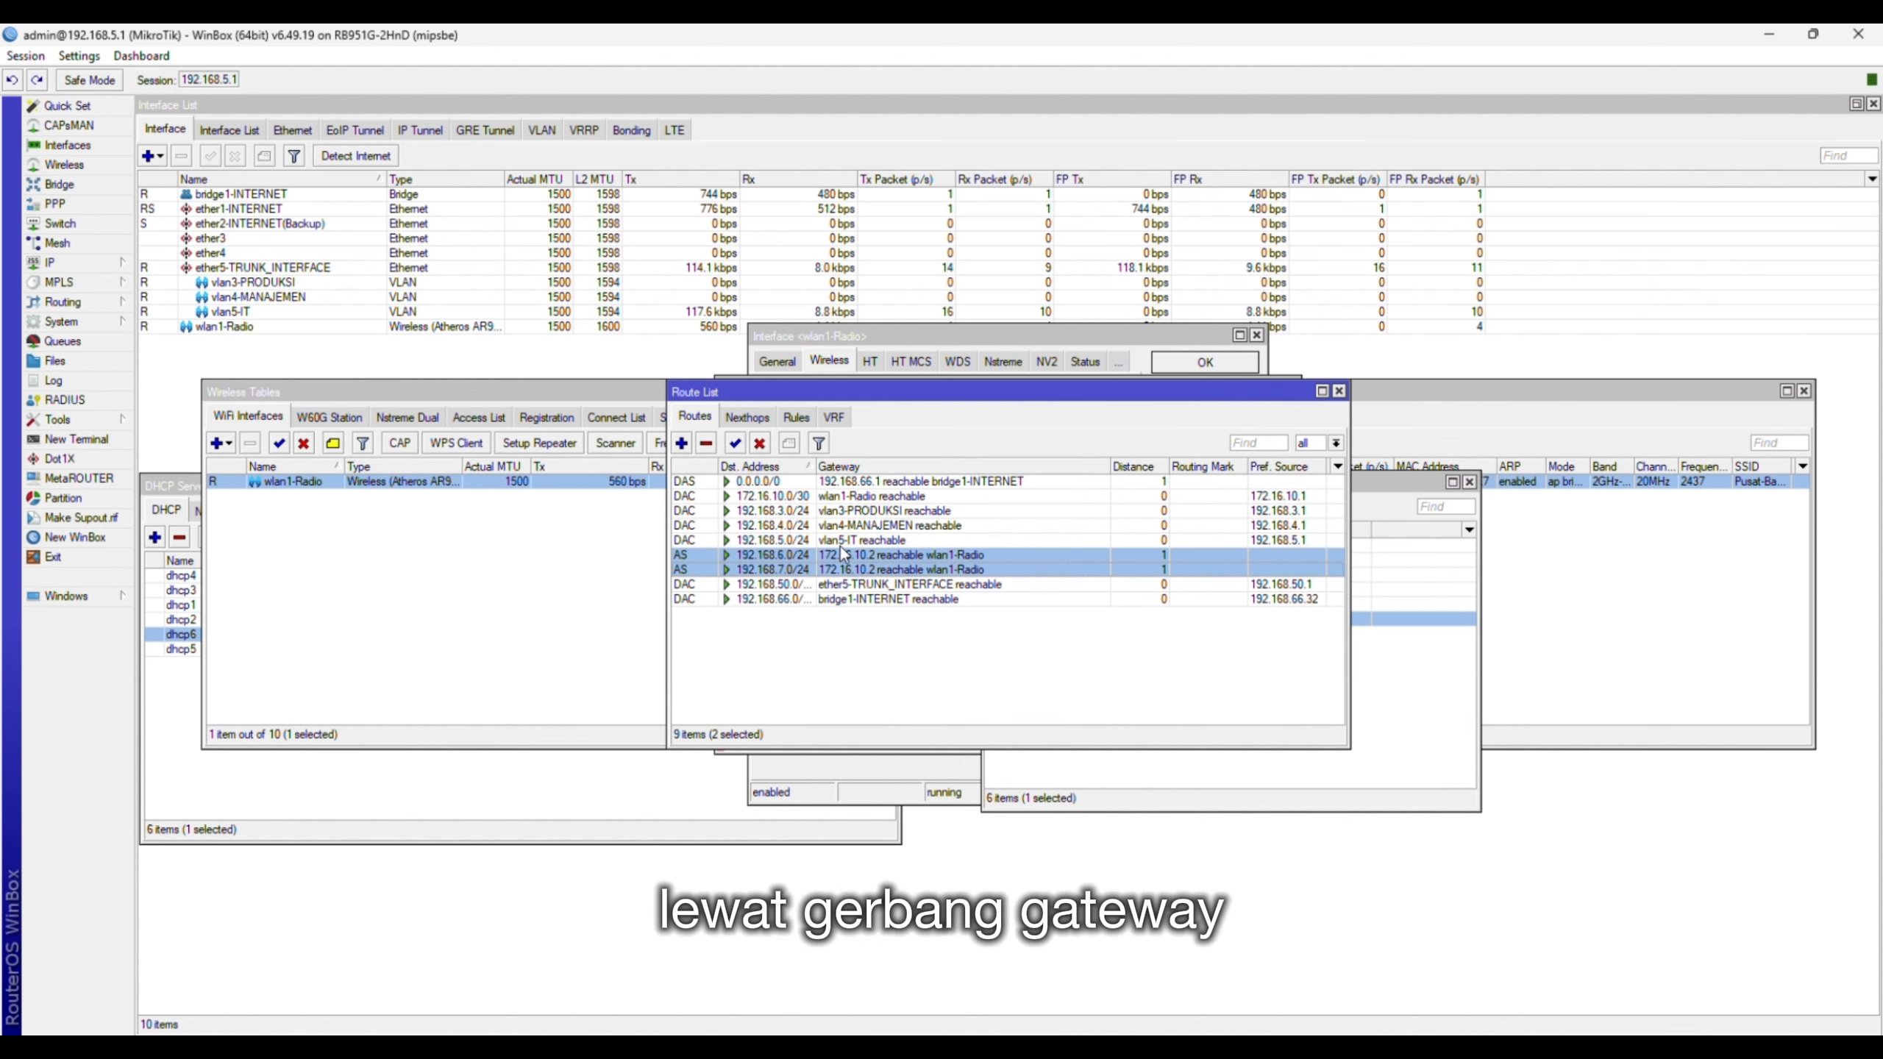
click(846, 556)
click(764, 568)
click(763, 556)
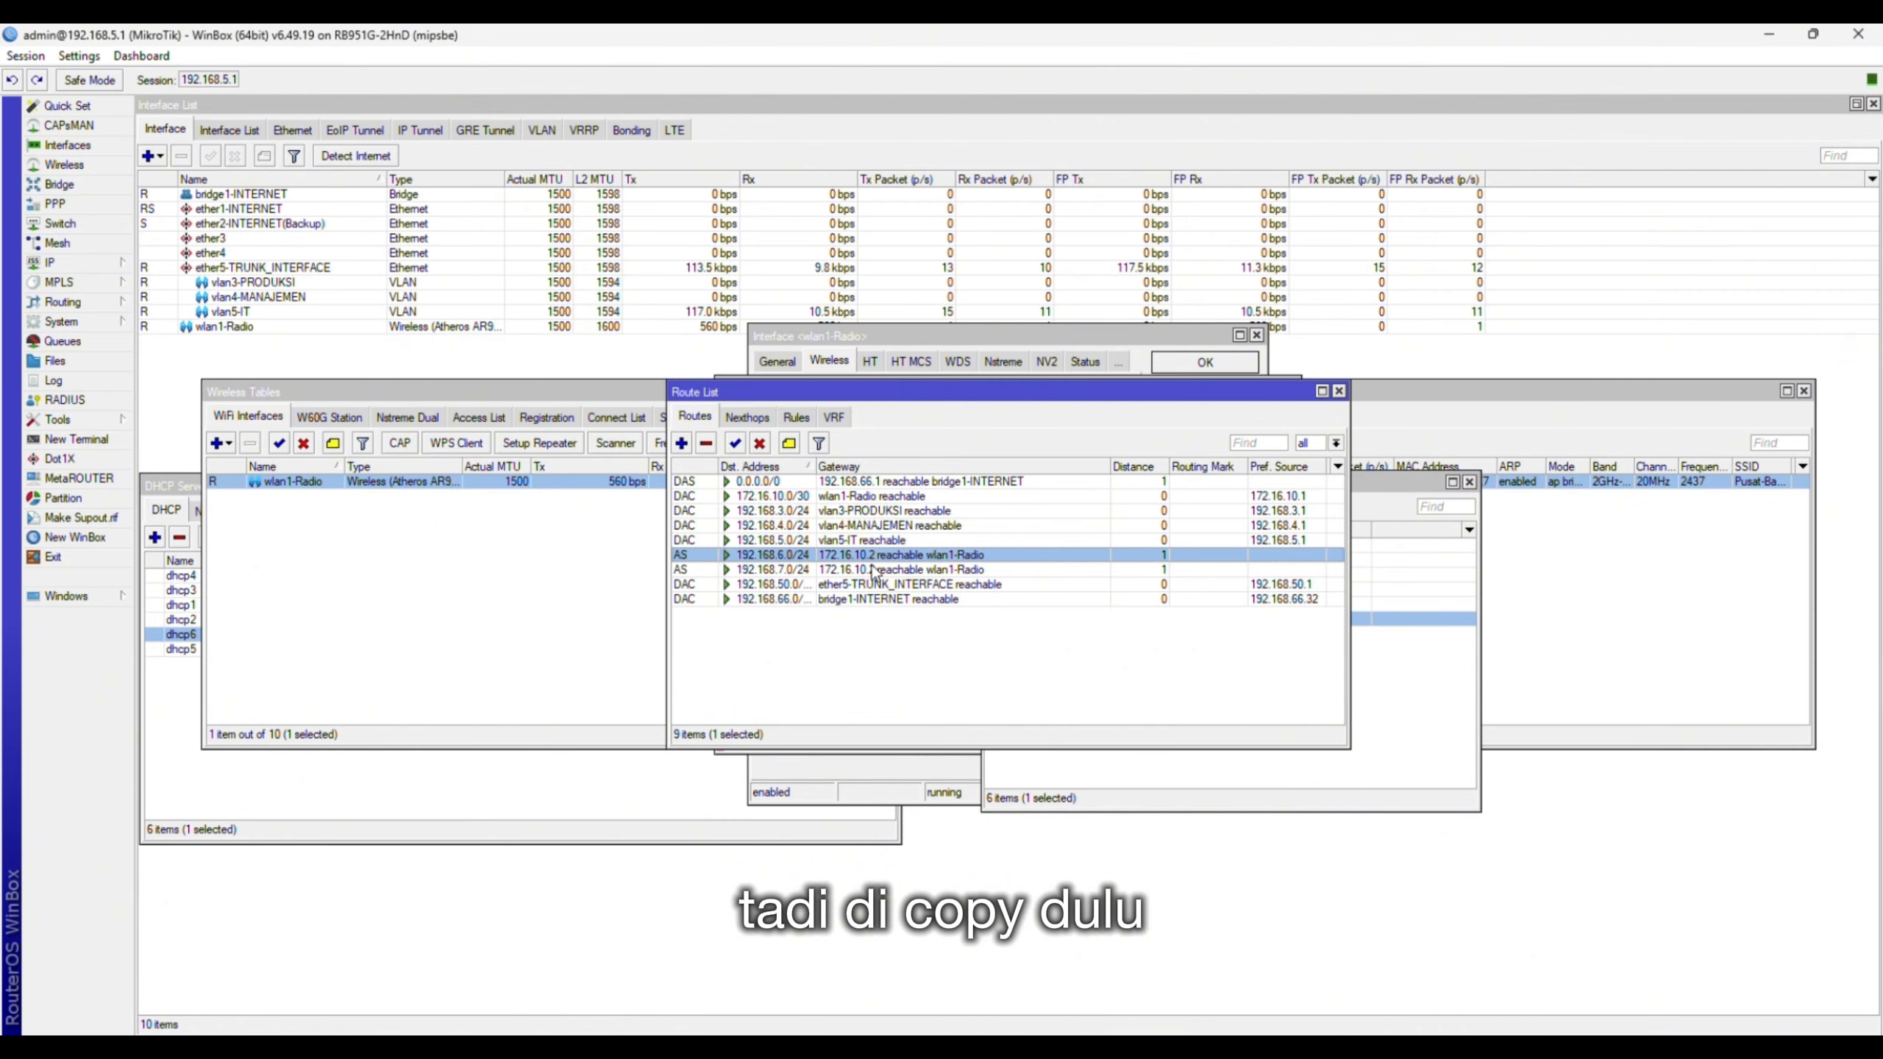
click(781, 572)
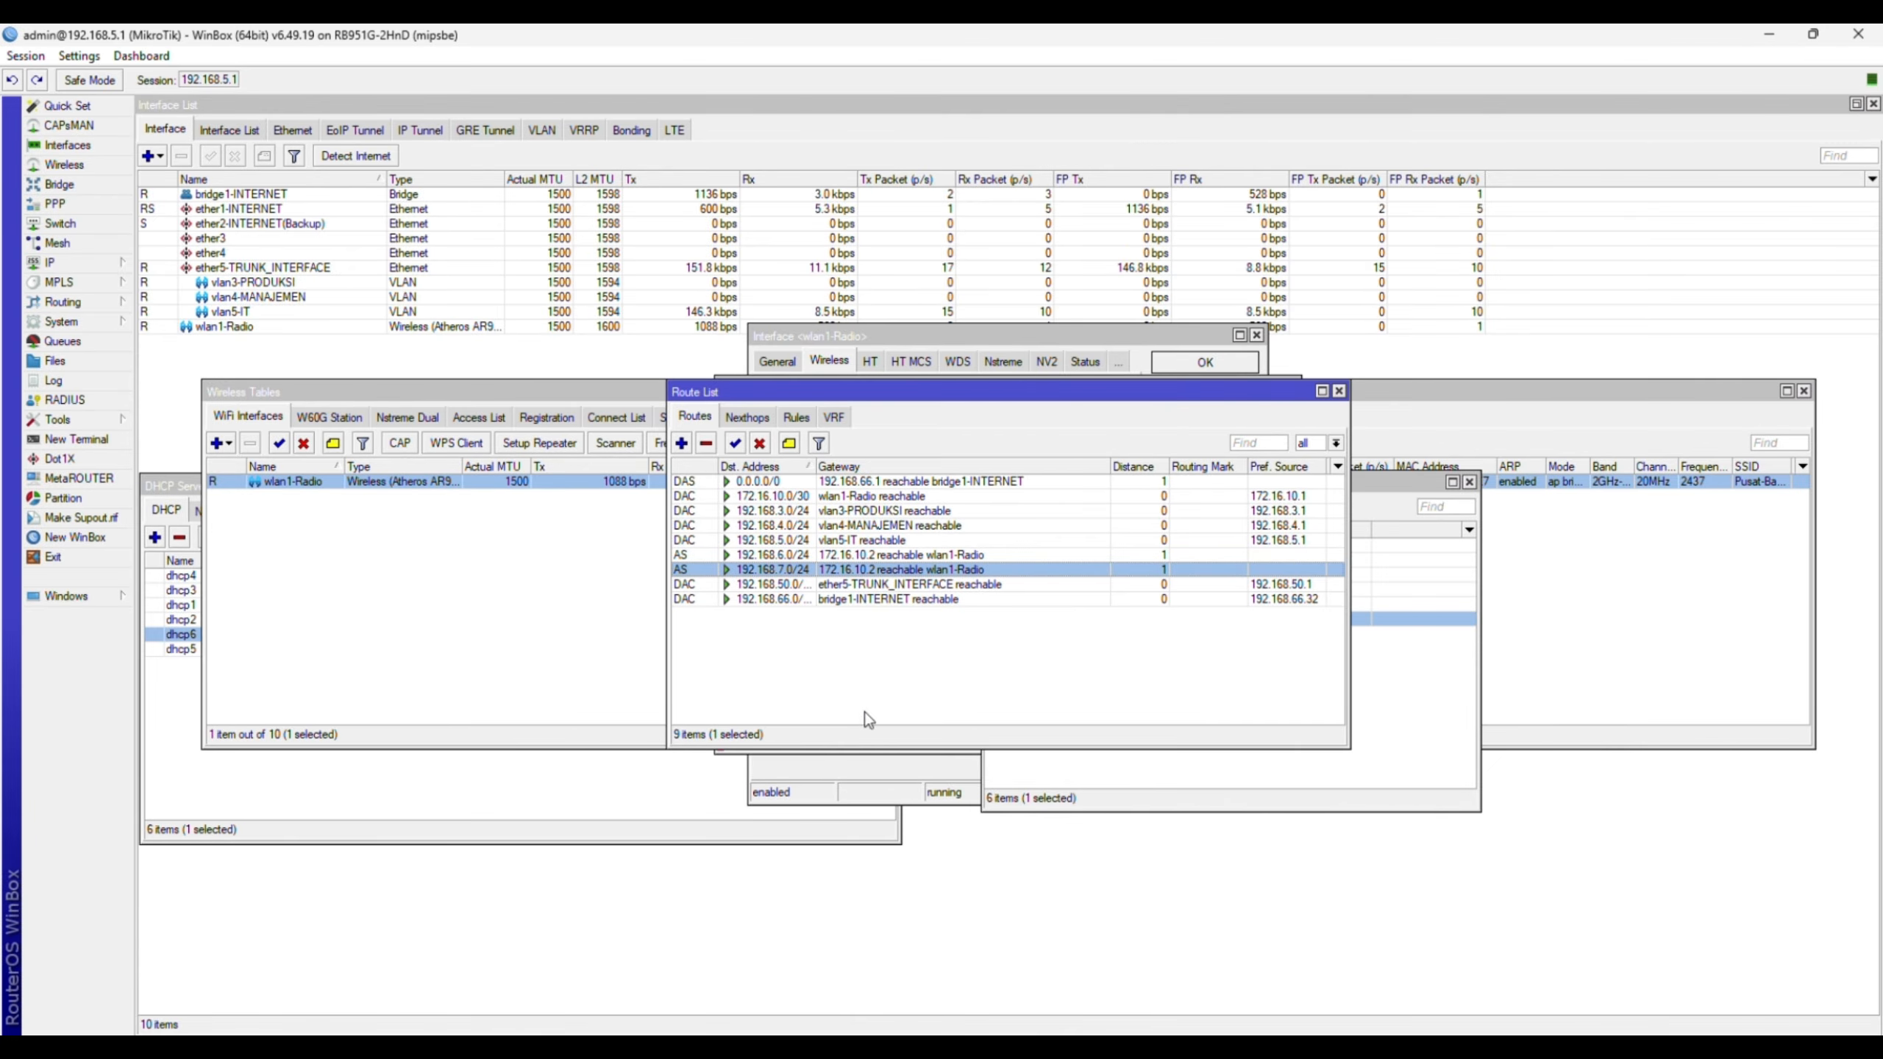
- From the PC's Command Prompt, ping 192.168.6.20 and get a reply (time=108ms, TTL=126)
key(alt+Tab)
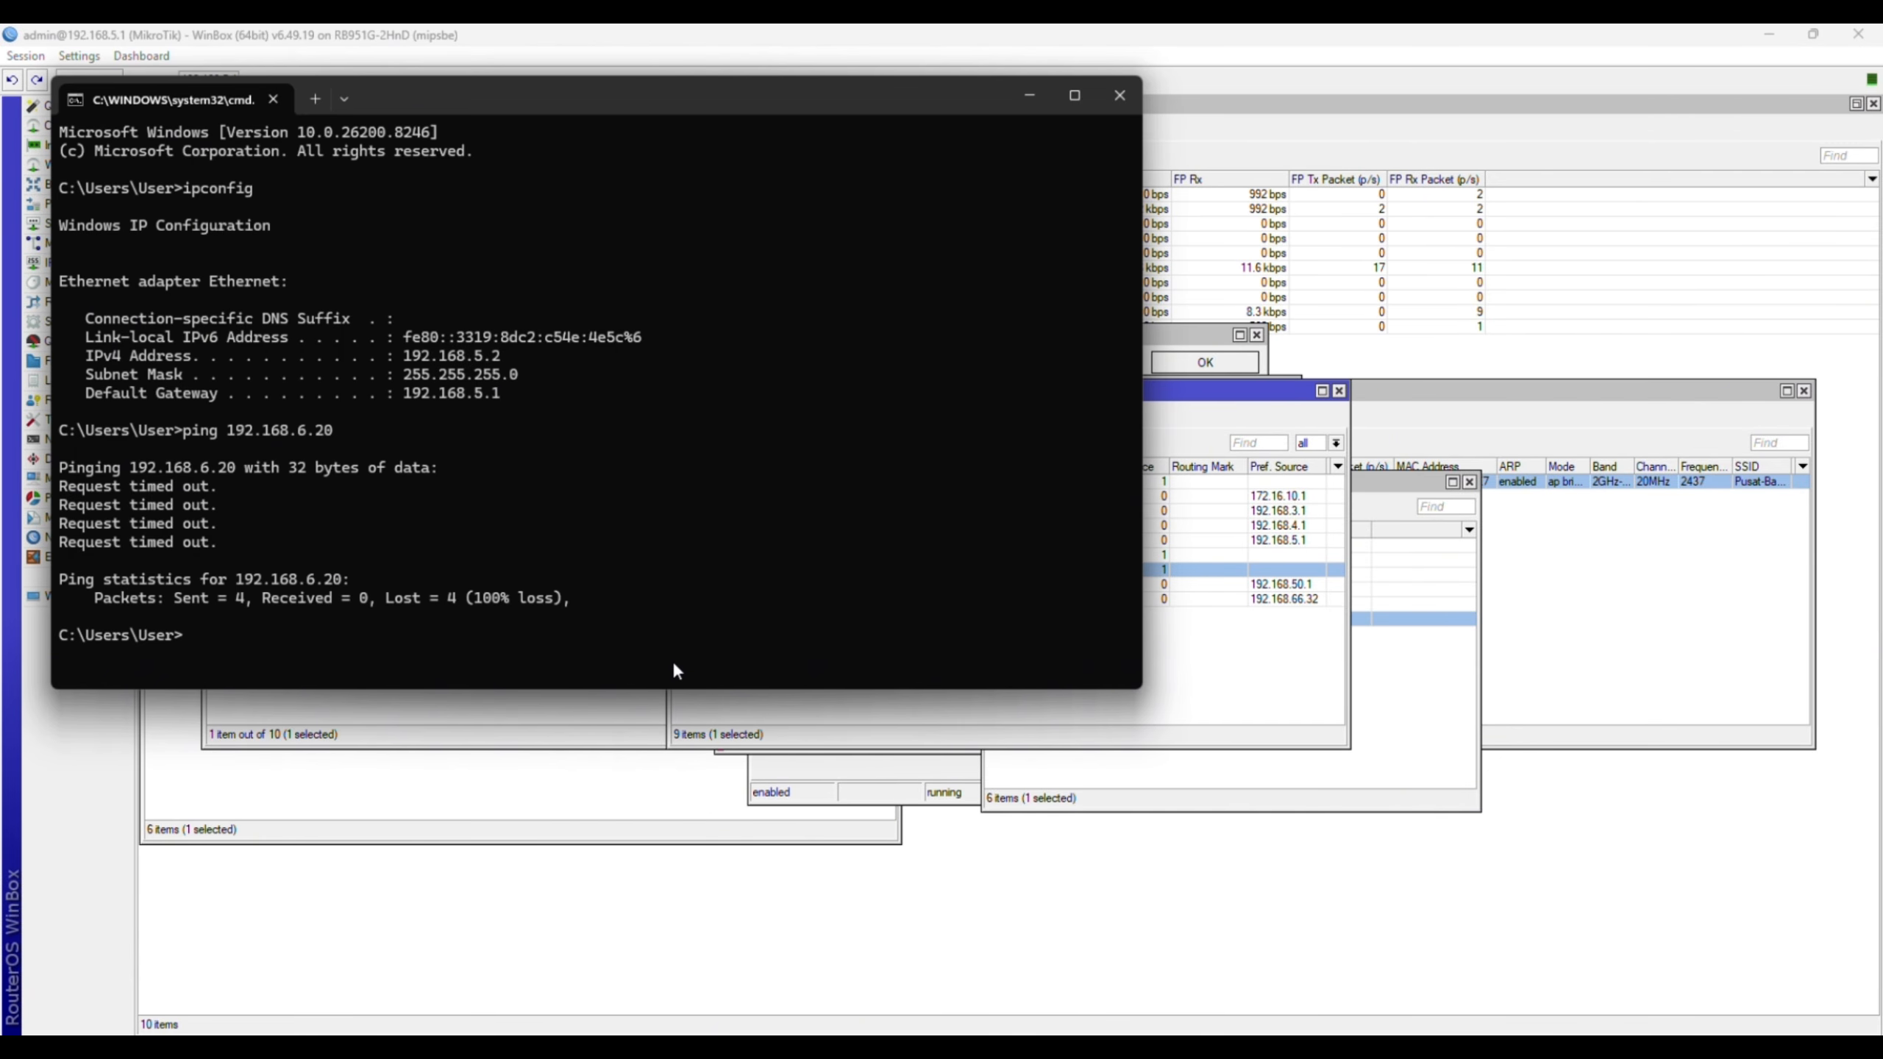
key(BackSpace)
key(BackSpace)
key(BackSpace)
key(BackSpace)
key(BackSpace)
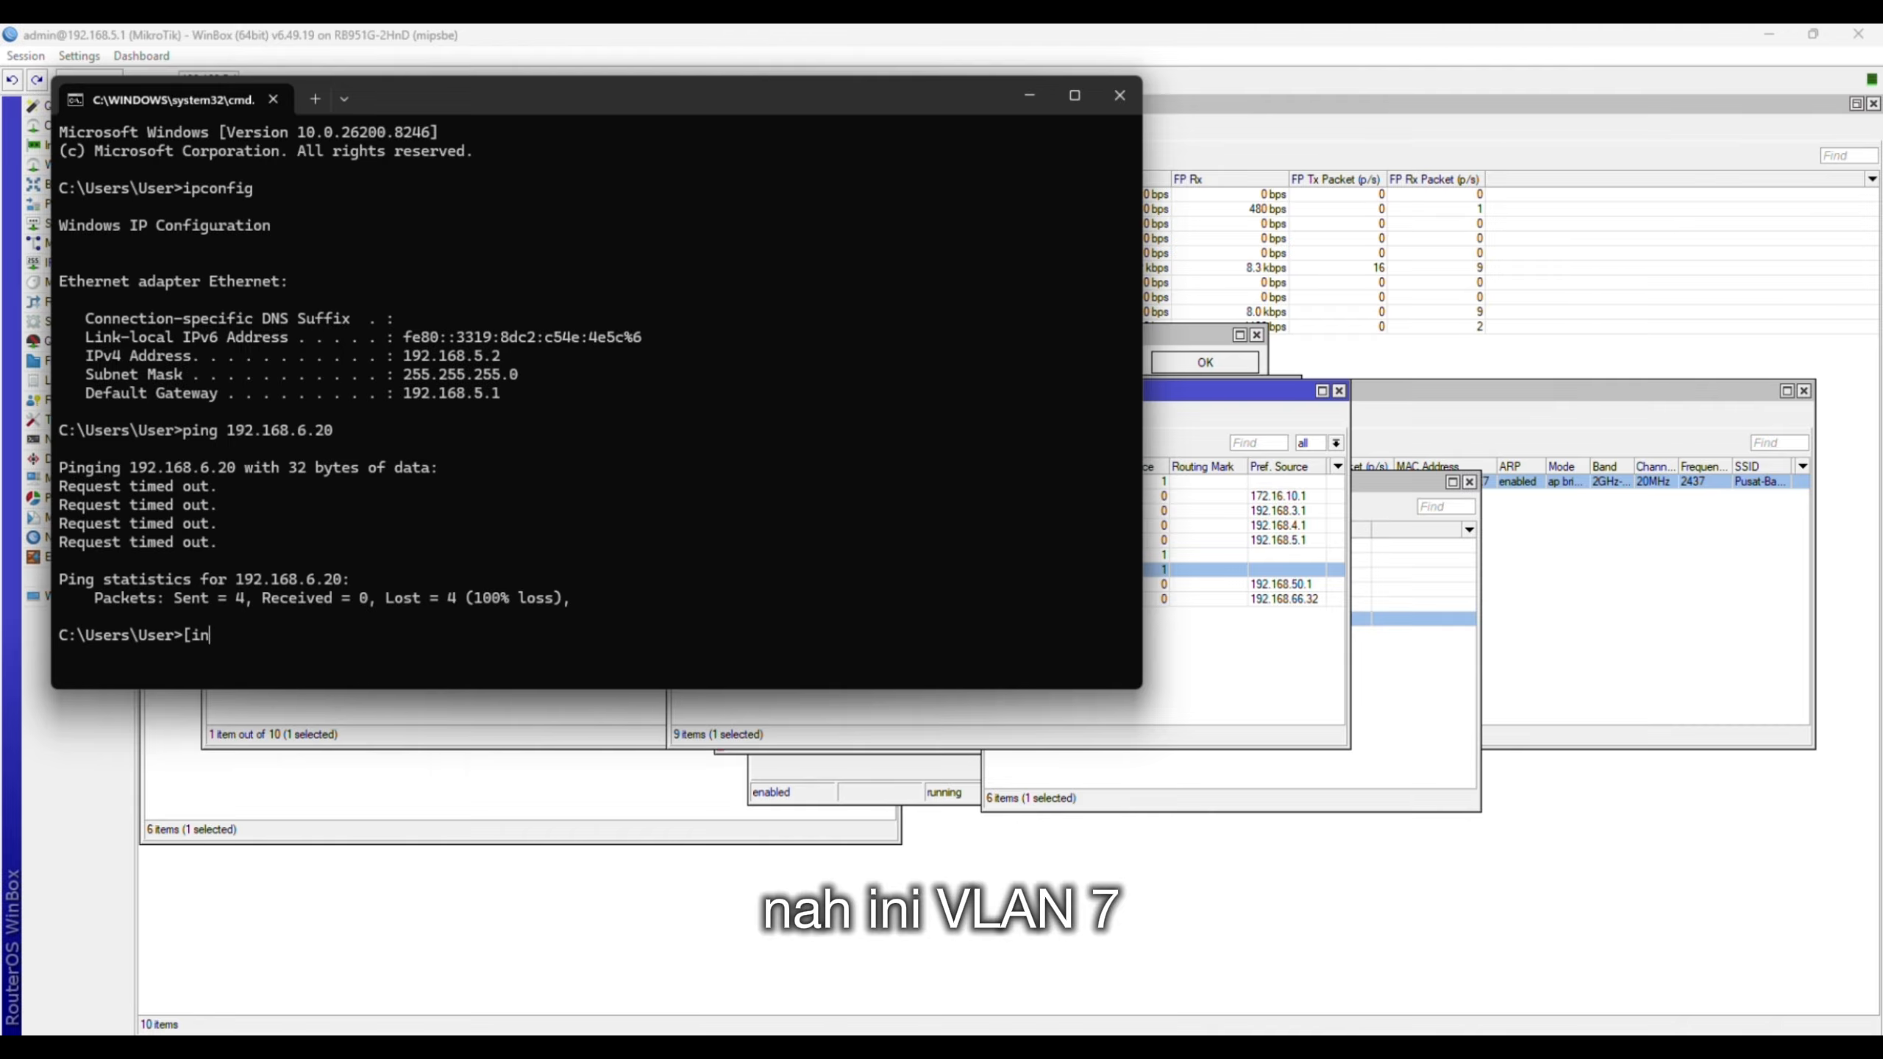
text(ping)
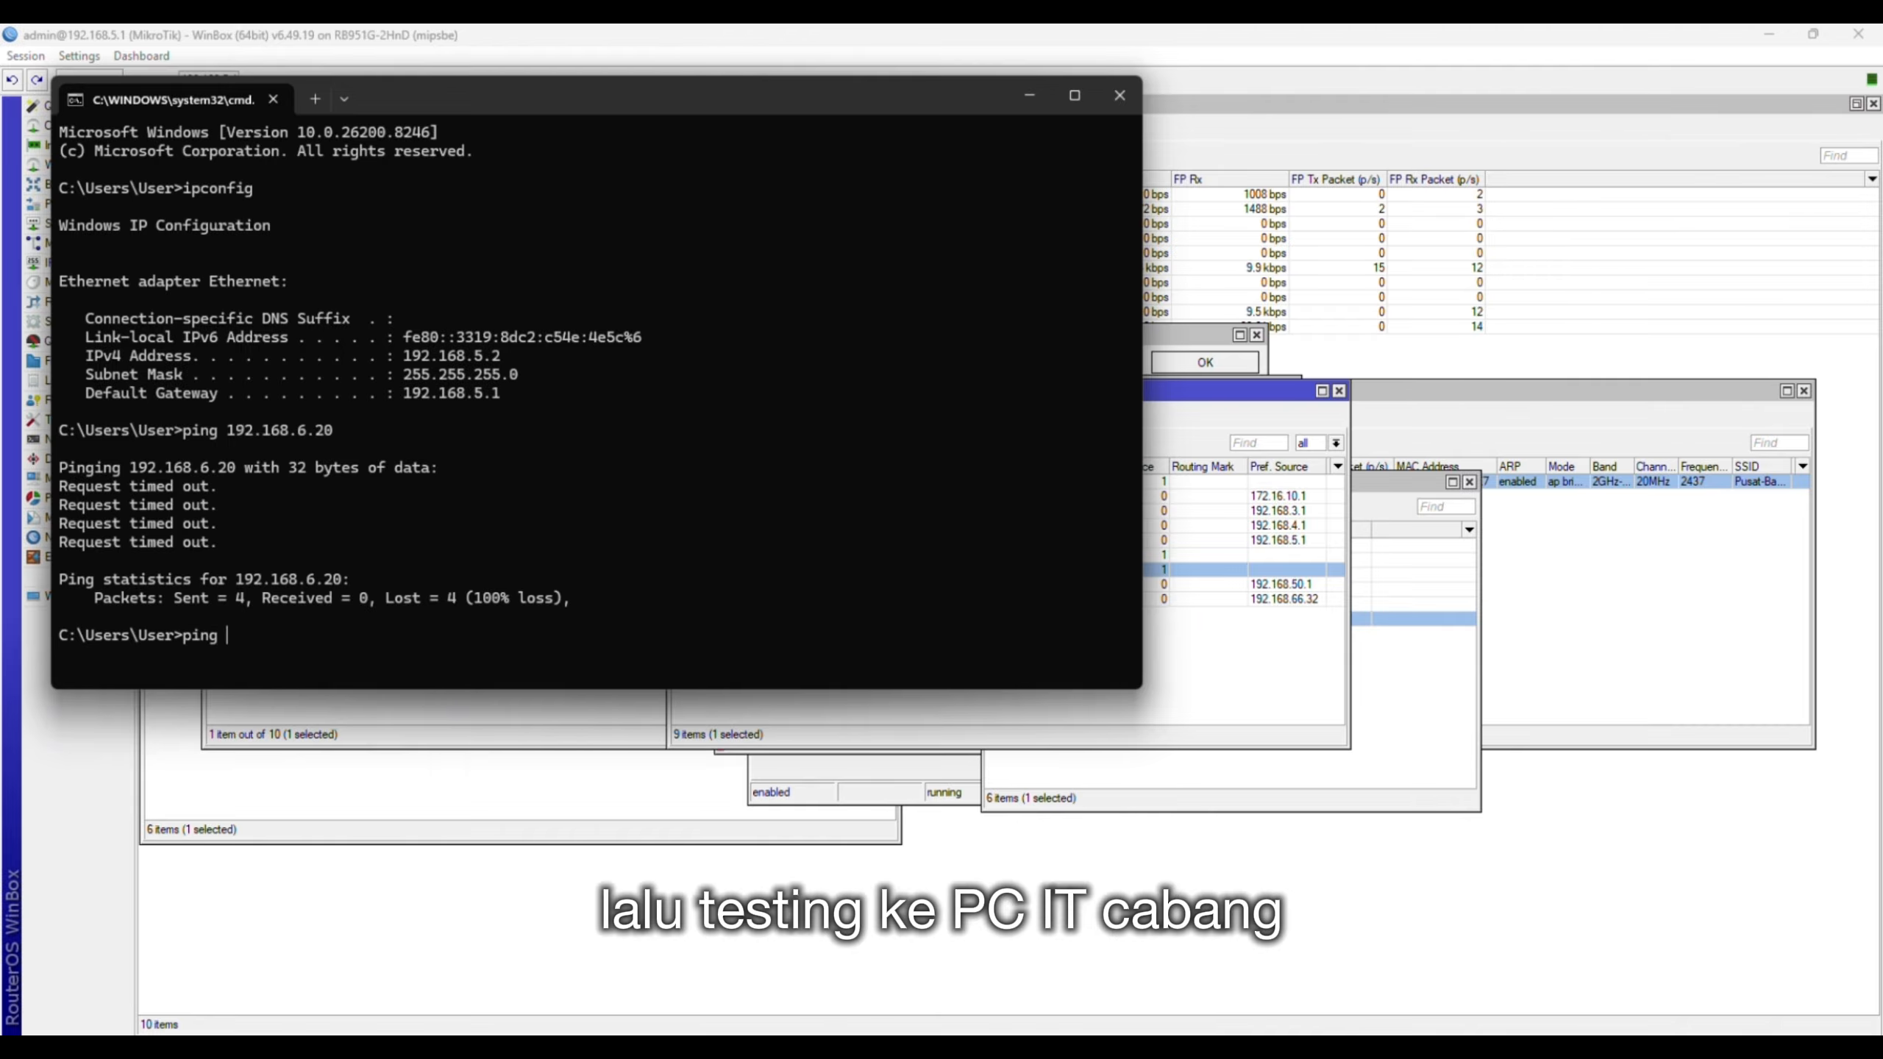
text( 192.168.6.20)
key(Return)
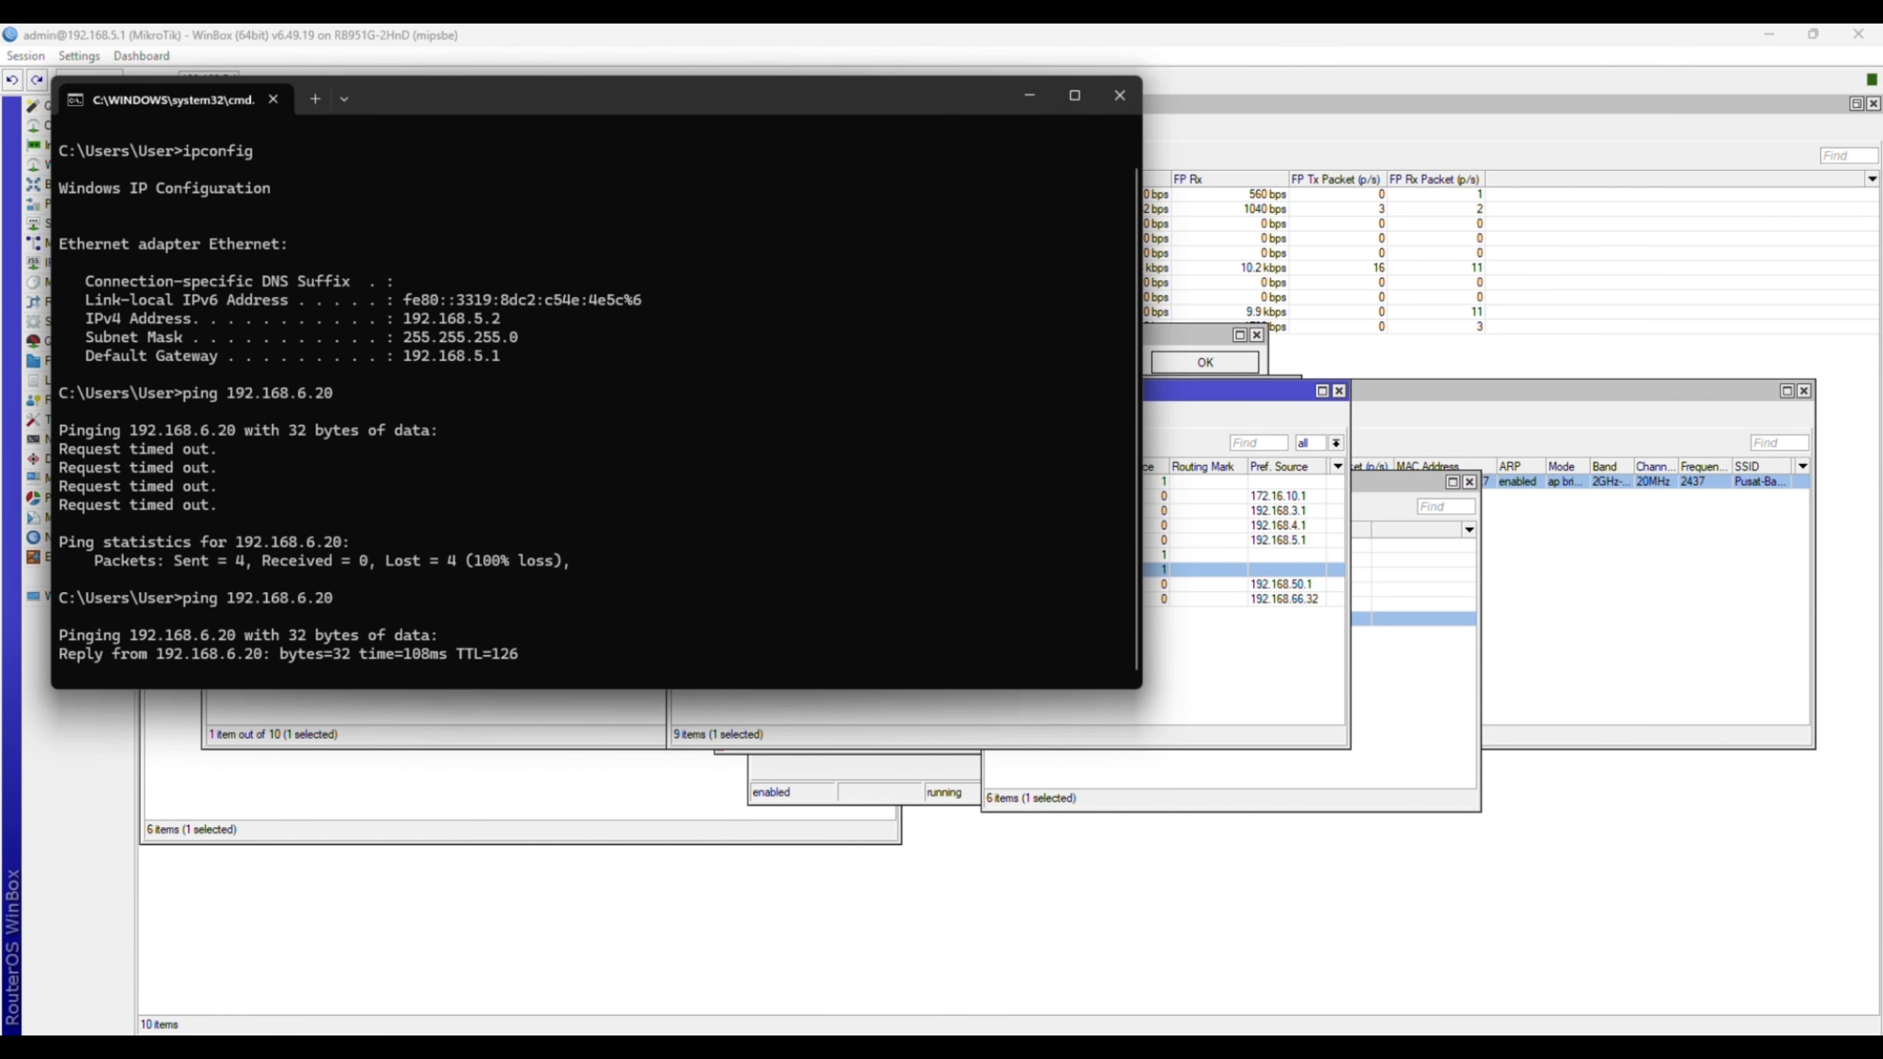